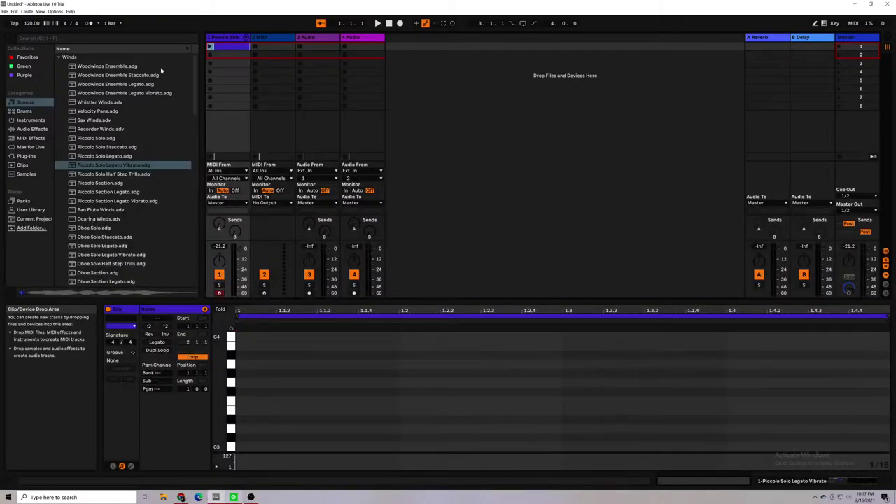
Switch to YouTube Studio, view the Making Music live stream in full screen, and return to Ableton Live
{"action": "key", "text": "alt+Tab"}
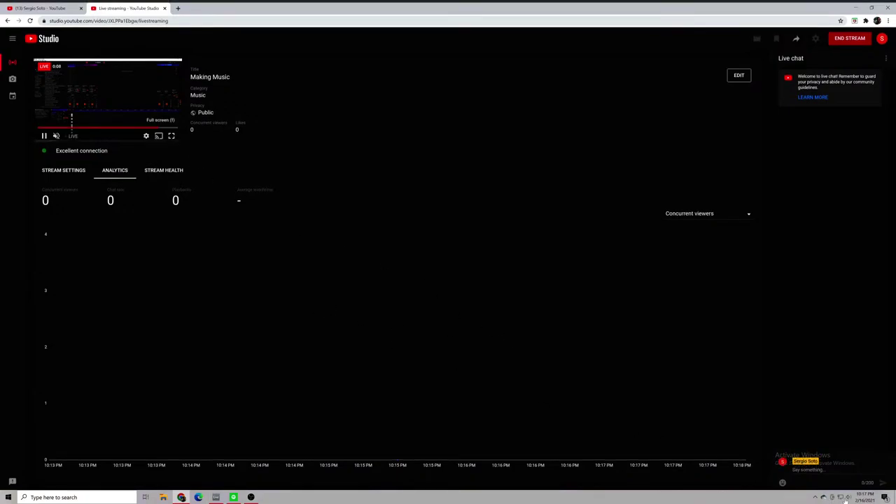
{"action": "key", "text": "f"}
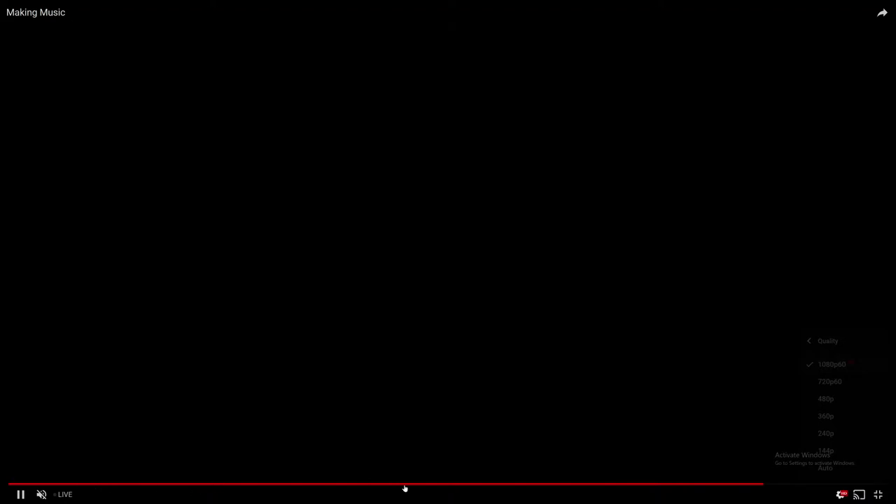
{"action": "left_click", "coordinate": [444, 485]}
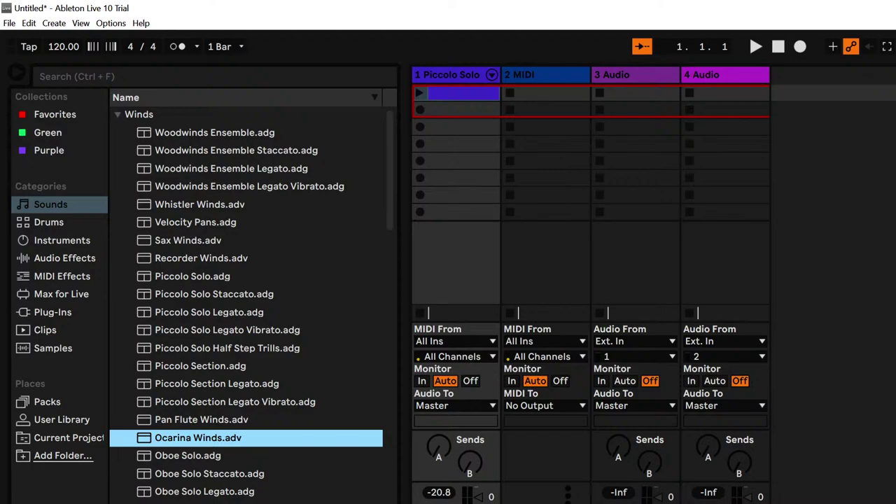
{"action": "key", "text": "alt+Tab"}
{"action": "key", "text": "Delete"}
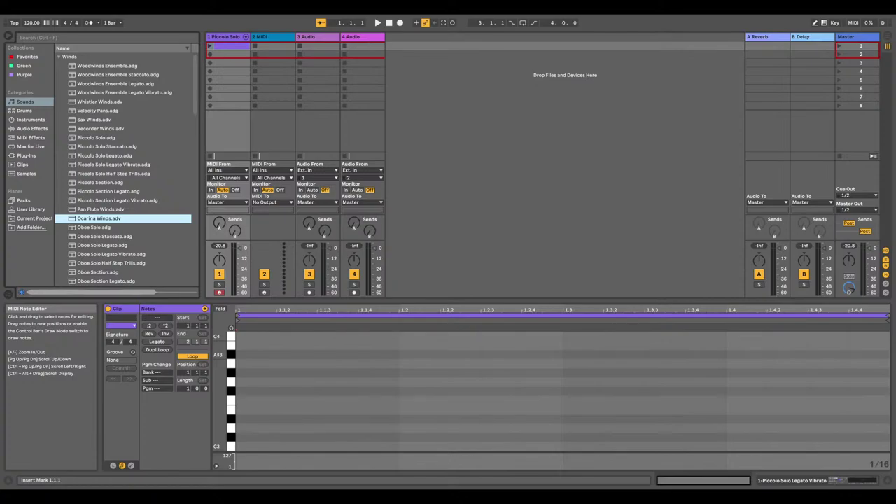
Audition the Oboe Solo Legato Vibrato sound and the 606 Excalibur Kit, and browse the drum kits and instruments
{"action": "left_click", "coordinate": [103, 254]}
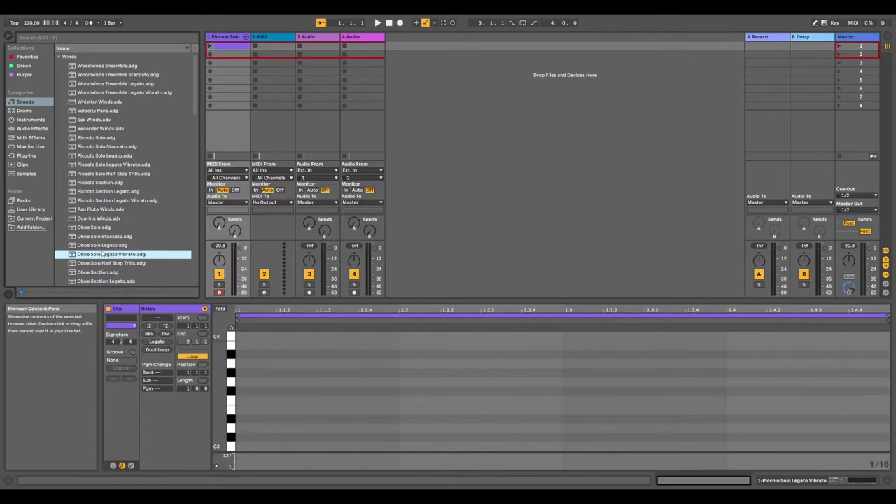
{"action": "left_click", "coordinate": [24, 111]}
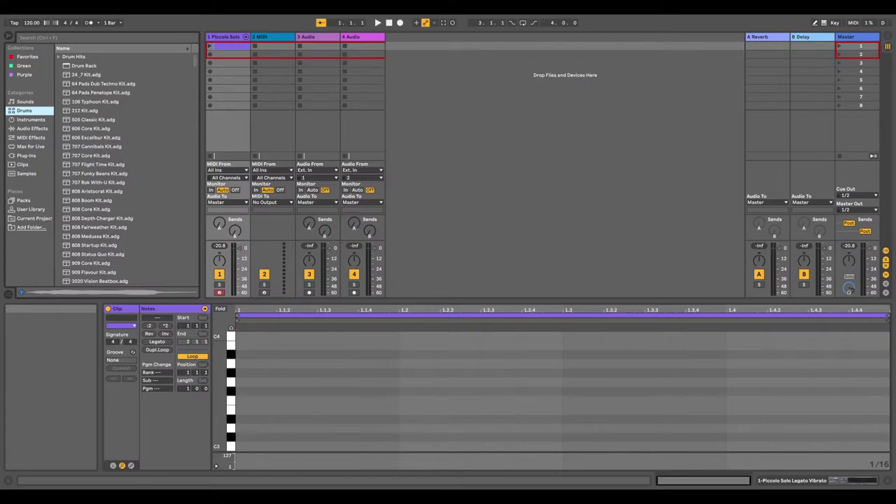
{"action": "left_click", "coordinate": [94, 139]}
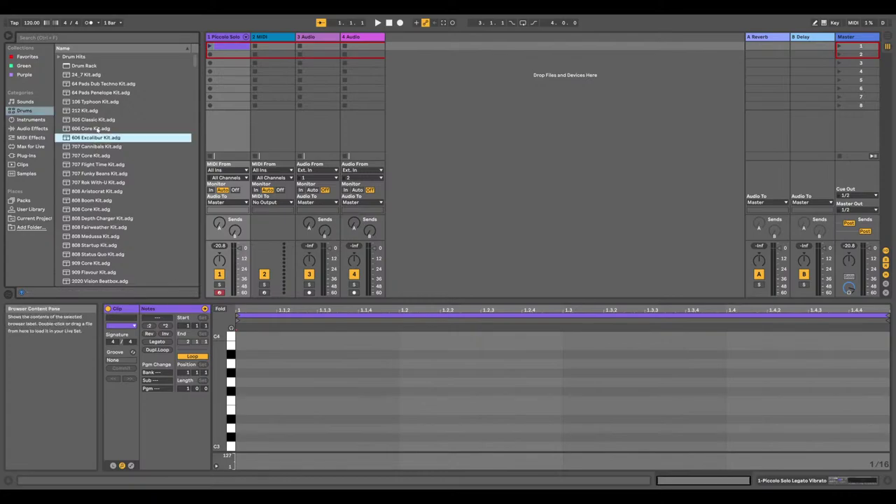
{"action": "left_click", "coordinate": [112, 210]}
{"action": "left_click", "coordinate": [30, 120]}
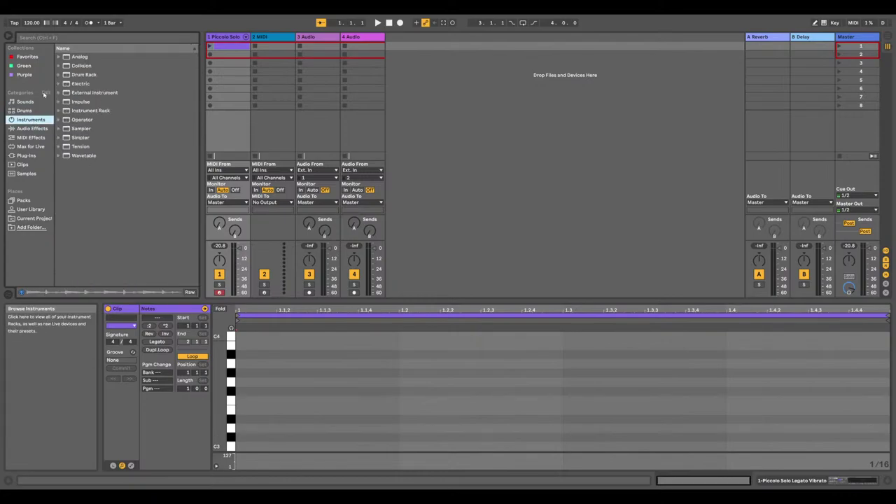
Audition successive wind presets in the Sounds library, down to the oboe section
{"action": "left_click", "coordinate": [25, 102]}
{"action": "key", "text": "Down"}
{"action": "key", "text": "Down"}
{"action": "key", "text": "Down"}
{"action": "key", "text": "Down"}
{"action": "key", "text": "Down"}
{"action": "key", "text": "Down"}
{"action": "key", "text": "Down"}
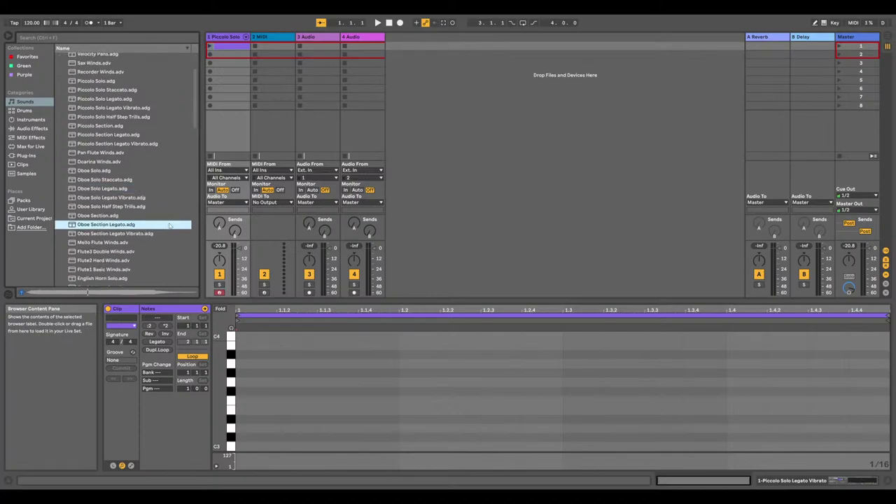
Audition the Trumpet Section presets in the Brass sounds and load Trumpet Section.adg onto the first track
{"action": "scroll", "coordinate": [119, 196], "scroll_direction": "down", "scroll_amount": 15}
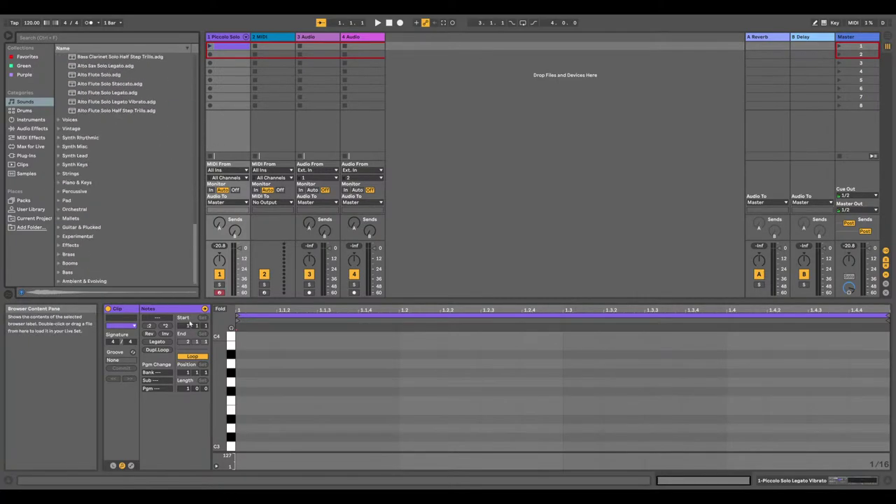
{"action": "left_click", "coordinate": [58, 254]}
{"action": "left_click", "coordinate": [168, 264]}
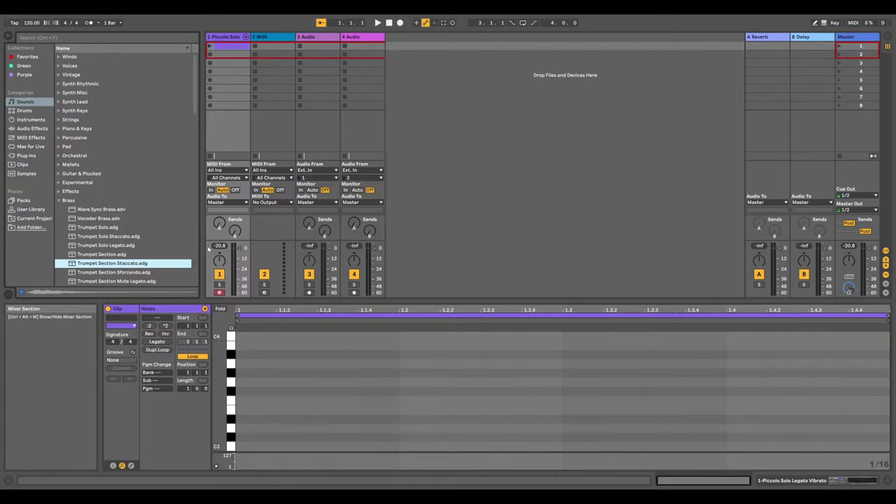
{"action": "left_click", "coordinate": [130, 255]}
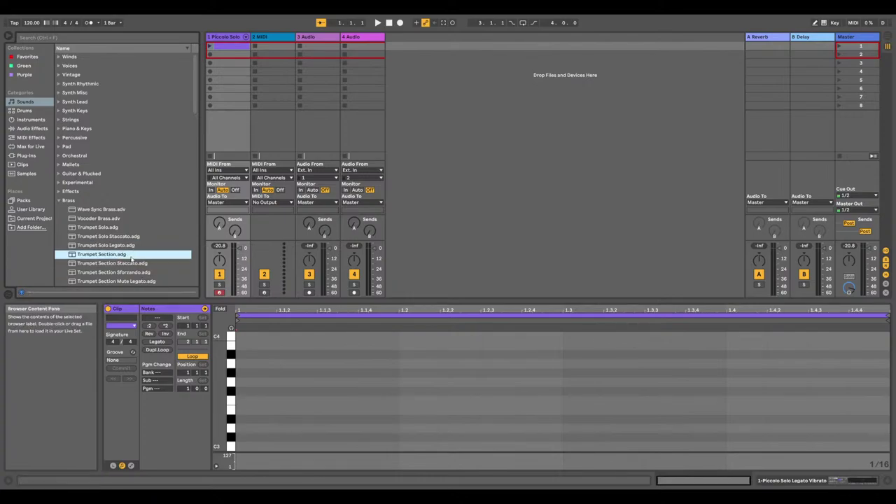
{"action": "double_click", "coordinate": [136, 255]}
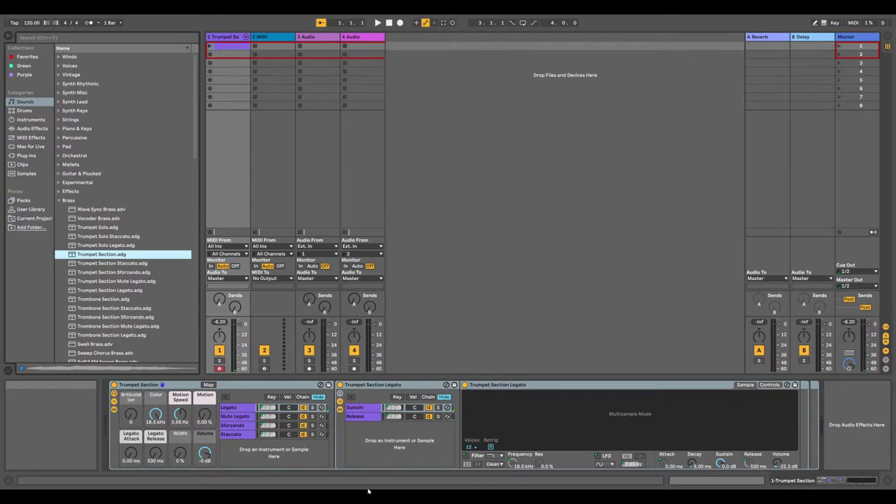
{"action": "left_click", "coordinate": [98, 299]}
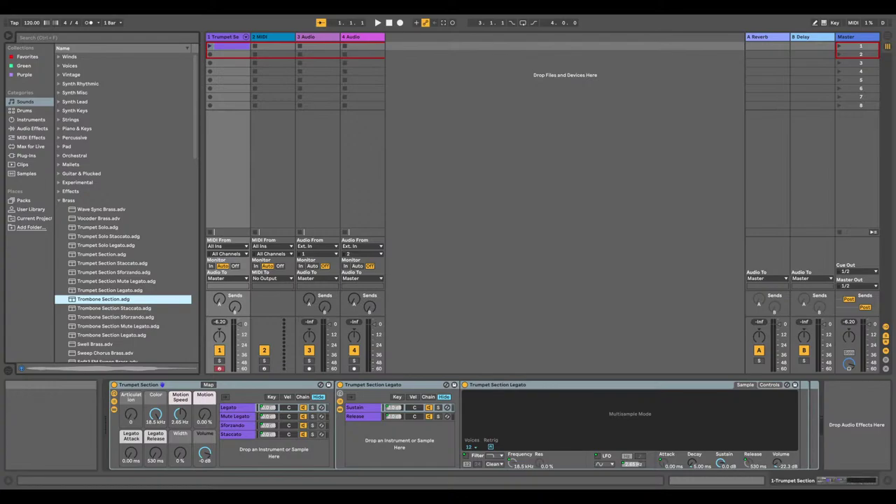
{"action": "left_click_drag", "start_coordinate": [208, 15], "coordinate": [248, 46]}
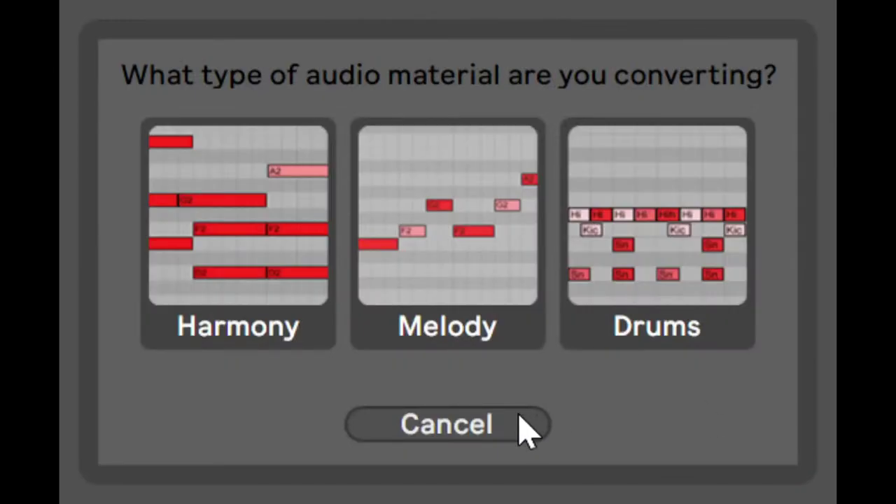
{"action": "left_click", "coordinate": [501, 416]}
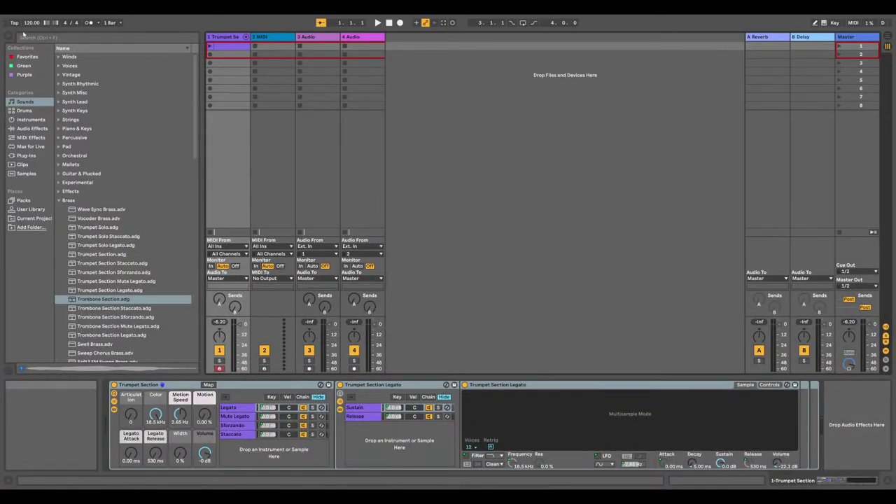
Open the existing multitrack guitar project without saving the changes to the untitled set
{"action": "key", "text": "super+q"}
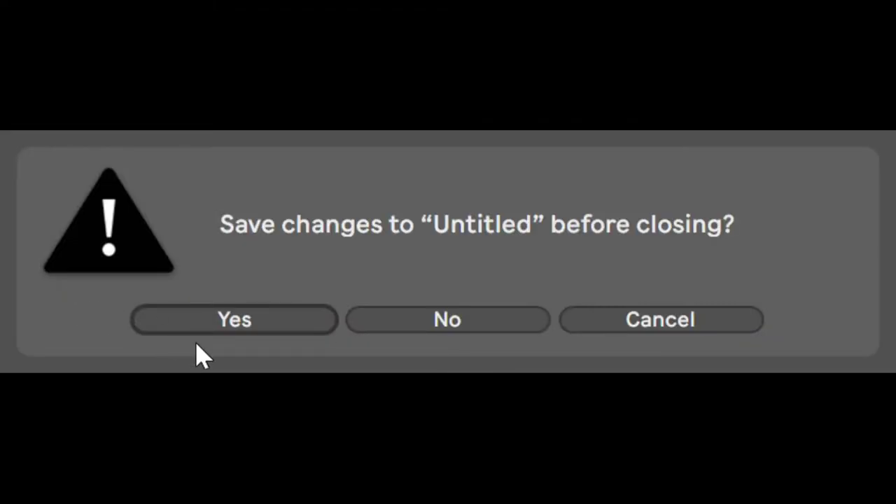
{"action": "left_click", "coordinate": [446, 320]}
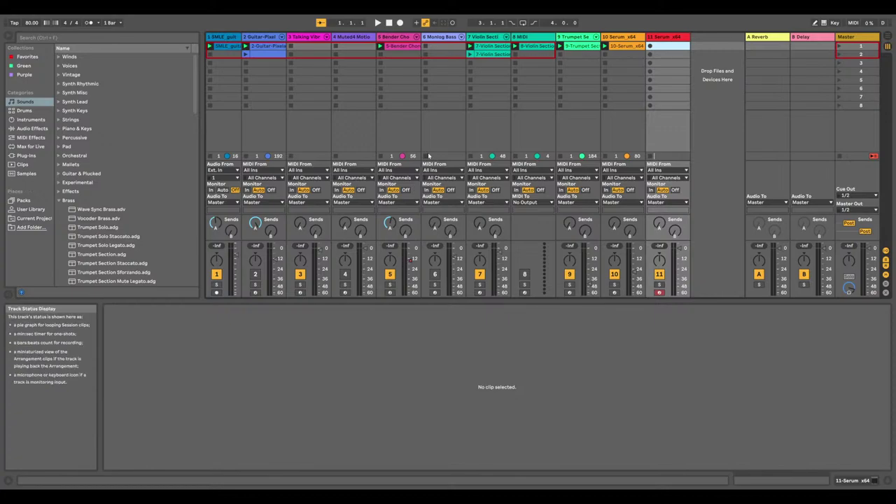
Play the set and launch scene 2, recording a clip into the armed Serum track 11, and stop playback
{"action": "left_click", "coordinate": [378, 23]}
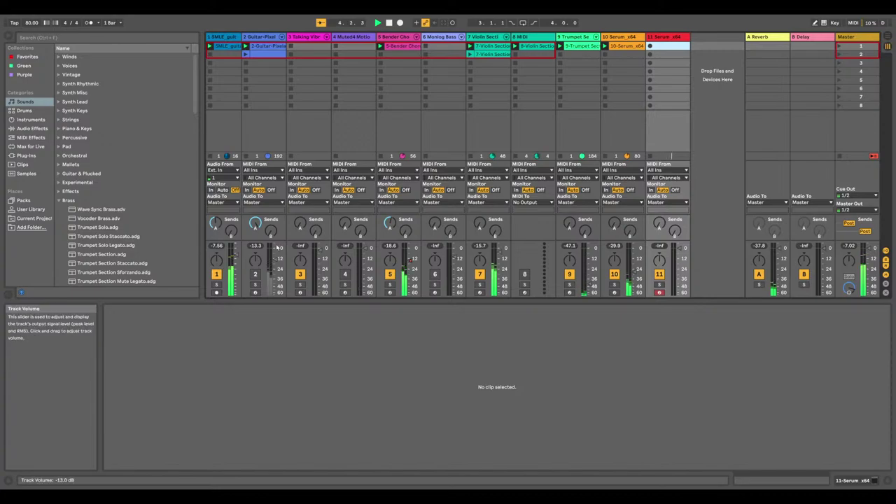
{"action": "left_click", "coordinate": [839, 55]}
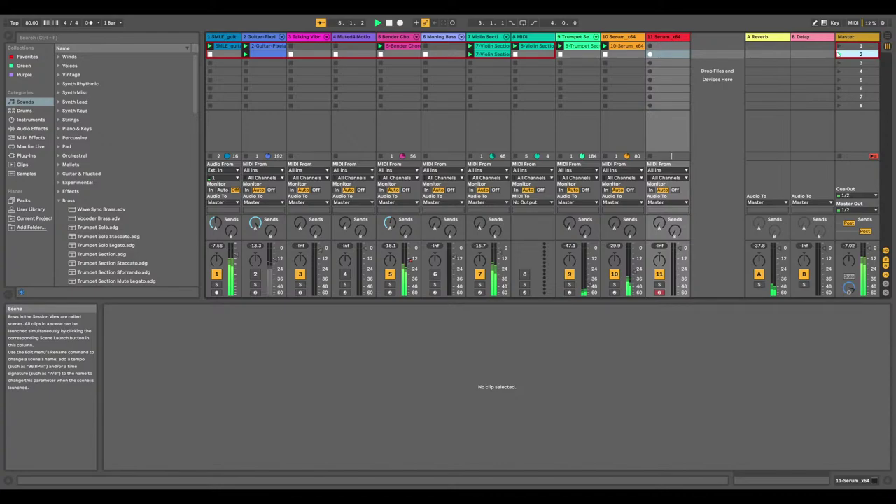
{"action": "left_click", "coordinate": [839, 54]}
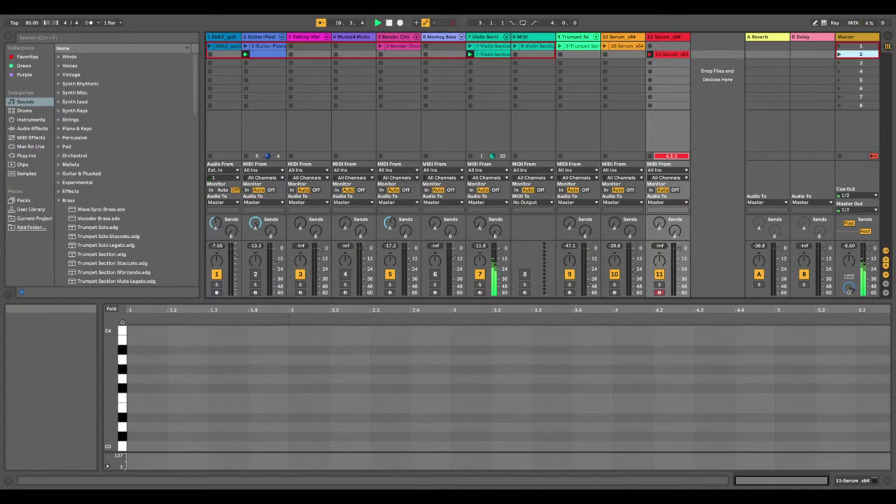
{"action": "left_click", "coordinate": [393, 121]}
{"action": "left_click", "coordinate": [387, 22]}
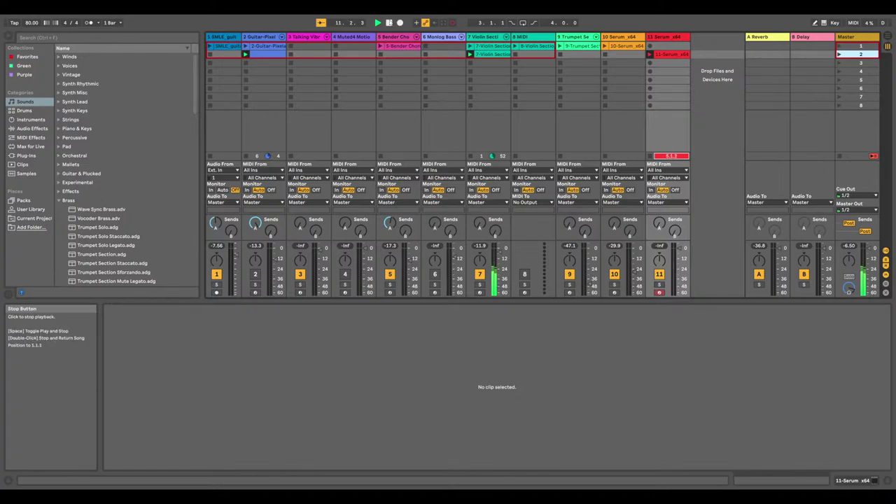
Launch track 1's guitar clip in scene 1, and insert a new MIDI track loaded with the Serum_x64 plug-in
{"action": "left_click", "coordinate": [210, 47]}
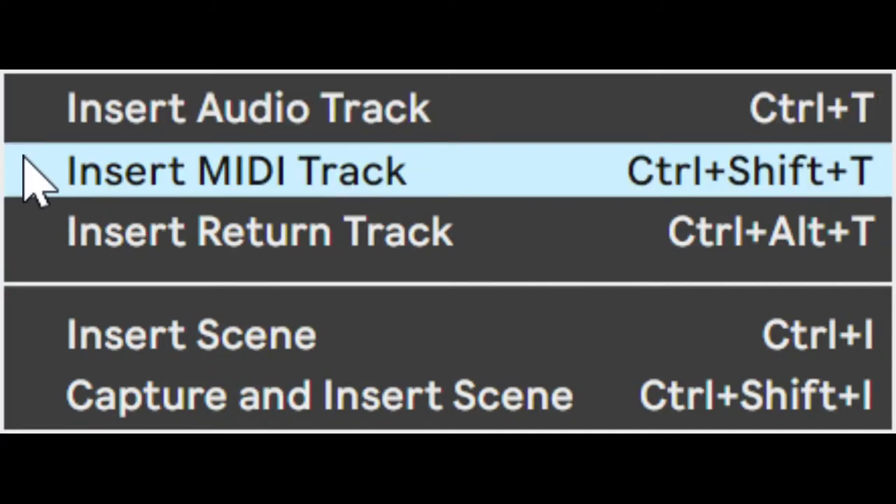
{"action": "left_click", "coordinate": [39, 179]}
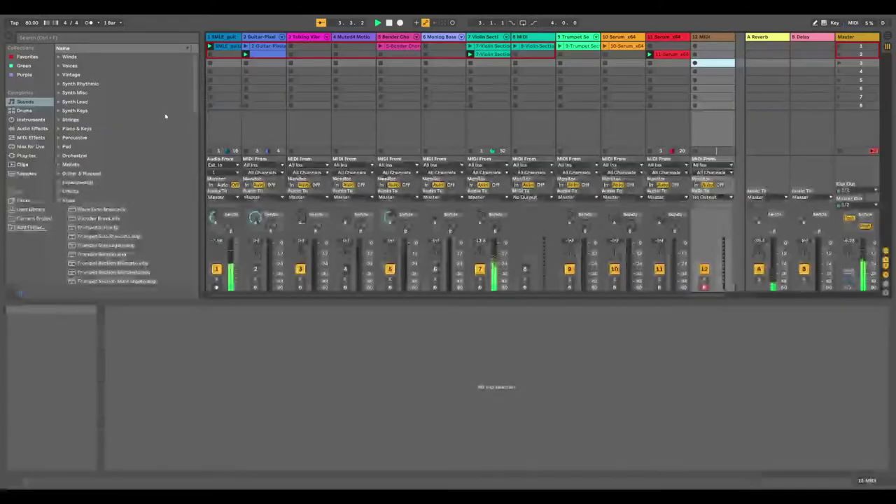
{"action": "left_click", "coordinate": [30, 119]}
{"action": "left_click", "coordinate": [24, 101]}
{"action": "left_click", "coordinate": [26, 156]}
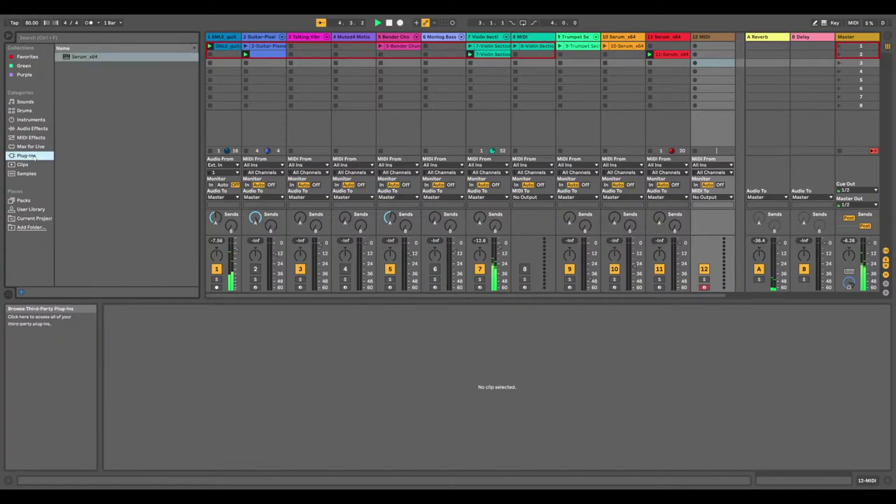
{"action": "double_click", "coordinate": [84, 57]}
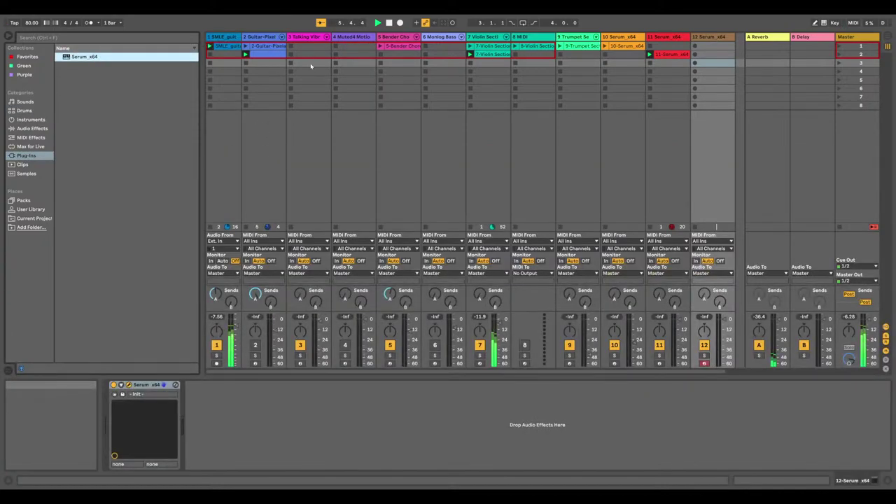
Copy the guitar loop clip on track 1 from scene 1 into scene 3, and launch scene 3
{"action": "right_click", "coordinate": [226, 46]}
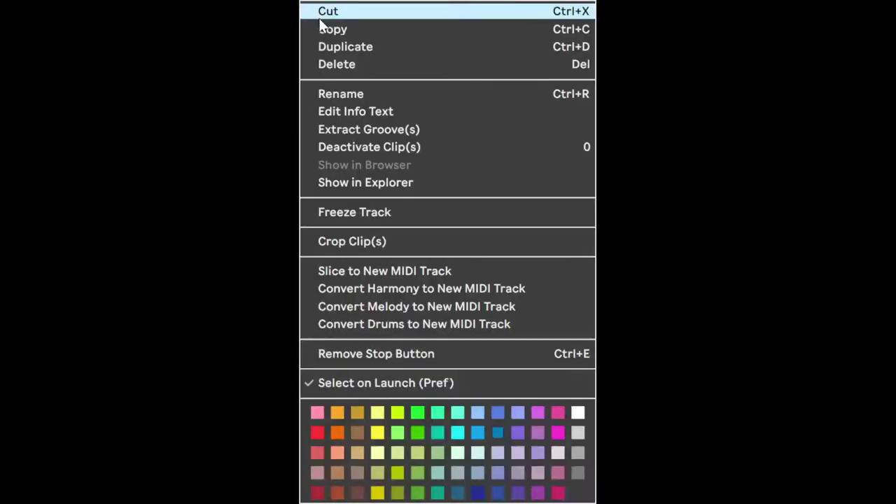
{"action": "left_click", "coordinate": [324, 33]}
{"action": "right_click", "coordinate": [226, 63]}
{"action": "left_click", "coordinate": [48, 184]}
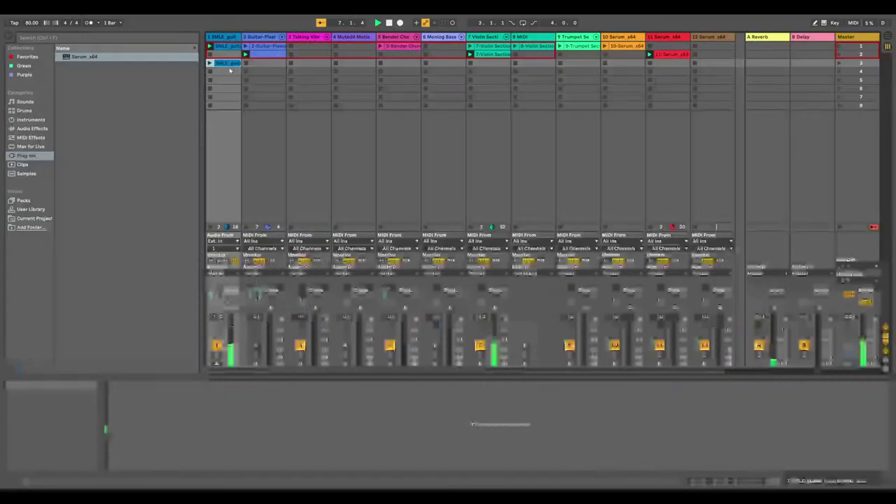
{"action": "right_click", "coordinate": [227, 63]}
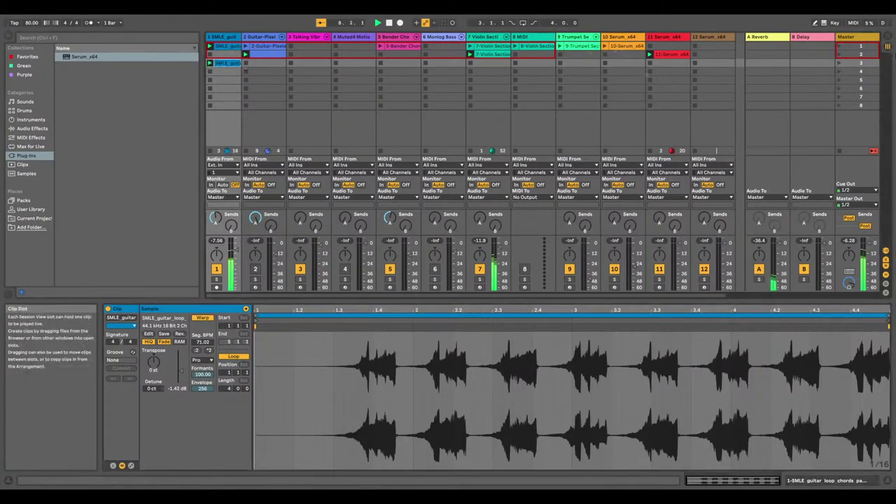
{"action": "left_click", "coordinate": [838, 63]}
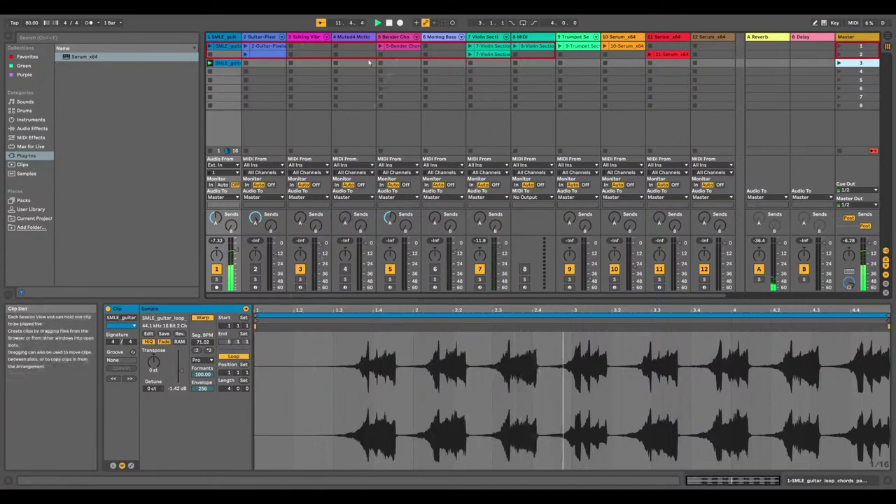
Copy track 2's Guitar-Pixelated clip from scene 1 into scene 3, launch the copy, and restart playback
{"action": "right_click", "coordinate": [247, 52]}
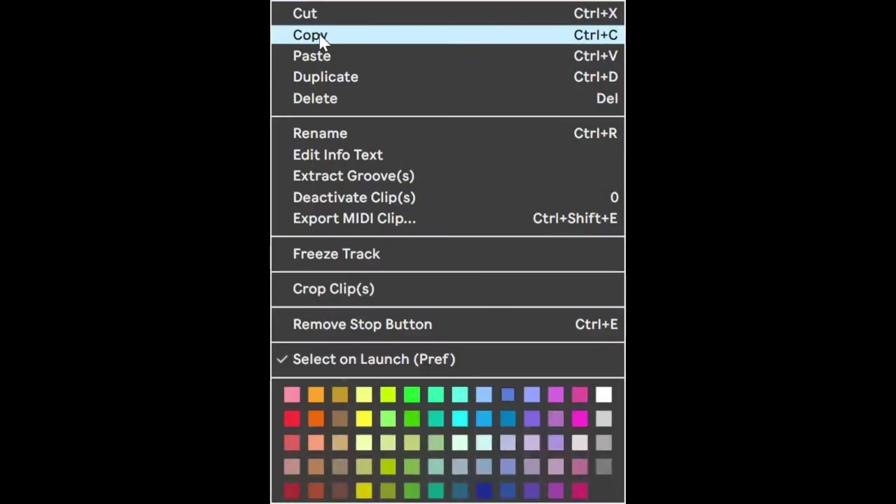
{"action": "left_click", "coordinate": [320, 40]}
{"action": "right_click", "coordinate": [247, 63]}
{"action": "left_click", "coordinate": [246, 66]}
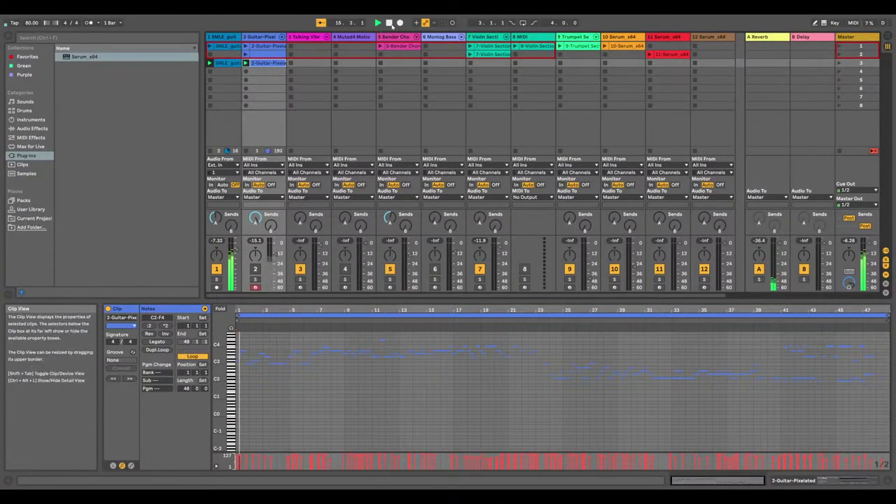
{"action": "left_click", "coordinate": [389, 23]}
{"action": "key", "text": "space"}
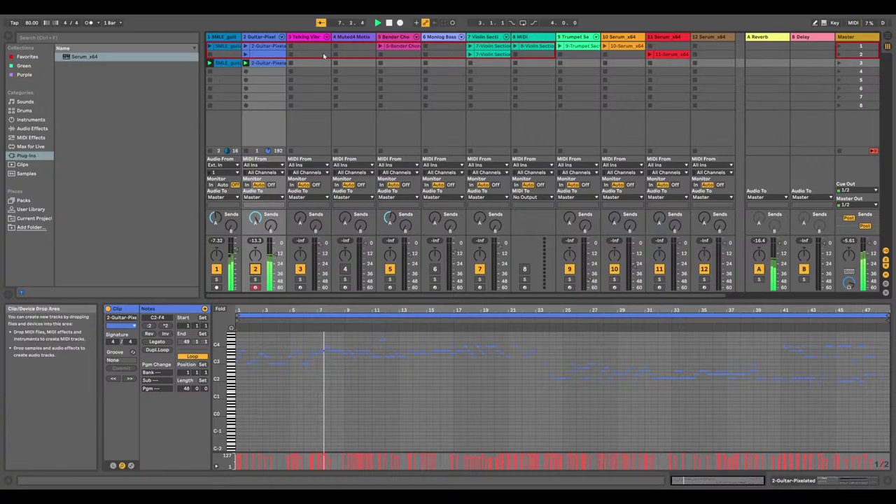
Launch the scene 1 guitar loop clip on track 1 and restart the set's playback from the beginning
{"action": "left_click", "coordinate": [219, 46]}
{"action": "left_click", "coordinate": [390, 24]}
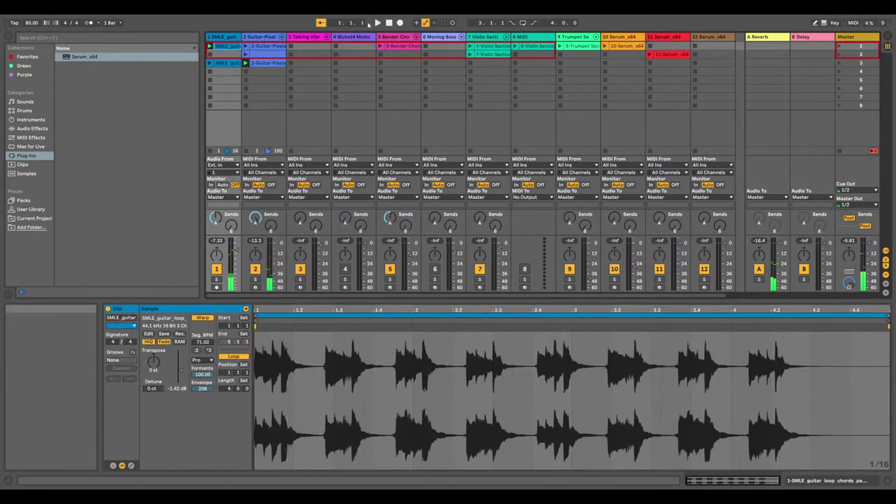
{"action": "left_click", "coordinate": [379, 23]}
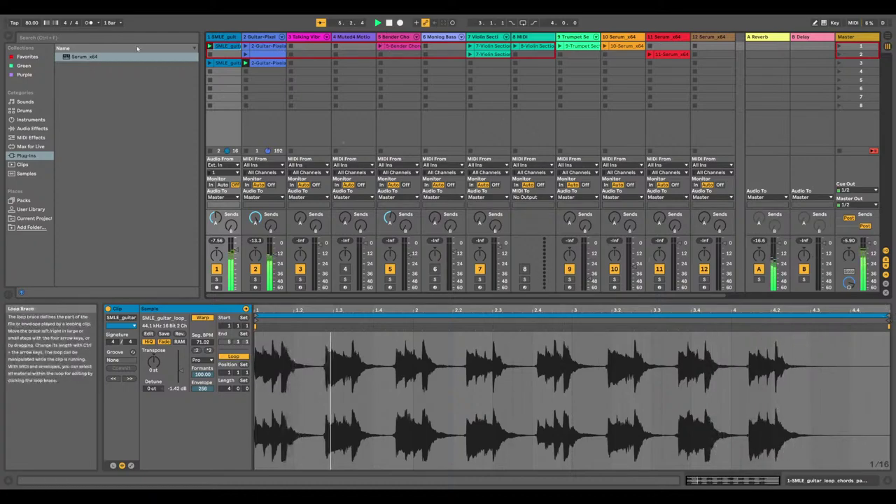
Open track 2's Guitar-Pixelated clip in scene 3 and select the B3–C4 notes around bar 7
{"action": "left_click", "coordinate": [263, 64]}
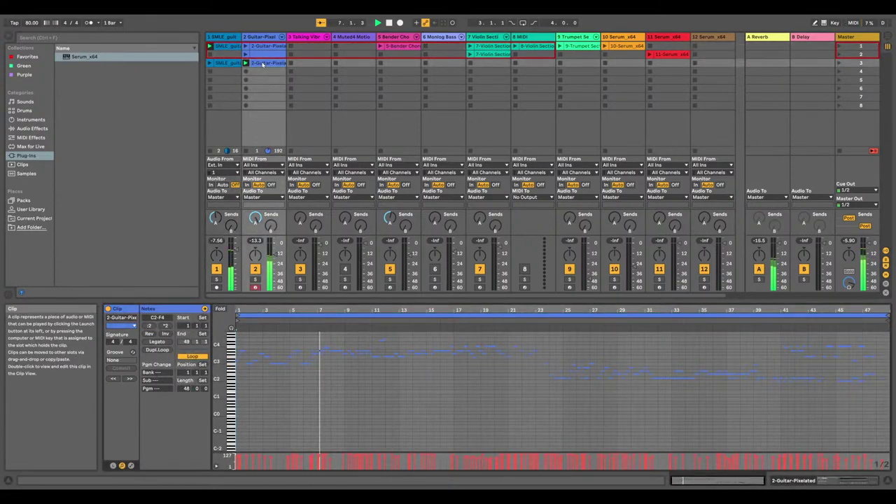
{"action": "left_click", "coordinate": [328, 348]}
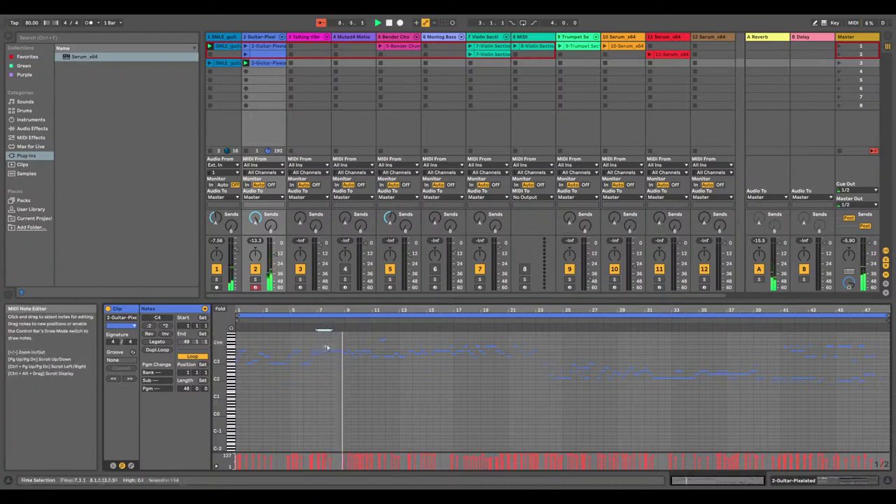
{"action": "left_click", "coordinate": [328, 349]}
{"action": "left_click_drag", "start_coordinate": [327, 349], "coordinate": [325, 338]}
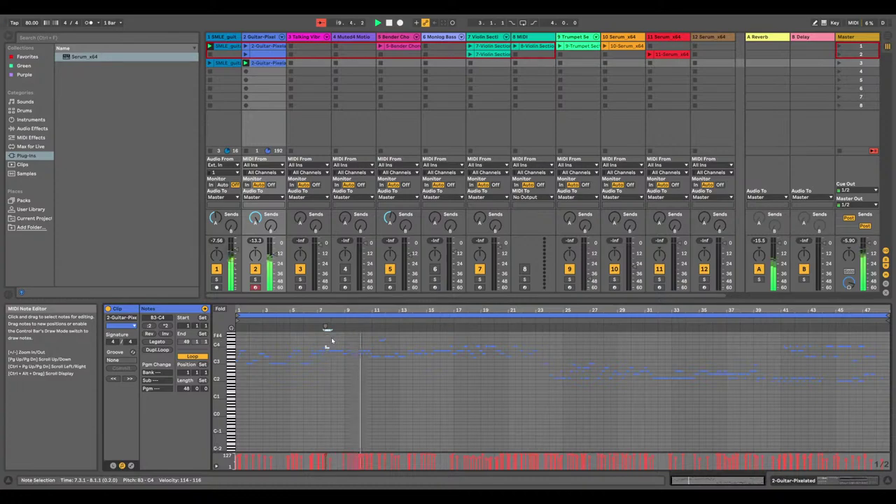
{"action": "left_click", "coordinate": [332, 341]}
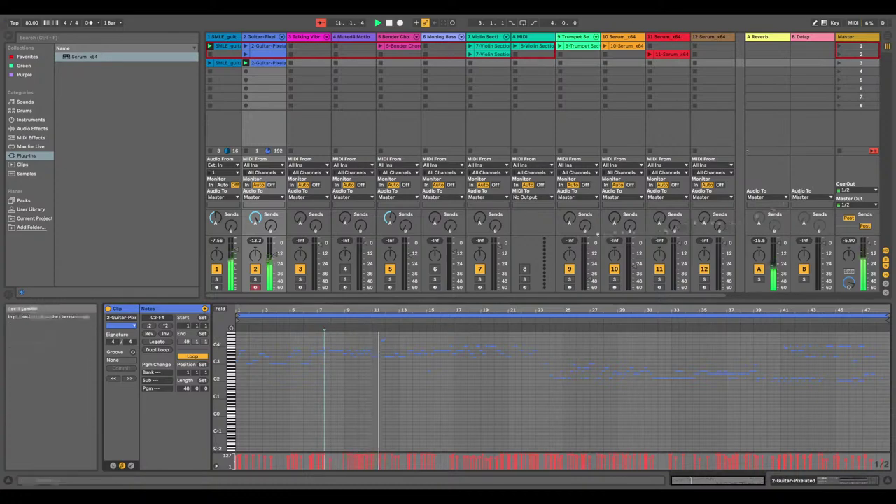
Lower the E4–F4 notes near bar 11 of the Guitar-Pixelated clip to C4–C#4
{"action": "left_click", "coordinate": [382, 341]}
{"action": "left_click_drag", "start_coordinate": [382, 341], "coordinate": [381, 339]}
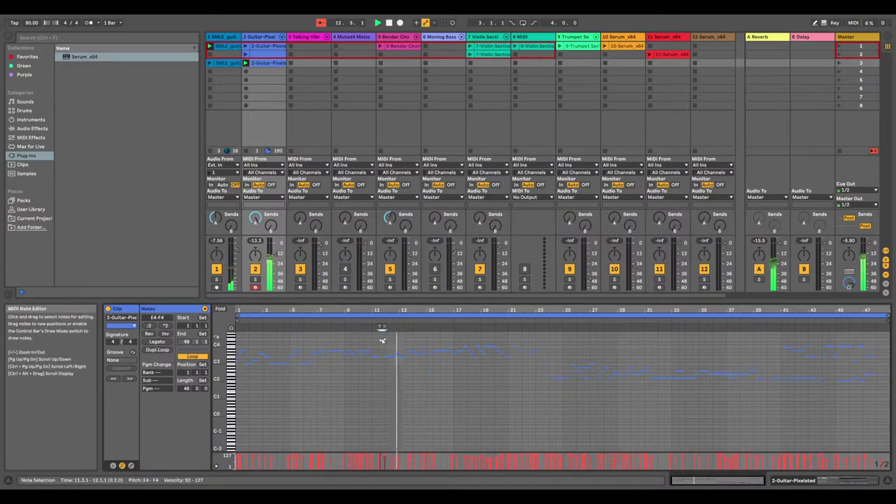
{"action": "left_click", "coordinate": [384, 350]}
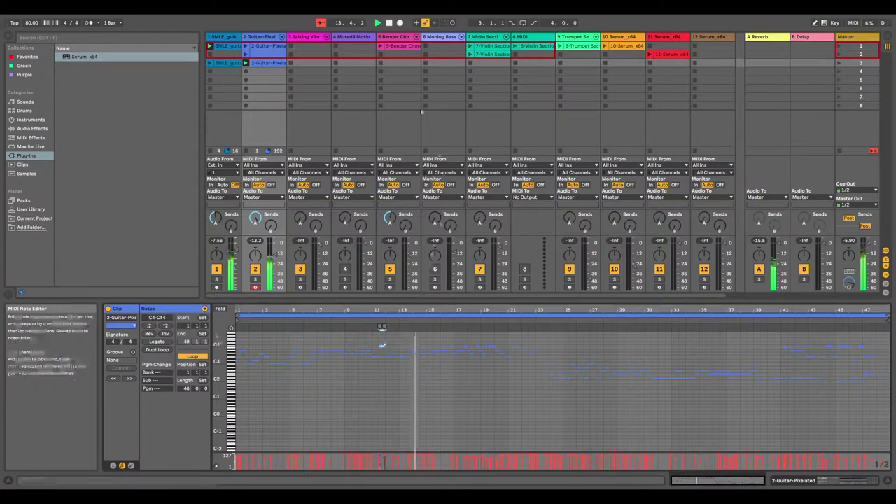
Stop all clips and restart playback with scene 1's guitar loop and Guitar-Pixelated clips on tracks 1 and 2
{"action": "left_click", "coordinate": [396, 34]}
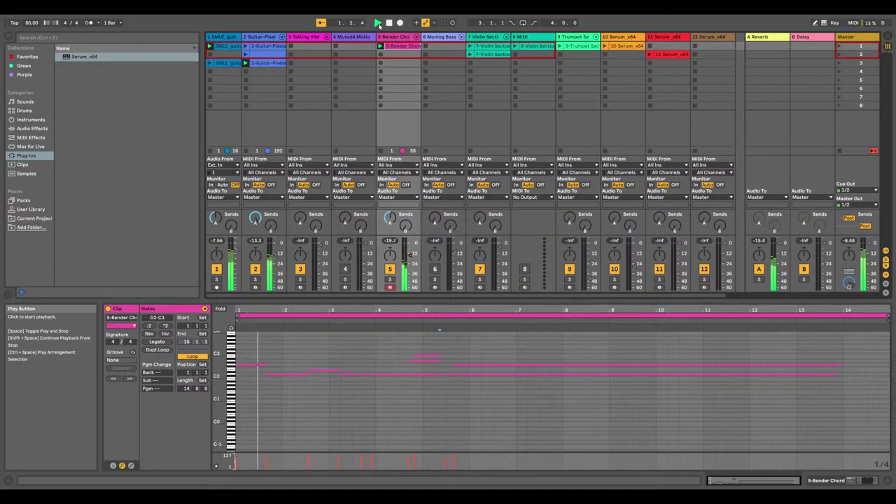
{"action": "left_click", "coordinate": [874, 151]}
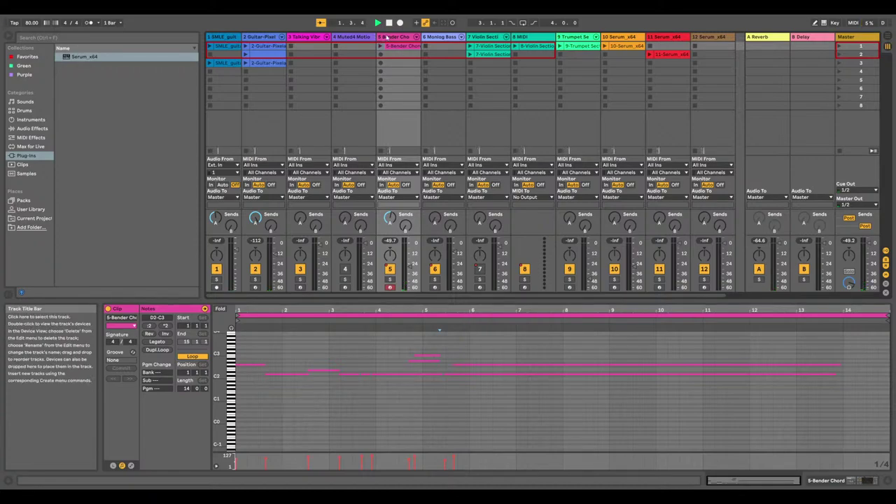
{"action": "left_click", "coordinate": [377, 24]}
{"action": "left_click", "coordinate": [210, 46]}
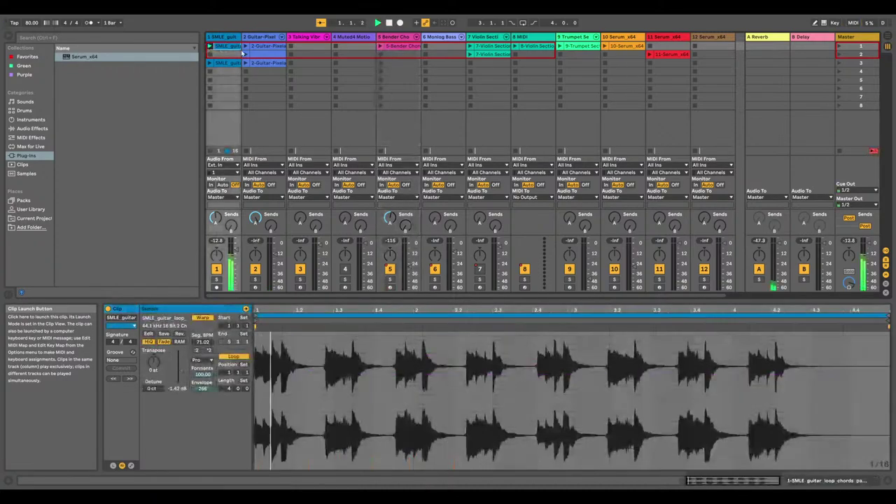
{"action": "left_click", "coordinate": [266, 46]}
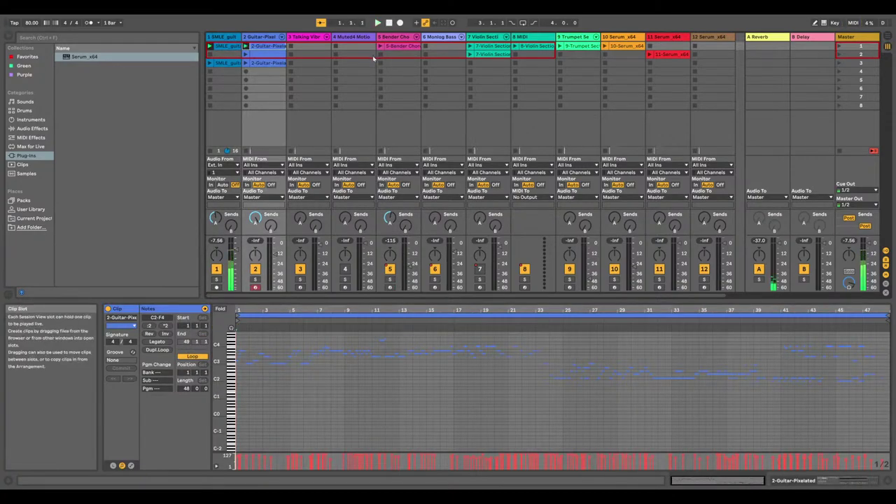
Launch track 5's Bender Chord clip in scene 1 and delete its C3 note near bar 5
{"action": "left_click", "coordinate": [380, 45]}
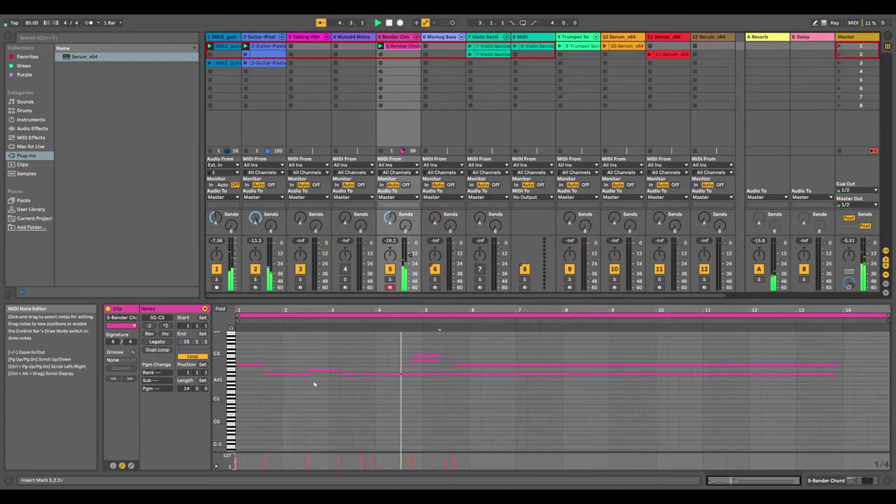
{"action": "left_click", "coordinate": [424, 362]}
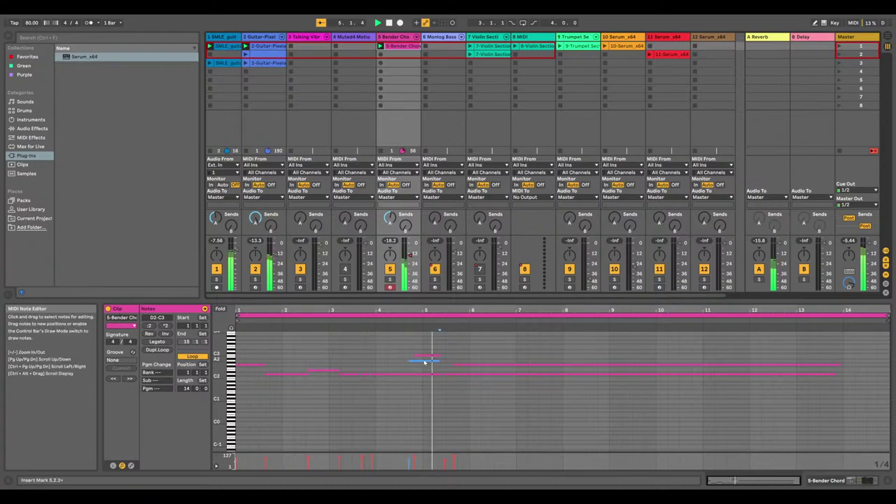
{"action": "left_click", "coordinate": [427, 357]}
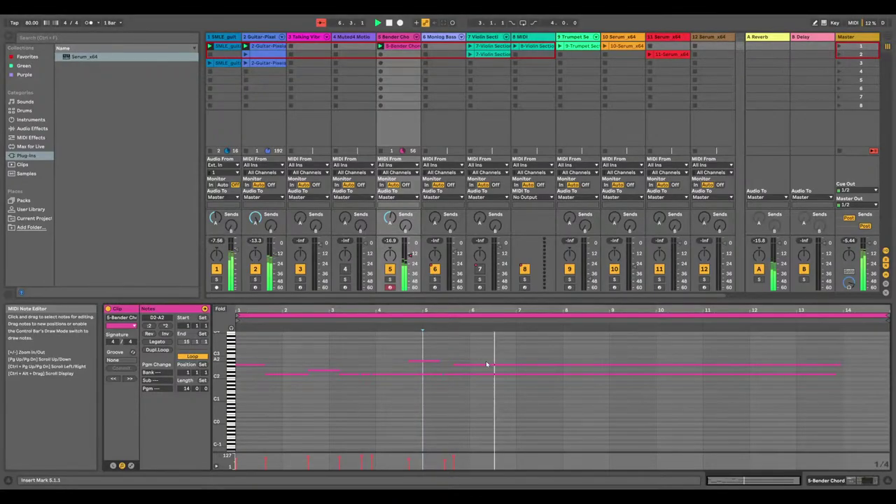
Launch track 7's Violin Section clip in scene 1 and restart the set's playback from the beginning
{"action": "left_click", "coordinate": [473, 54]}
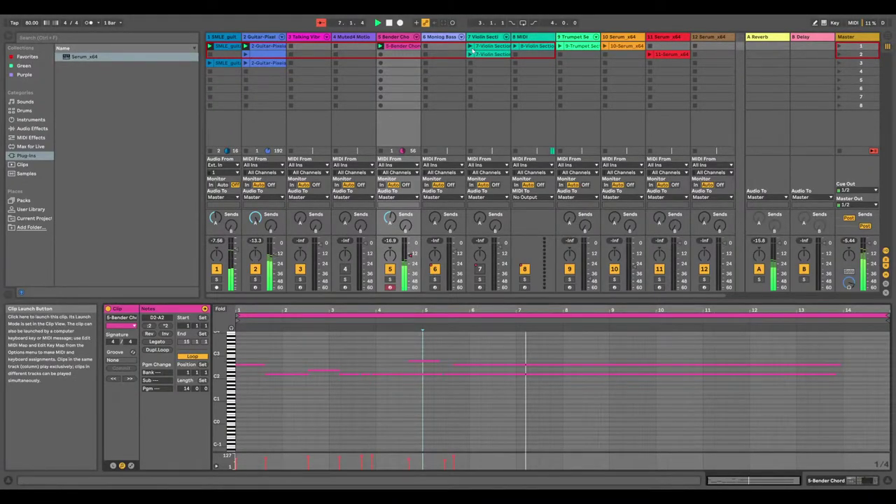
{"action": "left_click", "coordinate": [474, 54]}
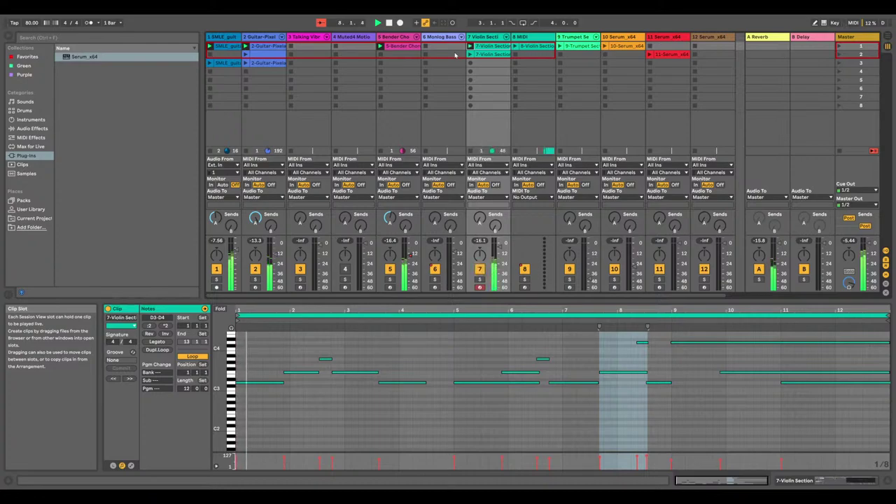
{"action": "left_click", "coordinate": [377, 22]}
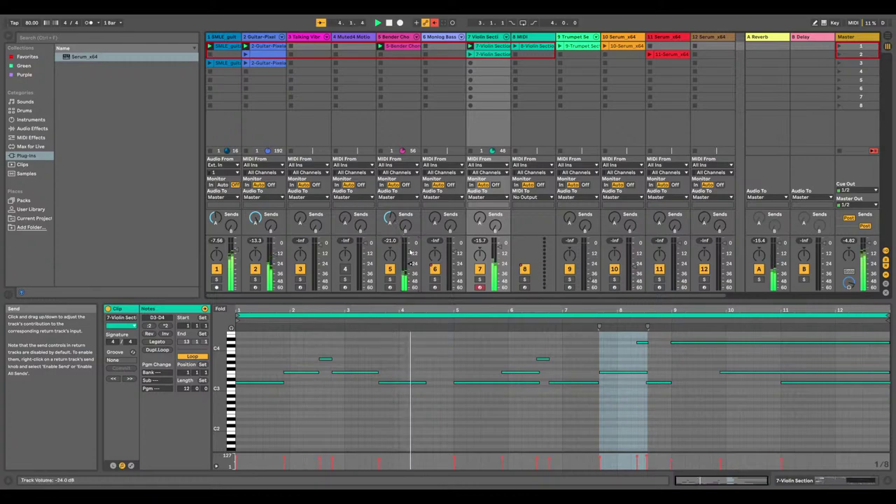
Lower track 5's volume and restart playback with track 7's scene 2 Violin Section clip
{"action": "left_click_drag", "start_coordinate": [411, 264], "coordinate": [407, 272]}
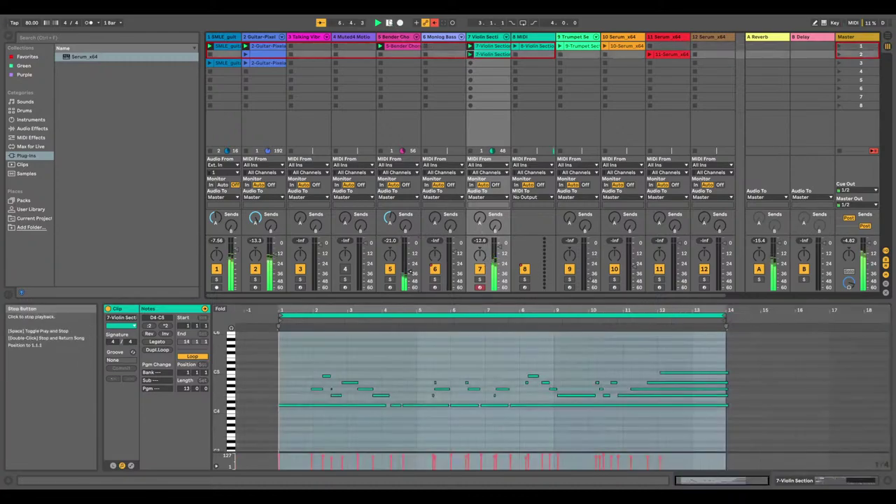
{"action": "left_click", "coordinate": [377, 23]}
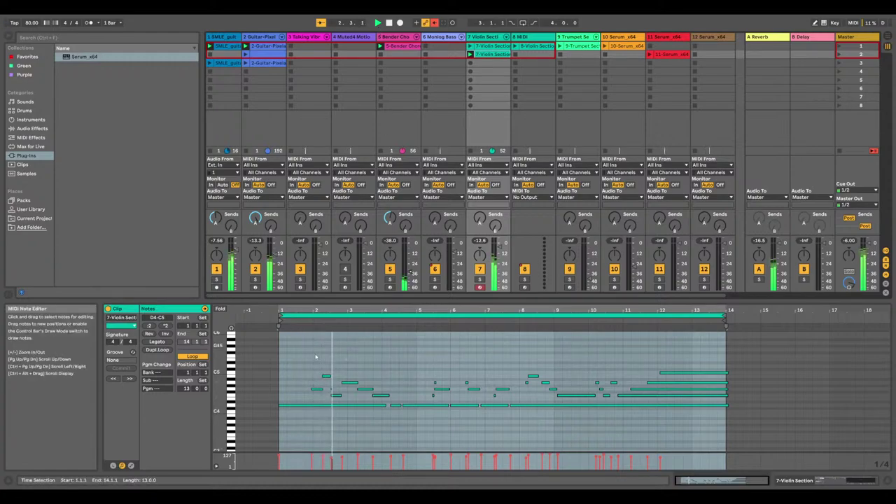
{"action": "left_click", "coordinate": [308, 390]}
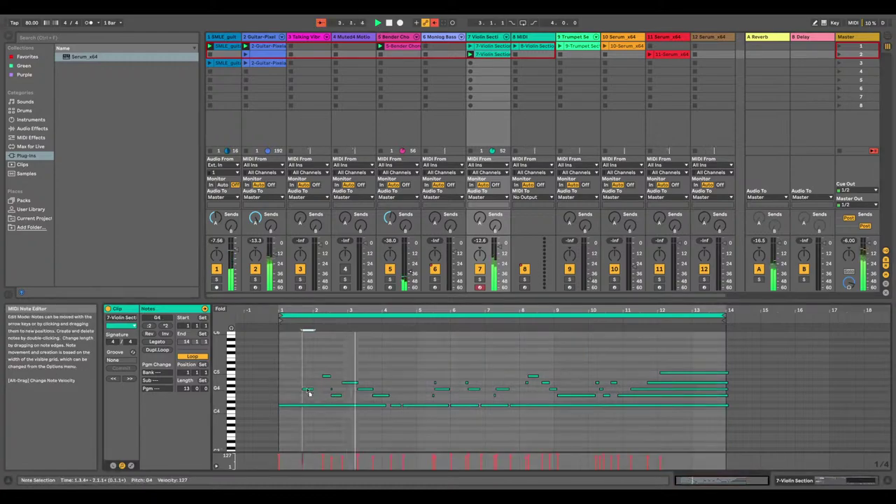
{"action": "left_click_drag", "start_coordinate": [325, 377], "coordinate": [318, 378]}
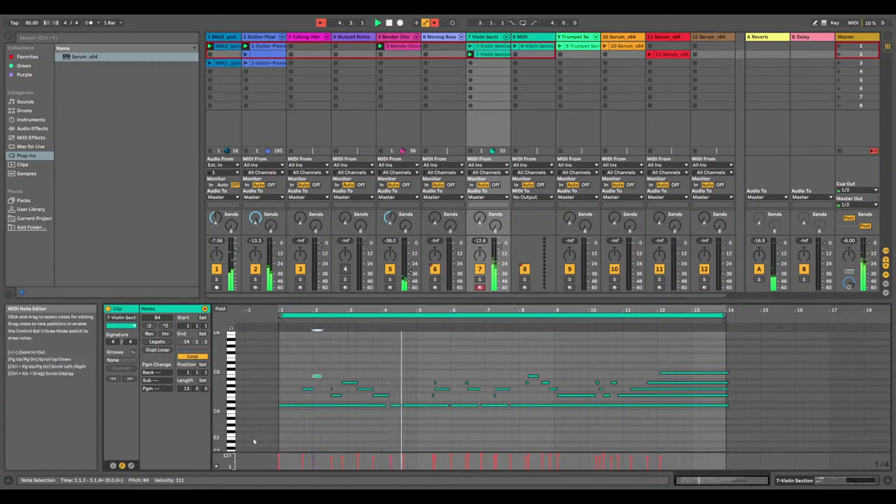
{"action": "key", "text": "ctrl+z"}
{"action": "key", "text": "ctrl+z"}
Shift the F4–B4 note group in bars 1 to 4 of the scene 2 Violin Section clip one beat earlier, and restart playback
{"action": "left_click", "coordinate": [314, 369]}
{"action": "left_click_drag", "start_coordinate": [313, 369], "coordinate": [390, 400]}
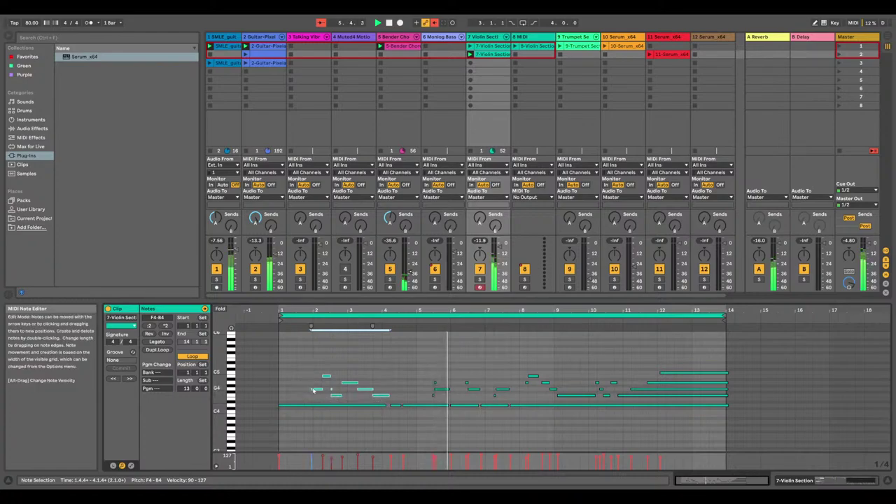
{"action": "left_click_drag", "start_coordinate": [313, 390], "coordinate": [306, 394]}
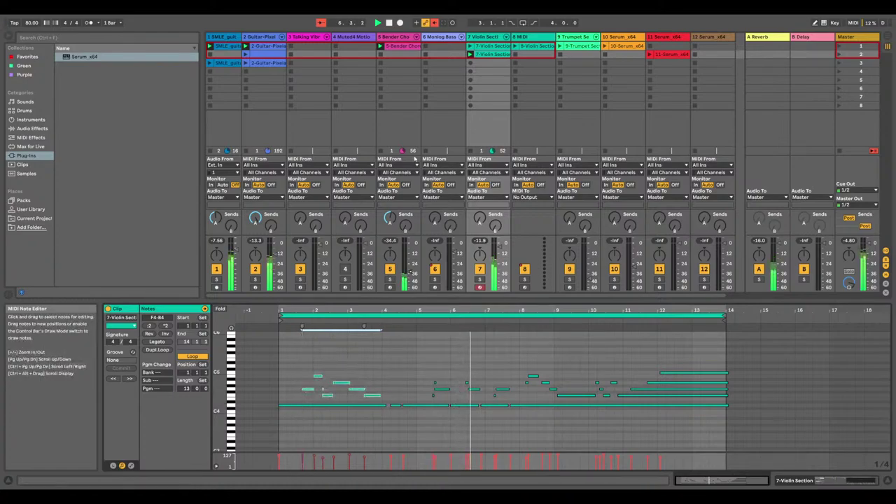
{"action": "left_click", "coordinate": [388, 23]}
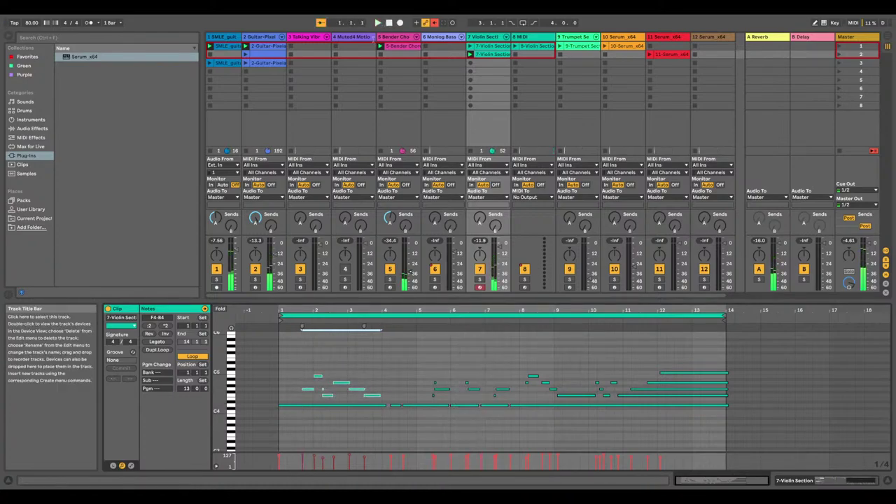
{"action": "left_click", "coordinate": [377, 24]}
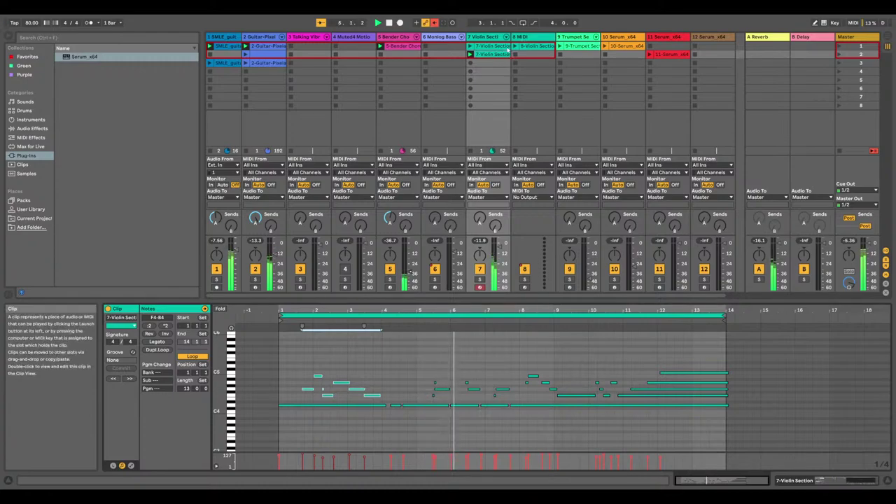
Move track 8's Violin Section clip into track 7's scene 3 slot, audition it, and relaunch track 7's scene 1 clip
{"action": "left_click", "coordinate": [516, 46]}
{"action": "left_click_drag", "start_coordinate": [532, 47], "coordinate": [486, 64]}
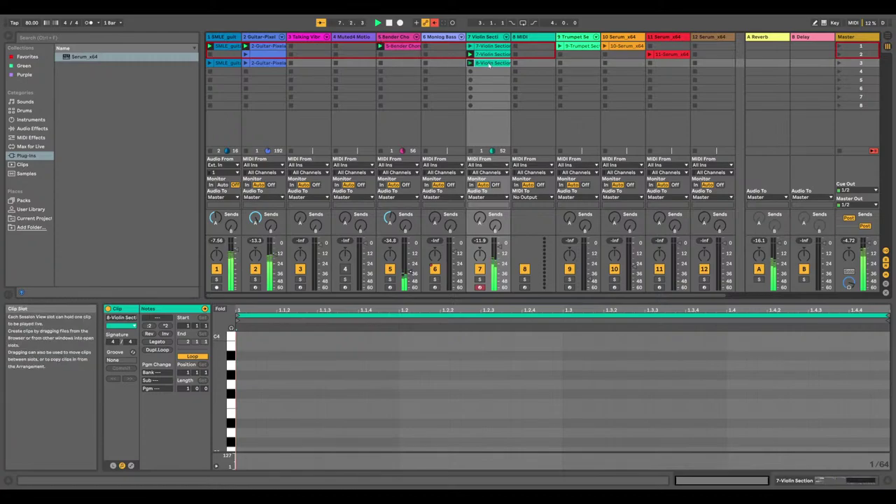
{"action": "left_click", "coordinate": [470, 63]}
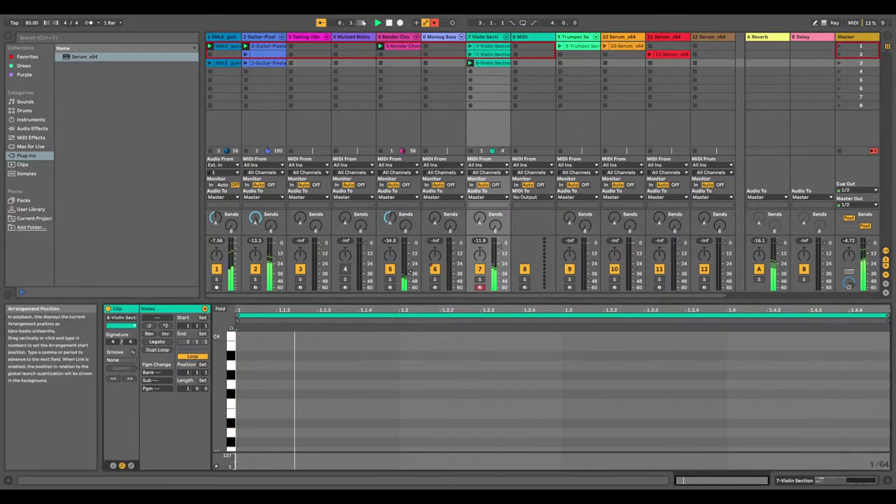
{"action": "left_click", "coordinate": [470, 46]}
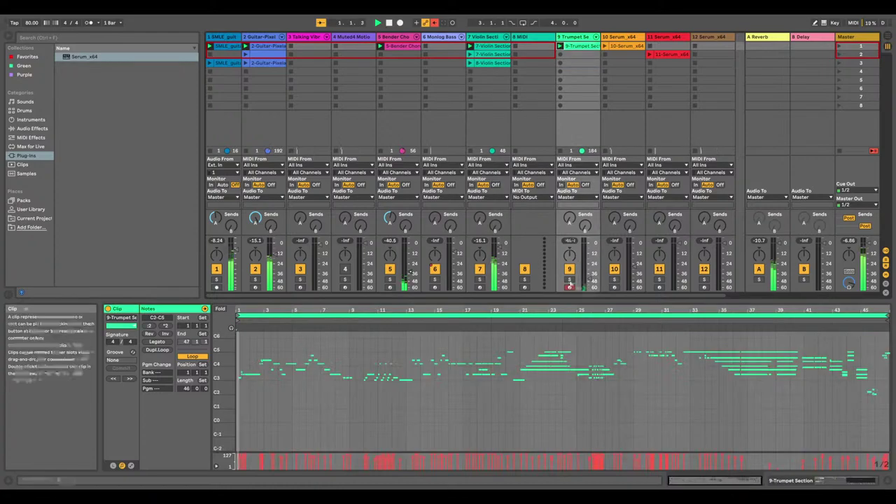
Solo the Trumpet Section track, raise its volume slightly, and turn the solo off again
{"action": "left_click", "coordinate": [570, 279]}
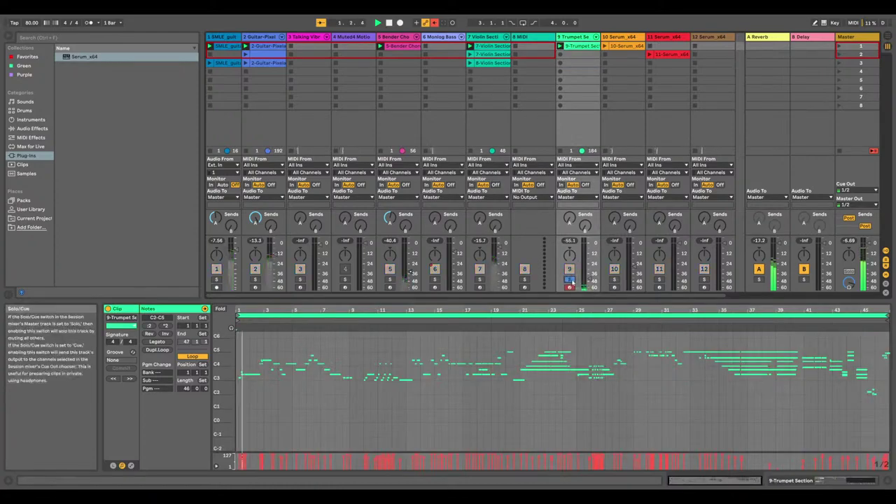
{"action": "left_click_drag", "start_coordinate": [588, 282], "coordinate": [590, 279]}
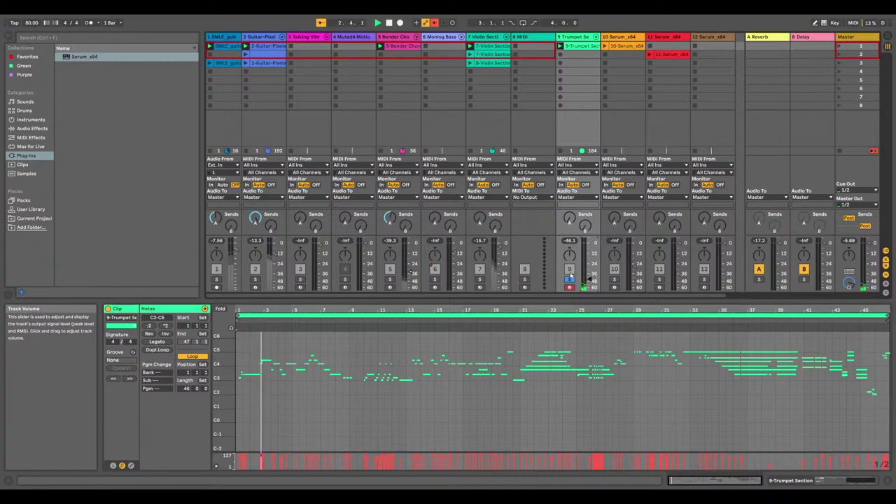
{"action": "left_click", "coordinate": [570, 279]}
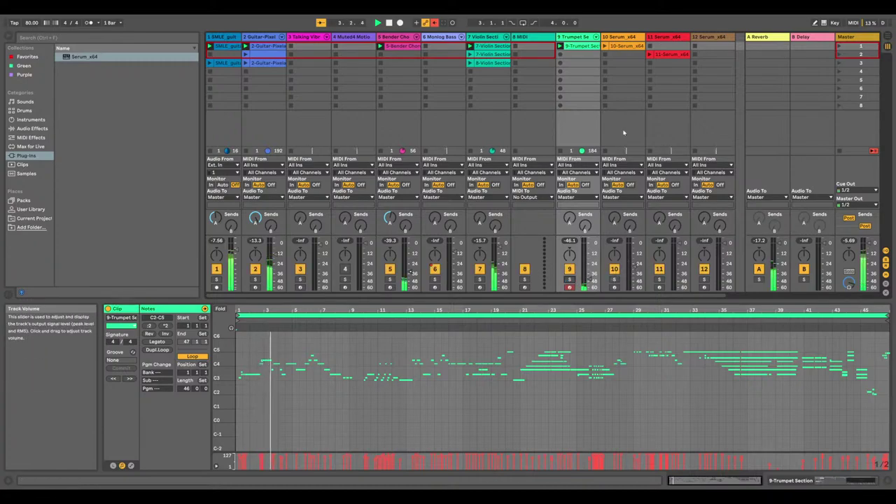
Launch the Serum_x64 clips on track 10 in scene 1 and track 11 in scene 2
{"action": "left_click", "coordinate": [606, 46]}
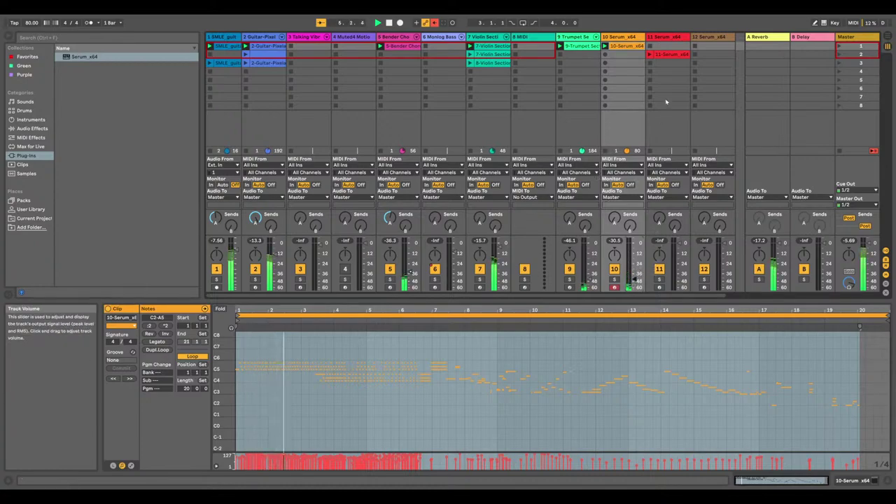
{"action": "left_click", "coordinate": [669, 53]}
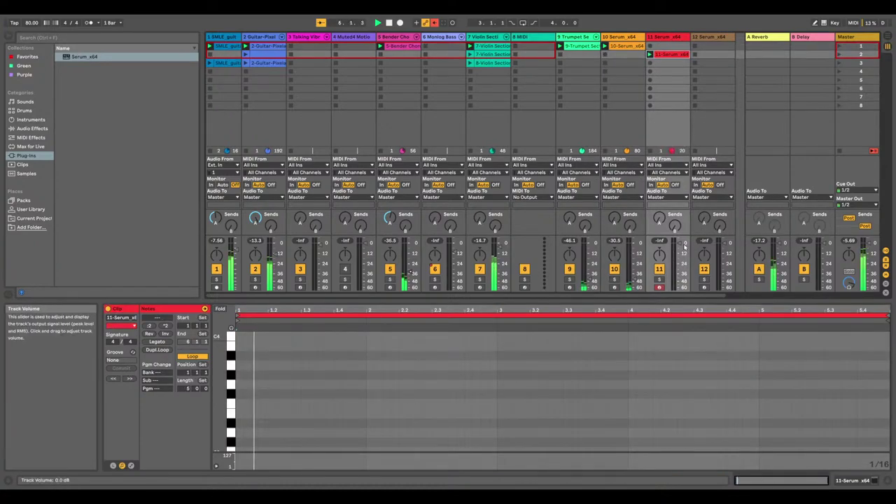
Delete the empty Serum_x64 clip in scene 2 of track 11, and delete that track
{"action": "right_click", "coordinate": [669, 54]}
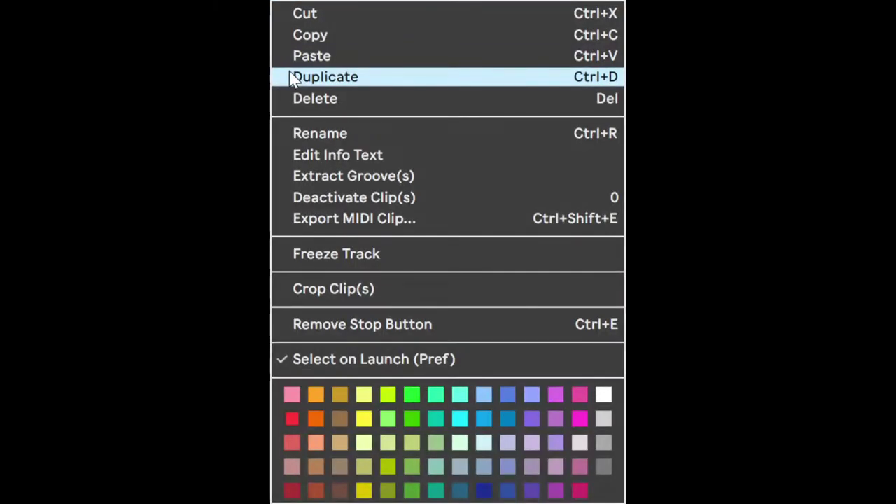
{"action": "left_click", "coordinate": [295, 99]}
{"action": "right_click", "coordinate": [670, 38]}
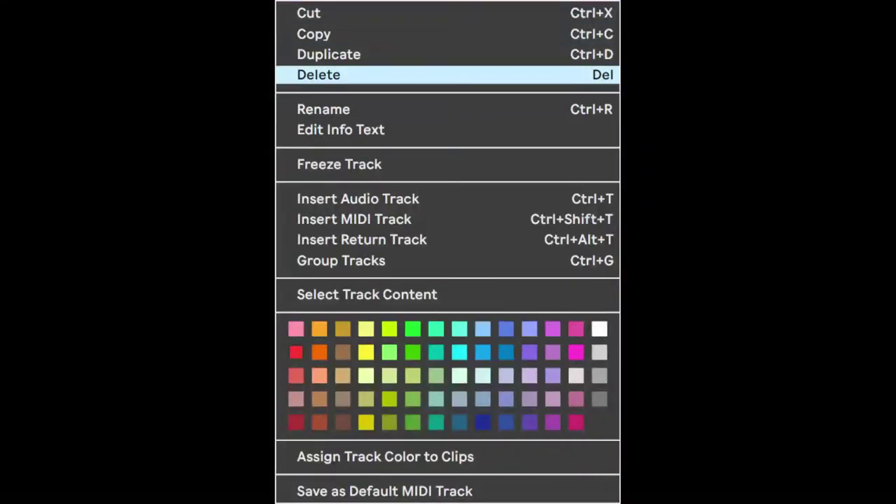
{"action": "left_click", "coordinate": [300, 76]}
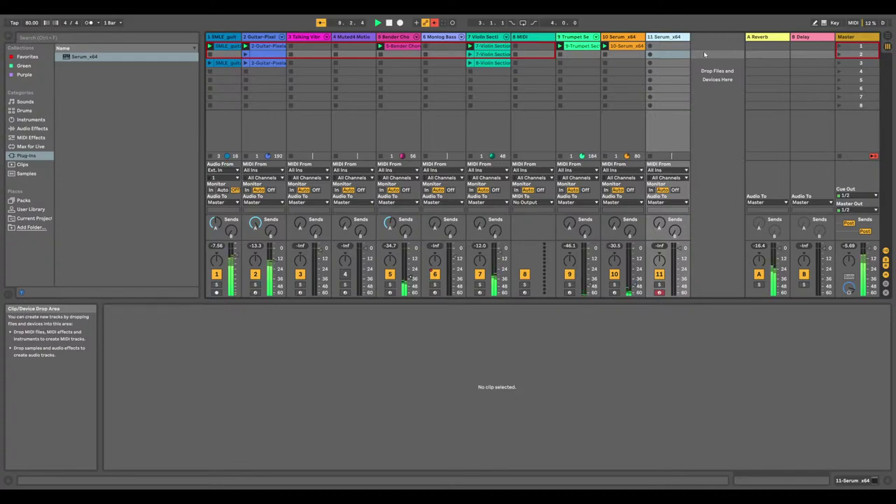
Delete the Serum_x64 track 11 and stop playback
{"action": "right_click", "coordinate": [668, 38]}
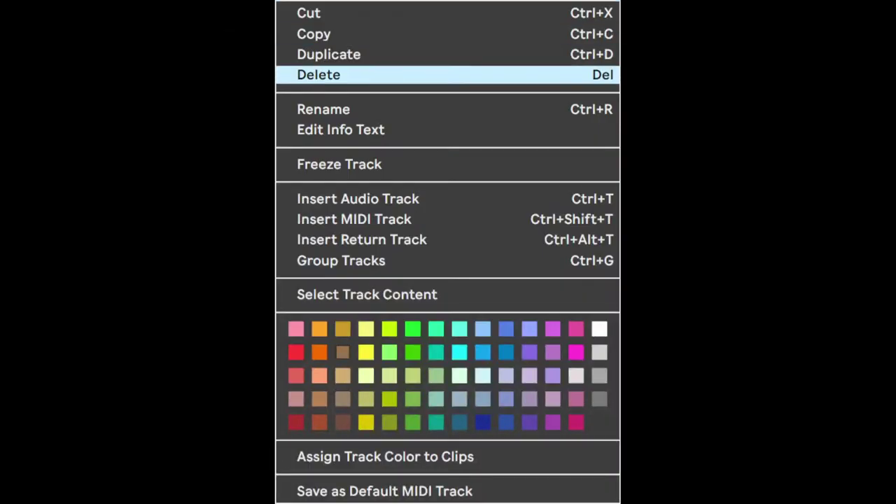
{"action": "left_click", "coordinate": [319, 75]}
{"action": "left_click", "coordinate": [390, 22]}
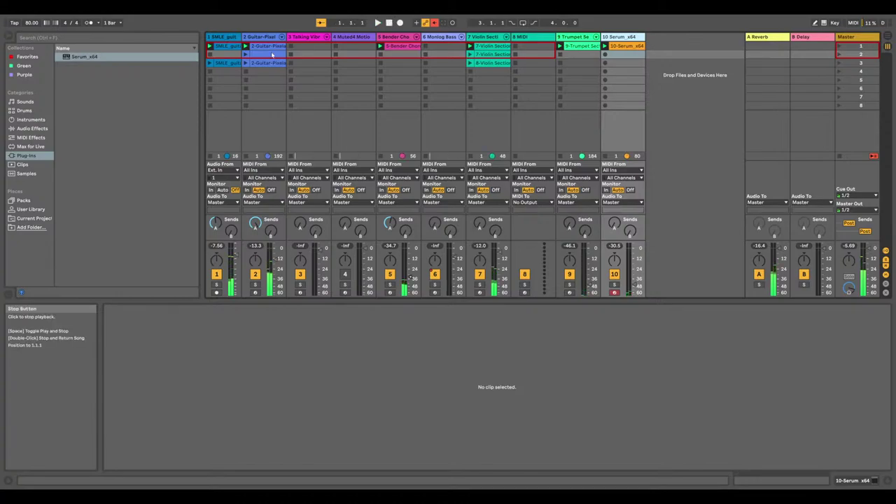
Preview the Tube Ultra and Test Tube presets among the Percussive sounds
{"action": "left_click", "coordinate": [25, 101]}
{"action": "left_click", "coordinate": [74, 137]}
{"action": "left_click", "coordinate": [94, 191]}
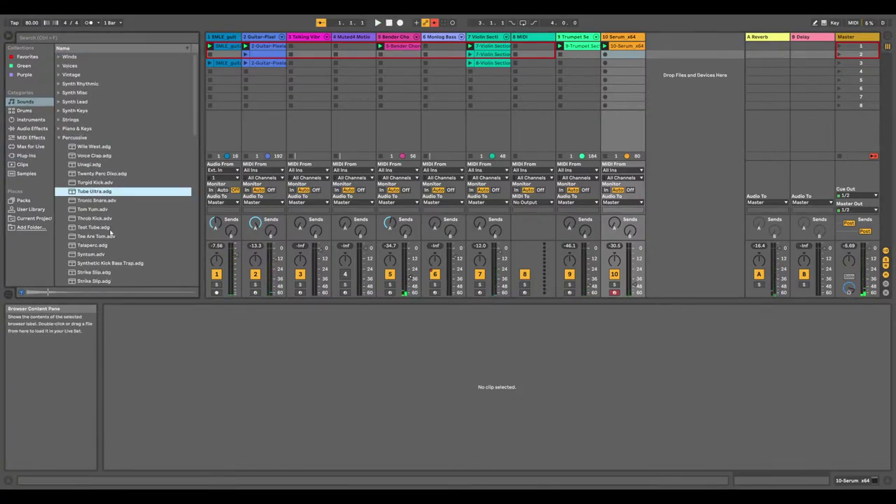
{"action": "left_click", "coordinate": [105, 228]}
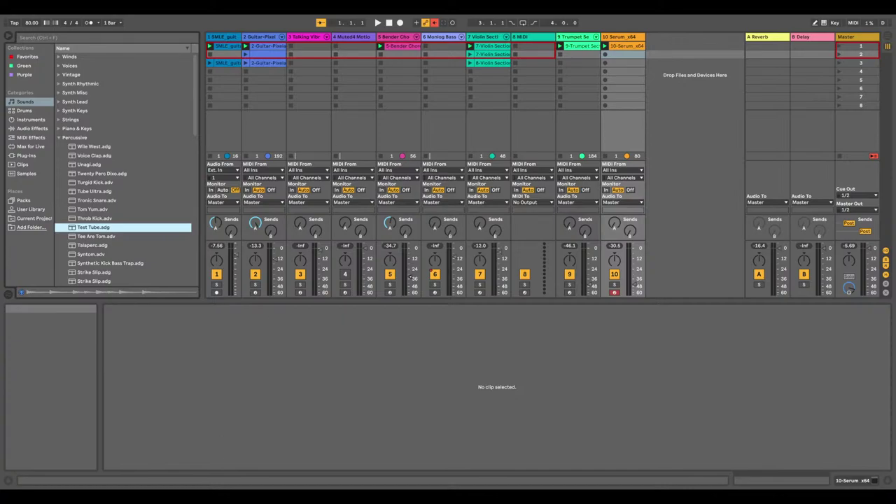
Open track 2's scene 1 Guitar-Pixelated clip, play the set briefly, and restart playback with the SMLE guitar clip on track 1
{"action": "left_click", "coordinate": [266, 47]}
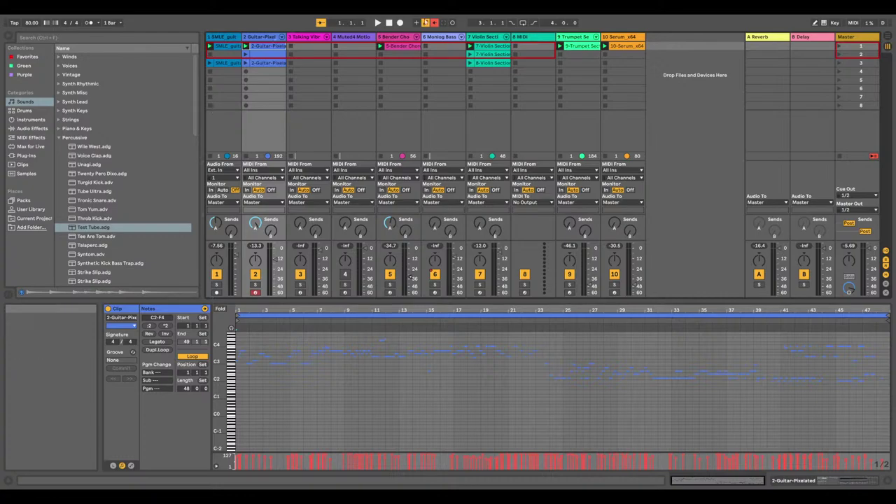
{"action": "left_click", "coordinate": [377, 22]}
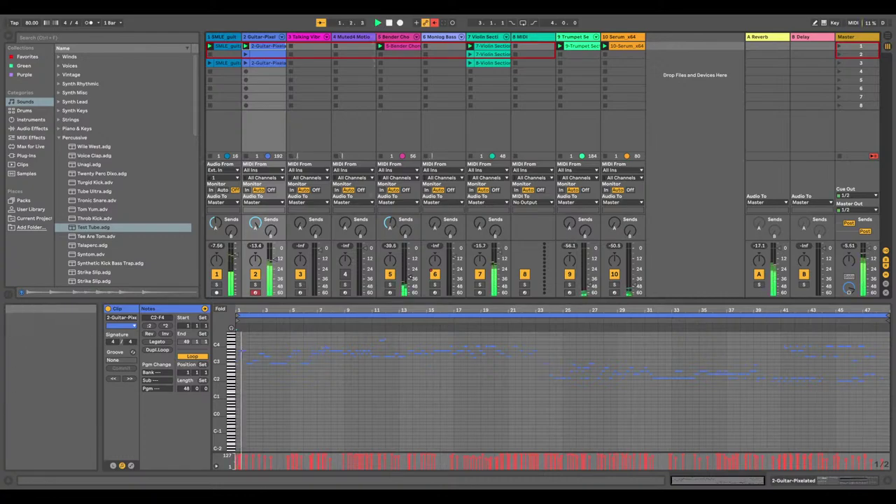
{"action": "left_click", "coordinate": [389, 23]}
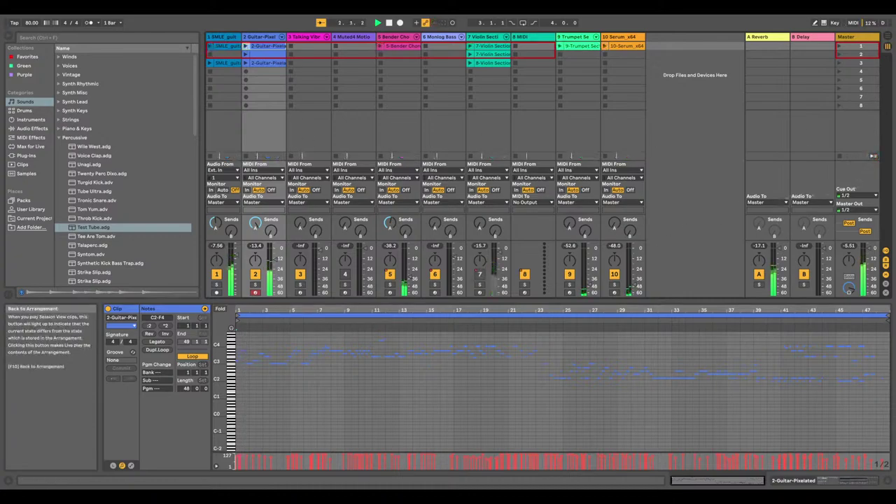
{"action": "left_click", "coordinate": [388, 23]}
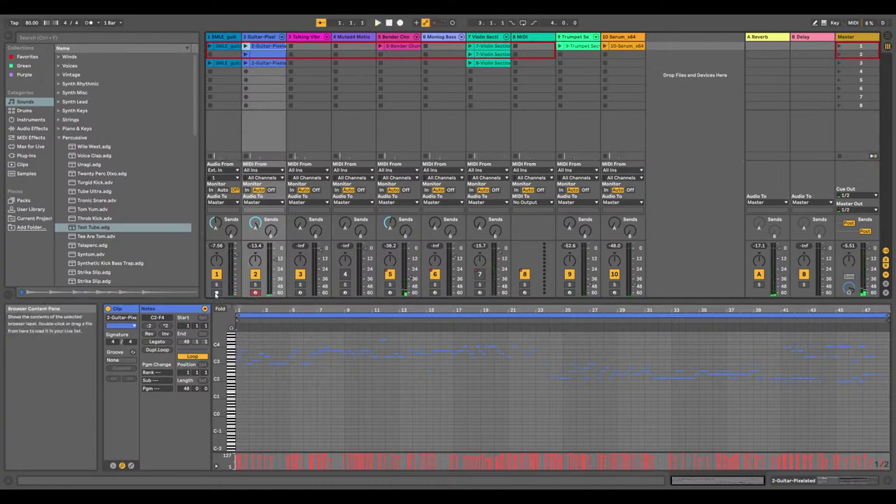
{"action": "left_click", "coordinate": [378, 24]}
{"action": "left_click", "coordinate": [219, 63]}
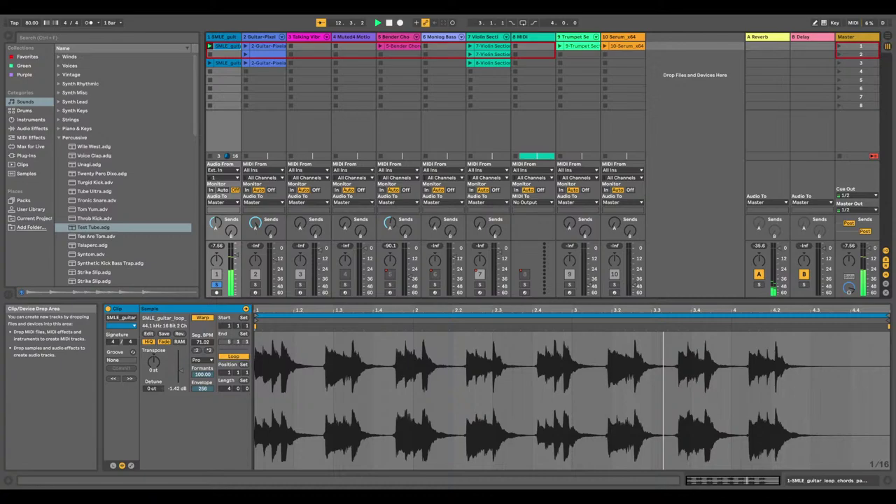
Rename scene 8 as Bridge
{"action": "left_click", "coordinate": [862, 72]}
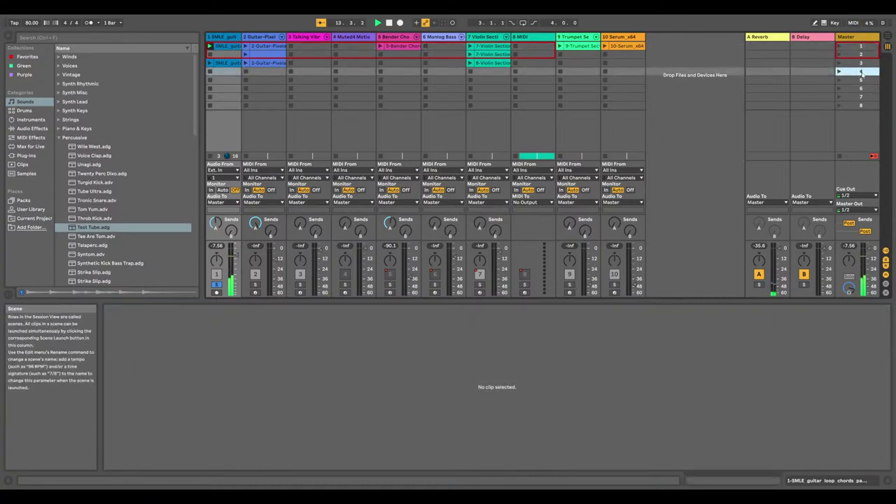
{"action": "right_click", "coordinate": [862, 71]}
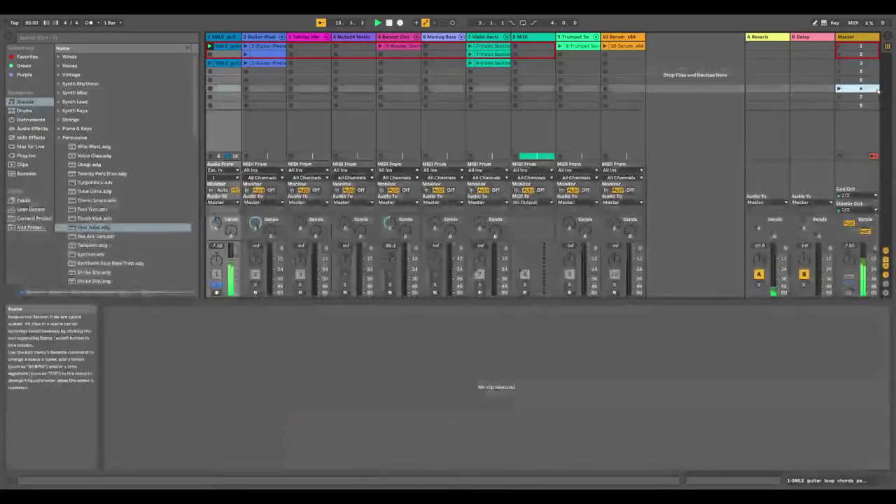
{"action": "left_click", "coordinate": [870, 96]}
{"action": "right_click", "coordinate": [861, 105]}
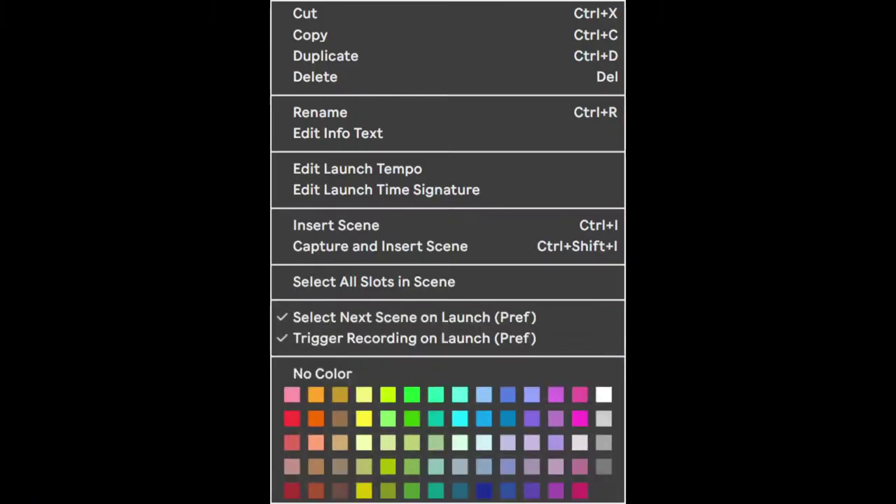
{"action": "left_click", "coordinate": [446, 113]}
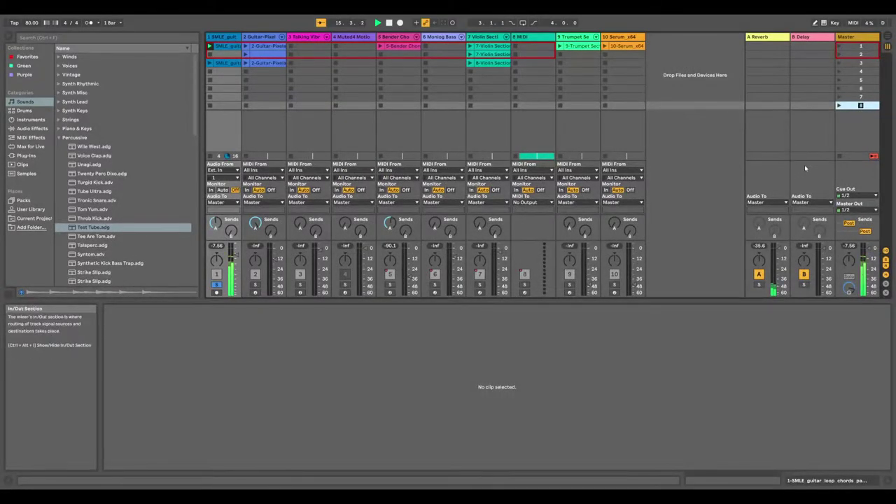
{"action": "type", "text": "Bridge"}
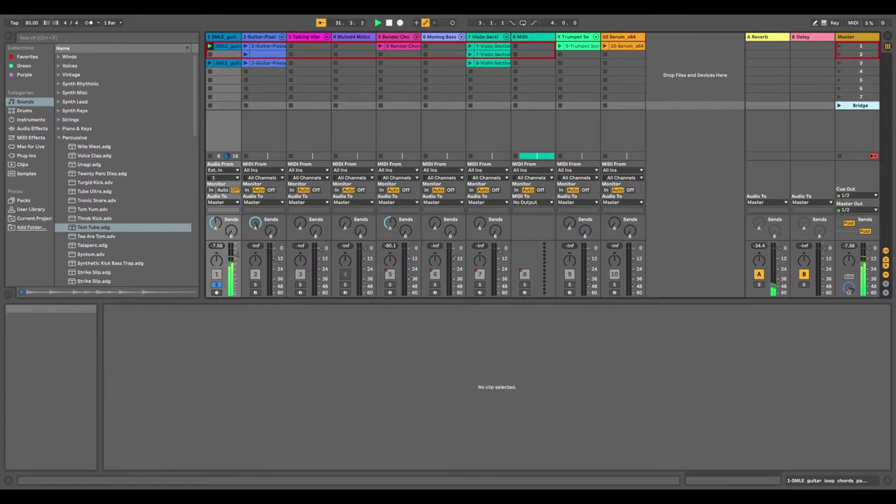
Try the 85_guitar MIDI clip in track 2's Bridge slot, soloed and with Legato applied, and delete the clip
{"action": "left_click_drag", "start_coordinate": [268, 287], "coordinate": [256, 109]}
{"action": "left_click", "coordinate": [246, 105]}
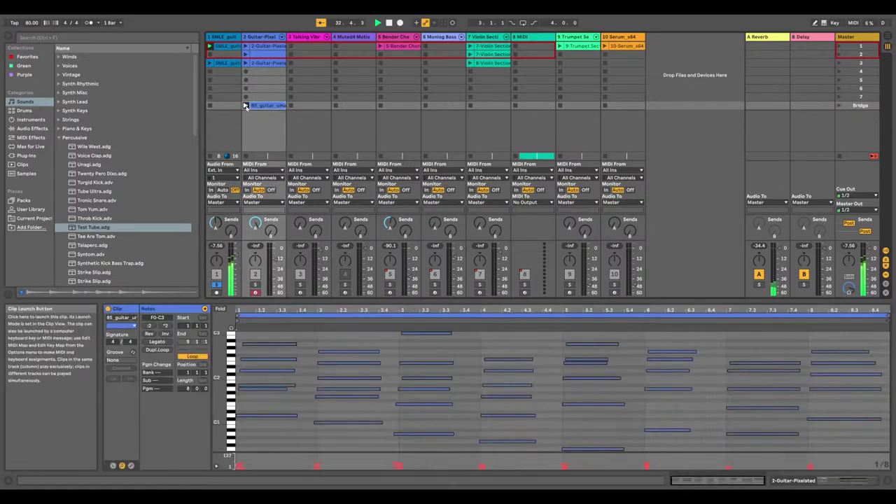
{"action": "left_click", "coordinate": [255, 285]}
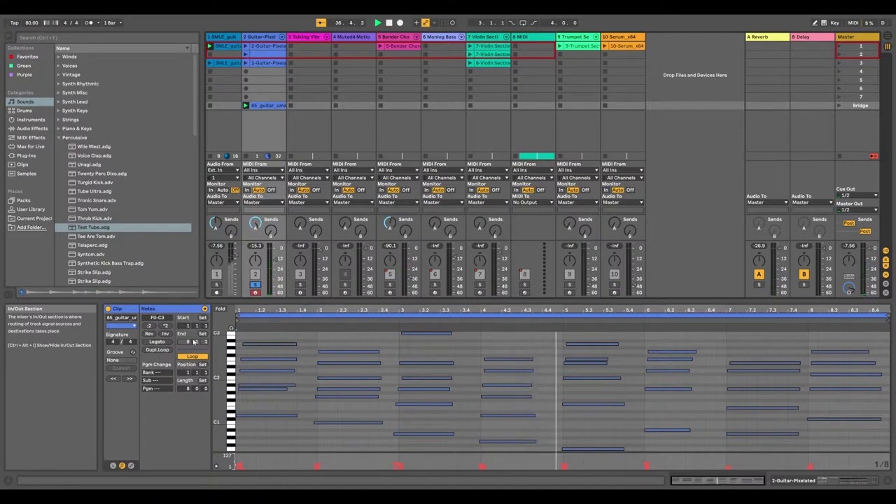
{"action": "left_click", "coordinate": [165, 341]}
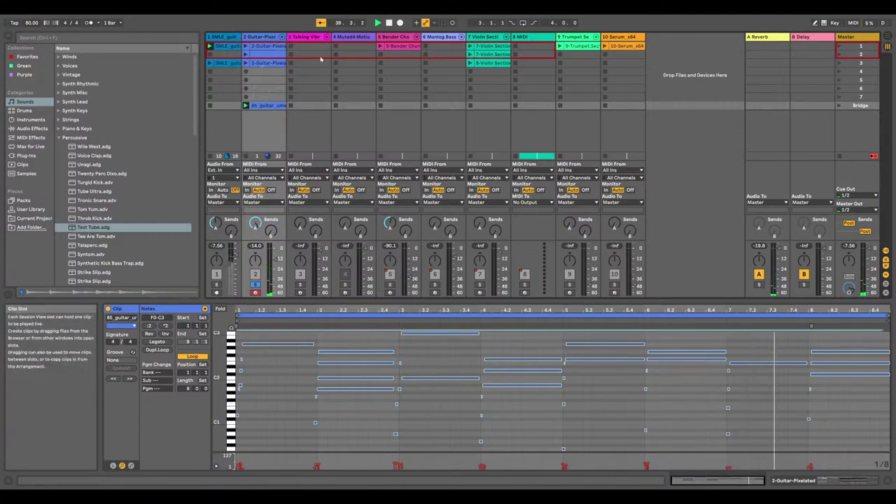
{"action": "key", "text": "Delete"}
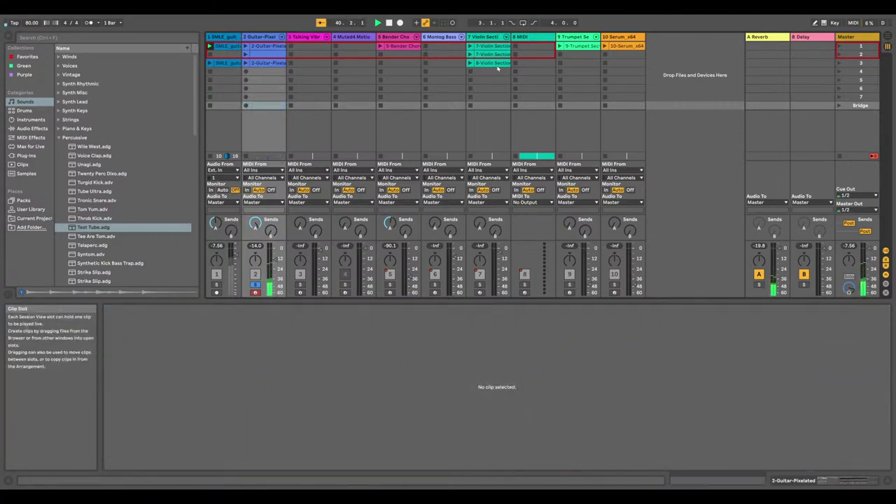
Insert a new MIDI track after track 10 and search the Sounds library for "guitar"
{"action": "right_click", "coordinate": [678, 74]}
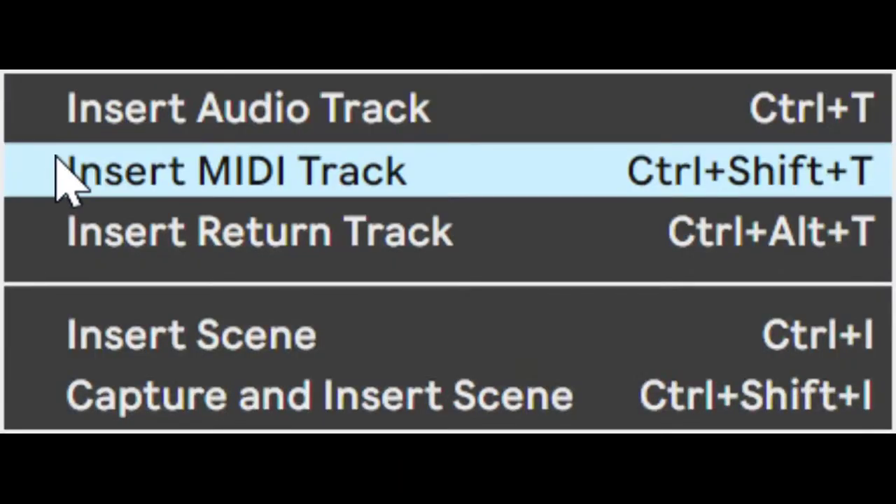
{"action": "left_click", "coordinate": [56, 157]}
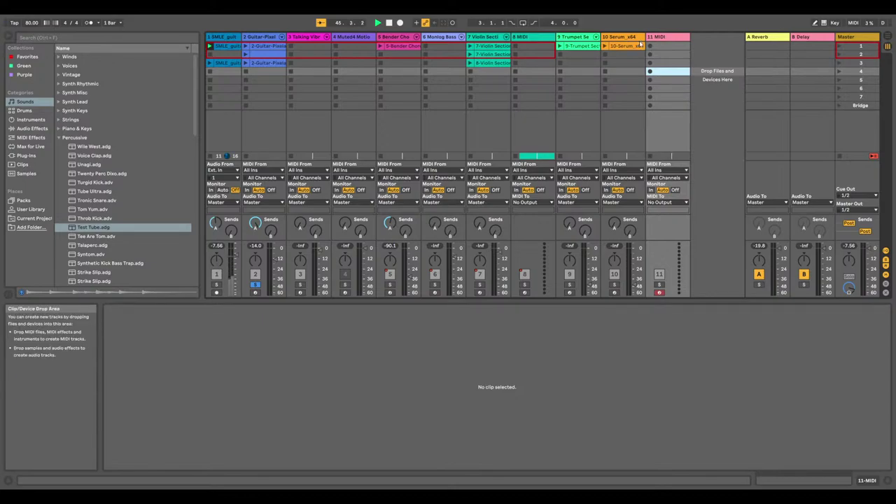
{"action": "left_click", "coordinate": [87, 200]}
{"action": "left_click", "coordinate": [103, 129]}
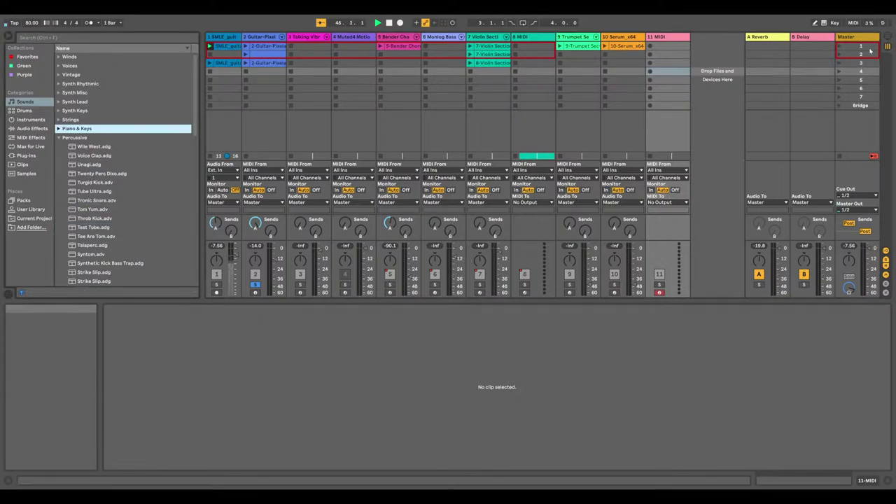
{"action": "left_click", "coordinate": [77, 83]}
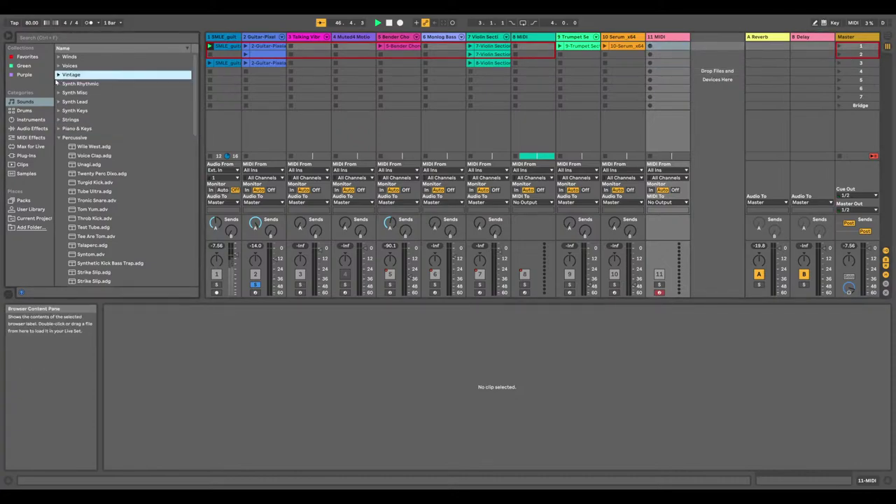
{"action": "left_click", "coordinate": [59, 84]}
{"action": "left_click", "coordinate": [59, 84]}
{"action": "left_click", "coordinate": [82, 39]}
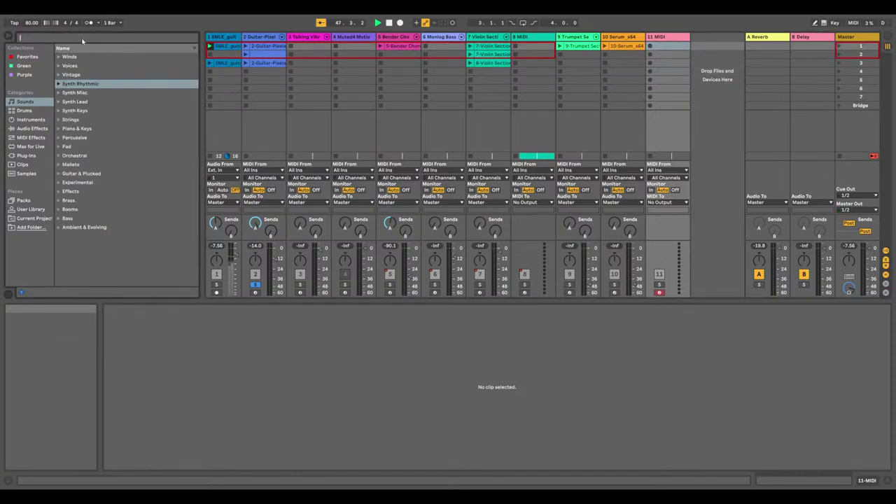
{"action": "type", "text": "guitar"}
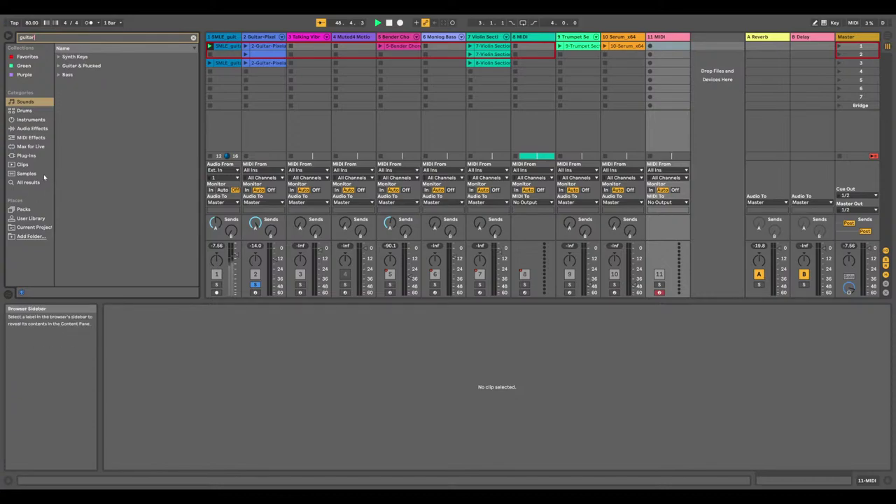
Browse the guitar results under Synth Keys, Guitar & Plucked and Bass, previewing presets such as Suitar Guitar and Colossus Guitar
{"action": "left_click", "coordinate": [61, 57]}
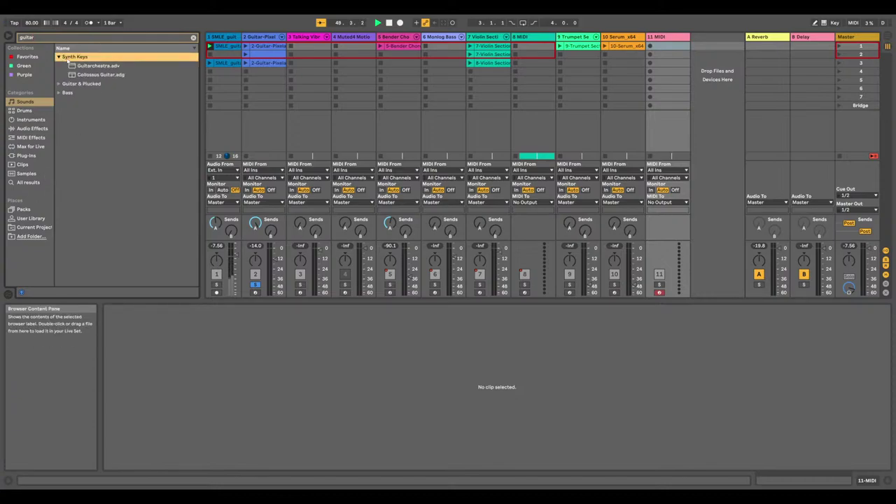
{"action": "key", "text": "Down"}
{"action": "key", "text": "Down"}
{"action": "left_click", "coordinate": [64, 85]}
{"action": "left_click", "coordinate": [74, 84]}
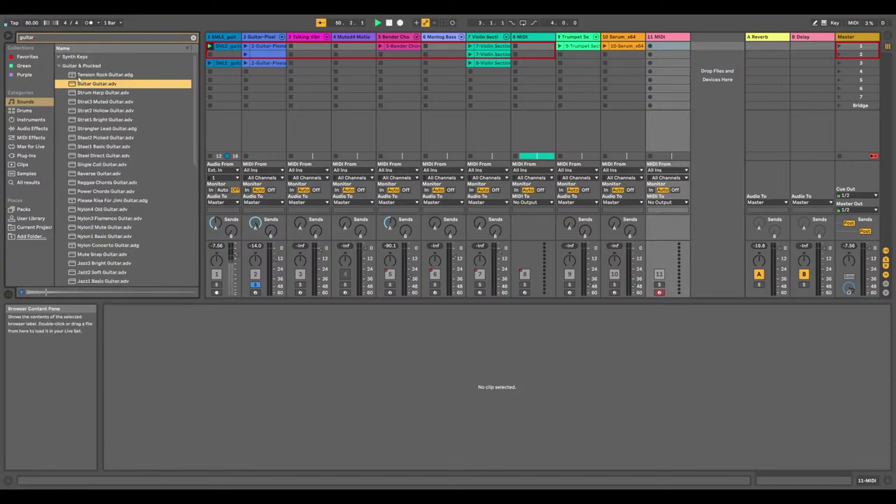
{"action": "left_click", "coordinate": [91, 120]}
{"action": "left_click", "coordinate": [62, 49]}
{"action": "left_click", "coordinate": [61, 56]}
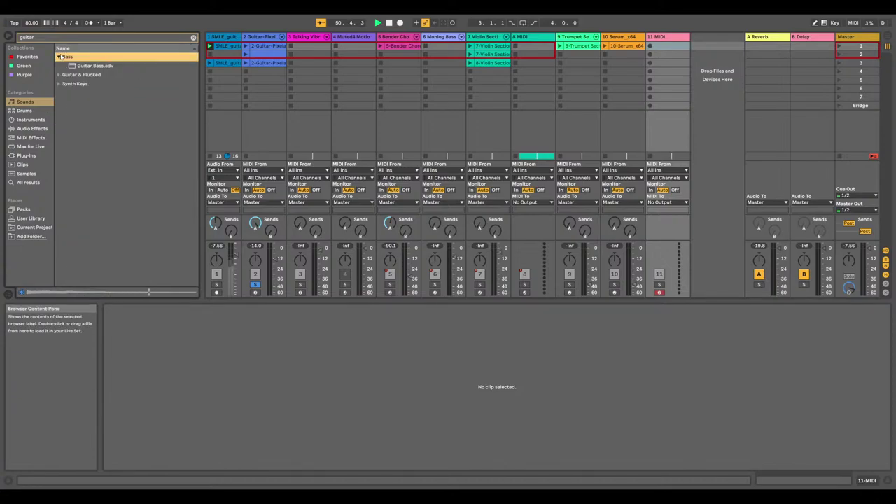
{"action": "left_click", "coordinate": [67, 75]}
{"action": "left_click", "coordinate": [69, 83]}
{"action": "left_click", "coordinate": [65, 85]}
{"action": "left_click", "coordinate": [74, 92]}
{"action": "left_click", "coordinate": [74, 86]}
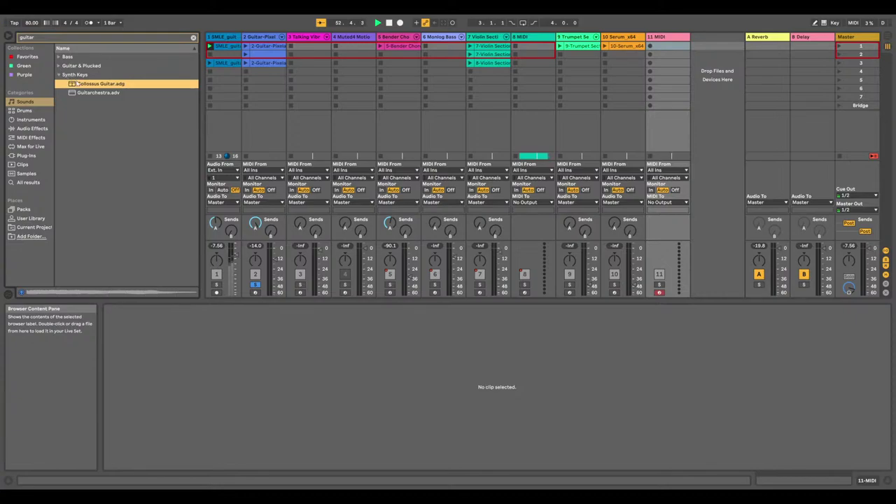
Preview the 12 String, Baritone, Clean1 Basic, Clean2 Bright and Clean3 Chorus guitar presets under Guitar & Plucked
{"action": "left_click", "coordinate": [60, 67]}
{"action": "left_click", "coordinate": [85, 84]}
{"action": "left_click", "coordinate": [103, 92]}
{"action": "left_click", "coordinate": [105, 103]}
{"action": "left_click", "coordinate": [105, 110]}
{"action": "left_click", "coordinate": [105, 120]}
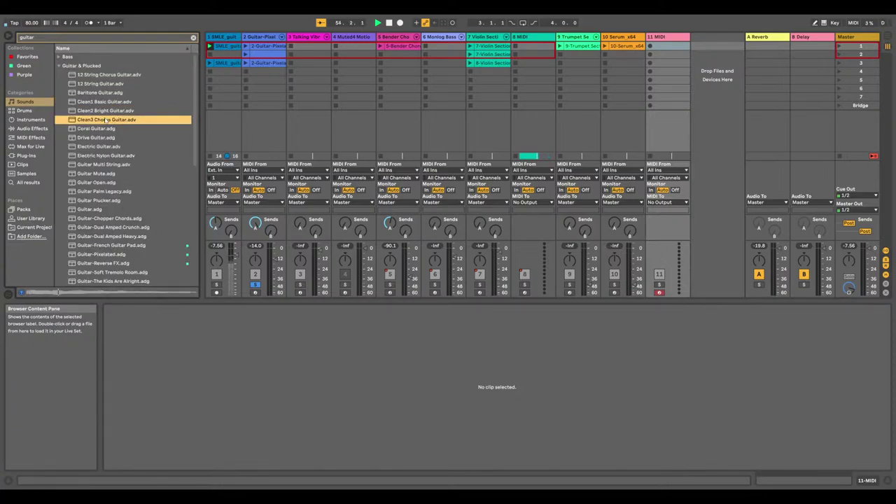
{"action": "left_click", "coordinate": [107, 93]}
{"action": "left_click", "coordinate": [108, 85]}
Preview the Drive Guitar, Electric Nylon Guitar, Electric Guitar, Guitar Multi String and Guitar Open presets
{"action": "left_click", "coordinate": [112, 139]}
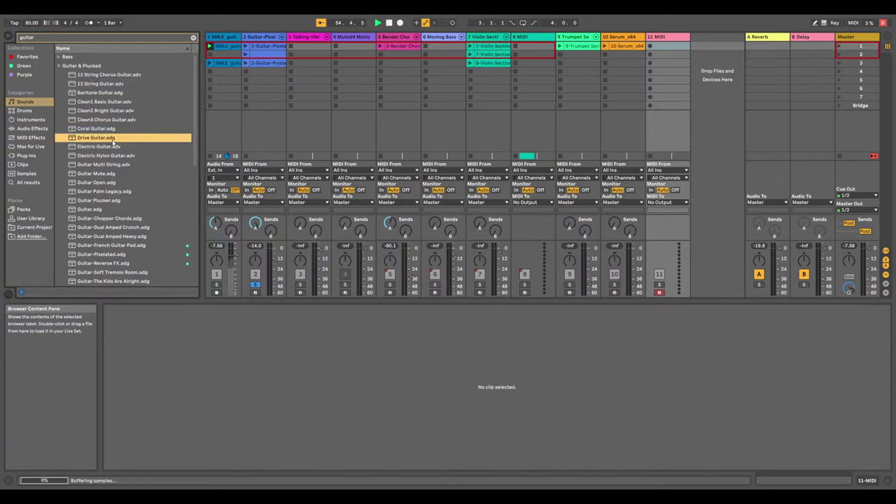
{"action": "left_click", "coordinate": [114, 156]}
{"action": "left_click", "coordinate": [107, 147]}
{"action": "left_click", "coordinate": [109, 165]}
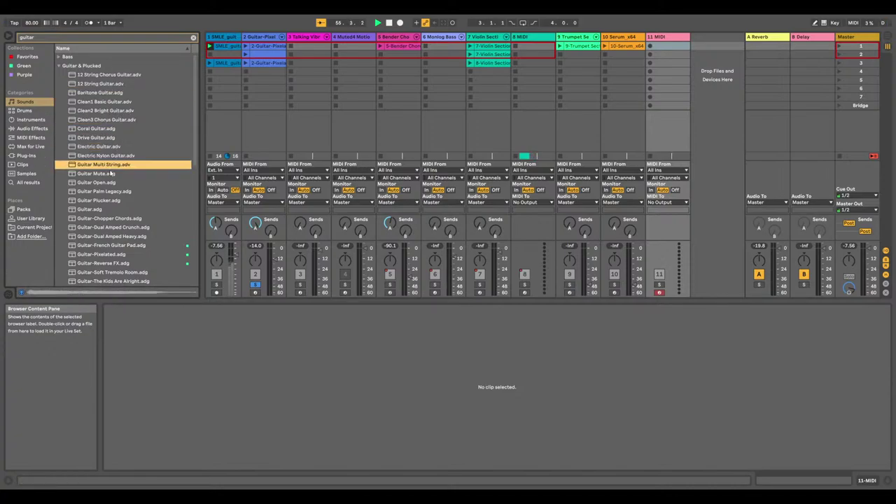
{"action": "left_click", "coordinate": [111, 182]}
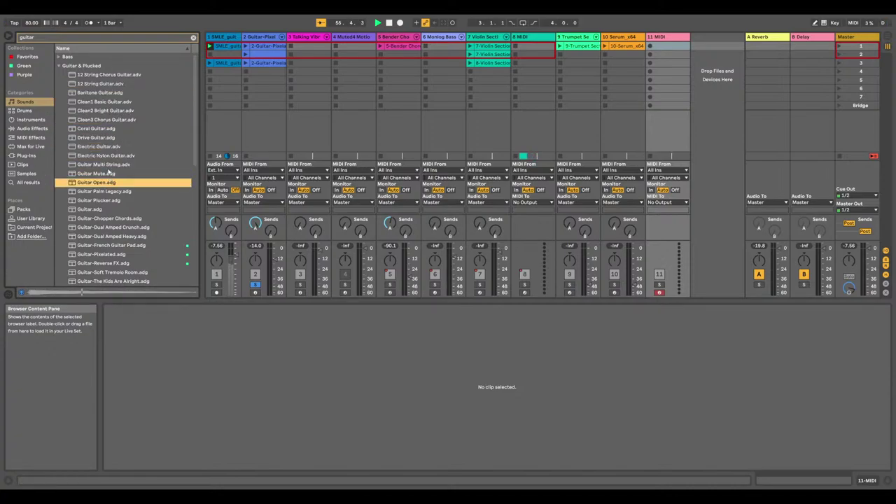
Load the Guitar Multi String preset onto track 11 and try the clip copied from track 2 in its first slot
{"action": "double_click", "coordinate": [110, 166]}
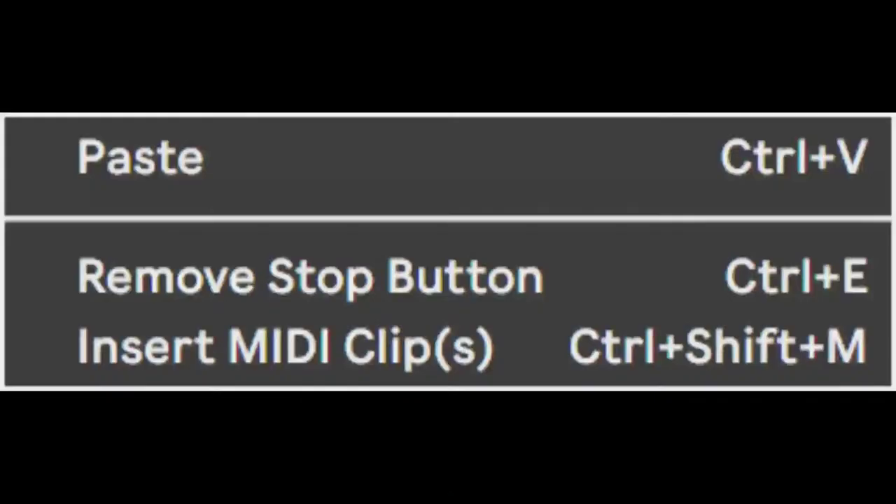
{"action": "left_click", "coordinate": [145, 186]}
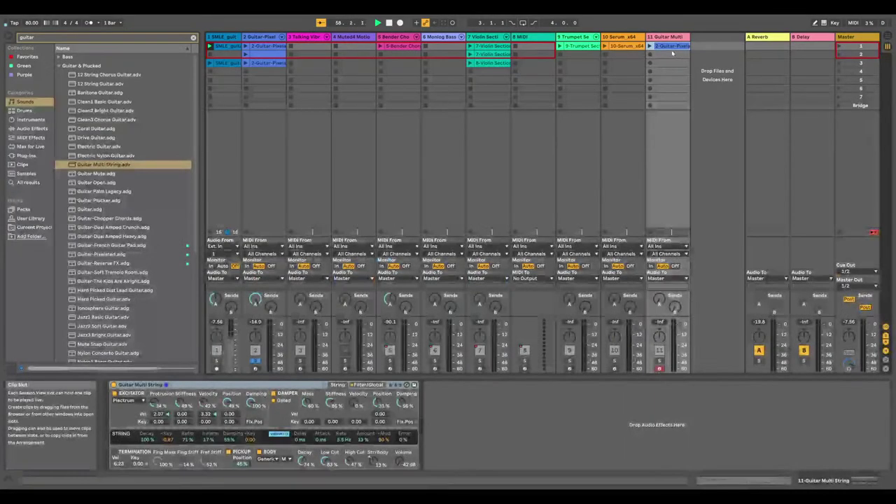
{"action": "right_click", "coordinate": [665, 48]}
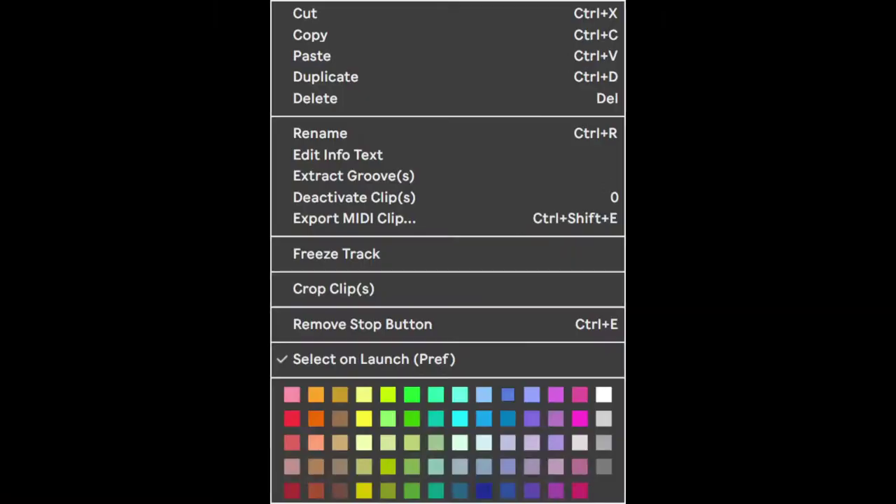
{"action": "left_click", "coordinate": [681, 85]}
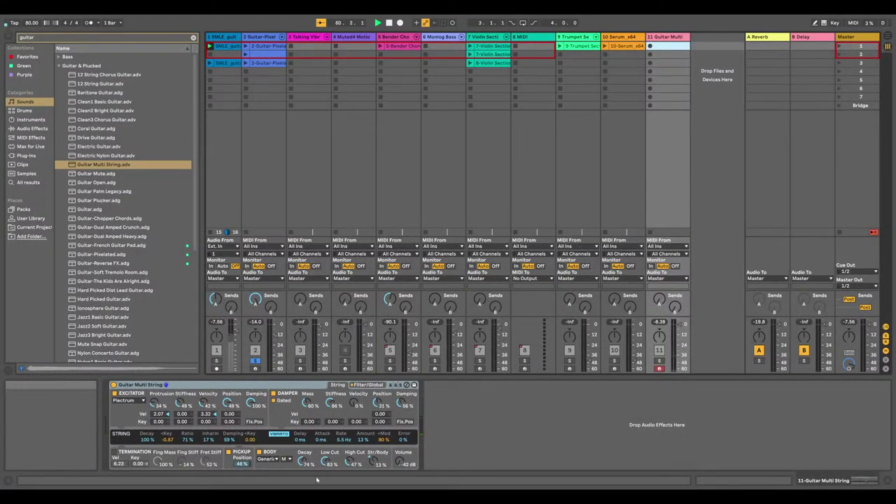
Place the 85_guitar MIDI clip in the scene 1 slot of track 11 and launch it with the track soloed
{"action": "left_click", "coordinate": [660, 361]}
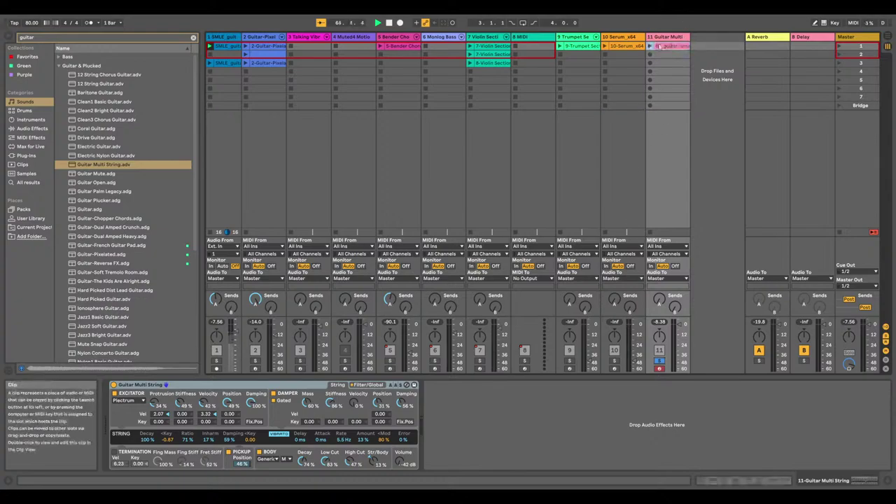
{"action": "left_click_drag", "start_coordinate": [659, 46], "coordinate": [657, 46]}
{"action": "left_click", "coordinate": [650, 46]}
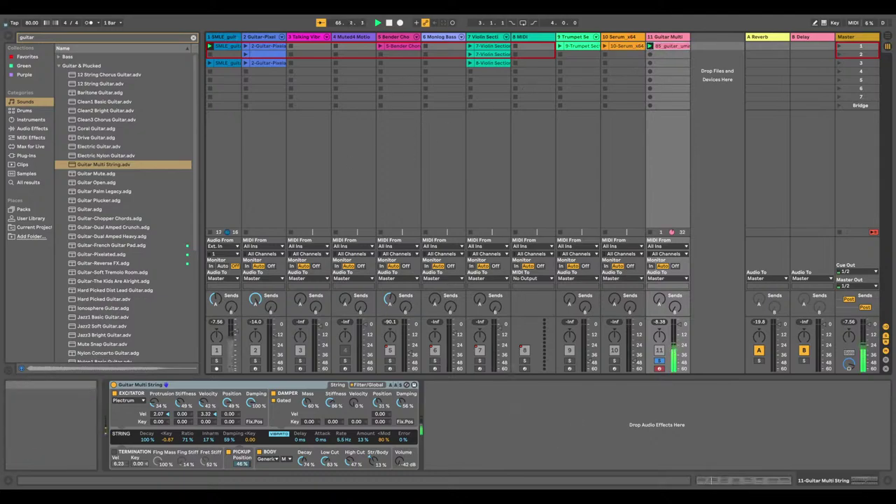
Try the Guitar Open preset on track 11 and replace it with Guitar Palm Legacy
{"action": "key", "text": "Down"}
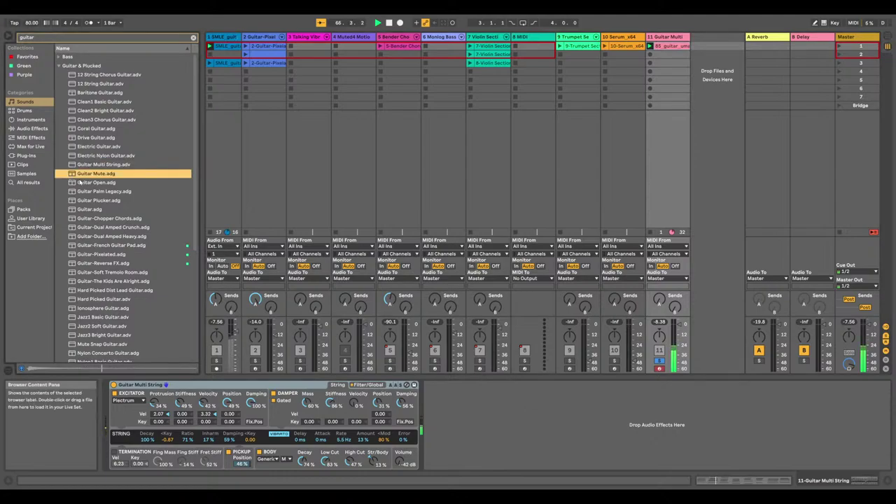
{"action": "double_click", "coordinate": [80, 182]}
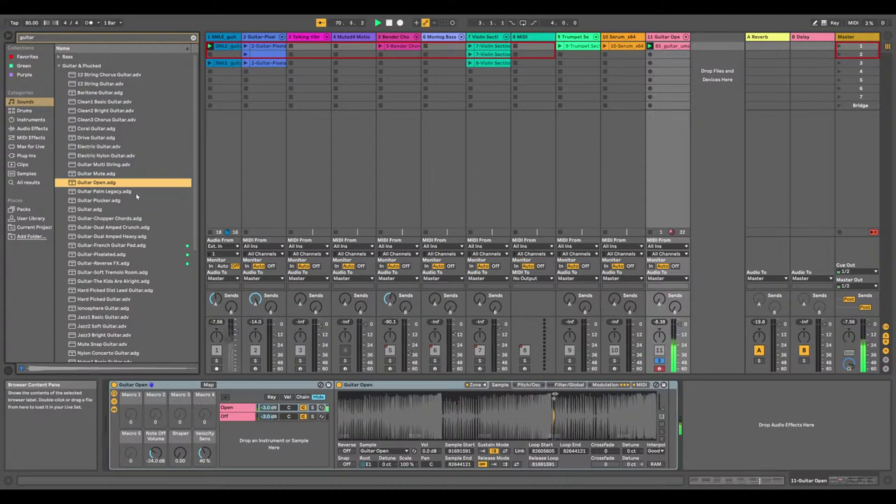
{"action": "left_click", "coordinate": [136, 195]}
{"action": "left_click", "coordinate": [128, 208]}
{"action": "left_click", "coordinate": [122, 200]}
{"action": "left_click", "coordinate": [120, 191]}
{"action": "double_click", "coordinate": [120, 191]}
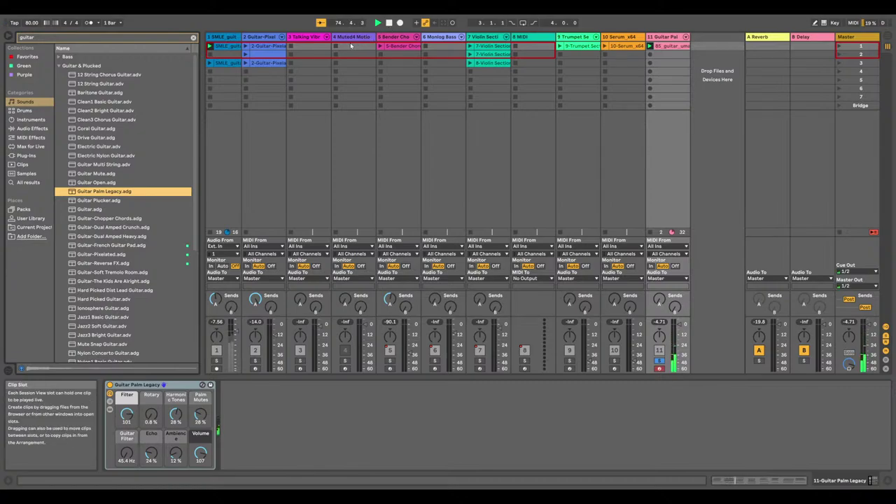
Copy track 11's 85_guitar clip into its scene 2 slot, and launch the copy with Legato applied to its notes
{"action": "left_click", "coordinate": [670, 54]}
{"action": "double_click", "coordinate": [670, 47]}
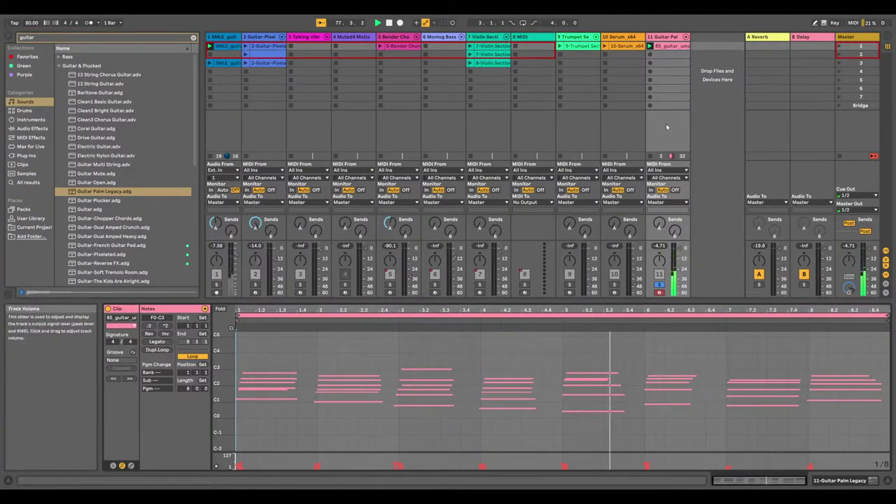
{"action": "right_click", "coordinate": [674, 46]}
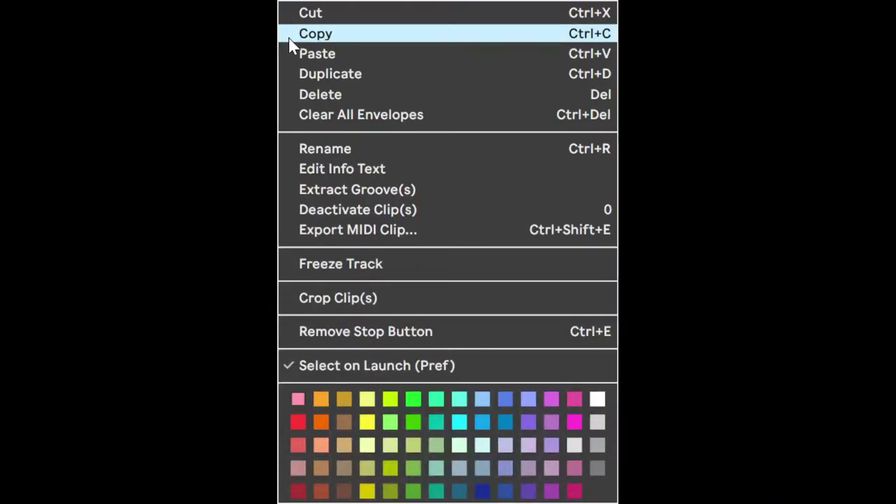
{"action": "left_click", "coordinate": [292, 37]}
{"action": "right_click", "coordinate": [679, 58]}
{"action": "left_click", "coordinate": [81, 183]}
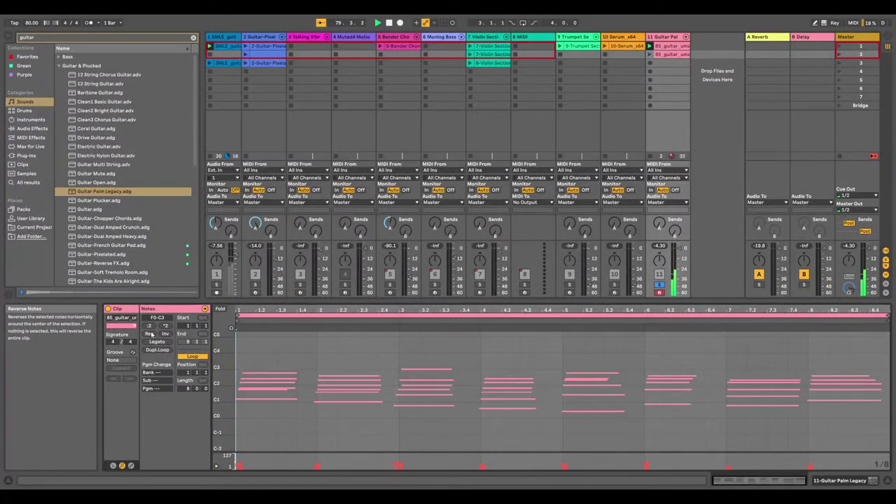
{"action": "left_click", "coordinate": [166, 342]}
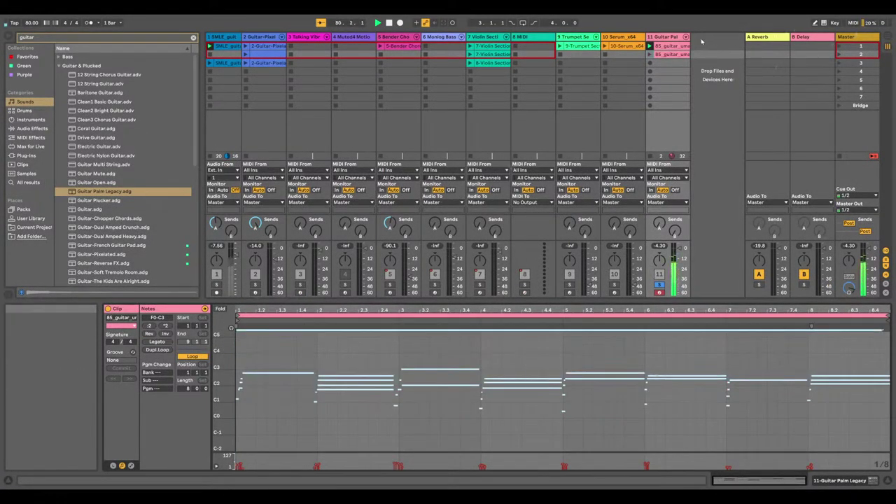
{"action": "left_click", "coordinate": [650, 54]}
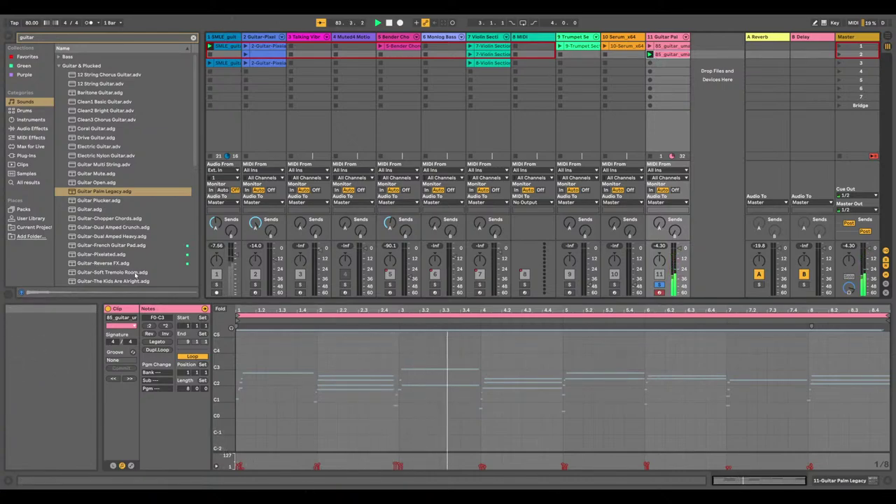
Preview the next guitar presets down to Guitar, and insert a new MIDI track after track 11
{"action": "key", "text": "Down"}
{"action": "key", "text": "Down"}
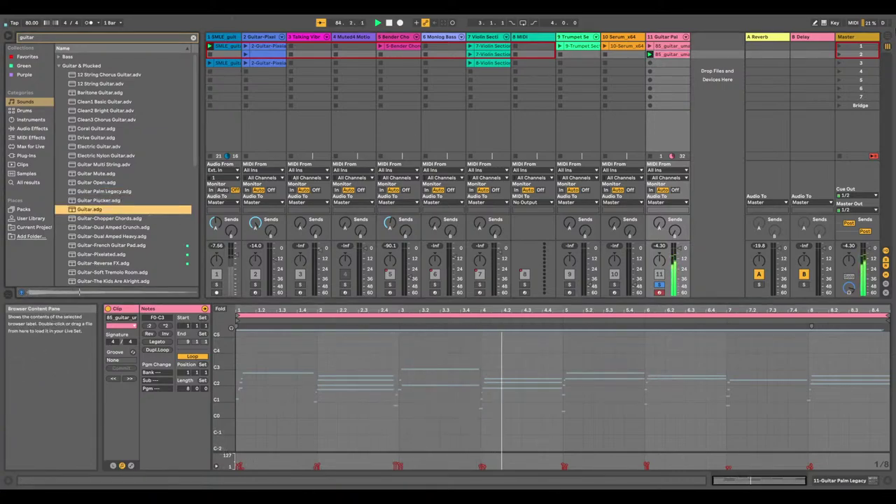
{"action": "right_click", "coordinate": [707, 55]}
{"action": "left_click", "coordinate": [729, 72]}
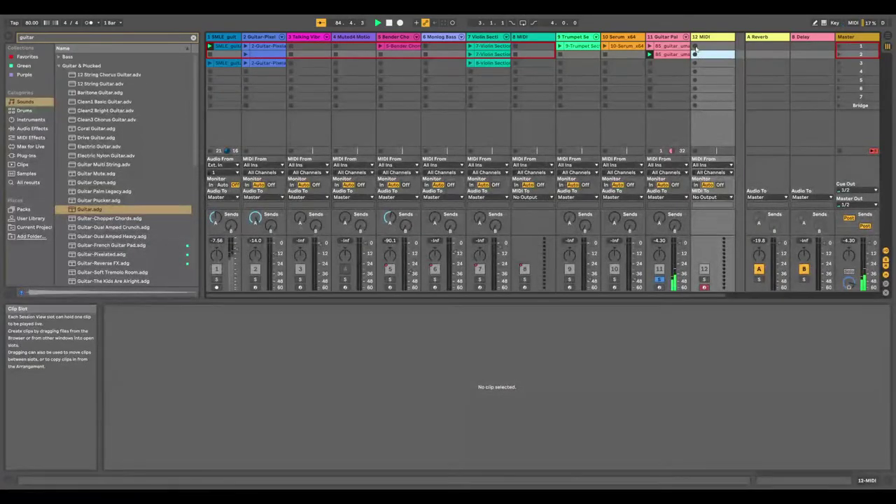
Duplicate the Guitar Palm Legacy track and load the Guitar preset onto the copy
{"action": "right_click", "coordinate": [675, 38]}
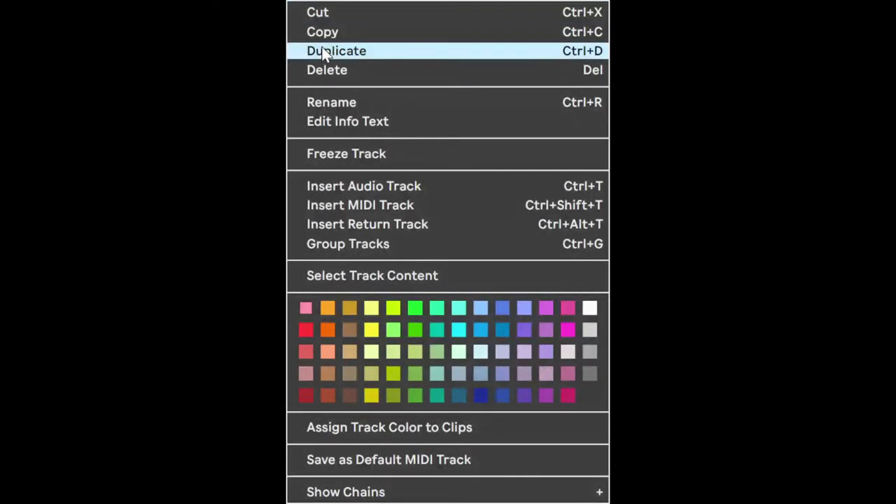
{"action": "left_click", "coordinate": [336, 50]}
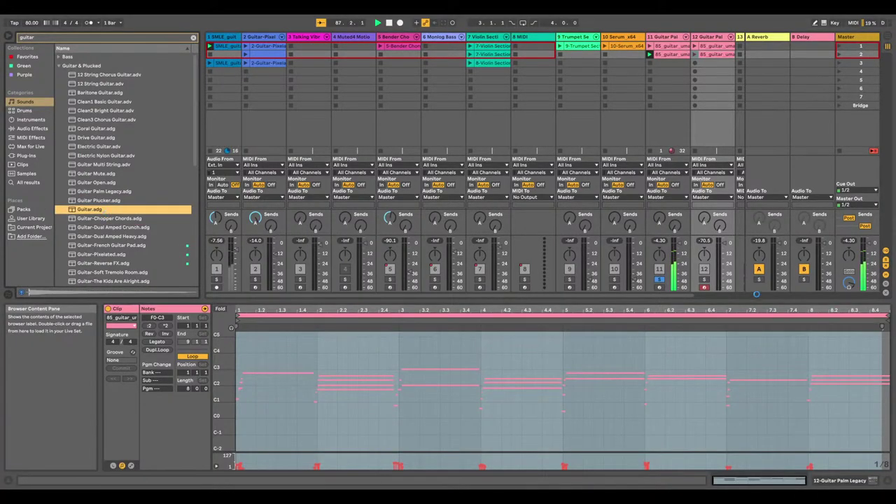
{"action": "double_click", "coordinate": [89, 209]}
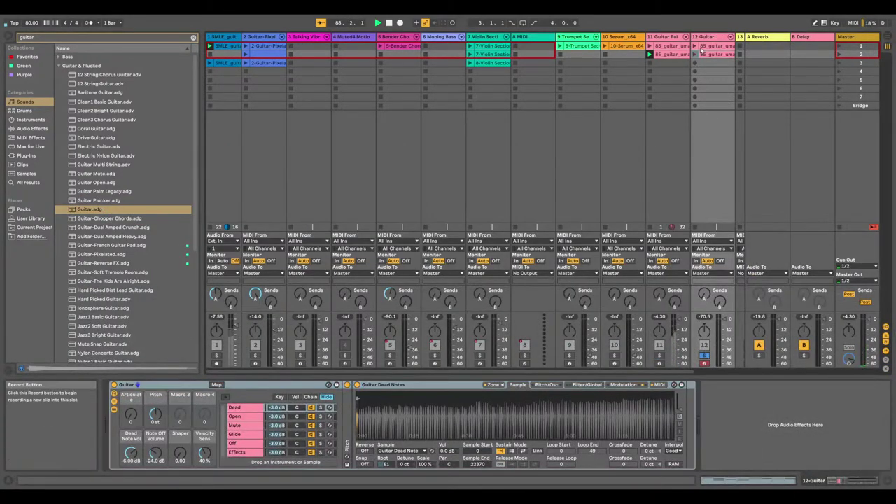
Restart playback with track 12's scene 1 clip and audition Guitar-Chopper Chords and Guitar-Dual Amped Crunch on that track
{"action": "left_click", "coordinate": [390, 23]}
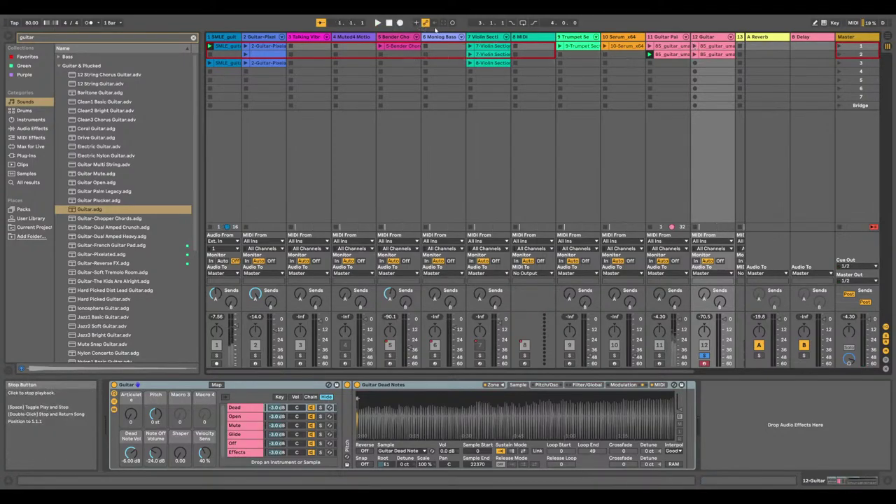
{"action": "left_click", "coordinate": [696, 46]}
{"action": "left_click", "coordinate": [104, 219]}
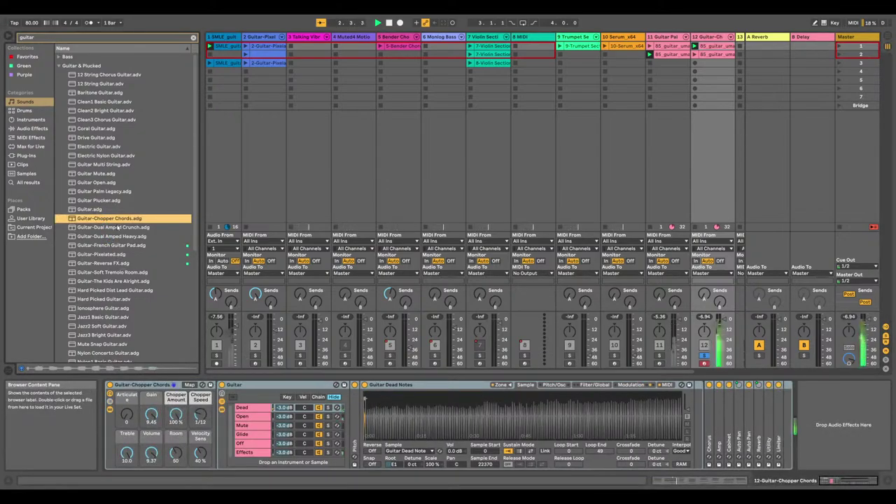
{"action": "left_click", "coordinate": [118, 228]}
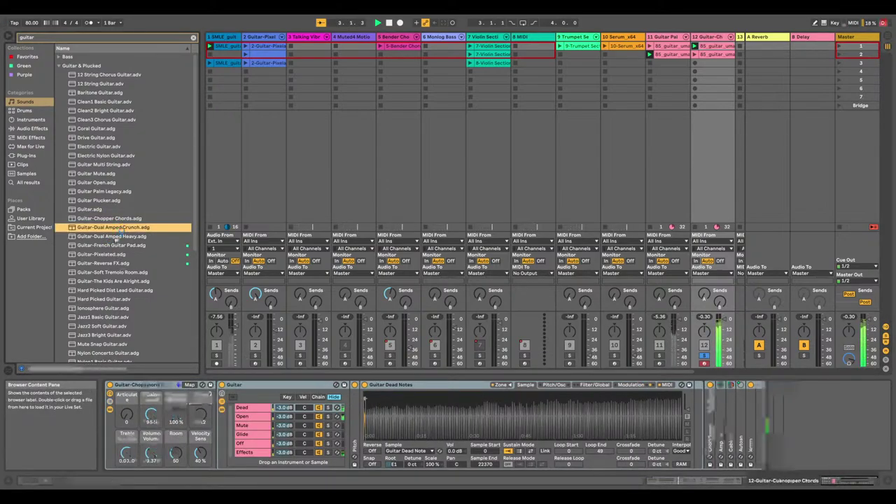
Load the Ionosphere Guitar preset onto track 12
{"action": "scroll", "coordinate": [116, 245], "scroll_direction": "down", "scroll_amount": 2}
{"action": "left_click", "coordinate": [128, 272]}
{"action": "left_click", "coordinate": [132, 289]}
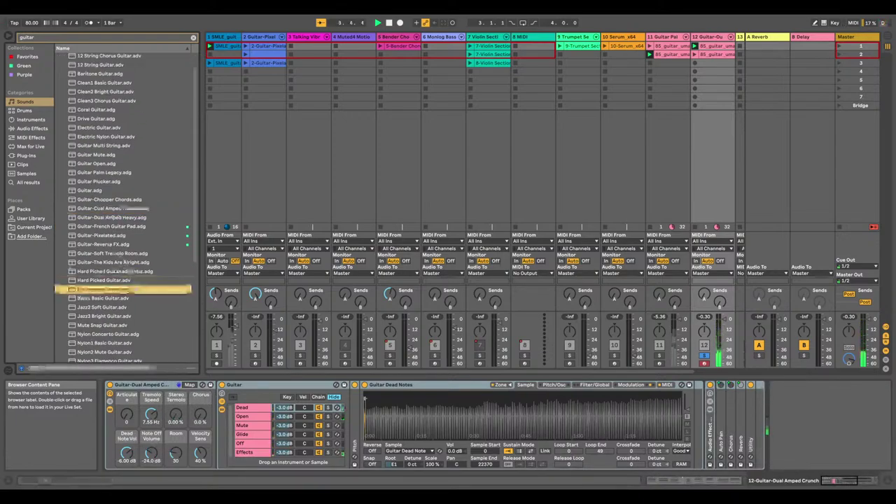
{"action": "double_click", "coordinate": [133, 290]}
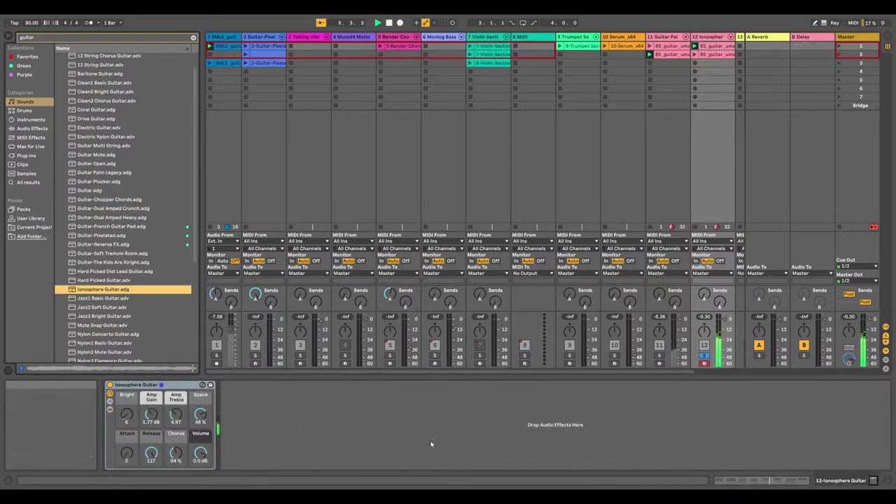
Set Ionosphere Guitar's Amp Treble to 3.85 and its Amp Gain to -1.74 dB
{"action": "scroll", "coordinate": [428, 375], "scroll_direction": "right", "scroll_amount": 3}
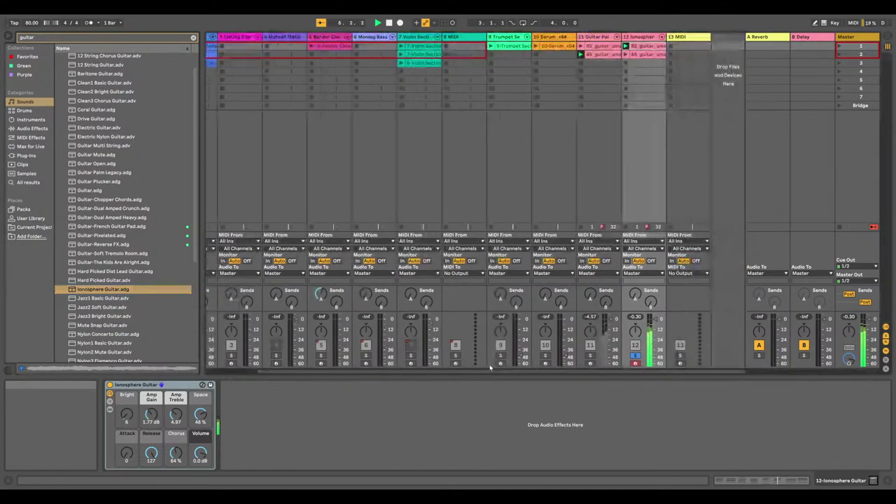
{"action": "left_click_drag", "start_coordinate": [176, 414], "coordinate": [176, 429]}
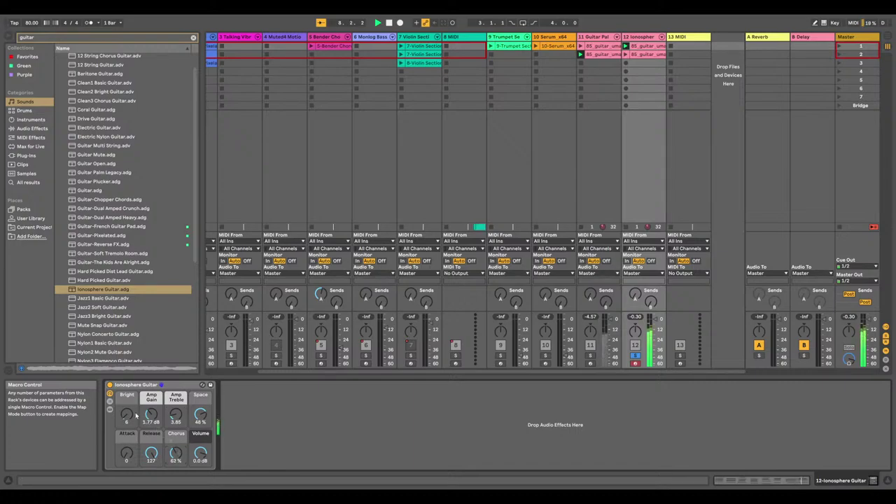
{"action": "left_click_drag", "start_coordinate": [149, 416], "coordinate": [149, 428]}
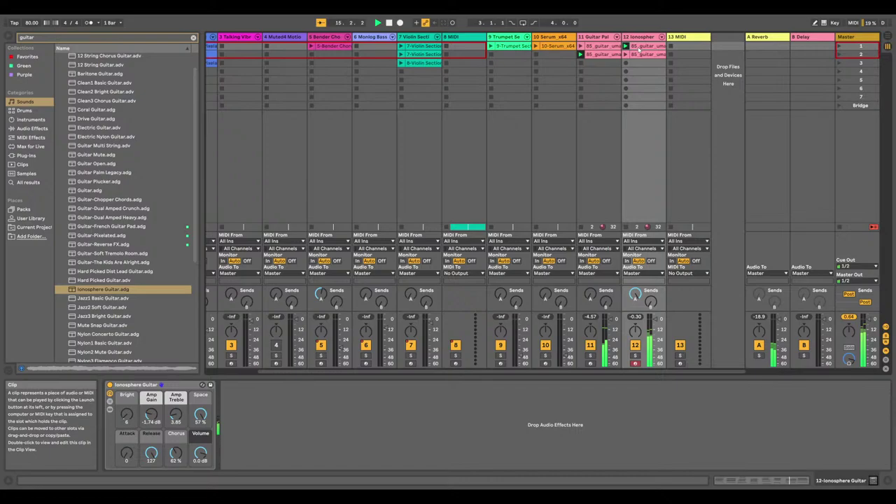
Move track 12's first guitar clip down to the Bridge scene and launch that scene
{"action": "left_click_drag", "start_coordinate": [639, 48], "coordinate": [644, 105]}
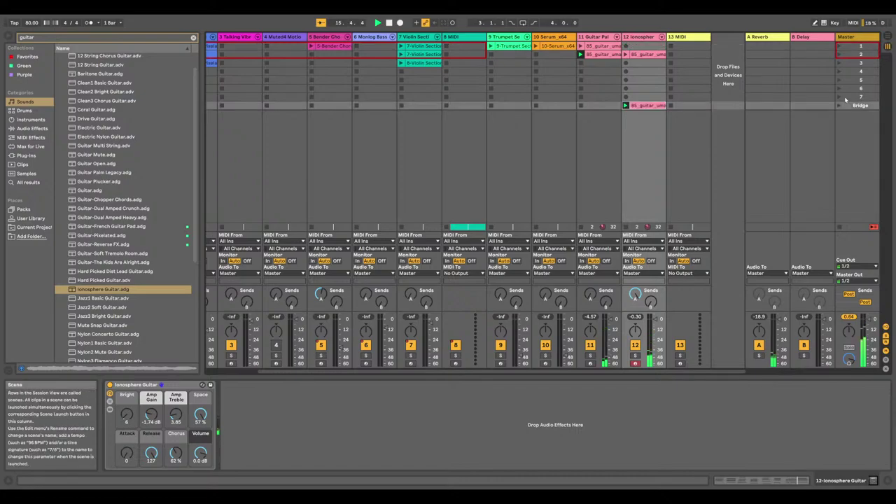
{"action": "left_click", "coordinate": [841, 105]}
Try doubled and halved timing on the Bridge guitar clip, and leave its notes compressed to a 4-bar loop
{"action": "double_click", "coordinate": [644, 105]}
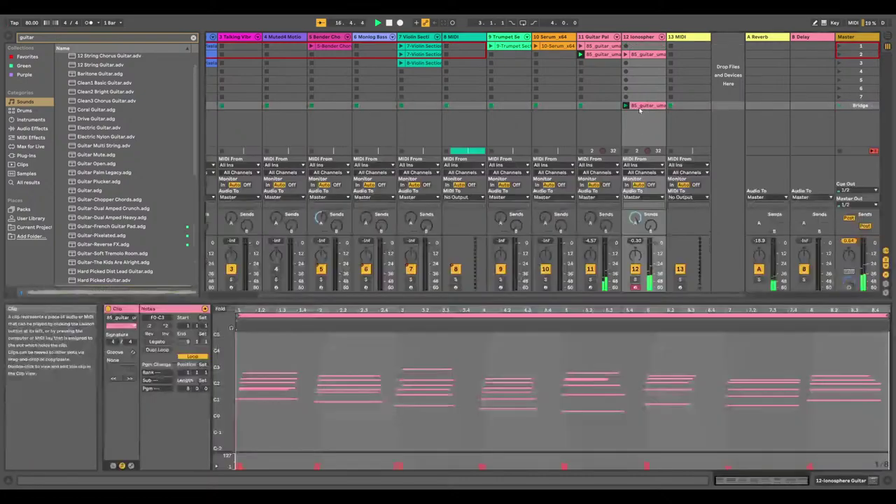
{"action": "left_click", "coordinate": [165, 326]}
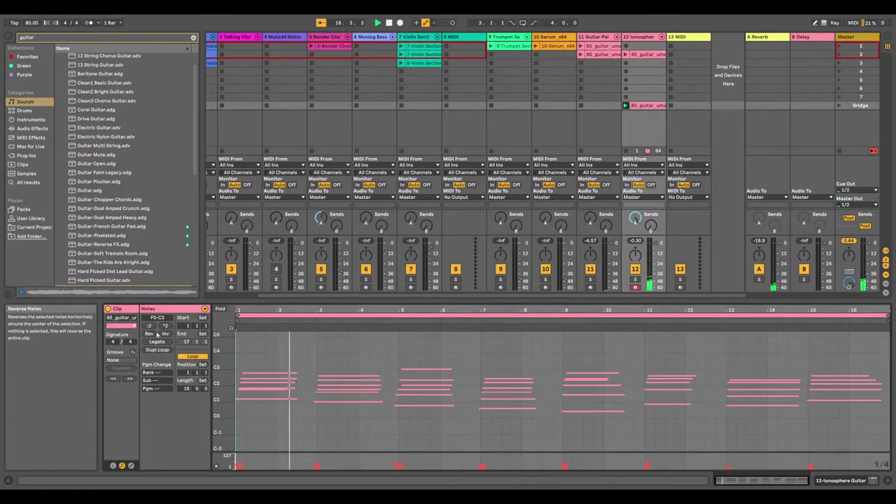
{"action": "left_click", "coordinate": [150, 327]}
{"action": "left_click", "coordinate": [150, 327]}
{"action": "left_click", "coordinate": [165, 326]}
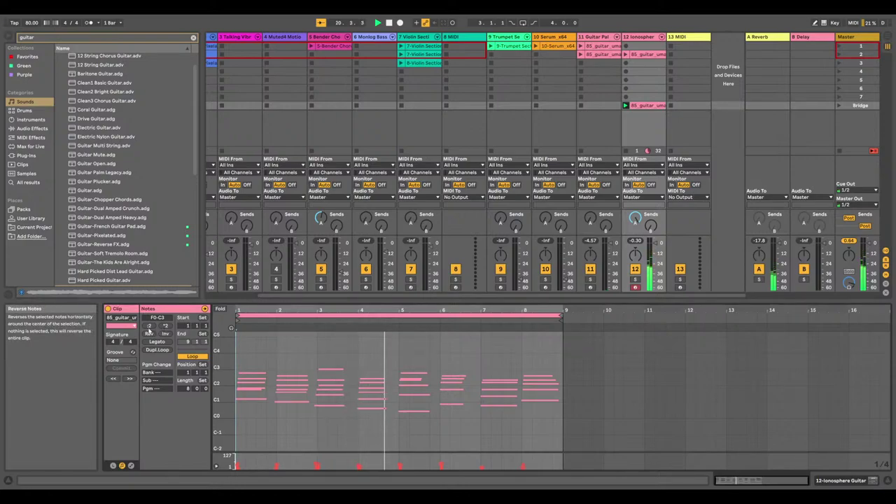
{"action": "left_click", "coordinate": [150, 327]}
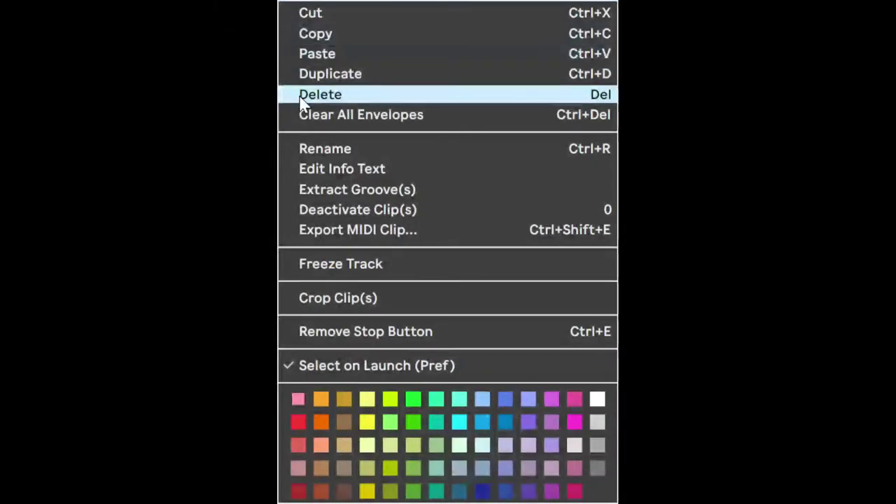
Duplicate the Bridge guitar clip into a new scene and delete the copied clip there
{"action": "left_click", "coordinate": [308, 74]}
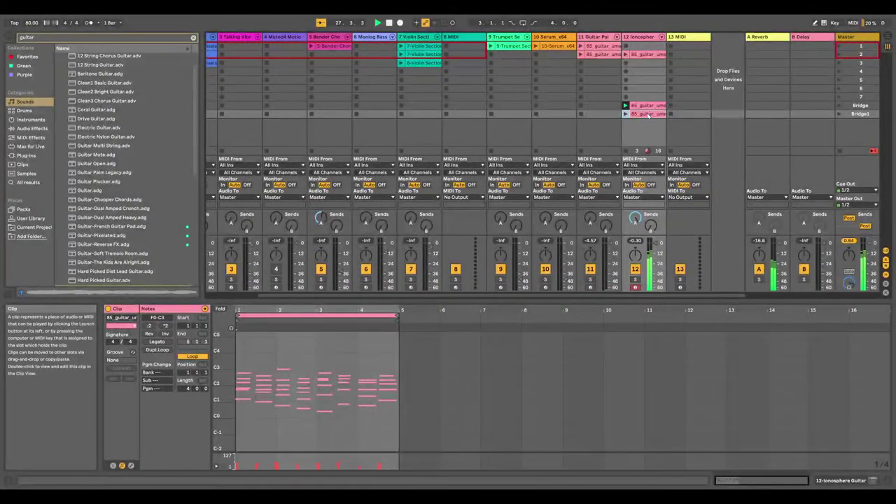
{"action": "key", "text": "Delete"}
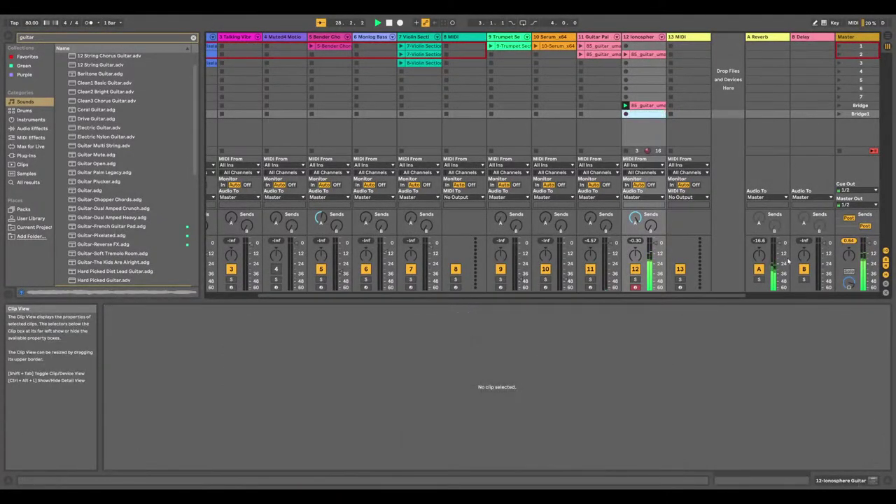
Duplicate track 12 (Ionosphere Guitar) and launch the copy's Bridge clip, restarting playback from the beginning
{"action": "right_click", "coordinate": [639, 36]}
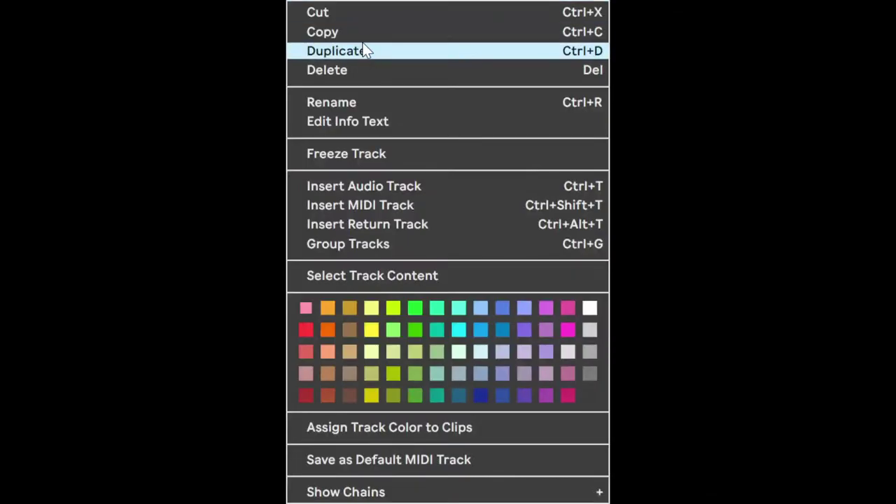
{"action": "left_click", "coordinate": [336, 51]}
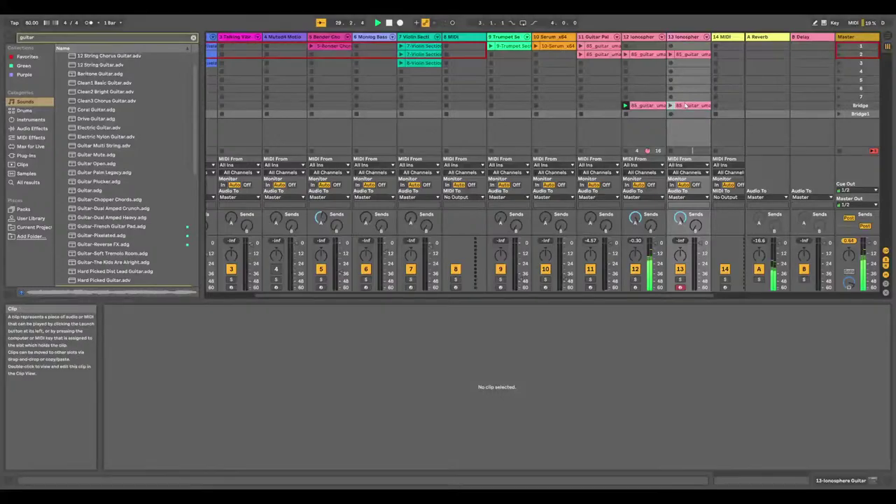
{"action": "left_click", "coordinate": [671, 105]}
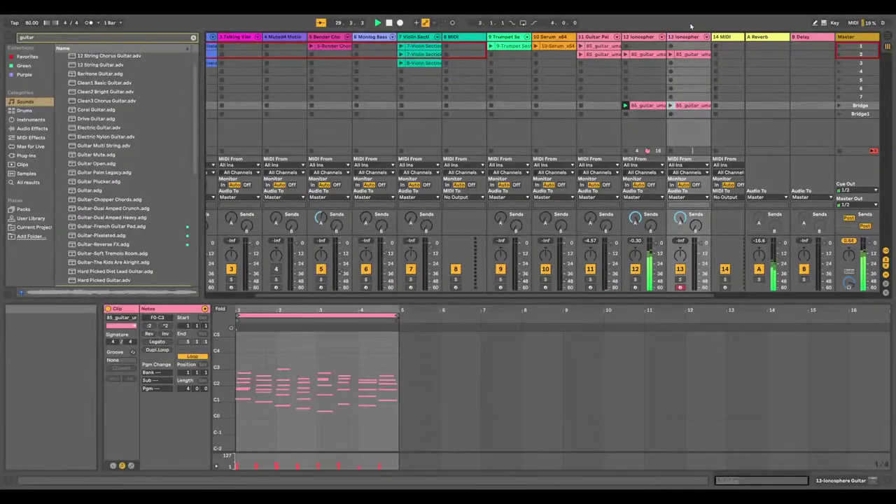
{"action": "left_click", "coordinate": [669, 106]}
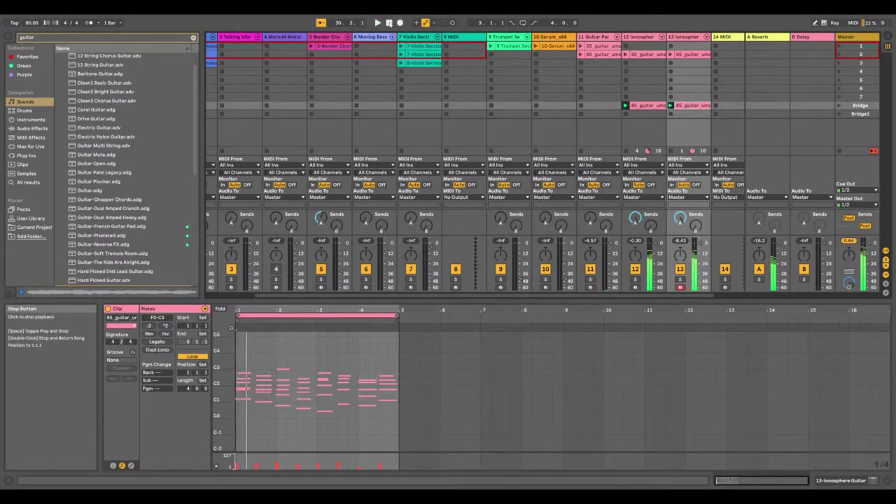
{"action": "key", "text": "space"}
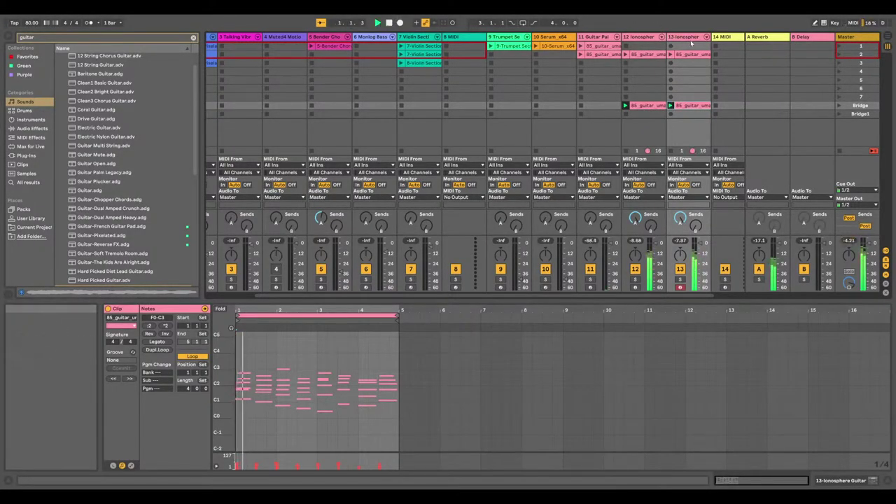
Try the Guitar-Soft Tremolo Room and Please Rise For Jimi Guitar presets on track 13 while the Bridge plays
{"action": "left_click", "coordinate": [692, 37]}
{"action": "left_click", "coordinate": [82, 254]}
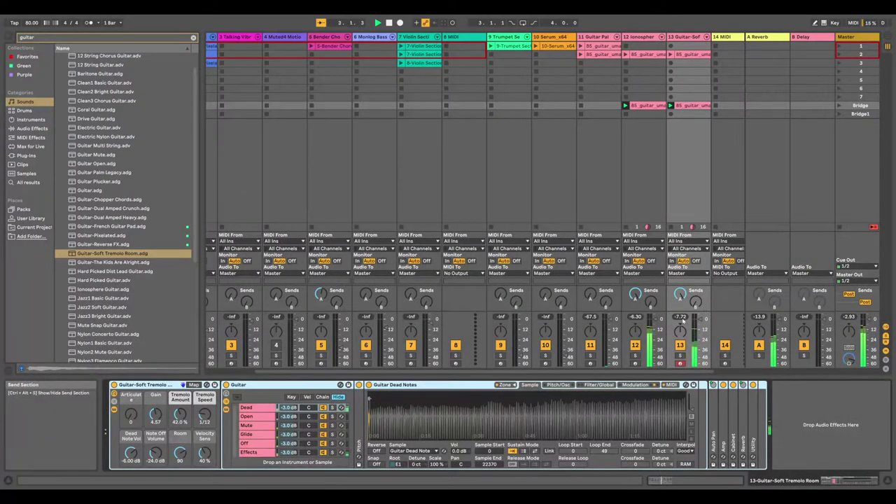
{"action": "left_click", "coordinate": [99, 289]}
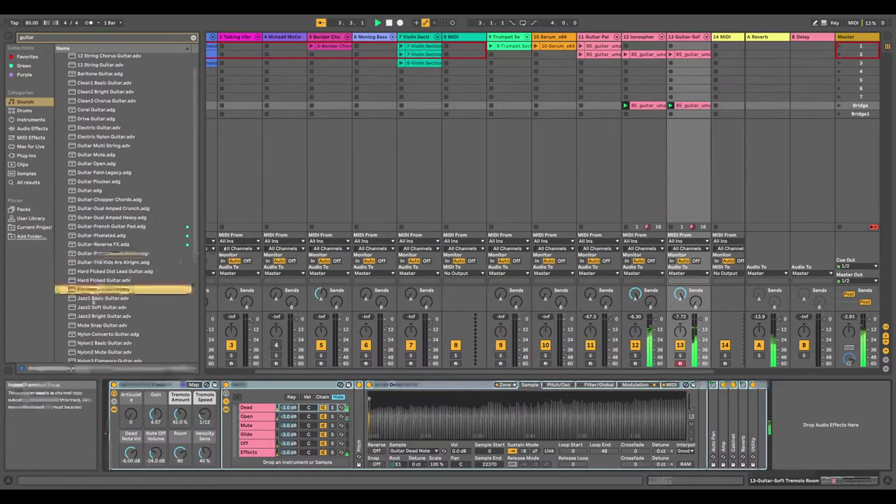
{"action": "left_click", "coordinate": [98, 351]}
{"action": "key", "text": "Down"}
{"action": "key", "text": "Down"}
{"action": "key", "text": "Down"}
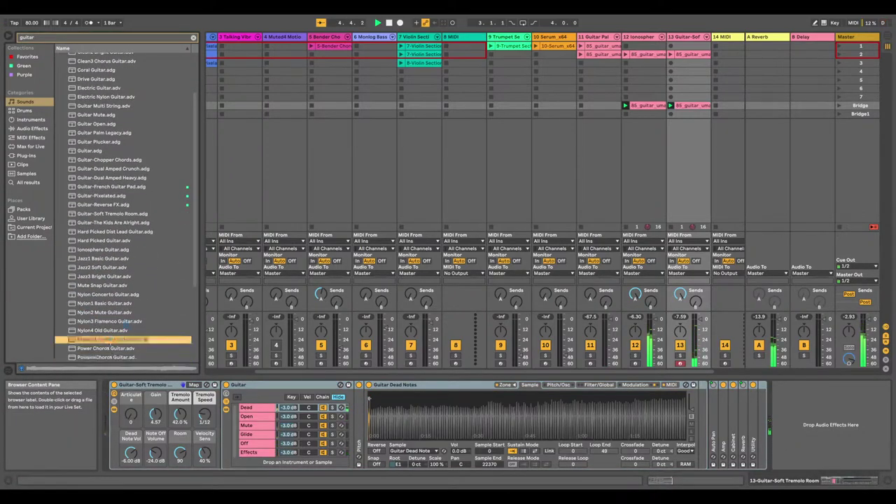
{"action": "double_click", "coordinate": [109, 340]}
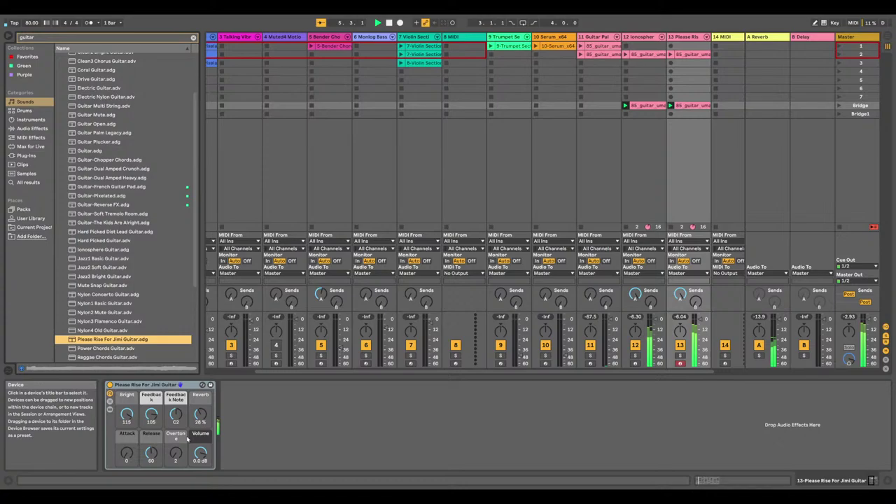
Try Reggae Chords Guitar on track 13, replace it with Reverse Guitar, and browse on to the Steel2 Picked Guitar preset
{"action": "scroll", "coordinate": [84, 328], "scroll_direction": "down", "scroll_amount": 3}
{"action": "double_click", "coordinate": [82, 327]}
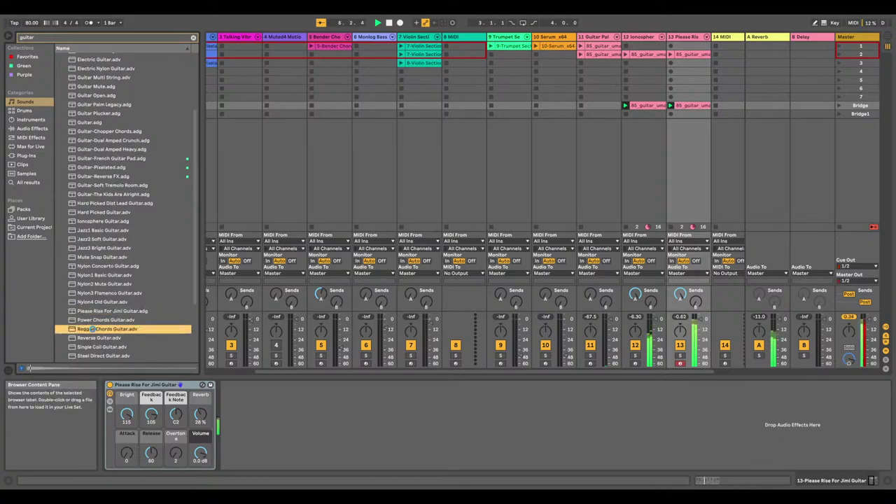
{"action": "scroll", "coordinate": [71, 327], "scroll_direction": "down", "scroll_amount": 4}
{"action": "double_click", "coordinate": [98, 301]}
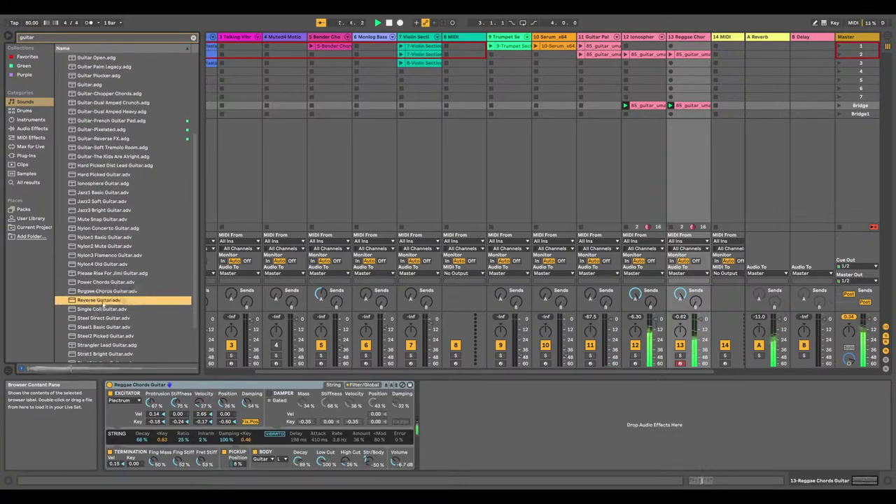
{"action": "scroll", "coordinate": [133, 292], "scroll_direction": "down", "scroll_amount": 1}
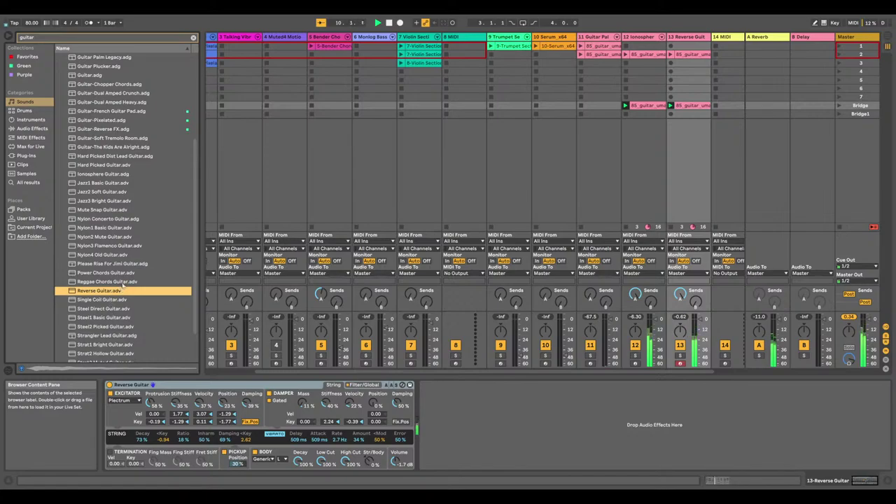
{"action": "left_click", "coordinate": [123, 285]}
{"action": "left_click", "coordinate": [122, 290]}
{"action": "left_click", "coordinate": [126, 308]}
{"action": "left_click", "coordinate": [130, 327]}
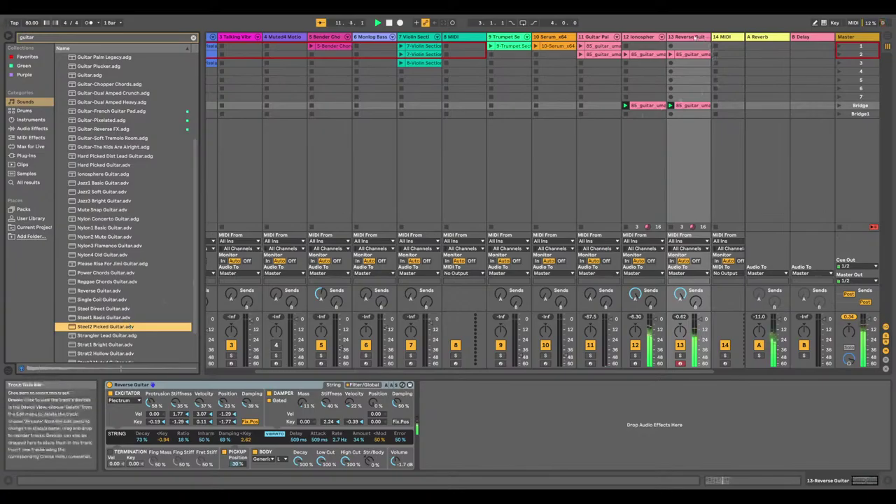
Duplicate track 13 (Reverse Guitar), launch the copy's Bridge clip with the others from the start, and stop playback
{"action": "right_click", "coordinate": [690, 37]}
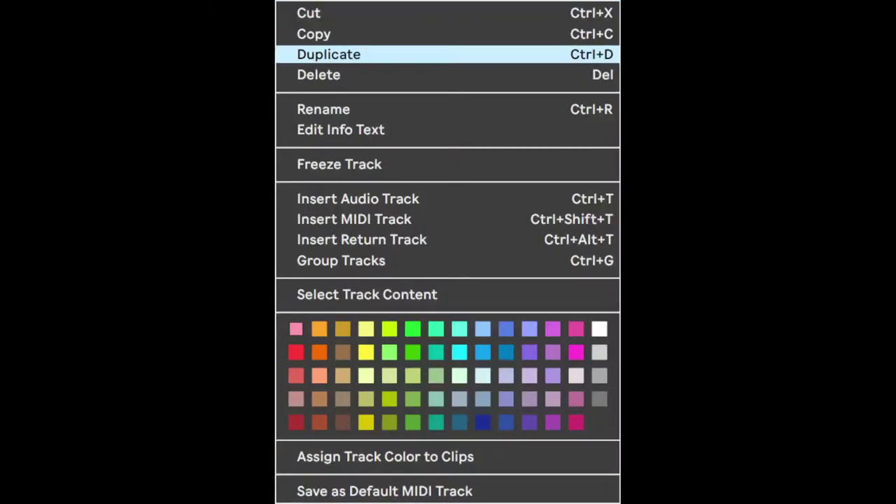
{"action": "left_click", "coordinate": [329, 54]}
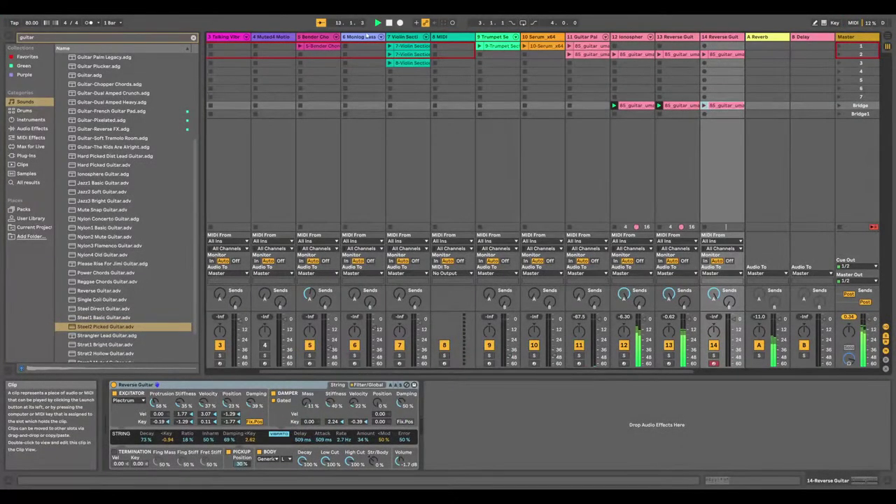
{"action": "left_click", "coordinate": [390, 22]}
{"action": "left_click", "coordinate": [704, 105]}
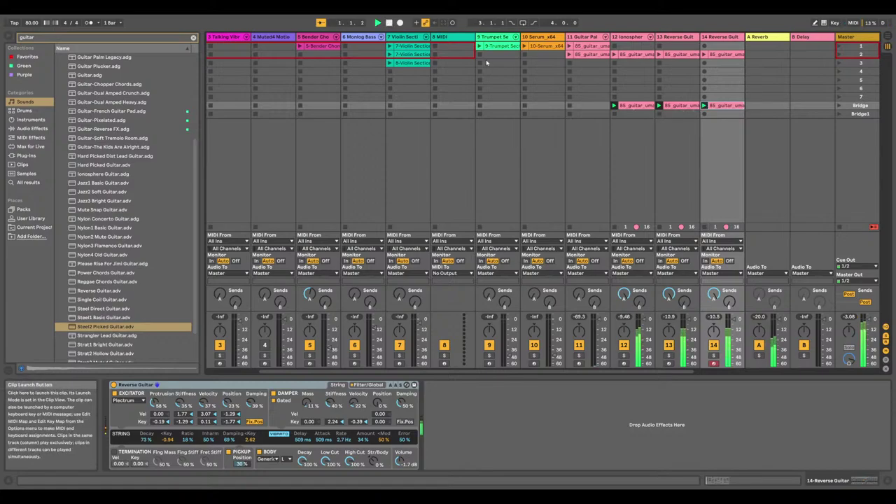
{"action": "key", "text": "space"}
Try the Strangler Lead Guitar and Strat3 Muted Guitar presets on track 14 with playback running
{"action": "left_click", "coordinate": [149, 335]}
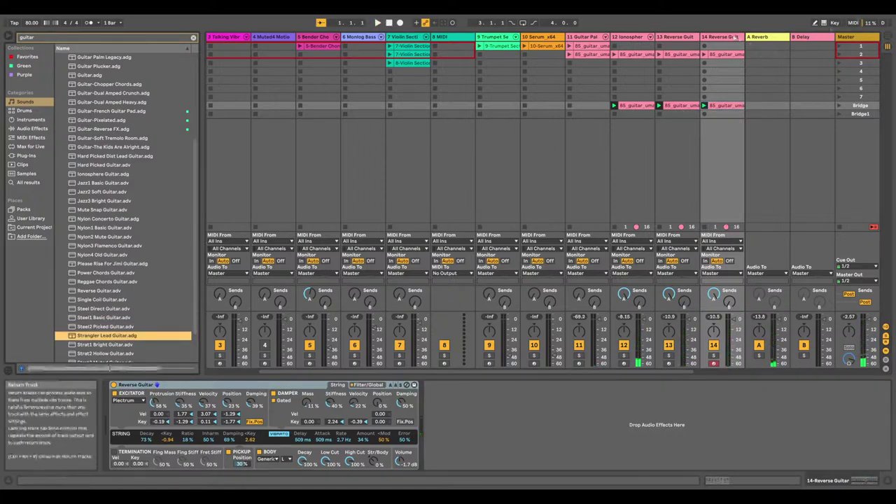
{"action": "scroll", "coordinate": [133, 308], "scroll_direction": "down", "scroll_amount": 1}
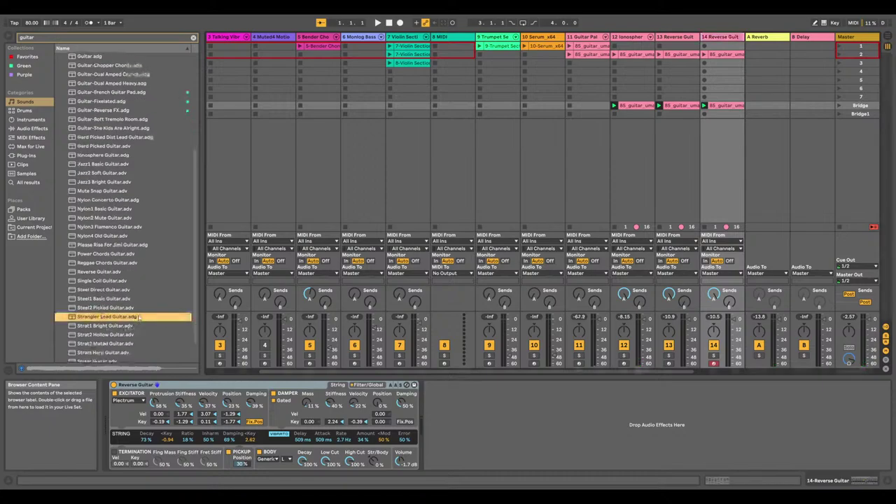
{"action": "double_click", "coordinate": [141, 318]}
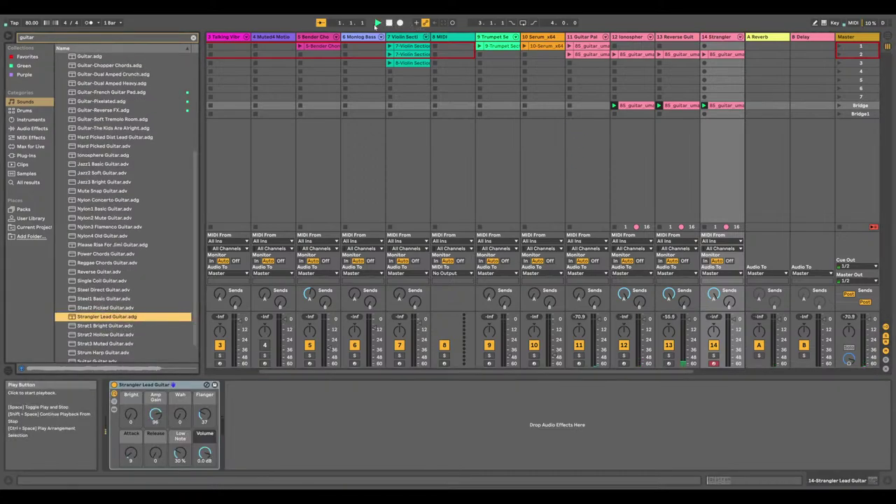
{"action": "left_click", "coordinate": [378, 23]}
{"action": "double_click", "coordinate": [114, 343]}
{"action": "scroll", "coordinate": [114, 342], "scroll_direction": "down", "scroll_amount": 1}
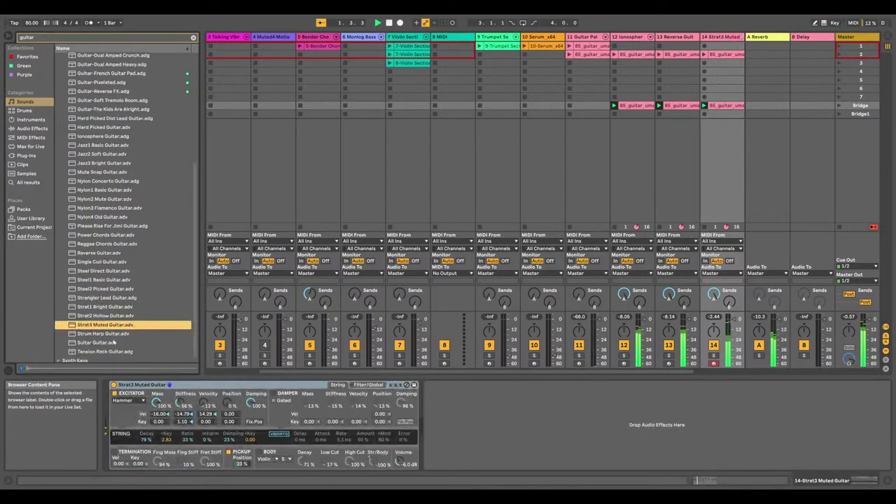
{"action": "scroll", "coordinate": [114, 342], "scroll_direction": "down", "scroll_amount": 1}
Load the Guitar Bass preset from the Bass sounds onto track 14
{"action": "left_click", "coordinate": [98, 357]}
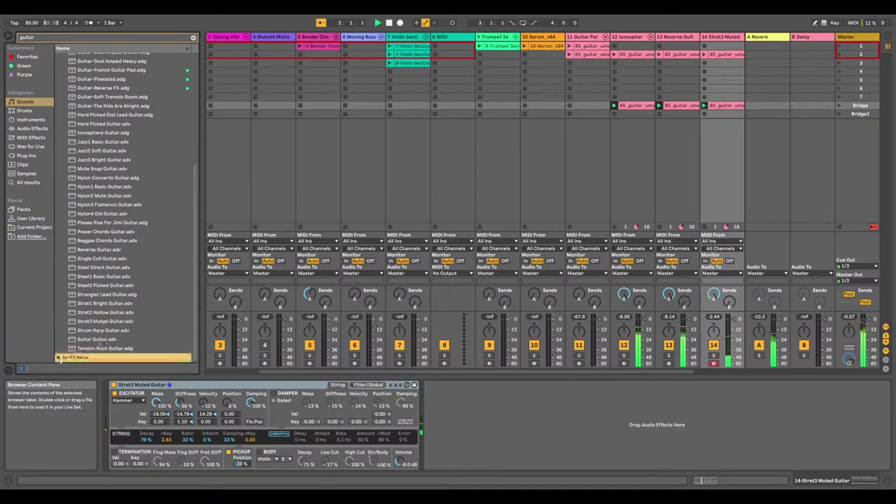
{"action": "left_click", "coordinate": [146, 93]}
{"action": "left_click", "coordinate": [66, 57]}
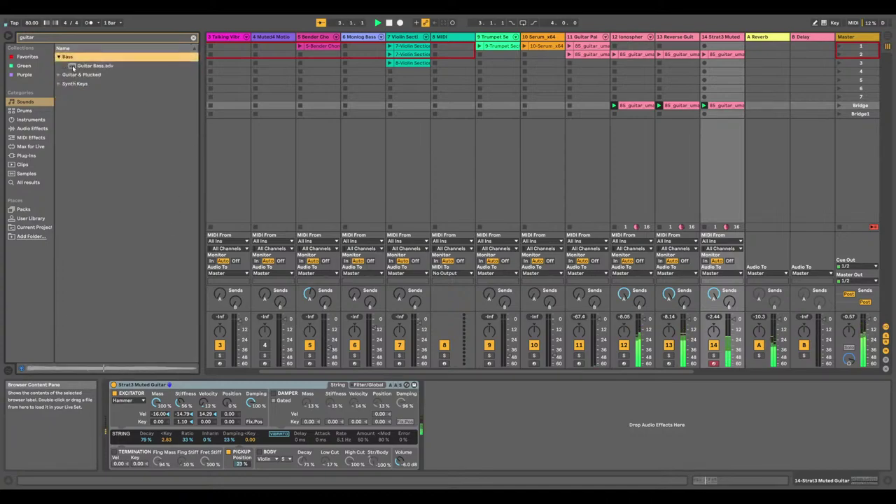
{"action": "left_click", "coordinate": [72, 66]}
{"action": "double_click", "coordinate": [72, 67]}
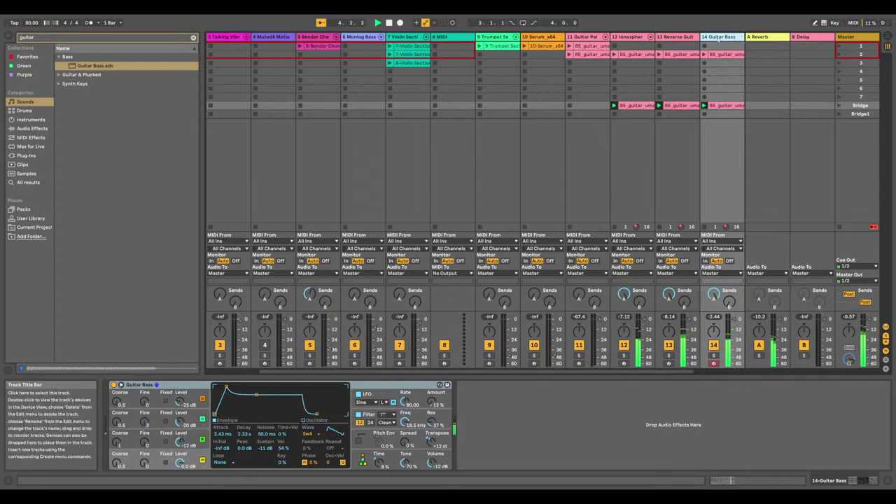
{"action": "left_click", "coordinate": [712, 105]}
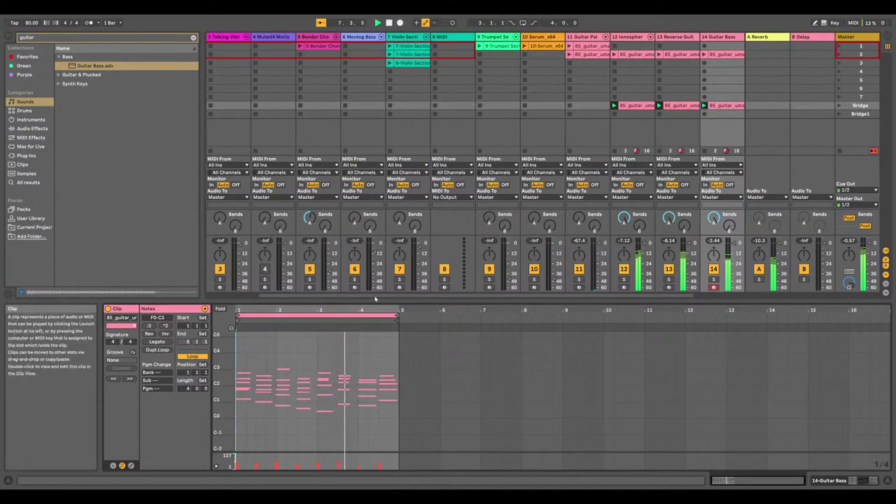
{"action": "right_click", "coordinate": [725, 114]}
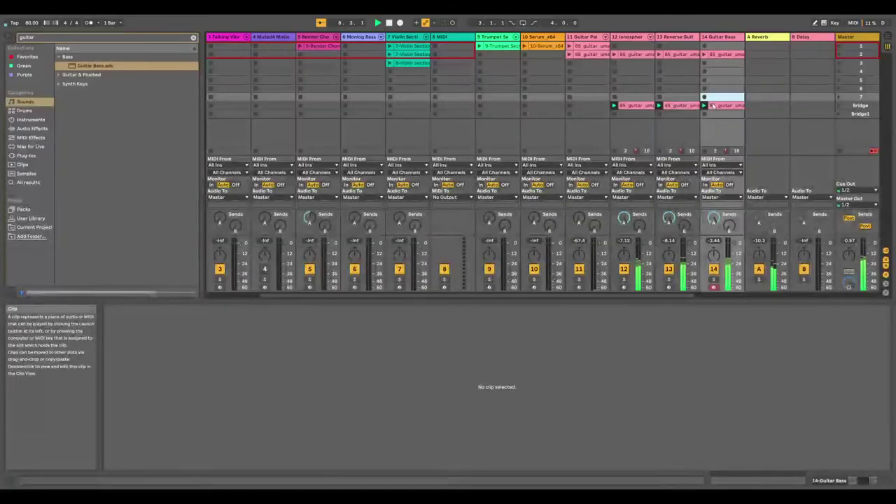
{"action": "left_click", "coordinate": [712, 105]}
{"action": "right_click", "coordinate": [713, 105]}
{"action": "left_click", "coordinate": [728, 118]}
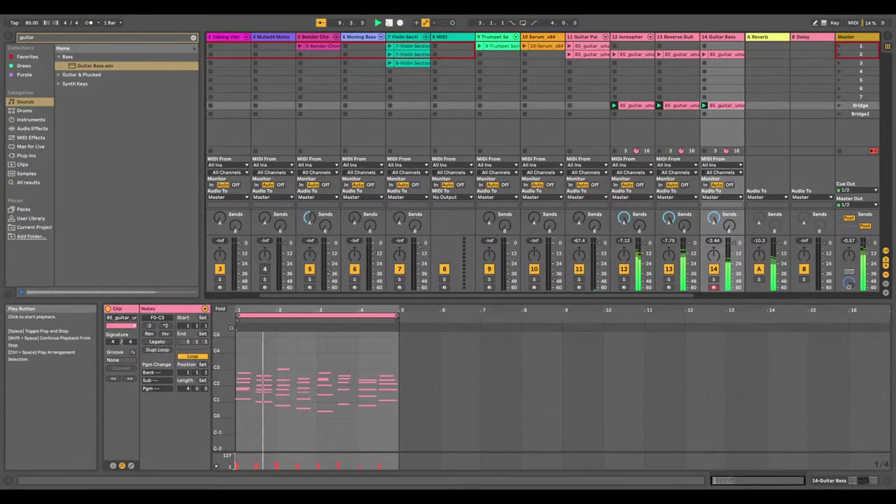
Duplicate track 14 (Guitar Bass) and delete the copied guitar clip in scene 2 of the new track
{"action": "right_click", "coordinate": [377, 131]}
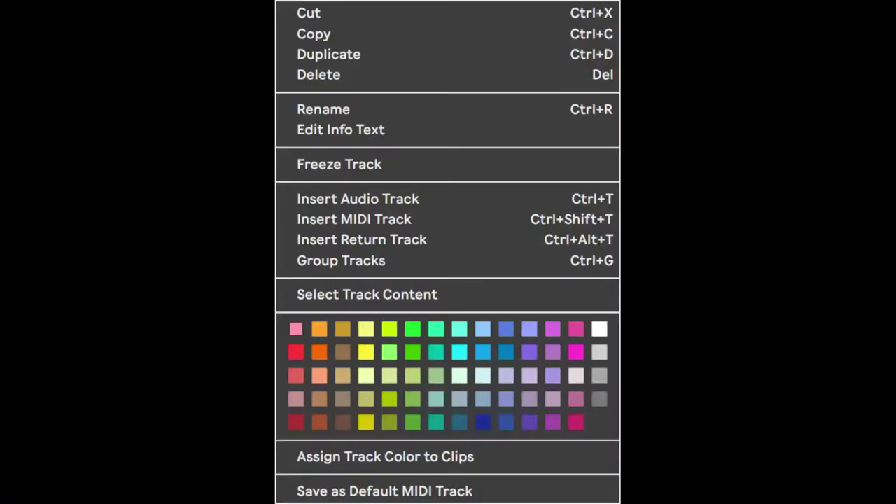
{"action": "left_click", "coordinate": [328, 54]}
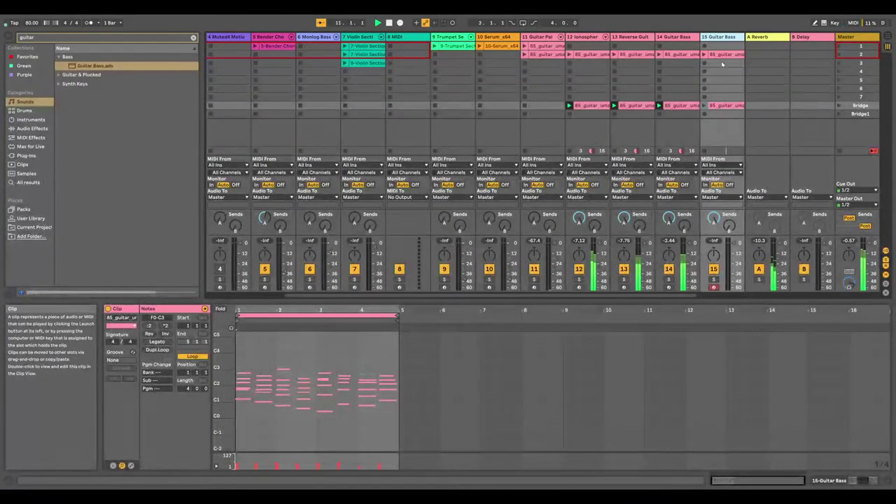
{"action": "right_click", "coordinate": [565, 70]}
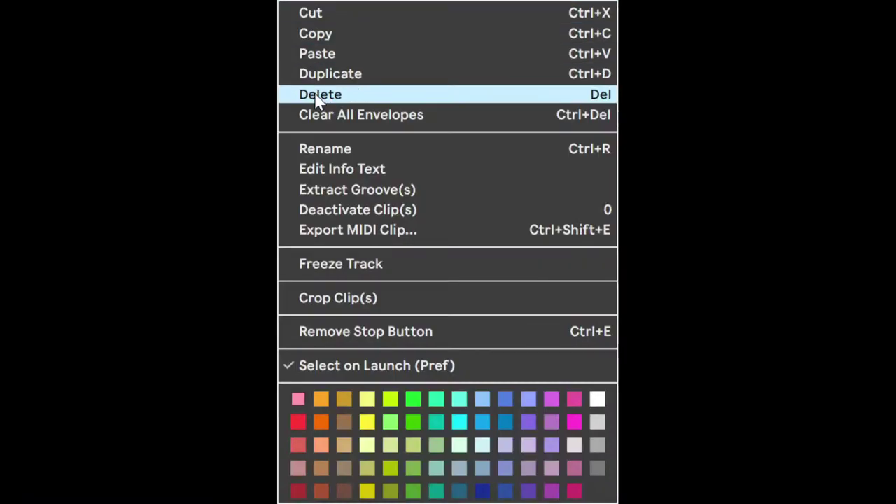
{"action": "left_click", "coordinate": [320, 93]}
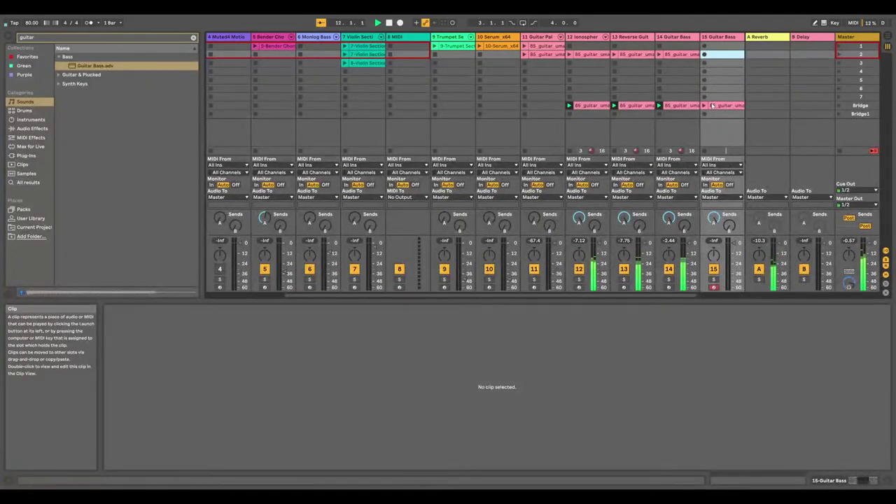
Transpose all notes of track 15's Bridge clip down 24 semitones, to the range F-2 to C1
{"action": "left_click", "coordinate": [713, 105]}
{"action": "right_click", "coordinate": [712, 105]}
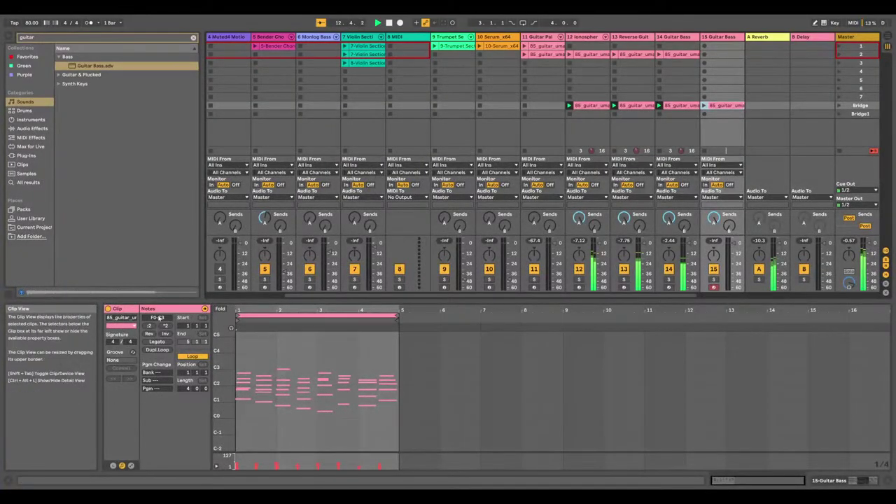
{"action": "left_click_drag", "start_coordinate": [159, 319], "coordinate": [159, 338]}
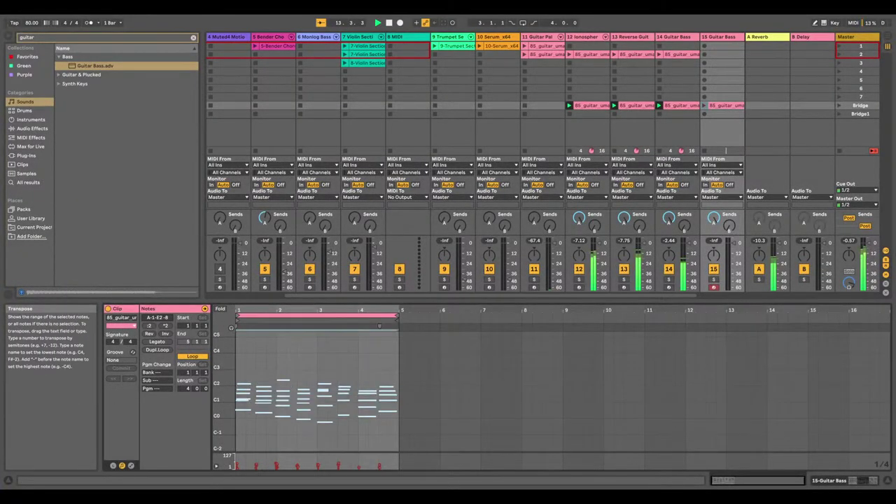
{"action": "left_click_drag", "start_coordinate": [157, 318], "coordinate": [156, 341]}
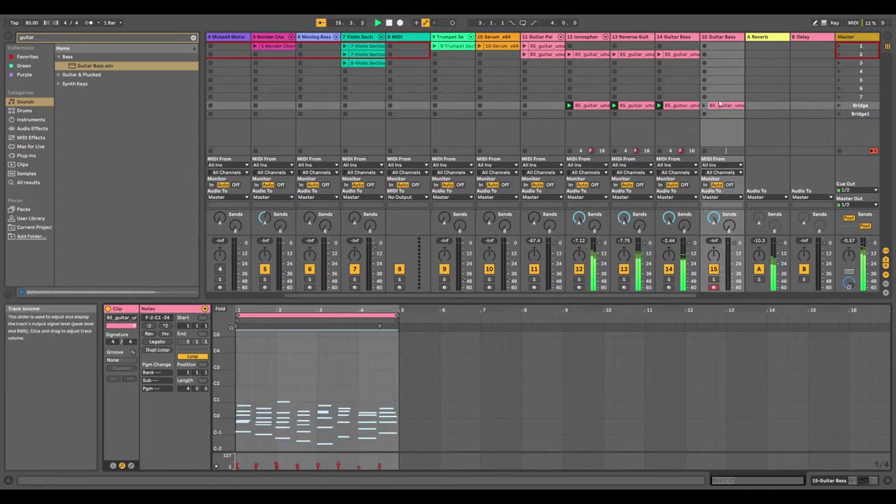
Launch track 15's Bridge clip from the start with the track soloed, and open track 14's Bridge clip
{"action": "left_click", "coordinate": [704, 106]}
{"action": "left_click", "coordinate": [378, 23]}
{"action": "left_click", "coordinate": [714, 280]}
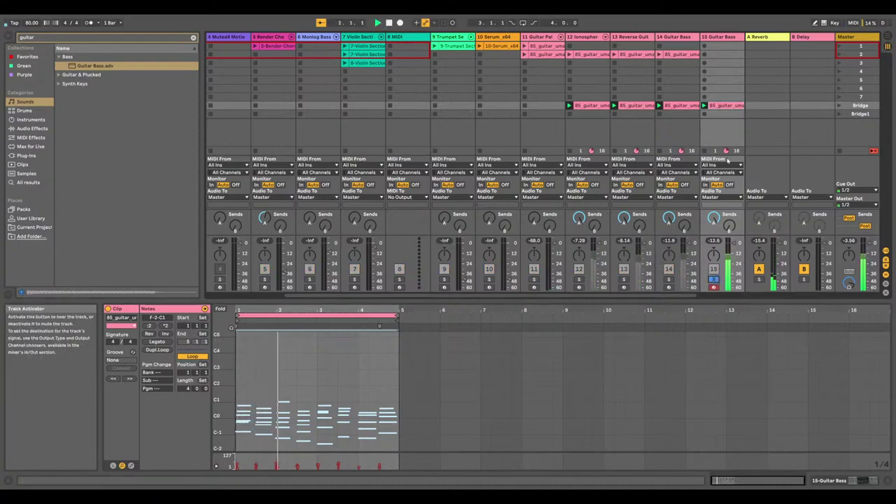
{"action": "left_click", "coordinate": [670, 105]}
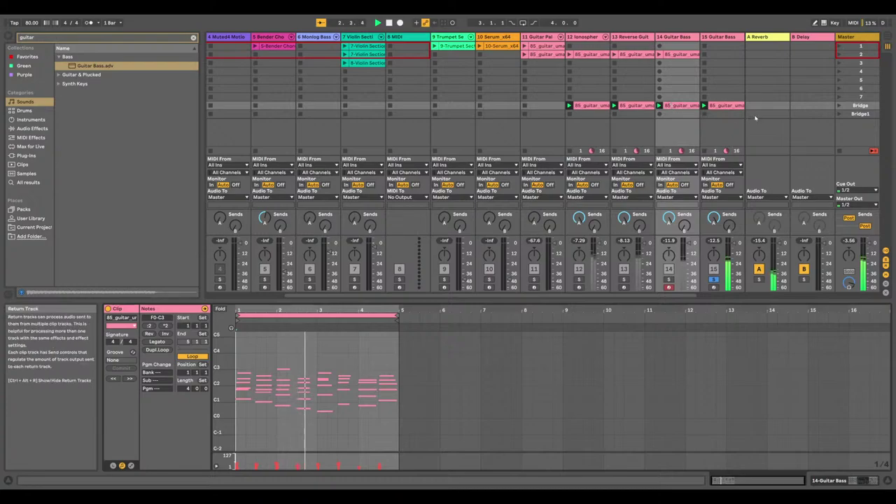
Try transposing track 15's Bridge clip up 12 semitones, and return its notes to the range F-2 to C1
{"action": "left_click", "coordinate": [725, 106]}
{"action": "left_click_drag", "start_coordinate": [159, 318], "coordinate": [157, 295]}
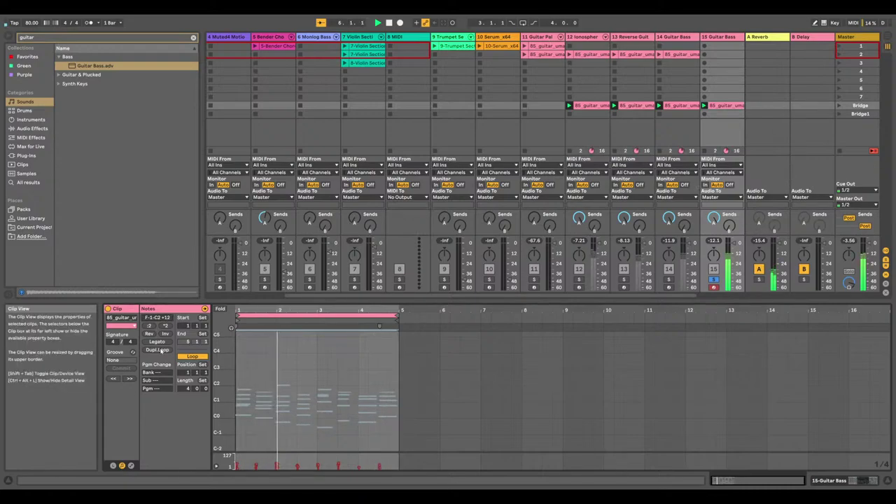
{"action": "left_click_drag", "start_coordinate": [162, 319], "coordinate": [162, 336]}
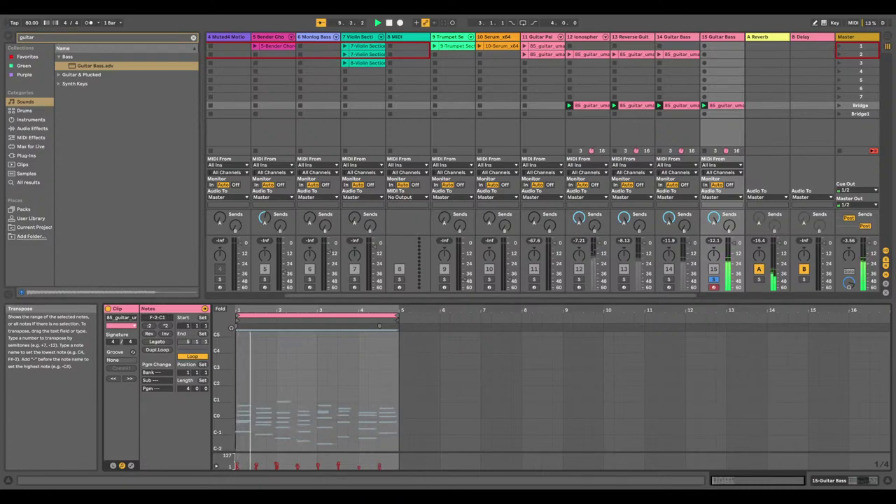
Find the Amp effect among all browser results, add it to track 15 (Guitar Bass), and set its amp type to Bass
{"action": "left_click", "coordinate": [193, 37]}
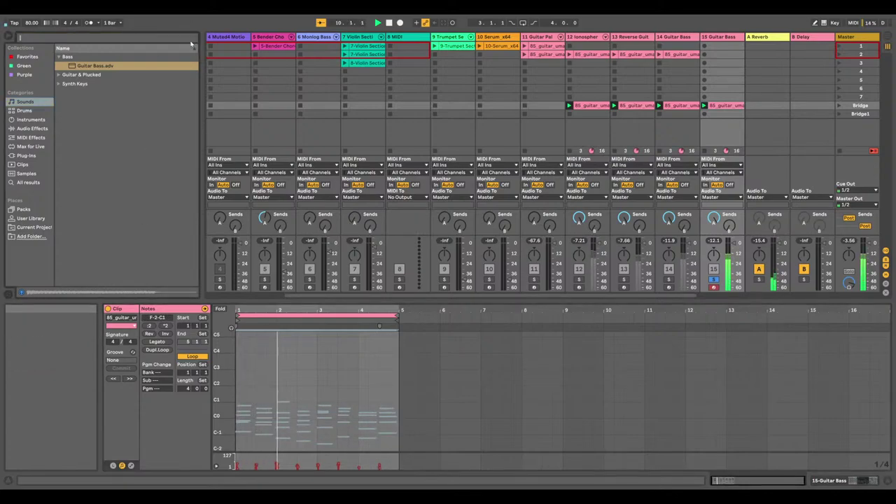
{"action": "type", "text": "amp"}
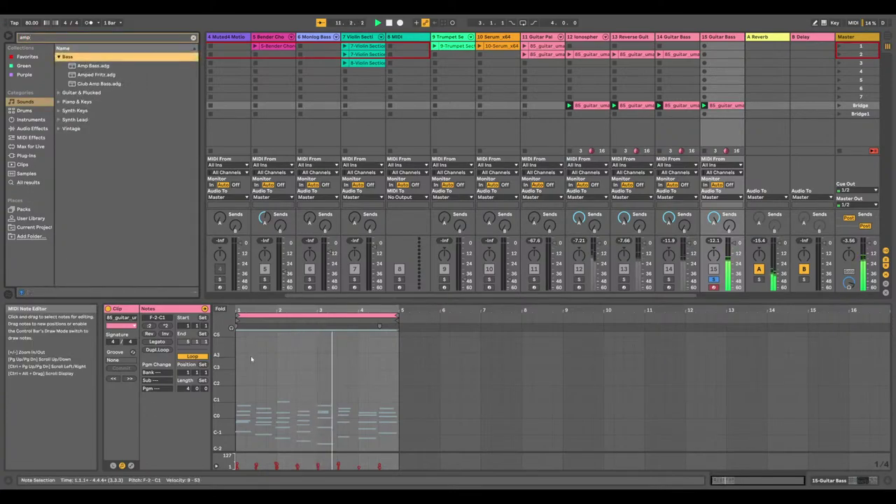
{"action": "left_click", "coordinate": [28, 182]}
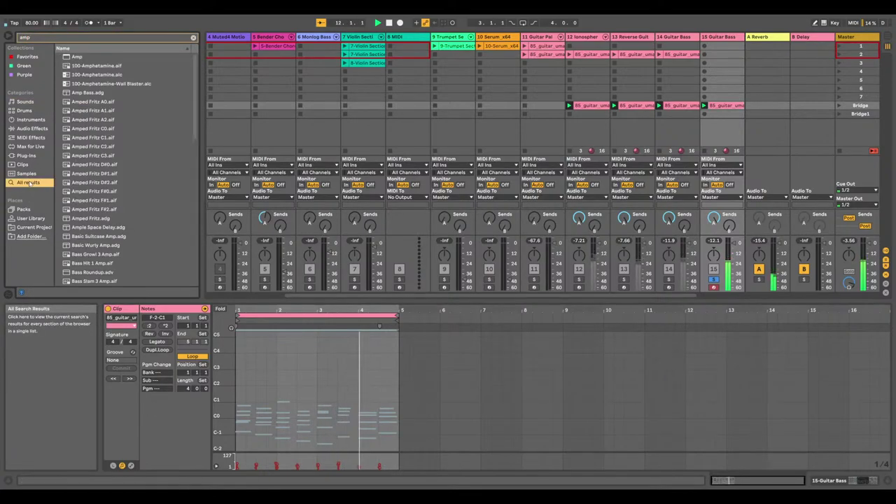
{"action": "left_click", "coordinate": [80, 56]}
{"action": "double_click", "coordinate": [80, 56]}
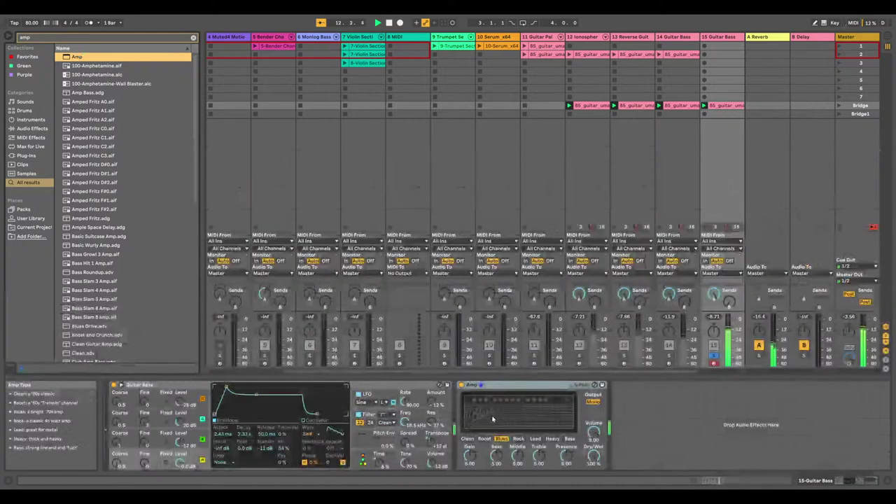
{"action": "left_click", "coordinate": [569, 439]}
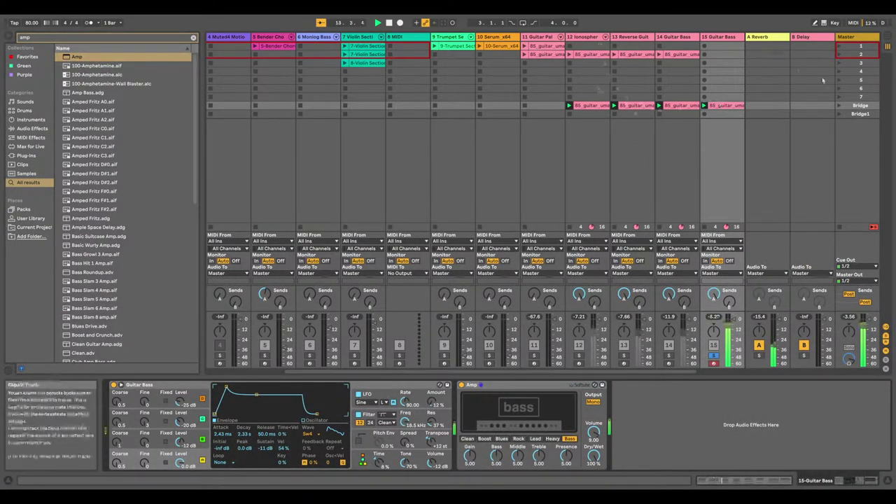
Unsolo track 15, lower its volume against the other Bridge tracks, and stop playback
{"action": "left_click", "coordinate": [713, 356]}
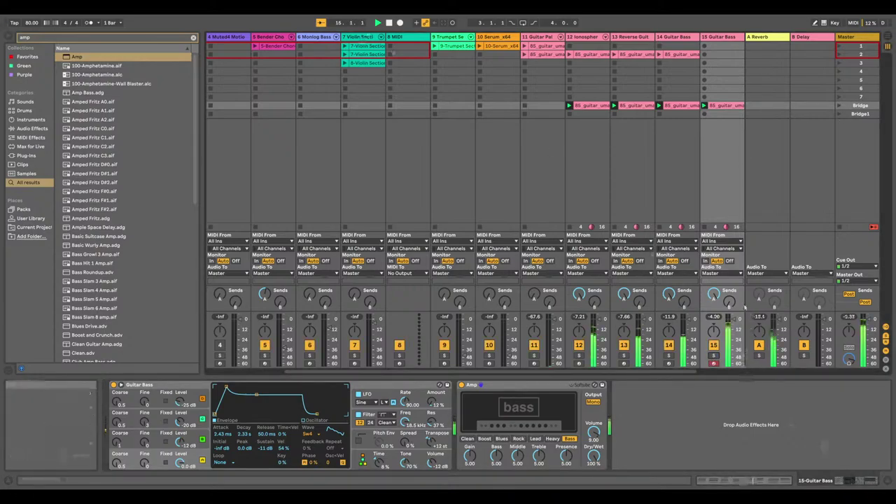
{"action": "left_click_drag", "start_coordinate": [732, 317], "coordinate": [733, 331]}
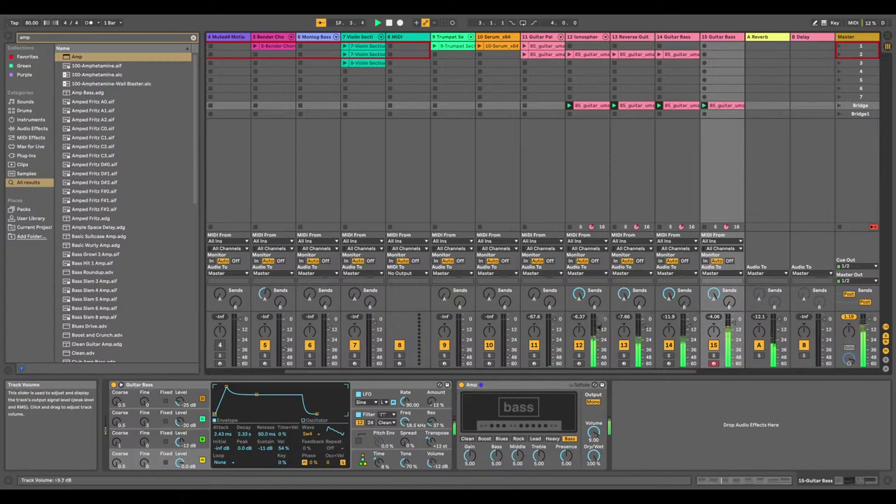
{"action": "left_click", "coordinate": [388, 23]}
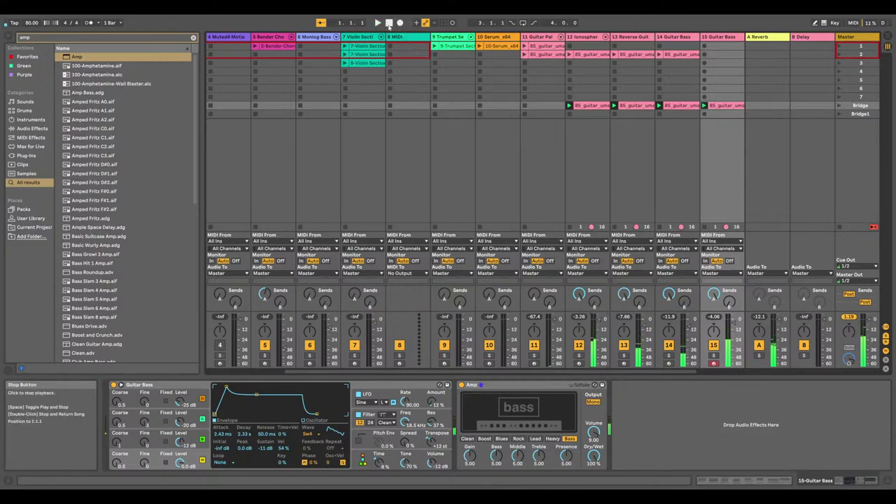
Launch scene 1 to listen to its layered clips across the first tracks, and stop playback
{"action": "left_click", "coordinate": [841, 47]}
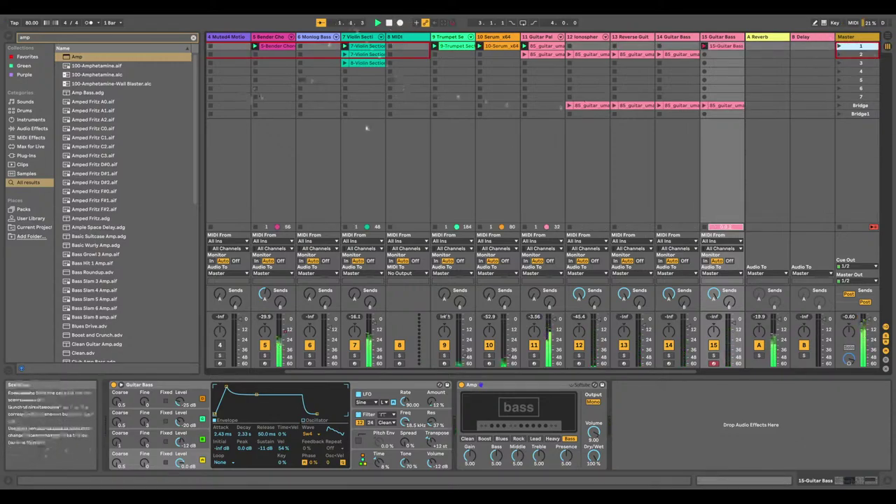
{"action": "left_click_drag", "start_coordinate": [335, 372], "coordinate": [258, 373]}
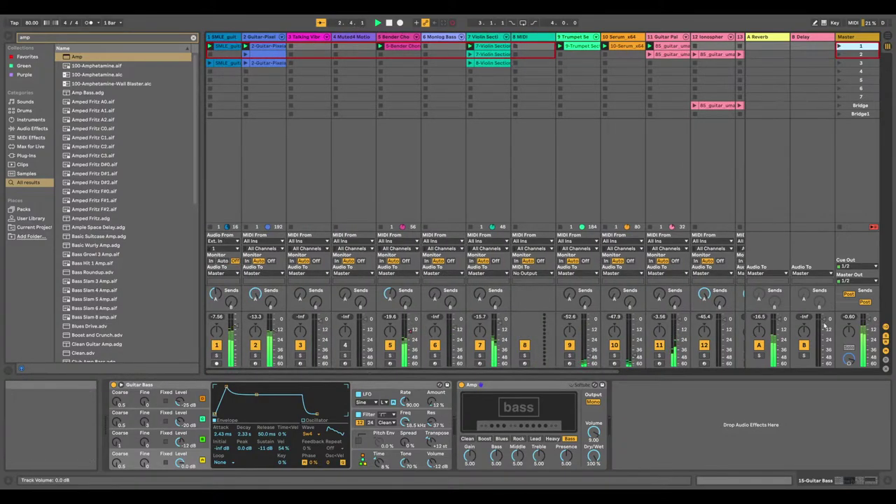
{"action": "left_click", "coordinate": [390, 22]}
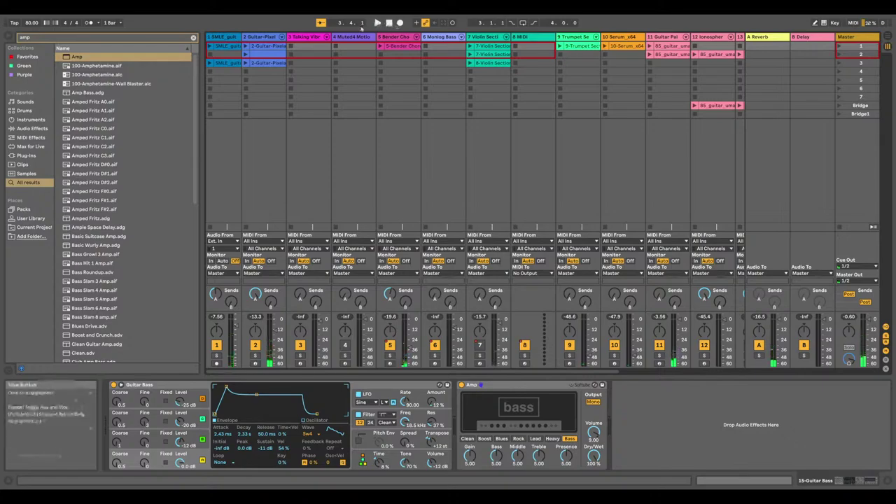
Play track 1's SMLE guitar loop in scene 1 on its own and open that clip's sample view
{"action": "left_click", "coordinate": [267, 46]}
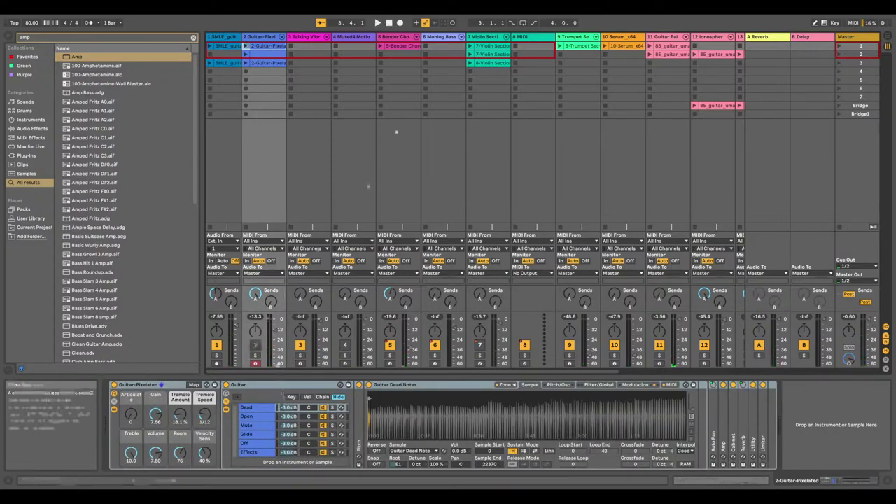
{"action": "left_click", "coordinate": [210, 45]}
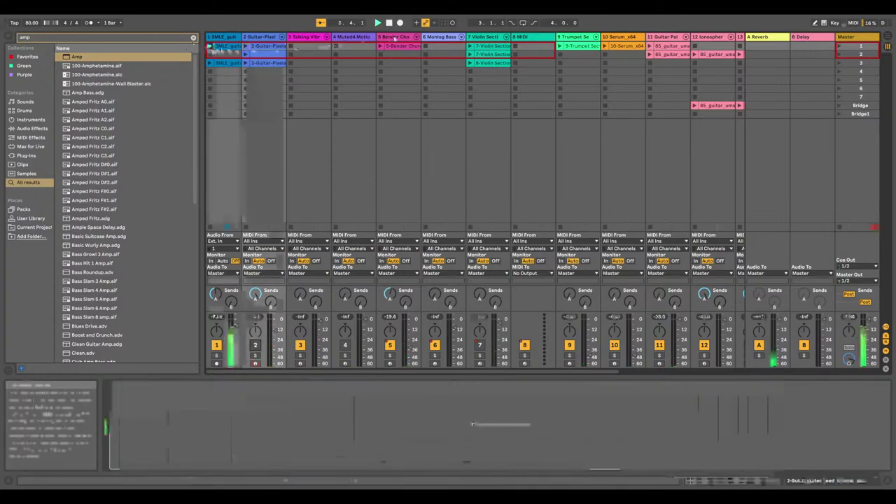
{"action": "left_click", "coordinate": [397, 47]}
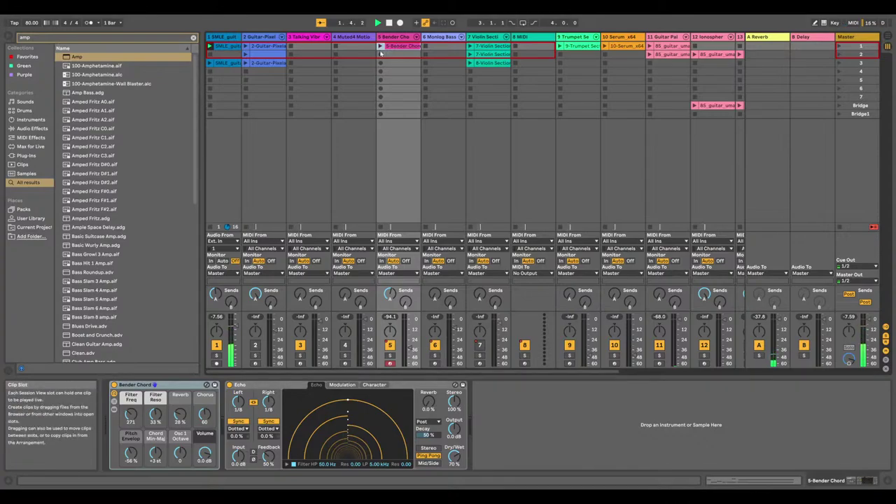
{"action": "left_click", "coordinate": [226, 55]}
{"action": "double_click", "coordinate": [226, 46]}
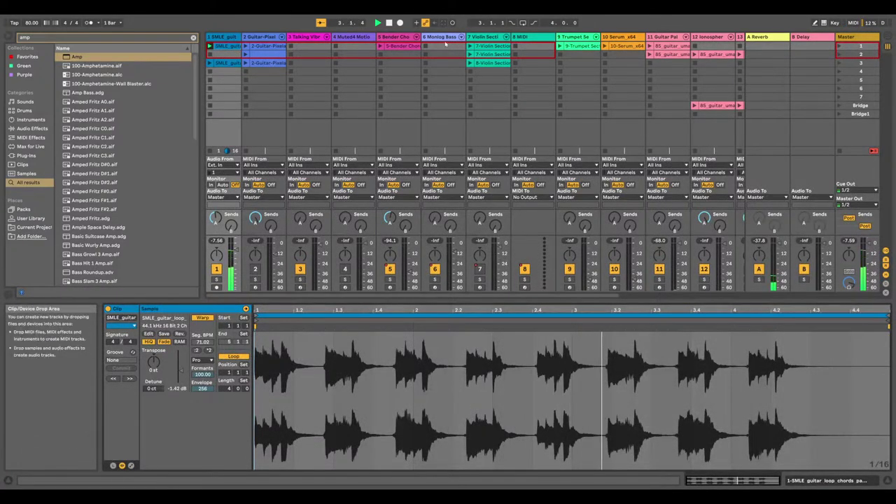
Delete track 5's Bender Chord clip in scene 1 and create an empty MIDI clip in its slot
{"action": "left_click", "coordinate": [397, 46]}
{"action": "right_click", "coordinate": [397, 46]}
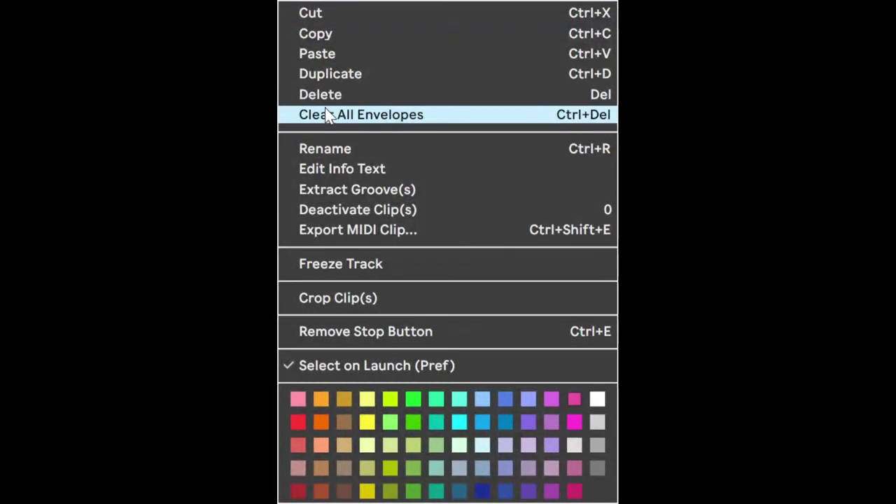
{"action": "left_click", "coordinate": [324, 94]}
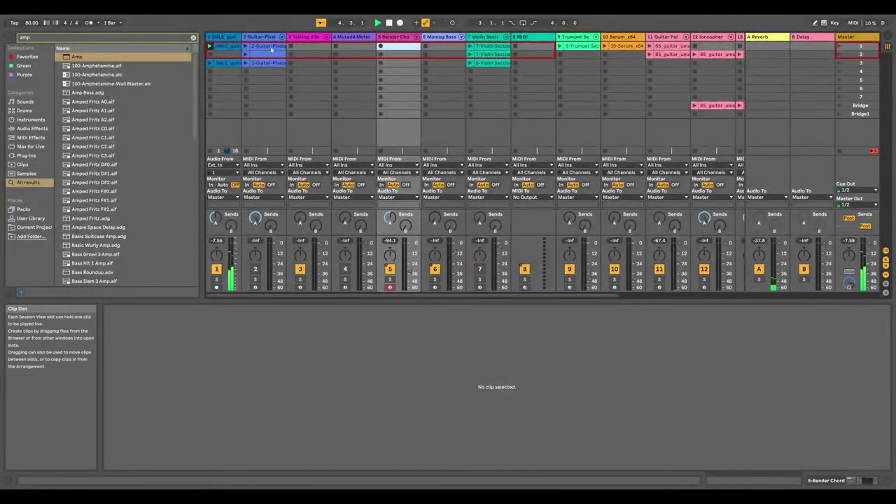
{"action": "double_click", "coordinate": [402, 47]}
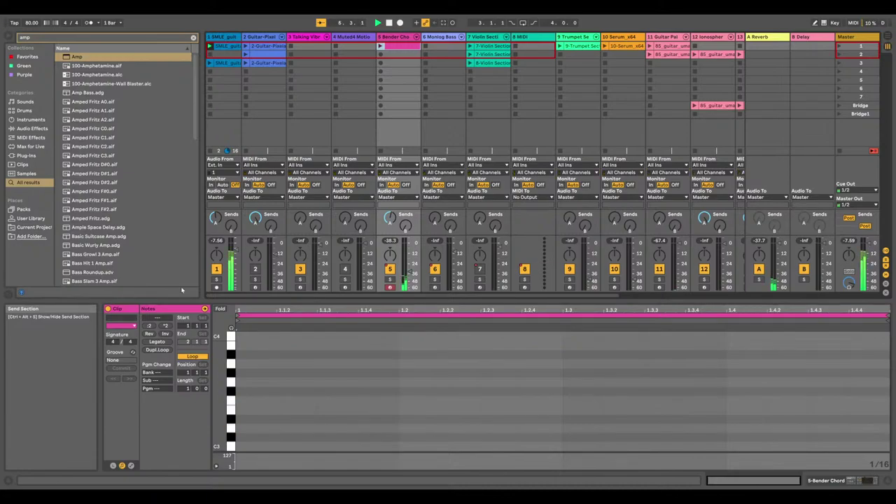
Clear the browser search and expand the Bass category of the Sounds library
{"action": "left_click", "coordinate": [25, 110]}
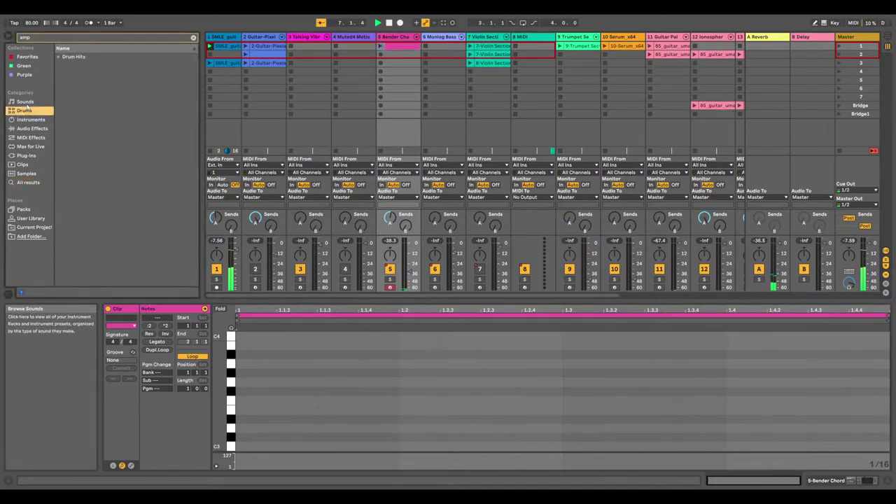
{"action": "left_click", "coordinate": [193, 37]}
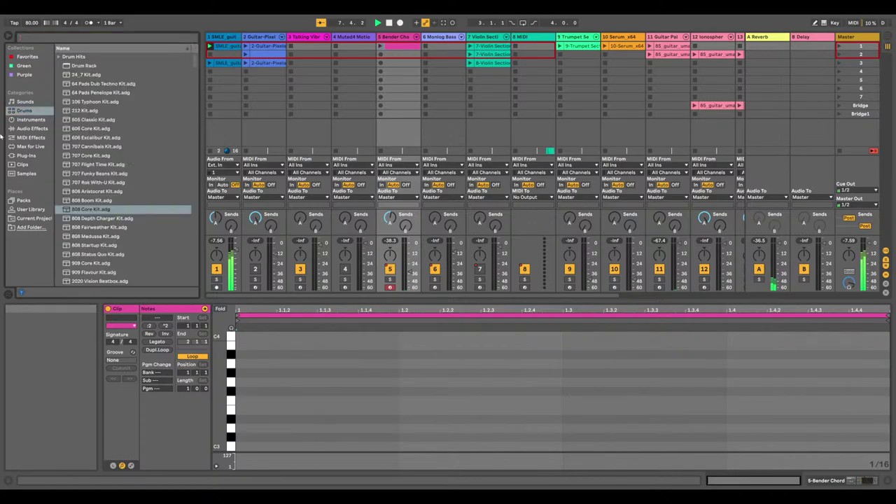
{"action": "left_click", "coordinate": [35, 102]}
{"action": "left_click", "coordinate": [59, 74]}
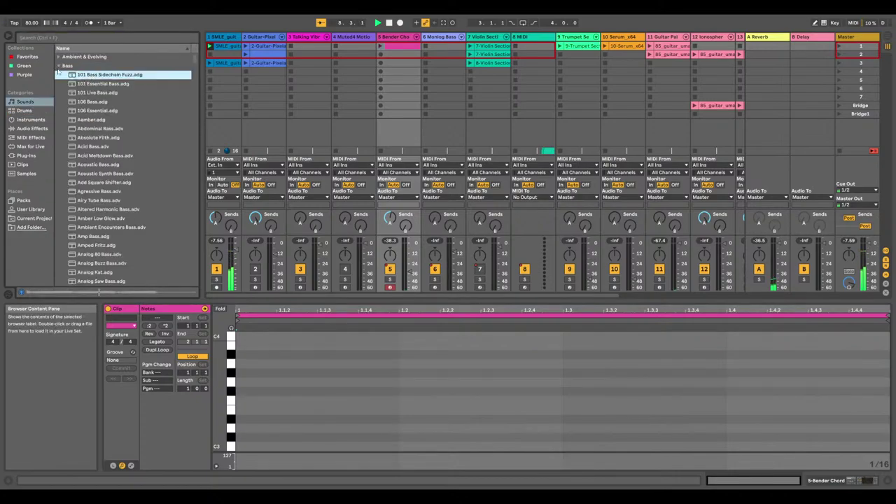
Audition presets down the Bass sounds list, from Absolute Filth to Before The Plunge
{"action": "left_click", "coordinate": [98, 137]}
{"action": "left_click", "coordinate": [110, 227]}
{"action": "left_click", "coordinate": [109, 280]}
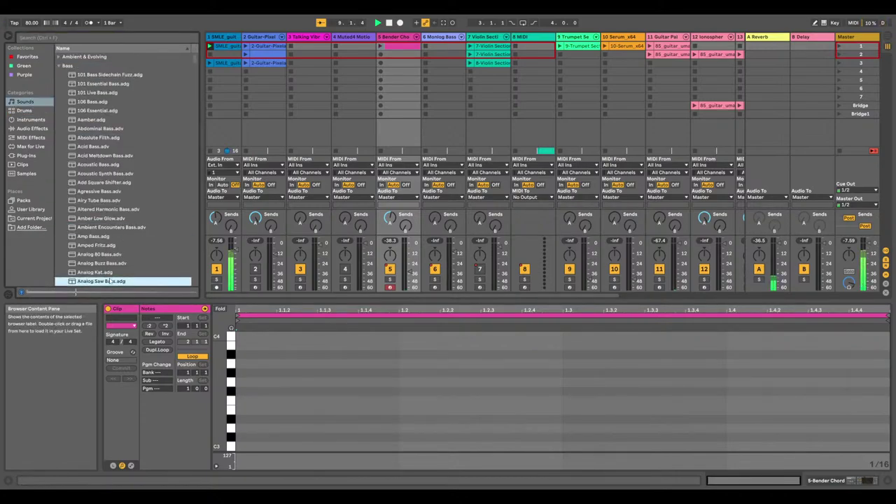
{"action": "scroll", "coordinate": [63, 145], "scroll_direction": "down", "scroll_amount": 3}
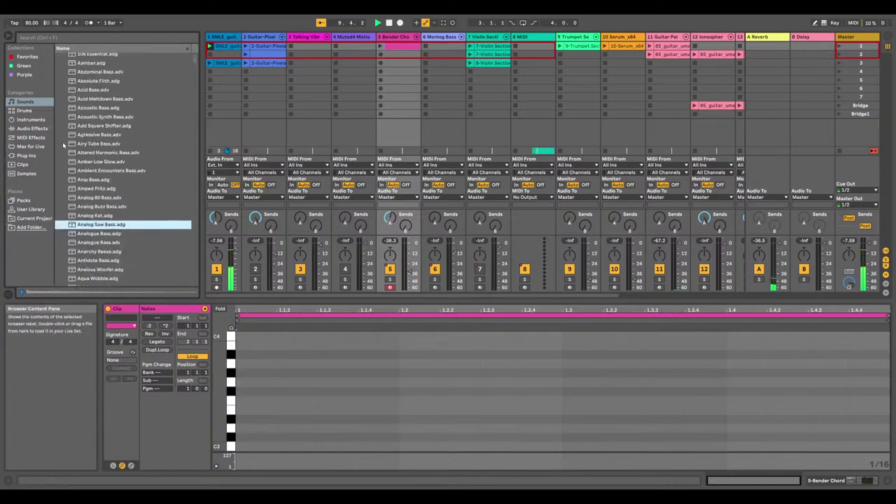
{"action": "left_click", "coordinate": [116, 261]}
{"action": "scroll", "coordinate": [119, 258], "scroll_direction": "down", "scroll_amount": 3}
{"action": "left_click", "coordinate": [126, 251]}
{"action": "scroll", "coordinate": [126, 249], "scroll_direction": "down", "scroll_amount": 3}
{"action": "left_click", "coordinate": [125, 247]}
{"action": "scroll", "coordinate": [126, 247], "scroll_direction": "down", "scroll_amount": 3}
{"action": "left_click", "coordinate": [125, 246]}
{"action": "scroll", "coordinate": [124, 247], "scroll_direction": "down", "scroll_amount": 3}
{"action": "left_click", "coordinate": [124, 249]}
{"action": "scroll", "coordinate": [124, 249], "scroll_direction": "down", "scroll_amount": 2}
{"action": "left_click", "coordinate": [124, 249]}
{"action": "scroll", "coordinate": [124, 250], "scroll_direction": "down", "scroll_amount": 1}
{"action": "scroll", "coordinate": [124, 253], "scroll_direction": "down", "scroll_amount": 3}
{"action": "left_click", "coordinate": [123, 253]}
{"action": "scroll", "coordinate": [124, 252], "scroll_direction": "down", "scroll_amount": 3}
{"action": "left_click", "coordinate": [124, 250]}
{"action": "scroll", "coordinate": [124, 250], "scroll_direction": "down", "scroll_amount": 3}
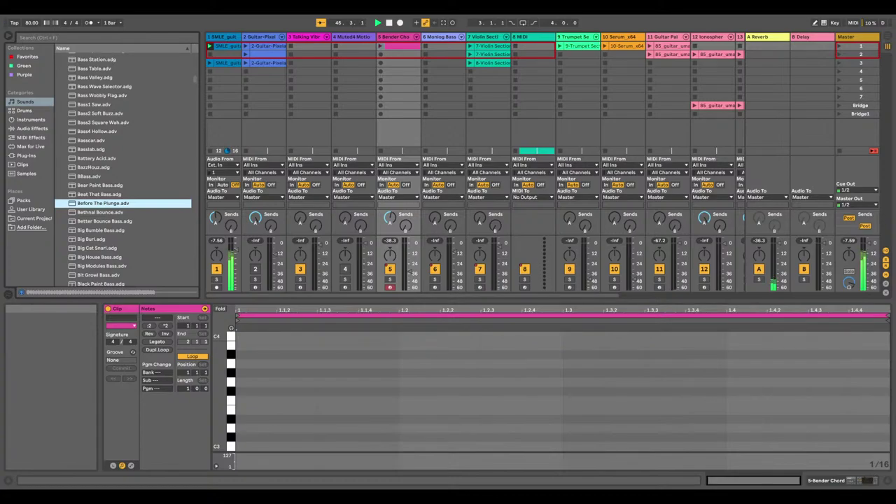
Add the OLIVER live drum loop sample to scene 1 on a new audio track 16 and launch it
{"action": "left_click_drag", "start_coordinate": [240, 138], "coordinate": [306, 53]}
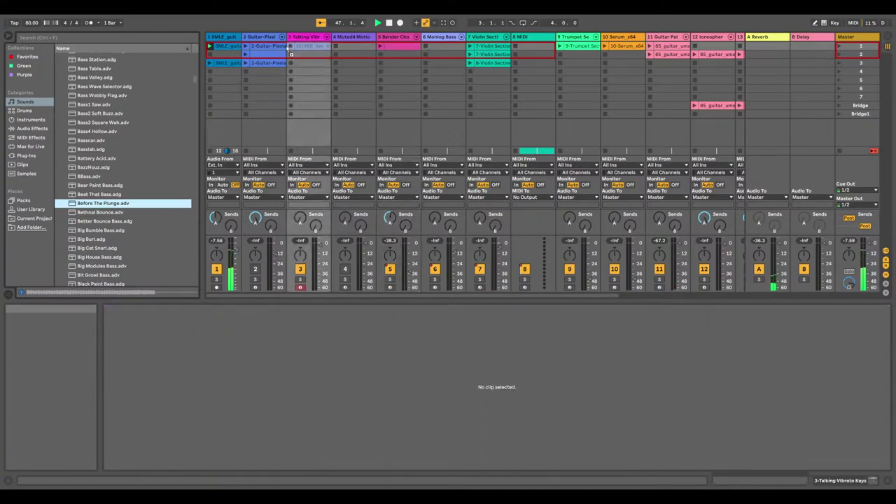
{"action": "left_click", "coordinate": [267, 47]}
{"action": "left_click_drag", "start_coordinate": [713, 47], "coordinate": [742, 47]}
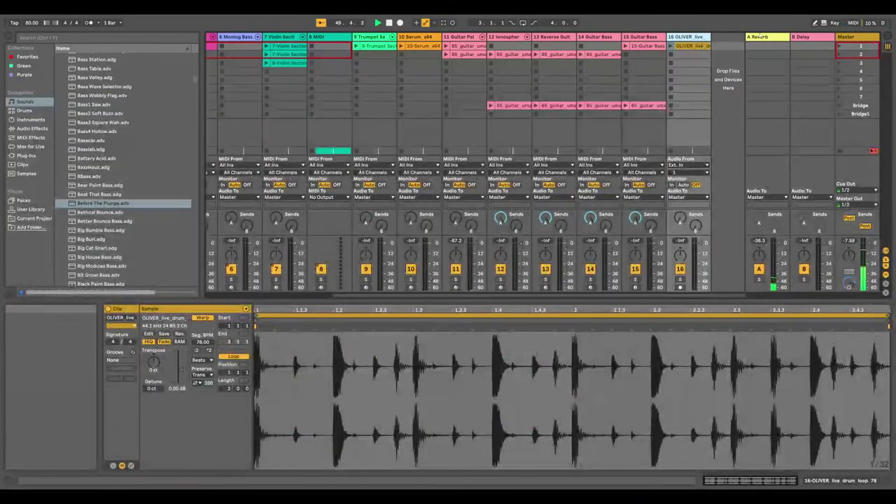
{"action": "left_click", "coordinate": [671, 46]}
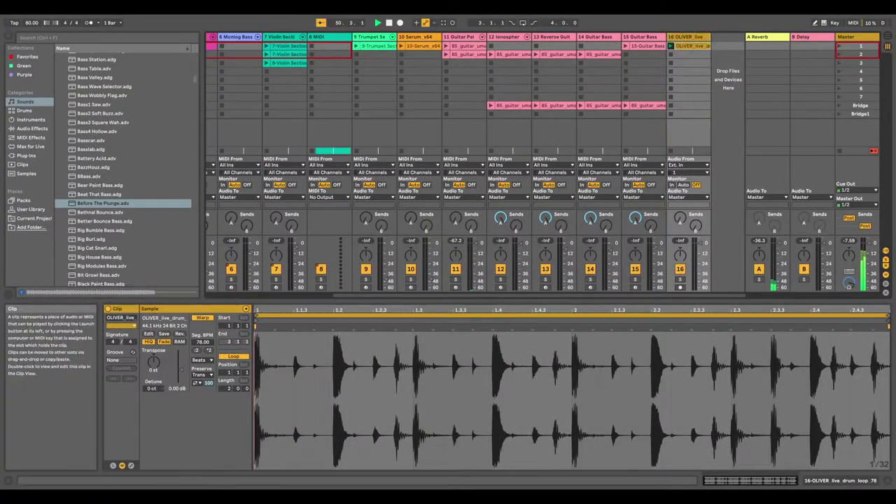
Restart playback from the beginning and set the drum loop's segment BPM to 80.00
{"action": "left_click", "coordinate": [390, 23]}
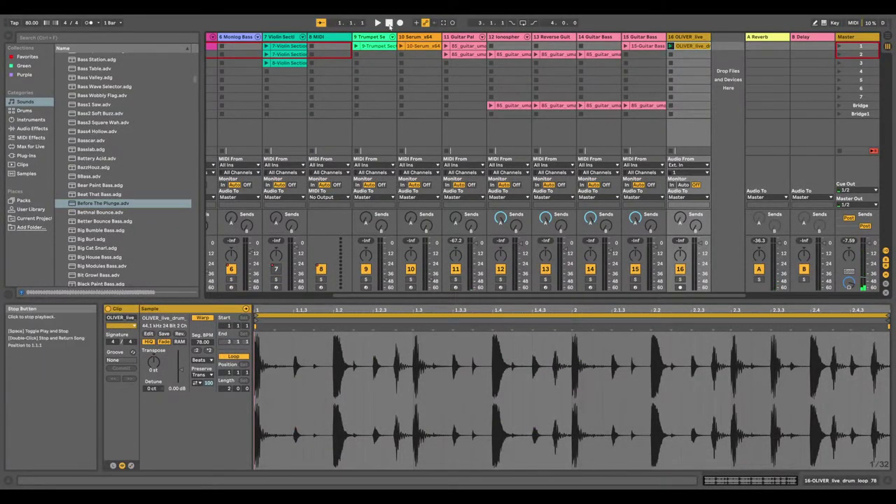
{"action": "key", "text": "space"}
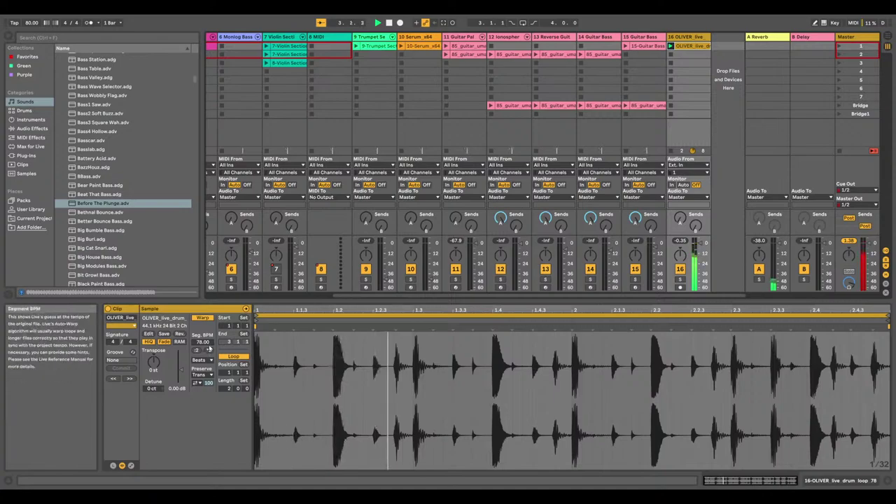
{"action": "left_click_drag", "start_coordinate": [202, 342], "coordinate": [202, 339]}
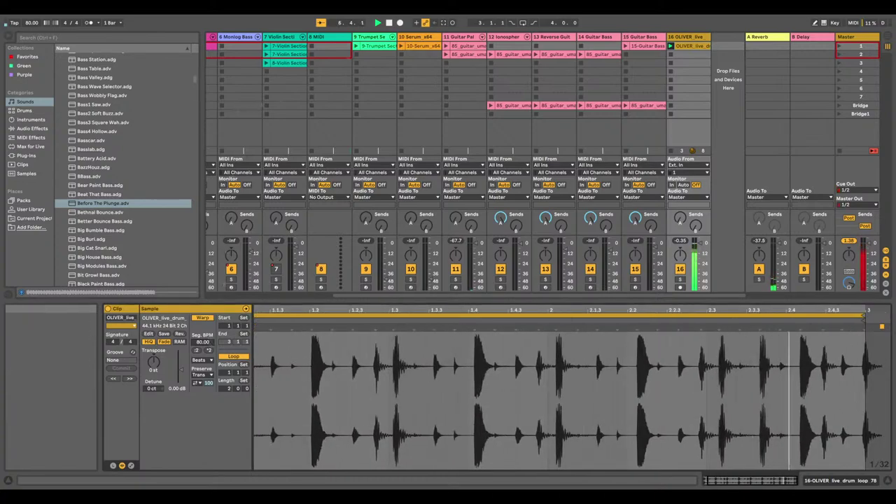
{"action": "left_click", "coordinate": [379, 23]}
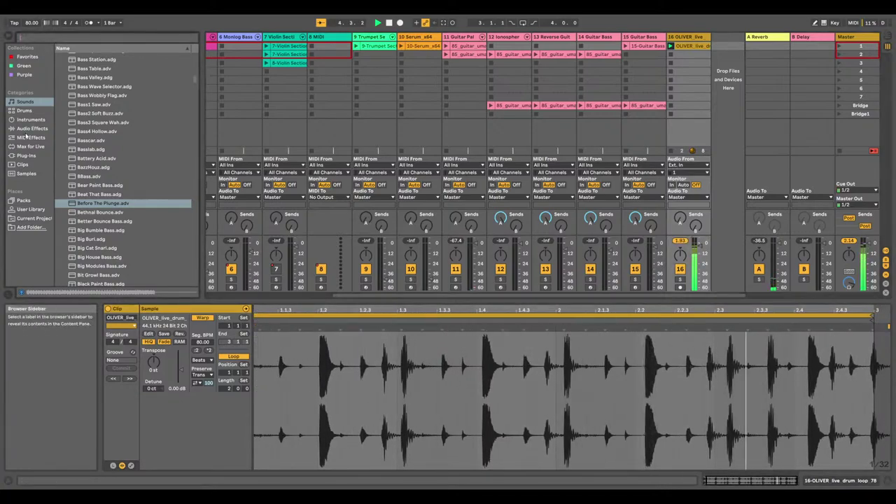
Search the browser for "glue com" and add the Glue Compressor to drum loop track 16
{"action": "key", "text": "super+f"}
{"action": "type", "text": "glue com"}
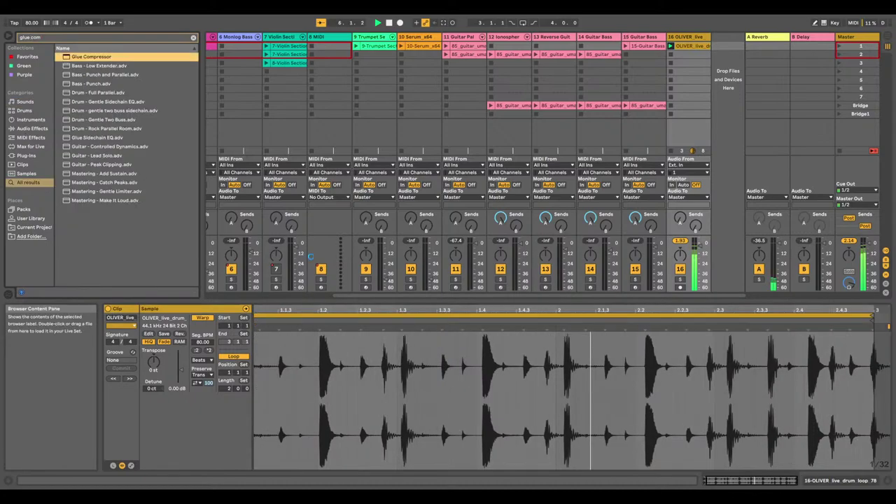
{"action": "key", "text": "Return"}
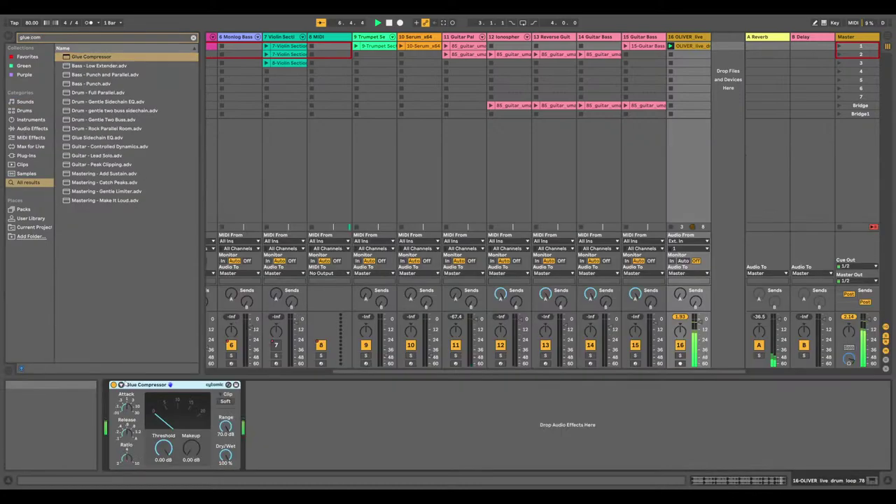
Set the Glue Compressor's sidechain source to the track 1 SMLE guitar and enable the sidechain EQ filter
{"action": "left_click", "coordinate": [121, 386]}
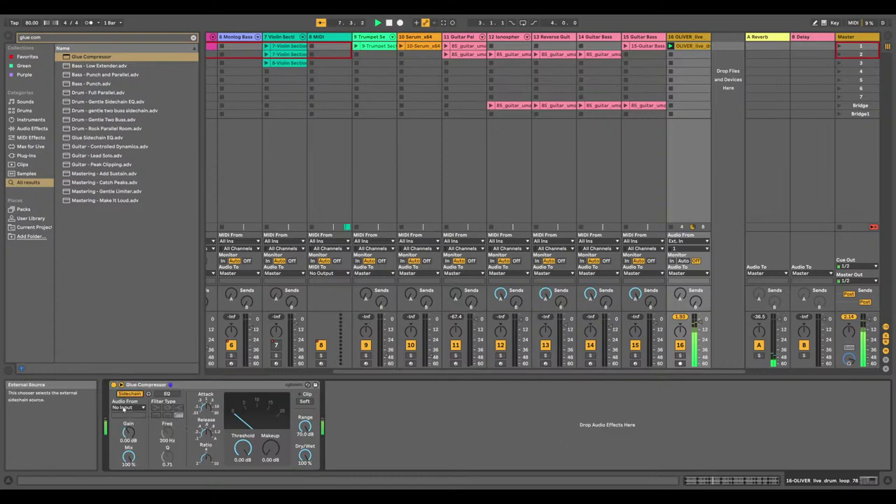
{"action": "left_click", "coordinate": [124, 408]}
{"action": "left_click", "coordinate": [160, 409]}
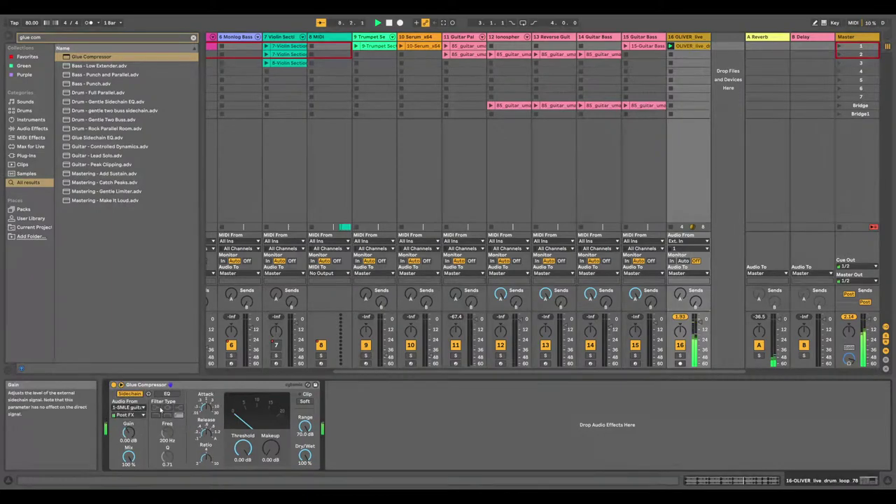
{"action": "left_click", "coordinate": [156, 410]}
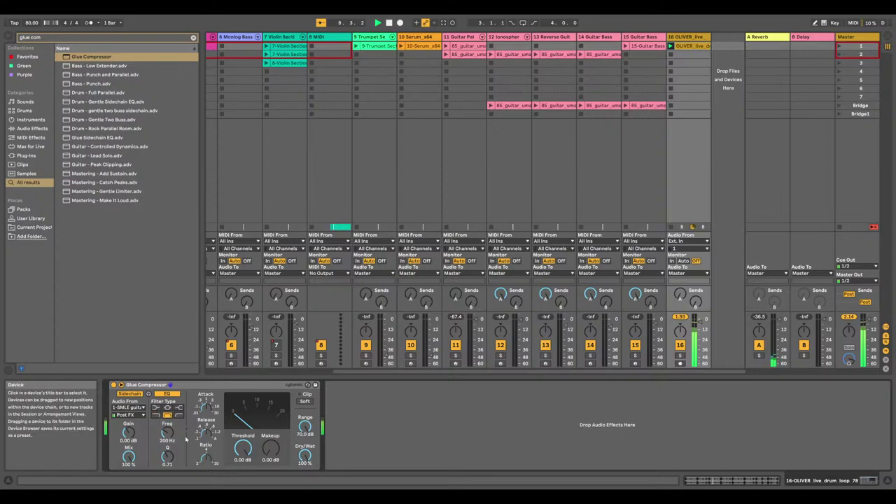
Set the Glue Compressor's threshold to -15.9 dB and makeup to 2.06 dB, enable Soft clipping, and restart playback
{"action": "left_click_drag", "start_coordinate": [242, 449], "coordinate": [242, 480]}
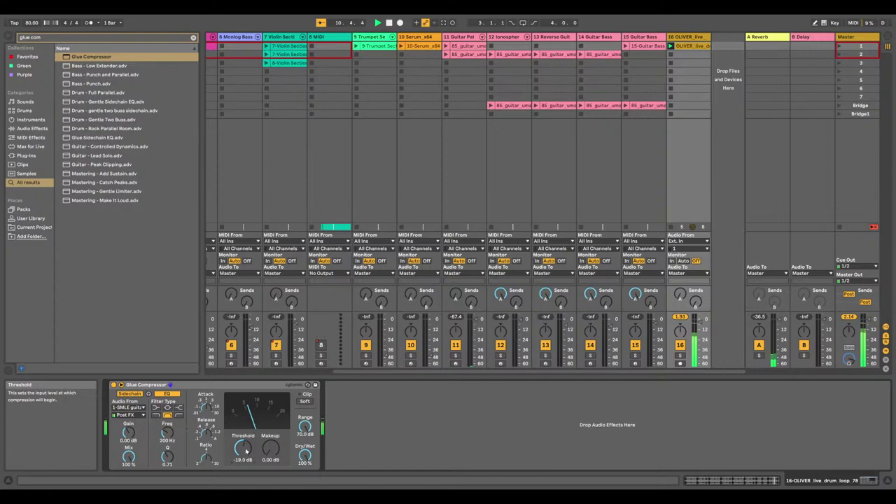
{"action": "left_click_drag", "start_coordinate": [270, 449], "coordinate": [270, 438]}
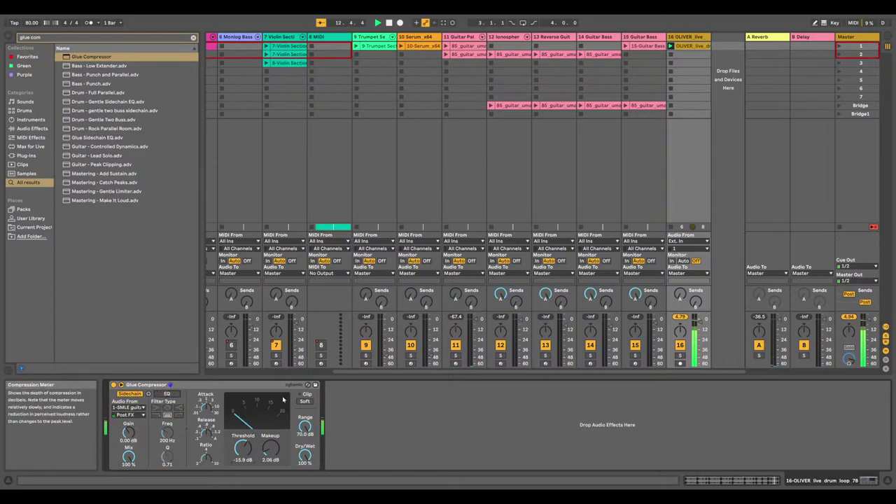
{"action": "left_click", "coordinate": [305, 401]}
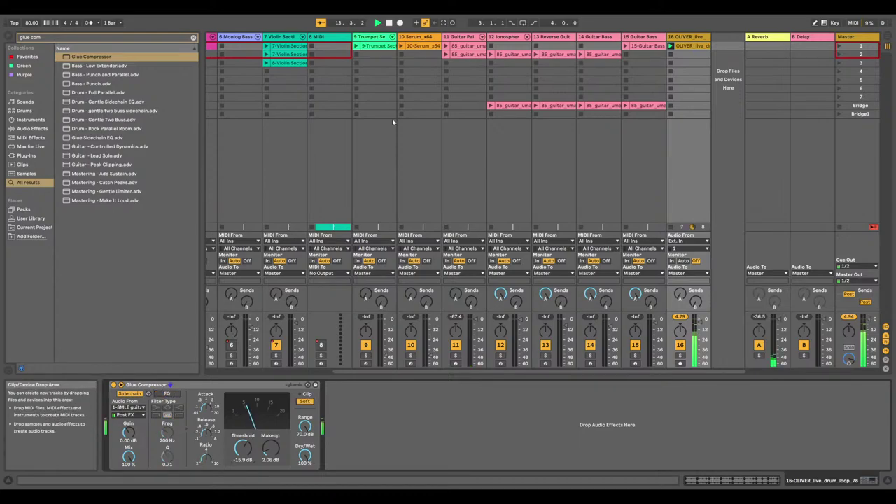
{"action": "left_click", "coordinate": [387, 23]}
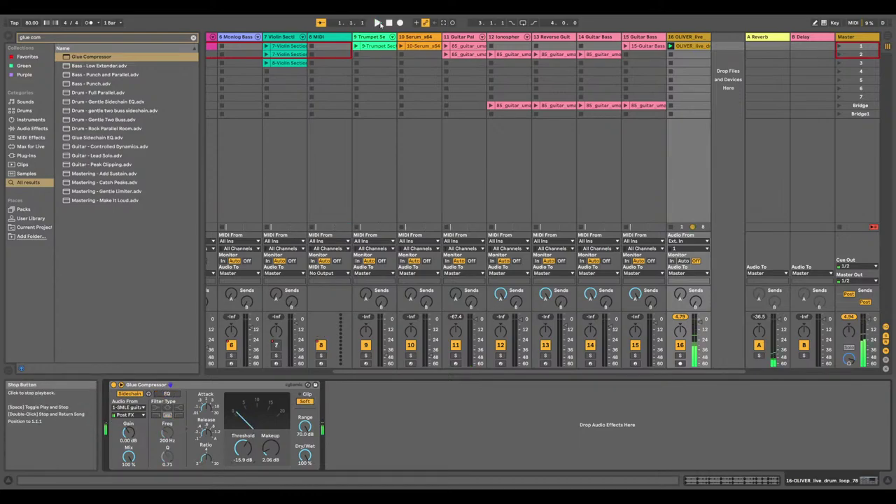
{"action": "left_click", "coordinate": [379, 23]}
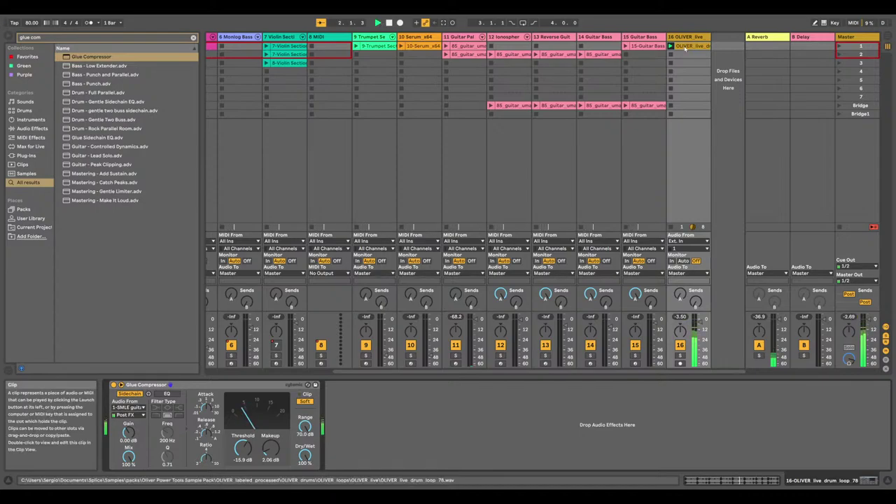
Open the OLIVER drum loop clip, try halving its segment BPM to 40.00, and double it back to 80.00
{"action": "right_click", "coordinate": [684, 48]}
{"action": "left_click", "coordinate": [314, 32]}
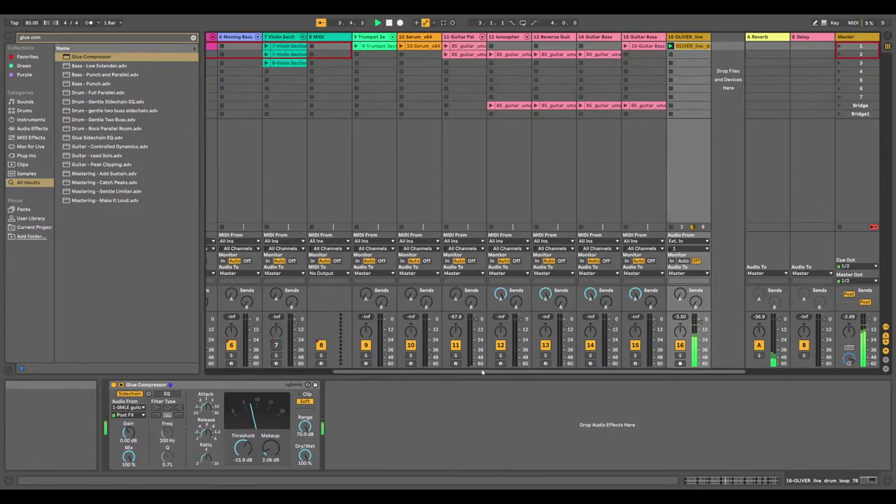
{"action": "left_click_drag", "start_coordinate": [482, 371], "coordinate": [31, 317]}
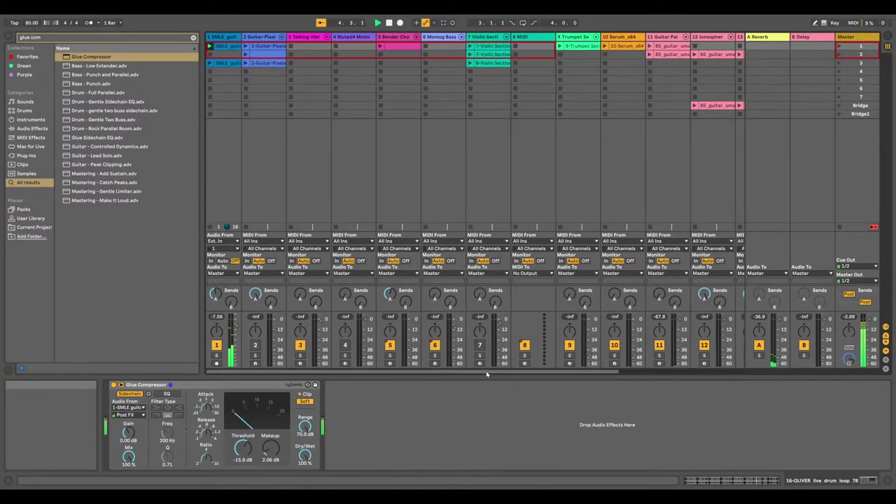
{"action": "left_click_drag", "start_coordinate": [484, 372], "coordinate": [831, 305]}
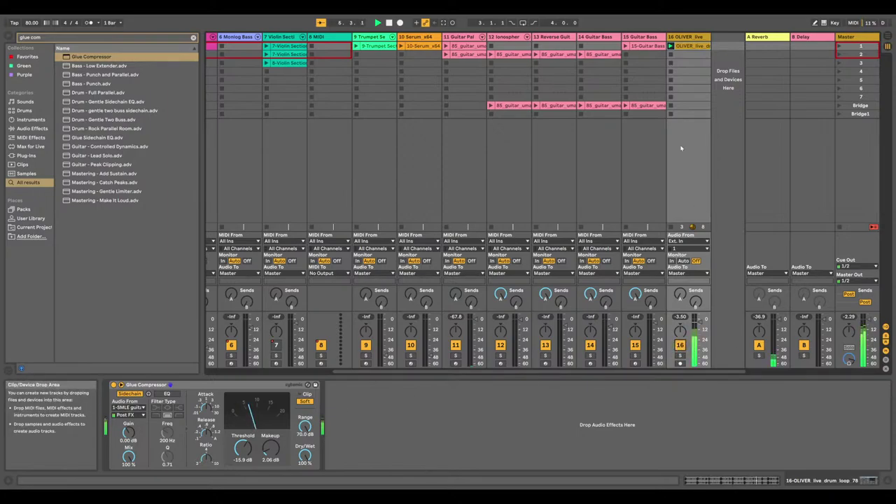
{"action": "double_click", "coordinate": [689, 46]}
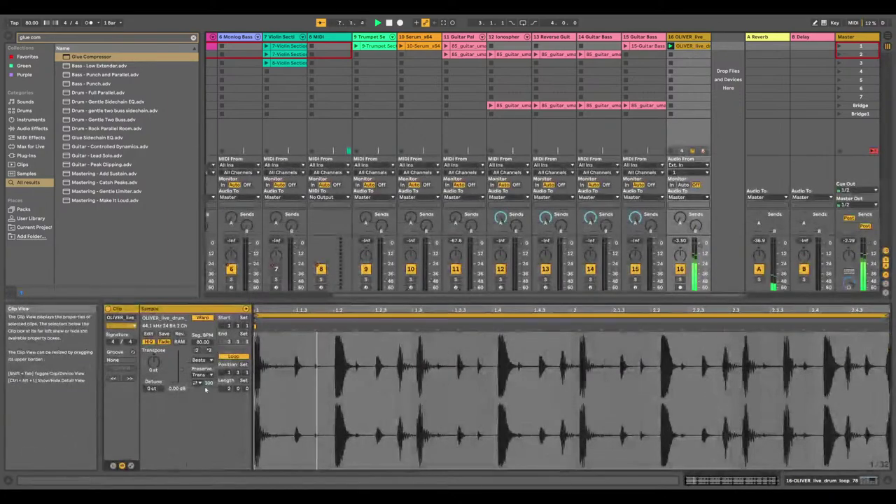
{"action": "left_click", "coordinate": [197, 351]}
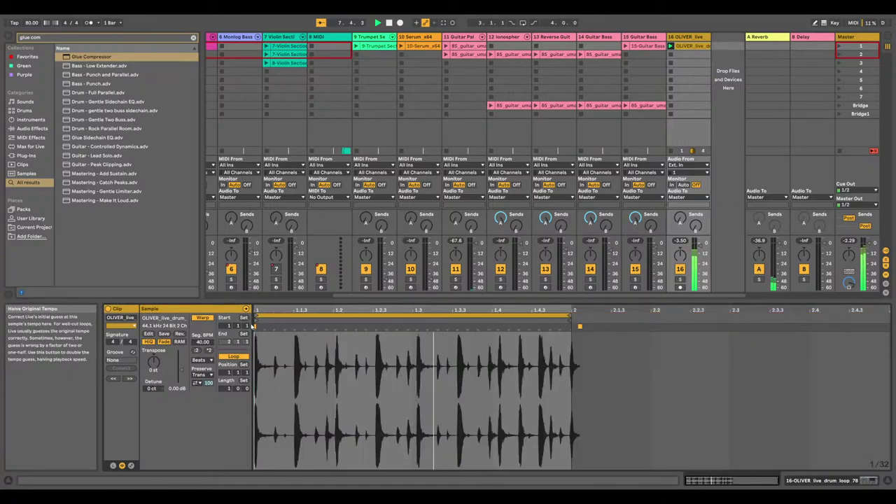
{"action": "left_click", "coordinate": [208, 350]}
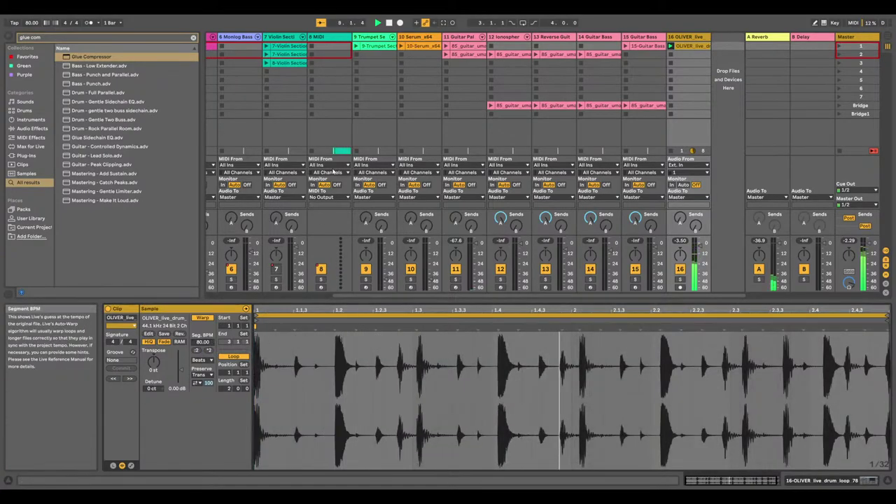
Set the segment BPM of the SMLE guitar loop on track 1 to 80.00 and restart playback from the beginning
{"action": "scroll", "coordinate": [386, 281], "scroll_direction": "left", "scroll_amount": 3}
{"action": "scroll", "coordinate": [386, 281], "scroll_direction": "left", "scroll_amount": 5}
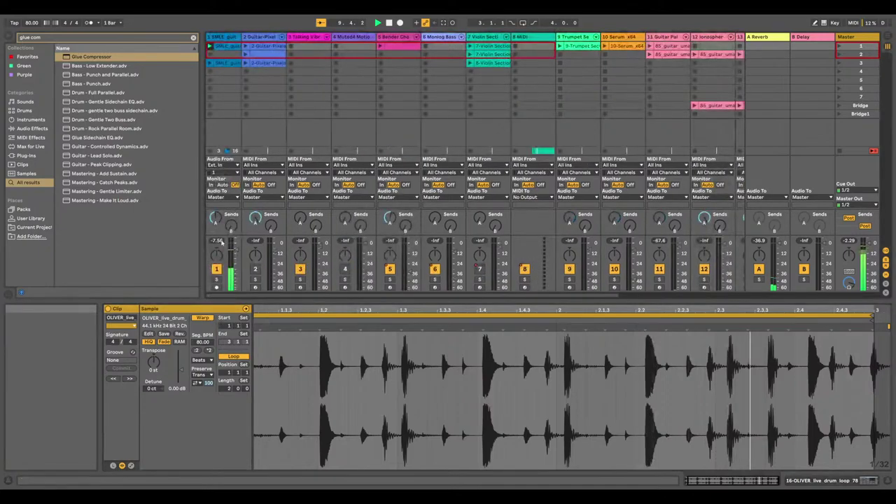
{"action": "left_click", "coordinate": [218, 38]}
{"action": "left_click", "coordinate": [203, 342]}
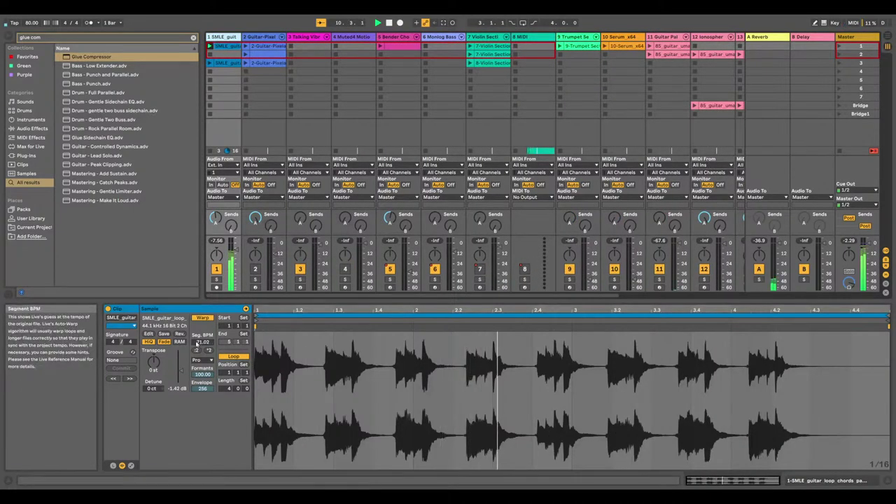
{"action": "type", "text": "88"}
{"action": "key", "text": "Return"}
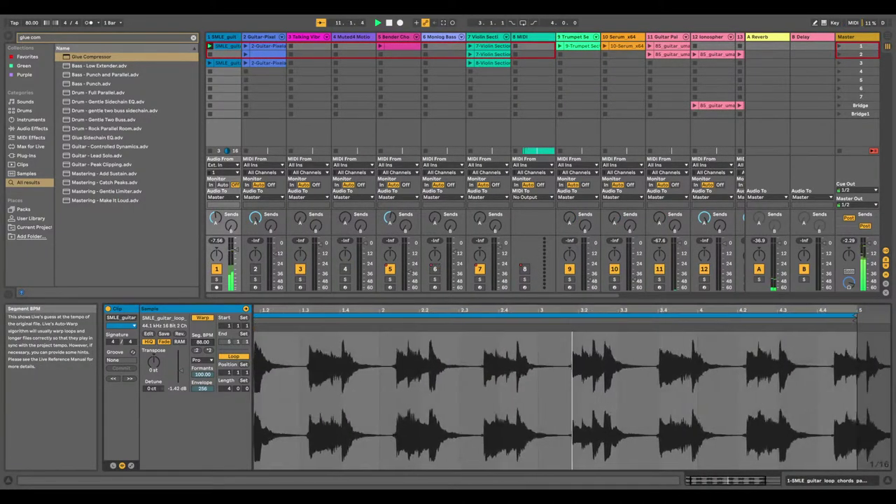
{"action": "key", "text": "Up"}
{"action": "left_click_drag", "start_coordinate": [203, 343], "coordinate": [204, 356]}
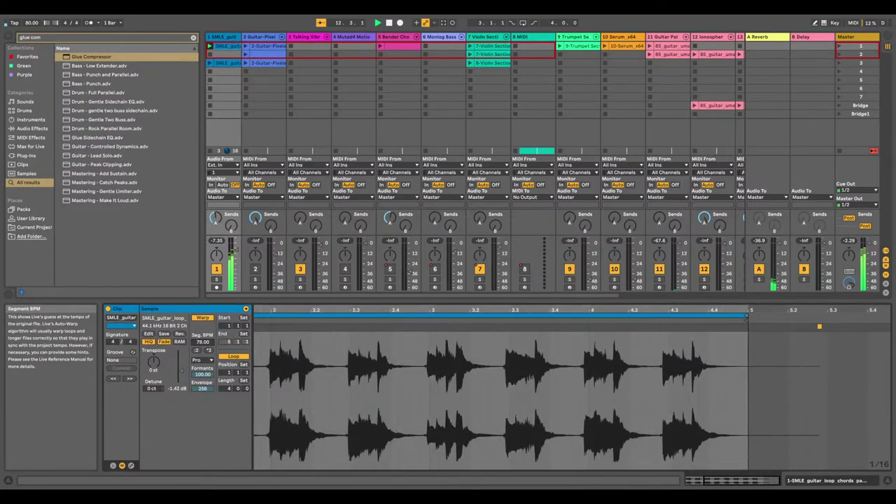
{"action": "key", "text": "Up"}
{"action": "key", "text": "Up"}
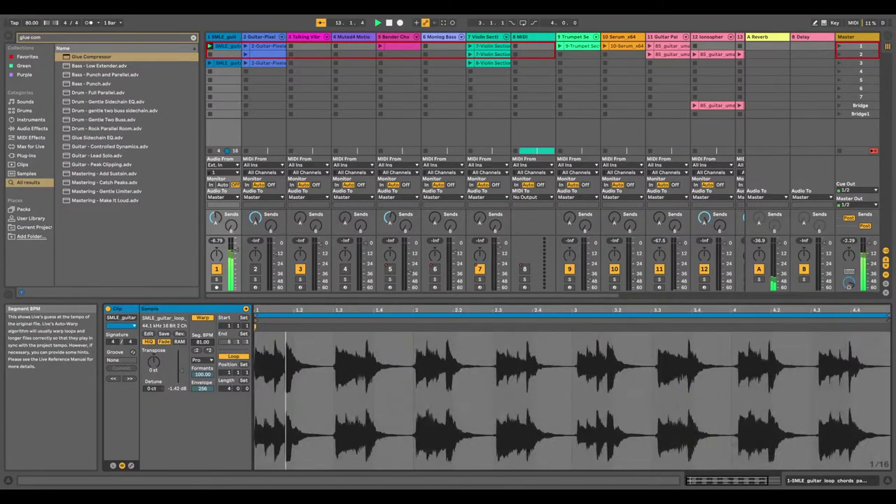
{"action": "key", "text": "Down"}
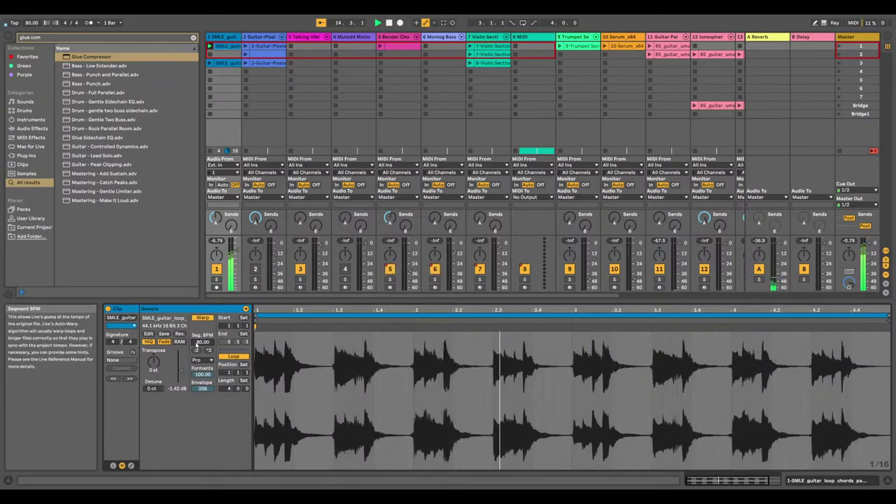
{"action": "left_click", "coordinate": [377, 23]}
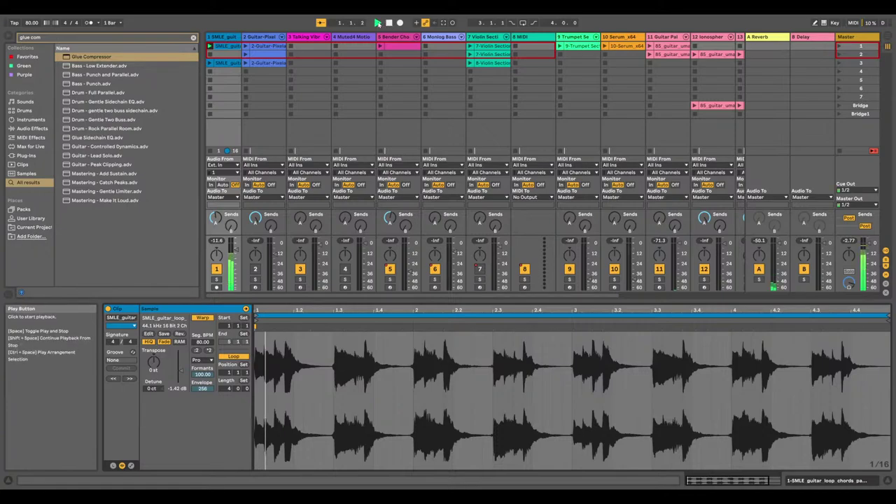
Try segment BPM values of 83.00, 74.00 and 87.00 on the guitar loop against the drums, and stop playback
{"action": "scroll", "coordinate": [560, 300], "scroll_direction": "right", "scroll_amount": 5}
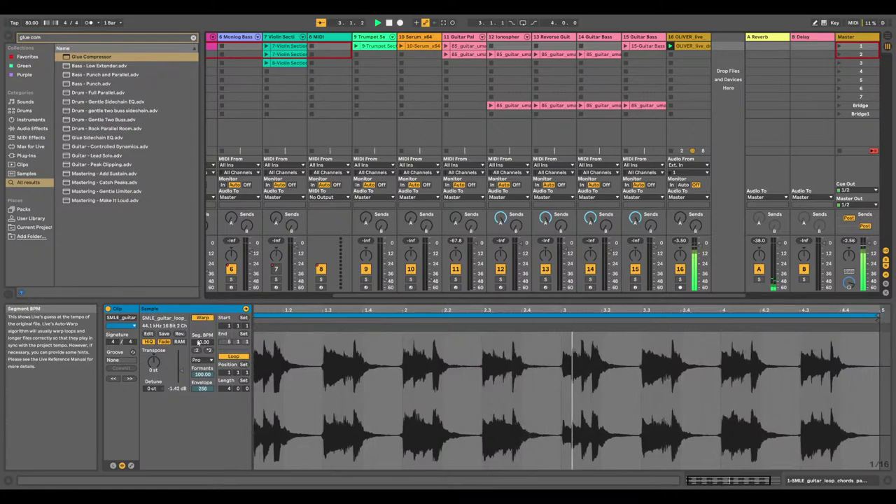
{"action": "left_click_drag", "start_coordinate": [202, 342], "coordinate": [203, 335]}
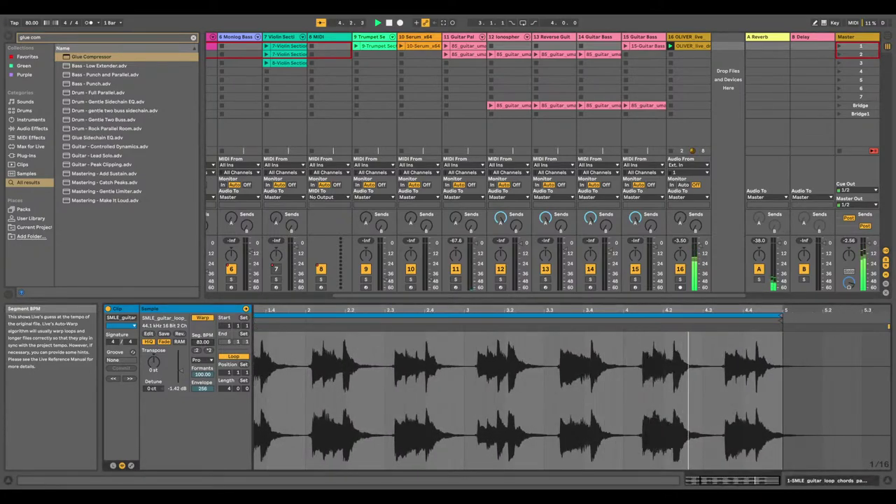
{"action": "left_click_drag", "start_coordinate": [203, 343], "coordinate": [202, 358]}
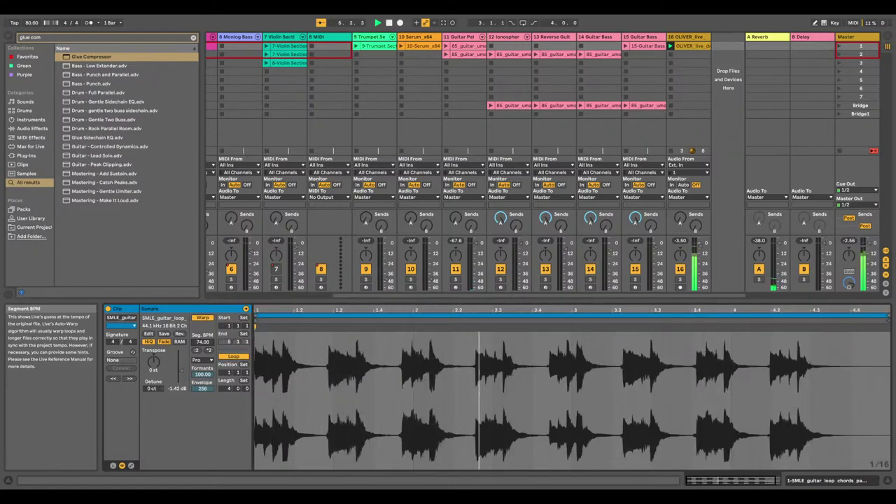
{"action": "left_click_drag", "start_coordinate": [202, 342], "coordinate": [202, 320]}
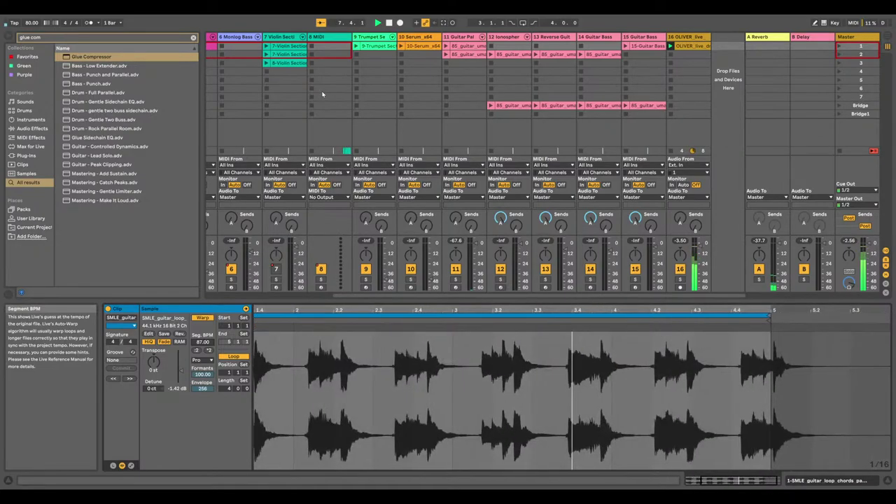
{"action": "left_click", "coordinate": [389, 23]}
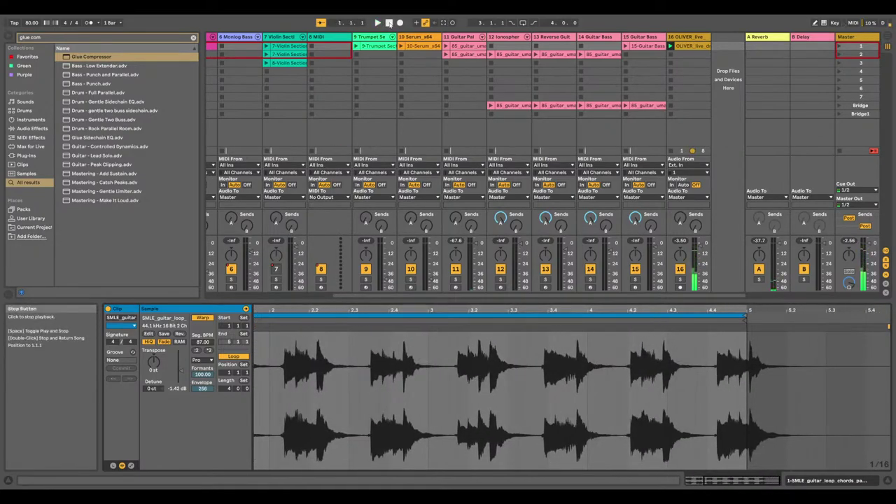
Return the guitar loop's segment BPM to 80.00 and start playback from the beginning
{"action": "mouse_move", "coordinate": [203, 342]}
{"action": "left_mouse_down"}
{"action": "mouse_move", "coordinate": [202, 357]}
{"action": "mouse_move", "coordinate": [203, 333]}
{"action": "mouse_move", "coordinate": [203, 341]}
{"action": "left_mouse_up"}
{"action": "type", "text": "79"}
{"action": "key", "text": "Return"}
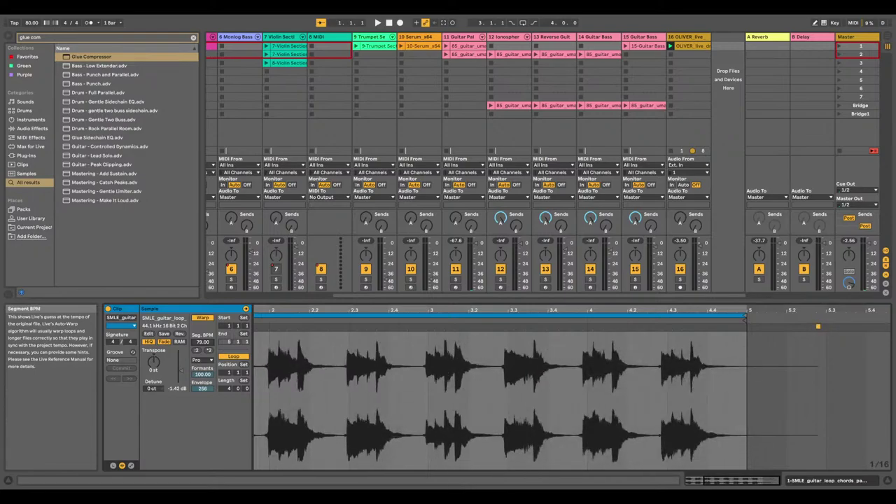
{"action": "left_click_drag", "start_coordinate": [202, 343], "coordinate": [203, 340]}
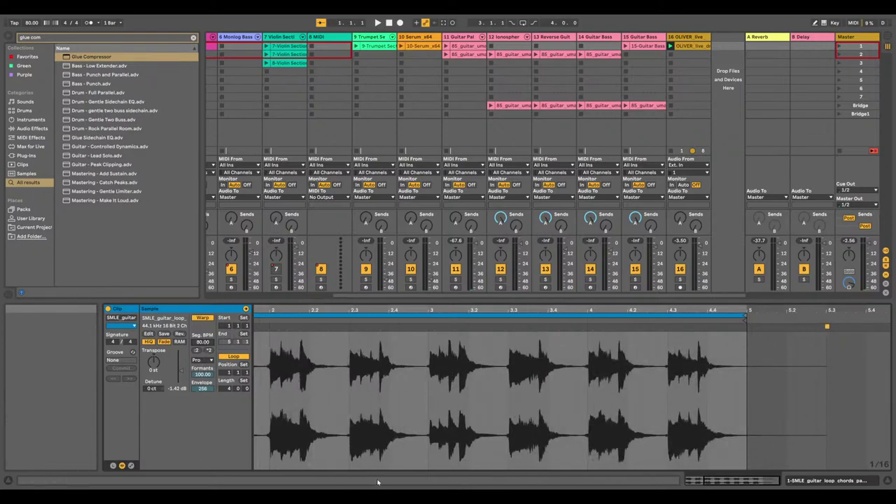
{"action": "left_click_drag", "start_coordinate": [300, 311], "coordinate": [444, 310]}
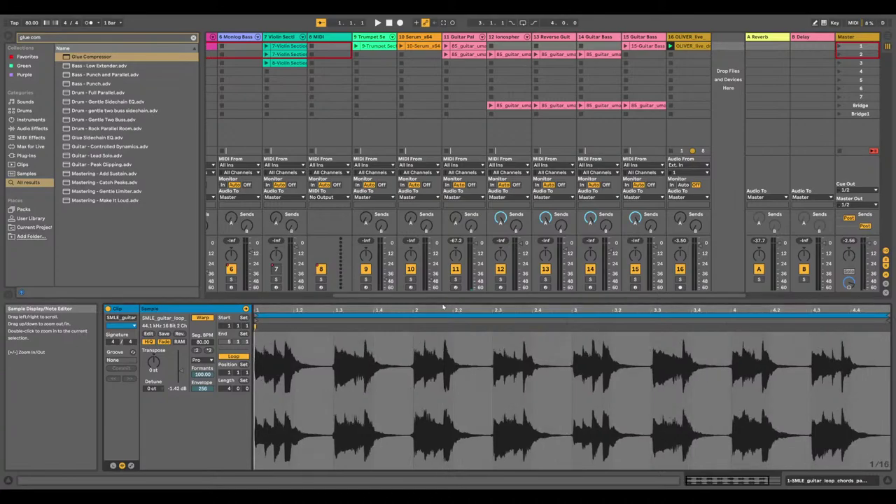
{"action": "left_click", "coordinate": [378, 23]}
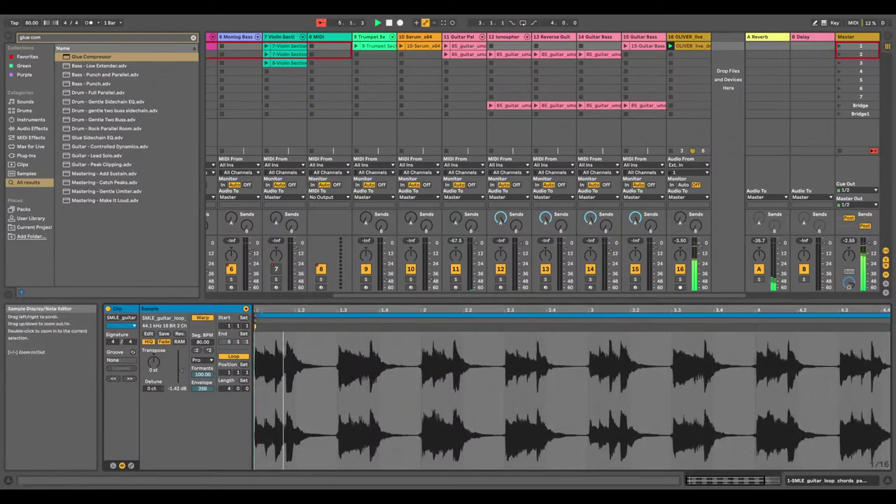
Set the guitar loop's sample display to a fixed 1/32 grid
{"action": "left_click_drag", "start_coordinate": [256, 328], "coordinate": [283, 327]}
{"action": "right_click", "coordinate": [284, 349]}
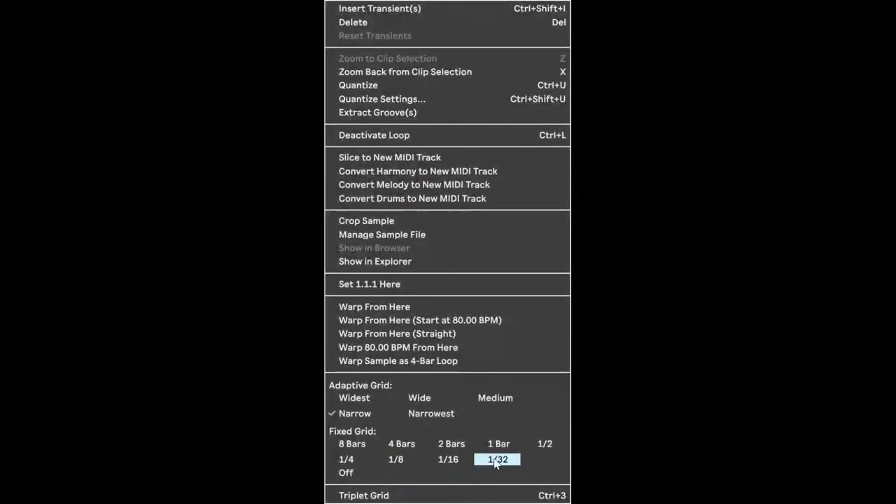
{"action": "left_click", "coordinate": [492, 464]}
Try shifting the guitar loop's first warp marker before the loop start, return it to 1.1.1, and restart playback
{"action": "left_click_drag", "start_coordinate": [284, 310], "coordinate": [348, 378]}
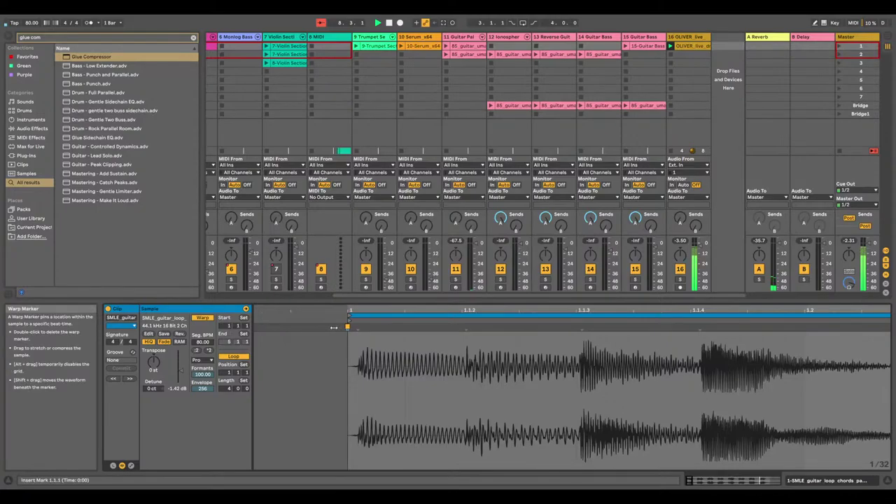
{"action": "left_click_drag", "start_coordinate": [334, 327], "coordinate": [298, 333]}
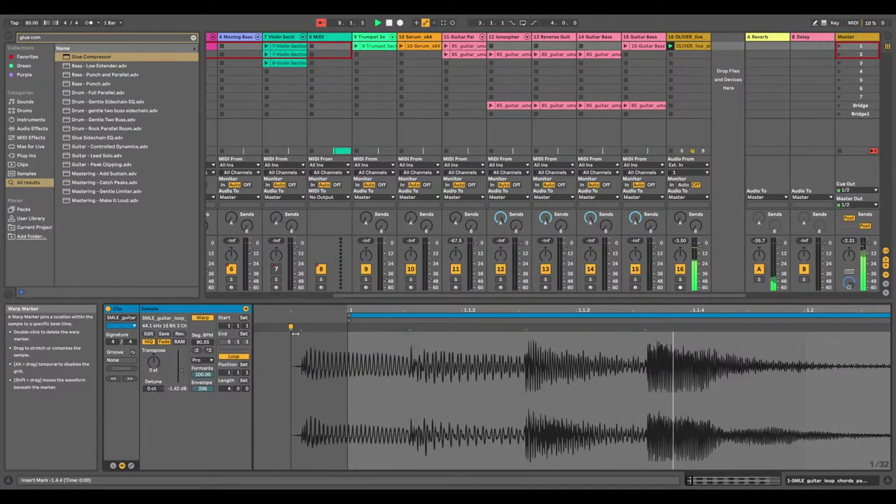
{"action": "left_click_drag", "start_coordinate": [296, 334], "coordinate": [341, 327]}
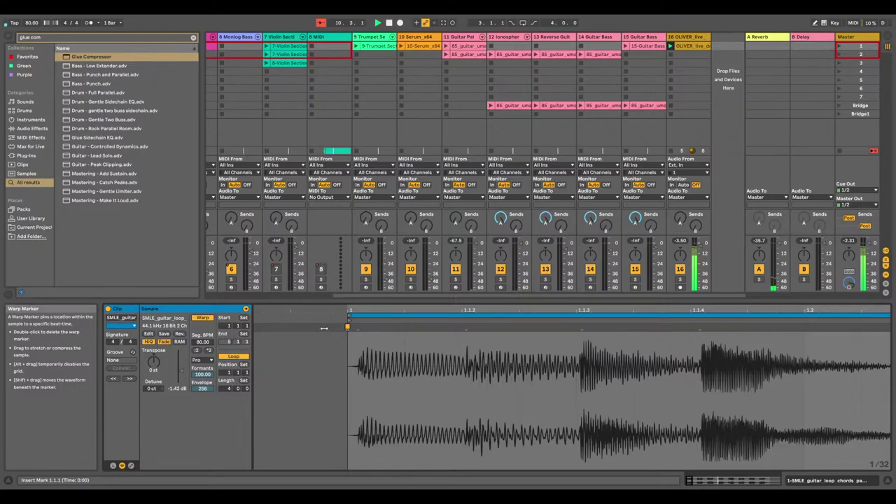
{"action": "left_click", "coordinate": [389, 23]}
{"action": "left_click", "coordinate": [378, 23]}
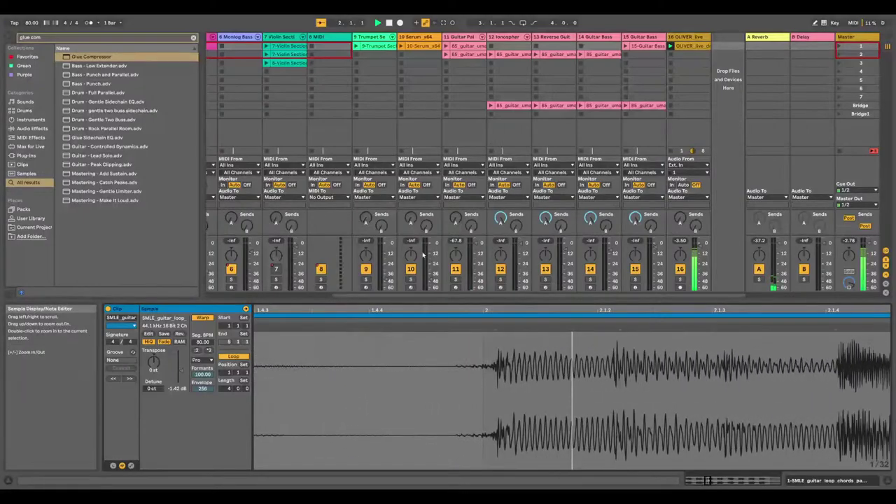
Try segment BPM values of 87.00, 77.00, 76.00 and 79.00 on the OLIVER drum loop, and settle on 78.00
{"action": "left_click", "coordinate": [694, 47]}
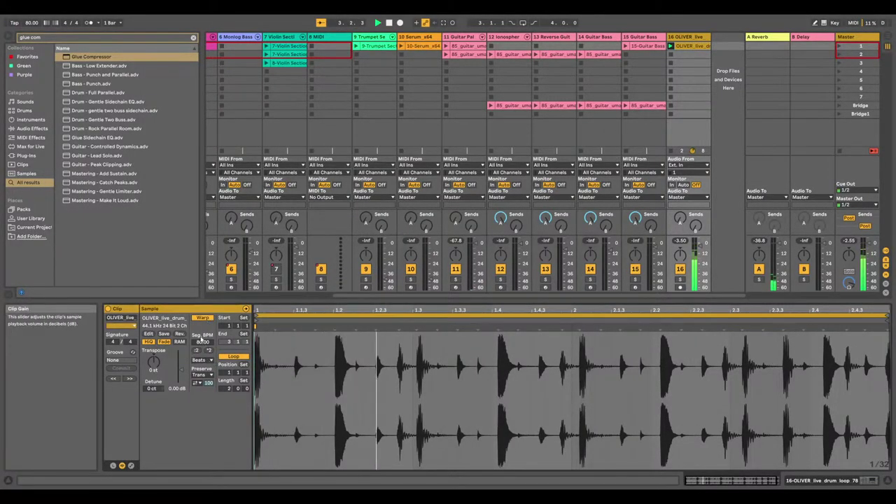
{"action": "left_click", "coordinate": [206, 375]}
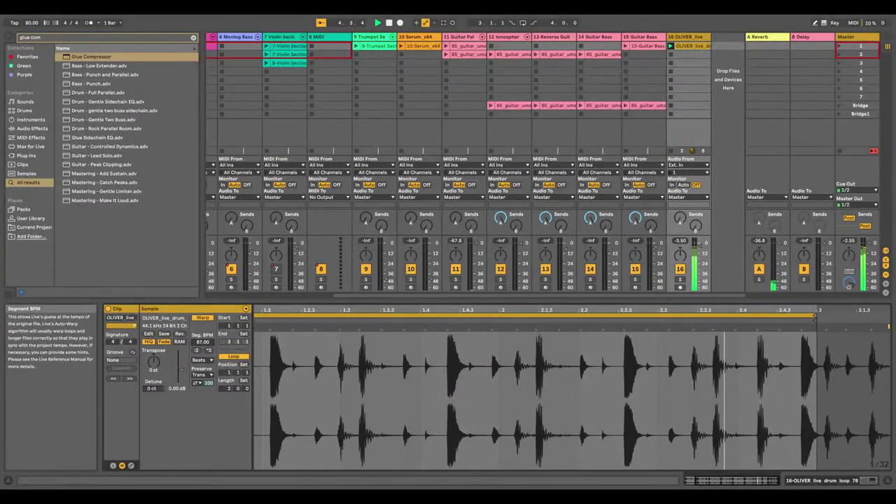
{"action": "left_click_drag", "start_coordinate": [202, 342], "coordinate": [203, 357]}
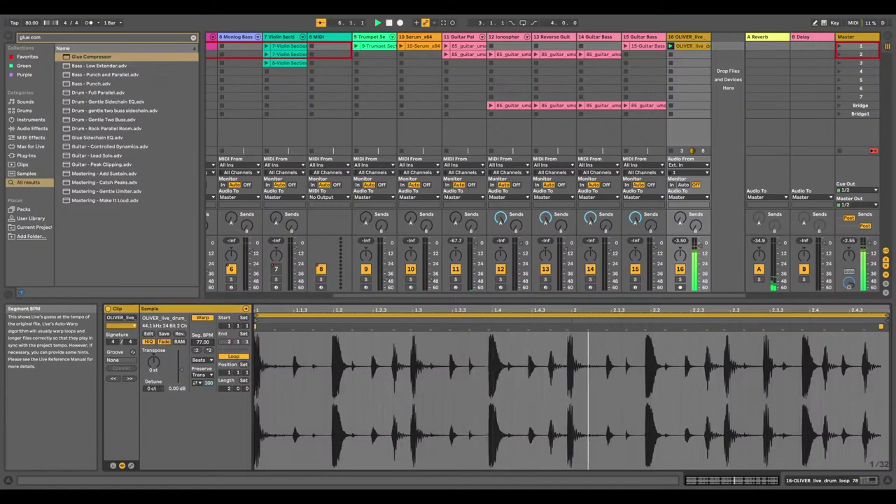
{"action": "left_click_drag", "start_coordinate": [202, 342], "coordinate": [203, 344]}
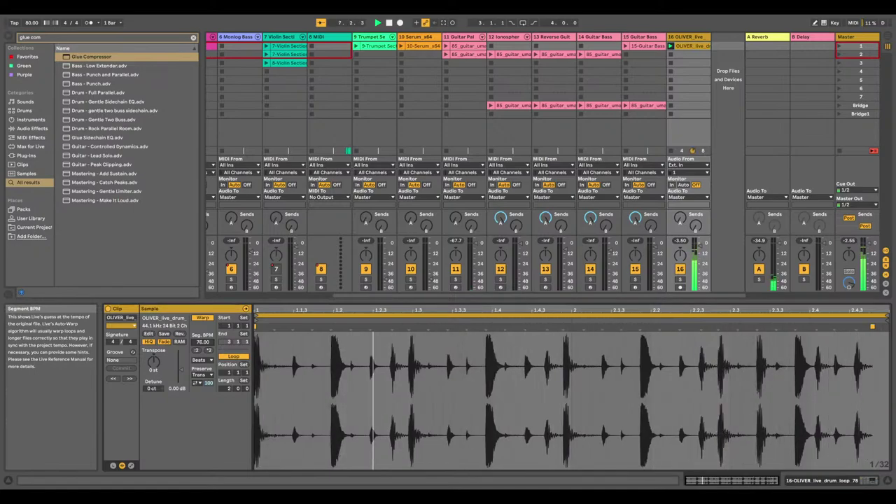
{"action": "left_click_drag", "start_coordinate": [202, 342], "coordinate": [202, 335]}
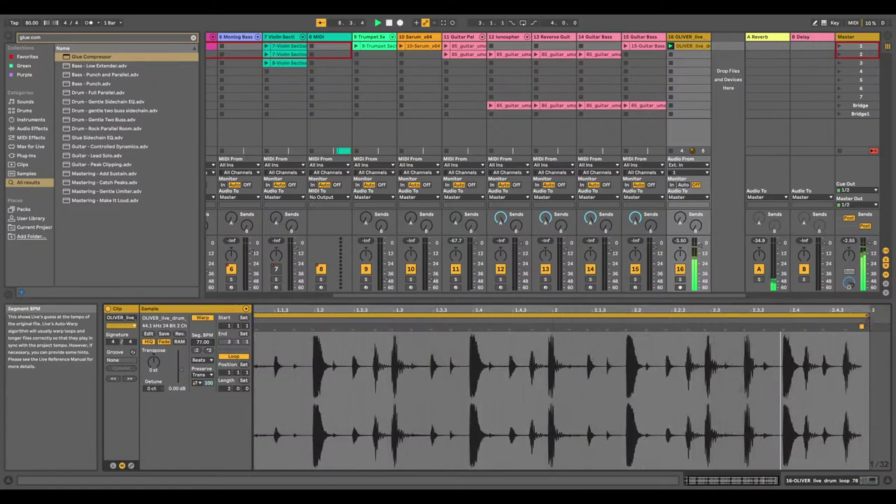
{"action": "key", "text": "Down"}
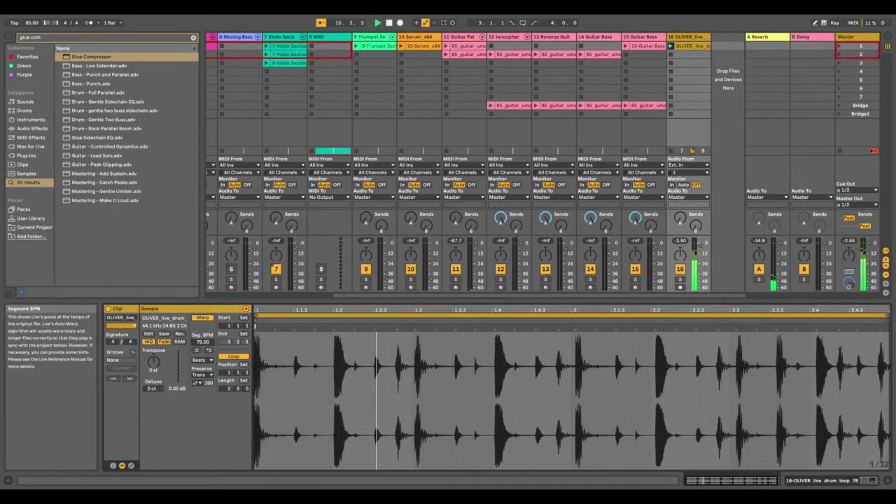
{"action": "mouse_move", "coordinate": [202, 342]}
{"action": "left_mouse_down"}
{"action": "mouse_move", "coordinate": [202, 351]}
{"action": "mouse_move", "coordinate": [203, 343]}
{"action": "left_mouse_up"}
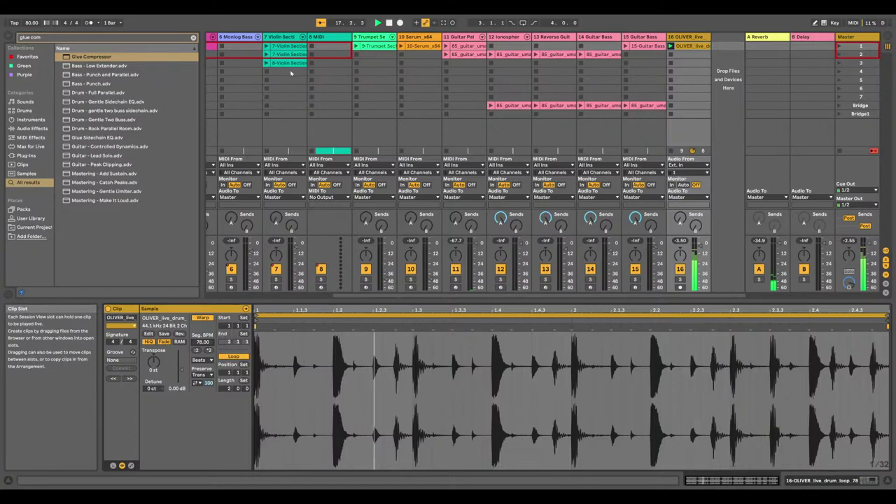
Launch the first Guitar-Pixelated clip on track 2 with its track activated, and restart playback from the beginning
{"action": "left_click_drag", "start_coordinate": [344, 298], "coordinate": [226, 299]}
{"action": "left_click", "coordinate": [235, 47]}
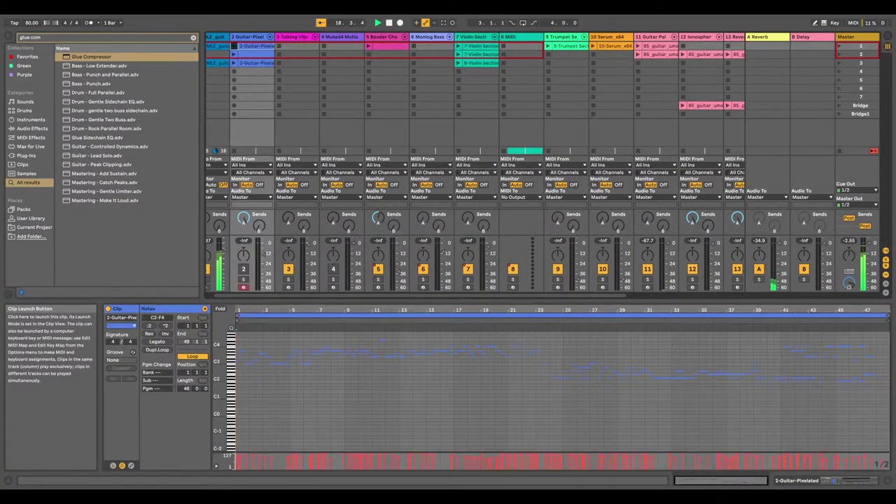
{"action": "left_click", "coordinate": [378, 23]}
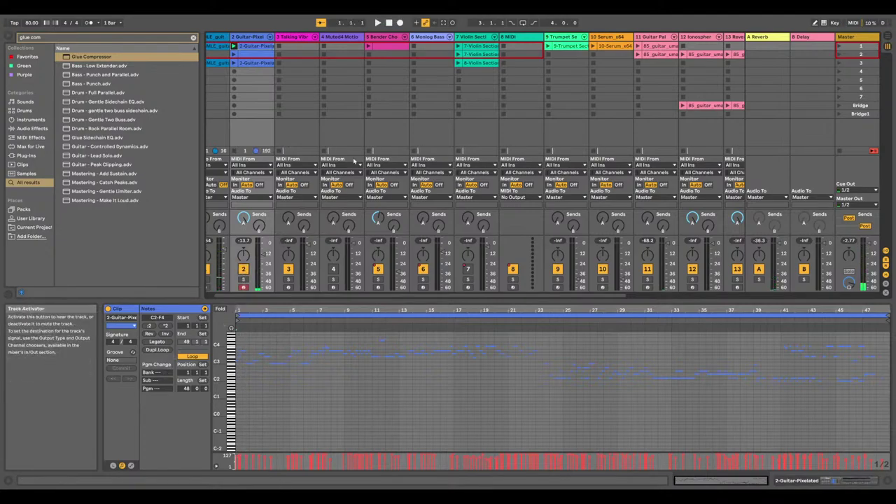
{"action": "left_click", "coordinate": [378, 22]}
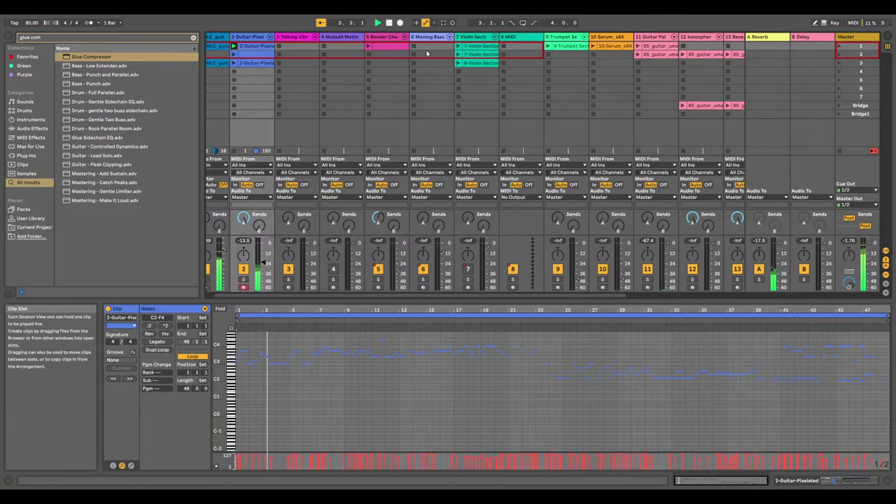
Launch the first violin section clip on track 7 with its track activated, and restart playback from the beginning
{"action": "left_click", "coordinate": [459, 46]}
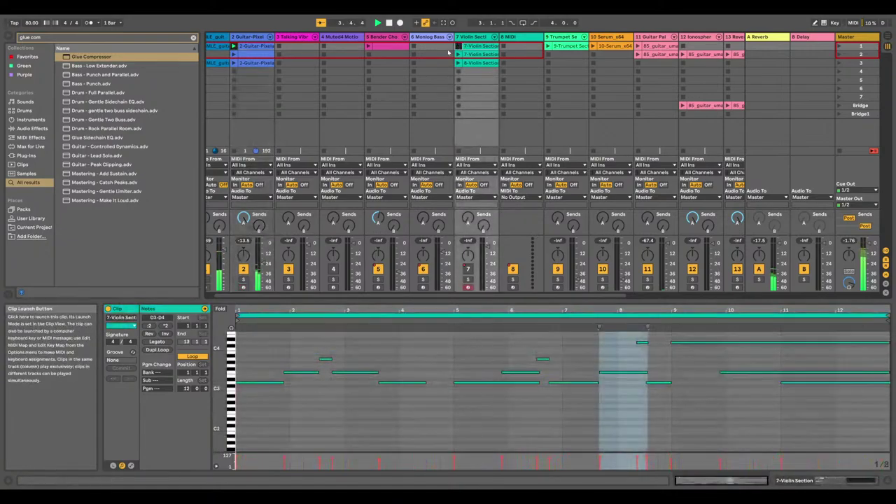
{"action": "scroll", "coordinate": [380, 298], "scroll_direction": "right", "scroll_amount": 2}
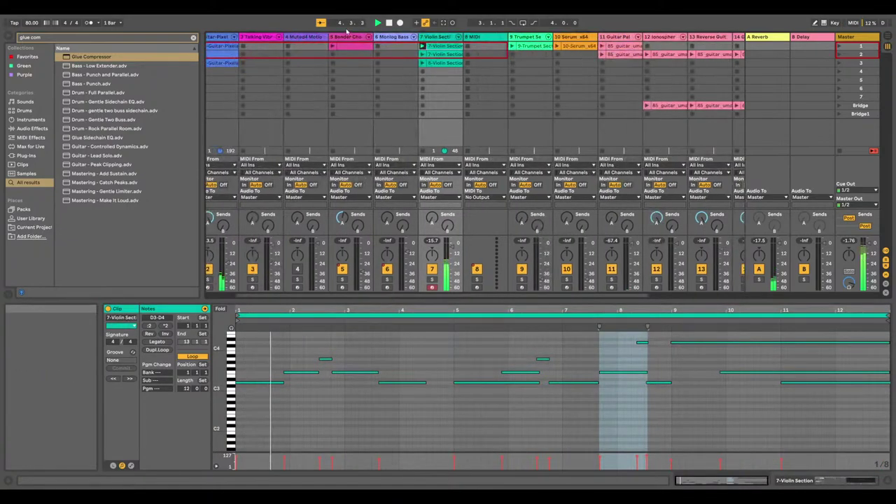
{"action": "left_click", "coordinate": [389, 24]}
{"action": "left_click", "coordinate": [379, 23]}
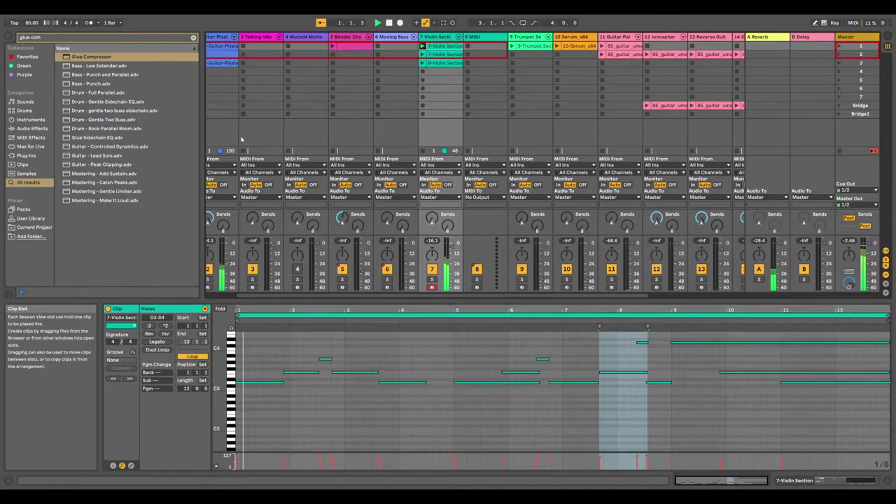
Align the violin clip's opening notes so the D3 meets the F3 at 2.1.1 and the A3 meets the second F3 at 3.1.1
{"action": "scroll", "coordinate": [232, 294], "scroll_direction": "left", "scroll_amount": 2}
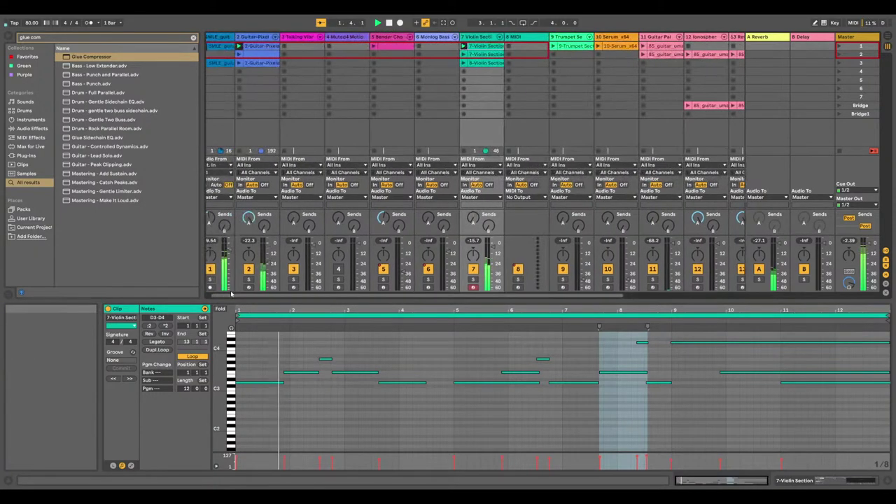
{"action": "left_click", "coordinate": [306, 372]}
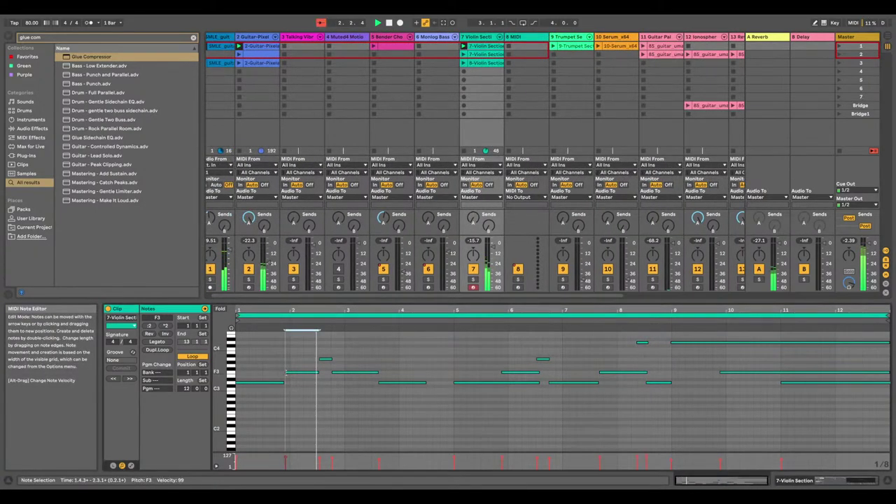
{"action": "left_click", "coordinate": [277, 383]}
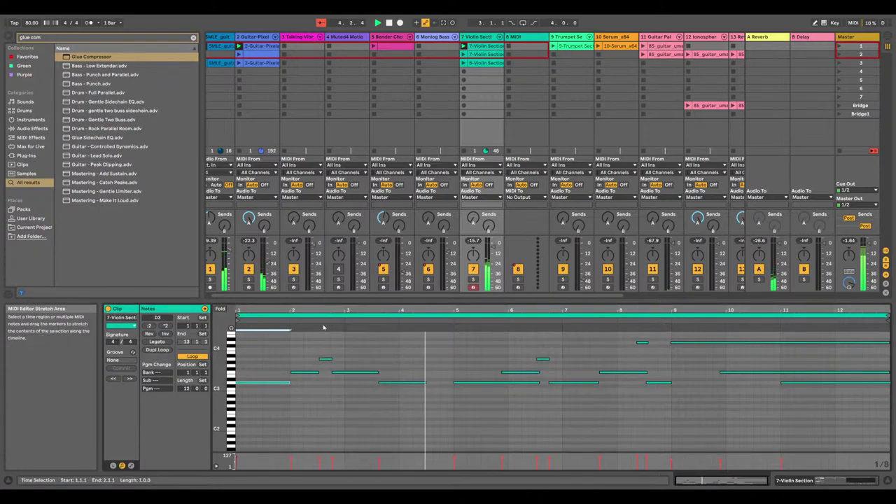
{"action": "left_click", "coordinate": [384, 408]}
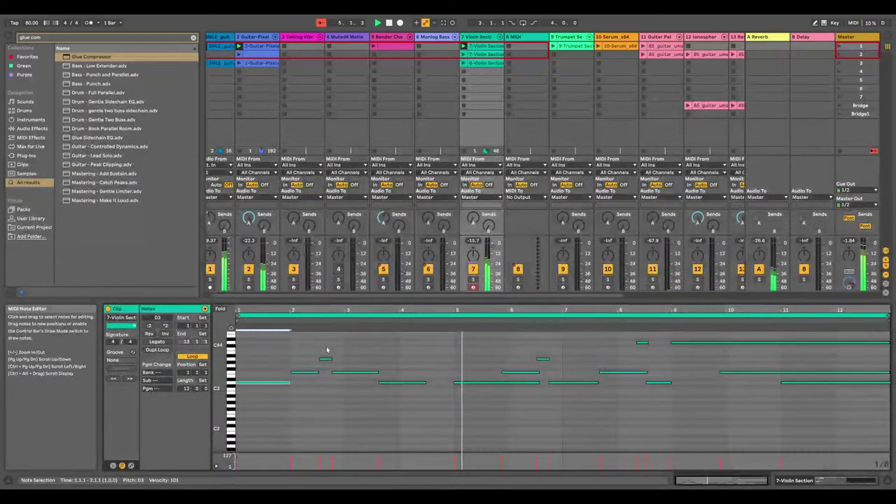
{"action": "left_click", "coordinate": [323, 361]}
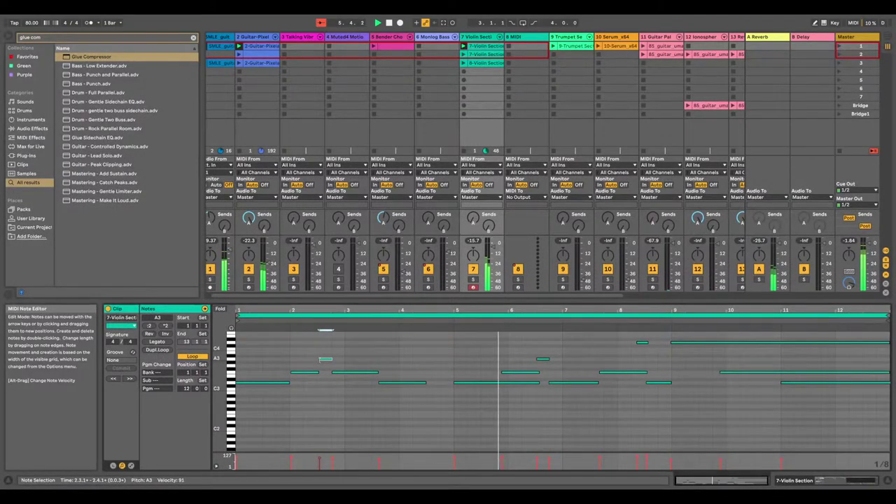
{"action": "left_click_drag", "start_coordinate": [332, 359], "coordinate": [345, 374]}
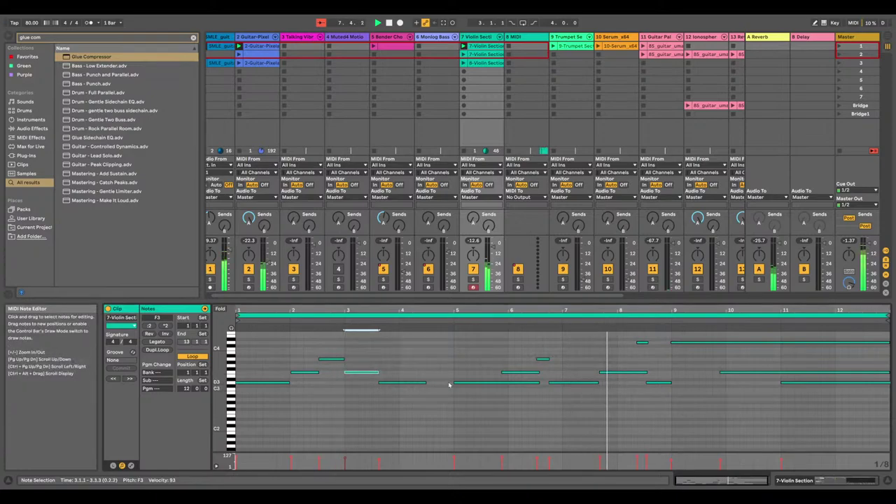
Delete the violin clip's second phrase, the notes from bar 5 up to the long chord at bar 9
{"action": "left_click_drag", "start_coordinate": [448, 395], "coordinate": [651, 343]}
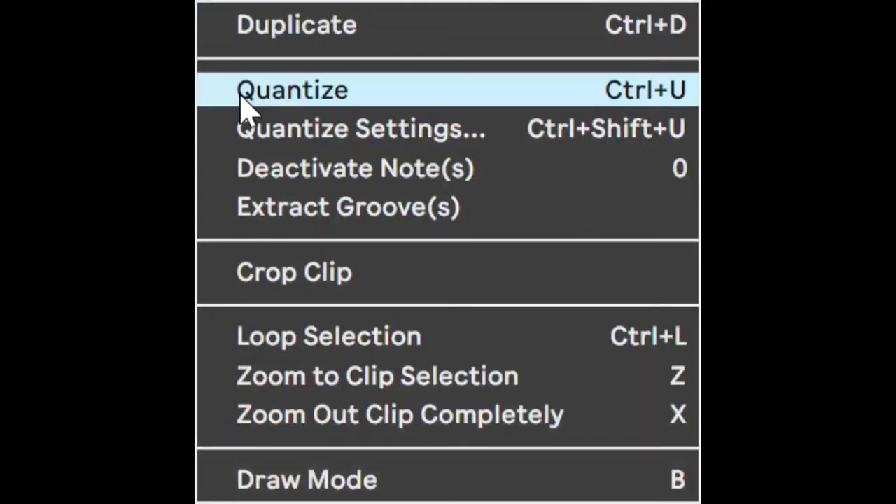
{"action": "left_click", "coordinate": [329, 113]}
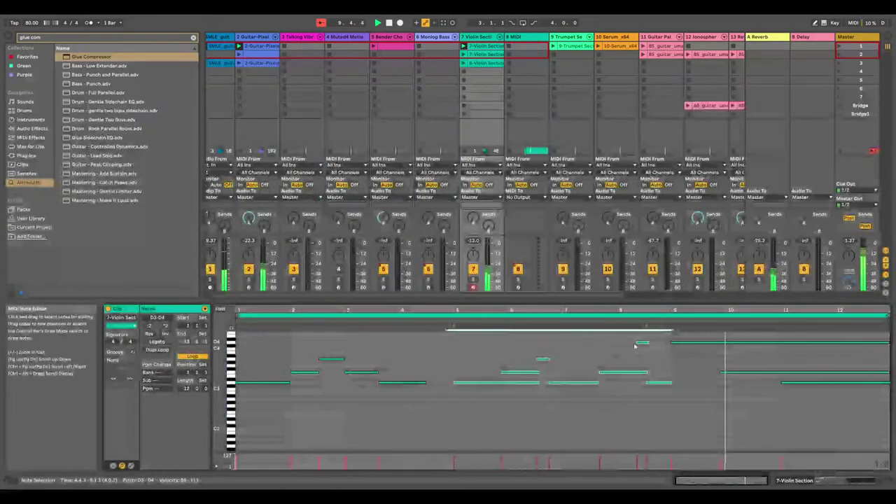
{"action": "key", "text": "Delete"}
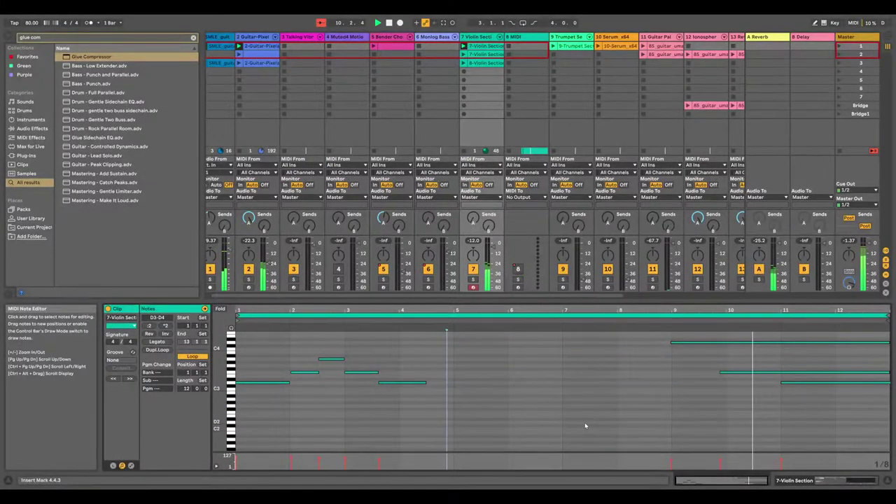
Duplicate the violin clip's opening five-note phrase and move the copy so it starts at bar 5
{"action": "left_click_drag", "start_coordinate": [696, 340], "coordinate": [789, 414]}
{"action": "left_click_drag", "start_coordinate": [428, 328], "coordinate": [236, 417]}
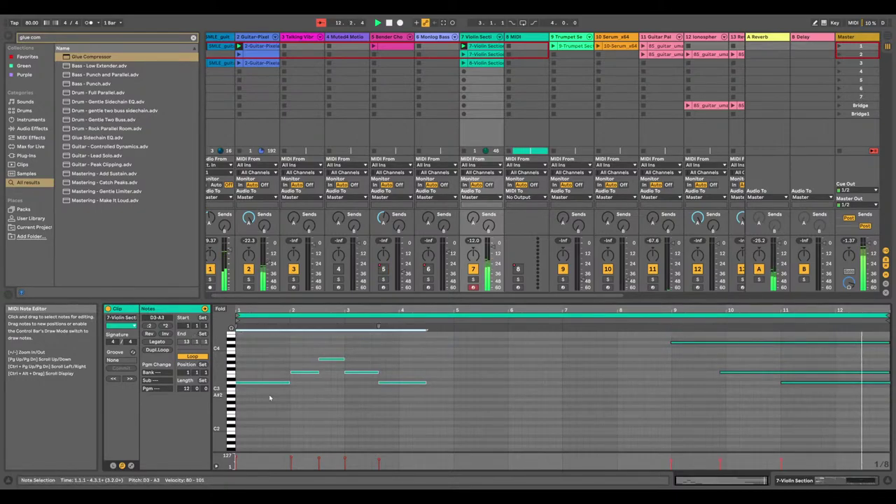
{"action": "key", "text": "ctrl+d"}
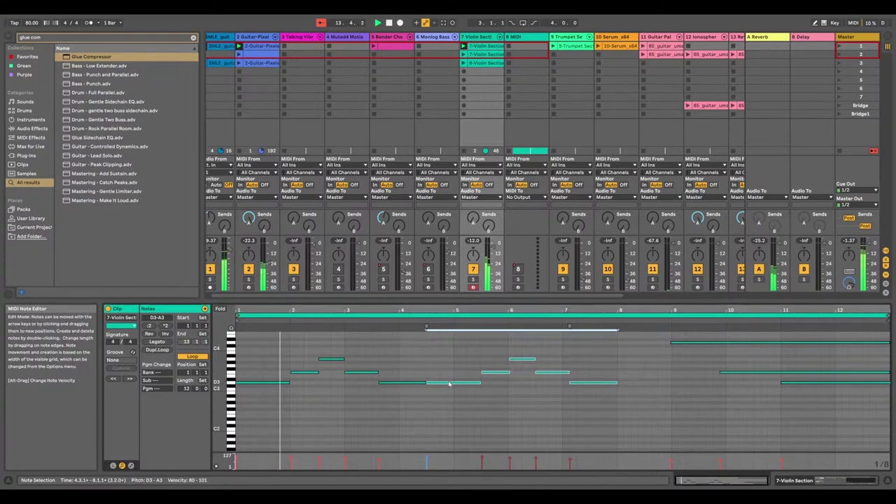
{"action": "left_click_drag", "start_coordinate": [450, 385], "coordinate": [480, 385]}
Align both phrase endings, extending the second F3 of each to bars 4 and 8, with one-bar closing D3 notes starting there
{"action": "left_click_drag", "start_coordinate": [425, 383], "coordinate": [454, 383]}
{"action": "left_click_drag", "start_coordinate": [379, 384], "coordinate": [405, 377]}
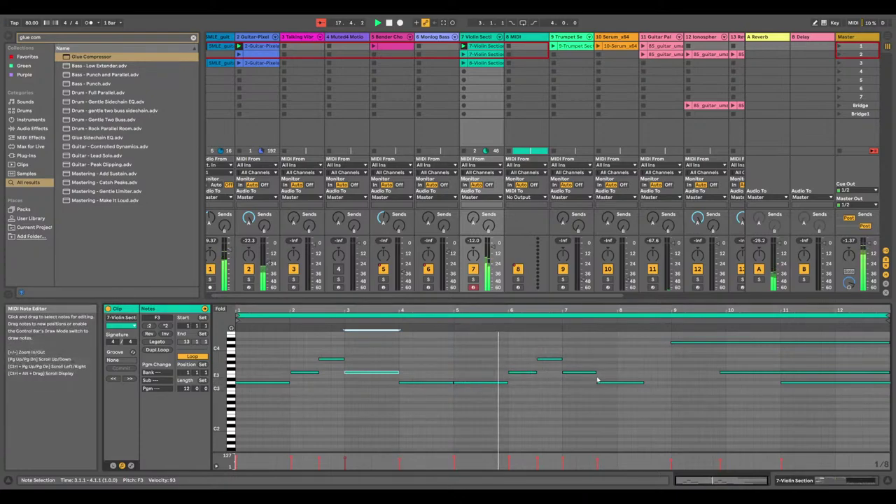
{"action": "left_click_drag", "start_coordinate": [595, 374], "coordinate": [629, 386]}
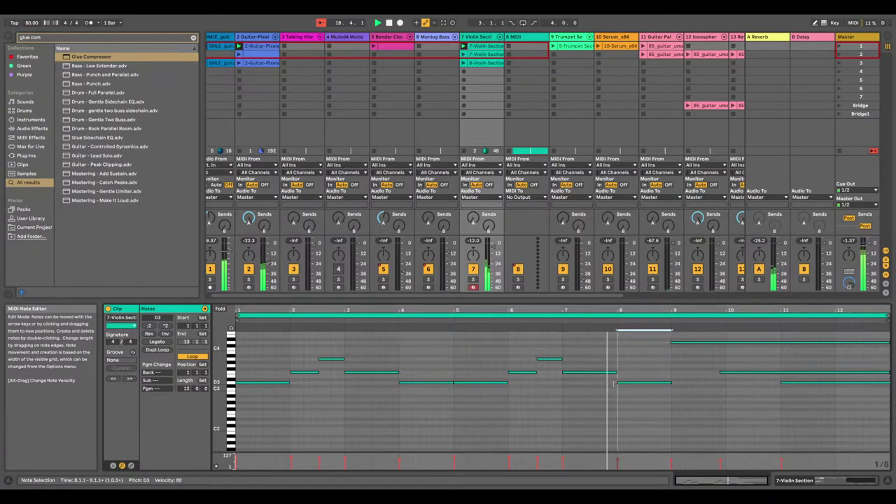
{"action": "left_click", "coordinate": [595, 389]}
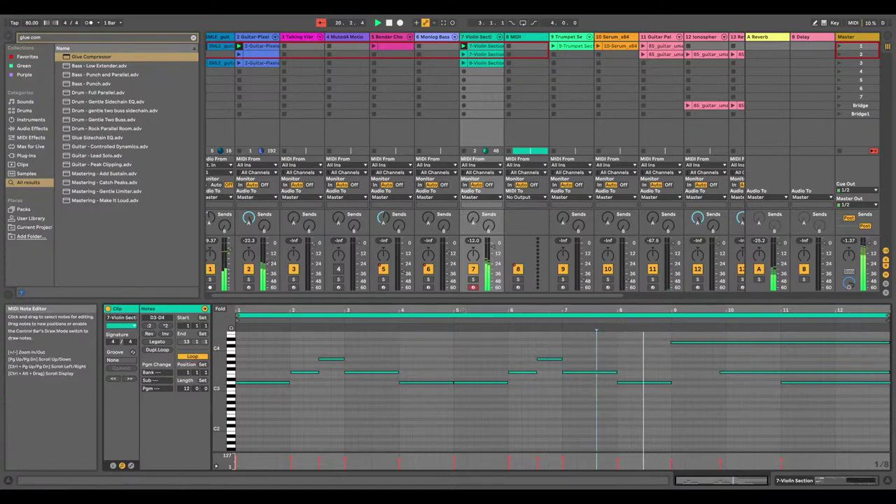
Examine the notes of the second violin section clip, and return to the A3 note in the first violin clip
{"action": "left_click", "coordinate": [496, 53]}
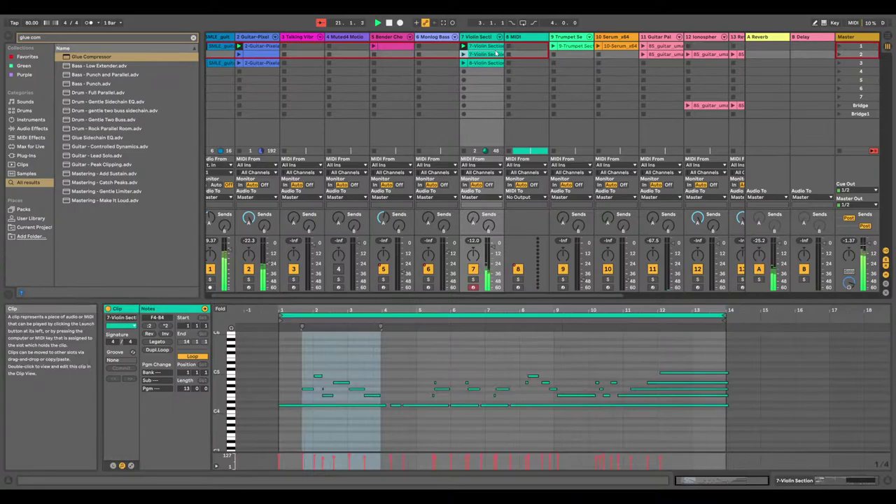
{"action": "right_click", "coordinate": [494, 55]}
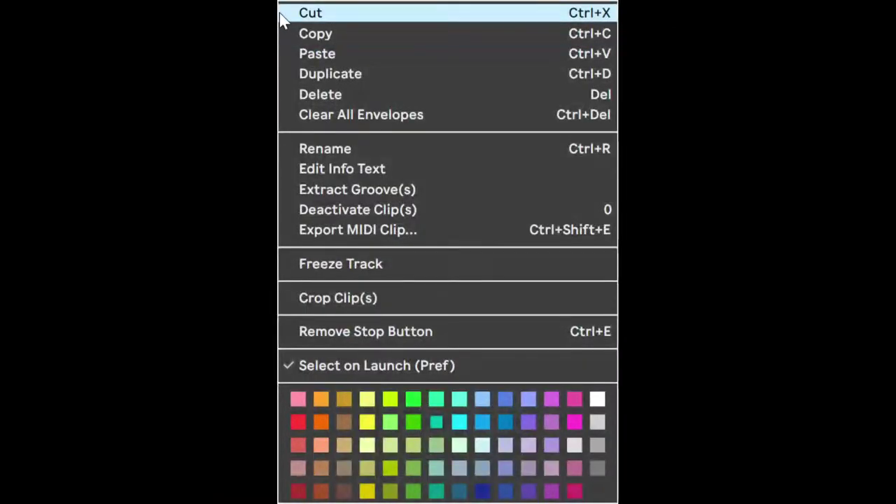
{"action": "left_click", "coordinate": [492, 56]}
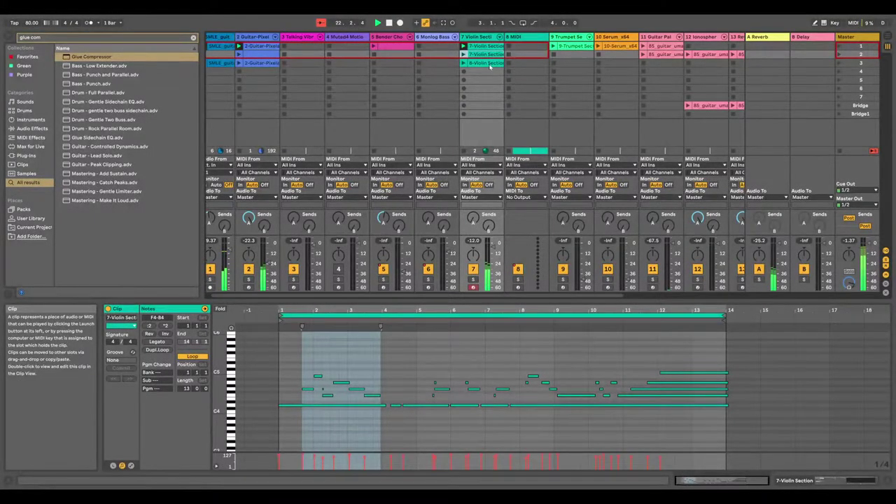
{"action": "left_click", "coordinate": [421, 352]}
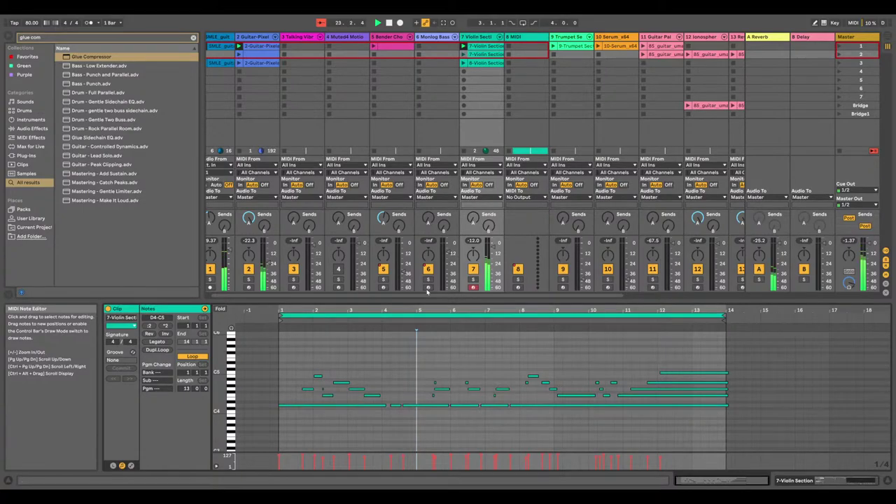
{"action": "left_click_drag", "start_coordinate": [420, 310], "coordinate": [422, 314]}
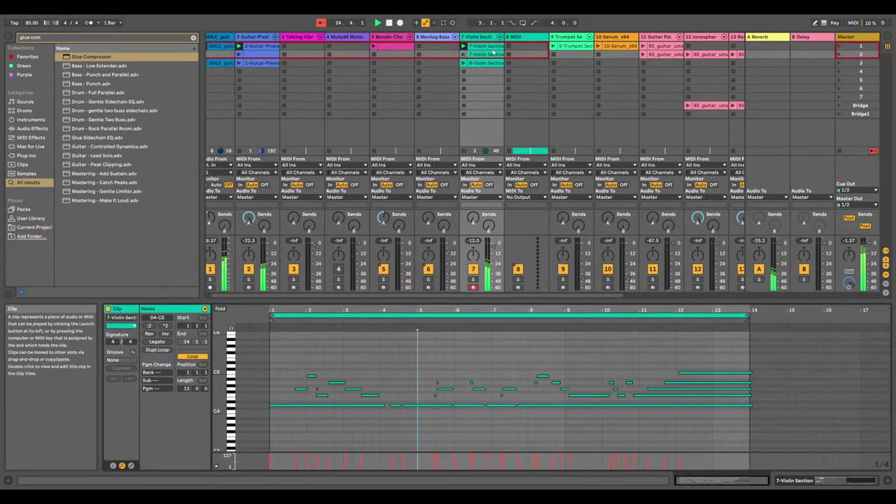
{"action": "left_click", "coordinate": [491, 47]}
{"action": "left_click", "coordinate": [496, 55]}
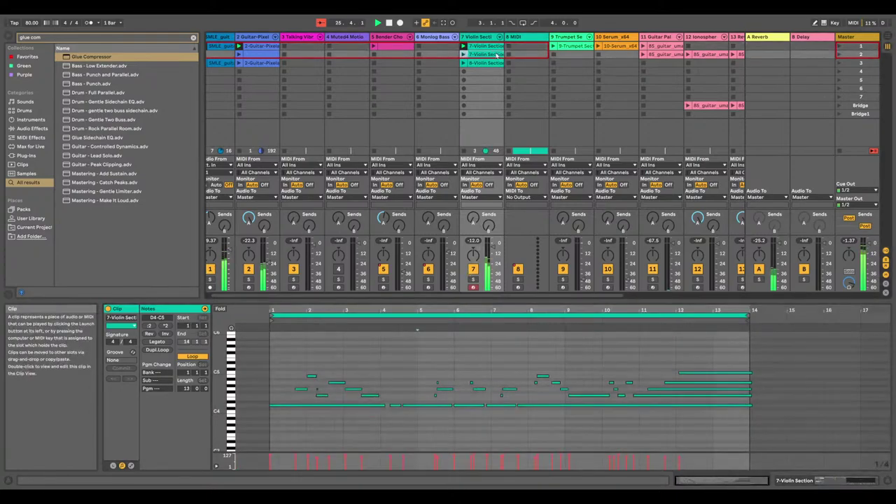
{"action": "left_click", "coordinate": [487, 46]}
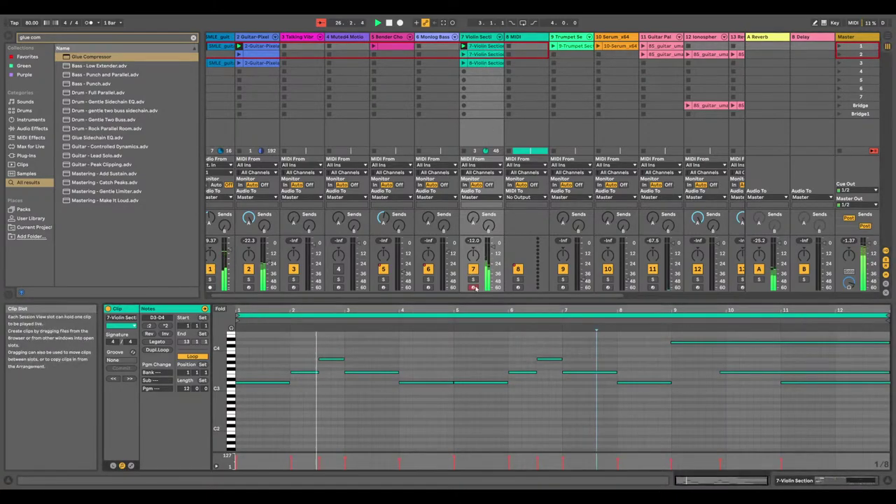
{"action": "left_click", "coordinate": [328, 360]}
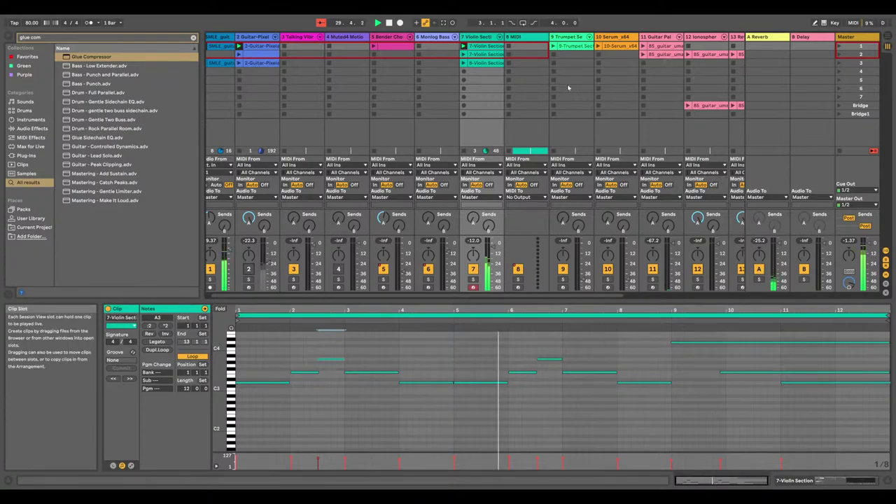
Launch the Trumpet Section and Bender Chord clips in scene 1 and set the Bender Chord track's volume to -13 dB
{"action": "left_click", "coordinate": [553, 49]}
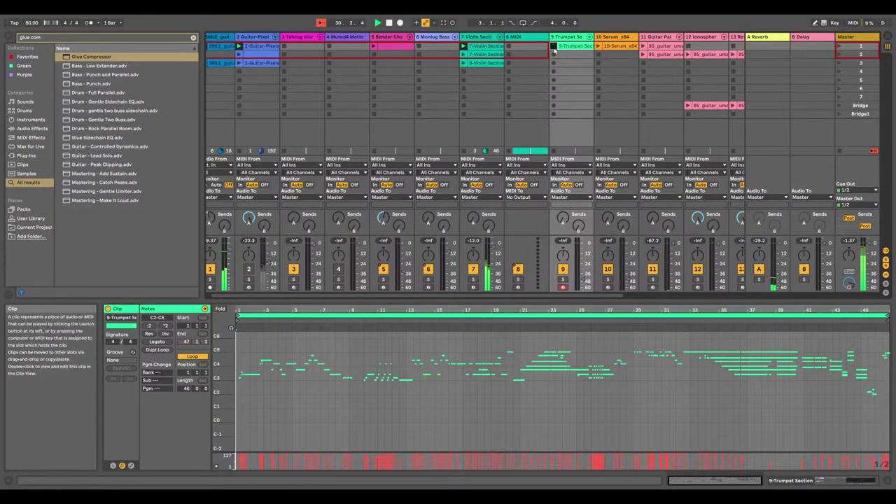
{"action": "left_click", "coordinate": [389, 24]}
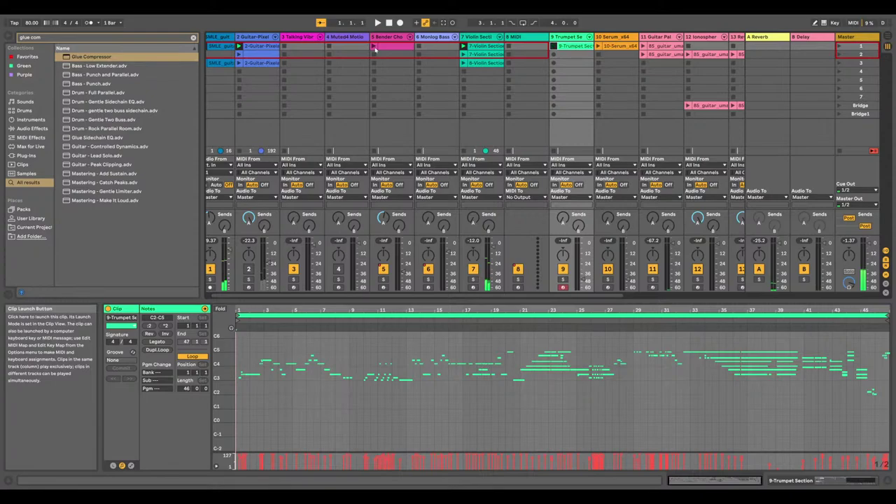
{"action": "left_click", "coordinate": [392, 46]}
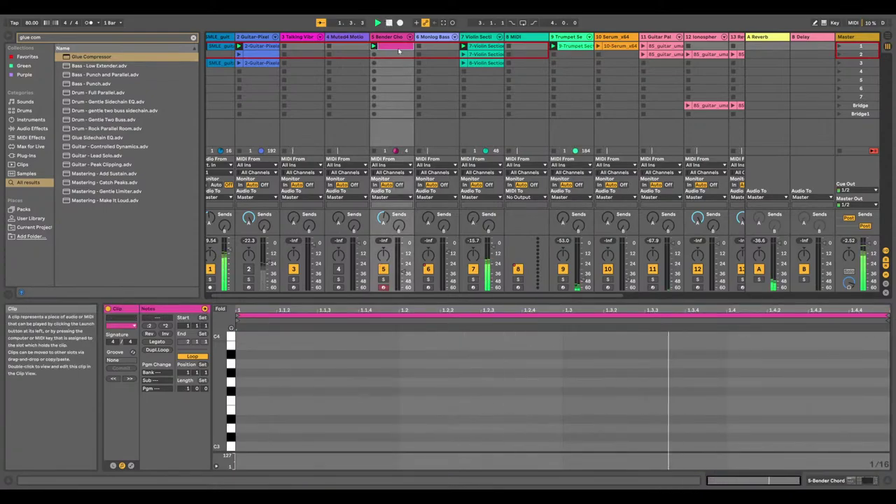
{"action": "left_click", "coordinate": [389, 39]}
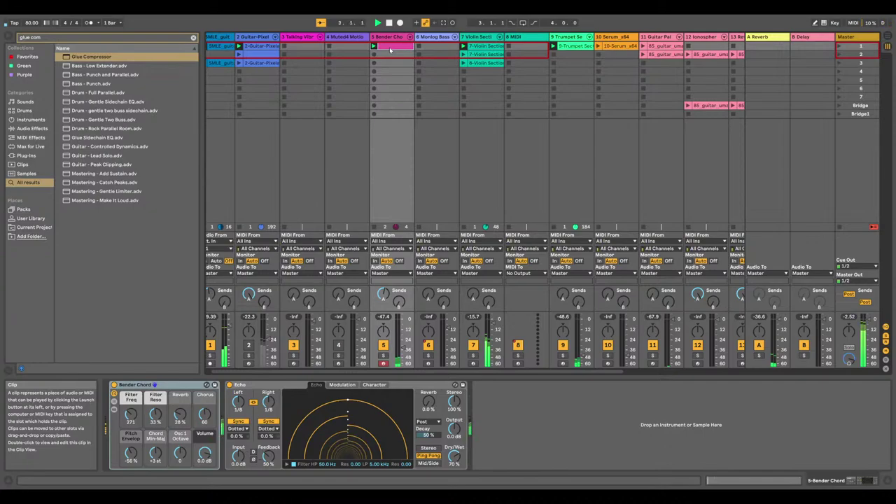
{"action": "left_click_drag", "start_coordinate": [406, 339], "coordinate": [404, 329]}
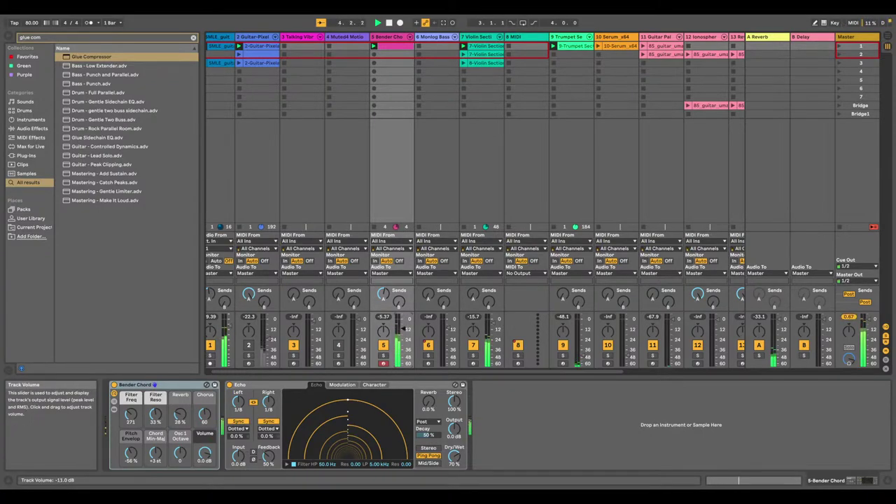
Delete the Bender Chord track and activate the Muted4 Motion Pad track
{"action": "right_click", "coordinate": [387, 37]}
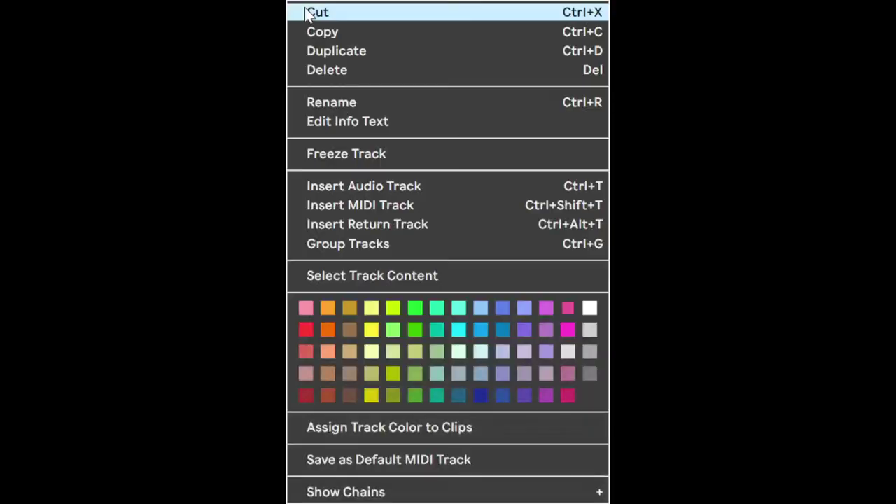
{"action": "left_click", "coordinate": [353, 66]}
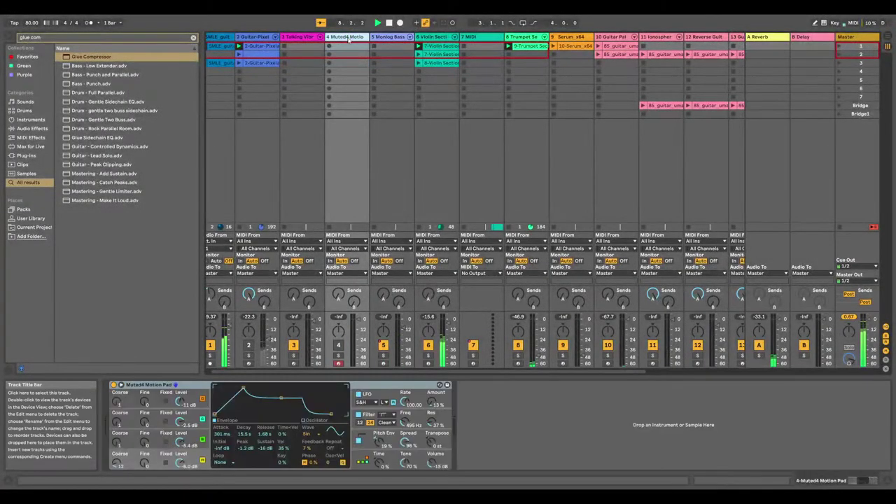
{"action": "left_click", "coordinate": [339, 344]}
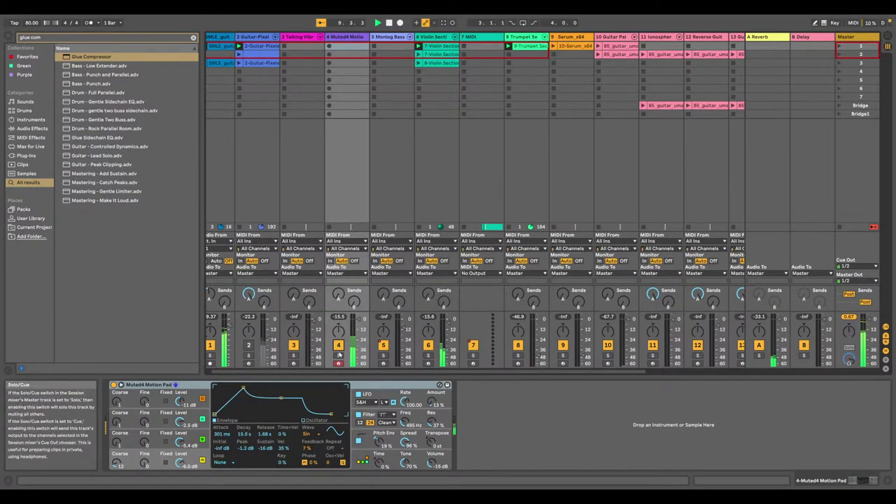
Switch the empty MIDI track and the bass track beside the motion pad off and back on during playback
{"action": "key", "text": "F7"}
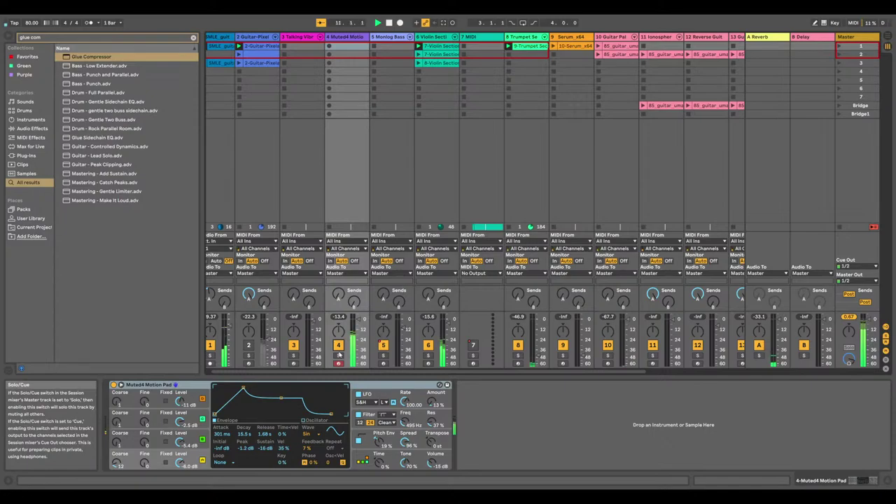
{"action": "key", "text": "F5"}
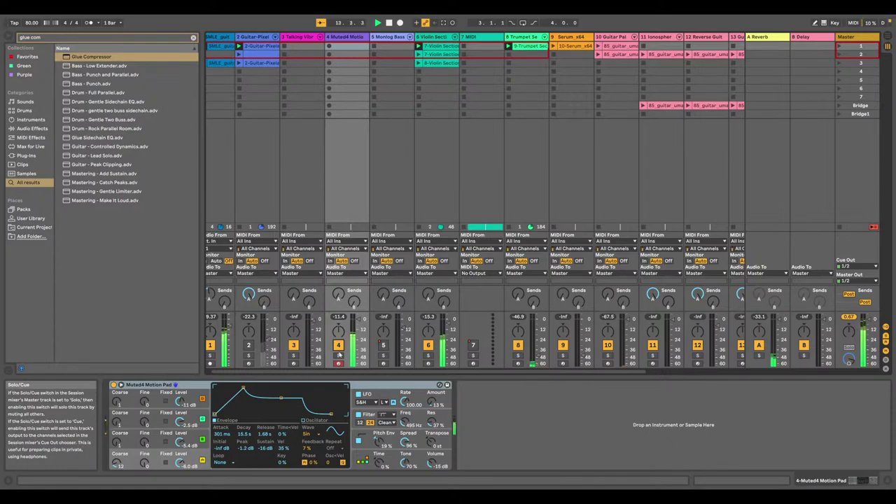
{"action": "key", "text": "F7"}
{"action": "key", "text": "F5"}
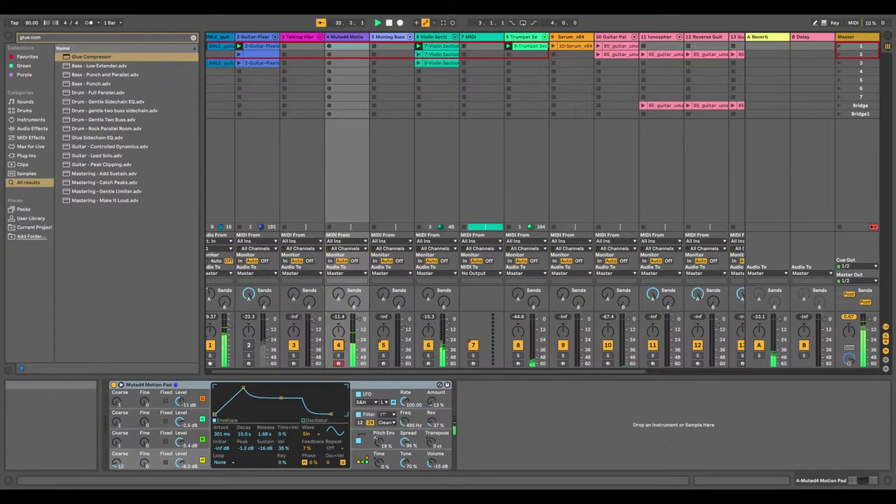
In the Arrangement, shorten the Violin Section 2 clip on the MIDI track so it ends at bar 33
{"action": "left_click", "coordinate": [888, 36]}
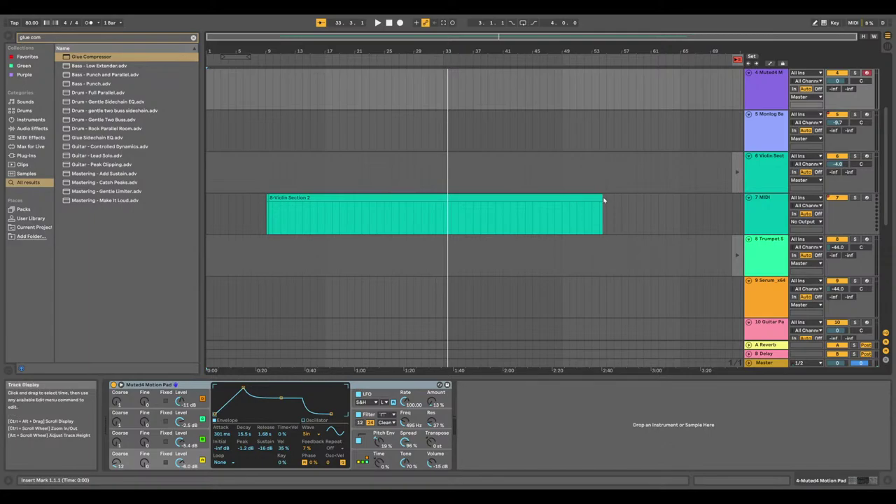
{"action": "left_click_drag", "start_coordinate": [604, 201], "coordinate": [444, 211]}
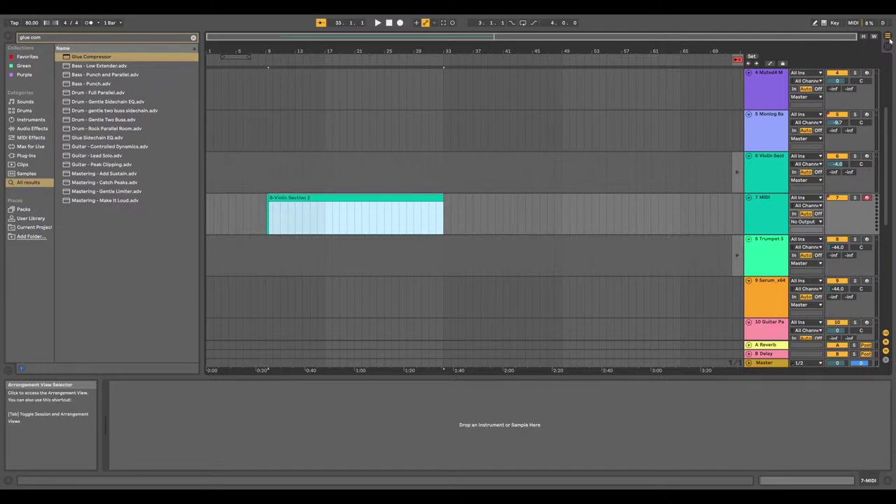
{"action": "left_click", "coordinate": [628, 214]}
Return all tracks to Arrangement playback and switch back to the Session view
{"action": "scroll", "coordinate": [660, 233], "scroll_direction": "up", "scroll_amount": 5}
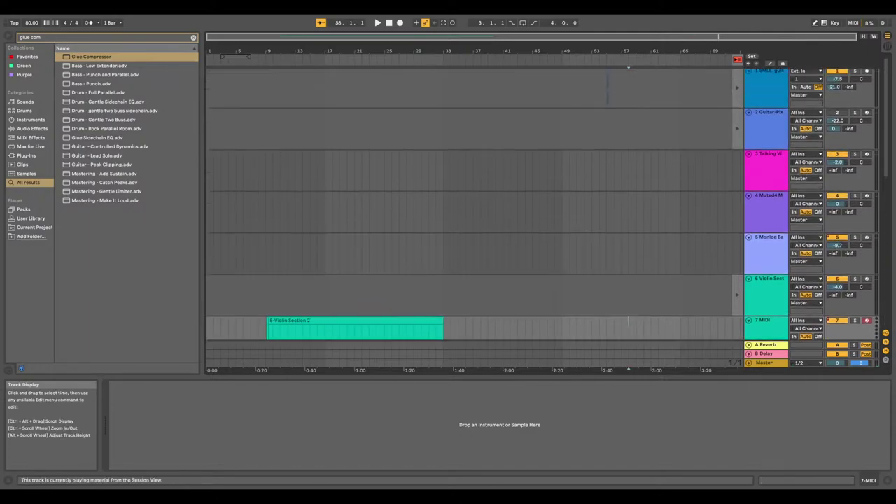
{"action": "left_click", "coordinate": [737, 59]}
{"action": "scroll", "coordinate": [630, 143], "scroll_direction": "up", "scroll_amount": 1}
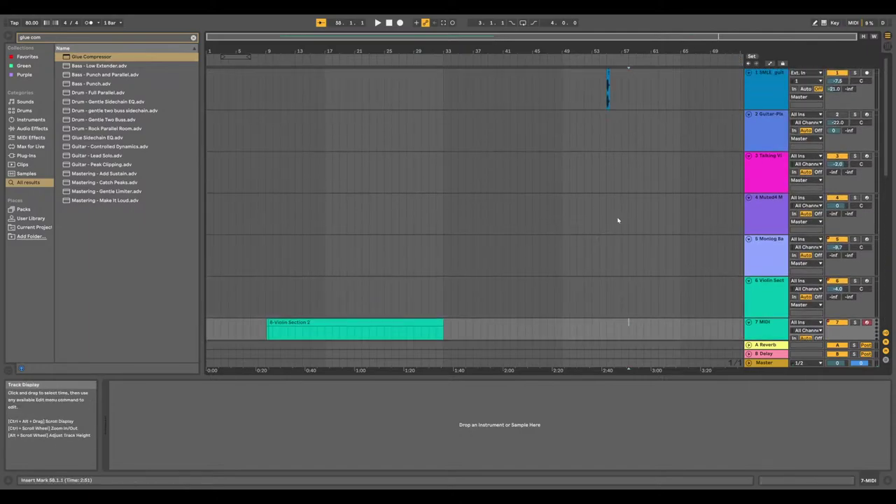
{"action": "key", "text": "Tab"}
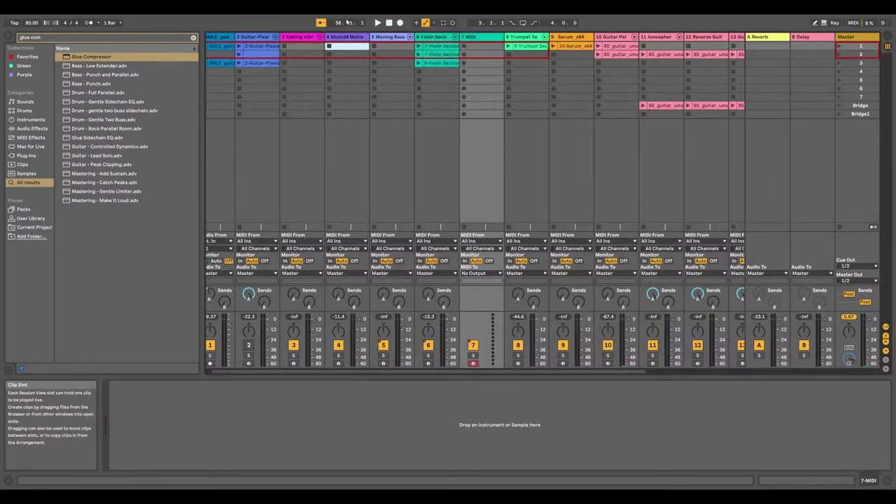
Reset the song position to bar 1 and turn on the metronome with the Muted4 Motion Pad track selected
{"action": "left_click", "coordinate": [390, 22]}
{"action": "left_click", "coordinate": [342, 40]}
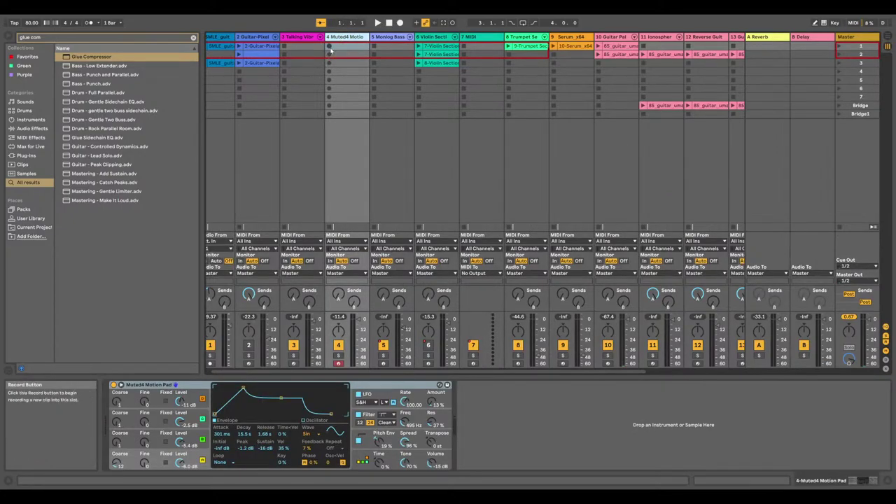
{"action": "left_click", "coordinate": [89, 23]}
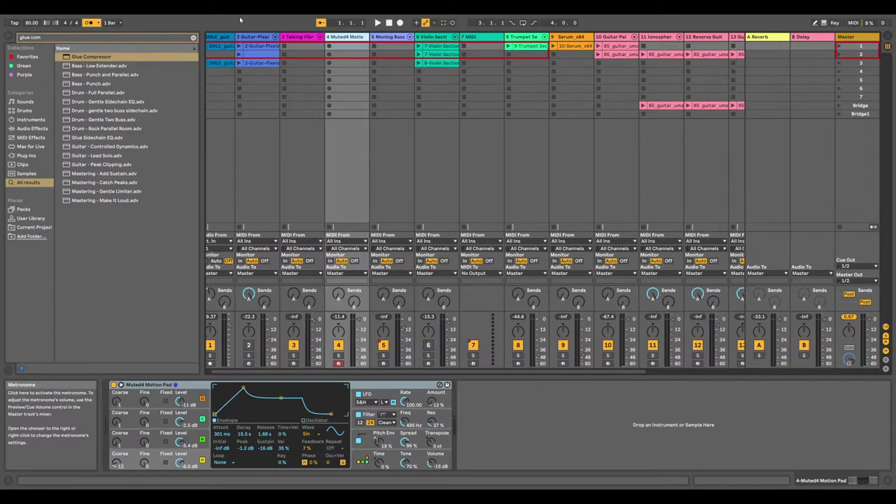
Record a new clip in the Muted4 Motion Pad track's first slot and play it back from the start
{"action": "left_click", "coordinate": [328, 46]}
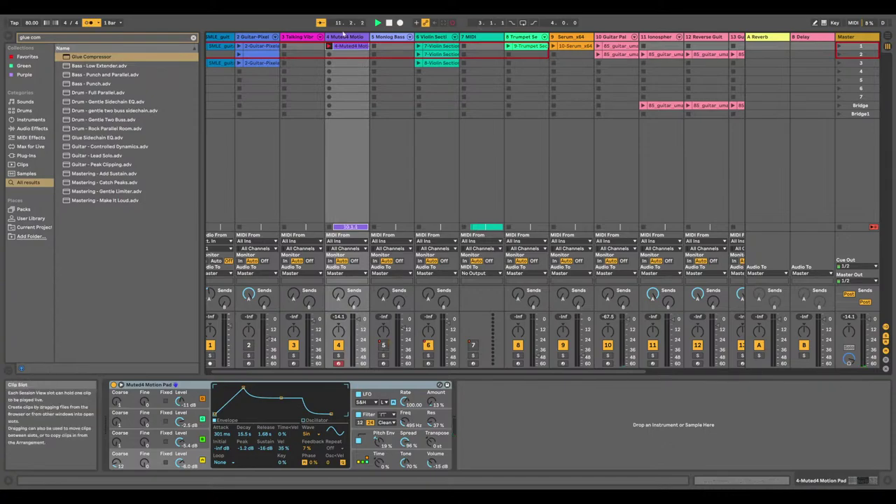
{"action": "double_click", "coordinate": [389, 26]}
{"action": "left_click", "coordinate": [378, 23]}
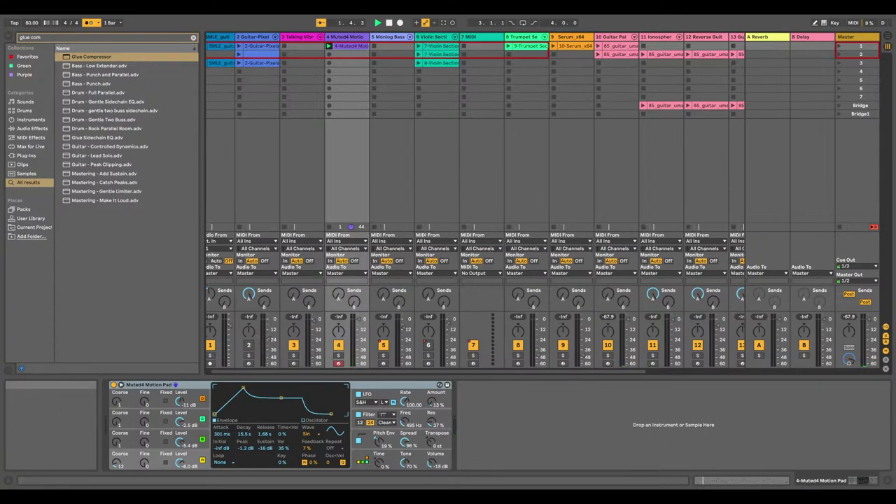
Set the motion pad clip's loop start to bar 2 and its start point to bar 6, and play it with the scene 1 clips
{"action": "double_click", "coordinate": [349, 46]}
{"action": "left_click_drag", "start_coordinate": [238, 315], "coordinate": [296, 323]}
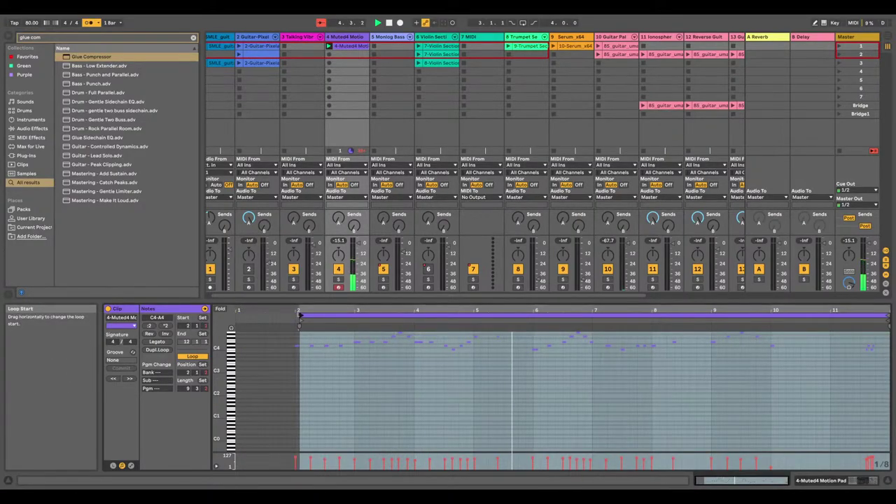
{"action": "left_click", "coordinate": [203, 319]}
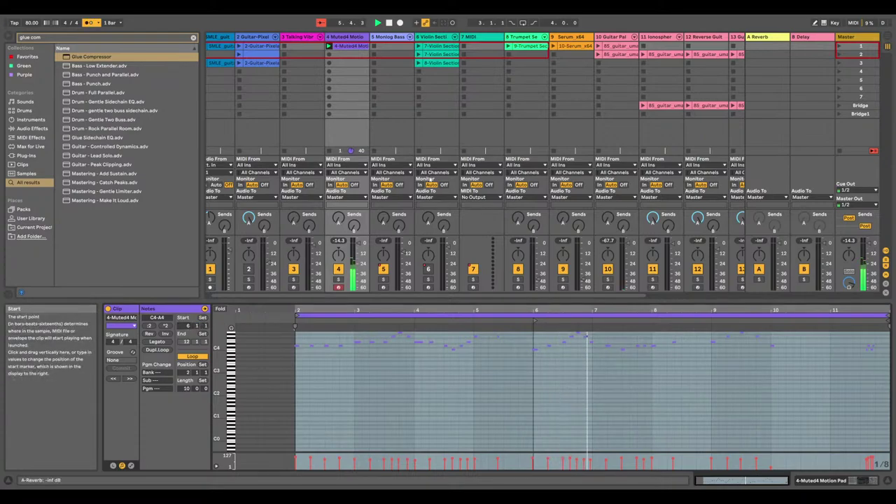
{"action": "key", "text": "space"}
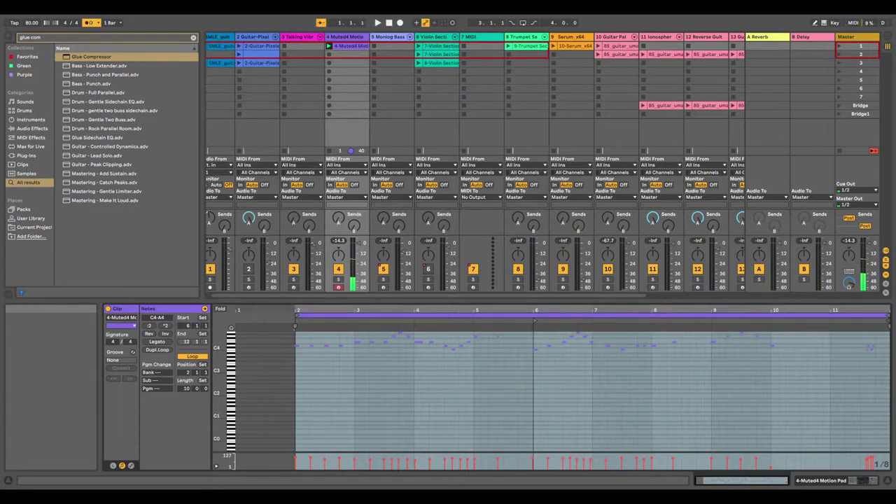
{"action": "key", "text": "space"}
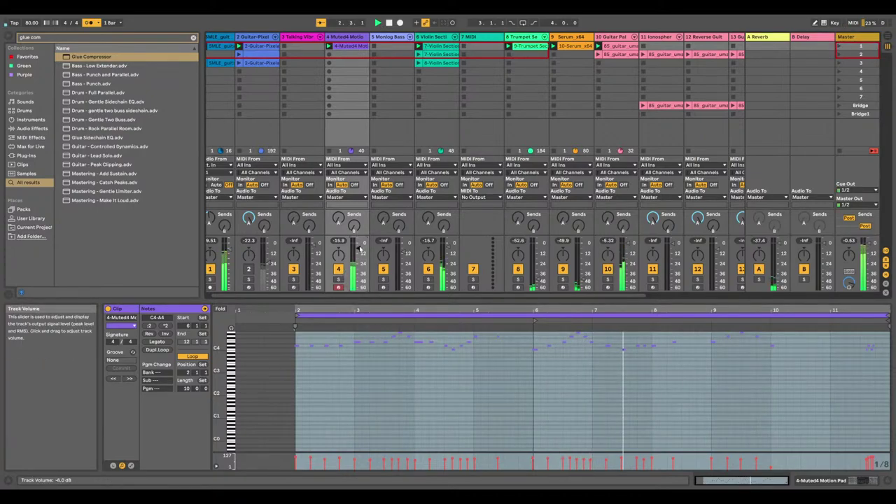
Delete the recorded clip from the Muted4 Motion Pad track
{"action": "right_click", "coordinate": [350, 47]}
{"action": "left_click", "coordinate": [344, 107]}
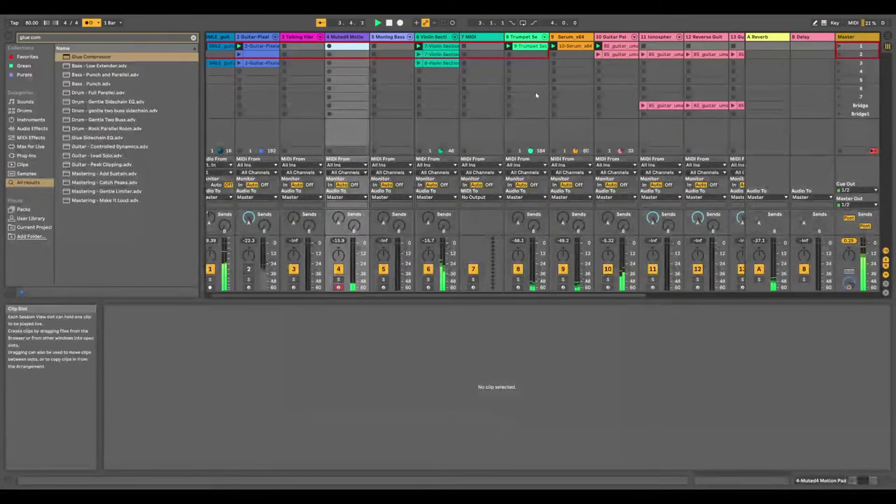
Delete the Guitar Bass clip in scene 1 and undo the deletion
{"action": "left_click_drag", "start_coordinate": [472, 296], "coordinate": [574, 271]}
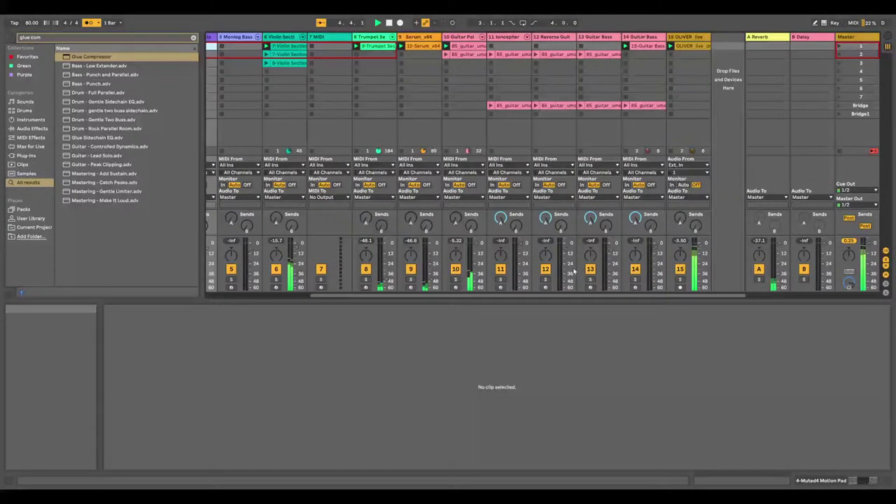
{"action": "right_click", "coordinate": [644, 46]}
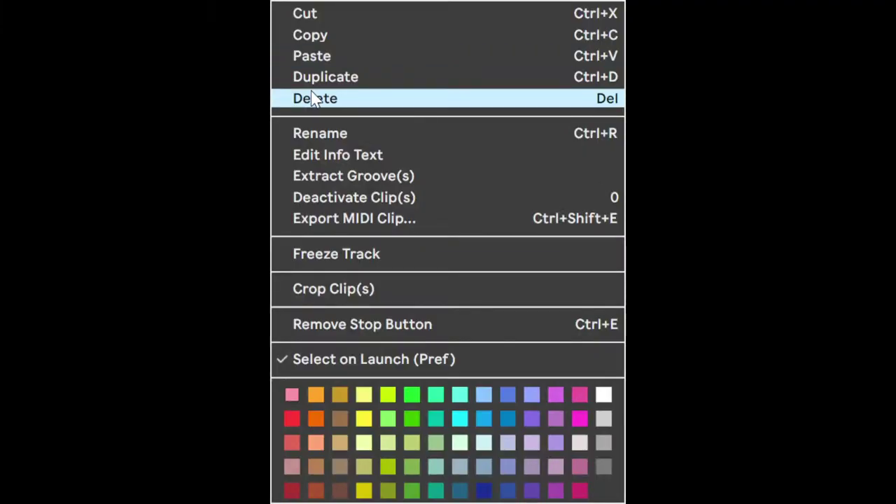
{"action": "left_click", "coordinate": [640, 107]}
{"action": "right_click", "coordinate": [677, 47]}
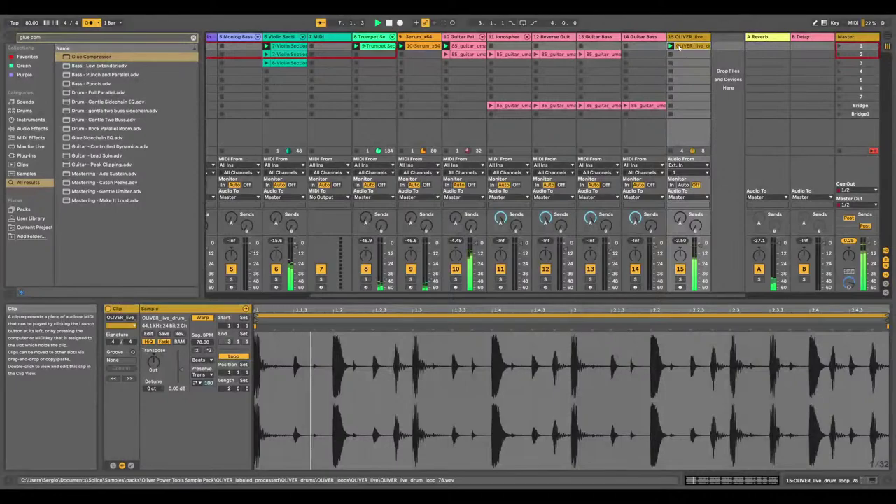
{"action": "key", "text": "ctrl+z"}
Move the scene 1 Guitar Bass clip and the OLIVER live drum loop down to the Bridge1 scene, and relaunch scene 1
{"action": "left_click_drag", "start_coordinate": [647, 46], "coordinate": [646, 113]}
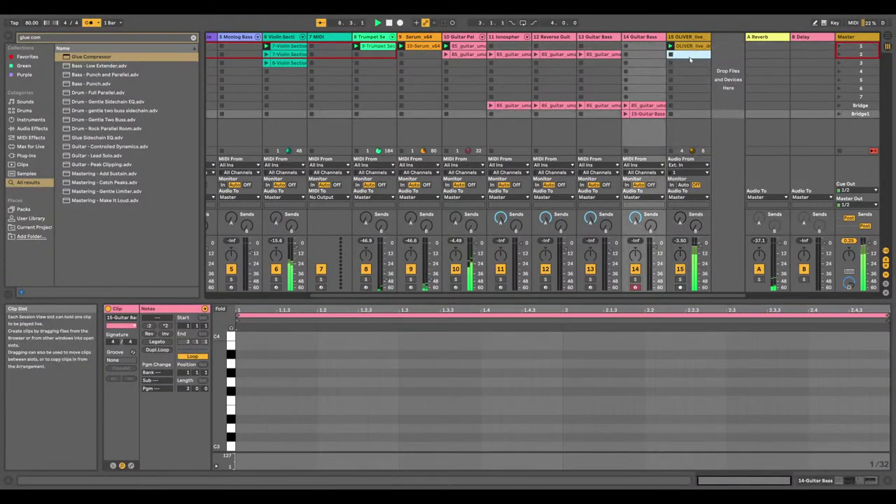
{"action": "left_click", "coordinate": [691, 53]}
{"action": "left_click_drag", "start_coordinate": [691, 47], "coordinate": [690, 114]}
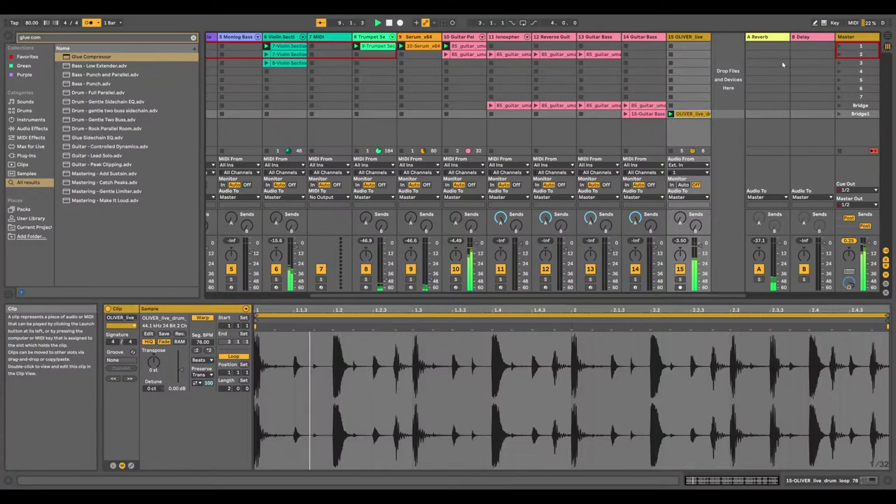
{"action": "left_click", "coordinate": [851, 49]}
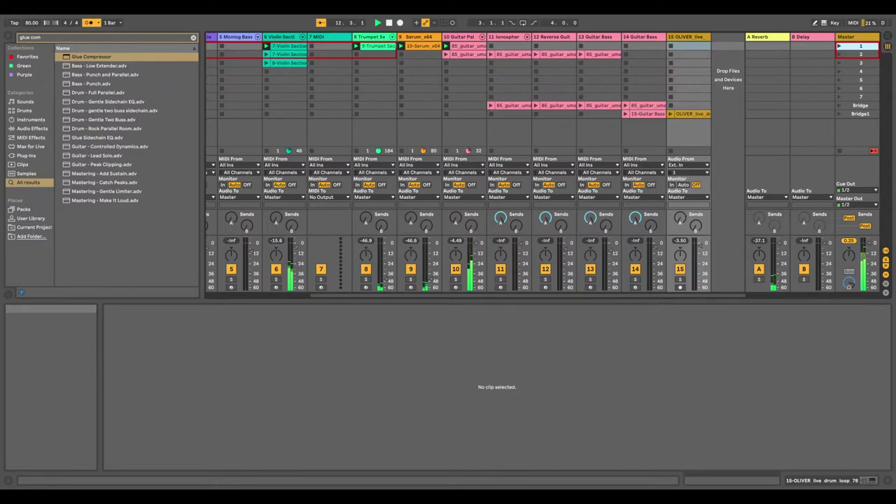
Try to move the guitar audio clip onto a MIDI track, and cancel its conversion to MIDI
{"action": "left_click_drag", "start_coordinate": [858, 124], "coordinate": [397, 105]}
{"action": "left_click_drag", "start_coordinate": [236, 97], "coordinate": [489, 100]}
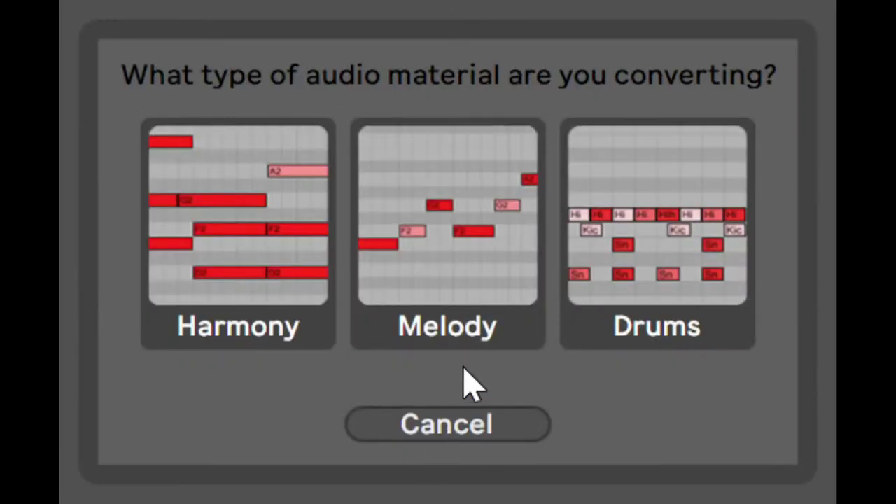
{"action": "left_click", "coordinate": [456, 422]}
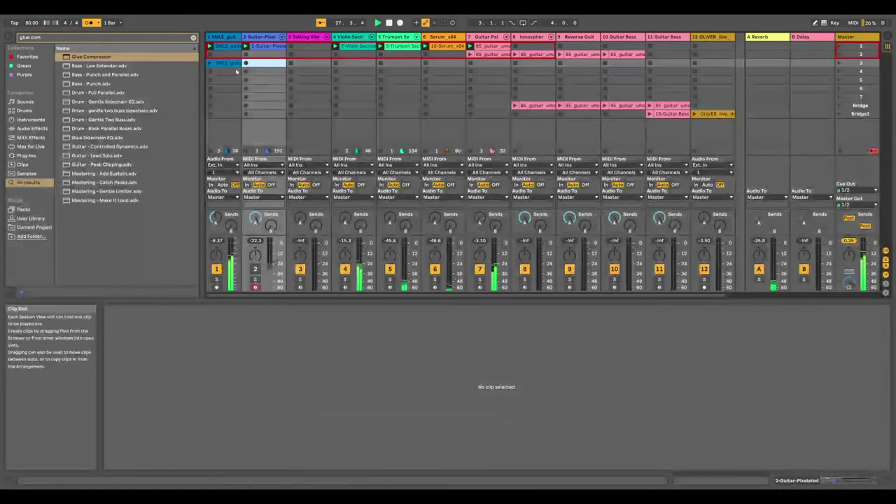
Clear the Guitar Palm track's clip from scene 1 and open its 85_guitar clip in scene 2
{"action": "left_click", "coordinate": [230, 63]}
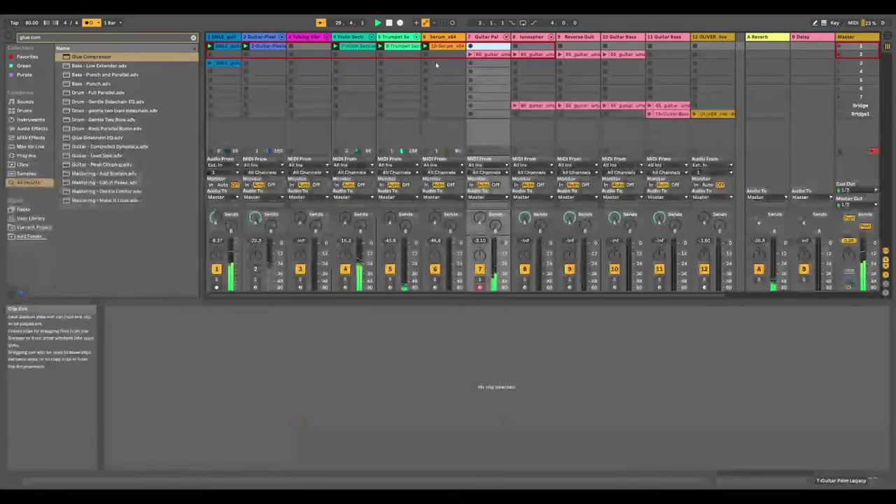
{"action": "left_click", "coordinate": [493, 54]}
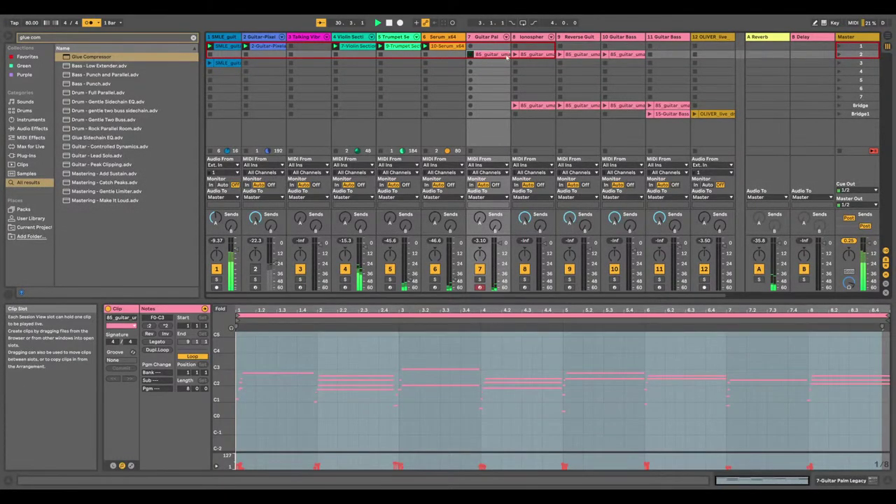
Restart playback and launch scene 1 to record a new clip on the armed Guitar Palm track
{"action": "left_click", "coordinate": [389, 23]}
{"action": "left_click", "coordinate": [378, 23]}
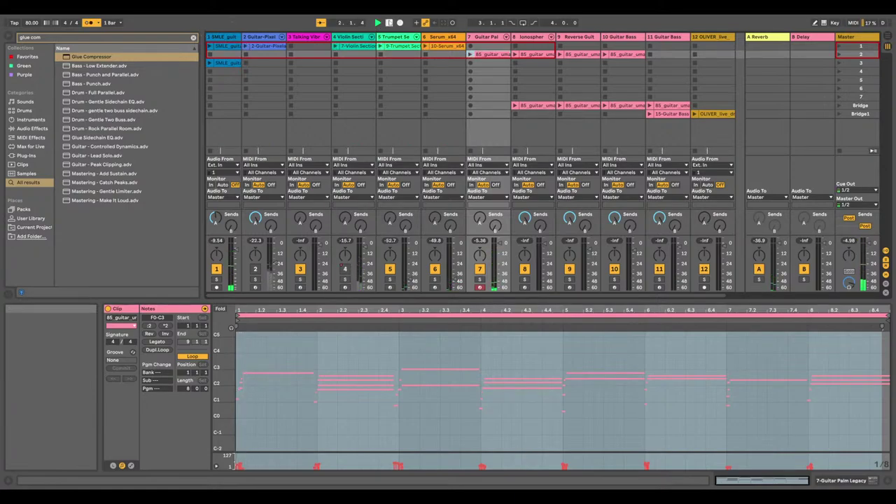
{"action": "left_click", "coordinate": [840, 46]}
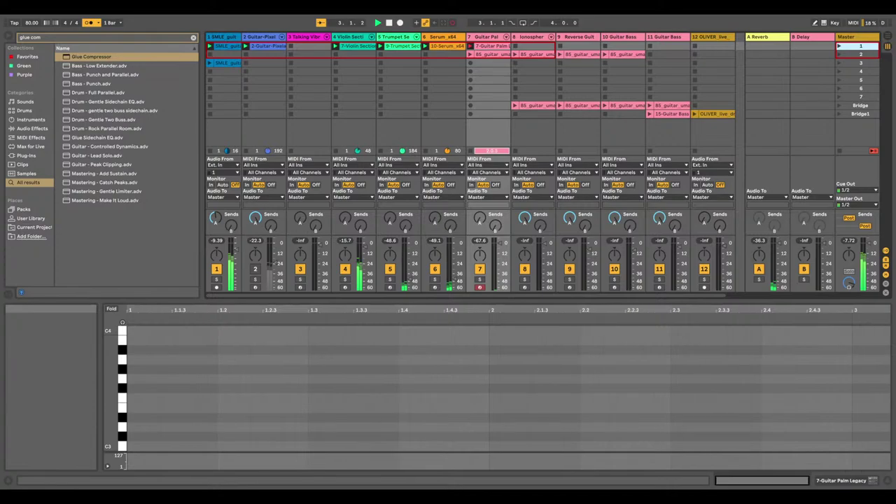
{"action": "left_click", "coordinate": [268, 473]}
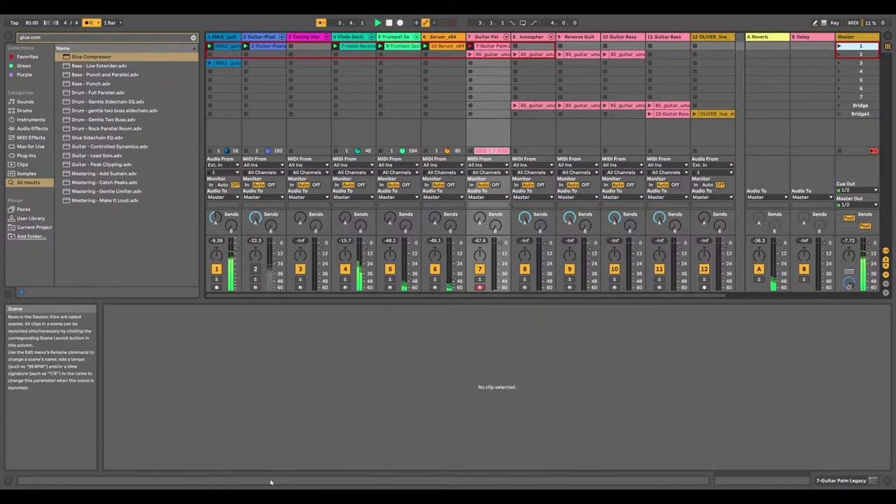
Launch the OLIVER live drum loop in the Bridge1 scene and move it up to scene 1
{"action": "left_click", "coordinate": [695, 114]}
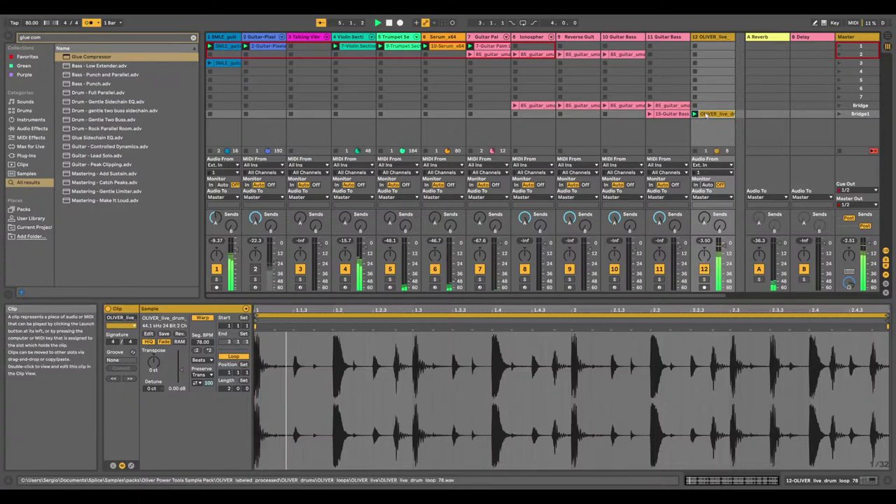
{"action": "left_click_drag", "start_coordinate": [707, 115], "coordinate": [705, 46]}
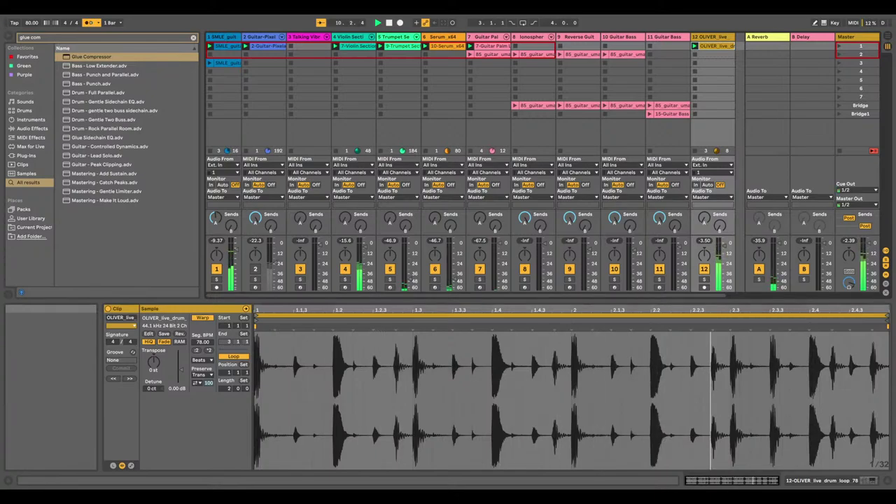
Add the OLIVER percussion loop to track 12 in scene 7, launch it and restart playback
{"action": "left_click_drag", "start_coordinate": [759, 82], "coordinate": [695, 96]}
{"action": "left_click", "coordinate": [670, 96]}
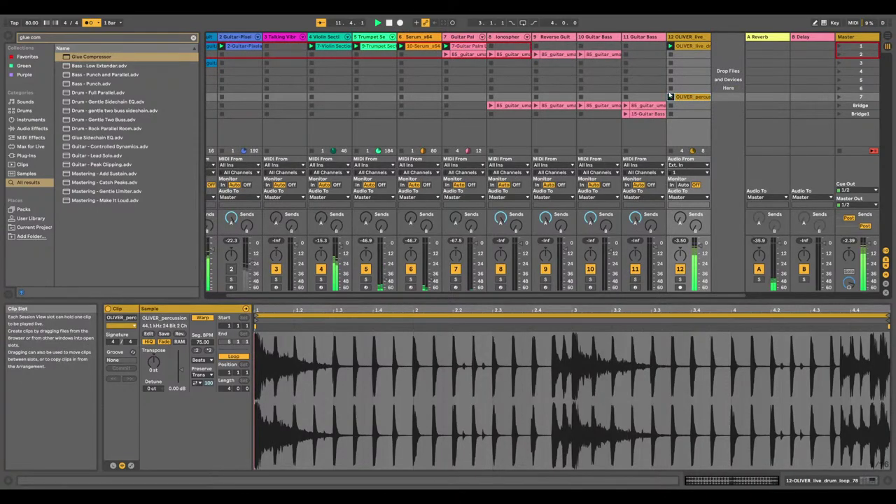
{"action": "left_click", "coordinate": [670, 97]}
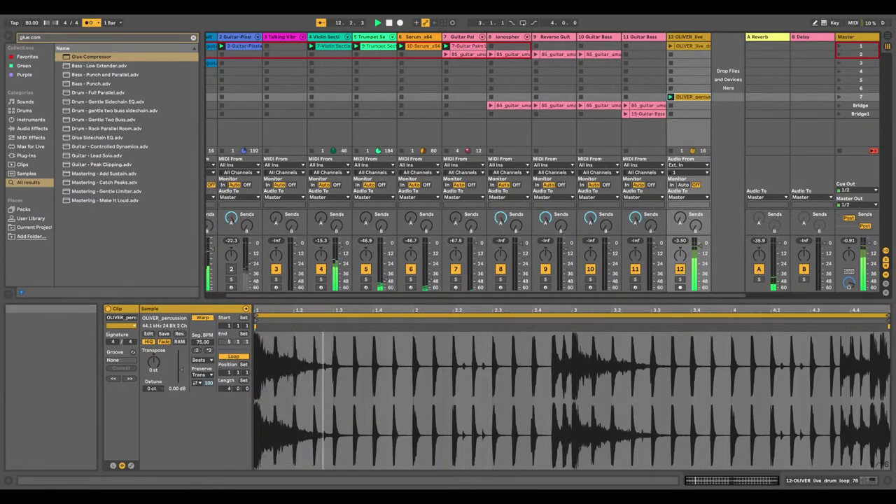
{"action": "left_click", "coordinate": [377, 23]}
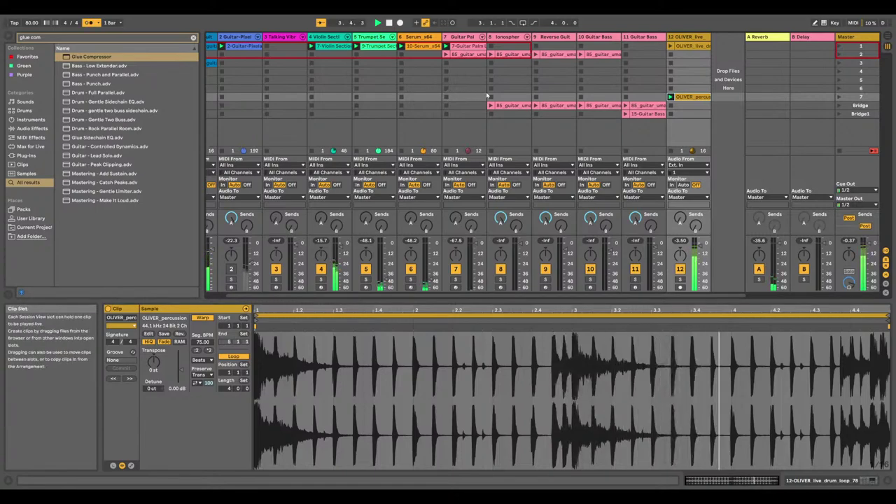
Listen through the arrangement by launching the Bridge, Bridge1 and 7 scenes in turn
{"action": "left_click", "coordinate": [840, 105]}
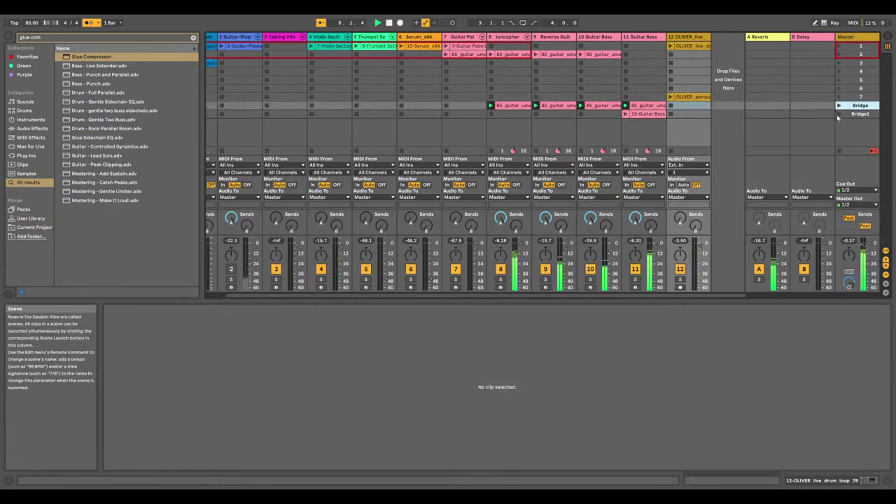
{"action": "left_click", "coordinate": [839, 114]}
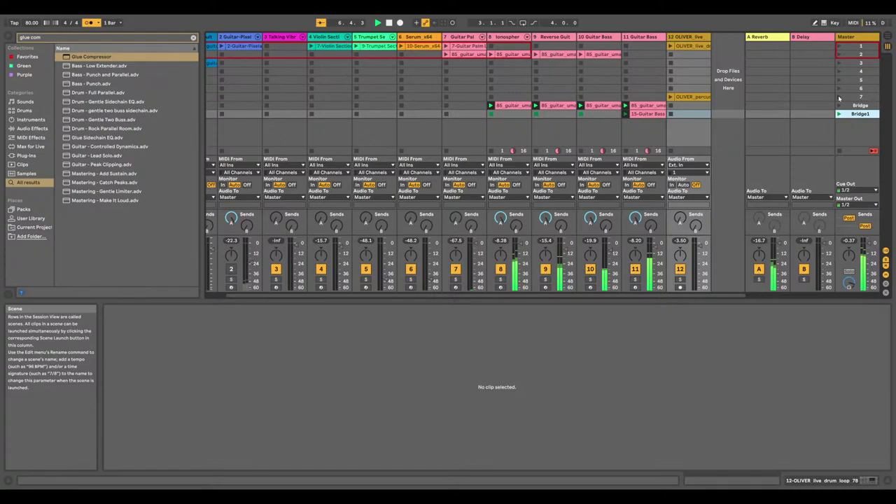
{"action": "left_click", "coordinate": [839, 97]}
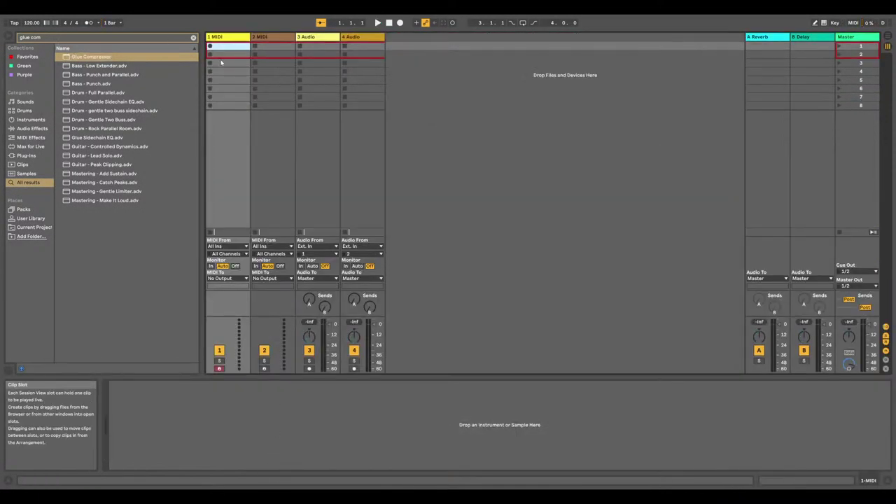
Place the OLIVER percussion stomp and clap loop on audio track 4 in scene 2 of the new set, launch it and open the clip
{"action": "left_click", "coordinate": [479, 418]}
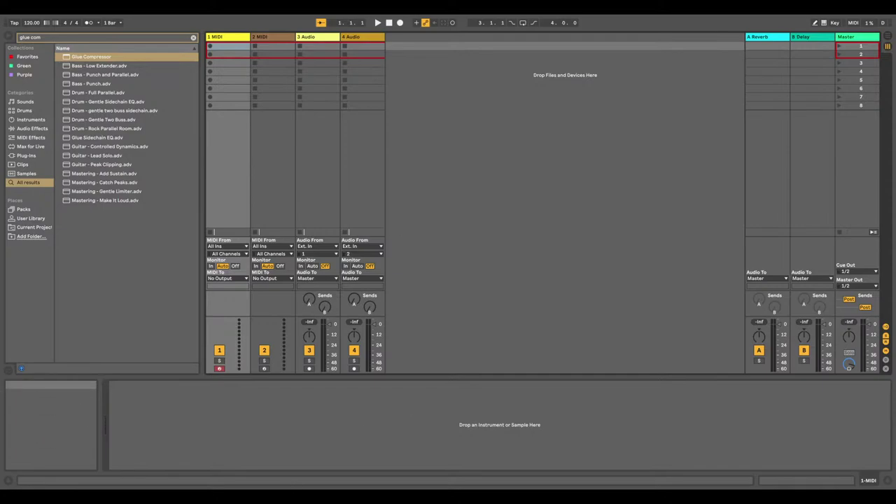
{"action": "left_click_drag", "start_coordinate": [276, 224], "coordinate": [367, 56]}
{"action": "left_click", "coordinate": [344, 54]}
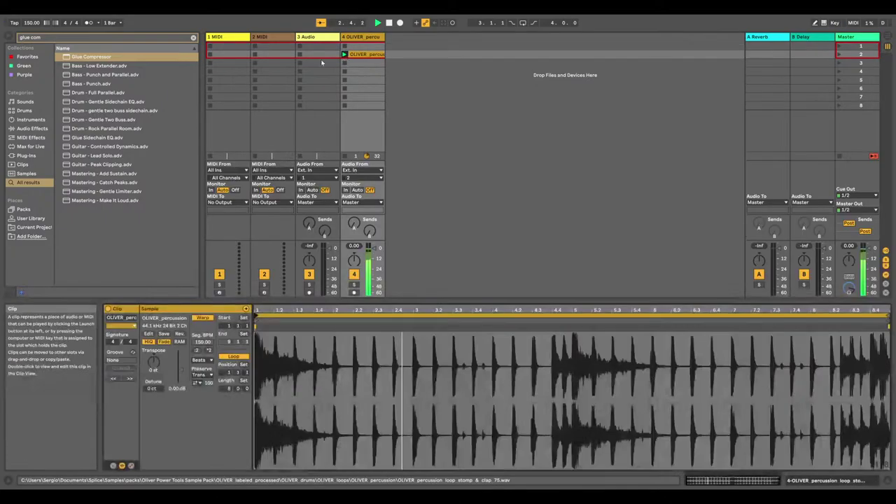
{"action": "double_click", "coordinate": [350, 54]}
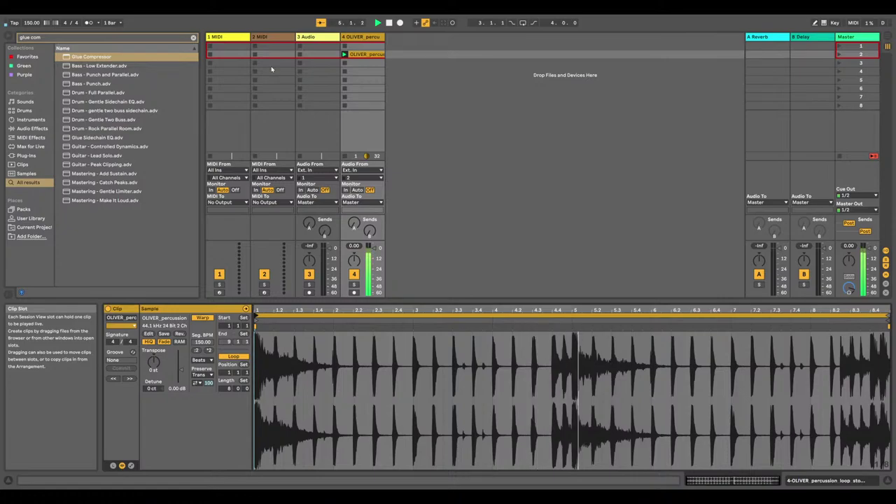
Move the OLIVER percussion track to the first track position and select the MIDI track beside it
{"action": "left_click_drag", "start_coordinate": [349, 36], "coordinate": [224, 36]}
{"action": "right_click", "coordinate": [259, 37]}
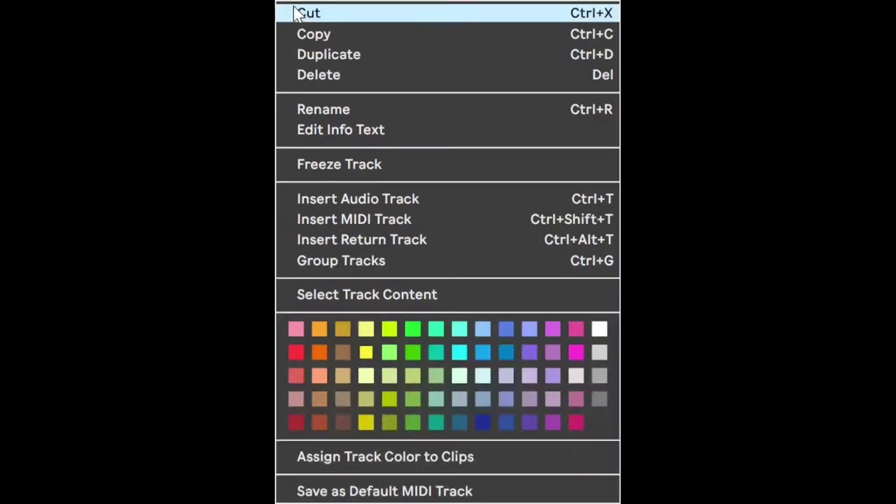
{"action": "left_click", "coordinate": [634, 108]}
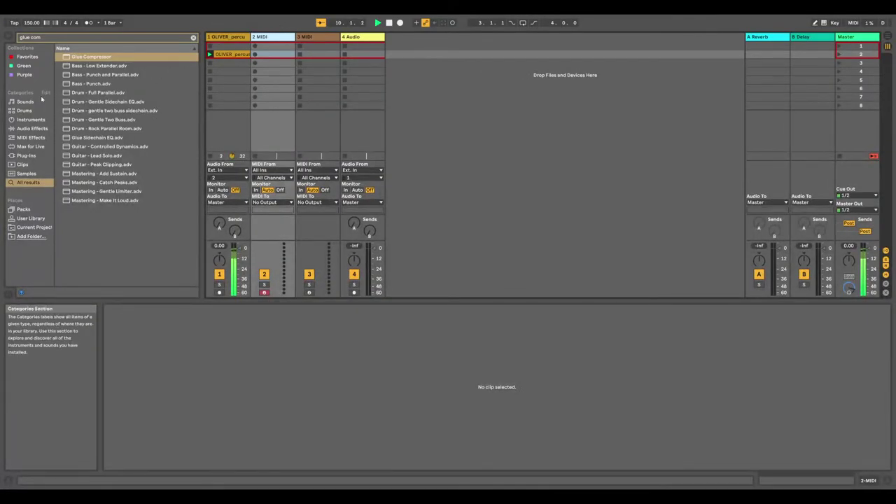
Clear the browser search, browse the bass presets under Sounds and load Bass Table onto track 2
{"action": "left_click", "coordinate": [43, 101]}
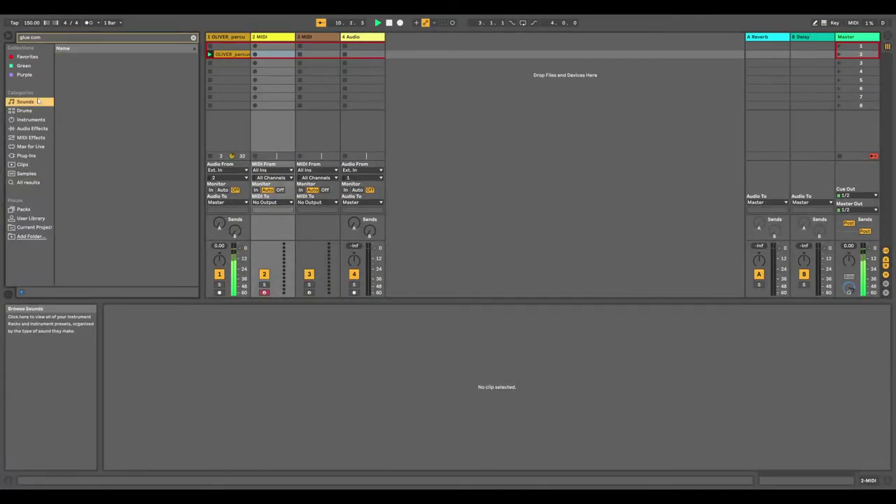
{"action": "left_click", "coordinate": [194, 37]}
{"action": "left_click", "coordinate": [112, 87]}
{"action": "left_click", "coordinate": [149, 62]}
{"action": "left_click", "coordinate": [133, 88]}
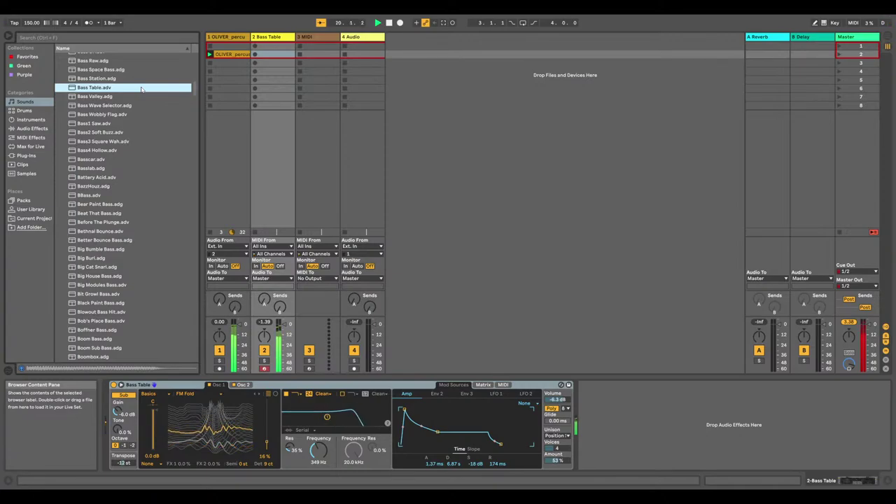
Preview Bass Raw and other bass presets, and load Before The Plunge onto track 2
{"action": "left_click", "coordinate": [112, 68]}
{"action": "left_click", "coordinate": [111, 64]}
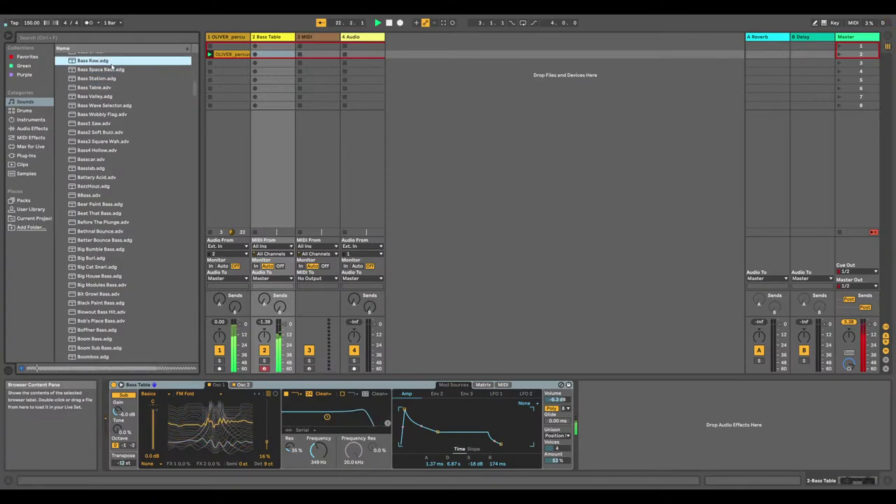
{"action": "left_click", "coordinate": [143, 196]}
{"action": "left_click", "coordinate": [145, 223]}
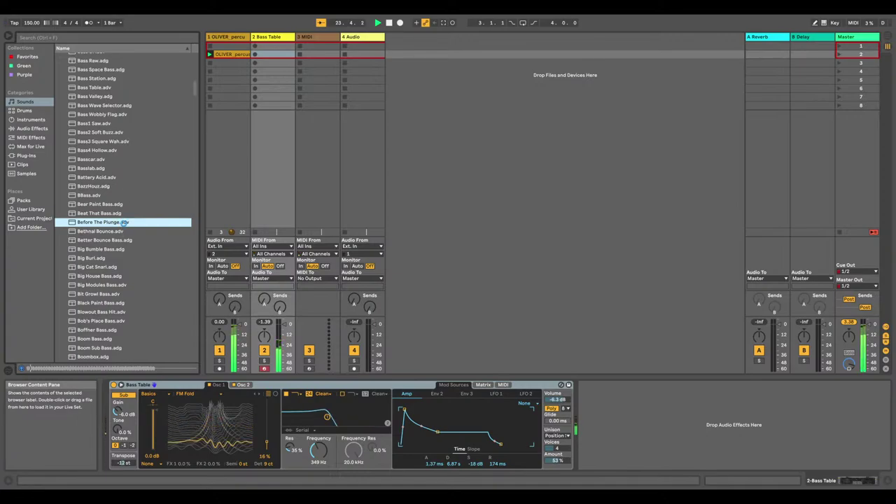
{"action": "double_click", "coordinate": [125, 224]}
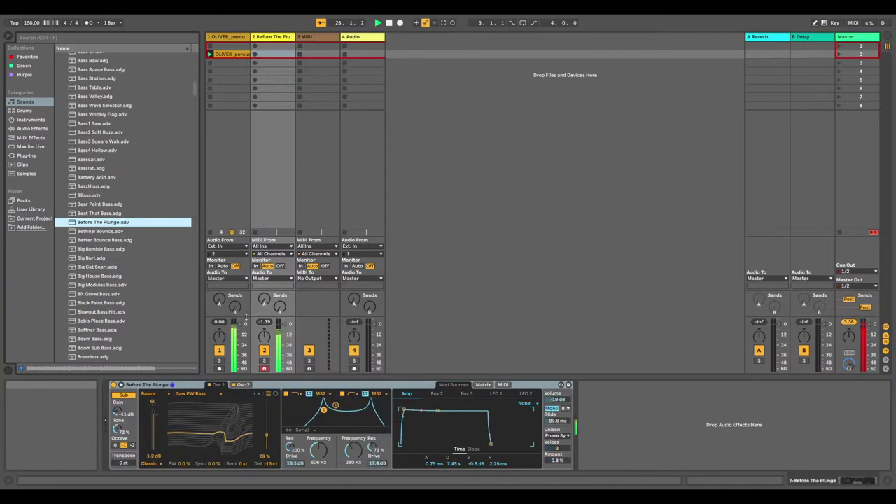
Lower the volume of the BS8 bass on track 2 to about -8.6 dB
{"action": "left_click", "coordinate": [284, 335]}
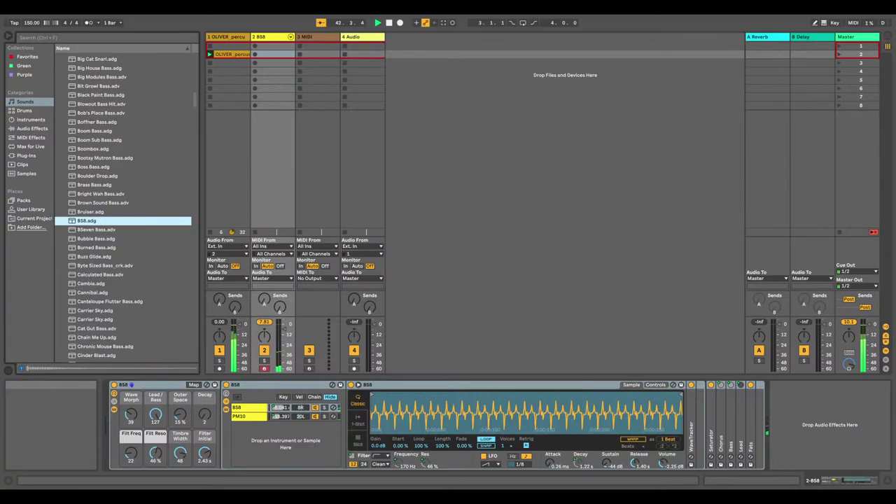
{"action": "left_click_drag", "start_coordinate": [283, 330], "coordinate": [283, 340]}
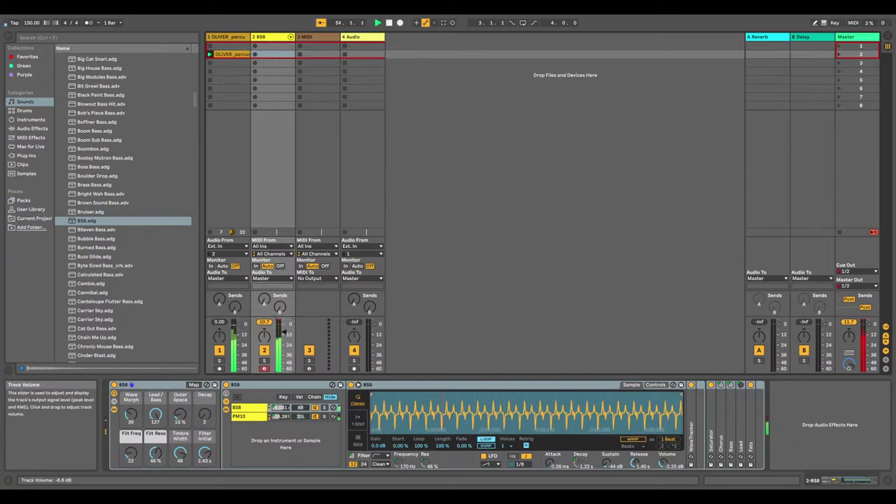
Load the Burned Bass preset onto track 2 and preview the following bass presets down to Cinder Blast
{"action": "double_click", "coordinate": [127, 248]}
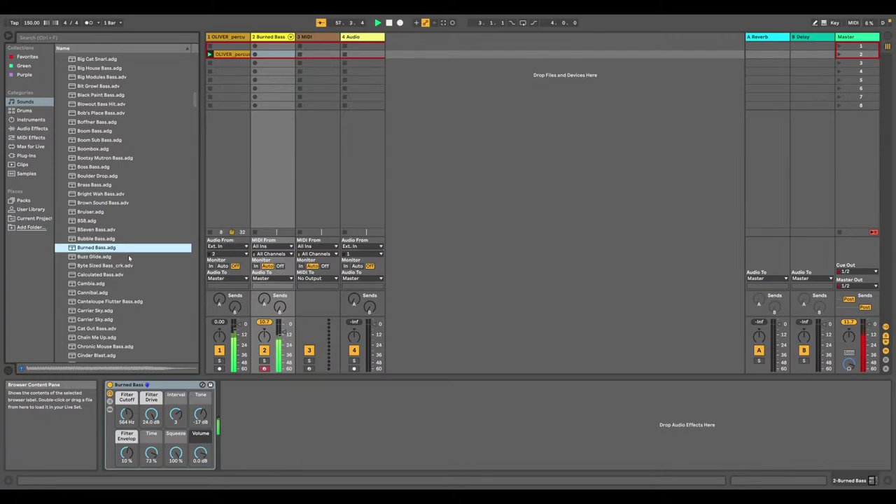
{"action": "key", "text": "Down"}
{"action": "key", "text": "Down"}
{"action": "key", "text": "Down"}
{"action": "key", "text": "Down"}
{"action": "key", "text": "Down"}
{"action": "key", "text": "Down"}
{"action": "key", "text": "Down"}
{"action": "key", "text": "Down"}
{"action": "key", "text": "Down"}
{"action": "key", "text": "Down"}
{"action": "key", "text": "Down"}
{"action": "key", "text": "Down"}
{"action": "key", "text": "Down"}
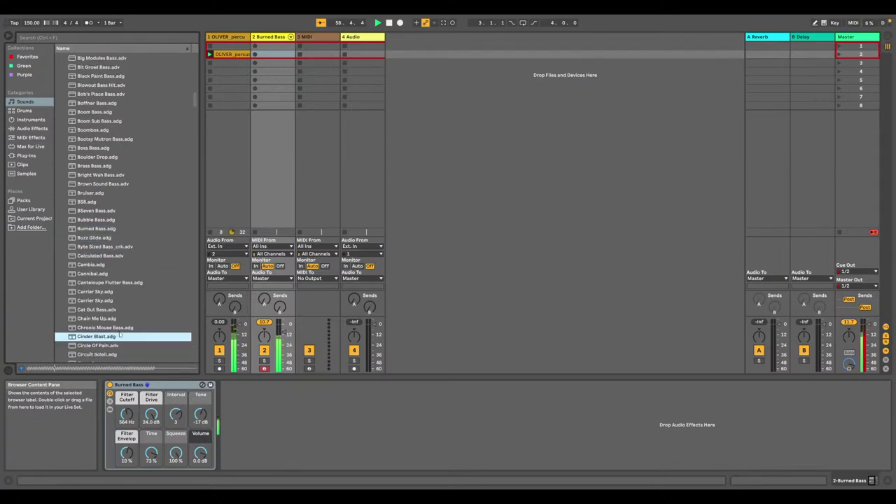
Try the Circle Of Pain bass preset on track 2
{"action": "key", "text": "Return"}
{"action": "key", "text": "Down"}
{"action": "key", "text": "Down"}
{"action": "key", "text": "Down"}
{"action": "key", "text": "Down"}
{"action": "key", "text": "Down"}
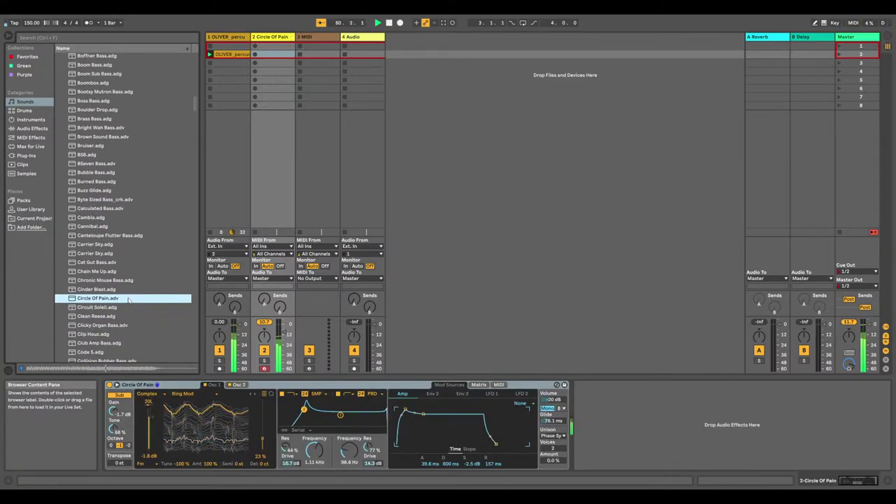
Try the Club Amp Bass preset and load Creepbass onto track 2 in its place
{"action": "key", "text": "Return"}
{"action": "key", "text": "Down"}
{"action": "key", "text": "Down"}
{"action": "key", "text": "Down"}
{"action": "key", "text": "Down"}
{"action": "key", "text": "Down"}
{"action": "key", "text": "Down"}
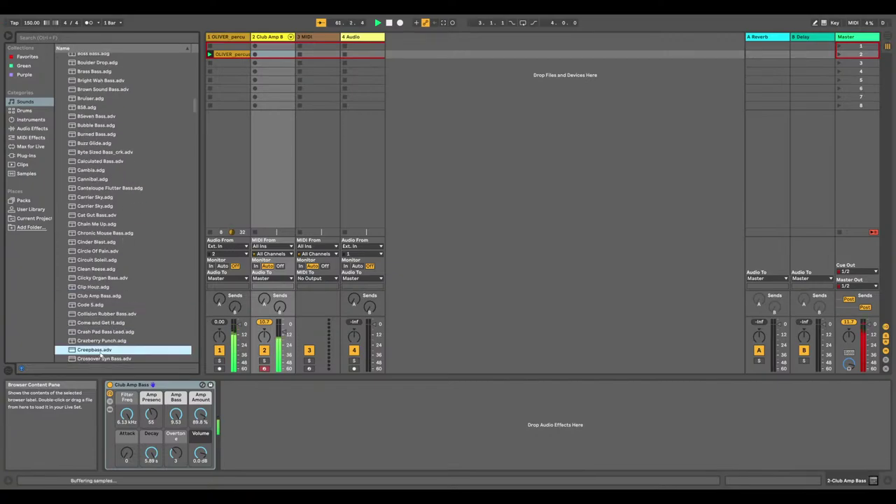
{"action": "key", "text": "Return"}
Browse further down the bass presets and preview Particle Sub Bass
{"action": "scroll", "coordinate": [121, 319], "scroll_direction": "down", "scroll_amount": 2}
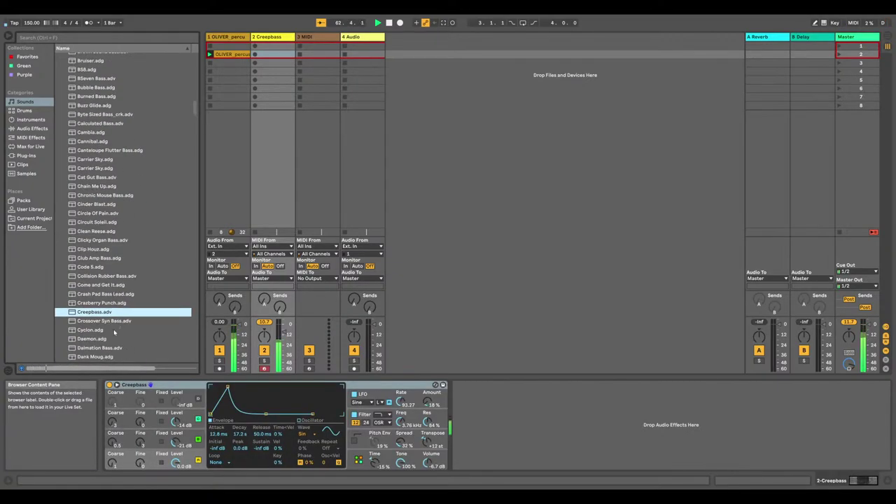
{"action": "key", "text": "Down"}
{"action": "key", "text": "Down"}
{"action": "key", "text": "Down"}
{"action": "key", "text": "Down"}
{"action": "key", "text": "Down"}
{"action": "key", "text": "Down"}
{"action": "key", "text": "Down"}
{"action": "key", "text": "Down"}
{"action": "key", "text": "Down"}
{"action": "key", "text": "Down"}
{"action": "key", "text": "Down"}
{"action": "key", "text": "Down"}
{"action": "left_click_drag", "start_coordinate": [196, 112], "coordinate": [198, 239]}
{"action": "left_click", "coordinate": [165, 292]}
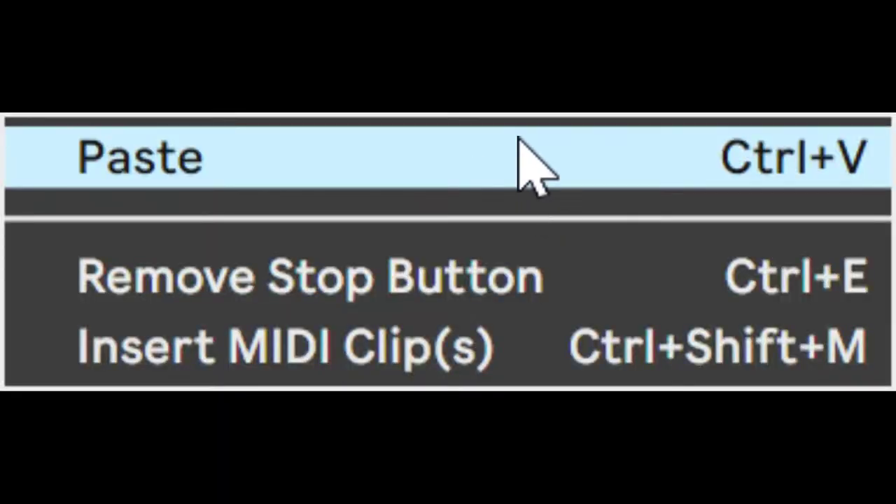
Place the TAINY 100 melodic bass loop on track 4 in scene 1 and restart playback
{"action": "left_click", "coordinate": [532, 168]}
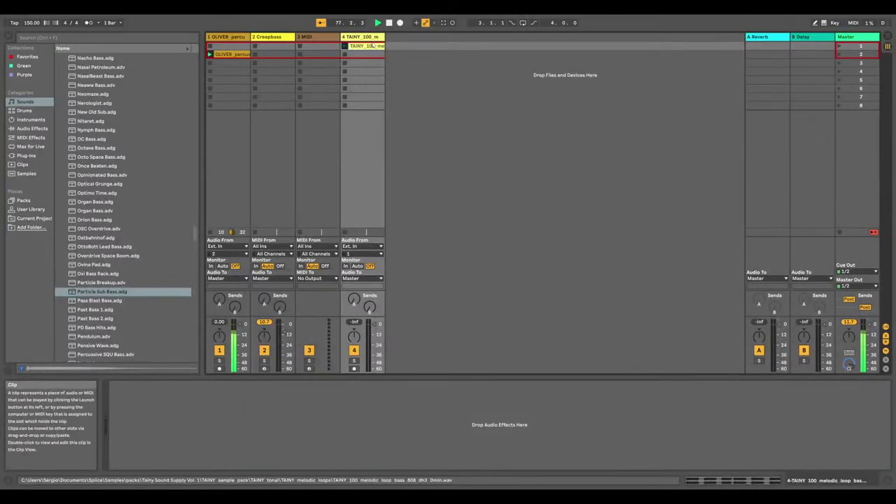
{"action": "left_click", "coordinate": [390, 23]}
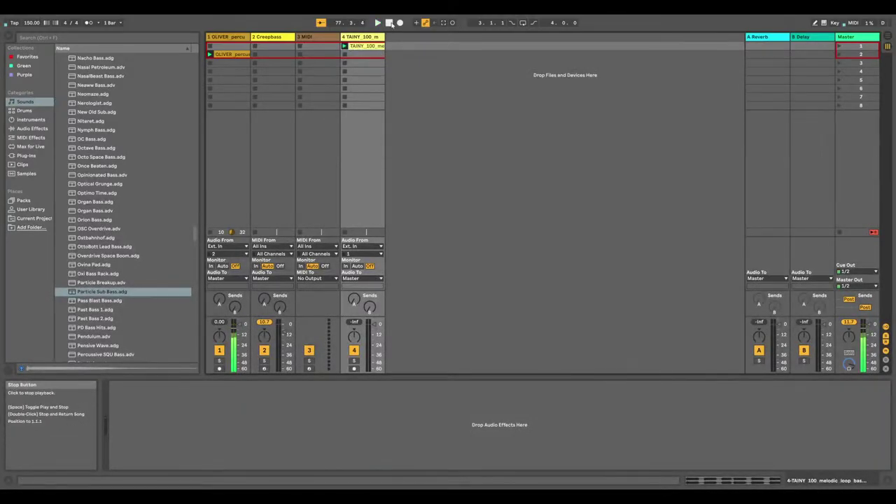
{"action": "left_click", "coordinate": [378, 23]}
Move the OLIVER percussion clip up to scene 1 and open the TAINY bass loop's clip settings
{"action": "left_click_drag", "start_coordinate": [231, 54], "coordinate": [233, 46]}
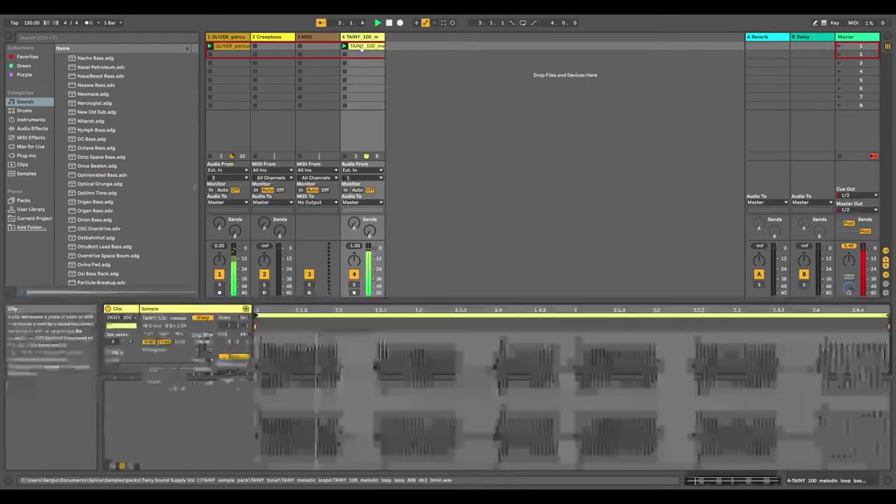
{"action": "double_click", "coordinate": [364, 46]}
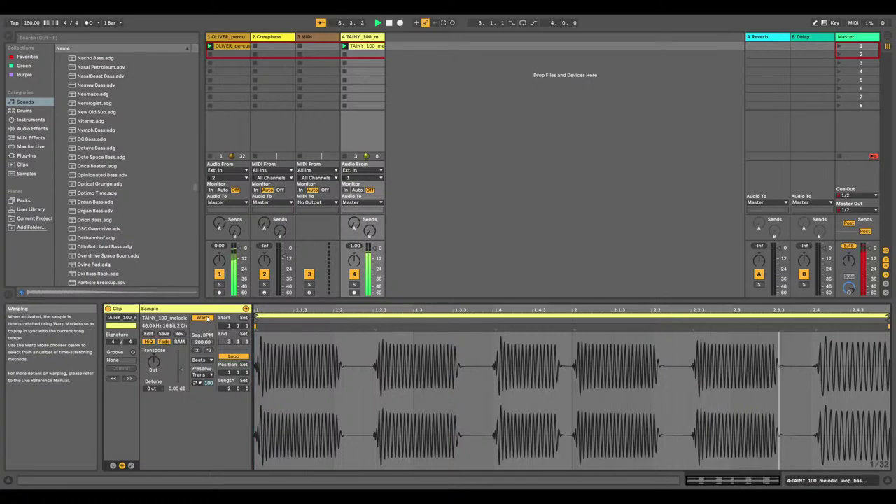
Toggle warping on the TAINY bass loop and try segment tempos of 268 and 134 BPM during playback
{"action": "left_click", "coordinate": [202, 317]}
{"action": "left_click", "coordinate": [207, 319]}
{"action": "left_click", "coordinate": [207, 319]}
{"action": "left_click", "coordinate": [206, 319]}
{"action": "mouse_move", "coordinate": [203, 342]}
{"action": "left_mouse_down"}
{"action": "mouse_move", "coordinate": [210, 376]}
{"action": "mouse_move", "coordinate": [210, 316]}
{"action": "mouse_move", "coordinate": [203, 334]}
{"action": "left_mouse_up"}
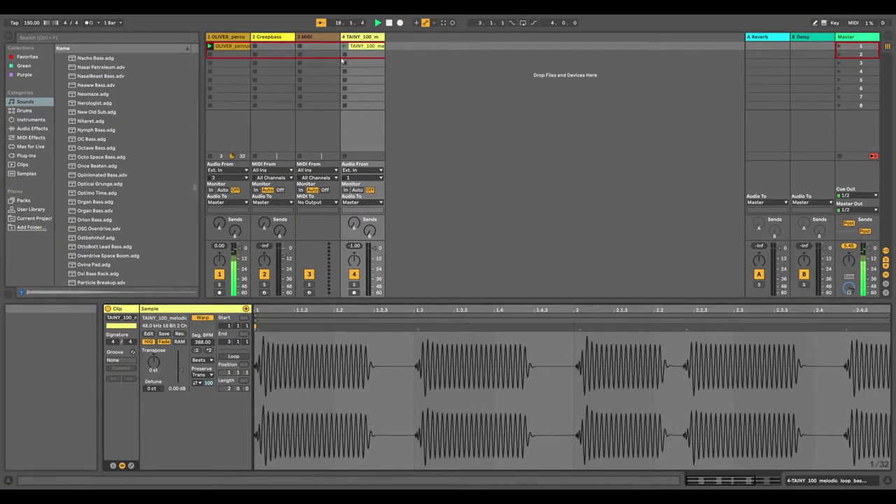
{"action": "left_click", "coordinate": [344, 46]}
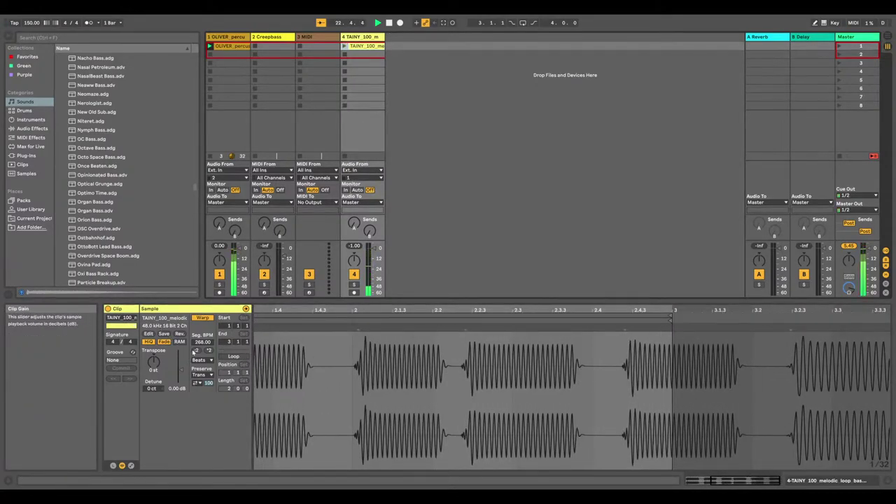
{"action": "left_click", "coordinate": [196, 350]}
{"action": "left_click_drag", "start_coordinate": [352, 323], "coordinate": [462, 329]}
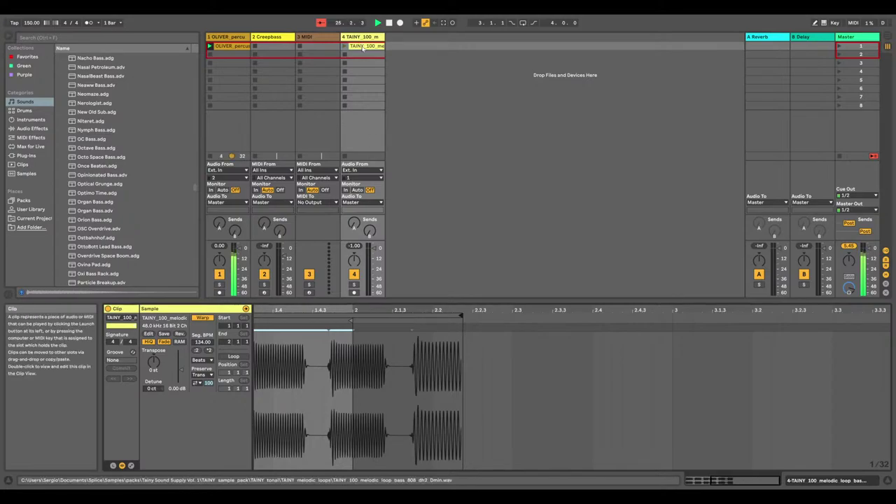
Replace the TAINY bass clip in track 4's first slot with the fps_insp_100 808 loop
{"action": "key", "text": "Delete"}
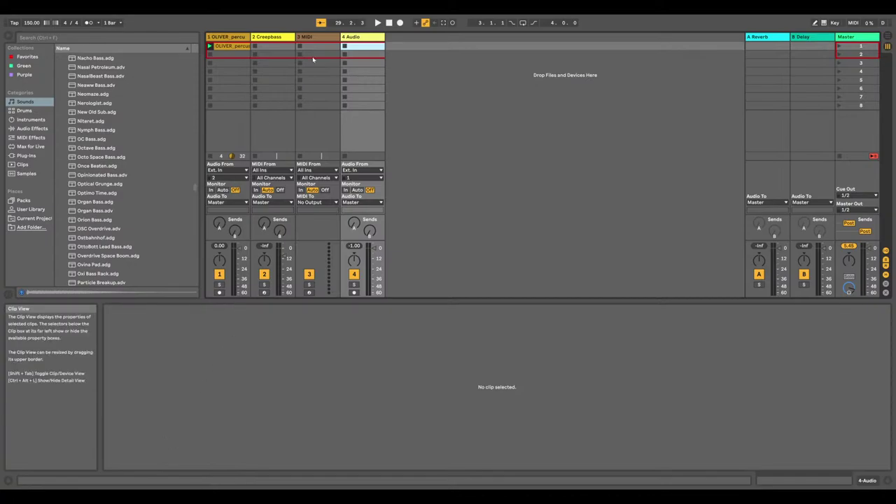
{"action": "left_click", "coordinate": [311, 64]}
{"action": "right_click", "coordinate": [378, 47]}
{"action": "left_click", "coordinate": [390, 52]}
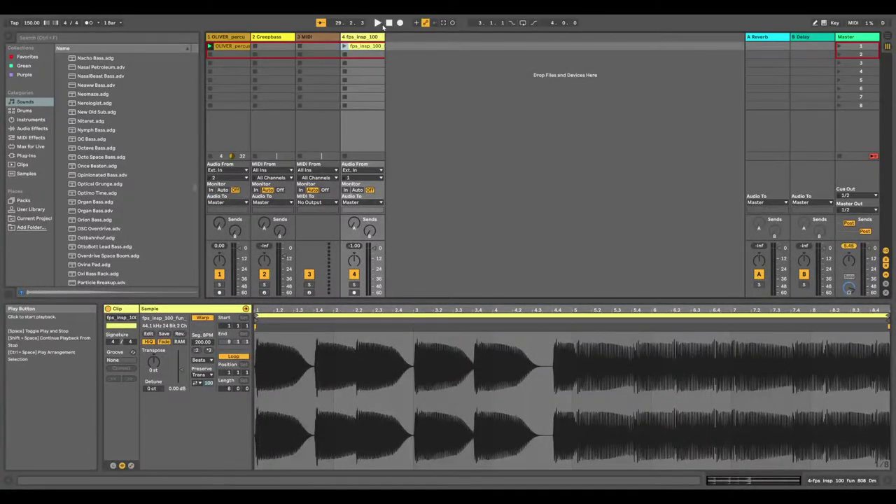
Play the session from the start with the fps_insp_100 clip launched alongside the OLIVER percussion loop
{"action": "left_click", "coordinate": [380, 24]}
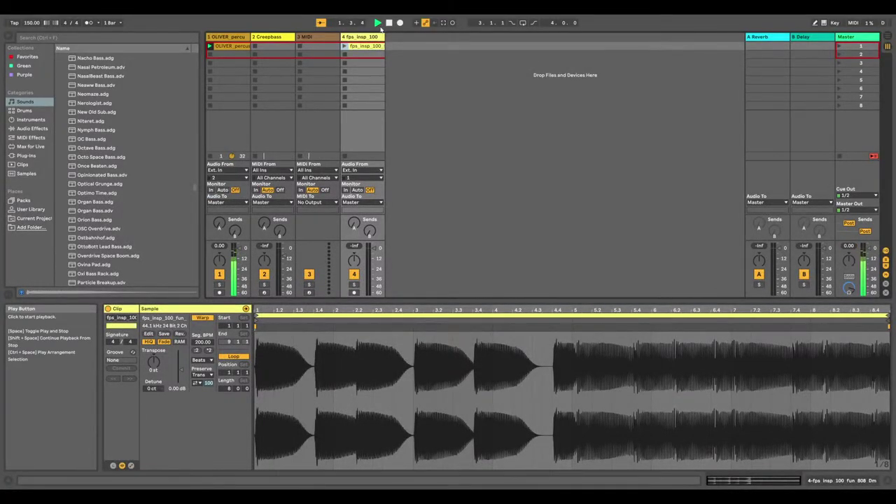
{"action": "left_click", "coordinate": [345, 47]}
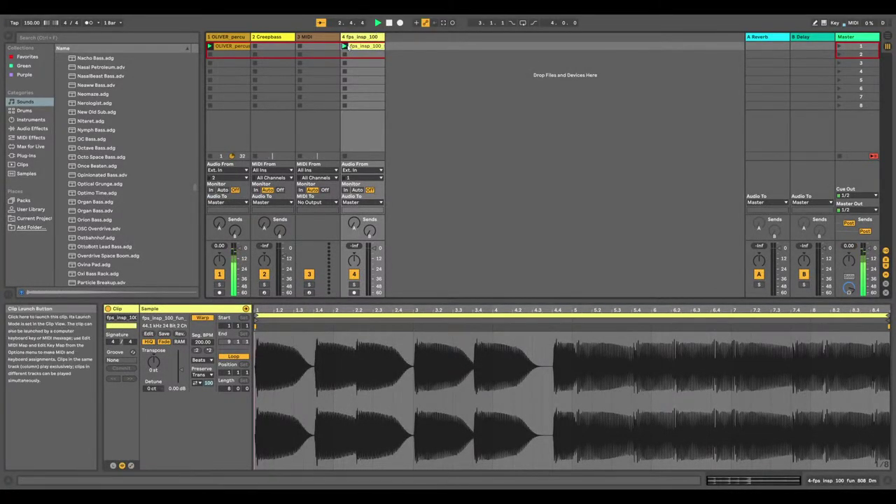
{"action": "left_click", "coordinate": [388, 25]}
{"action": "left_click", "coordinate": [380, 25]}
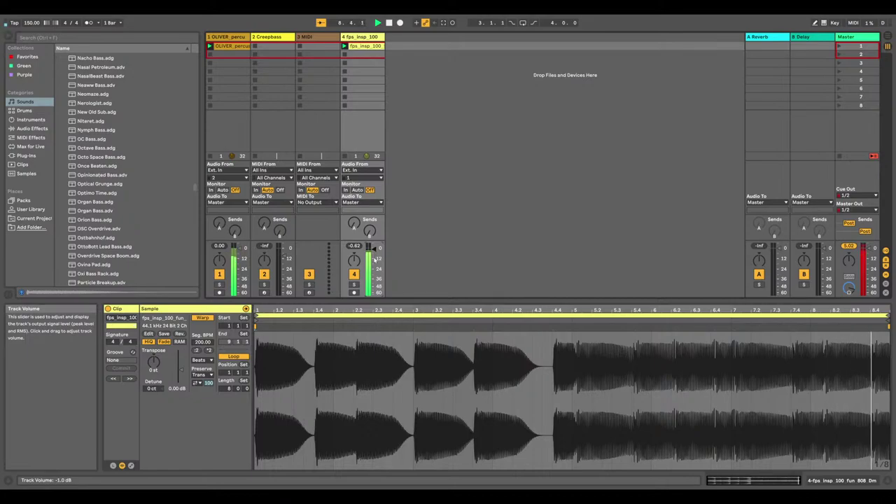
Audition track 4 soloed, halve the fps_insp_100 clip's segment tempo to 100 BPM, and try stretching its end warp marker to 5.2.1
{"action": "left_click", "coordinate": [355, 285]}
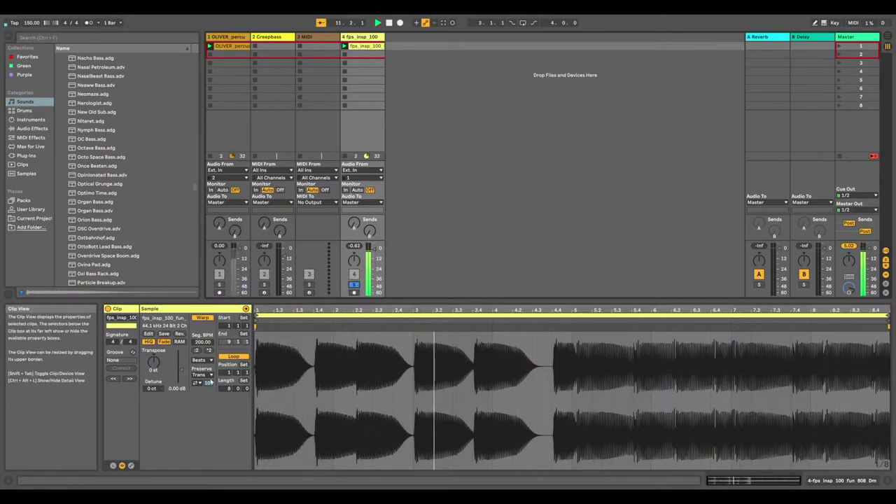
{"action": "left_click", "coordinate": [198, 350]}
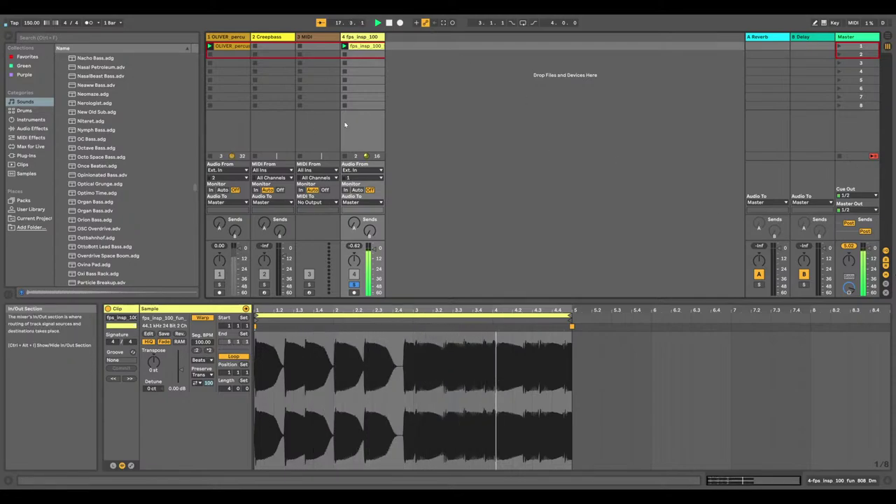
{"action": "left_click", "coordinate": [354, 285]}
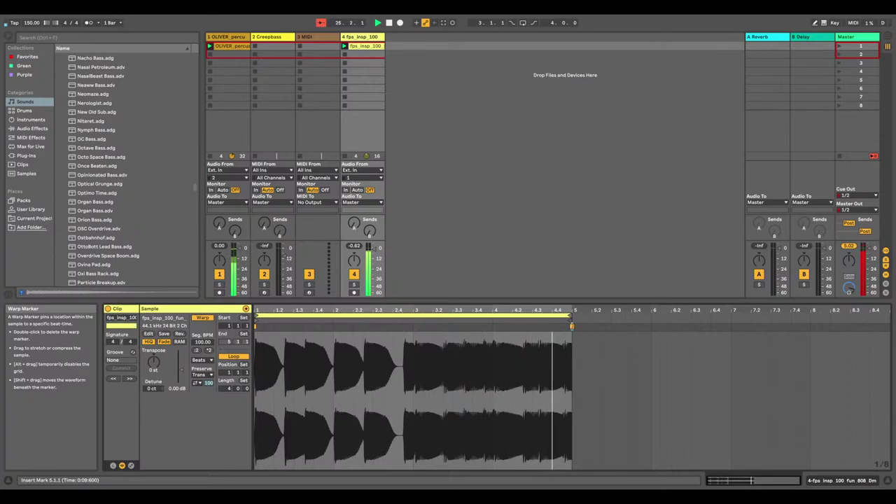
{"action": "left_click_drag", "start_coordinate": [572, 326], "coordinate": [592, 328]}
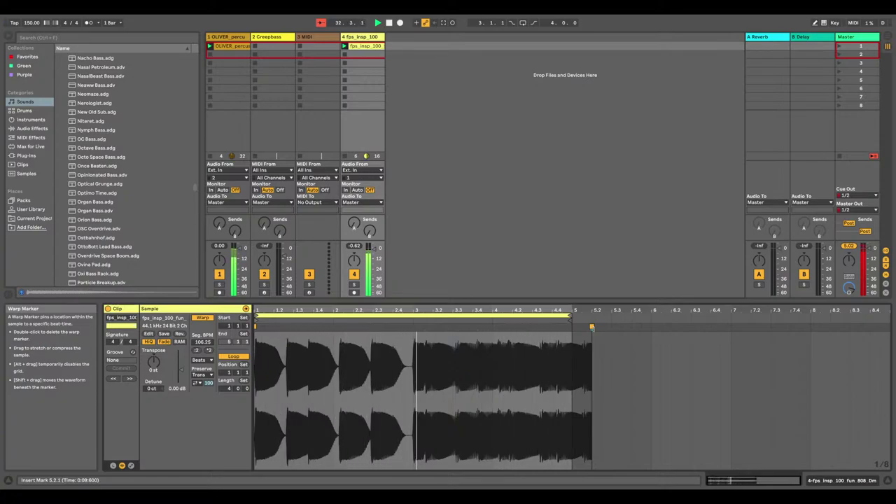
{"action": "left_click_drag", "start_coordinate": [591, 327], "coordinate": [574, 335]}
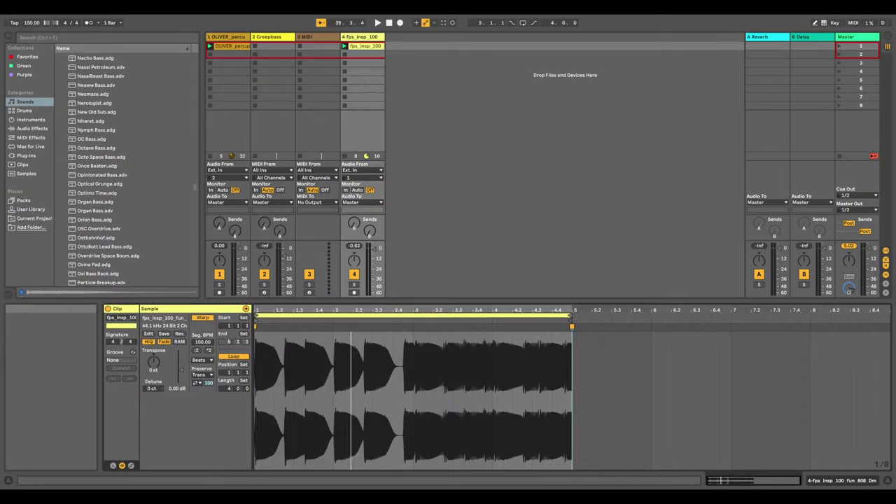
Replace the clip on track 4 with the LDP_142_808 north bridge loop and play the session from the start
{"action": "left_click", "coordinate": [390, 46]}
{"action": "right_click", "coordinate": [374, 46]}
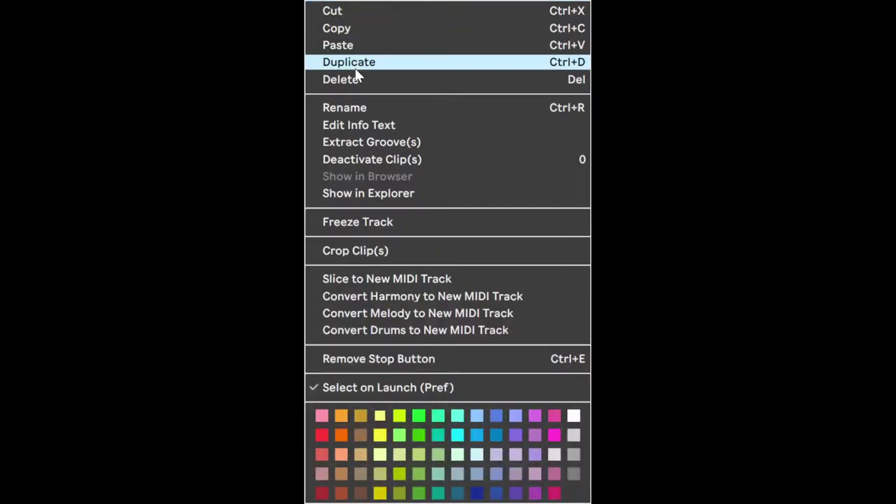
{"action": "left_click", "coordinate": [397, 39]}
{"action": "left_click", "coordinate": [390, 23]}
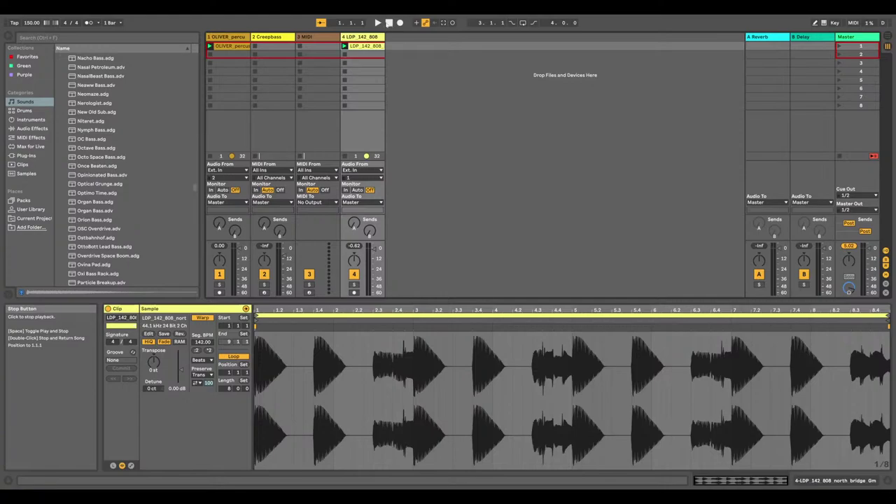
{"action": "left_click", "coordinate": [379, 23]}
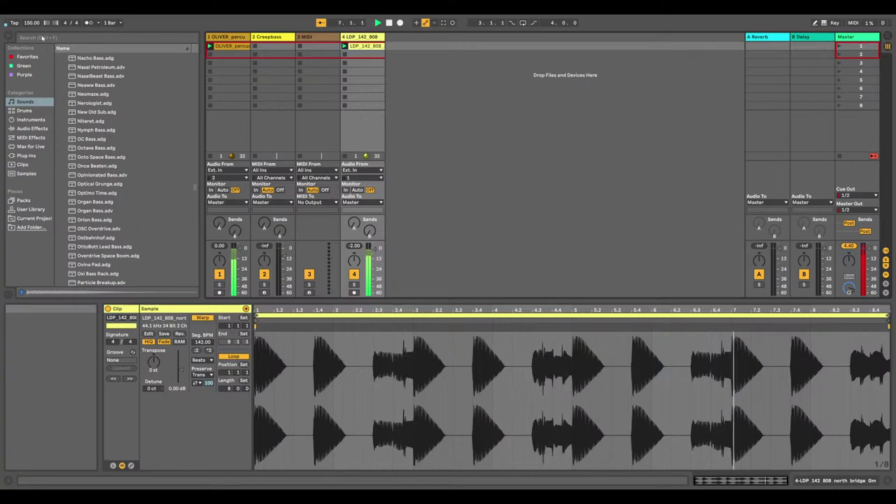
Search all browser results for "drum buss" and add the Drum Buss effect to track 4
{"action": "type", "text": "drum"}
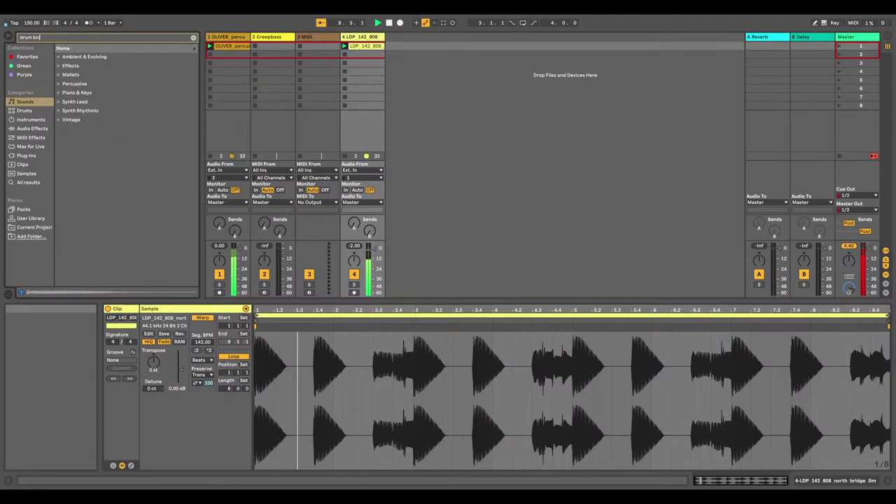
{"action": "type", "text": " buss"}
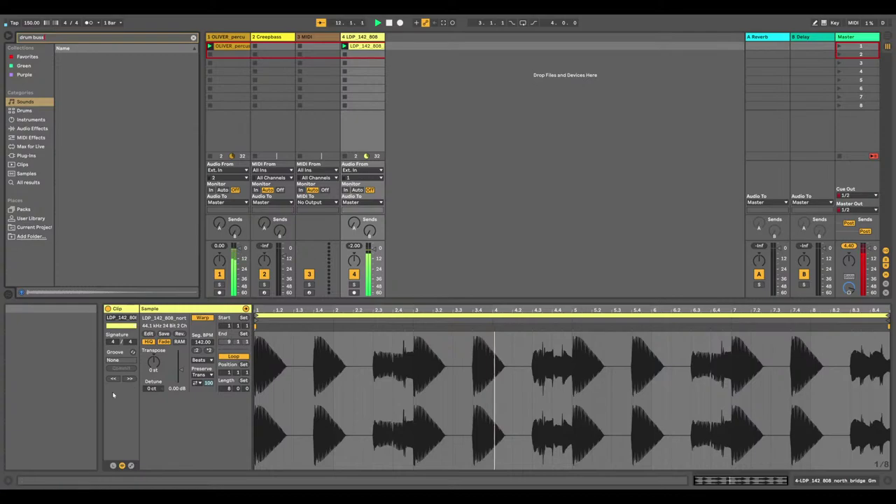
{"action": "left_click", "coordinate": [28, 182]}
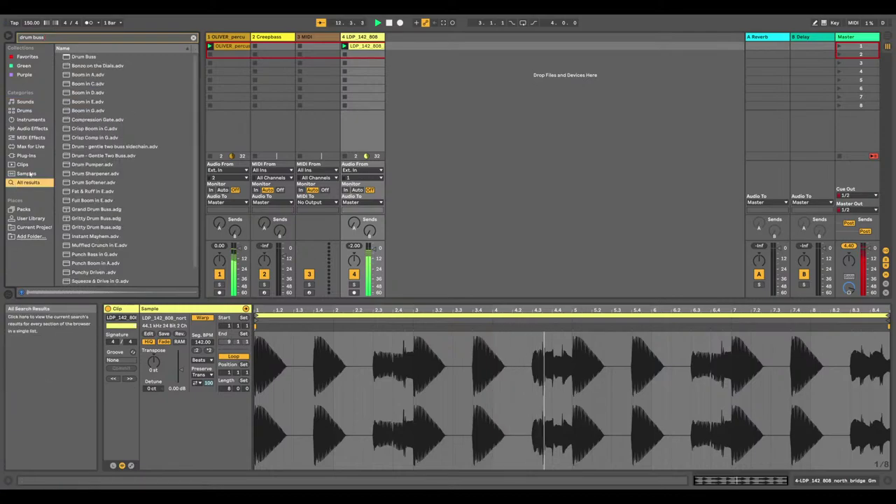
{"action": "left_click", "coordinate": [84, 56]}
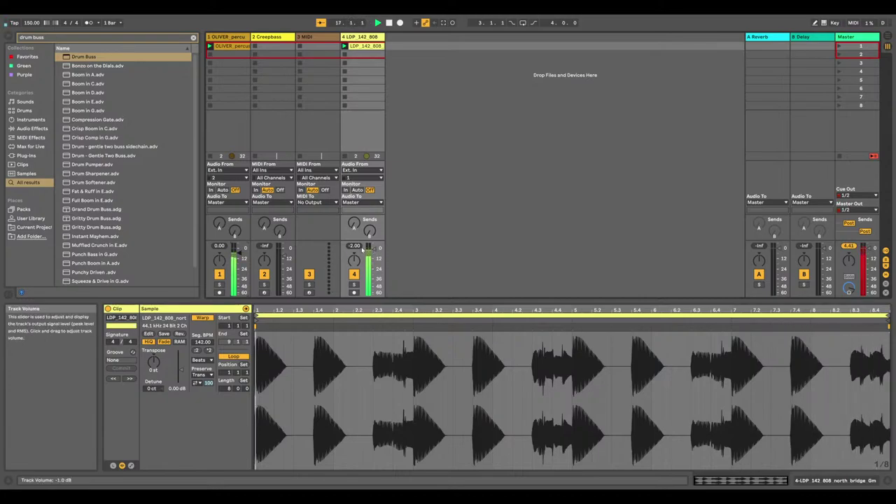
{"action": "left_click_drag", "start_coordinate": [84, 57], "coordinate": [348, 92]}
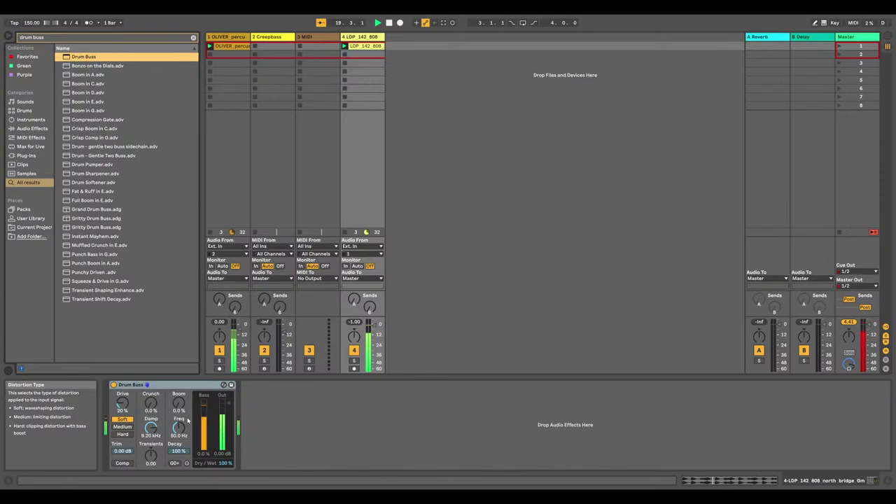
Set Drum Buss's Boom to 37% and its distortion type to Hard
{"action": "left_click_drag", "start_coordinate": [179, 404], "coordinate": [179, 396]}
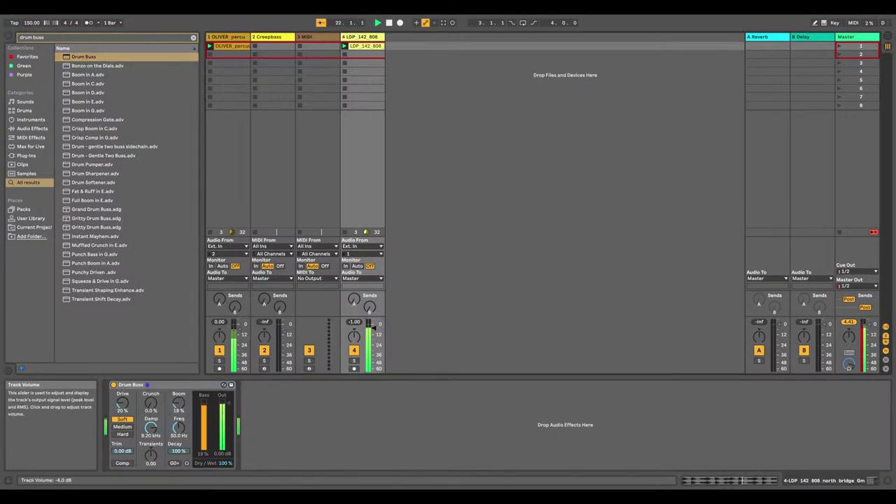
{"action": "left_click_drag", "start_coordinate": [179, 405], "coordinate": [179, 392]}
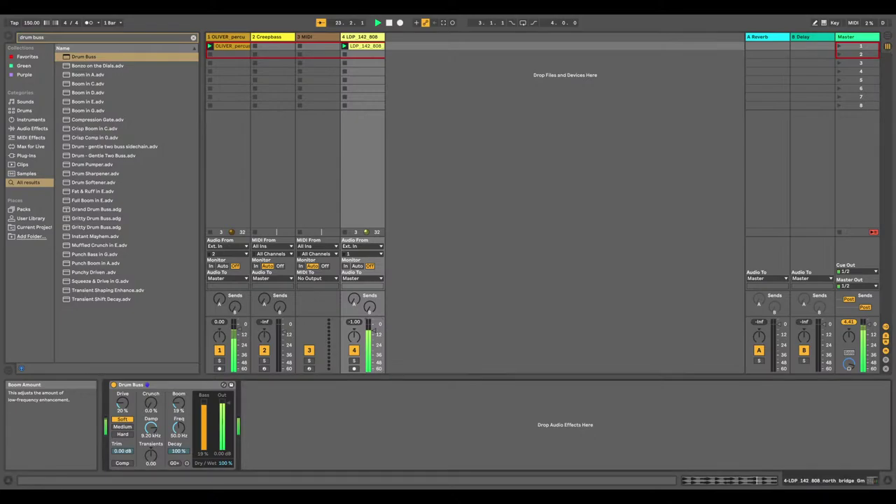
{"action": "left_click", "coordinate": [122, 426]}
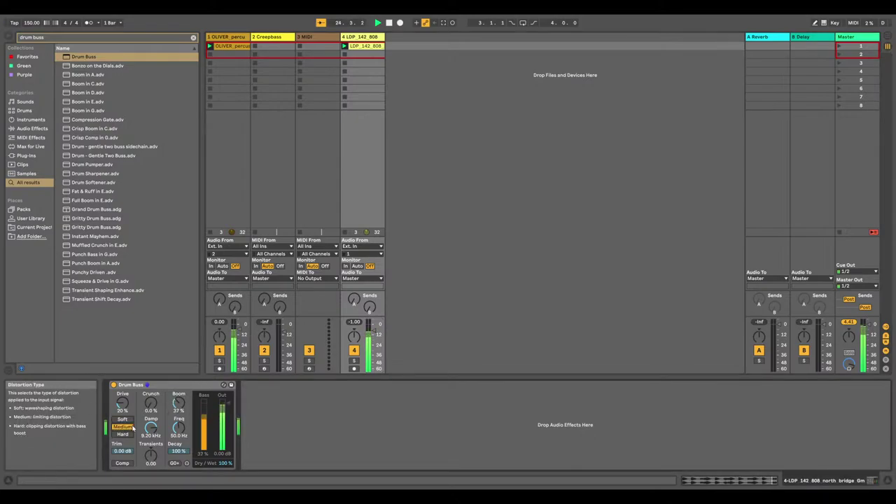
{"action": "left_click", "coordinate": [128, 435]}
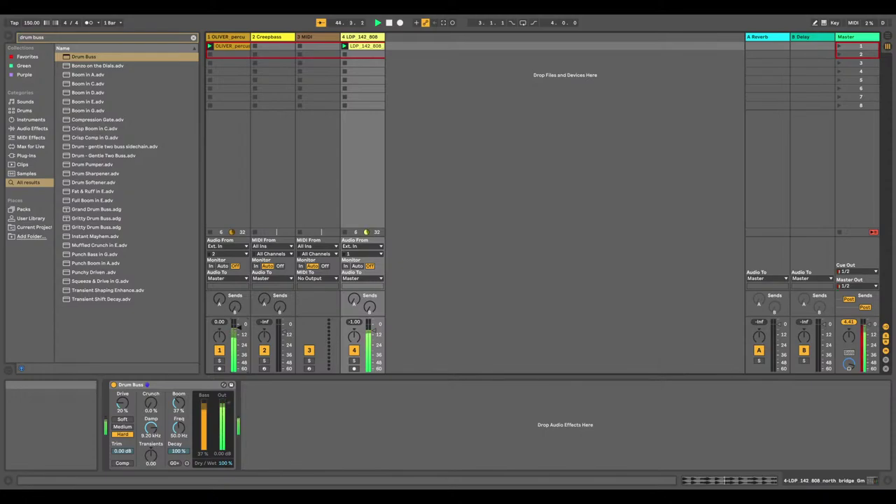
Insert a fifth audio track holding the LDP_138 drum loop and play the first scene from the start
{"action": "right_click", "coordinate": [399, 49]}
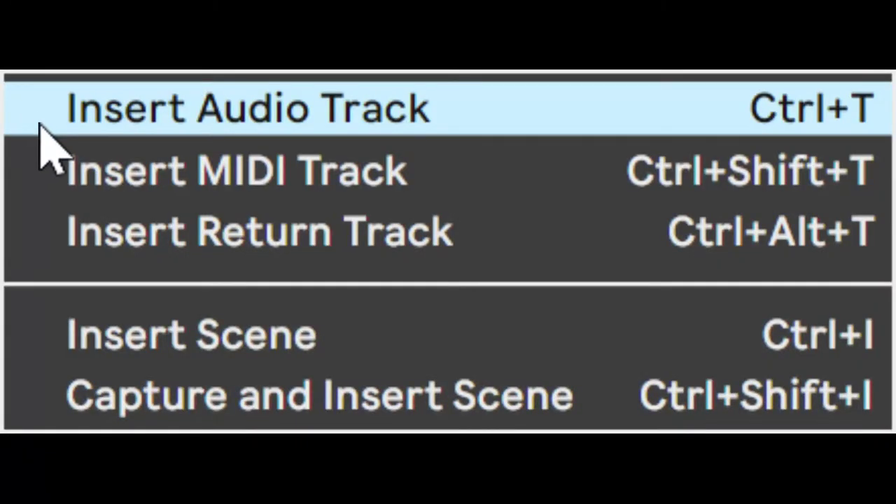
{"action": "left_click", "coordinate": [410, 52]}
{"action": "right_click", "coordinate": [411, 50]}
{"action": "left_click", "coordinate": [416, 57]}
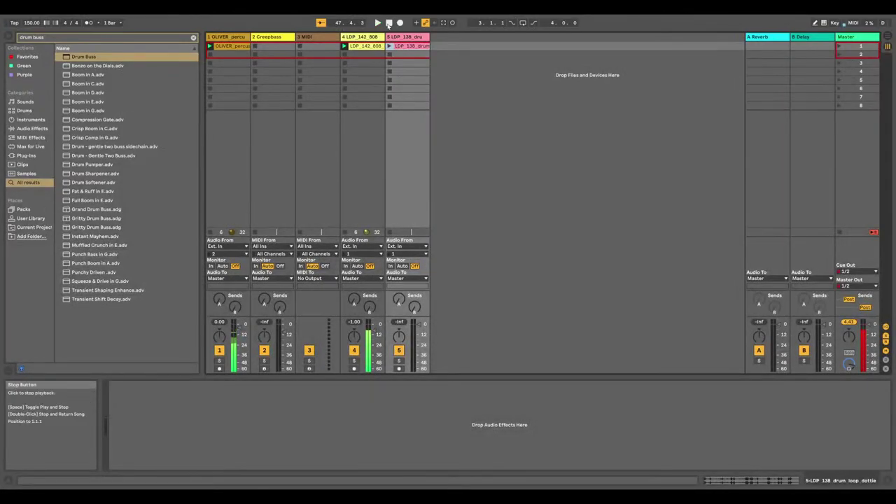
{"action": "double_click", "coordinate": [389, 23]}
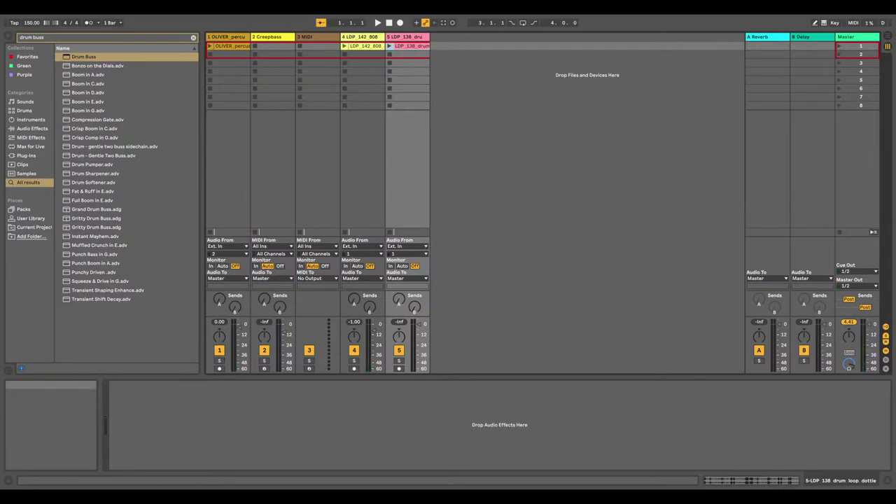
{"action": "left_click", "coordinate": [839, 46]}
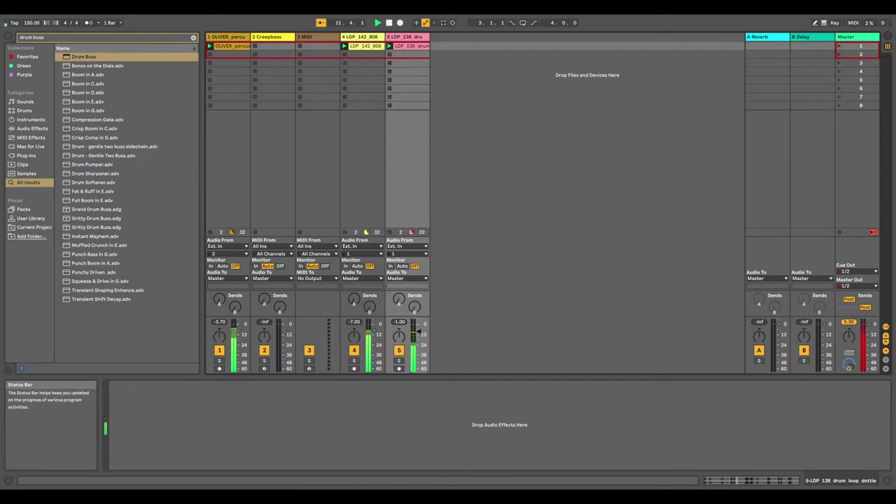
Move the LDP_138 drum loop to track 4's second slot and place the LDP_139 drum loop in track 5's first slot
{"action": "left_click_drag", "start_coordinate": [410, 45], "coordinate": [366, 54]}
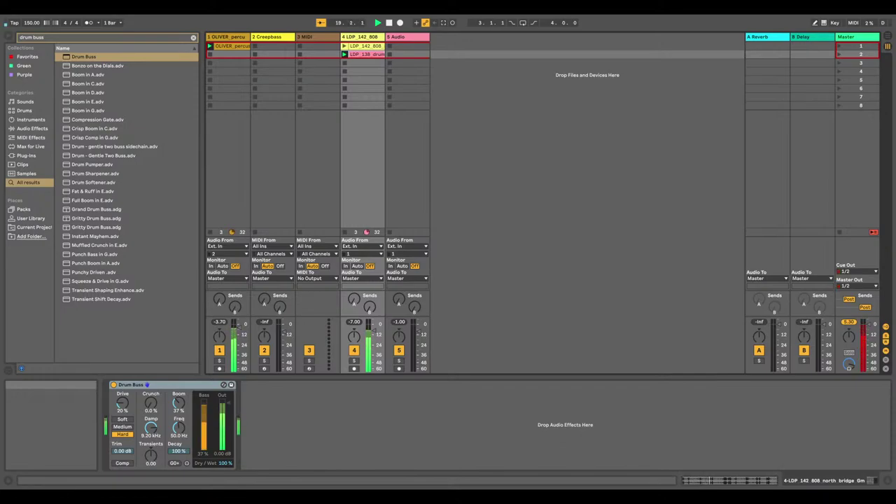
{"action": "left_click_drag", "start_coordinate": [318, 115], "coordinate": [400, 47]}
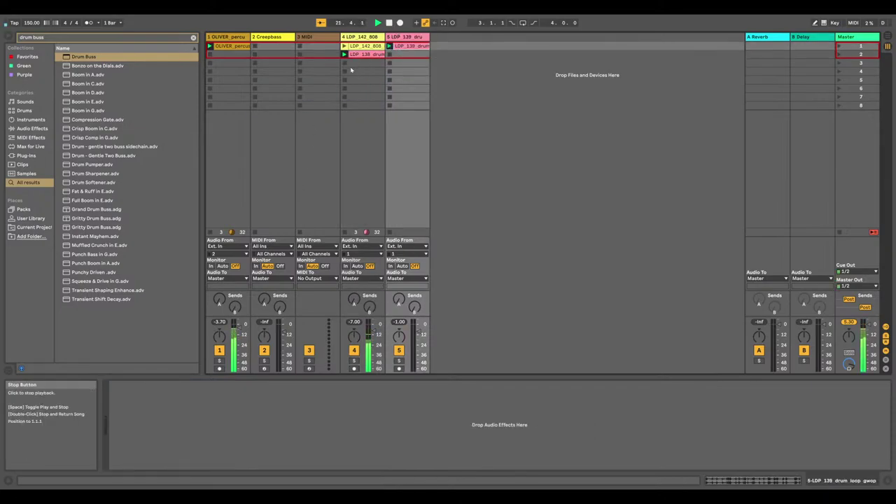
Relaunch the LDP_142_808 clip and audition it with the LDP_139 drum loop from the start
{"action": "left_click", "coordinate": [352, 54]}
{"action": "left_click", "coordinate": [388, 23]}
{"action": "left_click", "coordinate": [378, 23]}
{"action": "left_click", "coordinate": [389, 23]}
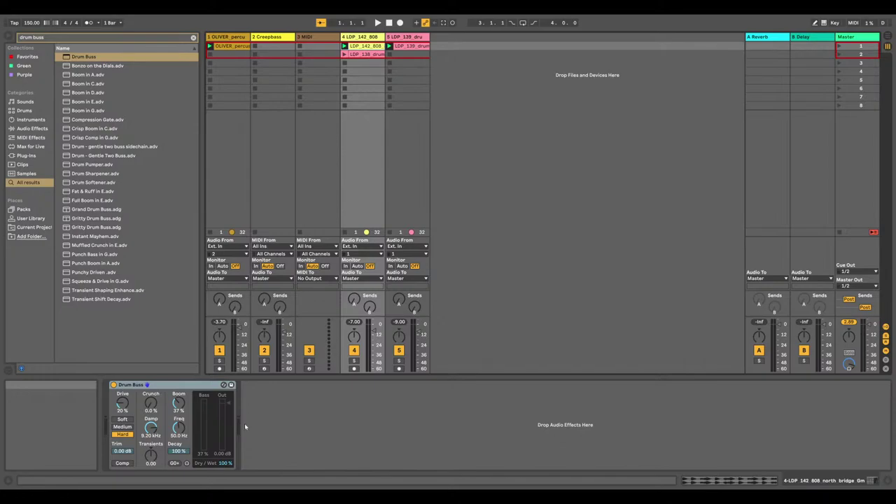
Replace the drum loop on track 5 with the LDP_148 hihat loop and open that clip for viewing
{"action": "left_click", "coordinate": [406, 36]}
{"action": "right_click", "coordinate": [407, 37]}
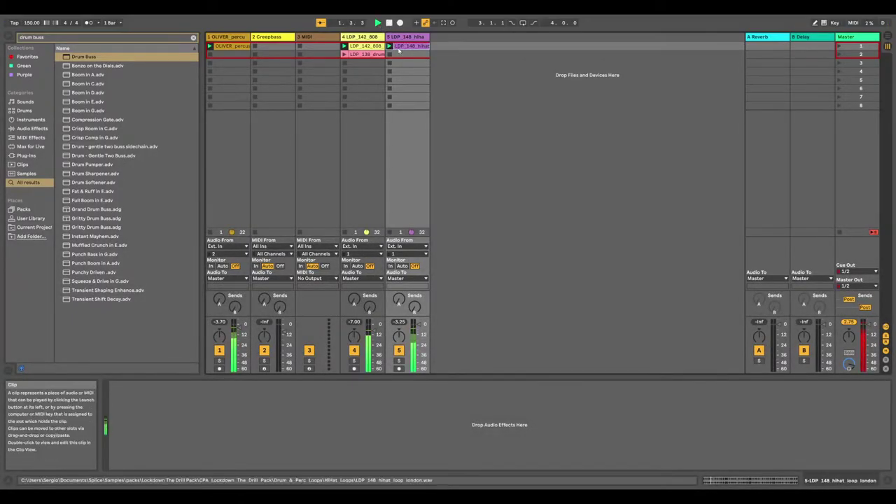
{"action": "left_click", "coordinate": [376, 38]}
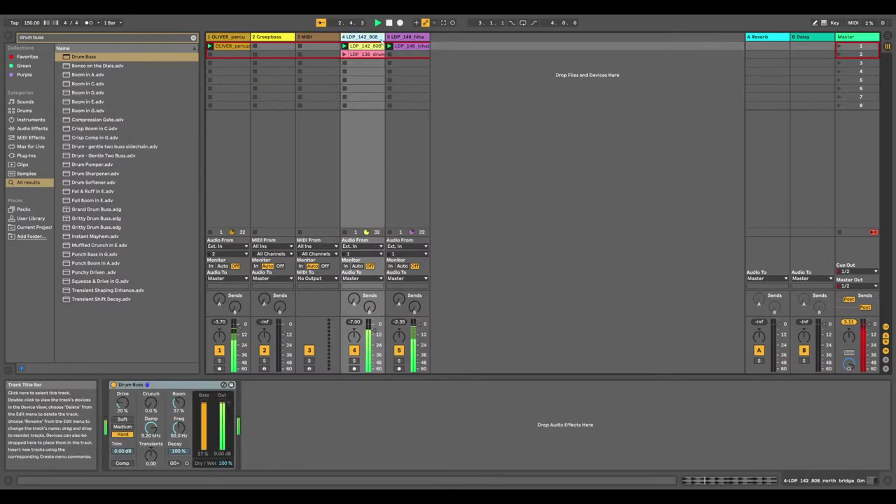
{"action": "left_click", "coordinate": [410, 46]}
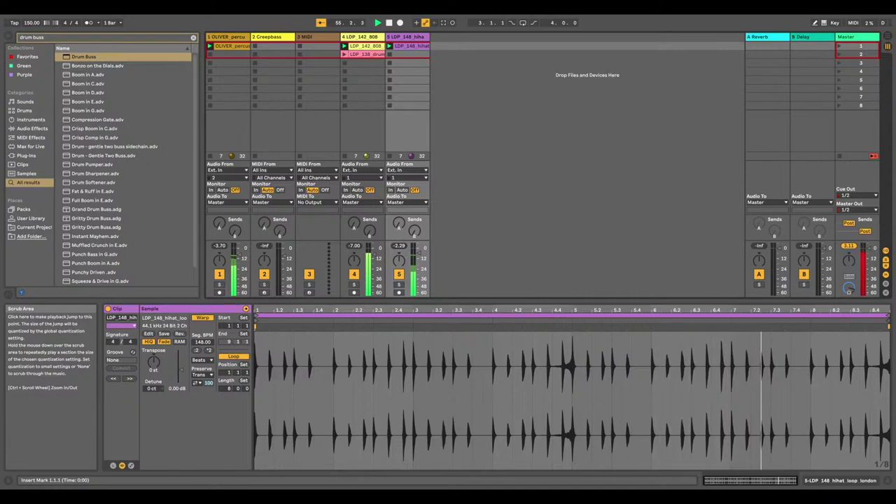
Place the OS_TS_133 drum loop in track 5's second slot and play it alone from the start
{"action": "left_click_drag", "start_coordinate": [364, 89], "coordinate": [411, 56]}
{"action": "left_click", "coordinate": [390, 55]}
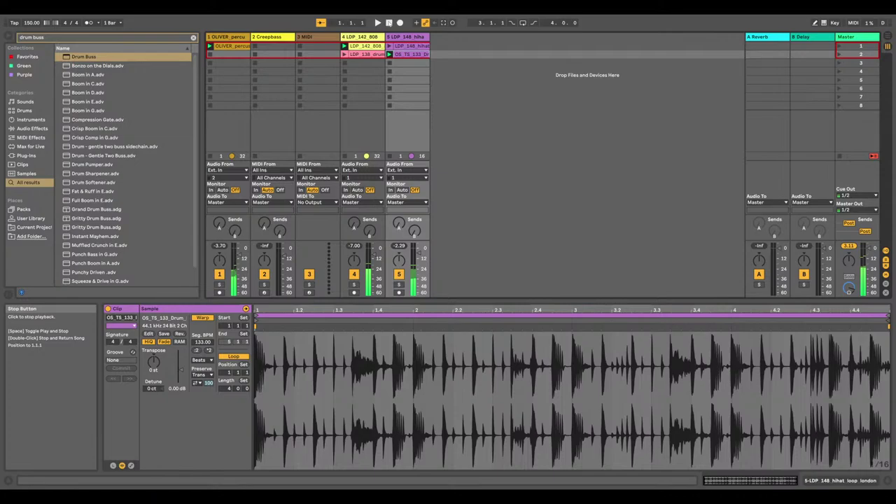
{"action": "left_click", "coordinate": [378, 24]}
{"action": "left_click", "coordinate": [874, 155]}
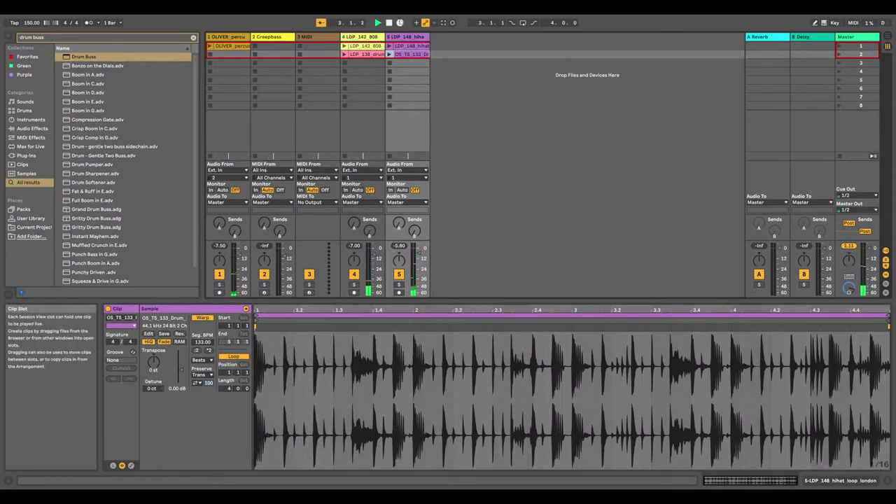
{"action": "left_click", "coordinate": [378, 22]}
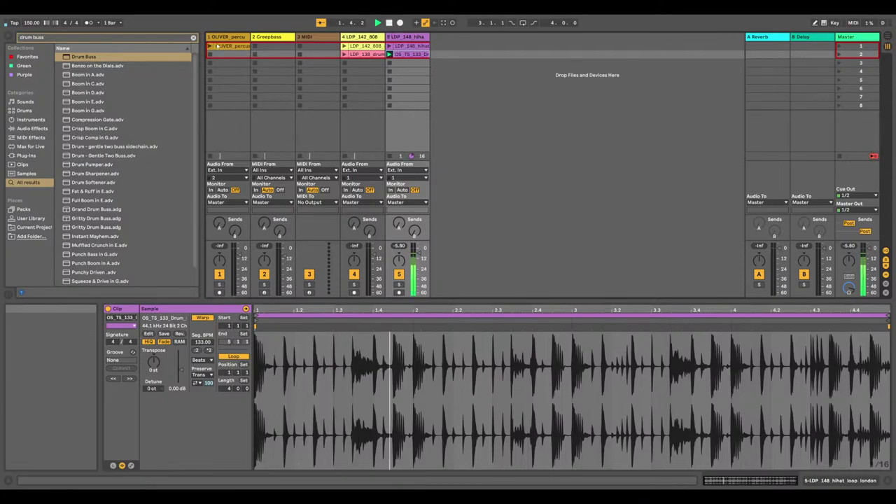
Launch the OLIVER percussion and LDP_138 drum loops alongside the OS_TS_133 loop and restart playback from the beginning
{"action": "left_click", "coordinate": [210, 46]}
{"action": "left_click", "coordinate": [344, 53]}
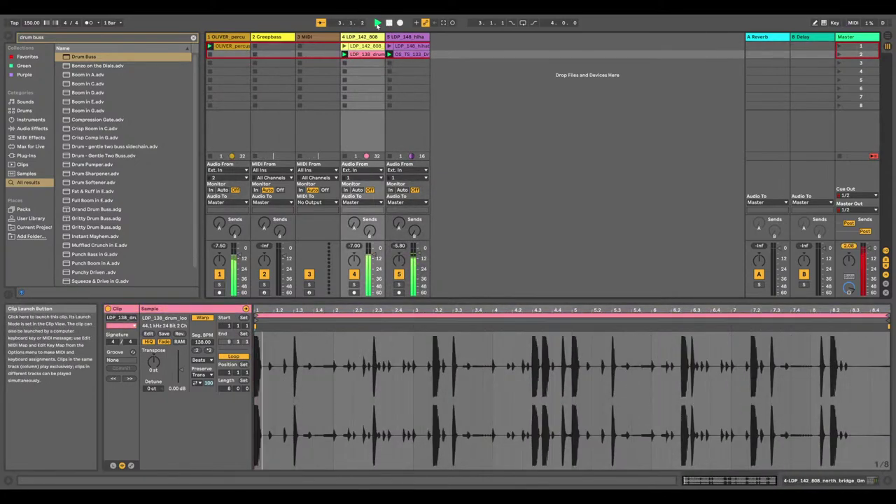
{"action": "left_click", "coordinate": [376, 23]}
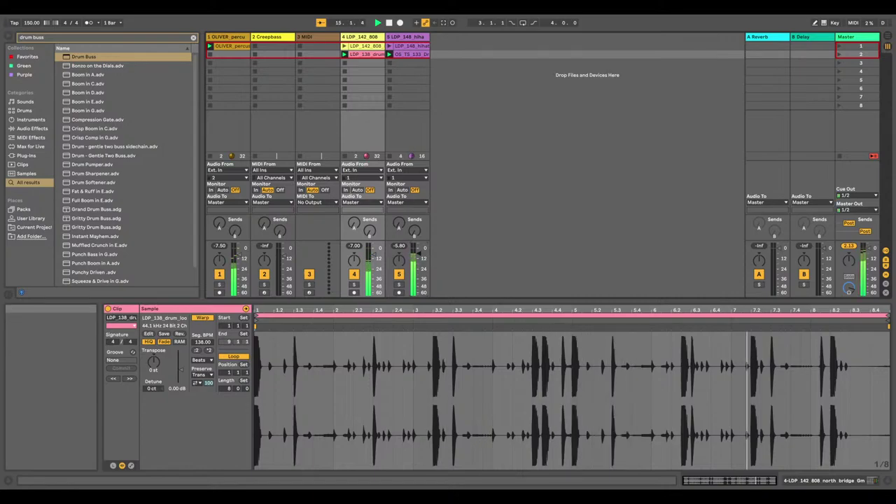
Move the LDP_138 drum loop from track 4 to a new sixth track and adjust that track's volume
{"action": "left_click_drag", "start_coordinate": [346, 54], "coordinate": [373, 55]}
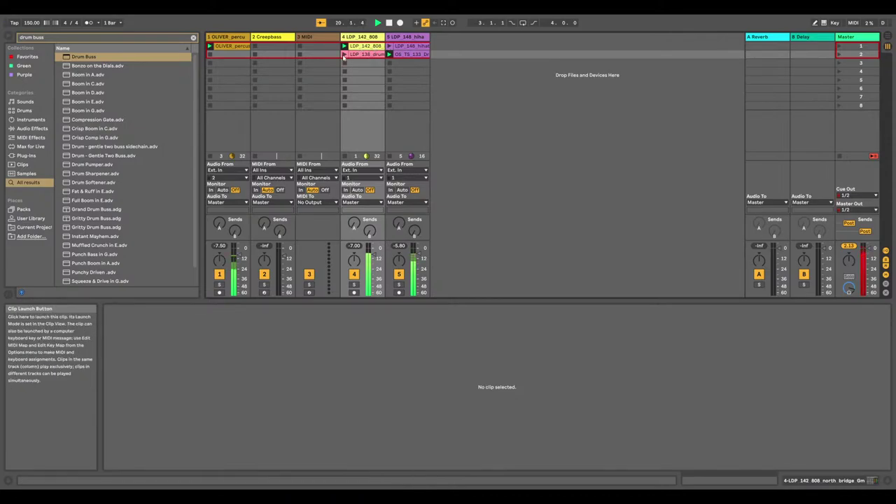
{"action": "left_click", "coordinate": [369, 53]}
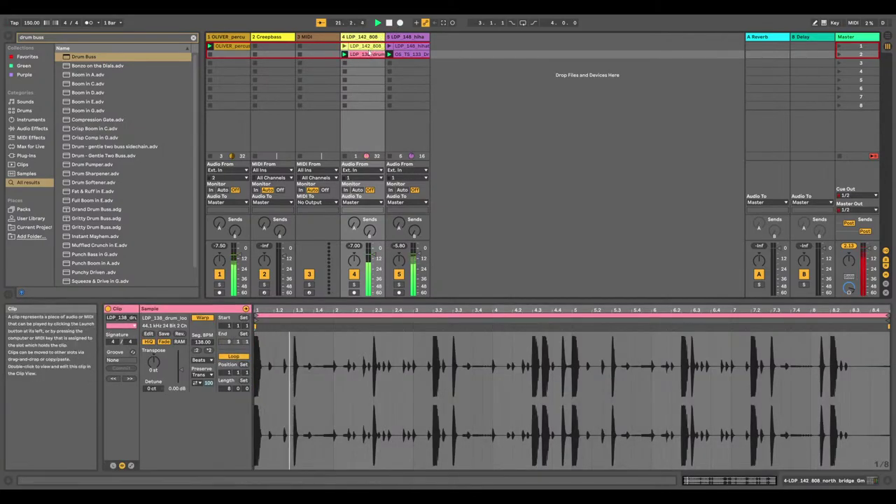
{"action": "left_click_drag", "start_coordinate": [369, 55], "coordinate": [441, 54]}
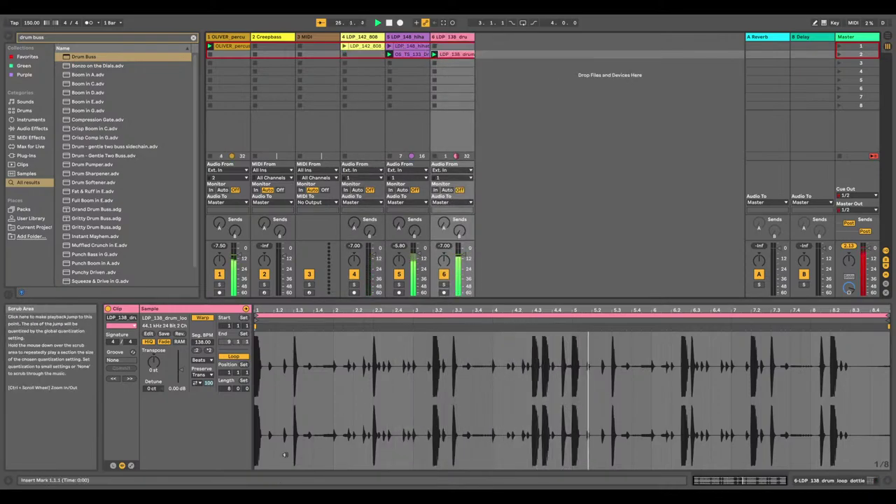
{"action": "left_click_drag", "start_coordinate": [465, 253], "coordinate": [463, 251]}
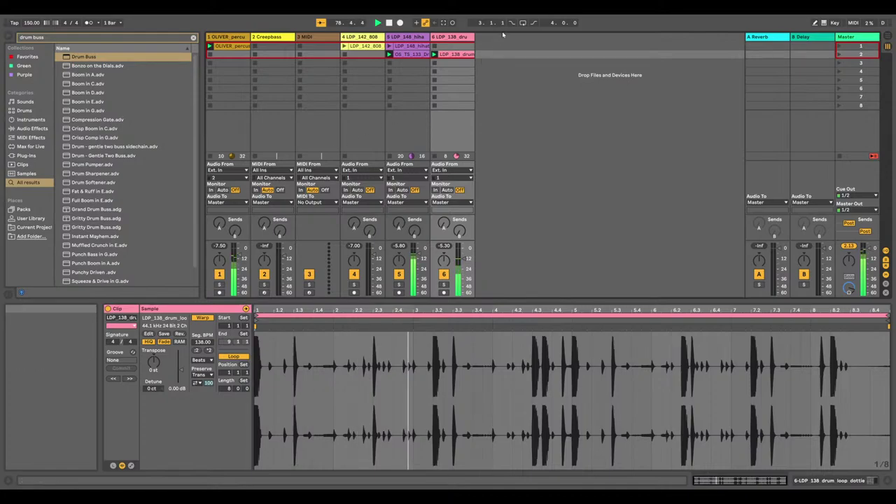
Paste M&K_squad_808 loops into slots 2, 3 and 4 of a new seventh audio track
{"action": "left_click", "coordinate": [490, 58]}
{"action": "right_click", "coordinate": [490, 58]}
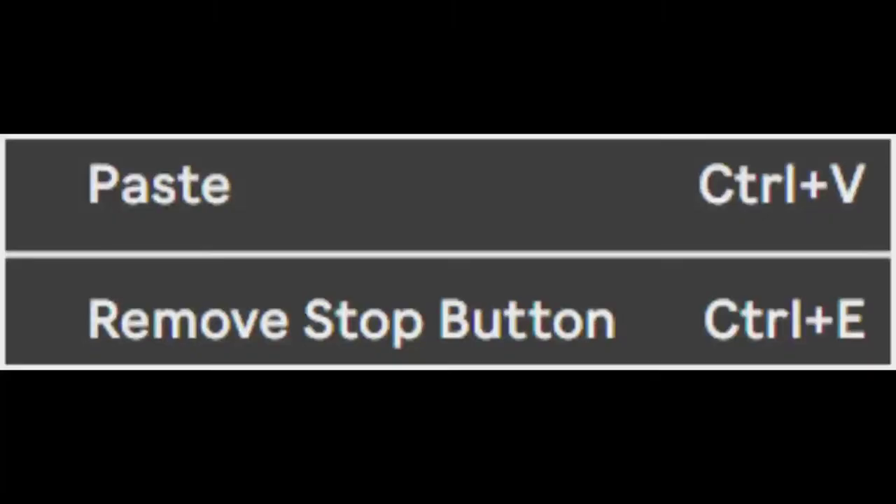
{"action": "left_click", "coordinate": [160, 184]}
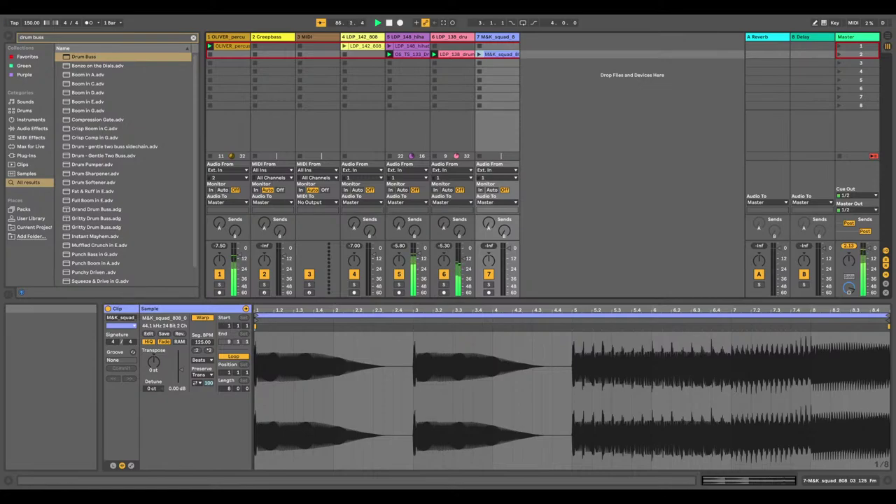
{"action": "right_click", "coordinate": [496, 64]}
{"action": "left_click", "coordinate": [503, 72]}
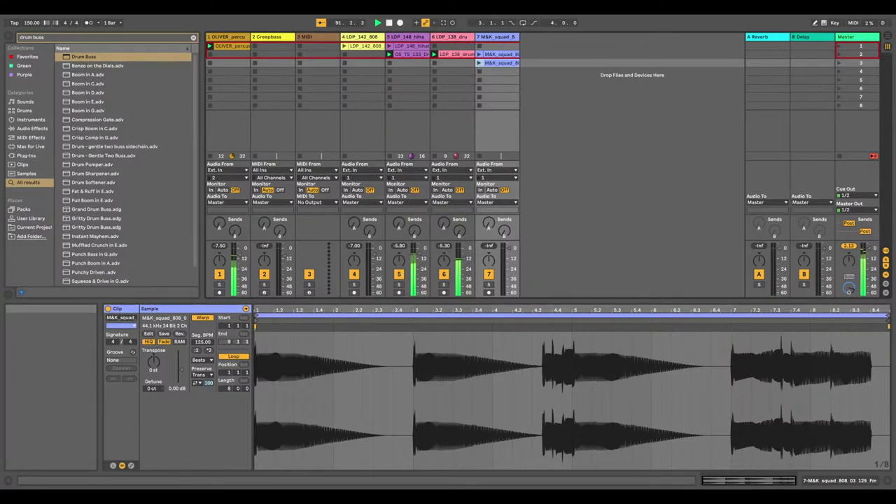
{"action": "right_click", "coordinate": [505, 71]}
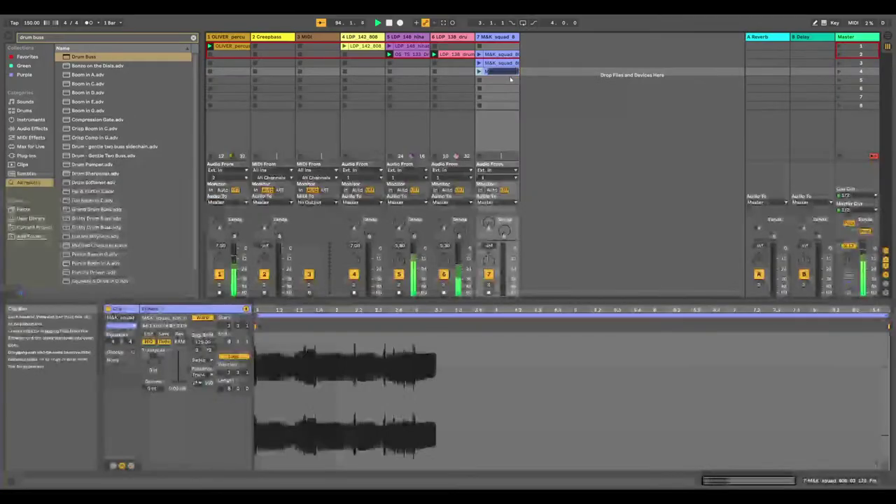
{"action": "left_click", "coordinate": [63, 203]}
Arrange the LDP_138 drum loop in slot 1 and track 7's 808 loops in slots 1, 2 and 5, and replay from the start
{"action": "left_click_drag", "start_coordinate": [512, 79], "coordinate": [454, 46]}
{"action": "left_click", "coordinate": [501, 54]}
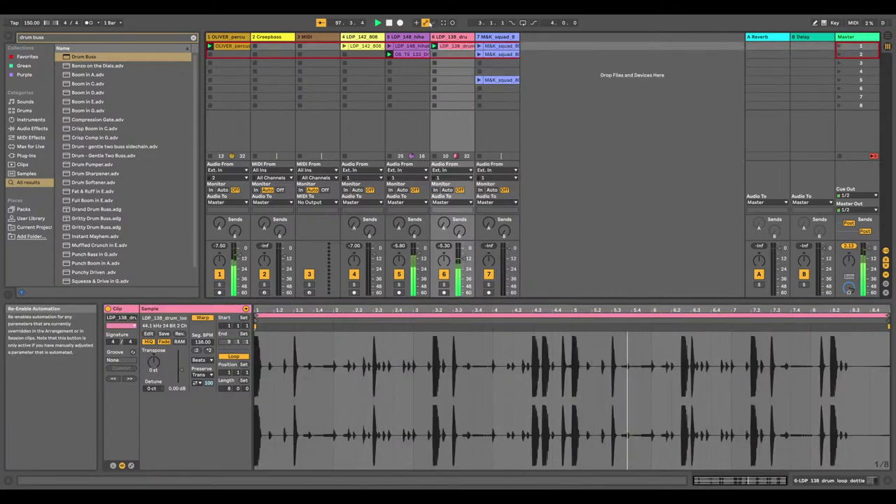
{"action": "key", "text": "space"}
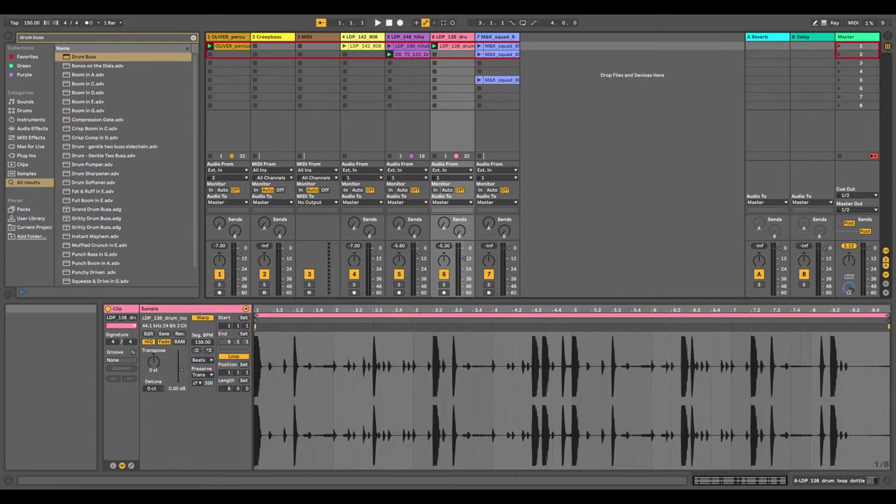
{"action": "key", "text": "space"}
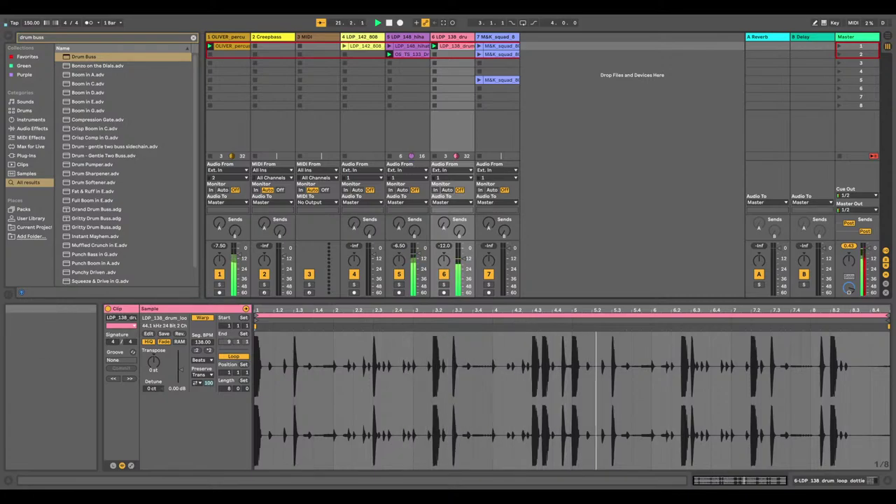
Paste the CXJ_120_808 loop into a new eighth audio track and launch the first scene
{"action": "left_click", "coordinate": [544, 43]}
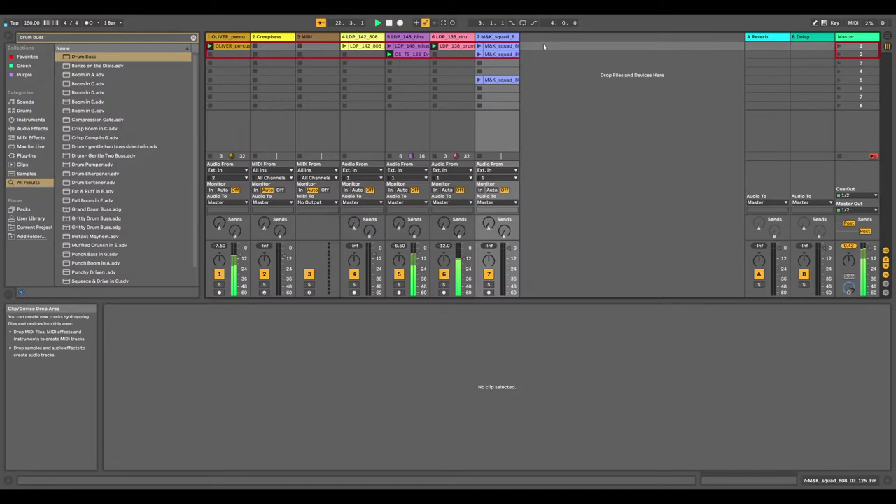
{"action": "key", "text": "ctrl+v"}
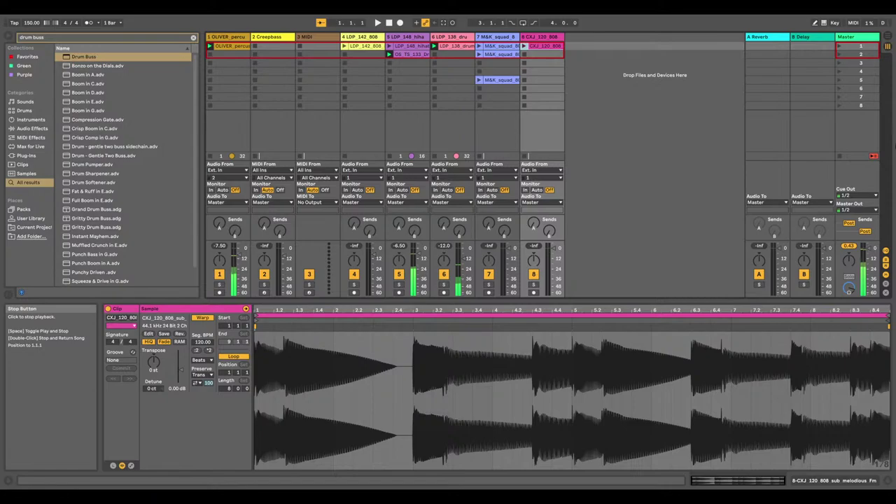
{"action": "left_click", "coordinate": [841, 46]}
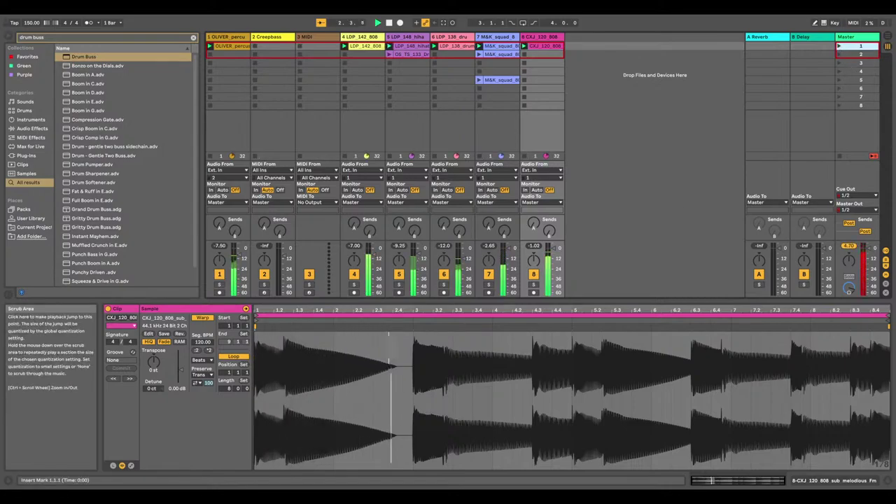
Solo tracks 7 and 8 in turn to compare their 808 loops, and replay the mix with track 7 muted
{"action": "left_click", "coordinate": [512, 36]}
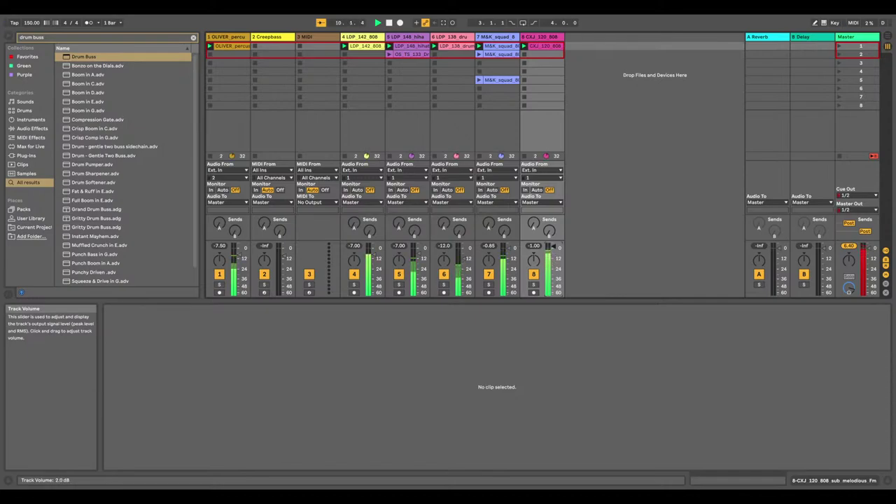
{"action": "key", "text": "super+z"}
{"action": "left_click", "coordinate": [488, 285]}
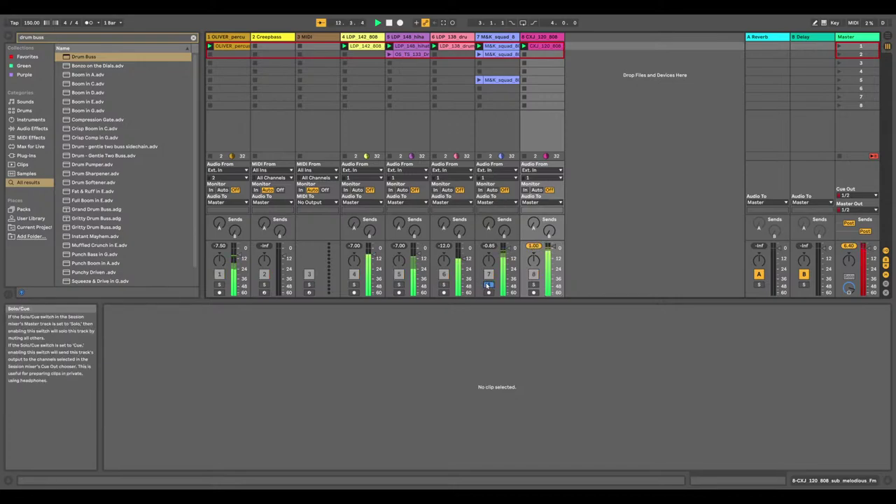
{"action": "left_click", "coordinate": [534, 286]}
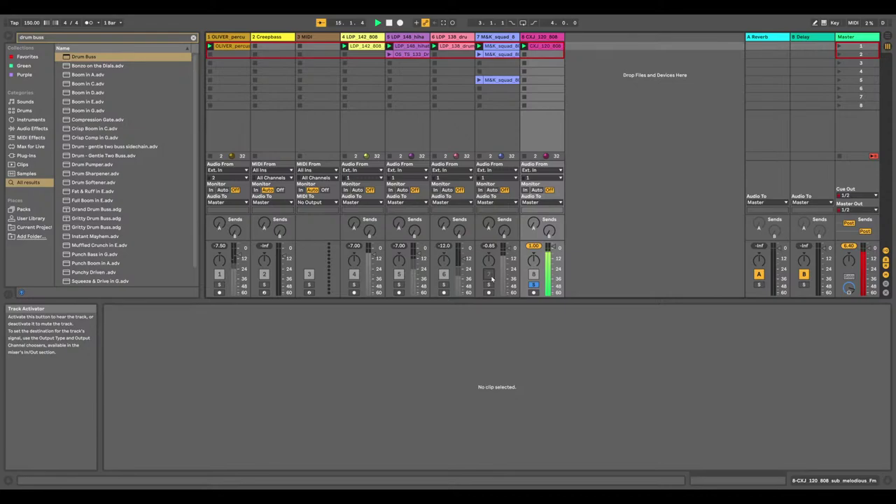
{"action": "left_click", "coordinate": [378, 23]}
{"action": "left_click", "coordinate": [533, 287]}
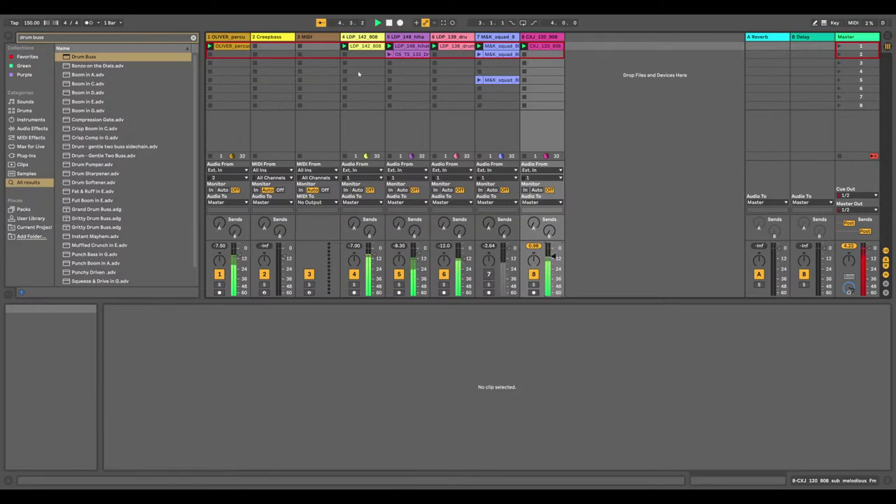
Audition the LDP_142_808 track in solo and mute it
{"action": "left_click", "coordinate": [356, 283]}
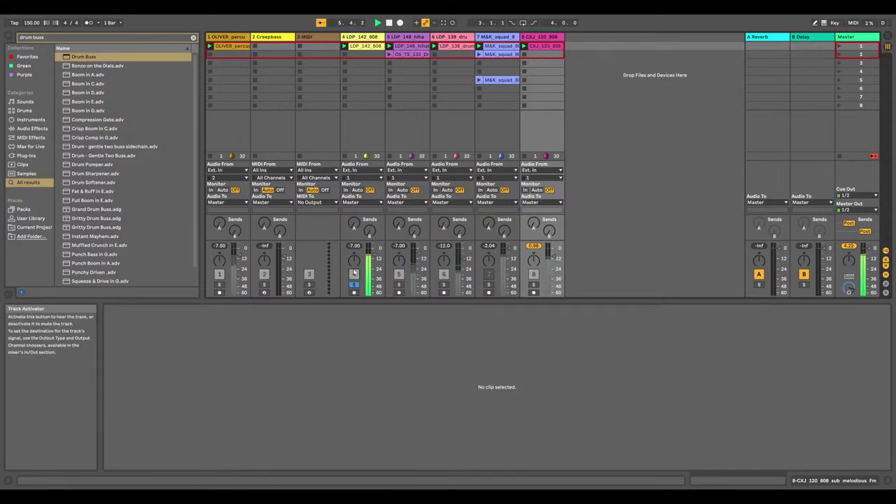
{"action": "left_click", "coordinate": [357, 284]}
{"action": "left_click", "coordinate": [355, 274]}
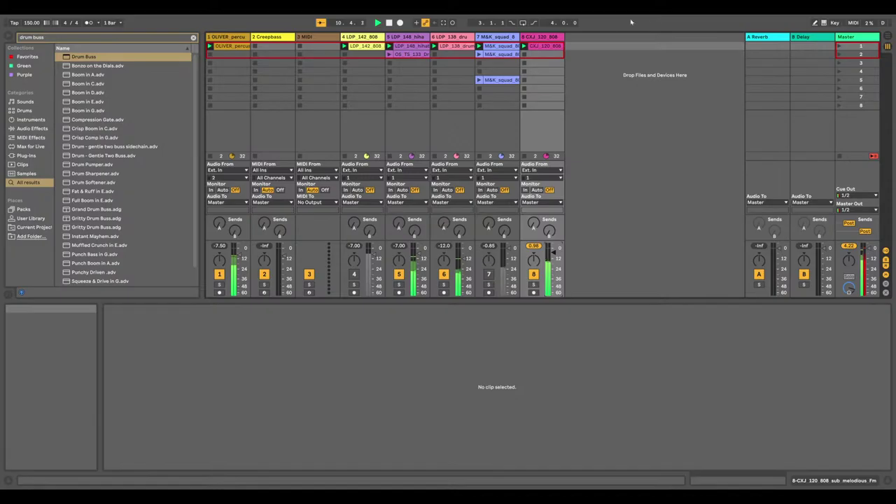
Copy the CXJ_120_808 clip into track 8's second slot
{"action": "right_click", "coordinate": [546, 47]}
{"action": "left_click", "coordinate": [322, 28]}
{"action": "right_click", "coordinate": [549, 55]}
{"action": "left_click", "coordinate": [70, 182]}
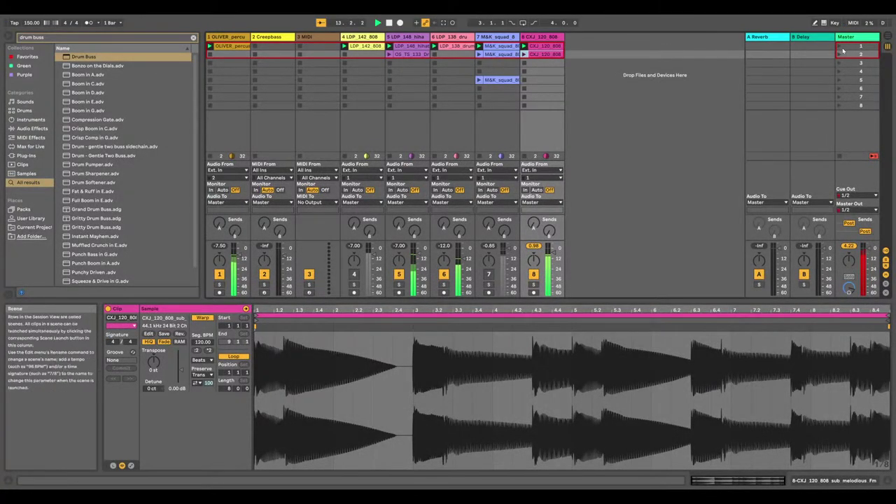
Copy the OLIVER percussion clip into track 1's second slot
{"action": "right_click", "coordinate": [232, 46]}
{"action": "left_click", "coordinate": [339, 27]}
{"action": "right_click", "coordinate": [238, 55]}
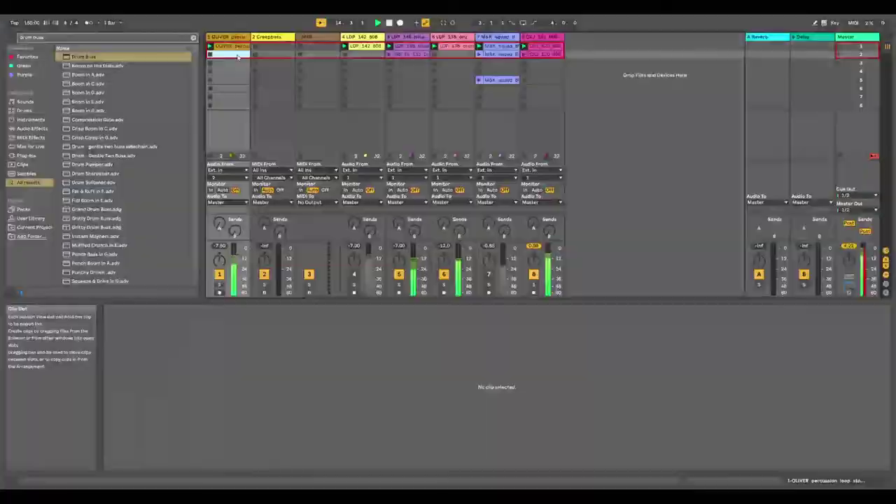
{"action": "left_click", "coordinate": [164, 209]}
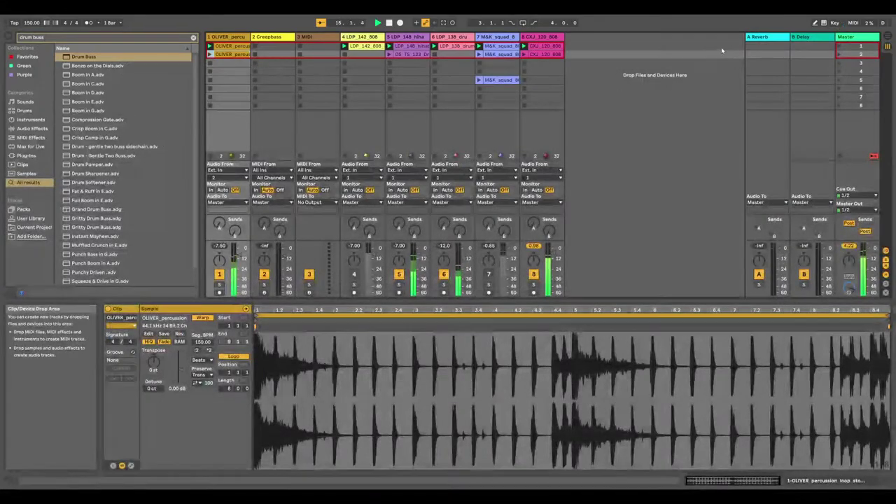
Launch the second scene and add track 7's fifth-slot 808 loop and the LDP_138 drum loop to it
{"action": "left_click", "coordinate": [841, 55]}
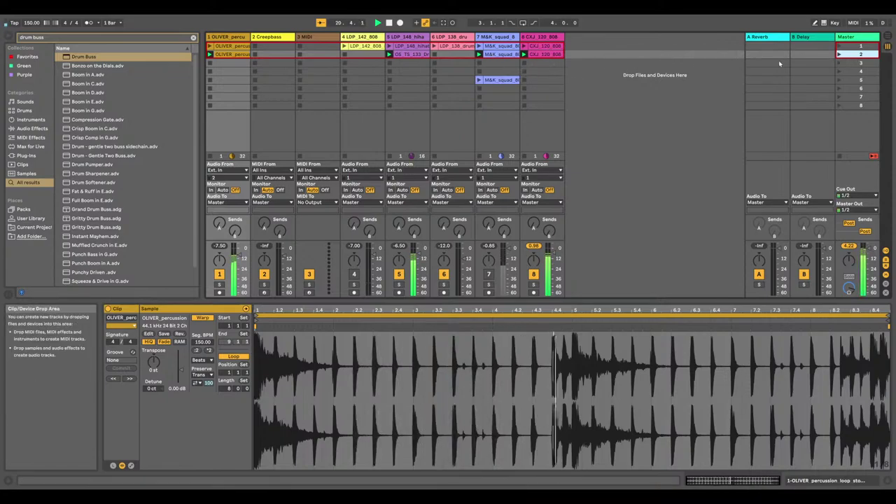
{"action": "left_click", "coordinate": [479, 80]}
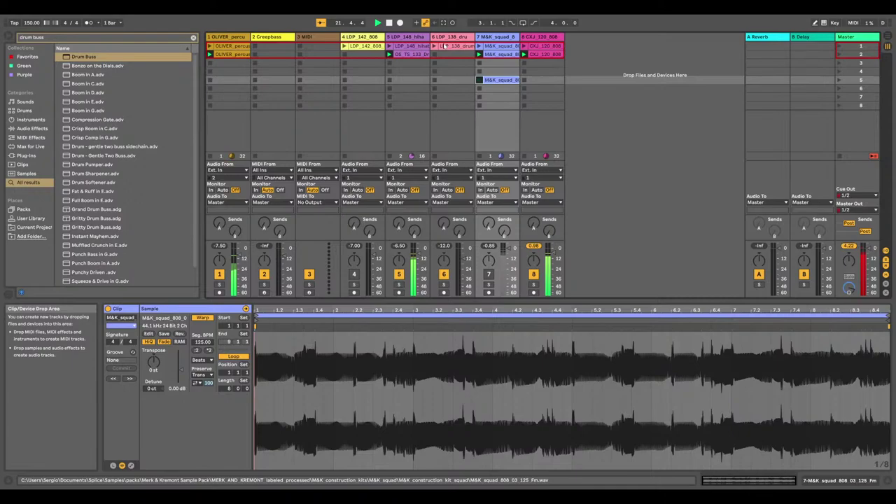
{"action": "left_click", "coordinate": [446, 47]}
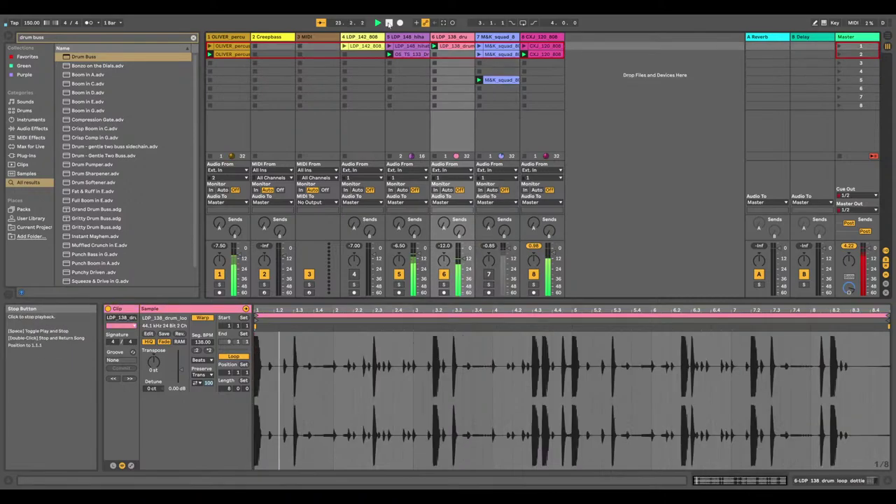
Delete the eighth track holding the CXJ_120_808 loops
{"action": "right_click", "coordinate": [545, 37]}
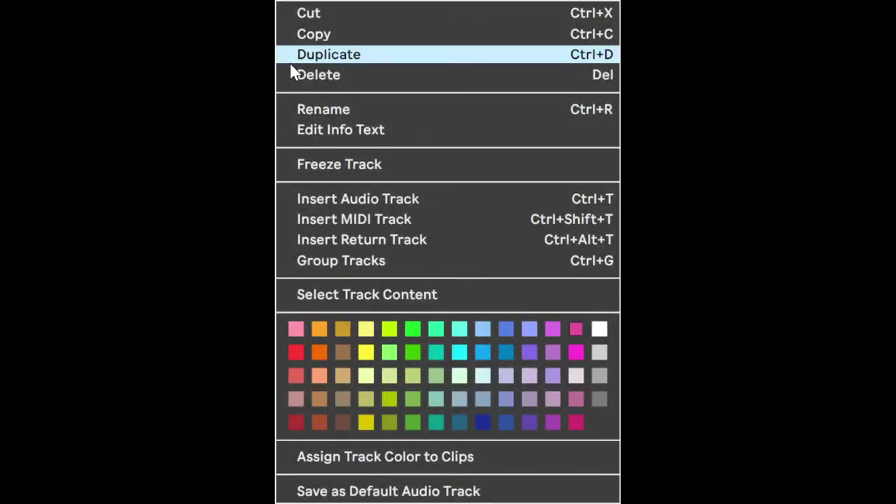
{"action": "left_click", "coordinate": [293, 74]}
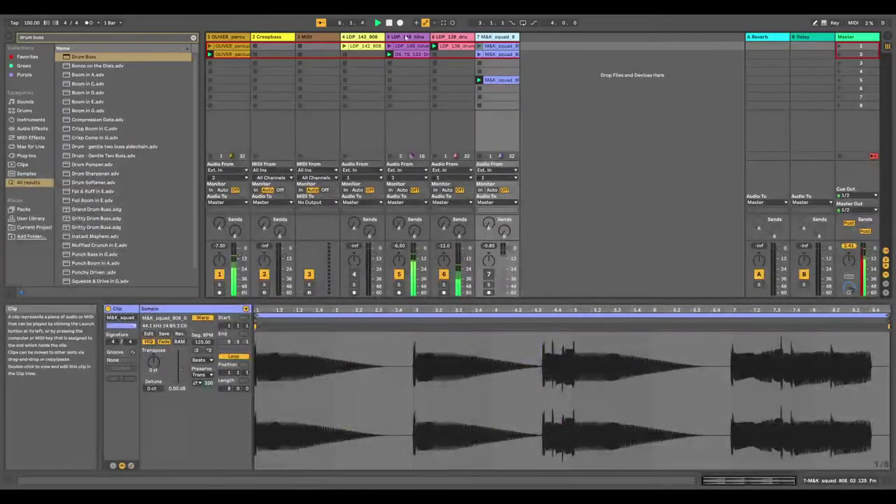
Launch the M&K_squad_808 loop in track 7's second slot and load Drum Buss onto that track
{"action": "left_click", "coordinate": [480, 54]}
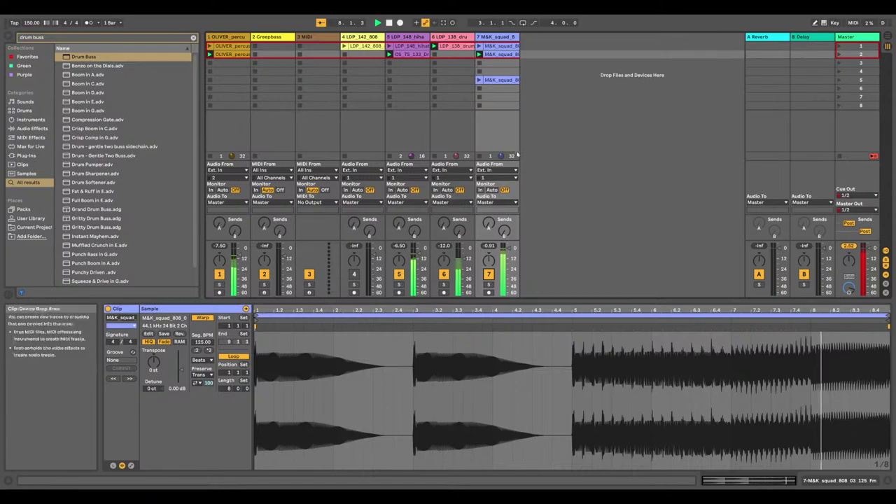
{"action": "key", "text": "Return"}
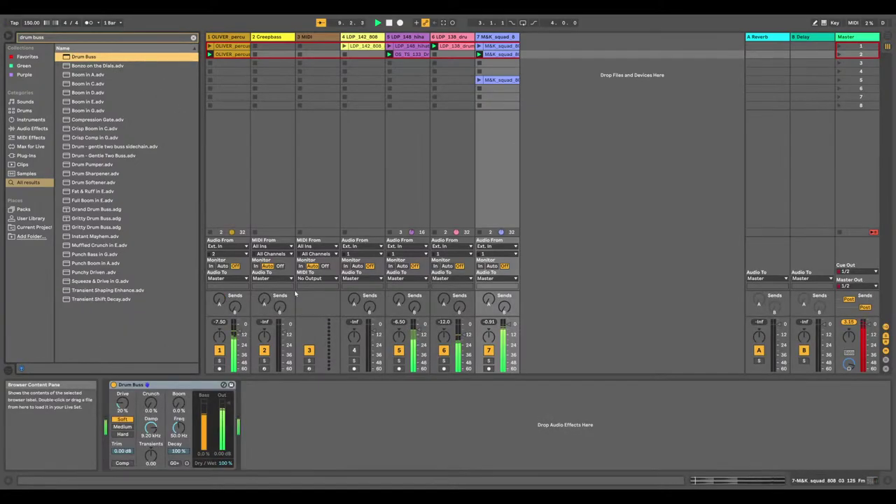
Set track 7's Drum Buss to Hard with 22% Crunch, 18% Boom and -4.78 dB output, and lower the track volume to about -6.4 dB
{"action": "left_click_drag", "start_coordinate": [179, 406], "coordinate": [179, 392]}
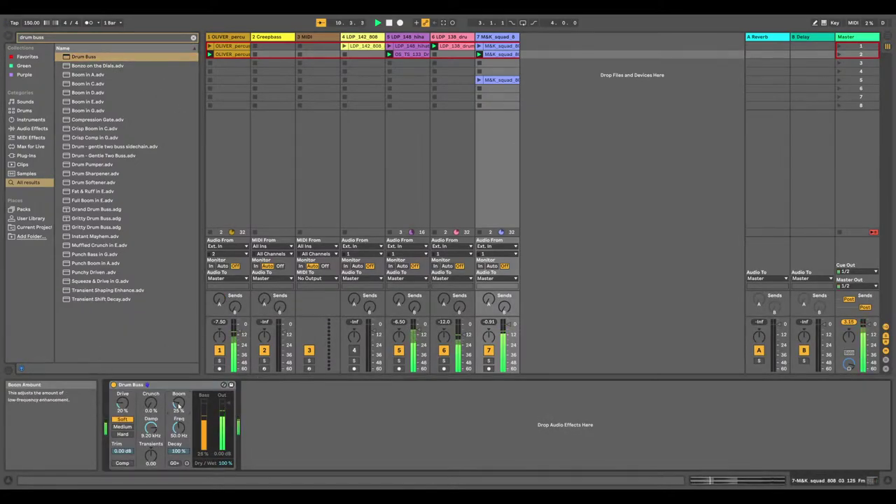
{"action": "left_click", "coordinate": [123, 434]}
{"action": "double_click", "coordinate": [509, 328]}
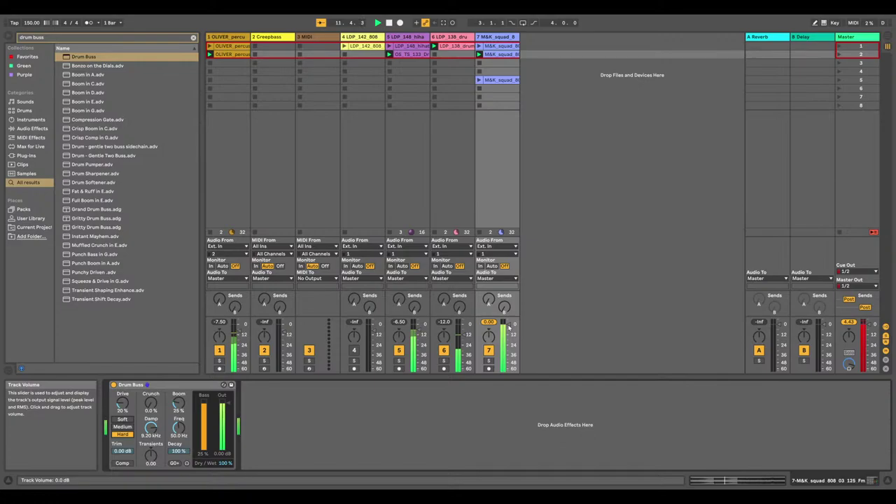
{"action": "left_click_drag", "start_coordinate": [509, 327], "coordinate": [509, 332]}
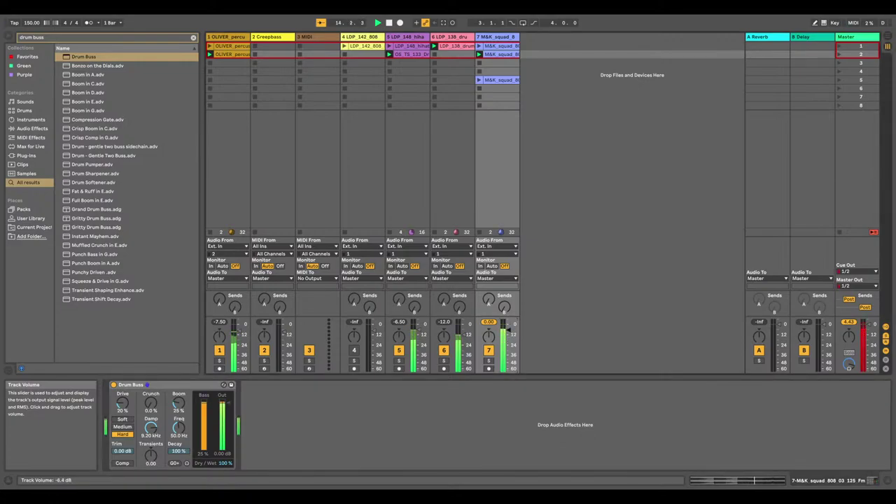
{"action": "left_click", "coordinate": [122, 419]}
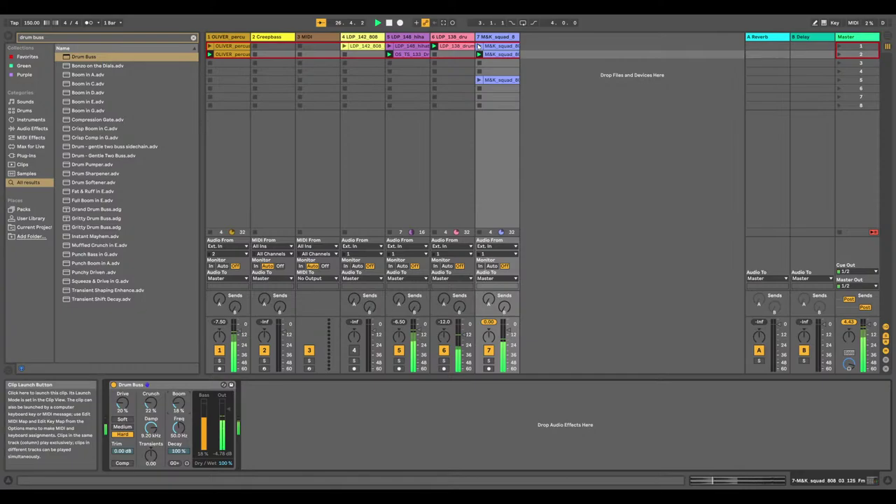
Compare the M&K_squad_808 loops in track 7's first, second and fifth slots, inspecting the first loop's sample settings
{"action": "left_click", "coordinate": [479, 46]}
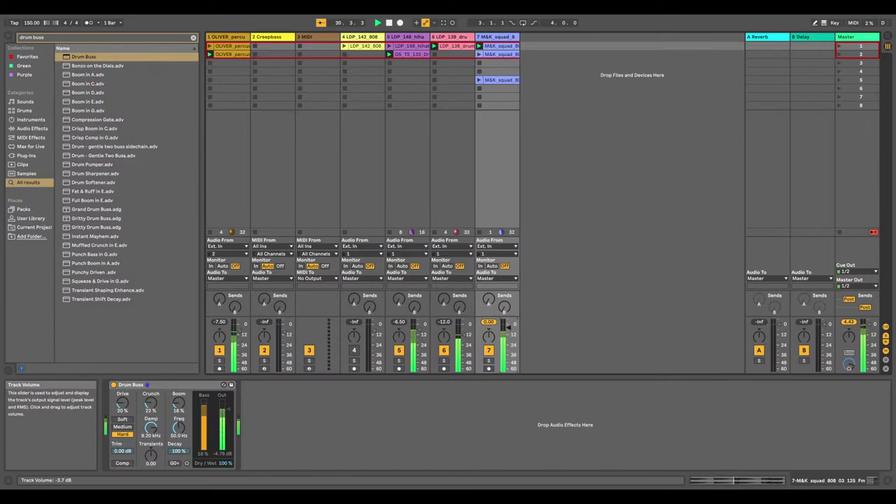
{"action": "double_click", "coordinate": [491, 52]}
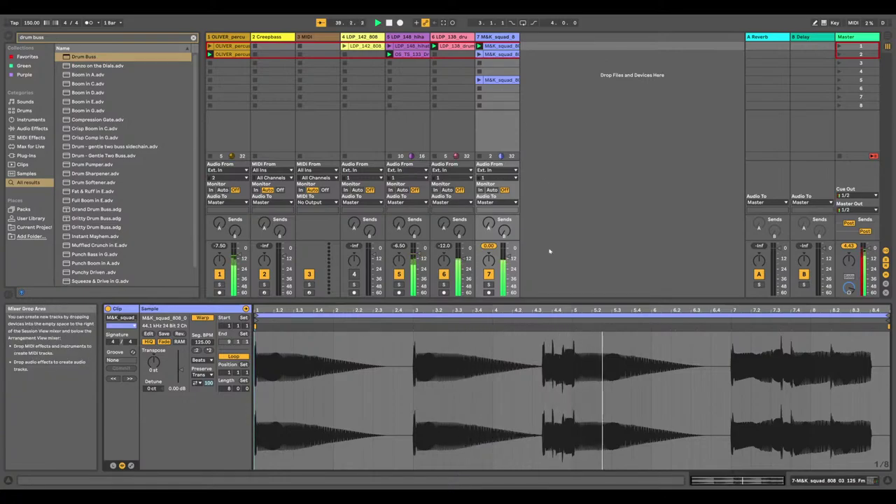
{"action": "mouse_move", "coordinate": [202, 341]}
{"action": "left_mouse_down"}
{"action": "mouse_move", "coordinate": [202, 329]}
{"action": "mouse_move", "coordinate": [202, 339]}
{"action": "left_mouse_up"}
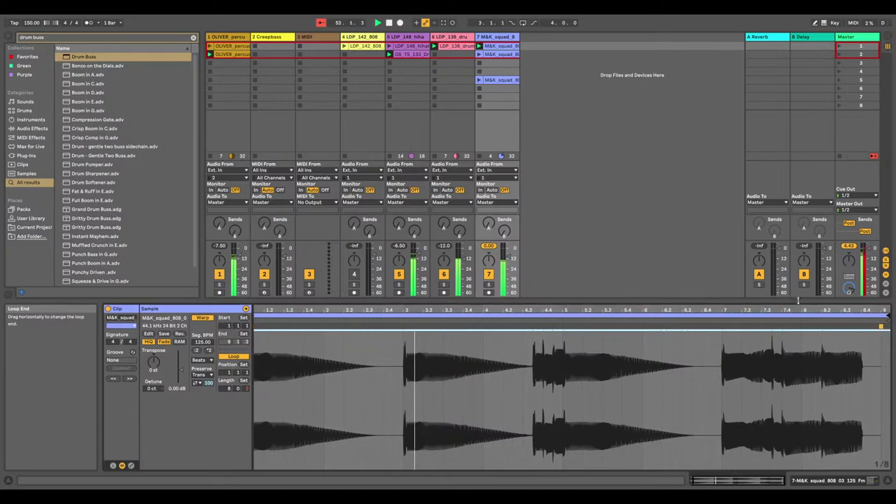
{"action": "left_click", "coordinate": [482, 57]}
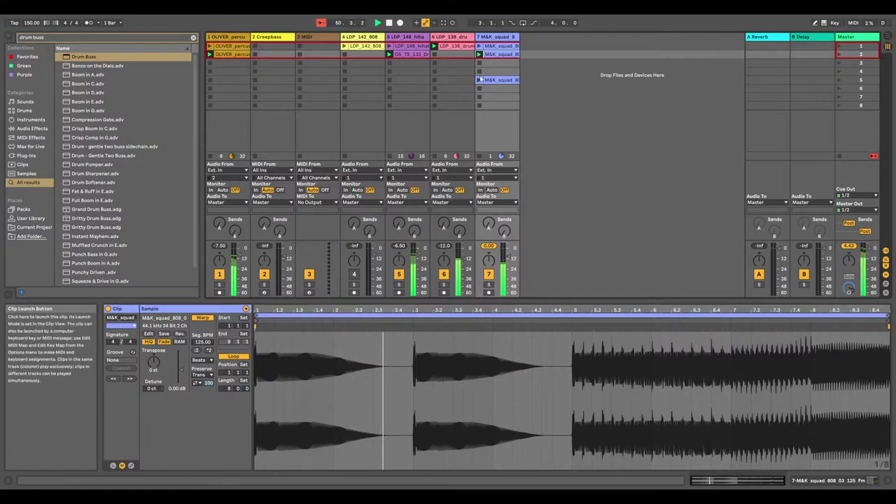
{"action": "left_click", "coordinate": [480, 80]}
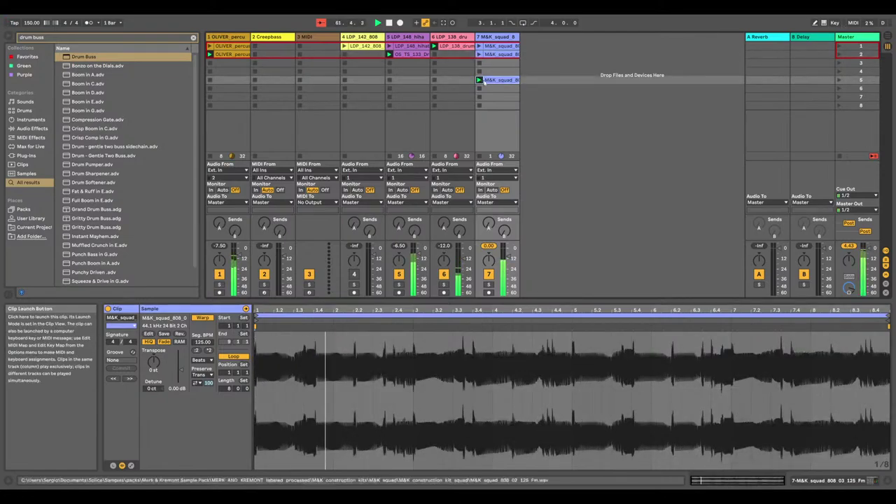
Move track 7's second-slot 808 clip to the fourth slot and put a reversed copy of the fifth-slot clip in its place
{"action": "right_click", "coordinate": [482, 80]}
{"action": "left_click", "coordinate": [352, 30]}
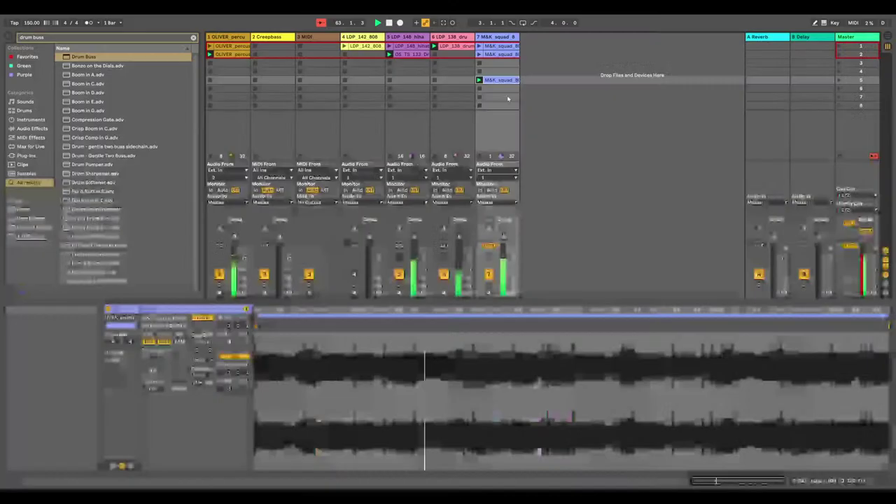
{"action": "left_click_drag", "start_coordinate": [500, 56], "coordinate": [498, 73]}
{"action": "right_click", "coordinate": [500, 55]}
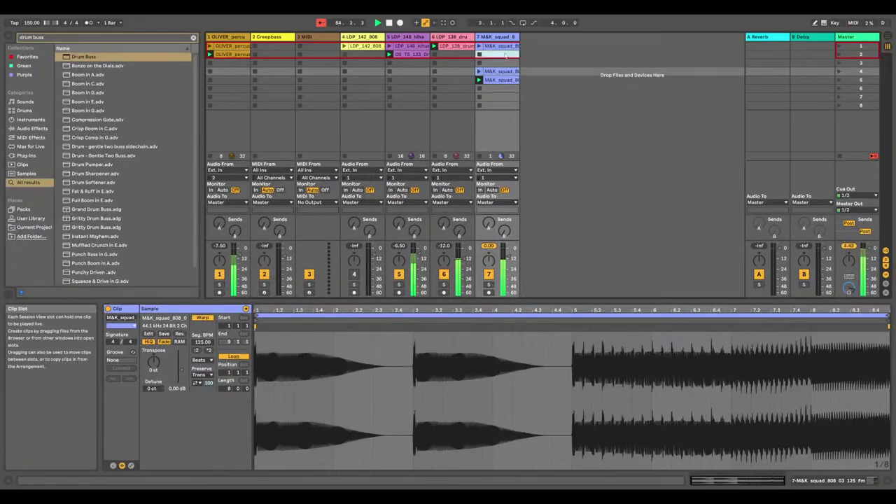
{"action": "left_click", "coordinate": [505, 58]}
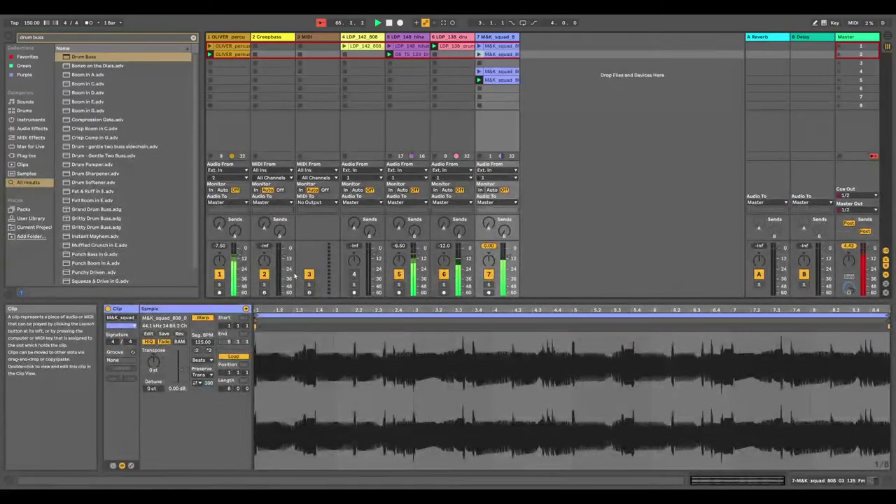
{"action": "left_click", "coordinate": [180, 334]}
Restart playback with track 7's first 808 loop and compare it with the reversed second-slot loop, briefly soloing the track
{"action": "left_click", "coordinate": [479, 47]}
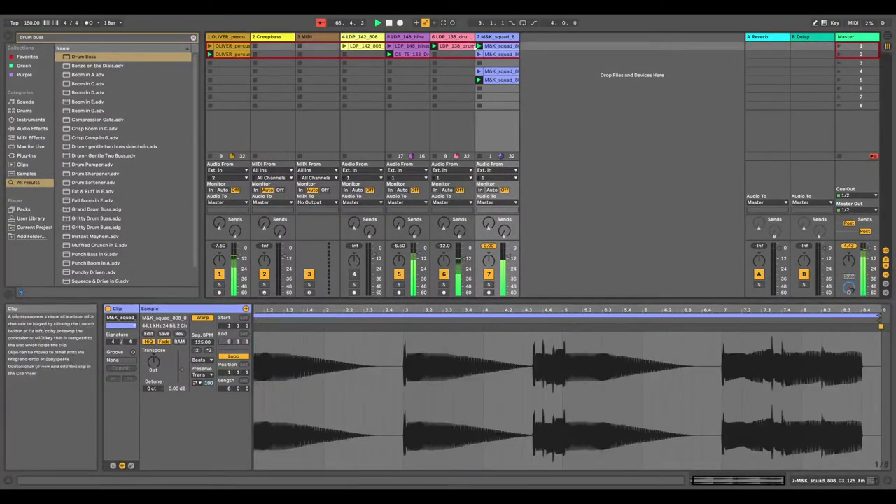
{"action": "left_click", "coordinate": [390, 23]}
{"action": "left_click", "coordinate": [377, 23]}
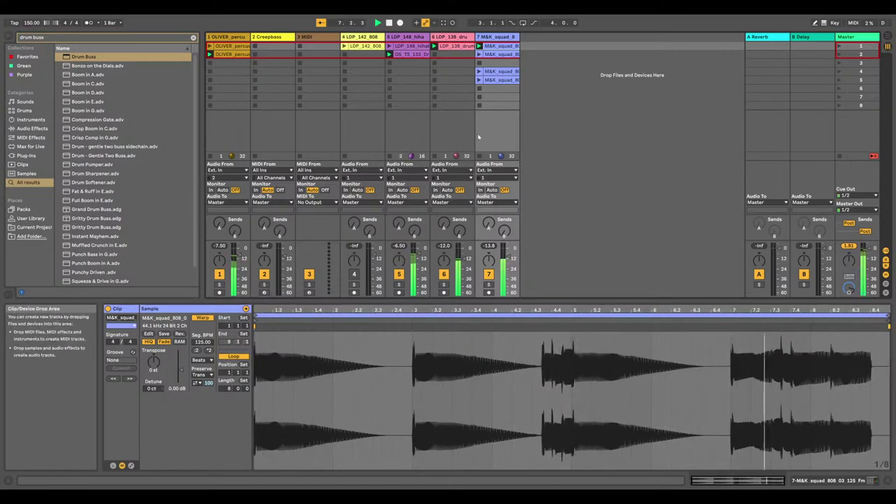
{"action": "left_click", "coordinate": [480, 54]}
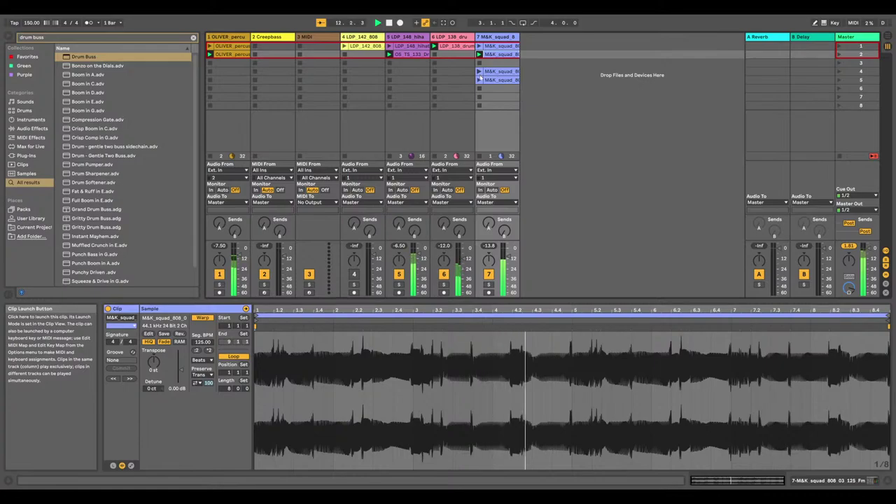
{"action": "left_click", "coordinate": [489, 284]}
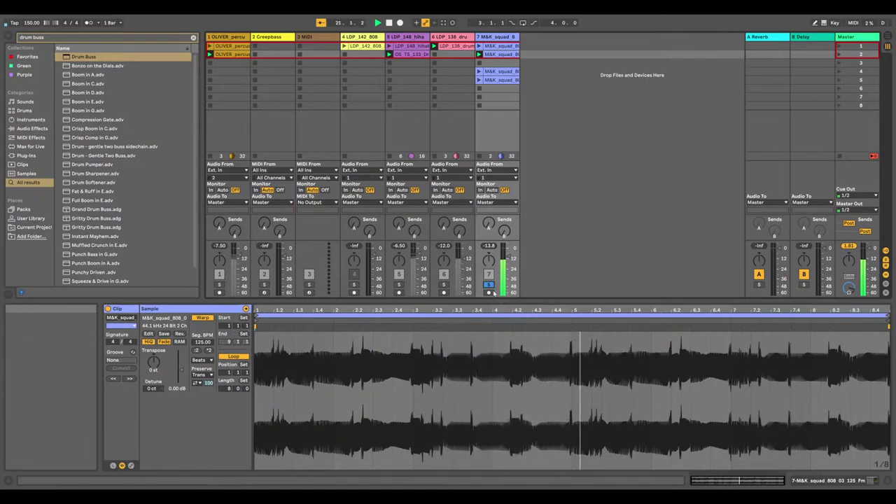
{"action": "left_click", "coordinate": [490, 285]}
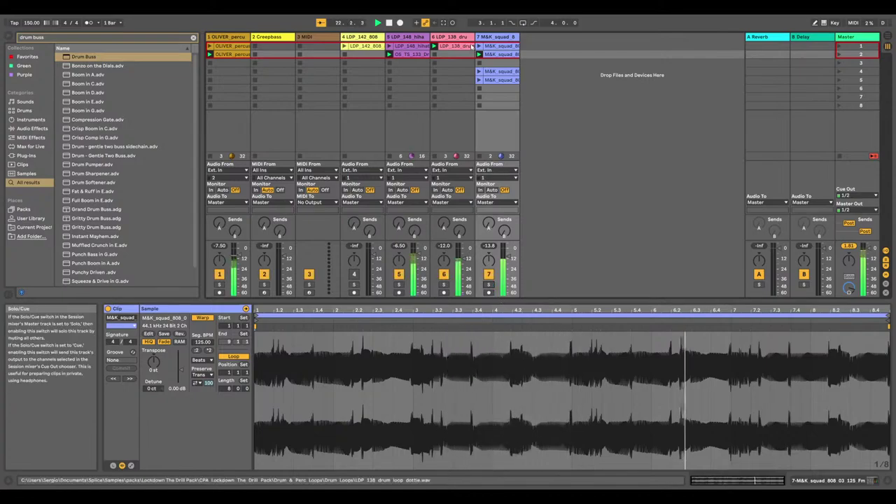
Launch the LDP_142_808 loop on track 4, unmute that track, check the Drum Buss on tracks 4 and 7, and mute track 7
{"action": "left_click", "coordinate": [361, 45]}
{"action": "left_click", "coordinate": [344, 45]}
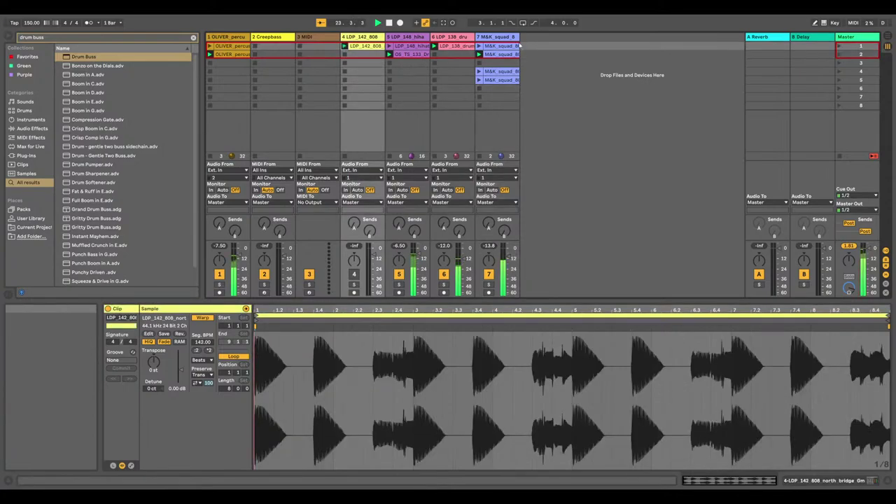
{"action": "left_click", "coordinate": [354, 274]}
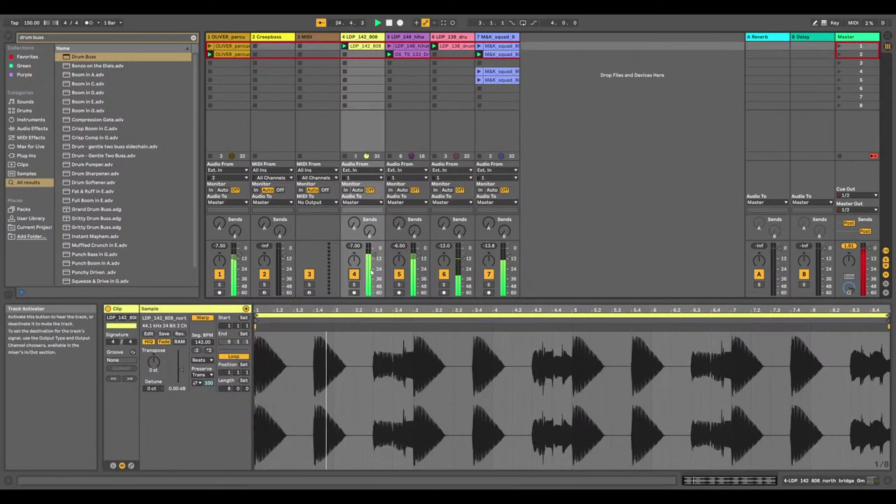
{"action": "double_click", "coordinate": [361, 37]}
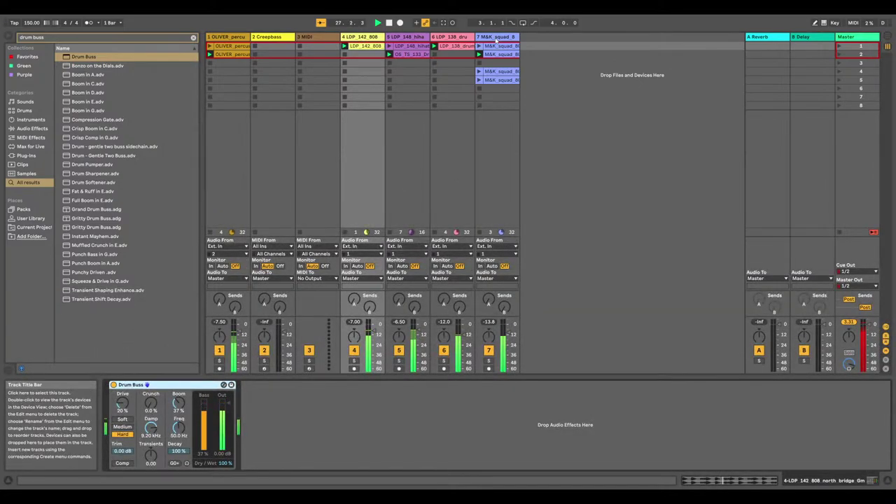
{"action": "left_click", "coordinate": [496, 37]}
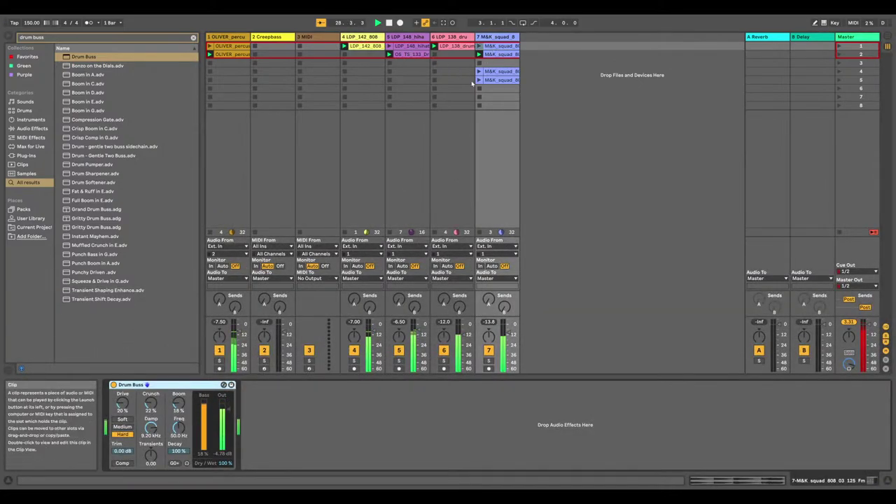
{"action": "left_click", "coordinate": [488, 350]}
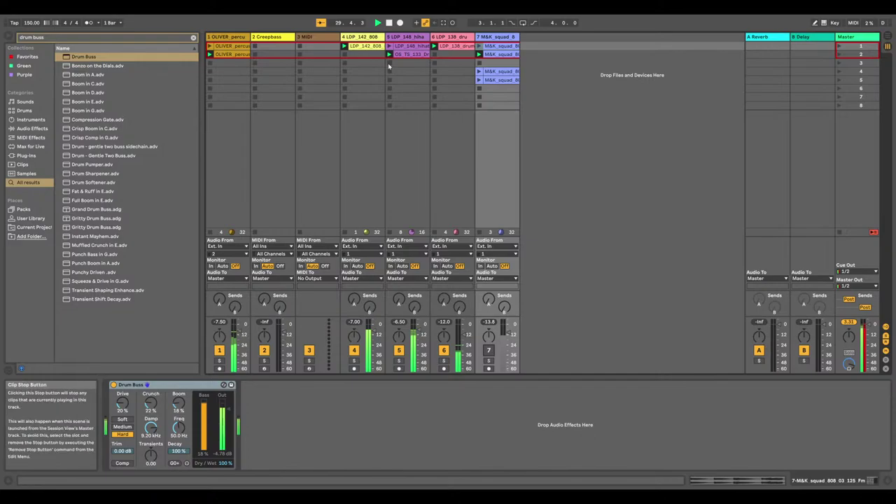
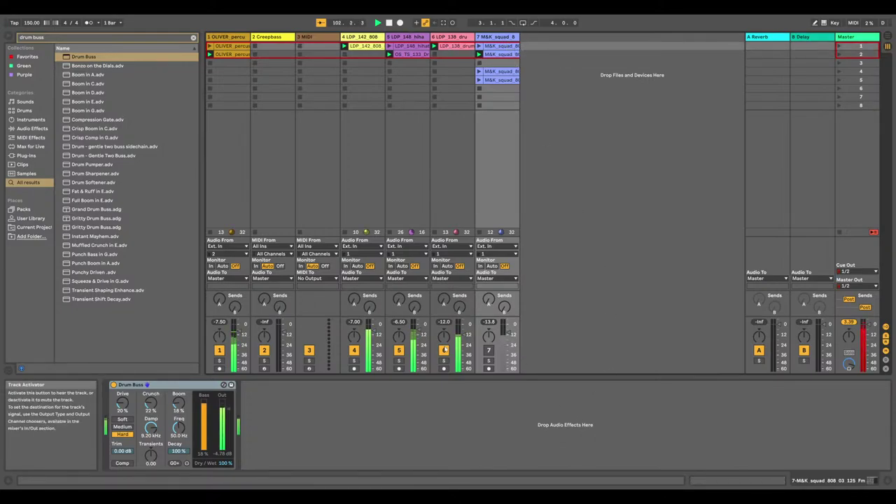
Move the first-slot OLIVER percussion clip to track 1's third slot and the first-slot M&K_squad_808 clip to track 7's sixth slot
{"action": "left_click_drag", "start_coordinate": [220, 46], "coordinate": [223, 63]}
{"action": "left_click", "coordinate": [493, 55]}
{"action": "left_click_drag", "start_coordinate": [496, 46], "coordinate": [499, 89]}
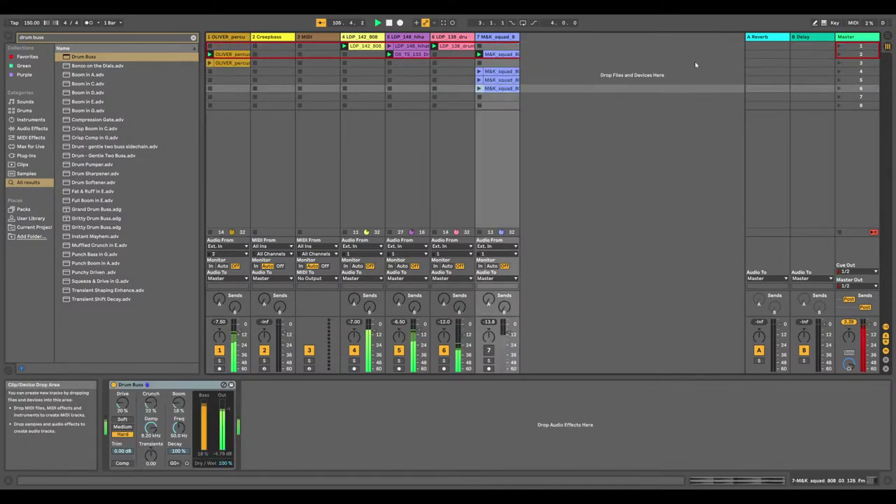
Launch the first scene and try the OS_TS_133 loop on track 5 before returning to the LDP_148 hi-hat loop
{"action": "left_click", "coordinate": [839, 45]}
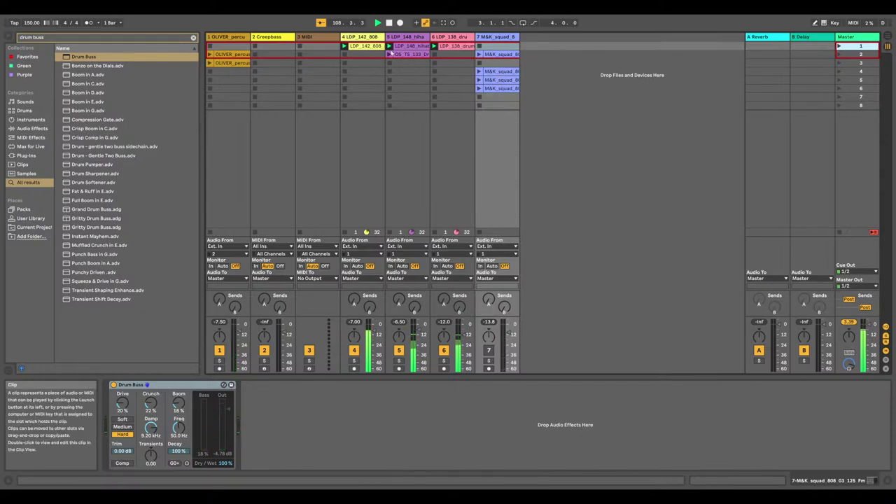
{"action": "left_click", "coordinate": [391, 54]}
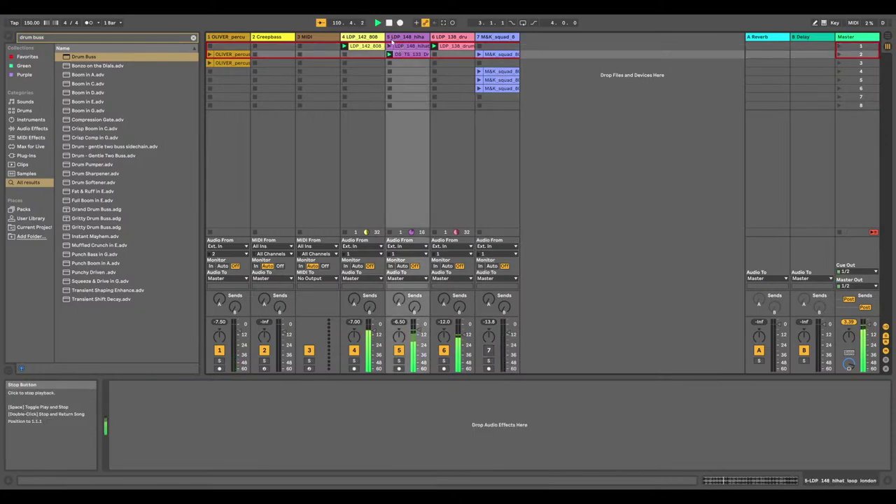
{"action": "left_click", "coordinate": [390, 46]}
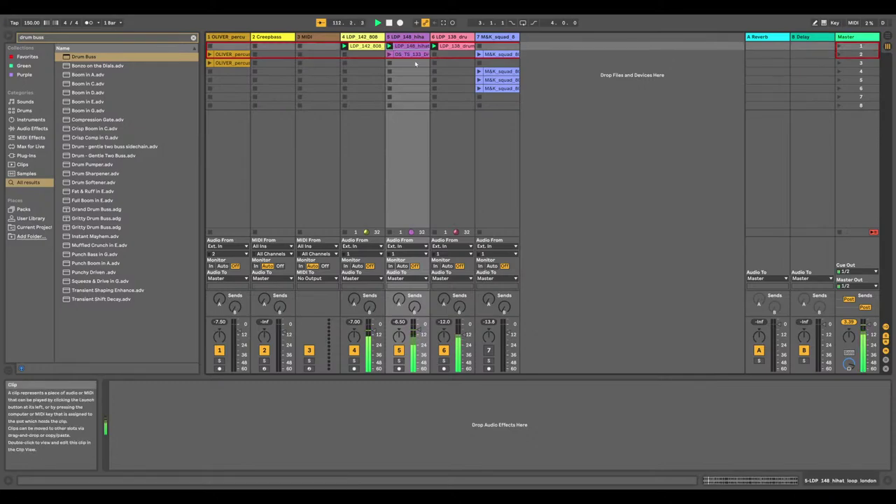
Launch the fourth-slot M&K_squad_808 loop on track 7, unmute that track and mute track 4
{"action": "left_click", "coordinate": [480, 71]}
{"action": "left_click", "coordinate": [489, 350]}
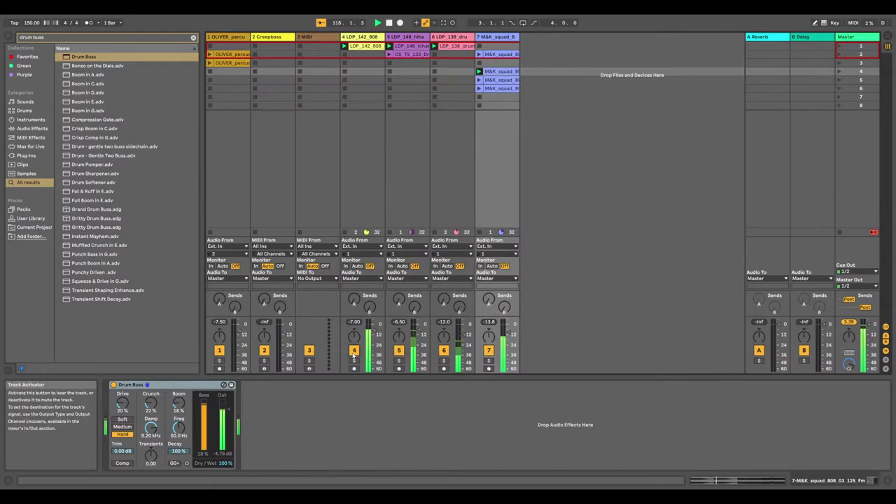
{"action": "left_click", "coordinate": [354, 350]}
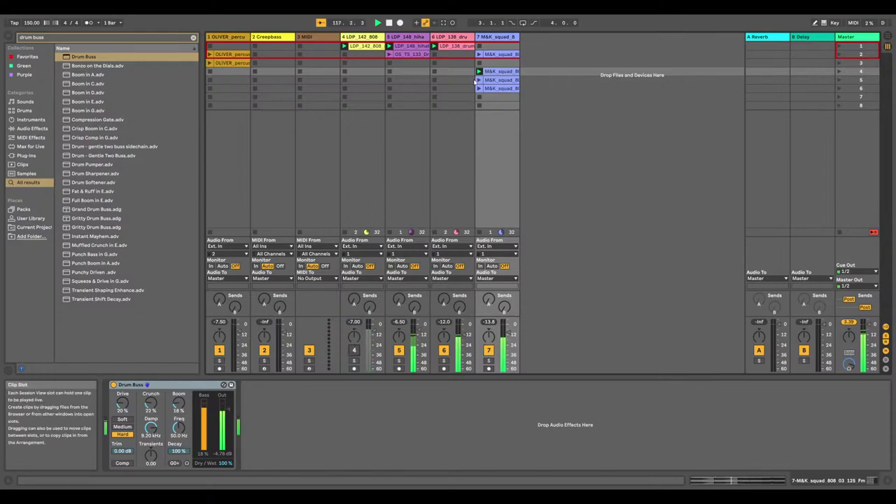
Move the four M&K_squad_808 clips from track 7 into the second, fourth, fifth and sixth slots of track 4
{"action": "left_click_drag", "start_coordinate": [502, 71], "coordinate": [364, 72]}
{"action": "left_click_drag", "start_coordinate": [509, 82], "coordinate": [364, 80]}
{"action": "left_click_drag", "start_coordinate": [498, 89], "coordinate": [368, 90]}
{"action": "left_click_drag", "start_coordinate": [494, 54], "coordinate": [363, 54]}
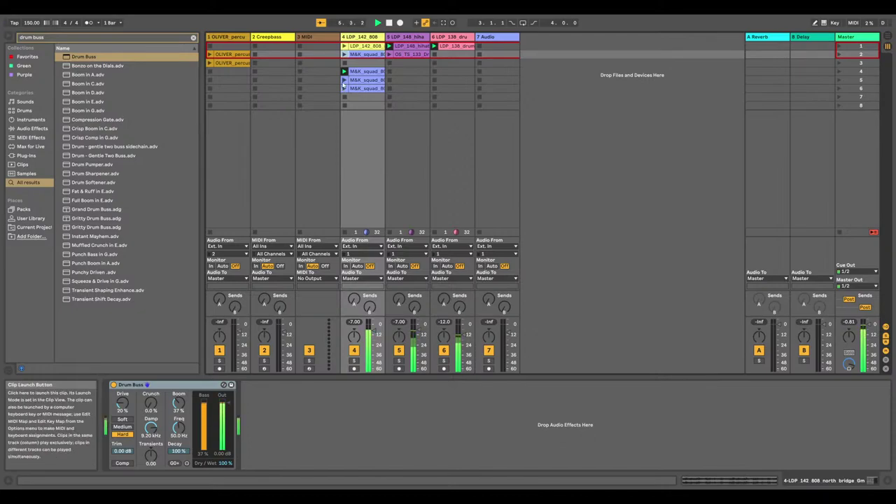
Line up the OS_TS_133 loop, an M&K_squad_808 clip and a copy of the LDP_138 drum loop in the fifth scene
{"action": "left_click", "coordinate": [389, 54]}
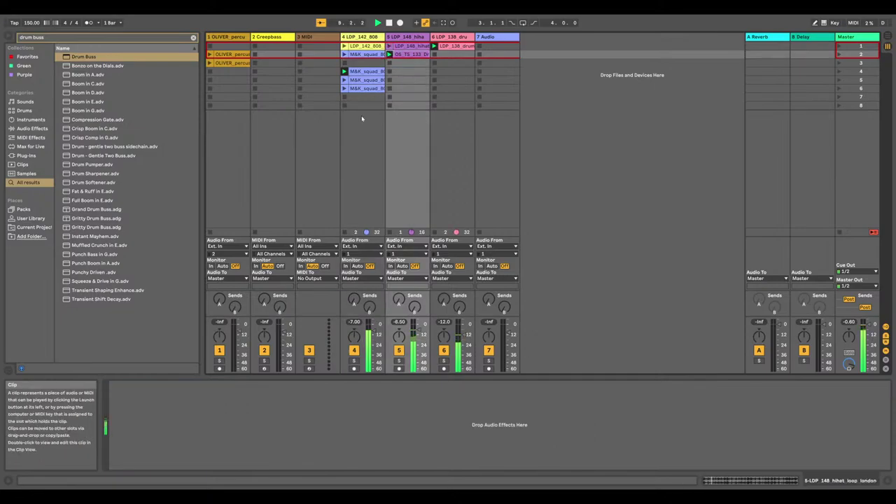
{"action": "left_click_drag", "start_coordinate": [363, 73], "coordinate": [401, 80]}
{"action": "left_click", "coordinate": [360, 80]}
{"action": "left_click_drag", "start_coordinate": [452, 46], "coordinate": [458, 80]}
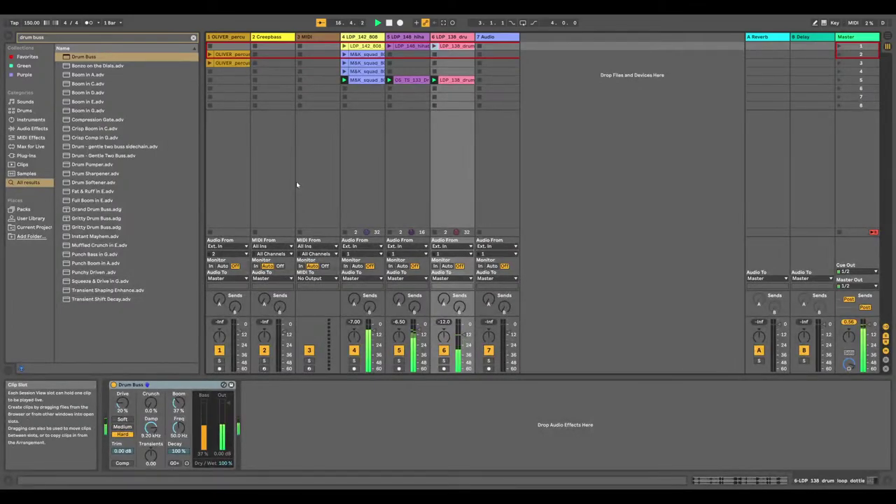
Launch the OLIVER percussion clip in track 1's third slot and copy it into the fifth slot
{"action": "left_click", "coordinate": [221, 64]}
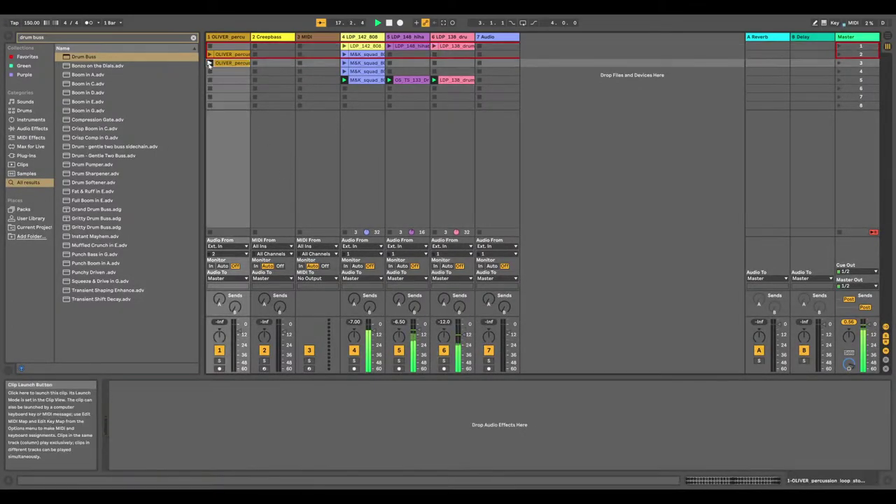
{"action": "right_click", "coordinate": [245, 80]}
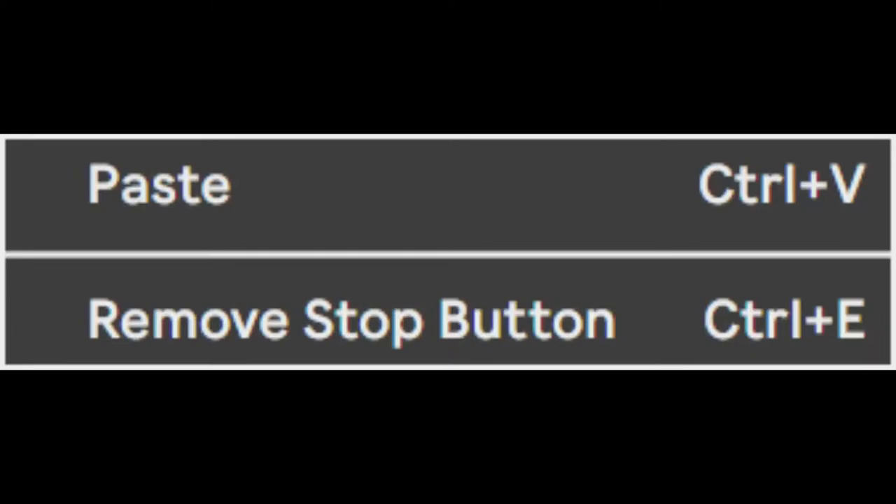
{"action": "left_click", "coordinate": [264, 82]}
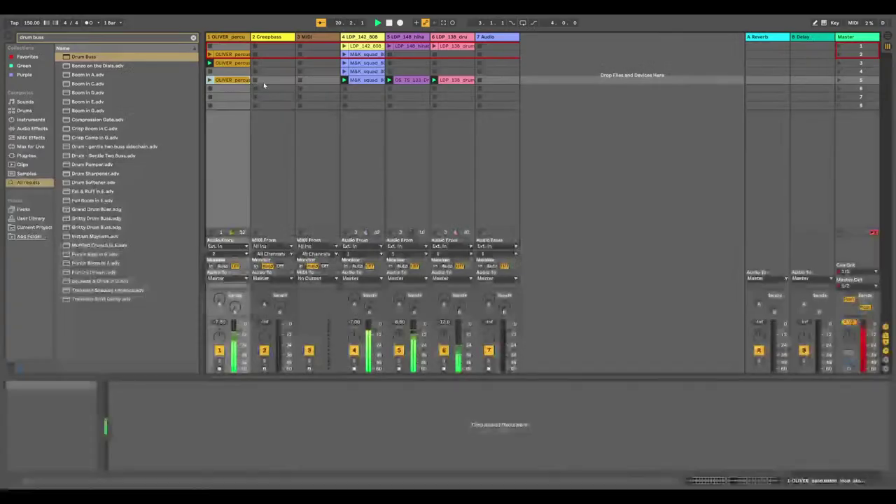
Launch scene 5 from a restarted playback and move track 1's fifth-slot OLIVER percussion clip into the sixth slot
{"action": "left_click", "coordinate": [839, 81]}
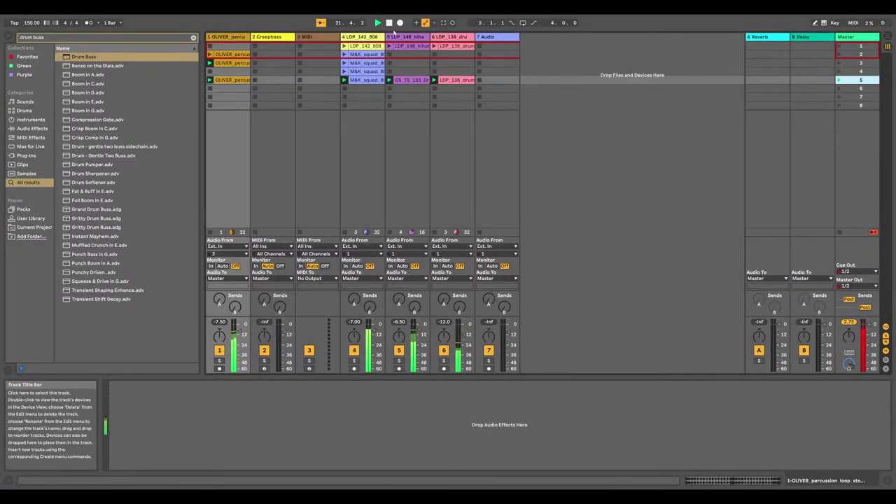
{"action": "left_click", "coordinate": [377, 22]}
{"action": "left_click_drag", "start_coordinate": [233, 80], "coordinate": [237, 89]}
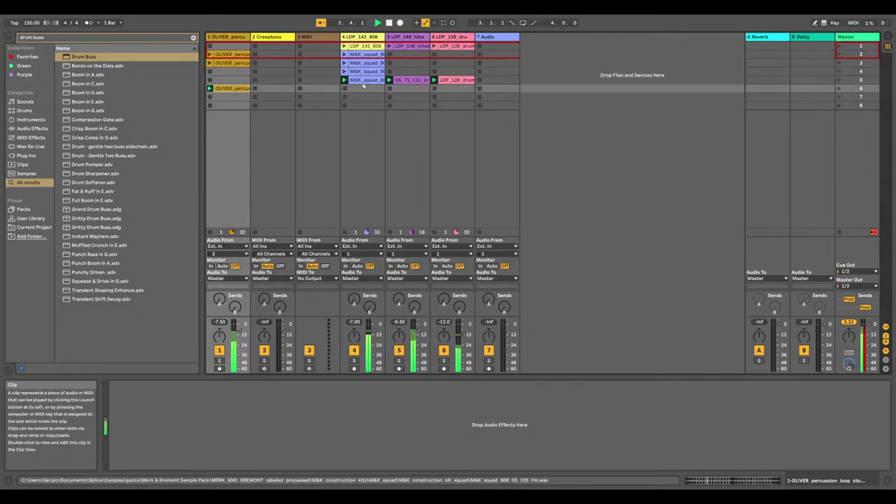
Solo track 4 and audition its fourth-slot and third-slot M&K_squad_808 clips
{"action": "left_click", "coordinate": [344, 71]}
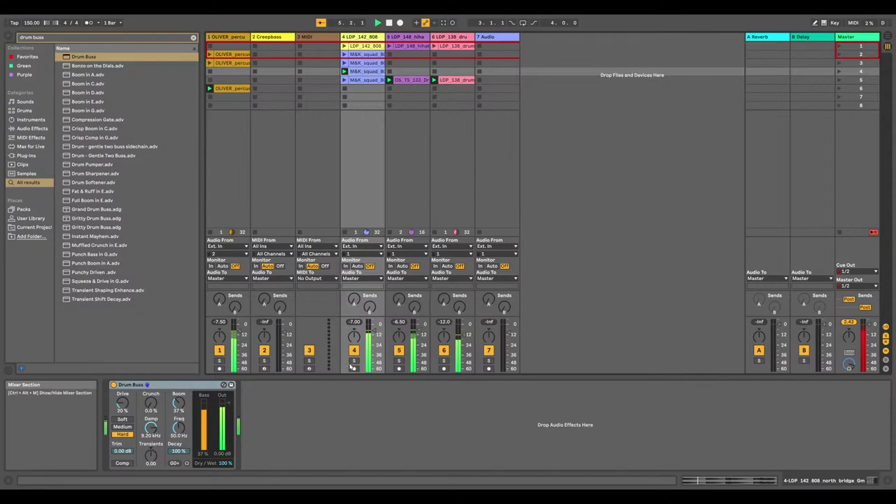
{"action": "left_click", "coordinate": [355, 361]}
{"action": "left_click", "coordinate": [345, 63]}
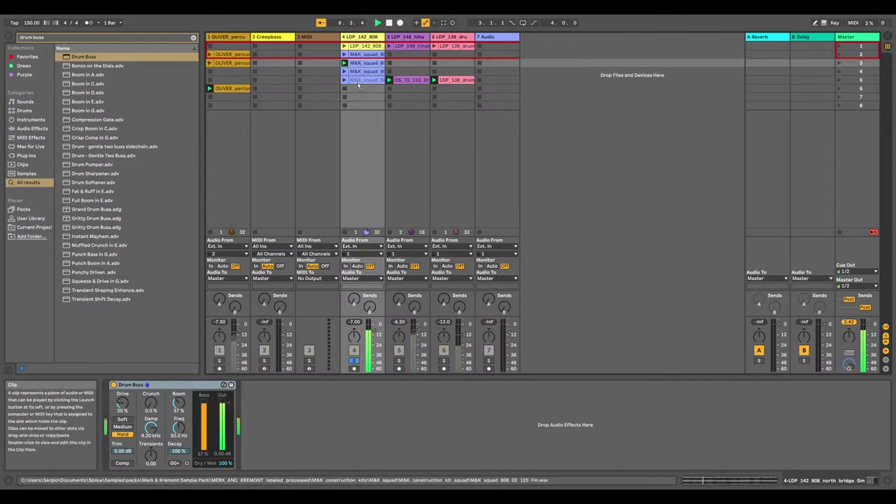
Move track 4's third-slot M&K_squad_808 clip into the sixth scene and copy the OS_TS_133 and LDP_138 drum clips from scene 5 alongside it
{"action": "right_click", "coordinate": [359, 85]}
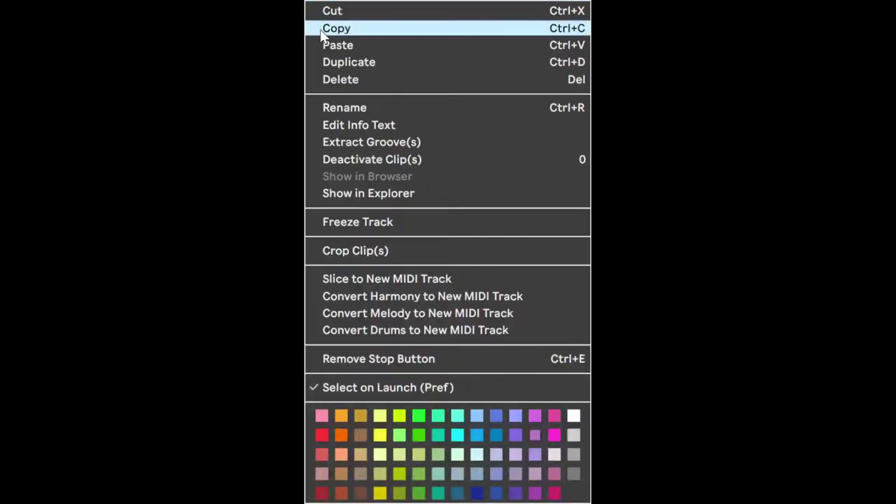
{"action": "left_click", "coordinate": [322, 28]}
{"action": "right_click", "coordinate": [448, 81]}
{"action": "left_click", "coordinate": [451, 85]}
{"action": "right_click", "coordinate": [451, 81]}
{"action": "left_click", "coordinate": [325, 28]}
{"action": "right_click", "coordinate": [460, 90]}
{"action": "left_click", "coordinate": [160, 188]}
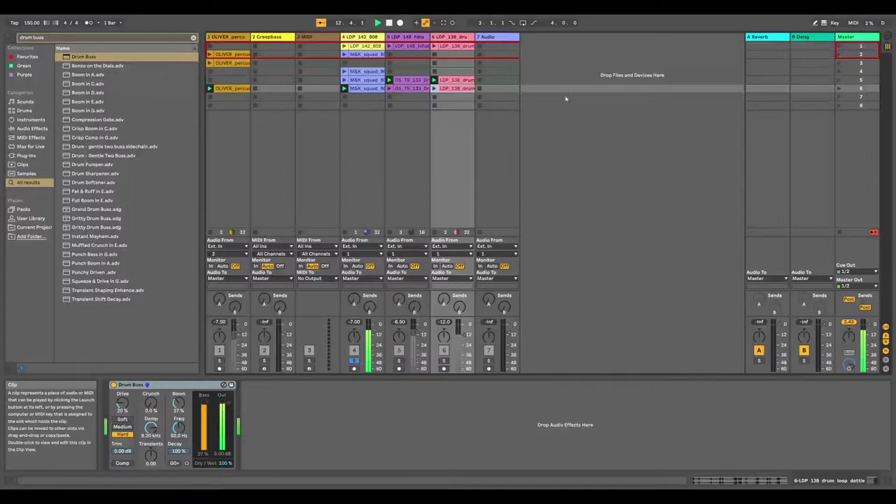
Launch scene 5, unsolo track 4 and turn up that track's send to the Reverb return
{"action": "left_click", "coordinate": [839, 80]}
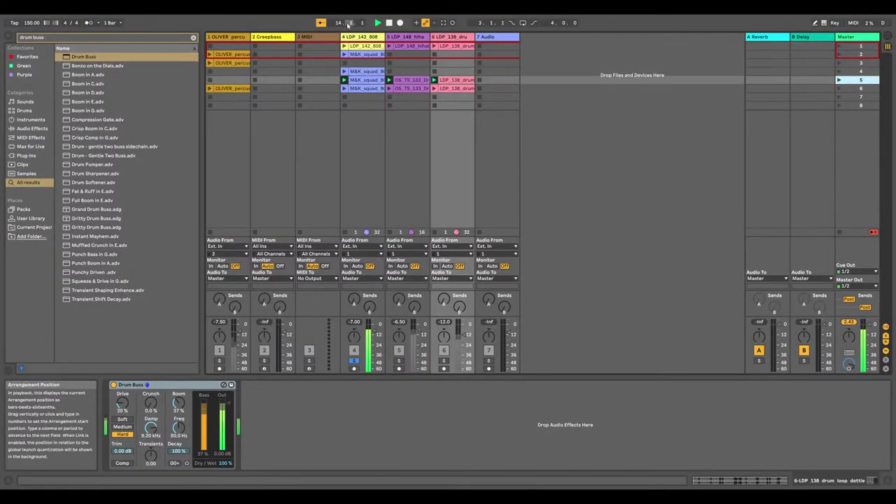
{"action": "left_click", "coordinate": [355, 360]}
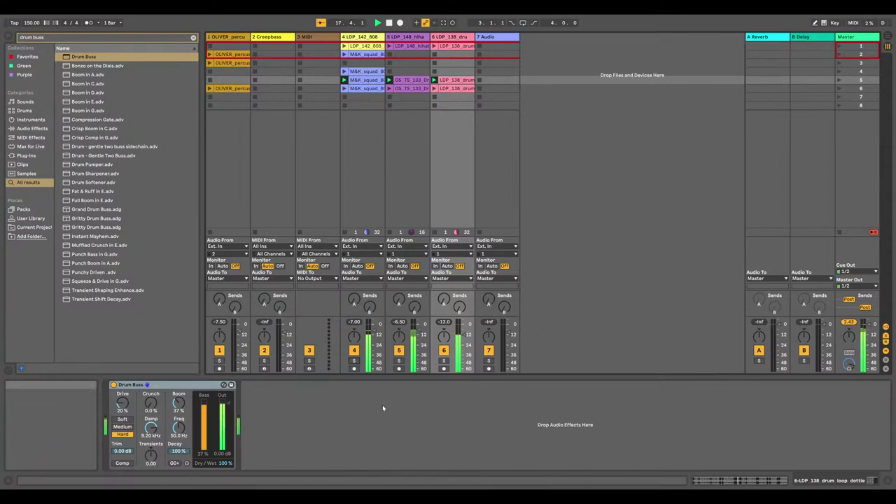
{"action": "left_click_drag", "start_coordinate": [355, 299], "coordinate": [354, 299]}
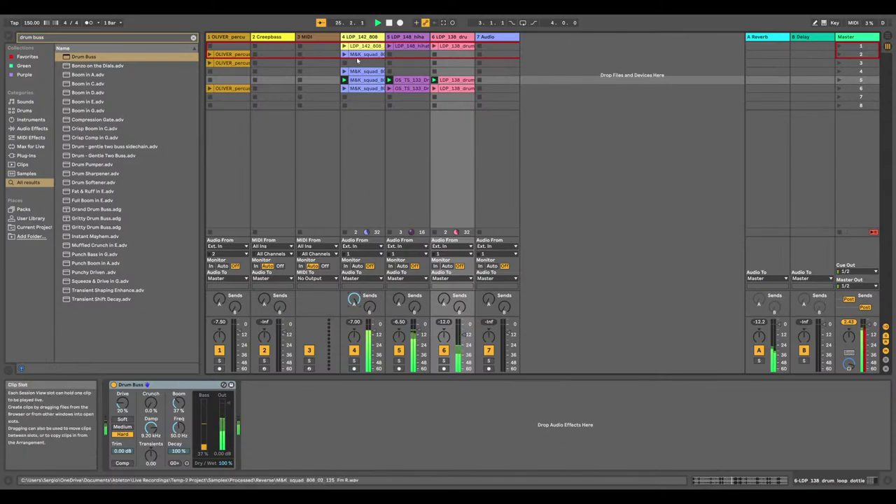
{"action": "left_click", "coordinate": [376, 36]}
{"action": "key", "text": "Delete"}
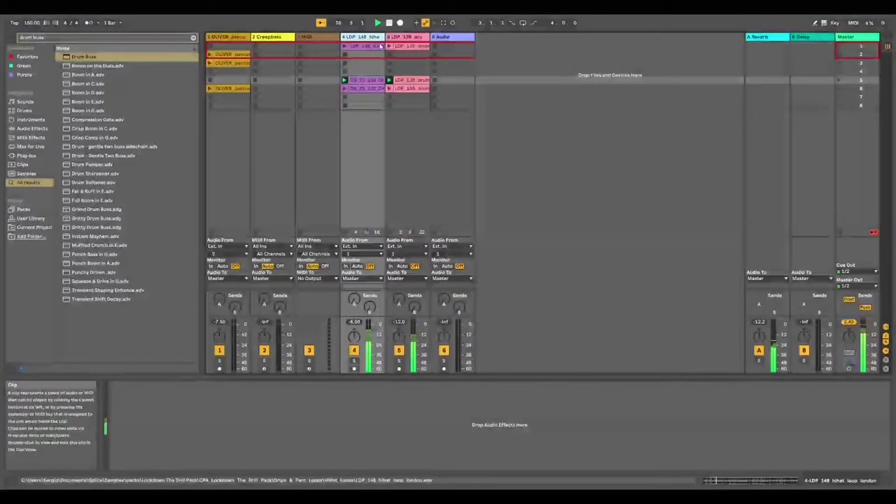
{"action": "key", "text": "ctrl+z"}
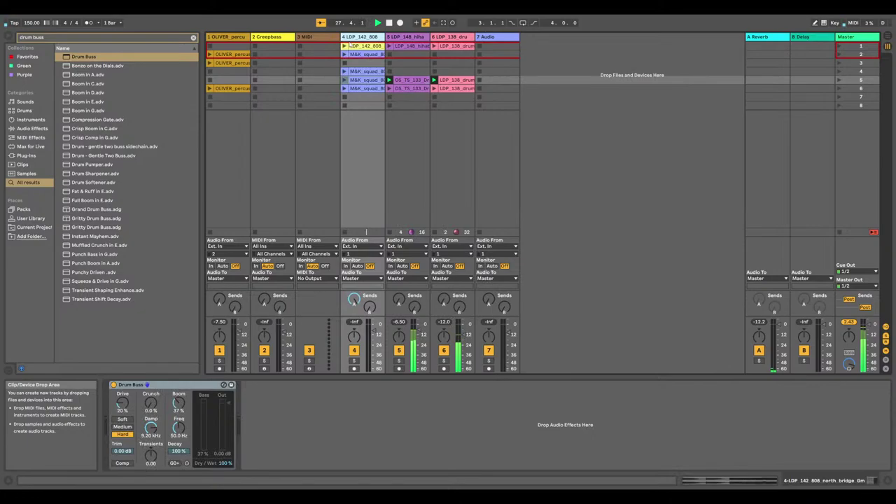
Duplicate the LDP_142_808 track and delete every clip in the copy except the M&K_squad_808 clip in the fifth slot
{"action": "right_click", "coordinate": [364, 40]}
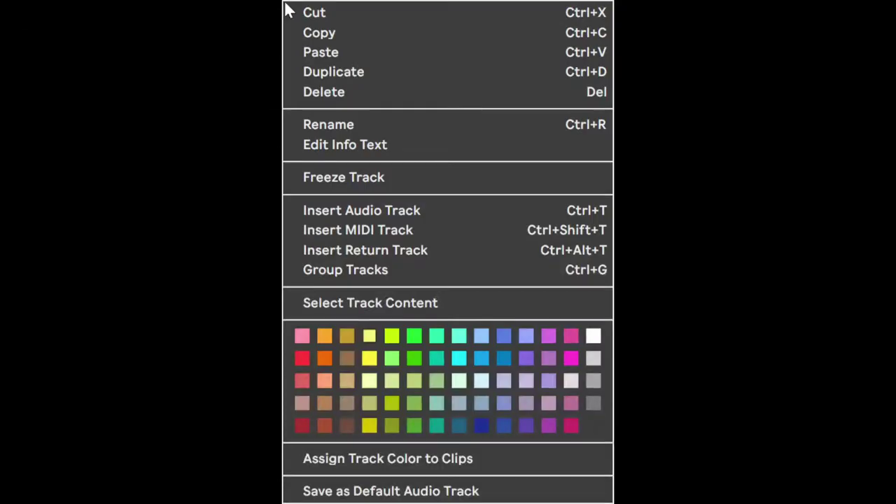
{"action": "left_click", "coordinate": [412, 80]}
{"action": "right_click", "coordinate": [411, 72]}
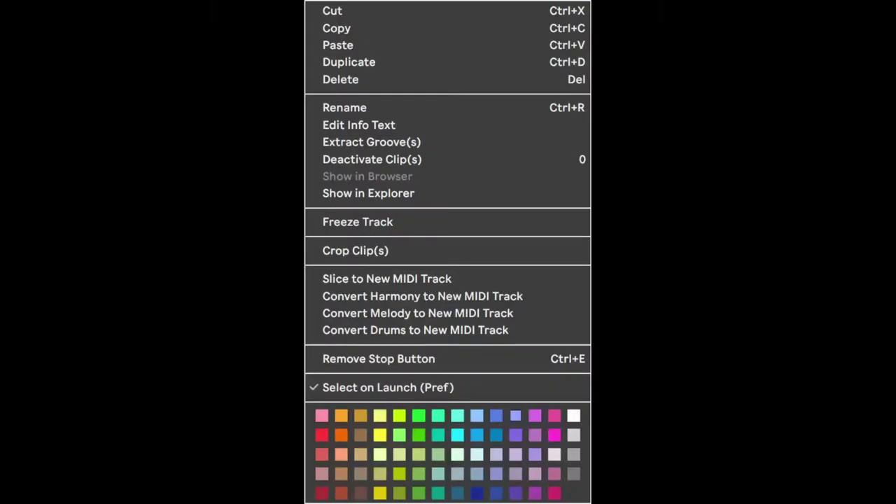
{"action": "left_click", "coordinate": [341, 79]}
{"action": "right_click", "coordinate": [411, 81]}
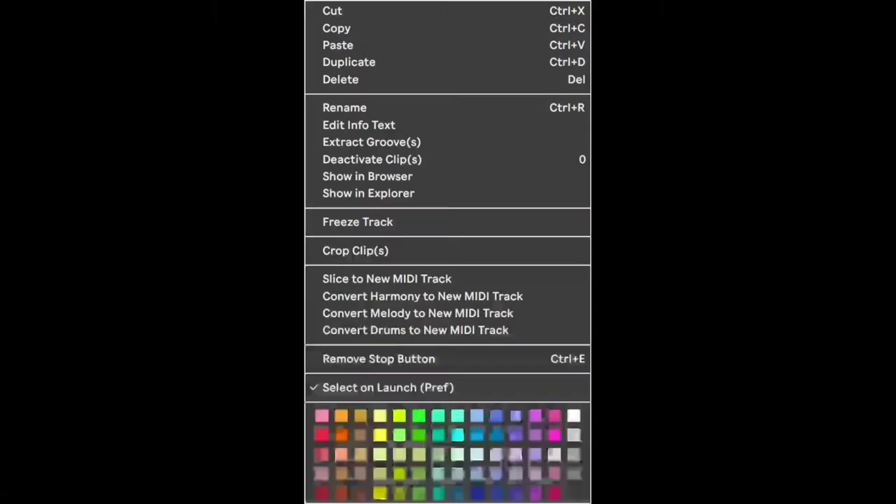
{"action": "left_click", "coordinate": [339, 79]}
{"action": "right_click", "coordinate": [410, 47]}
{"action": "left_click", "coordinate": [353, 79]}
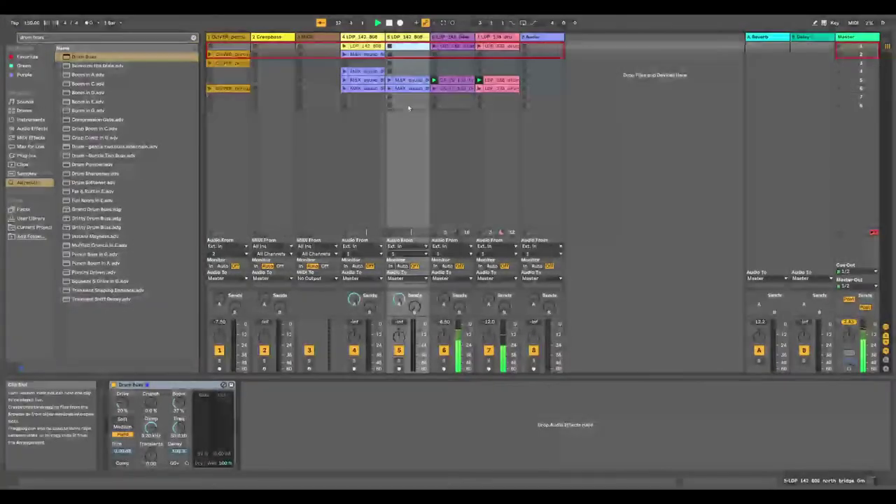
{"action": "right_click", "coordinate": [408, 89]}
{"action": "left_click", "coordinate": [340, 79]}
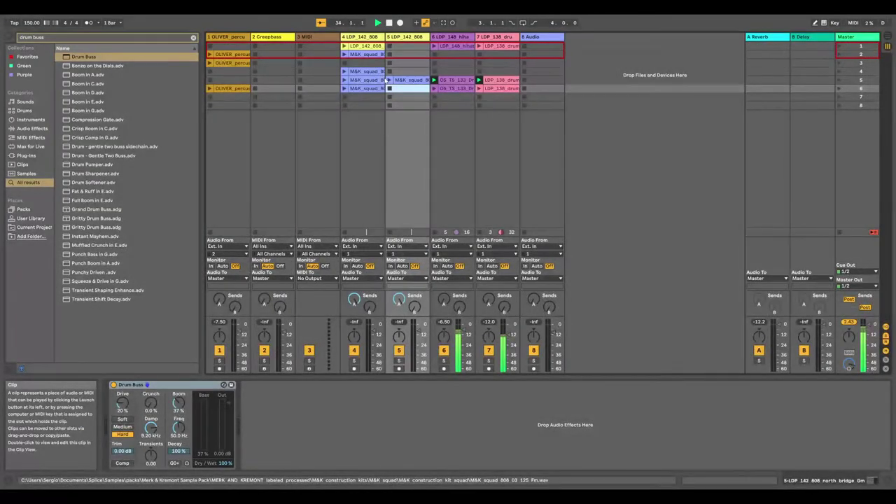
Play the fifth-slot M&K_squad_808 clip on duplicate track 5 from a restarted playback and delete its original from track 4
{"action": "left_click", "coordinate": [389, 81]}
{"action": "left_click", "coordinate": [391, 23]}
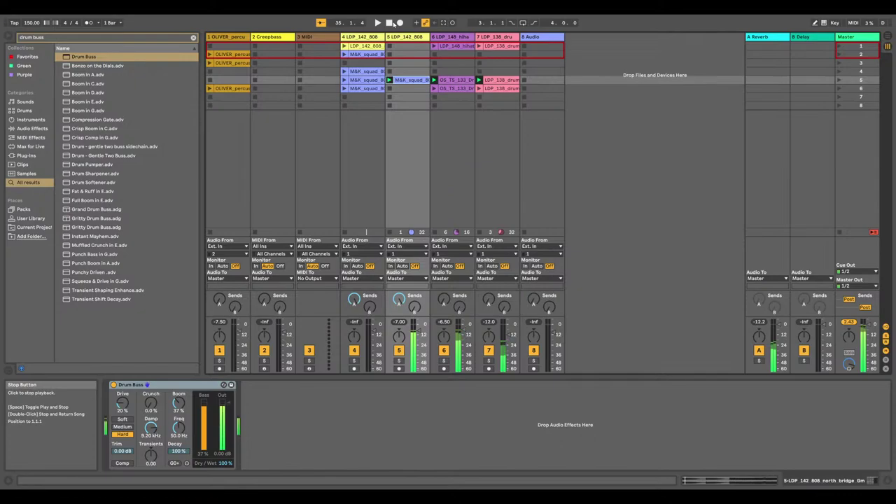
{"action": "left_click", "coordinate": [380, 24]}
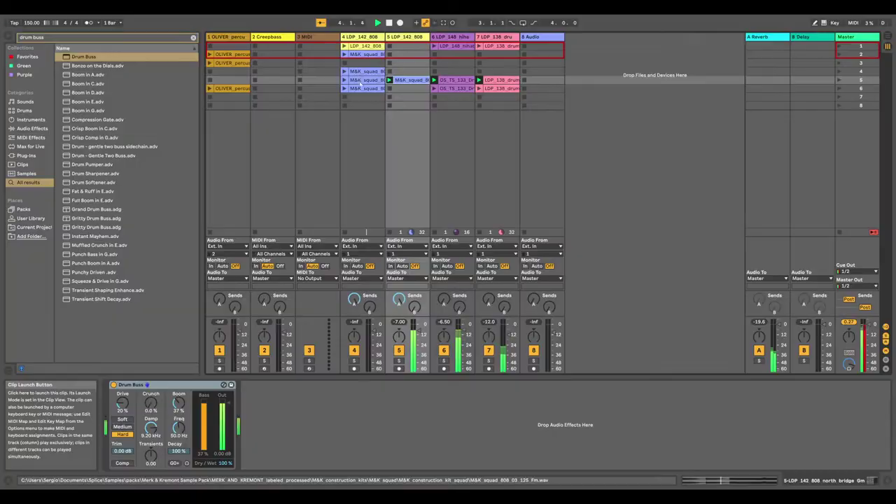
{"action": "right_click", "coordinate": [361, 80]}
{"action": "left_click", "coordinate": [346, 80]}
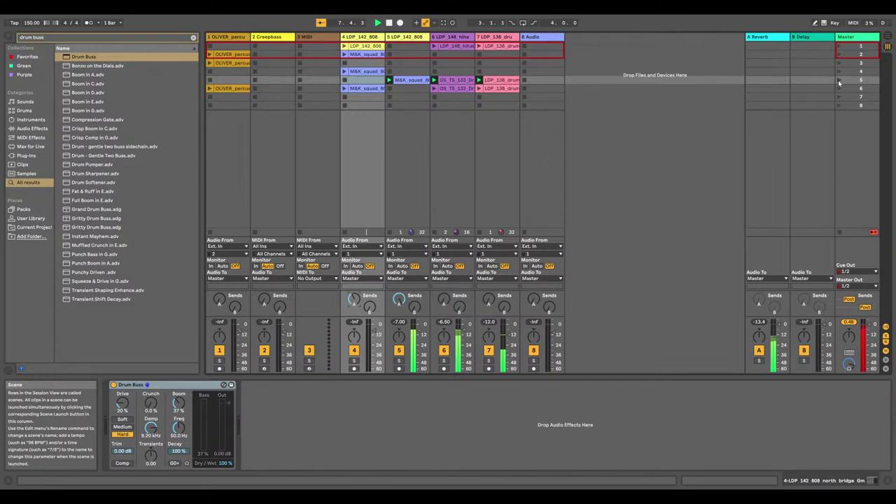
Launch scene 6 and move track 1's OLIVER percussion clip from the sixth slot back into the fifth
{"action": "left_click", "coordinate": [839, 88]}
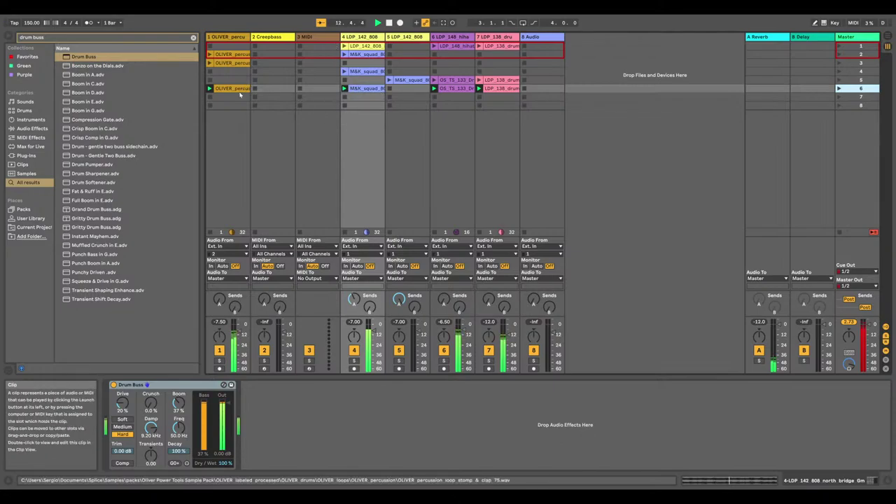
{"action": "left_click_drag", "start_coordinate": [240, 94], "coordinate": [235, 80]}
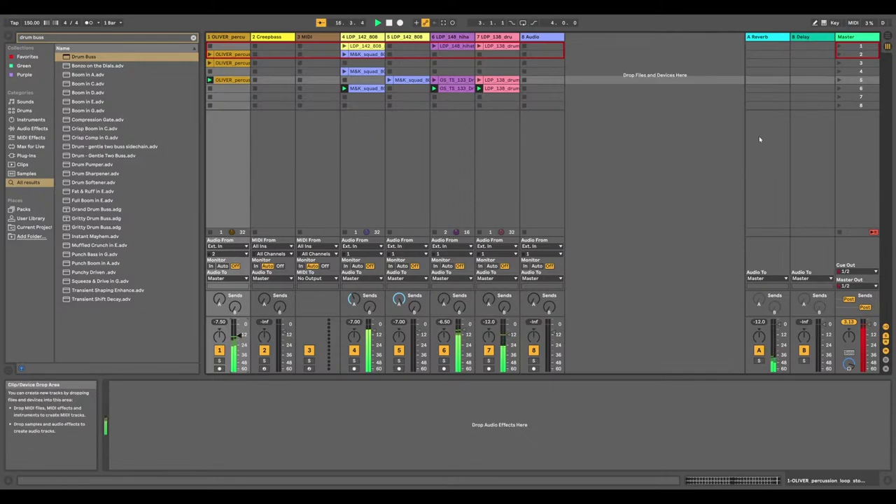
Launch scene 5, mute the OLIVER percussion track and switch playback to scene 6
{"action": "left_click", "coordinate": [838, 79]}
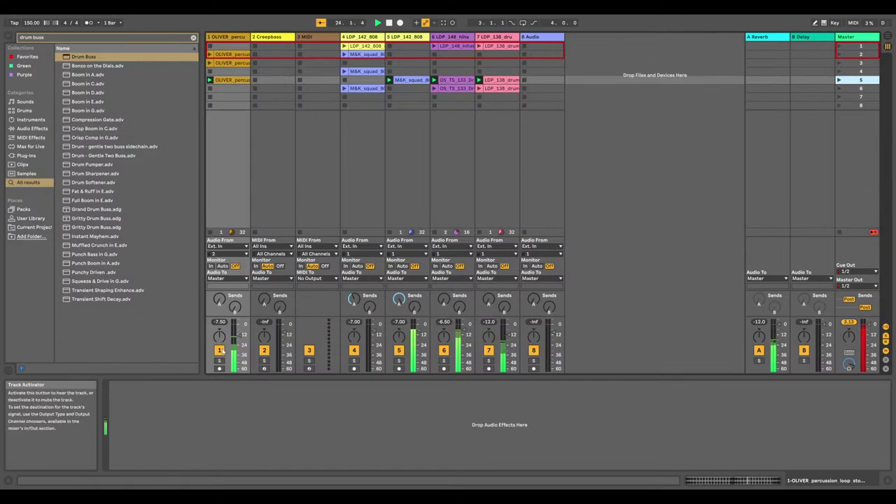
{"action": "left_click", "coordinate": [219, 350]}
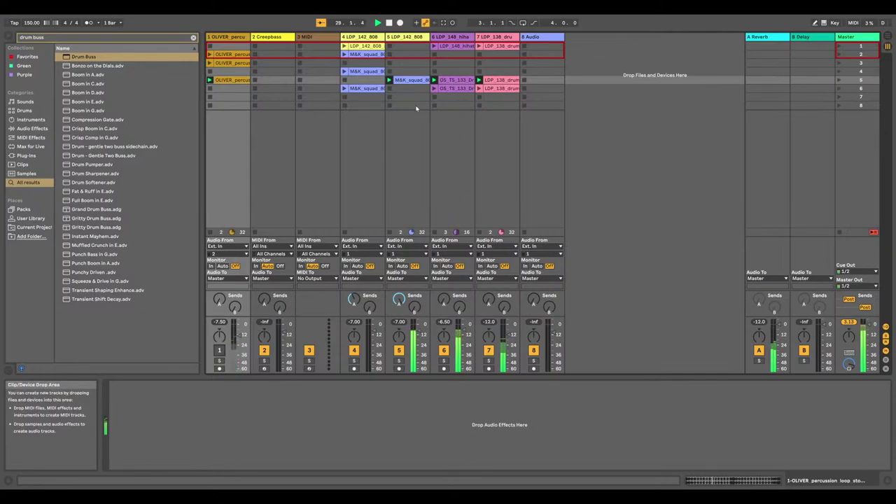
{"action": "left_click", "coordinate": [839, 90]}
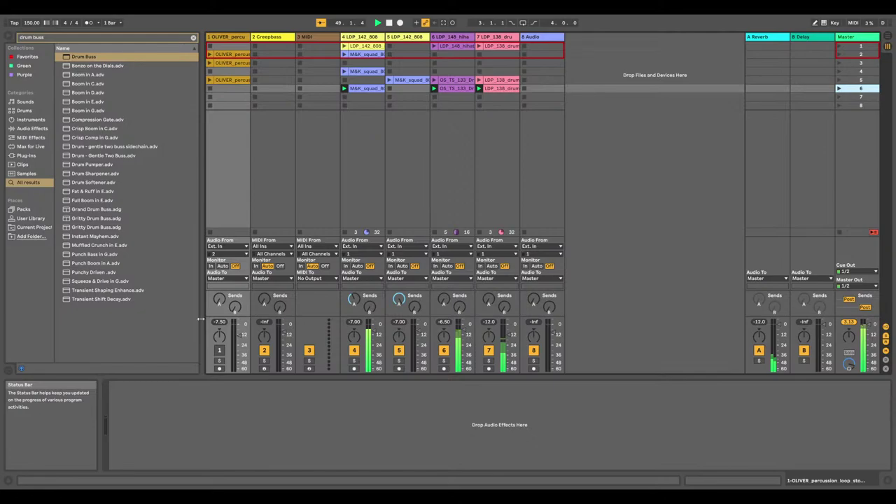
Examine the waveforms of the OLIVER percussion clip and the M&K_squad_808 clips on tracks 4 and 5, plus track 5's Drum Buss device
{"action": "left_click", "coordinate": [234, 81]}
{"action": "double_click", "coordinate": [235, 82]}
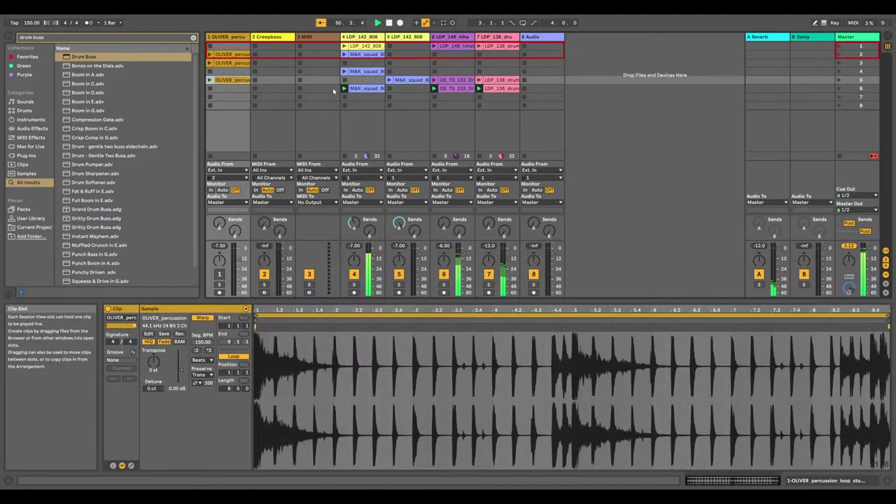
{"action": "left_click", "coordinate": [354, 90]}
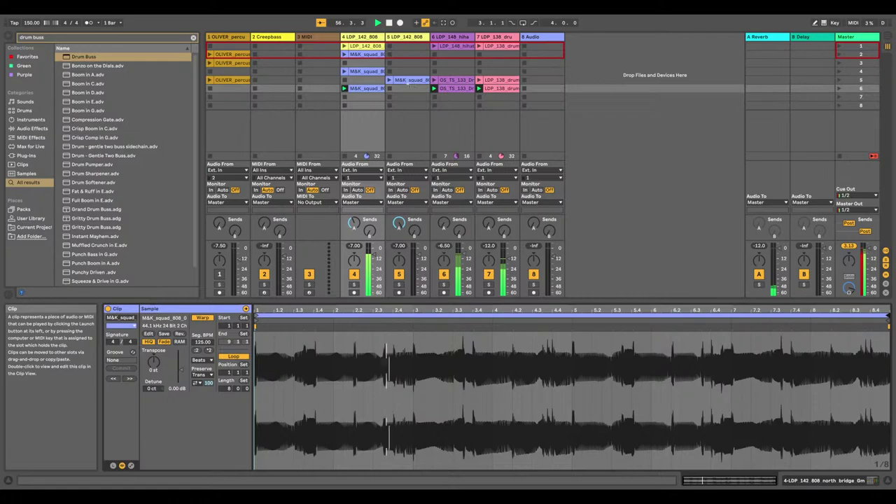
{"action": "left_click", "coordinate": [404, 40]}
{"action": "double_click", "coordinate": [404, 40]}
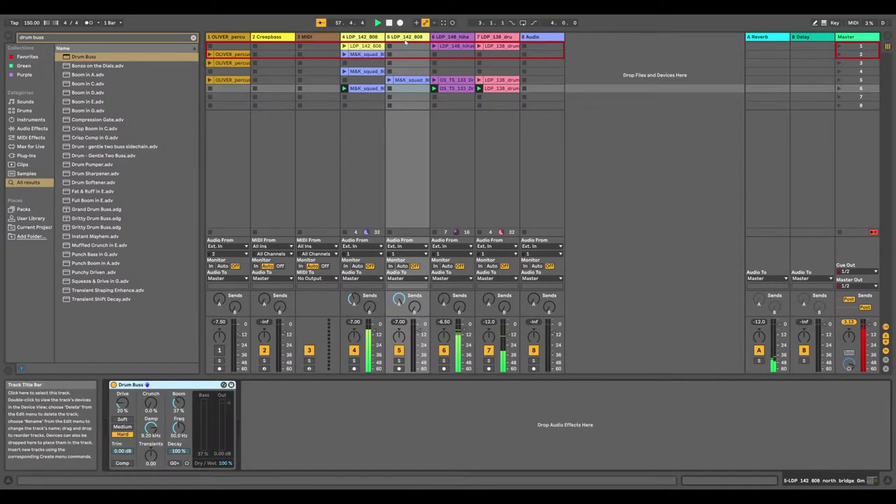
{"action": "left_click", "coordinate": [365, 88]}
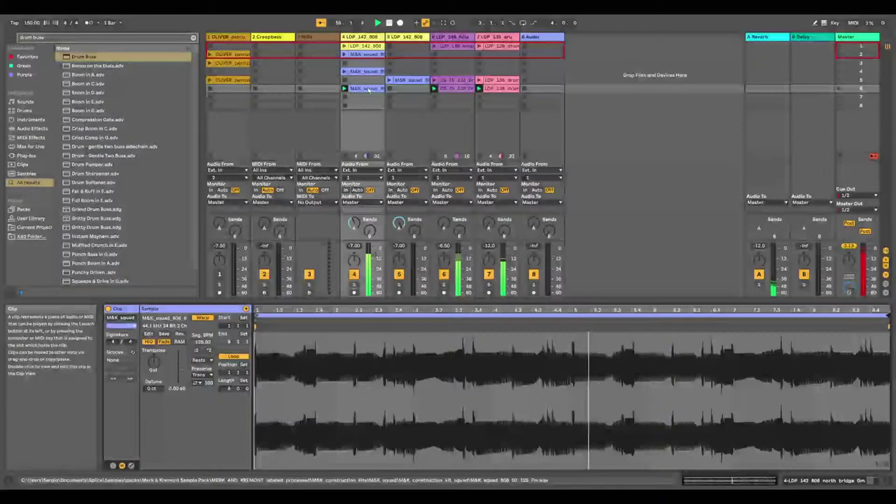
{"action": "left_click", "coordinate": [404, 81]}
{"action": "left_click", "coordinate": [373, 73]}
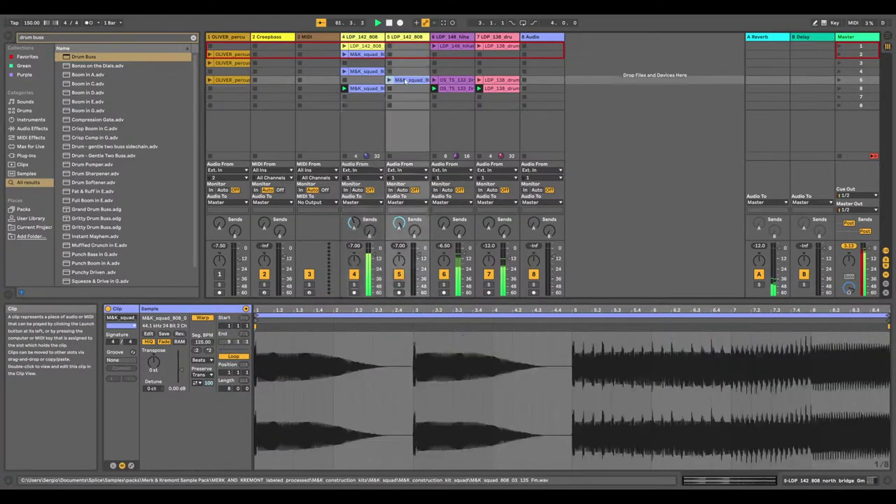
{"action": "left_click", "coordinate": [374, 73]}
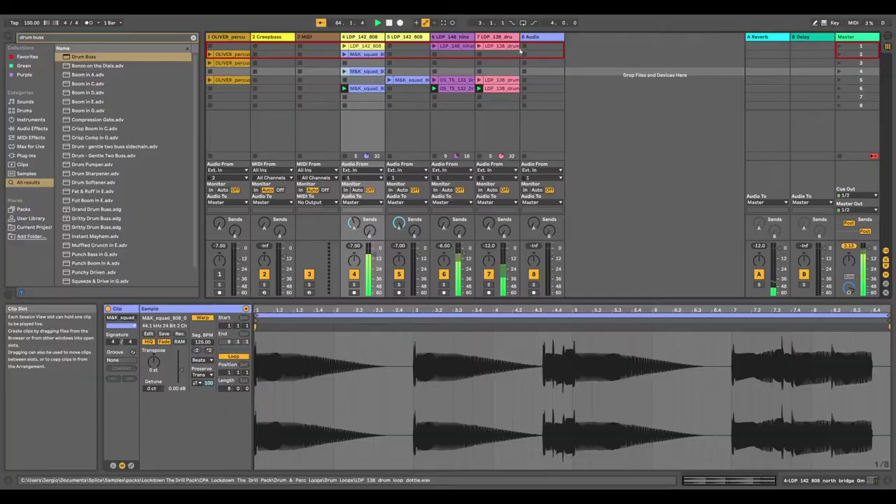
Delete the empty audio track 8, then stop and restart playback of the sixth-scene clips
{"action": "right_click", "coordinate": [542, 37]}
{"action": "left_click", "coordinate": [325, 88]}
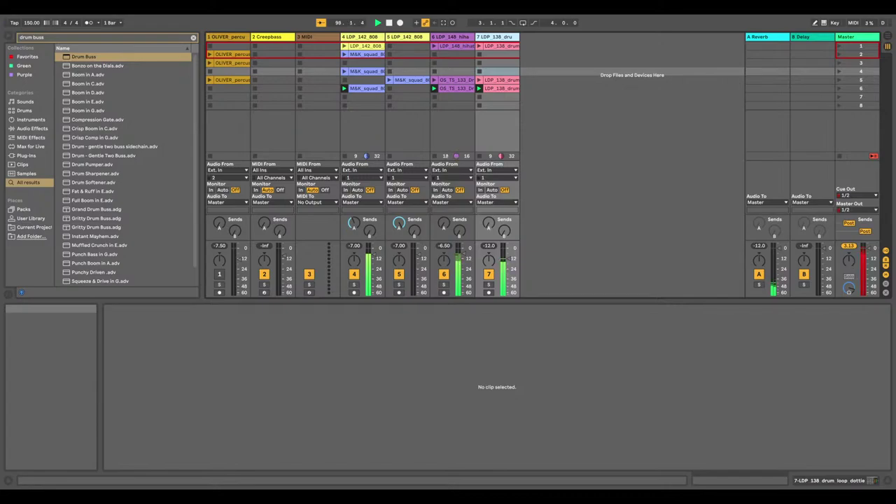
{"action": "key", "text": "space"}
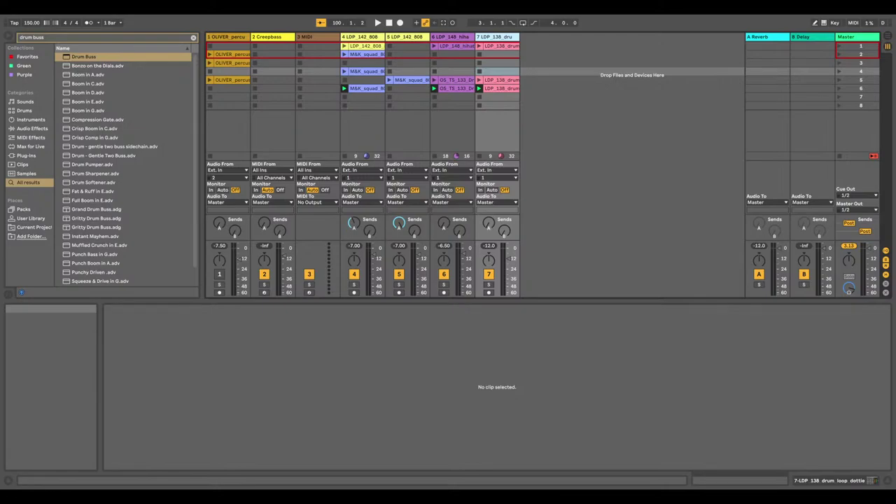
{"action": "key", "text": "space"}
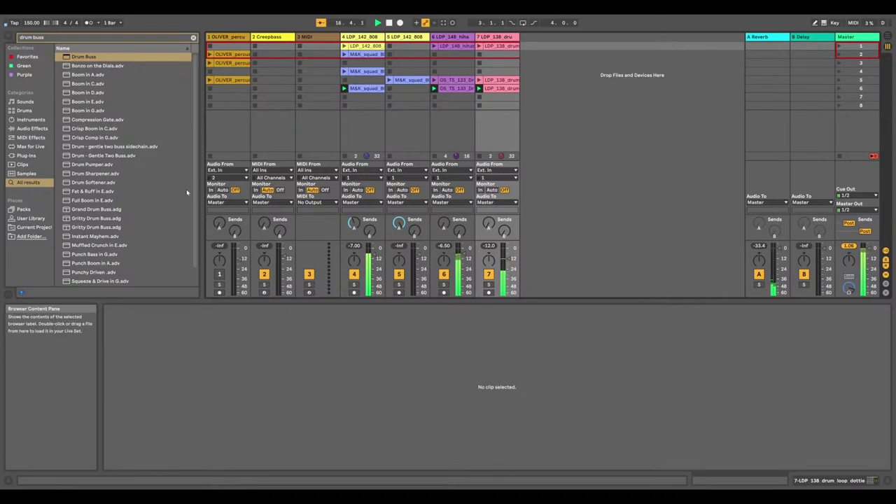
Insert a new audio track after the LDP_138 drum track
{"action": "right_click", "coordinate": [543, 41]}
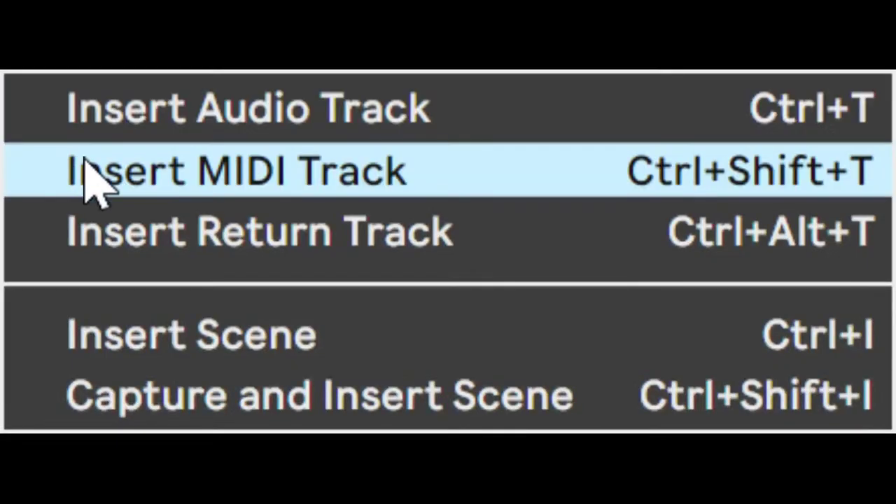
{"action": "left_click", "coordinate": [532, 47]}
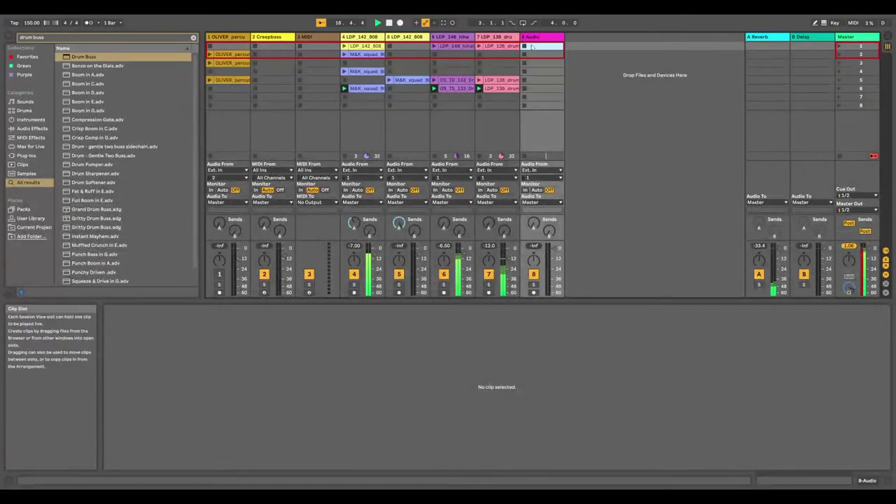
Paste the X10_PWS_154 melody clip into track 8's first slot and launch scene 1
{"action": "right_click", "coordinate": [531, 47]}
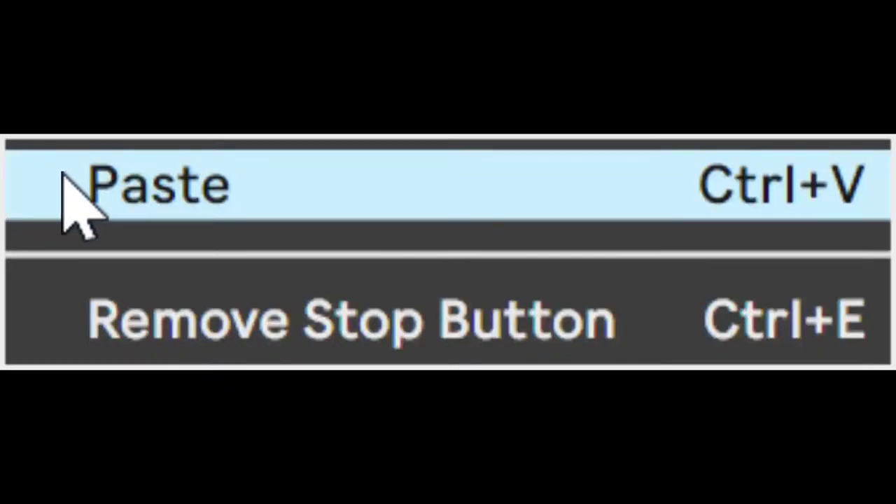
{"action": "left_click", "coordinate": [535, 52]}
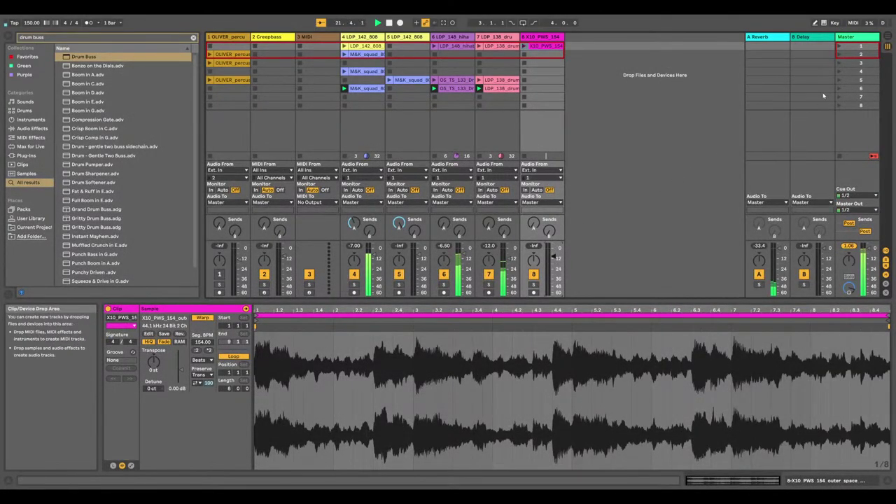
{"action": "left_click", "coordinate": [841, 47]}
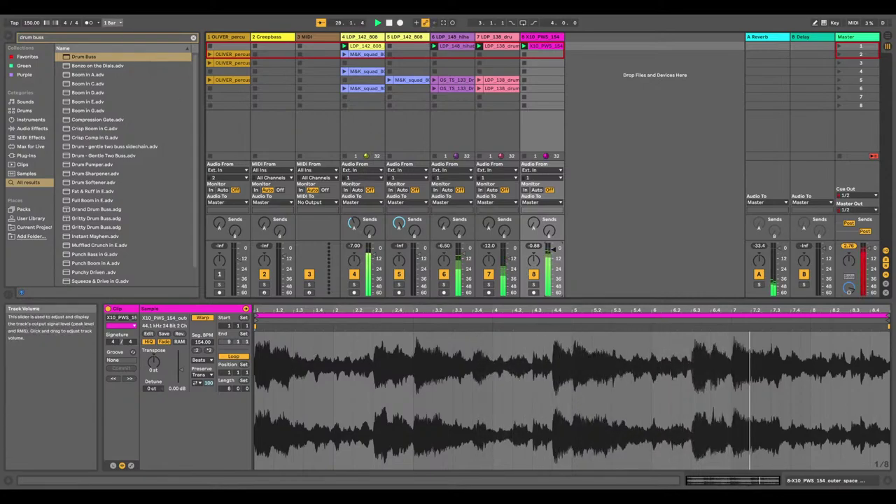
Add a Glue Compressor after the Drum Buss on track 4, expand its sidechain settings and open the audio source choices
{"action": "double_click", "coordinate": [357, 37]}
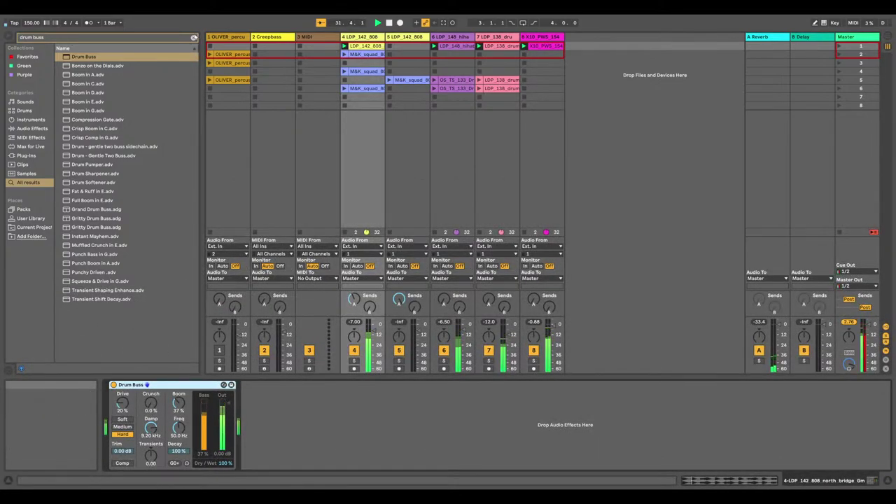
{"action": "left_click", "coordinate": [193, 38]}
{"action": "type", "text": "glue co"}
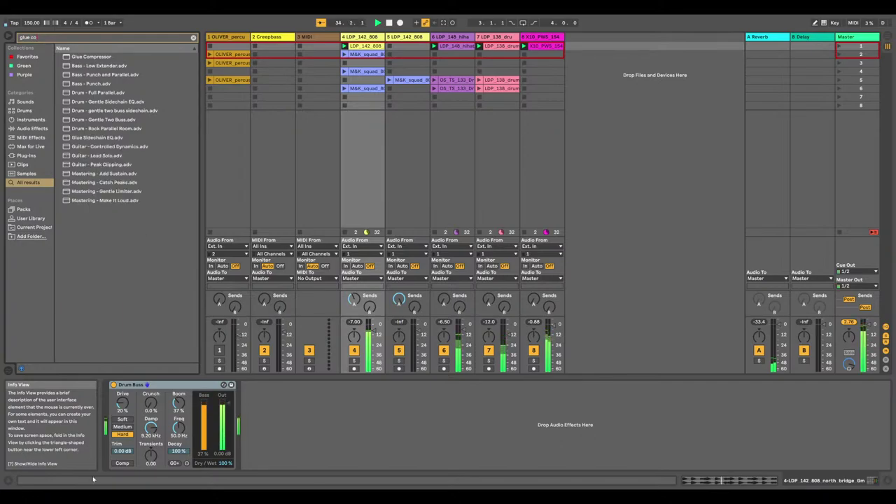
{"action": "left_click", "coordinate": [110, 56]}
{"action": "double_click", "coordinate": [110, 57]}
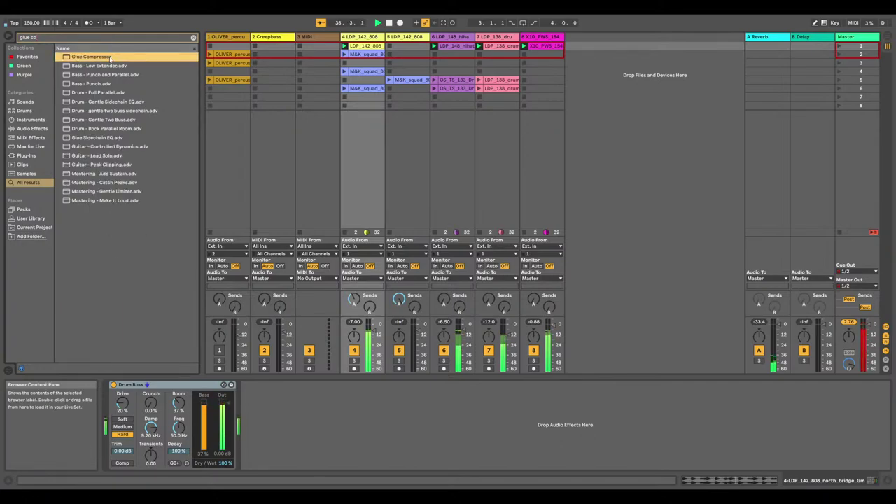
{"action": "left_click", "coordinate": [253, 385]}
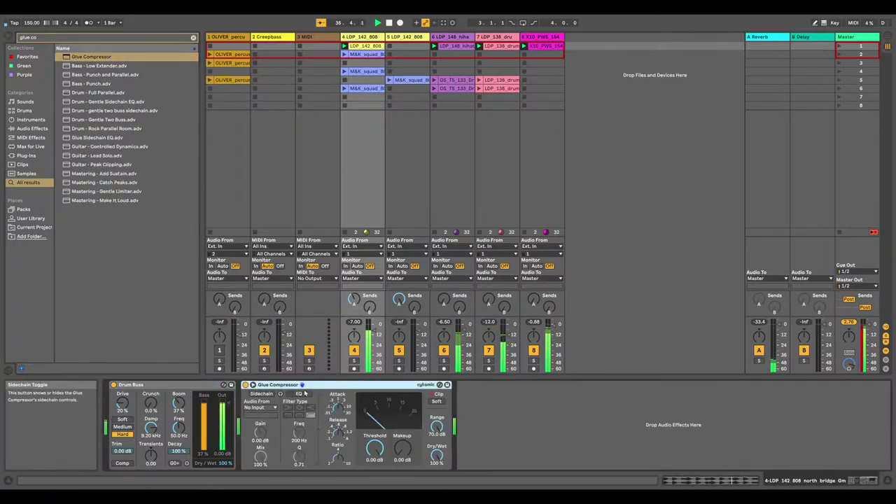
{"action": "left_click", "coordinate": [261, 407]}
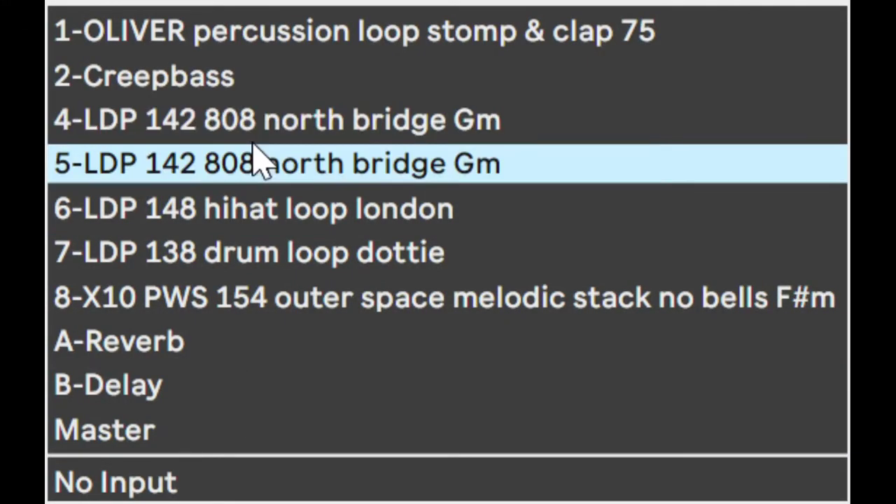
{"action": "left_click", "coordinate": [262, 308]}
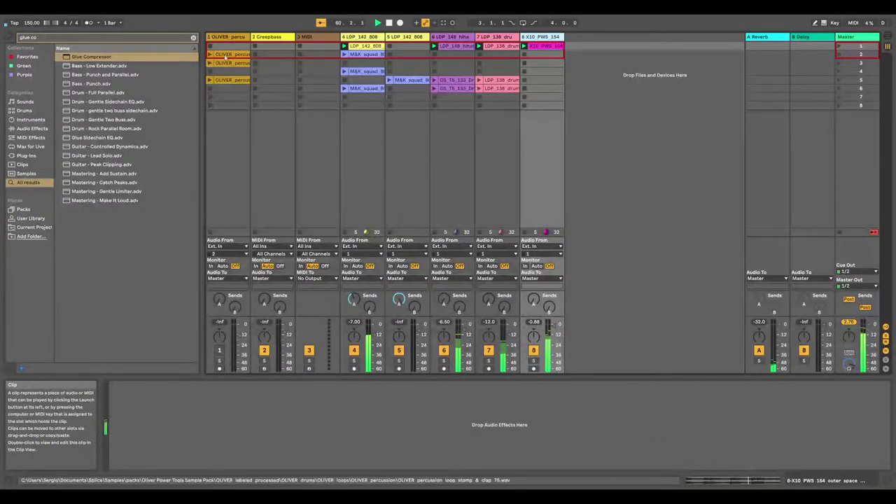
Add a Glue Compressor to the X10 melody track with its sidechain fed by 4-LDP 142 808 north bridge Gm
{"action": "double_click", "coordinate": [139, 58]}
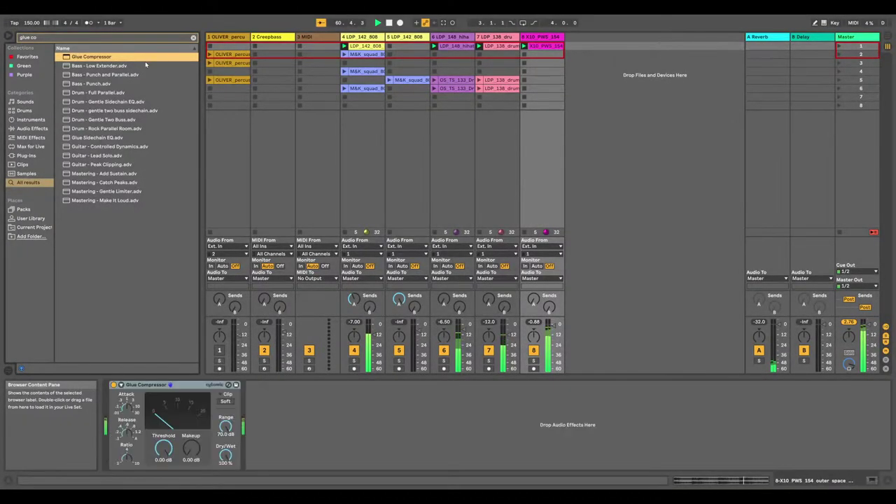
{"action": "left_click", "coordinate": [121, 385]}
{"action": "left_click", "coordinate": [128, 394]}
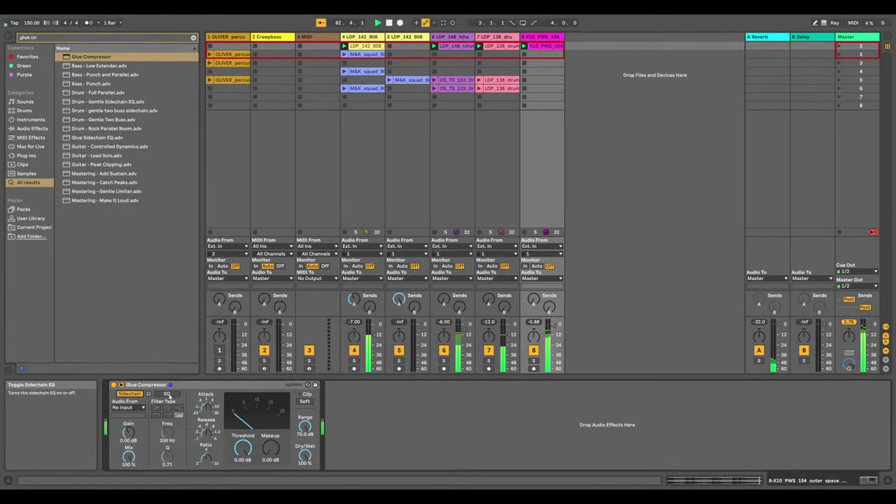
{"action": "left_click", "coordinate": [131, 408]}
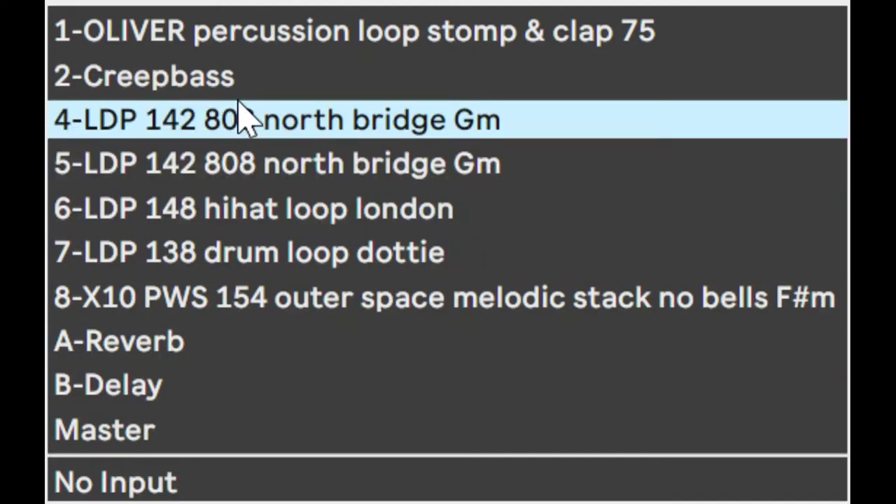
{"action": "left_click", "coordinate": [242, 121]}
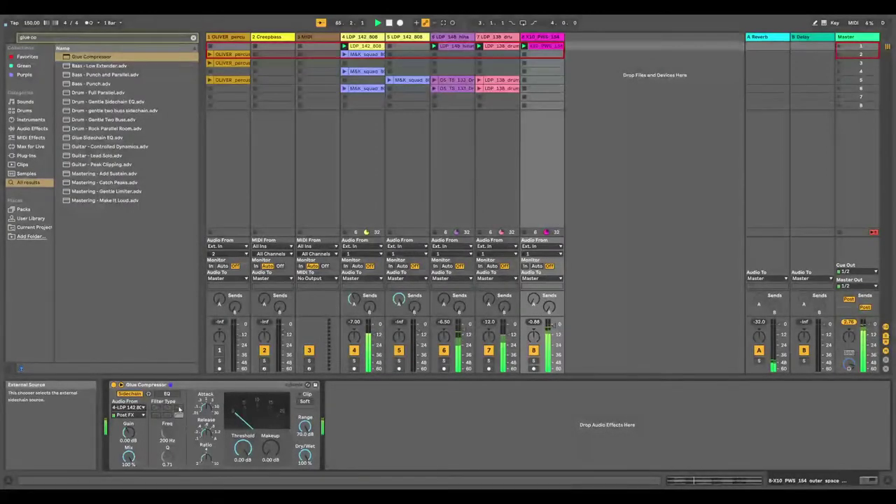
Enable the compressor's sidechain EQ with the high-pass filter, set the threshold to -10.5 dB and deactivate the device
{"action": "left_click_drag", "start_coordinate": [242, 448], "coordinate": [242, 476]}
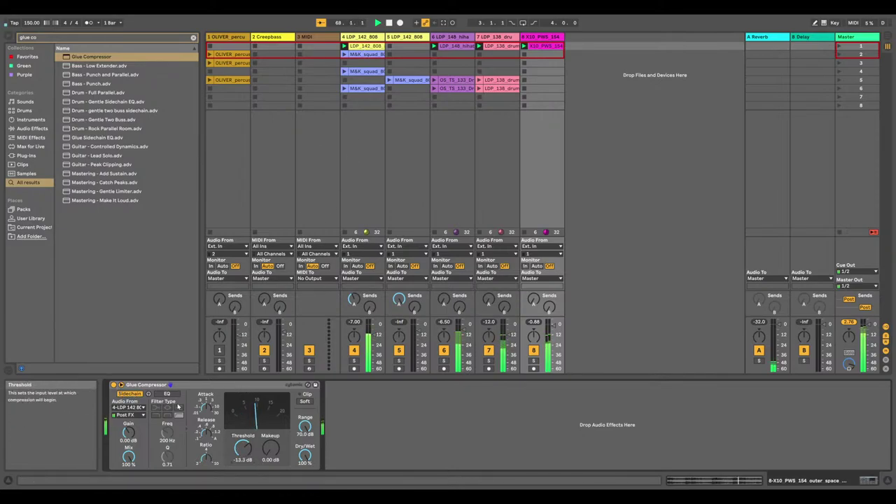
{"action": "left_click", "coordinate": [167, 394]}
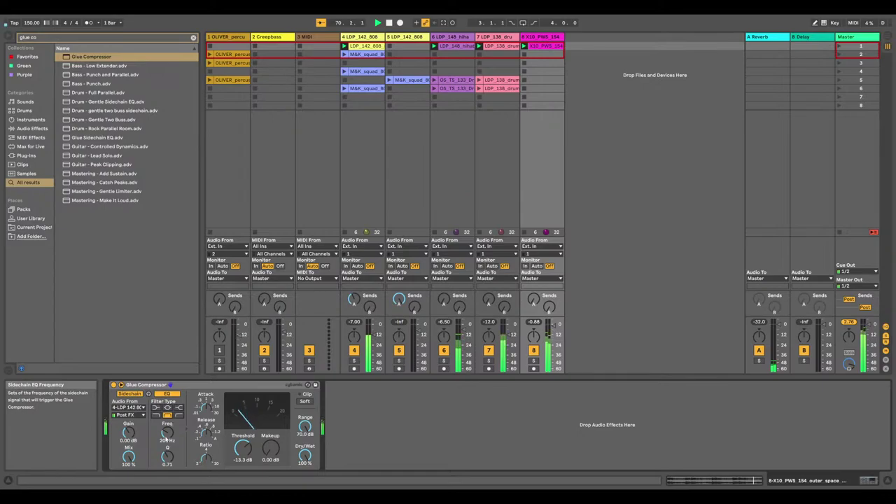
{"action": "left_click", "coordinate": [167, 407]}
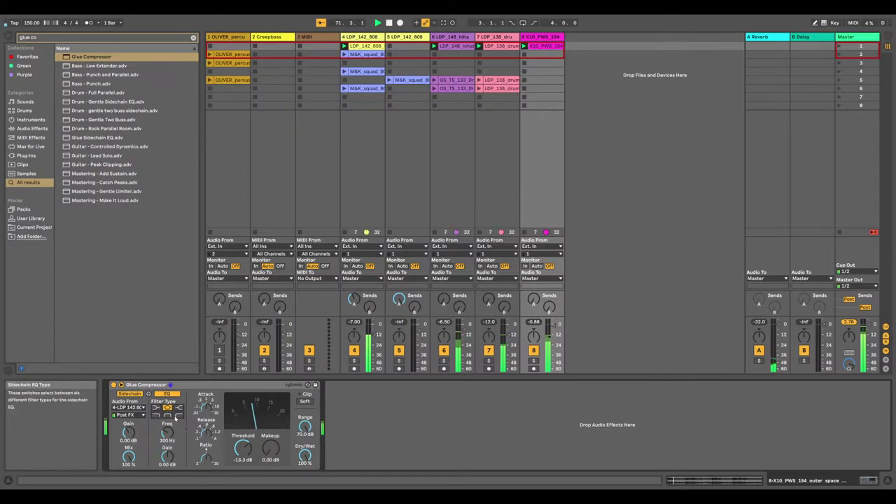
{"action": "left_click", "coordinate": [156, 415]}
{"action": "left_click", "coordinate": [178, 416]}
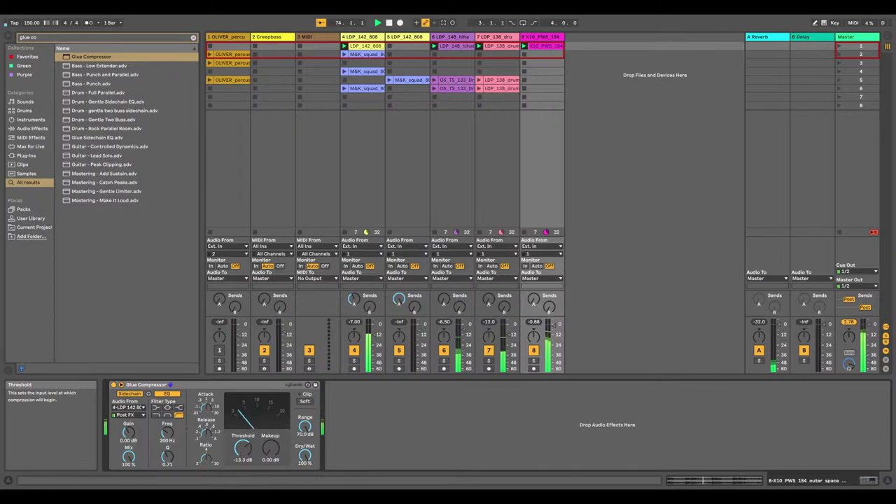
{"action": "mouse_move", "coordinate": [243, 448]}
{"action": "left_mouse_down"}
{"action": "mouse_move", "coordinate": [243, 439]}
{"action": "mouse_move", "coordinate": [243, 447]}
{"action": "left_mouse_up"}
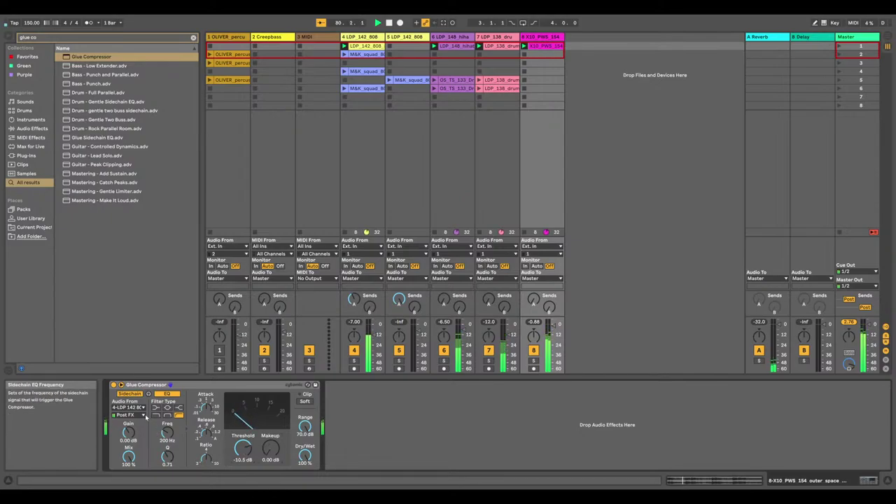
{"action": "left_click", "coordinate": [130, 394]}
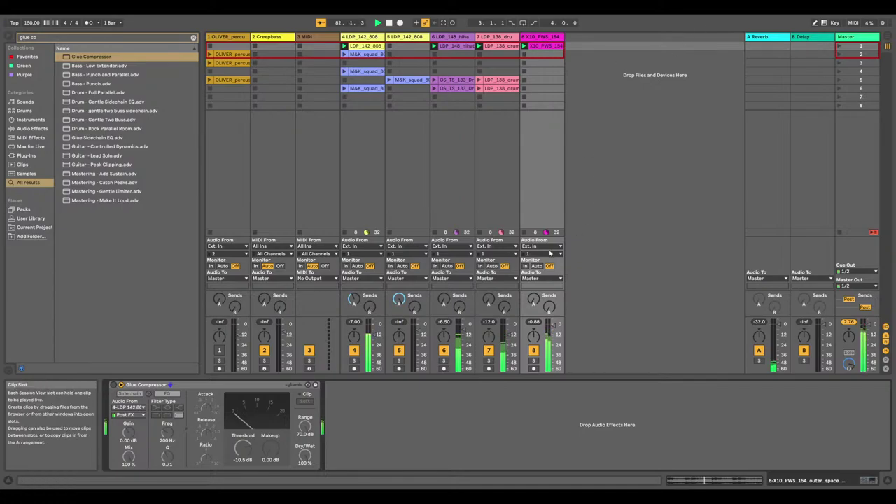
View the LDP_142_808 clip's waveform in scene 1 and duplicate the whole scene directly below it
{"action": "left_click", "coordinate": [364, 46]}
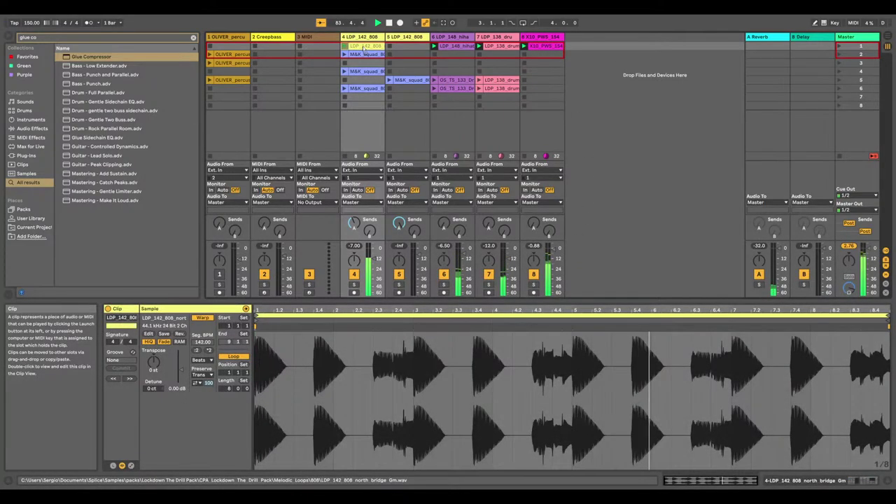
{"action": "left_click", "coordinate": [363, 48], "text": "ctrl"}
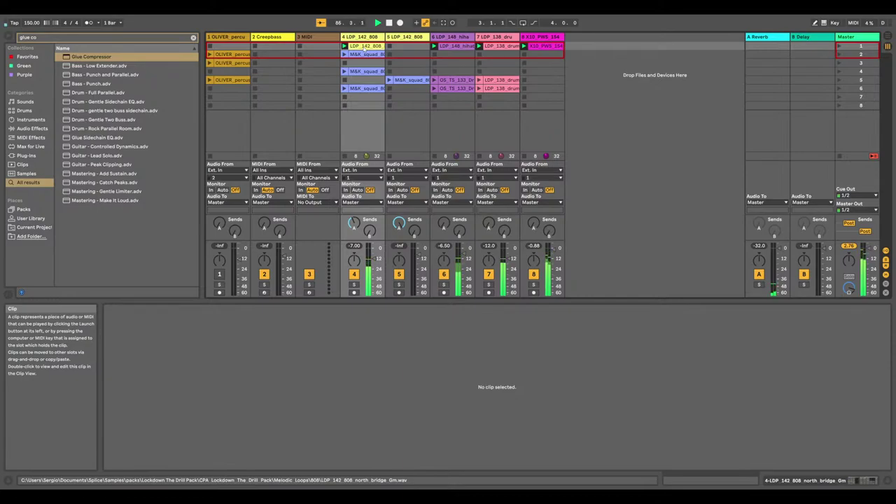
{"action": "left_click", "coordinate": [364, 49]}
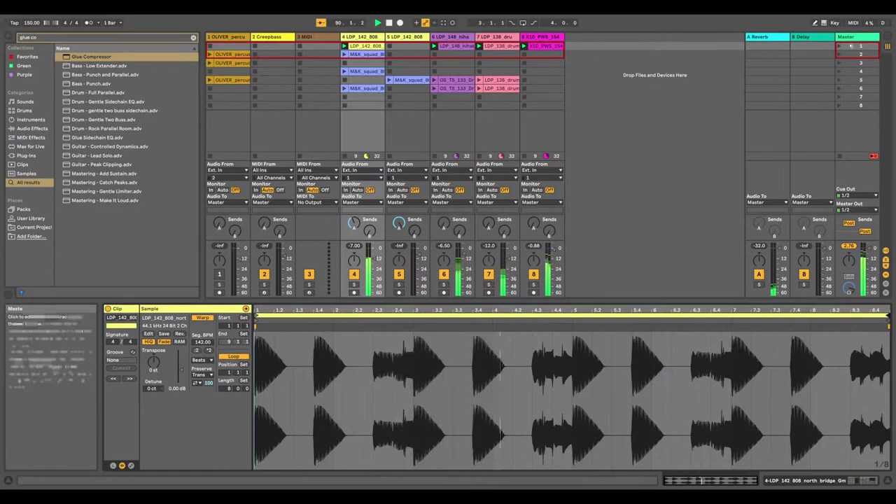
{"action": "right_click", "coordinate": [861, 55]}
{"action": "left_click", "coordinate": [415, 57]}
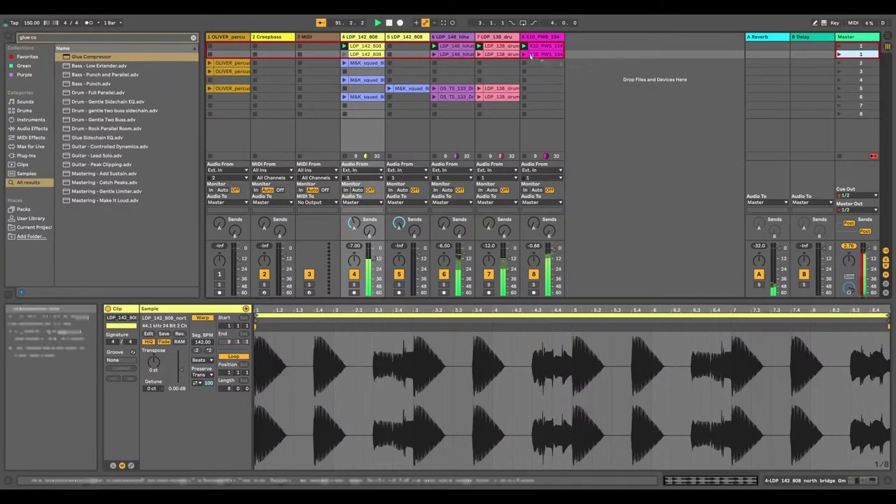
Delete the X10 melody clip from the original scene 1 and compare its playback with the duplicated scene
{"action": "right_click", "coordinate": [540, 46]}
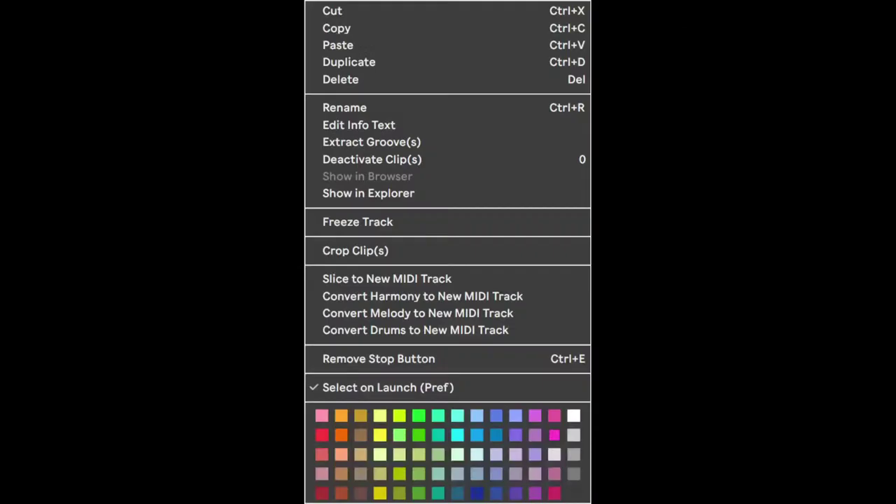
{"action": "left_click", "coordinate": [369, 80]}
{"action": "left_click", "coordinate": [840, 47]}
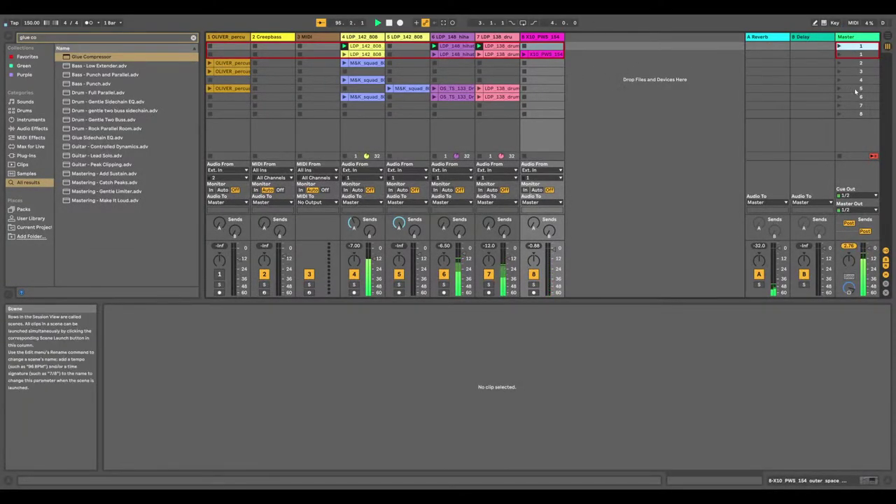
{"action": "left_click", "coordinate": [525, 54]}
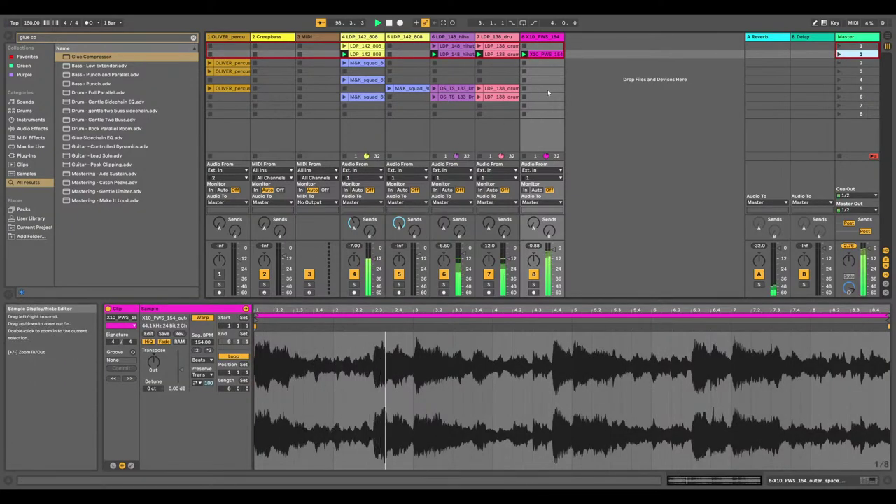
Copy the X10 melody clip back into the first scene, reverse the duplicated scene's copy and restart playback
{"action": "right_click", "coordinate": [536, 54]}
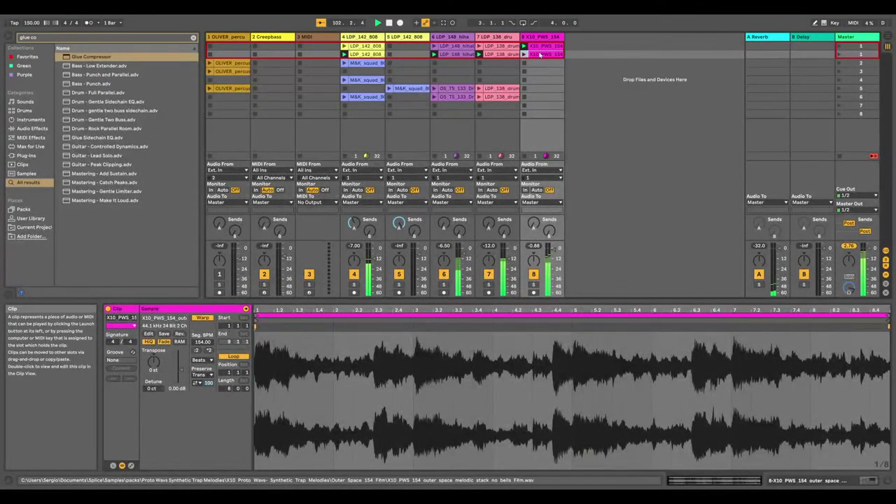
{"action": "right_click", "coordinate": [540, 55]}
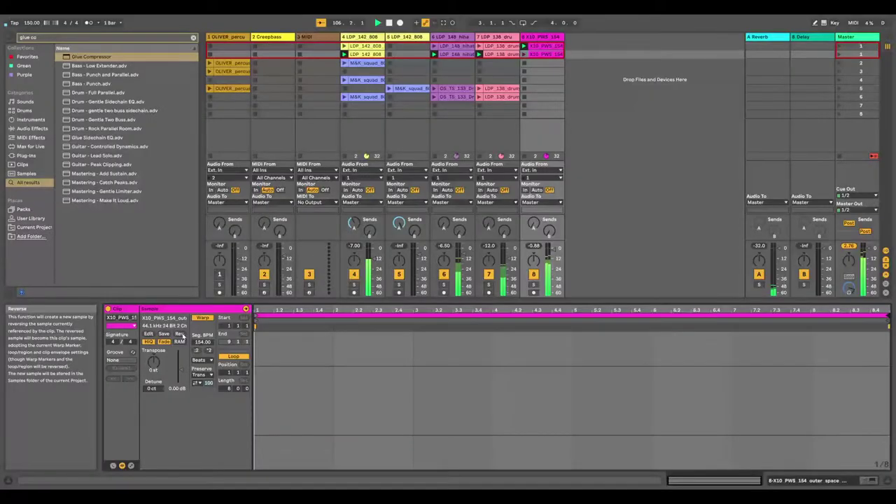
{"action": "left_click", "coordinate": [378, 23]}
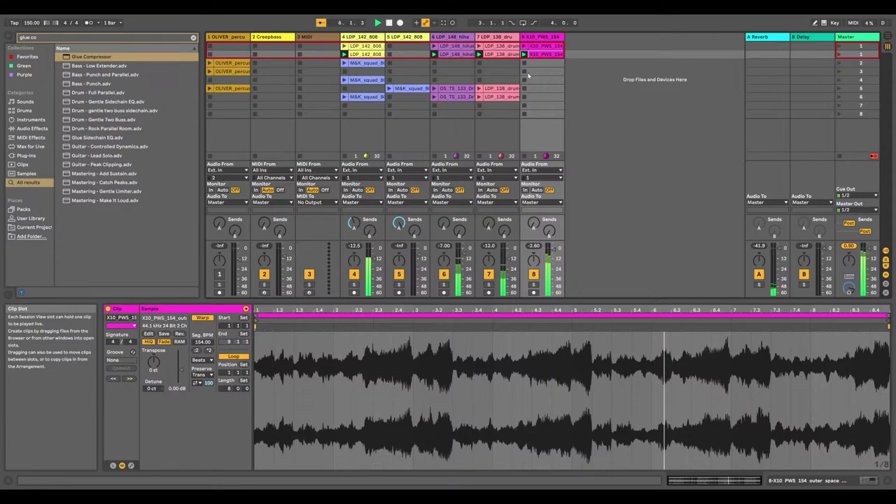
Delete the reversed X10 melody clip from the duplicated scene and audition scenes 3 and 5
{"action": "right_click", "coordinate": [538, 54]}
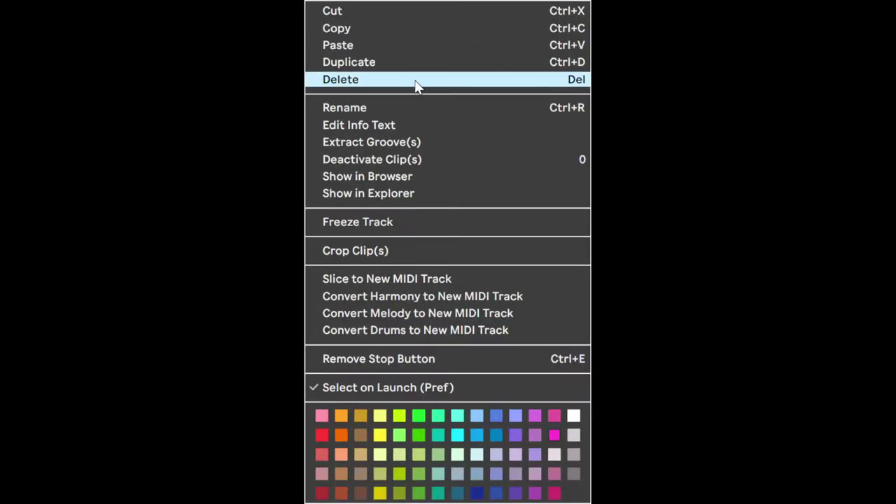
{"action": "left_click", "coordinate": [398, 86]}
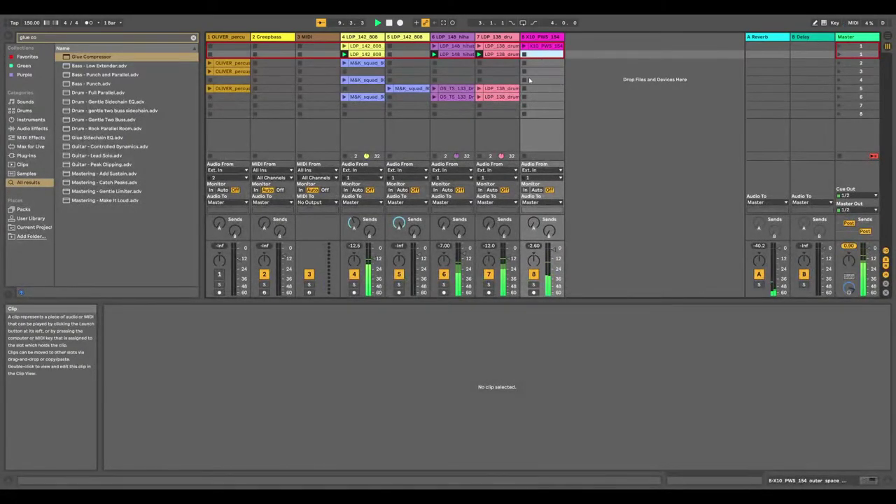
{"action": "left_click", "coordinate": [839, 71]}
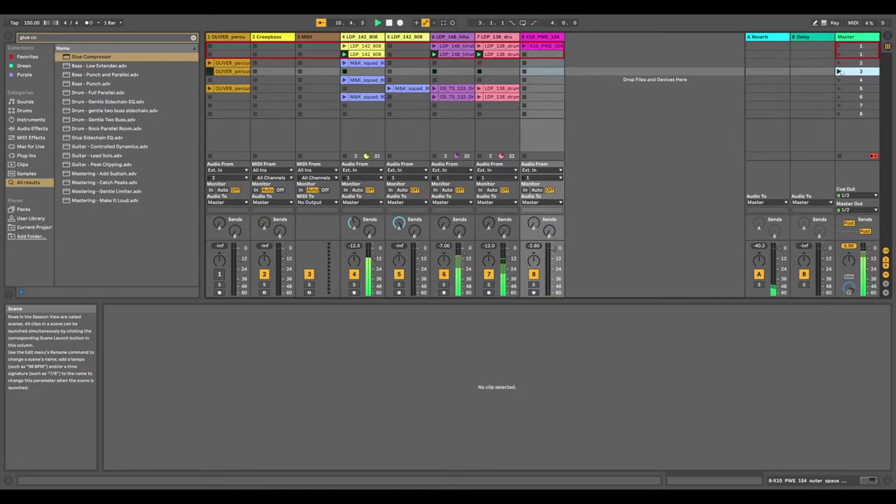
{"action": "left_click", "coordinate": [839, 88]}
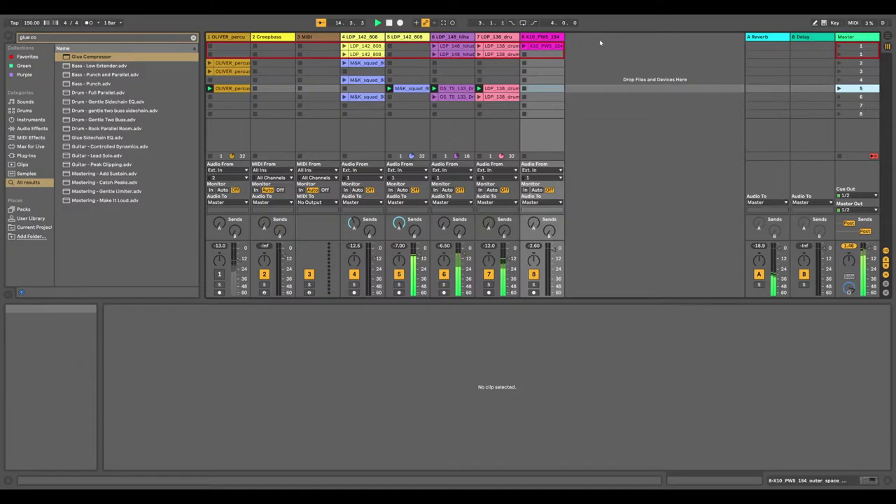
Copy the X10 melody clip from the first scene into track 8's slot in scene 6
{"action": "right_click", "coordinate": [547, 46]}
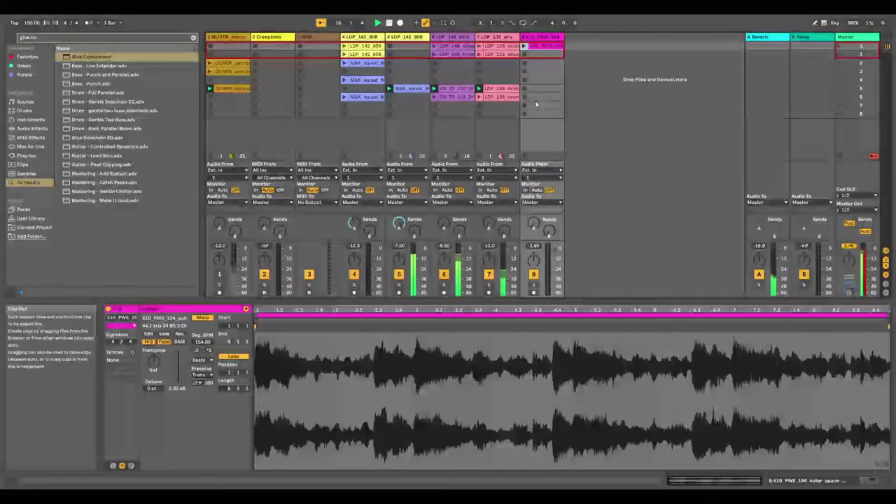
{"action": "left_click", "coordinate": [538, 100]}
{"action": "right_click", "coordinate": [538, 101]}
{"action": "left_click", "coordinate": [546, 107]}
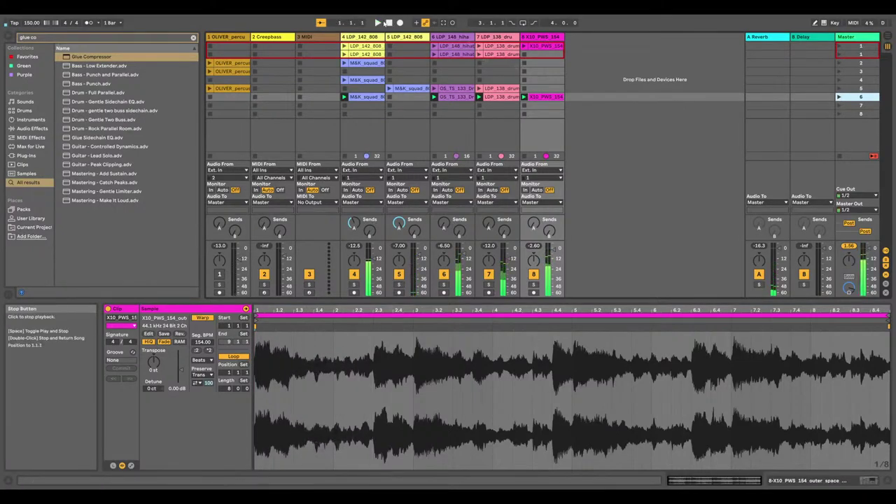
Restart playback, launch scene 5 and reactivate the OLIVER percussion track 1
{"action": "left_click", "coordinate": [378, 23]}
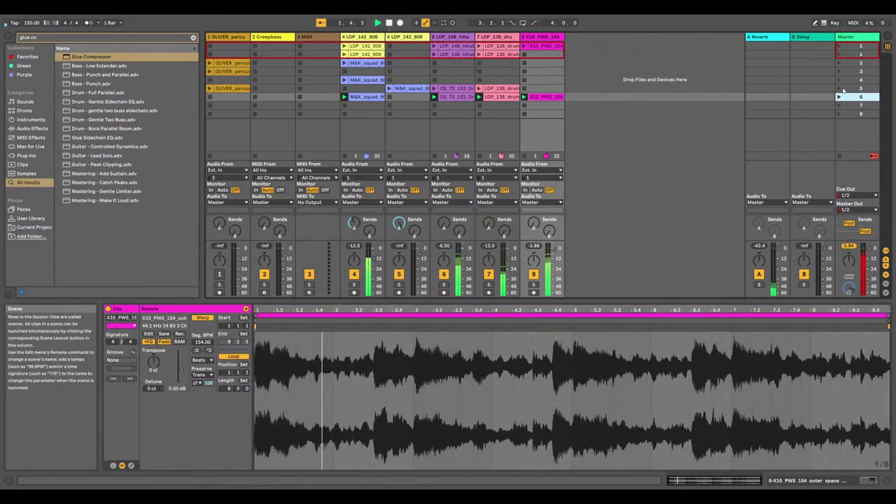
{"action": "left_click", "coordinate": [839, 88]}
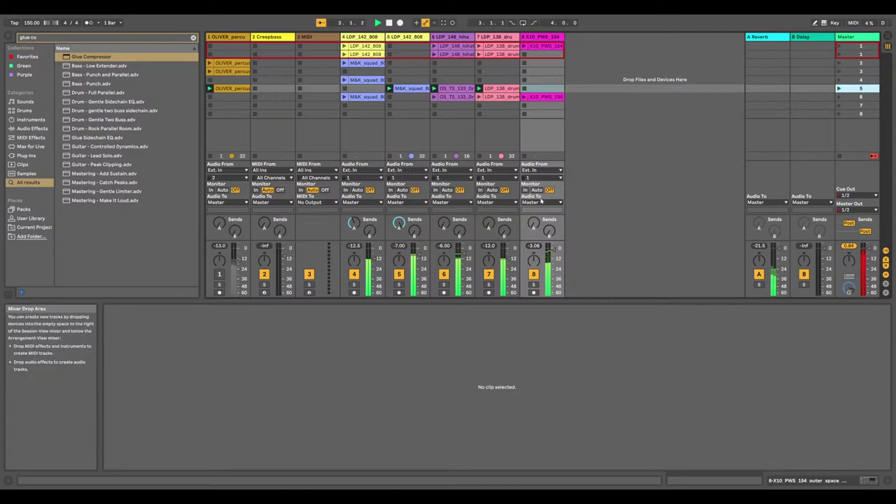
{"action": "left_click", "coordinate": [419, 255]}
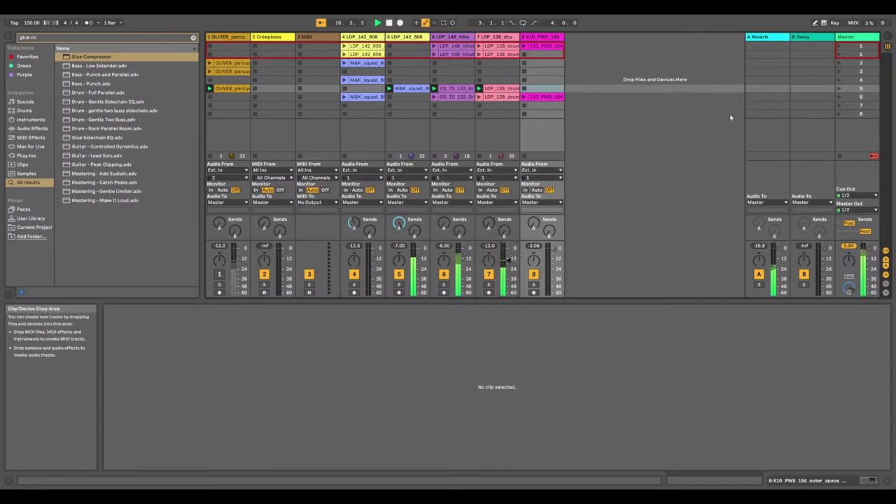
{"action": "left_click", "coordinate": [834, 99]}
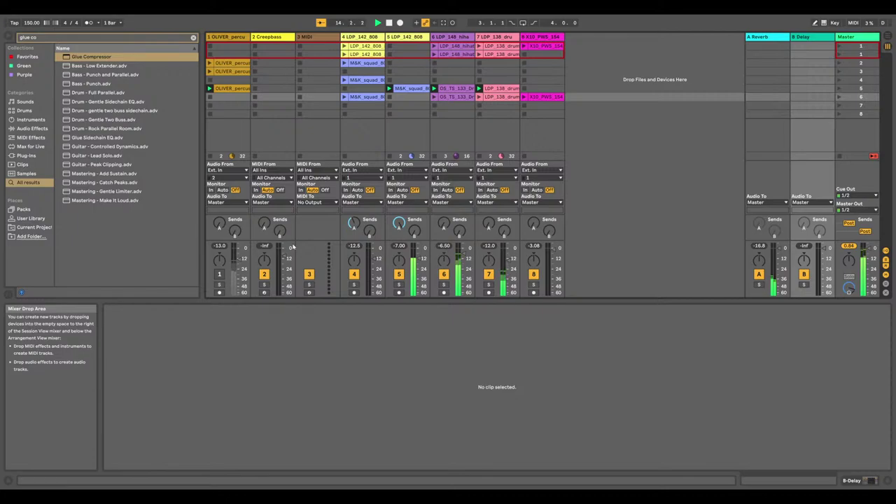
{"action": "left_click", "coordinate": [221, 275]}
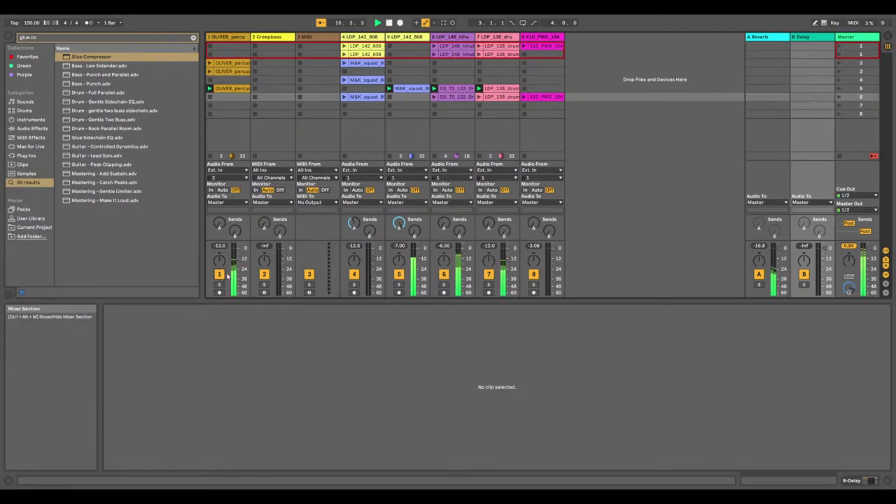
Switch playback between scenes 6 and 5 to compare them with the percussion active
{"action": "left_click", "coordinate": [839, 98]}
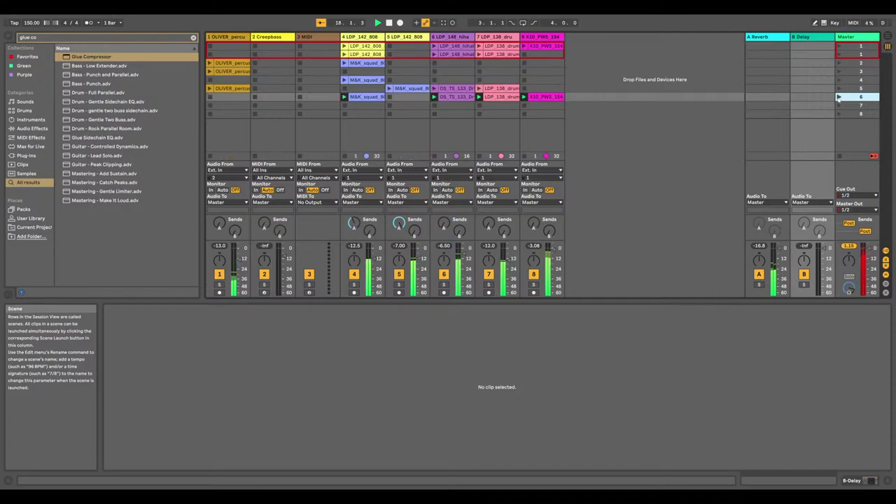
{"action": "left_click", "coordinate": [839, 88]}
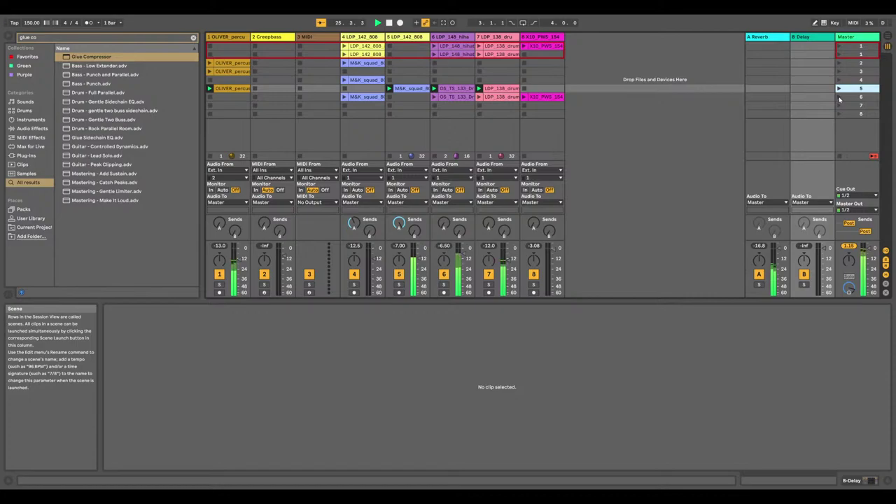
{"action": "left_click", "coordinate": [840, 97]}
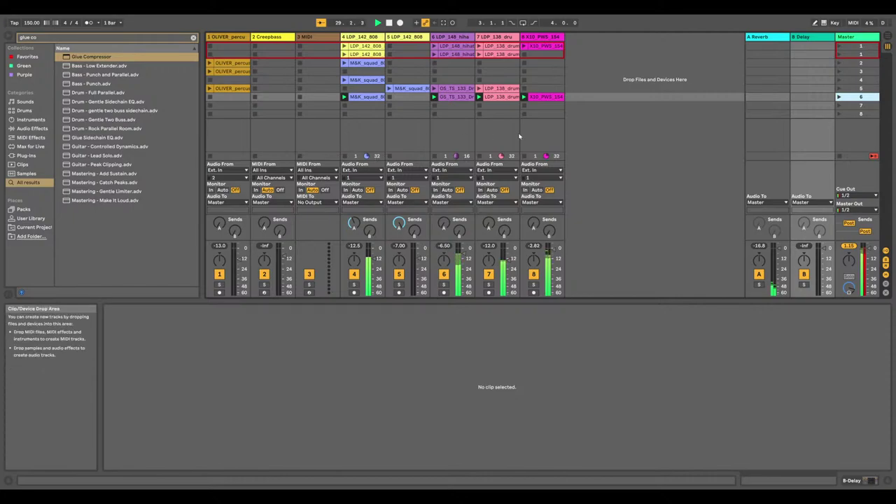
Toggle tracks 6 and 7 to compare the mix, mute track 4 and set track 7's volume to -9 dB
{"action": "left_click", "coordinate": [443, 274]}
{"action": "left_click", "coordinate": [444, 274]}
{"action": "left_click", "coordinate": [488, 275]}
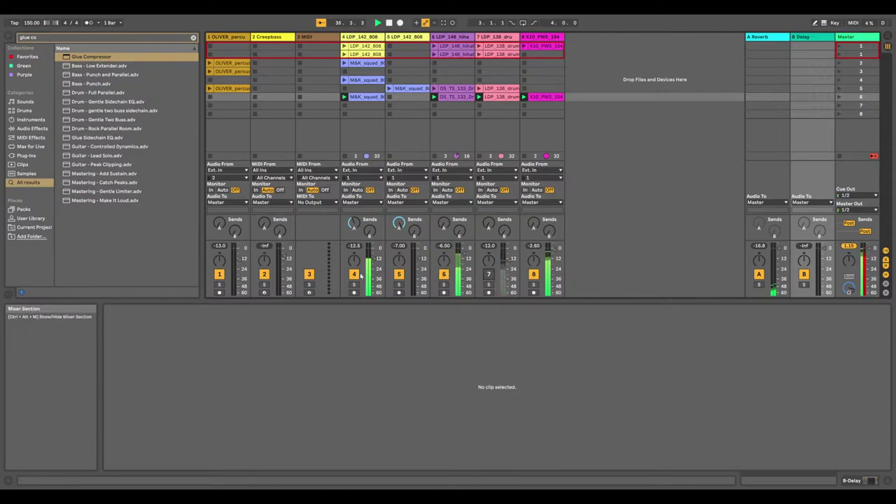
{"action": "left_click", "coordinate": [354, 273]}
{"action": "left_click", "coordinate": [488, 274]}
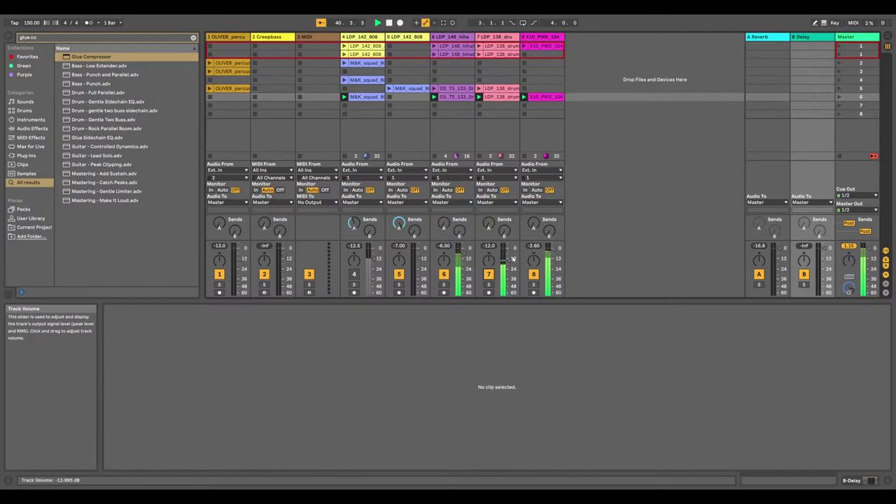
{"action": "left_click_drag", "start_coordinate": [508, 258], "coordinate": [508, 254]}
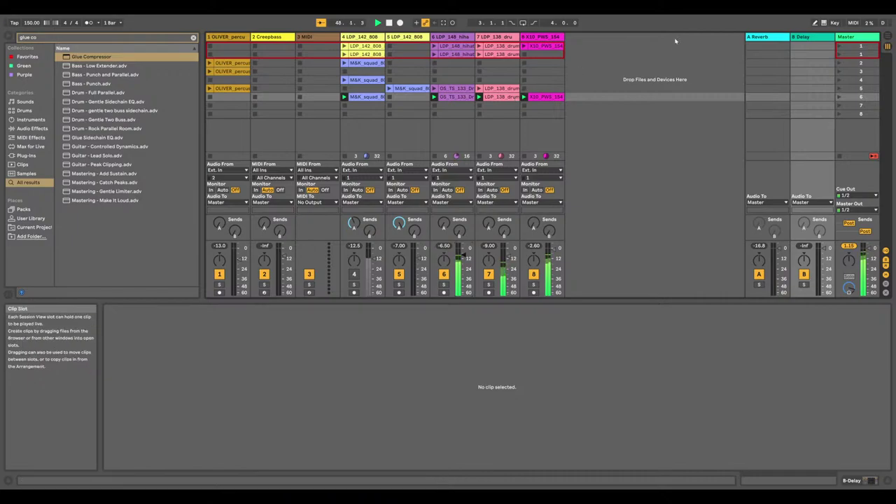
Audition the original scene 1, its duplicate and scene 2 in turn
{"action": "left_click", "coordinate": [839, 47]}
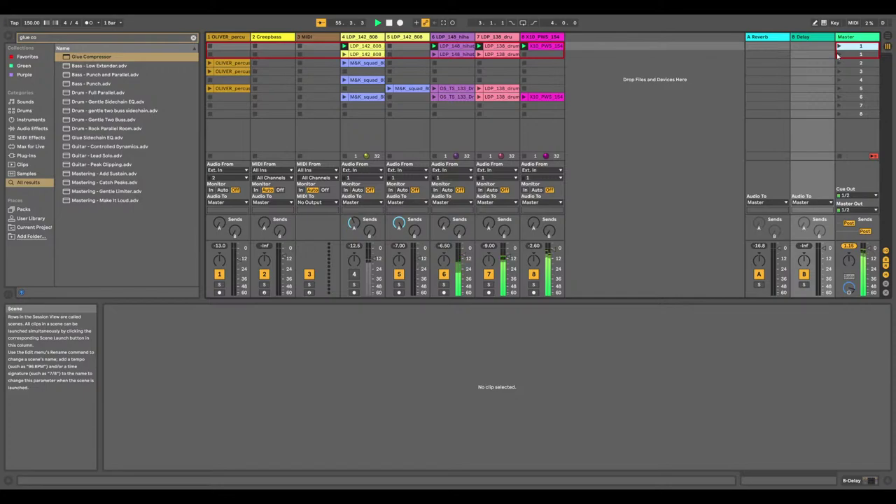
{"action": "left_click", "coordinate": [838, 54]}
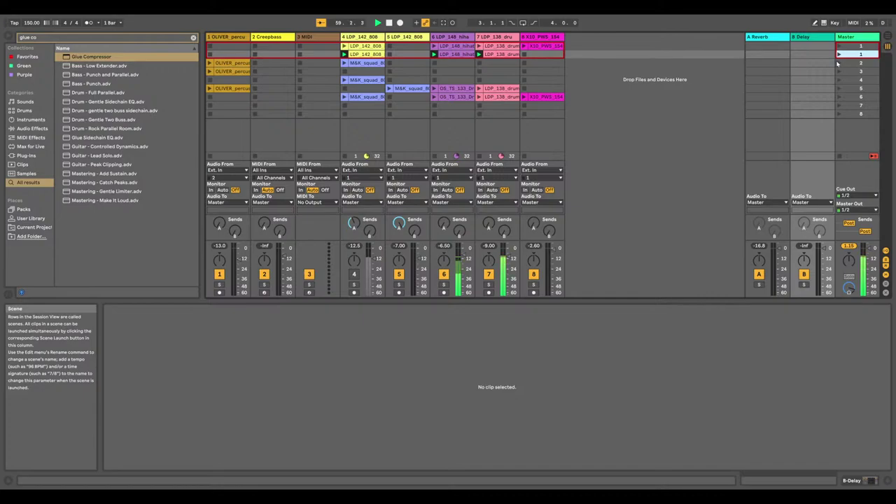
{"action": "left_click", "coordinate": [839, 63]}
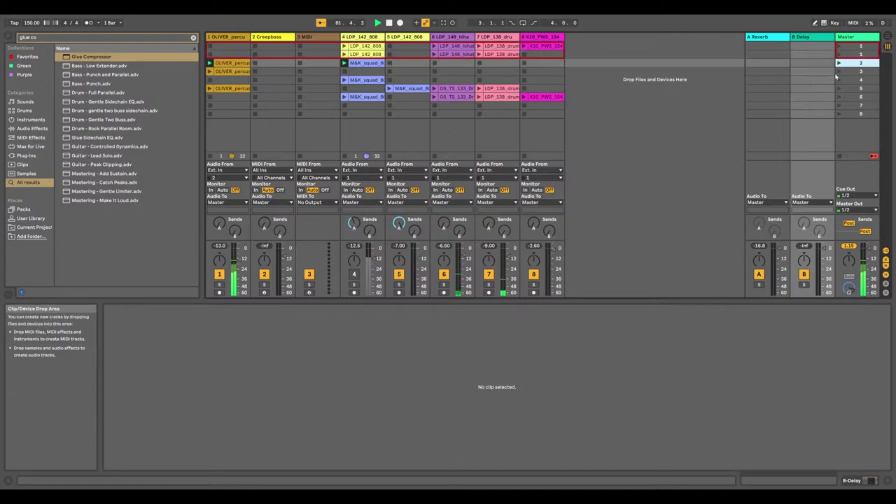
Move track 4's M&K squad 808 clip from scene 2 to scene 3, and audition scenes 2, 3 and the scene 4 clip
{"action": "left_click", "coordinate": [371, 63]}
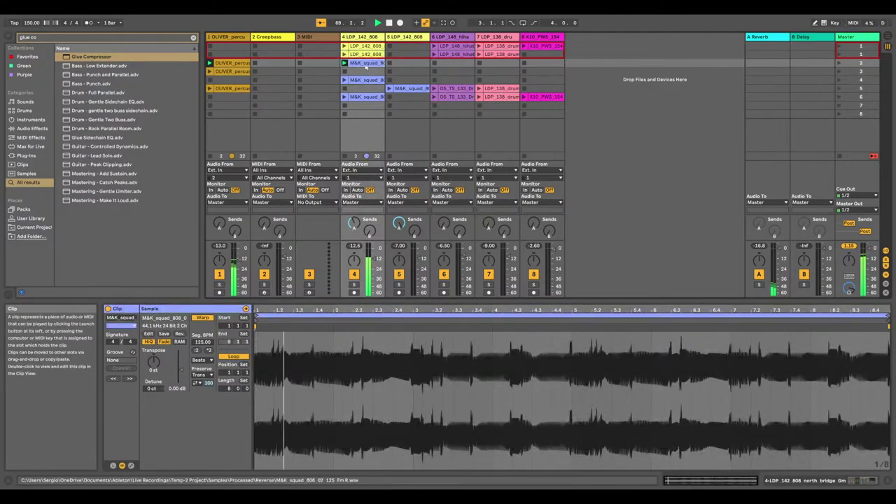
{"action": "left_click_drag", "start_coordinate": [365, 68], "coordinate": [365, 71]}
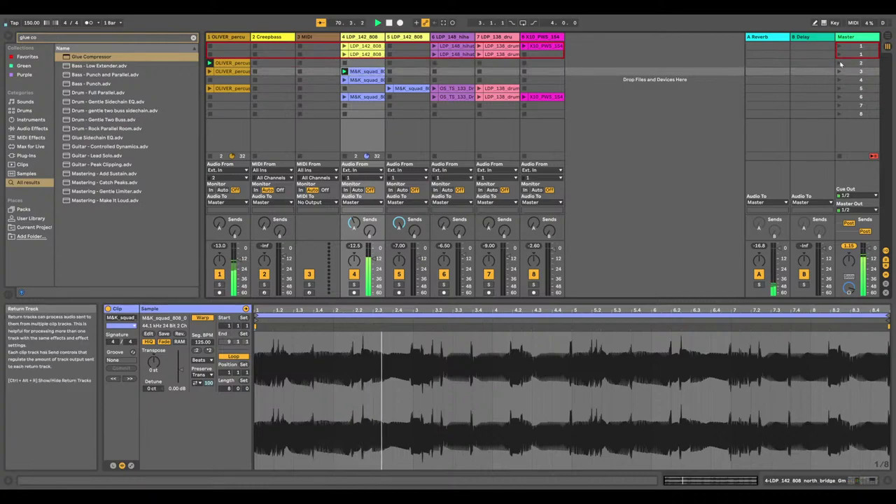
{"action": "left_click", "coordinate": [839, 63]}
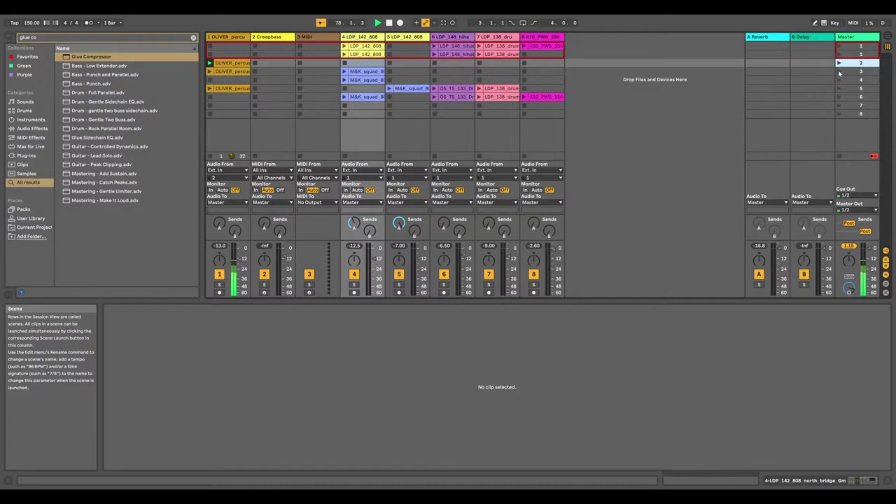
{"action": "left_click", "coordinate": [839, 71]}
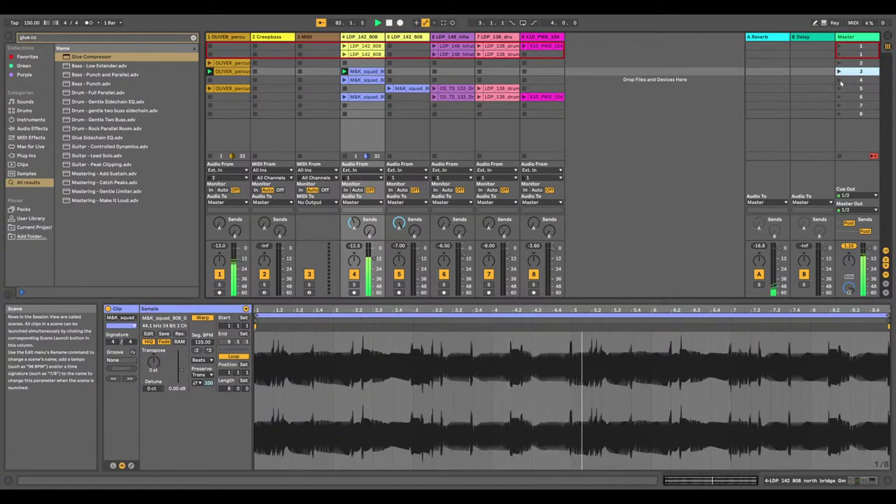
{"action": "left_click", "coordinate": [346, 82]}
{"action": "left_click", "coordinate": [344, 79]}
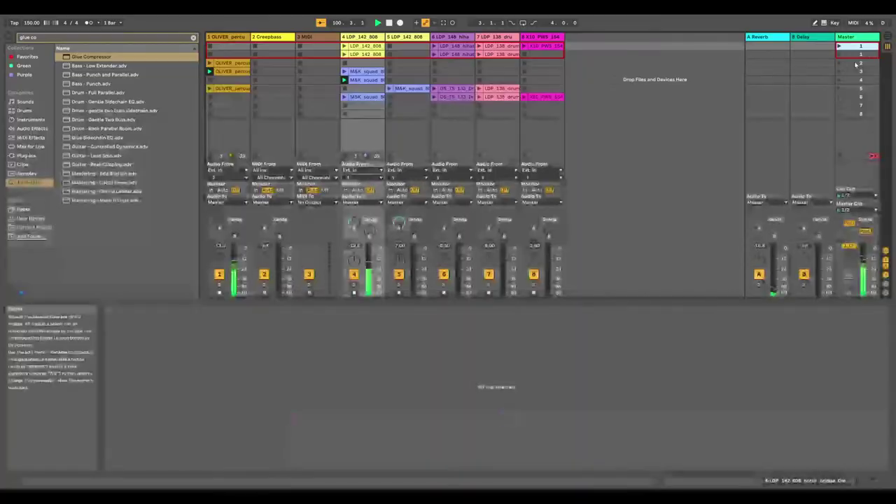
Insert an empty scene below scene 4, place a copy of the original scene 1 above it and launch the copy
{"action": "right_click", "coordinate": [569, 81]}
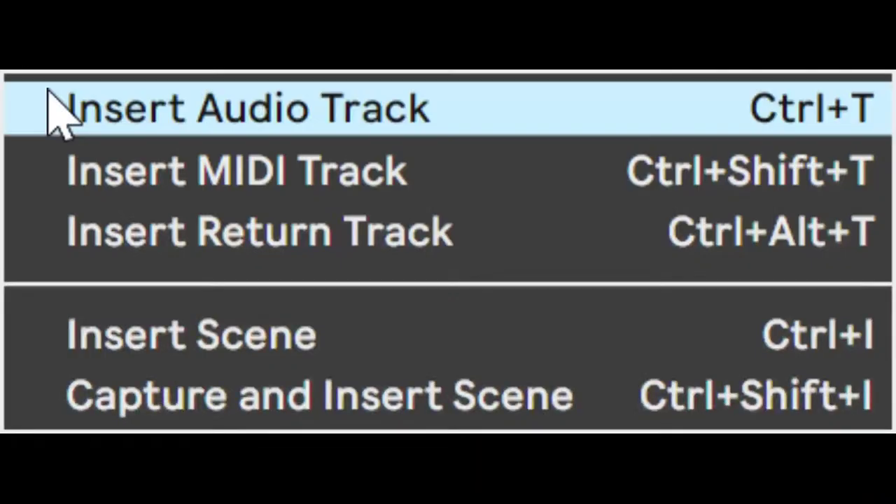
{"action": "left_click", "coordinate": [175, 336]}
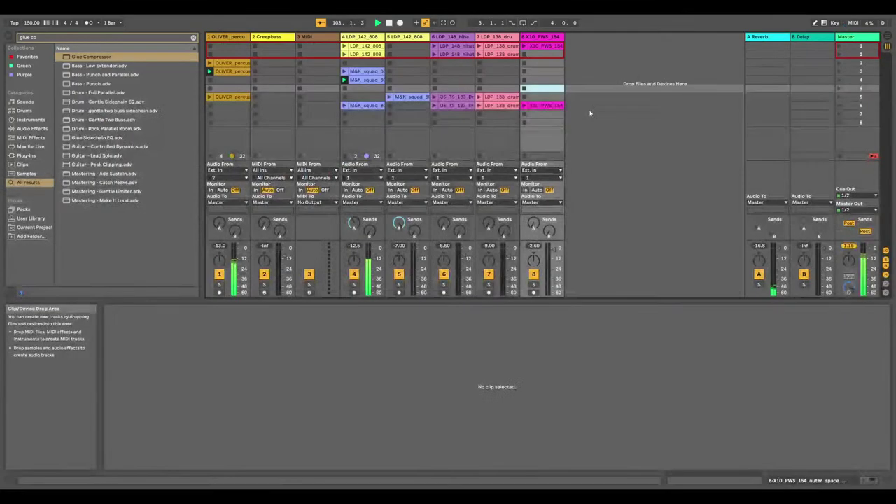
{"action": "right_click", "coordinate": [572, 90]}
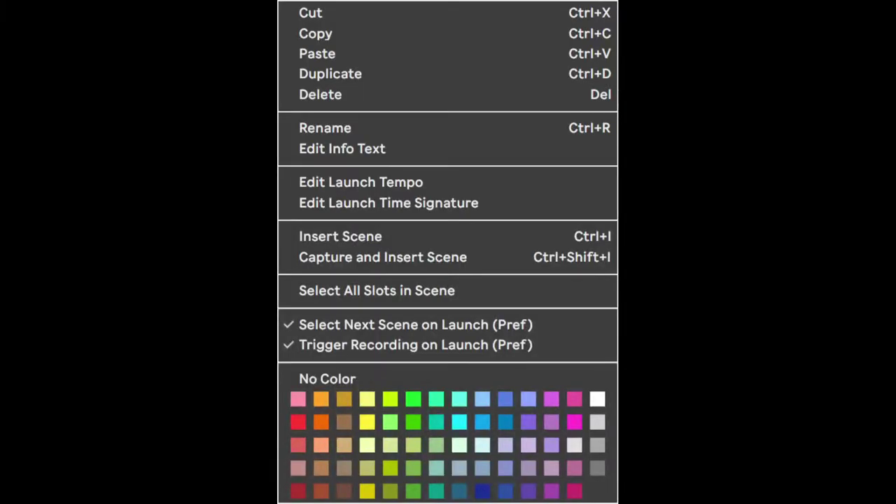
{"action": "left_click", "coordinate": [616, 109]}
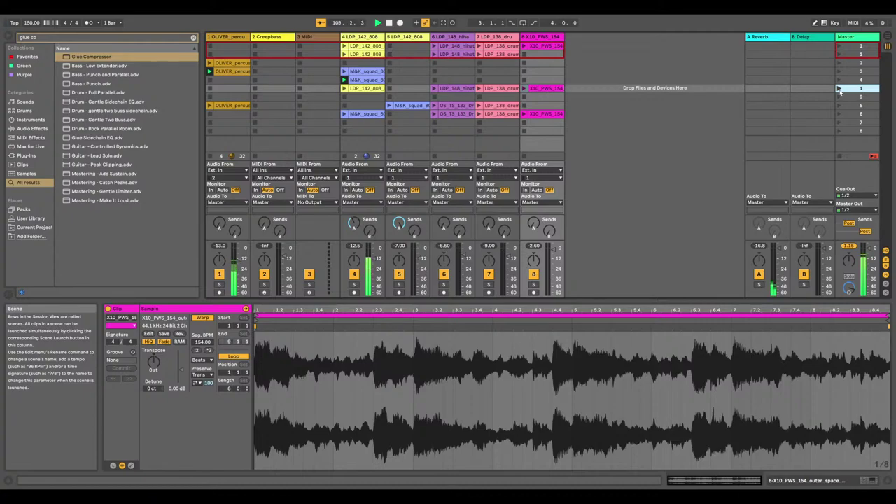
{"action": "left_click", "coordinate": [839, 89]}
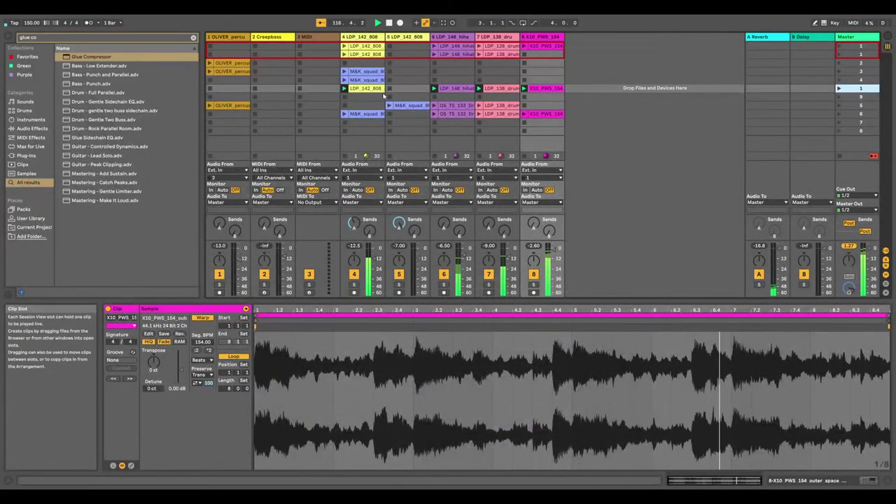
Duplicate track 8, delete track 8's X10 clip from the copied scene 1 and play that clip on the duplicate track
{"action": "right_click", "coordinate": [536, 89]}
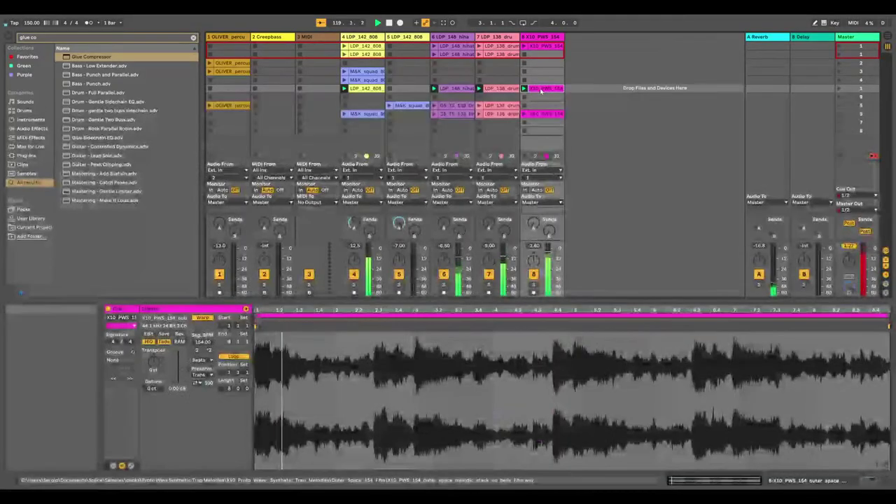
{"action": "right_click", "coordinate": [536, 34]}
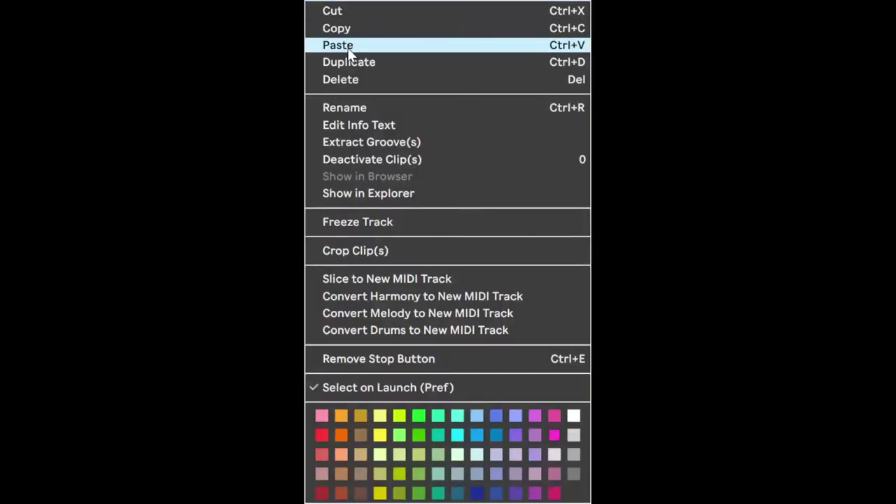
{"action": "left_click", "coordinate": [343, 80]}
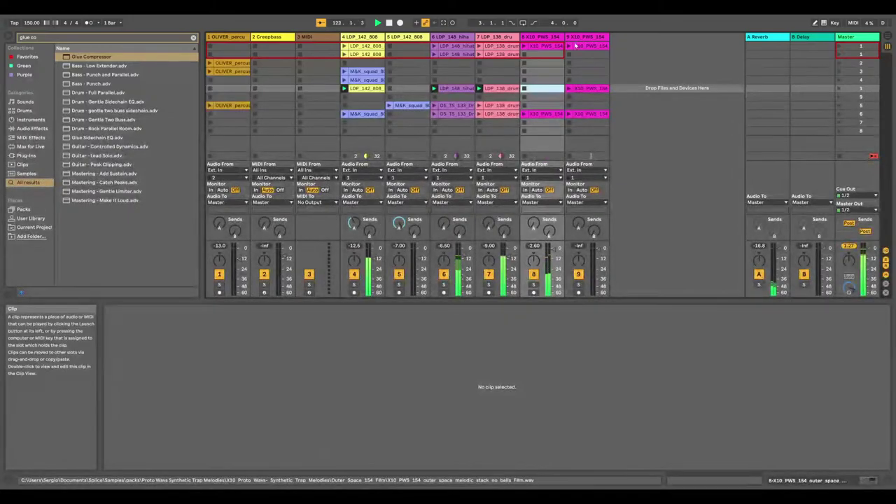
{"action": "left_click", "coordinate": [587, 114]}
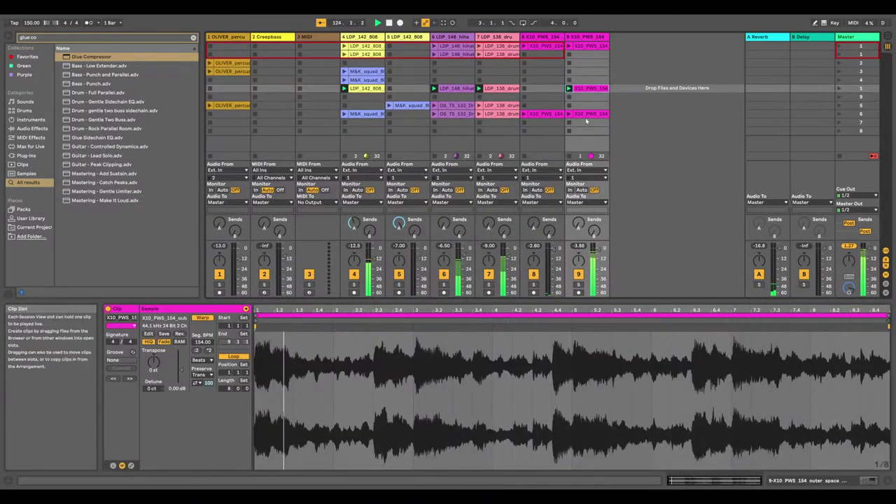
{"action": "left_click", "coordinate": [587, 123]}
Set the sidechain filter type of track 9's Glue Compressor to low shelf
{"action": "left_click", "coordinate": [593, 39]}
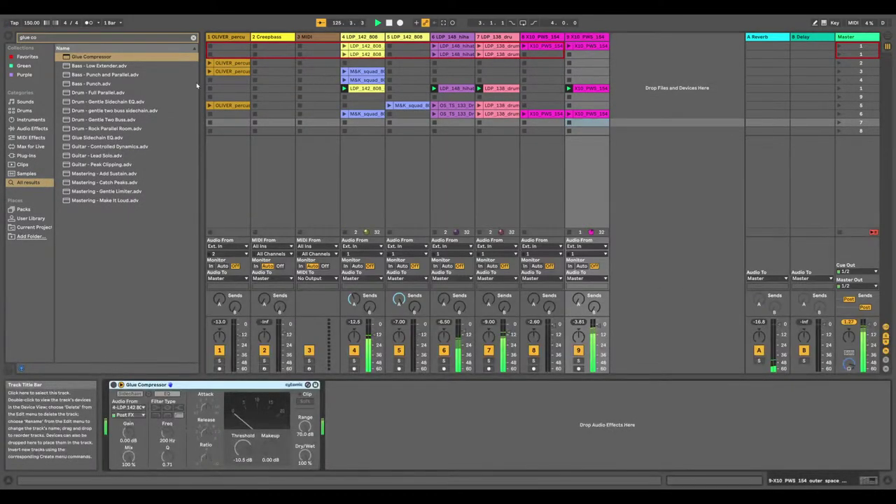
{"action": "left_click", "coordinate": [160, 408]}
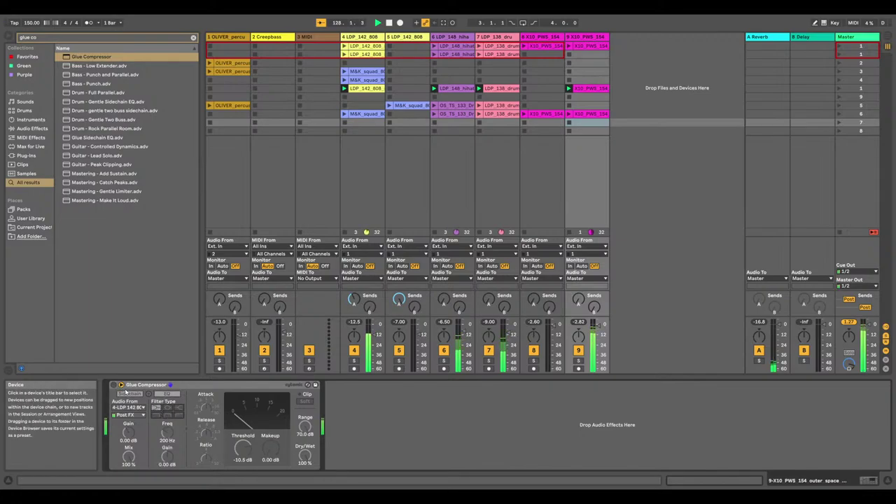
Replace the browser search with "eq" and load EQ Eight onto track 9
{"action": "left_click", "coordinate": [193, 38]}
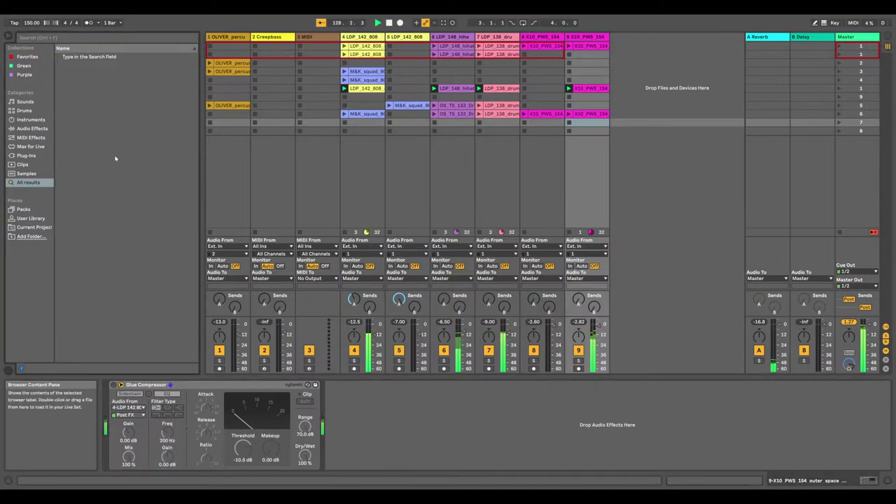
{"action": "key", "text": "q"}
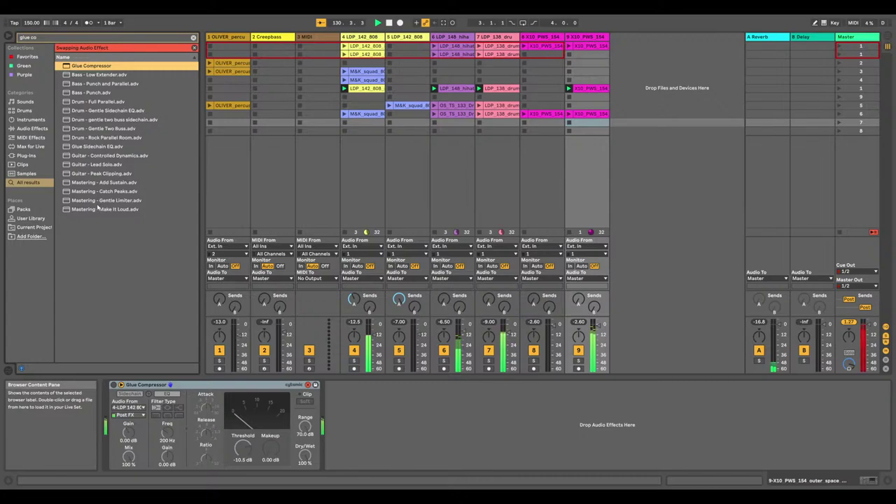
{"action": "left_click", "coordinate": [193, 37]}
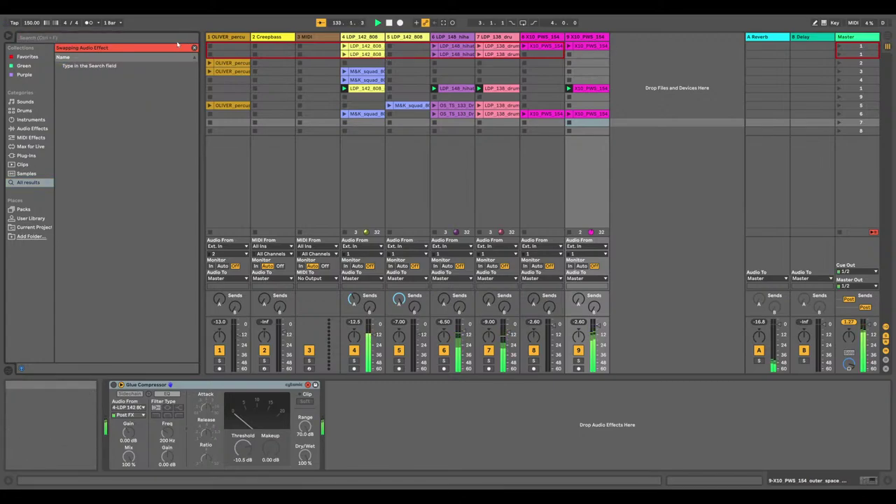
{"action": "left_click", "coordinate": [194, 48]}
{"action": "left_click", "coordinate": [183, 40]}
{"action": "type", "text": "eq 8"}
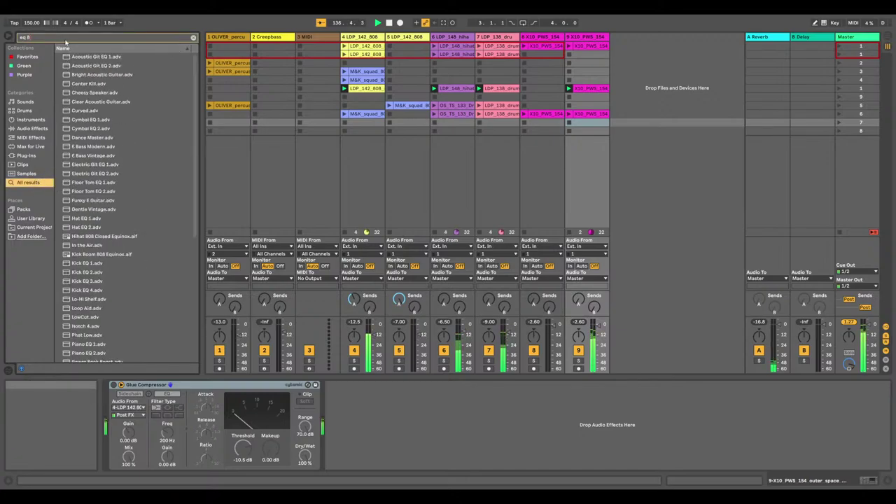
{"action": "key", "text": "BackSpace"}
{"action": "key", "text": "BackSpace"}
{"action": "double_click", "coordinate": [83, 65]}
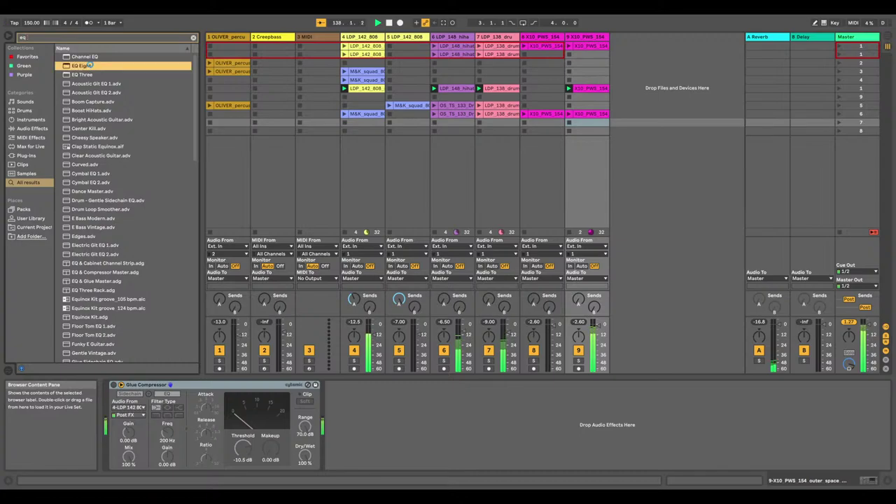
Solo track 9 and shape its EQ Eight with a low cut on band 1 and a deep gain reduction on band 4
{"action": "left_click_drag", "start_coordinate": [377, 421], "coordinate": [380, 443]}
{"action": "left_click", "coordinate": [580, 361]}
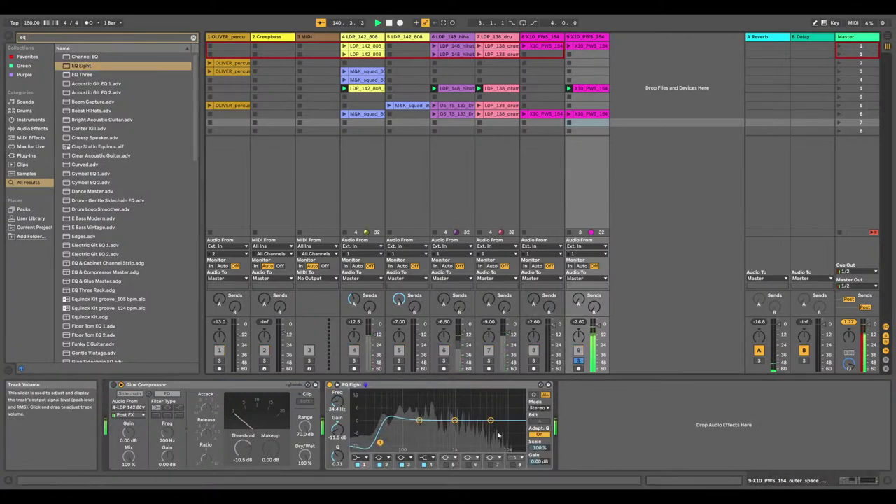
{"action": "left_click_drag", "start_coordinate": [493, 423], "coordinate": [488, 448]}
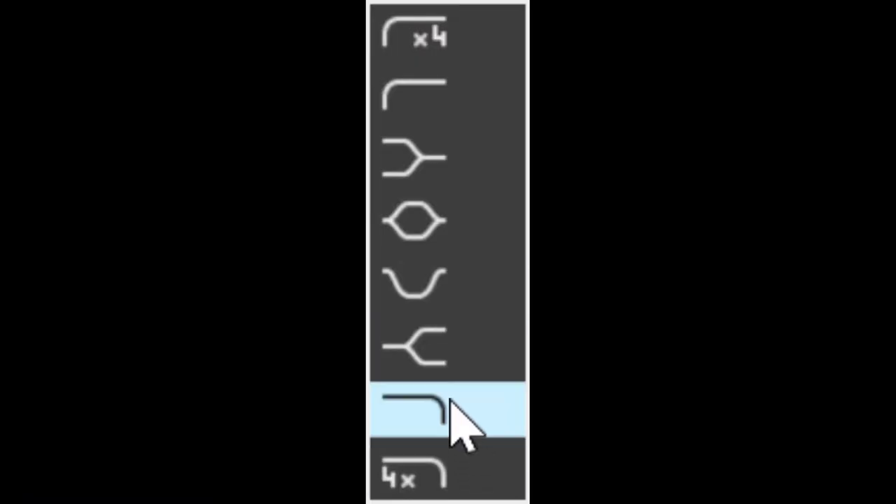
{"action": "left_click", "coordinate": [452, 94]}
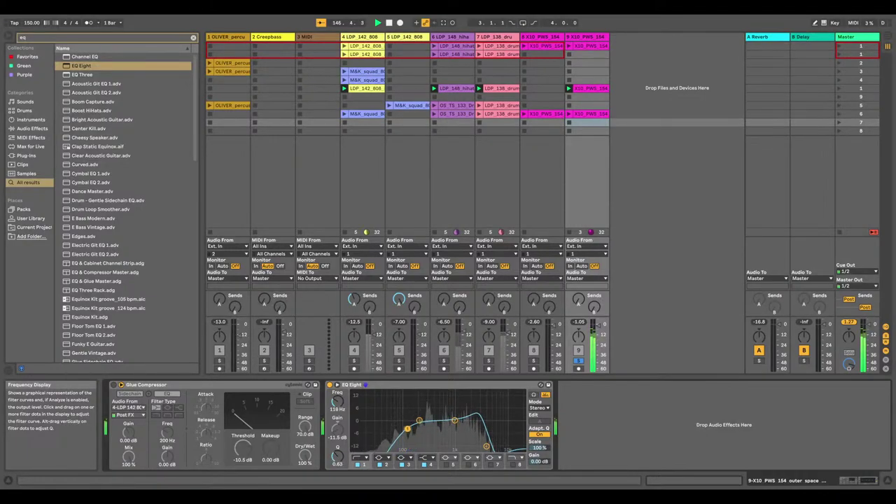
Set EQ Eight's band 2 to low cut in place of band 1 and reduce band 3's gain
{"action": "left_click", "coordinate": [419, 421]}
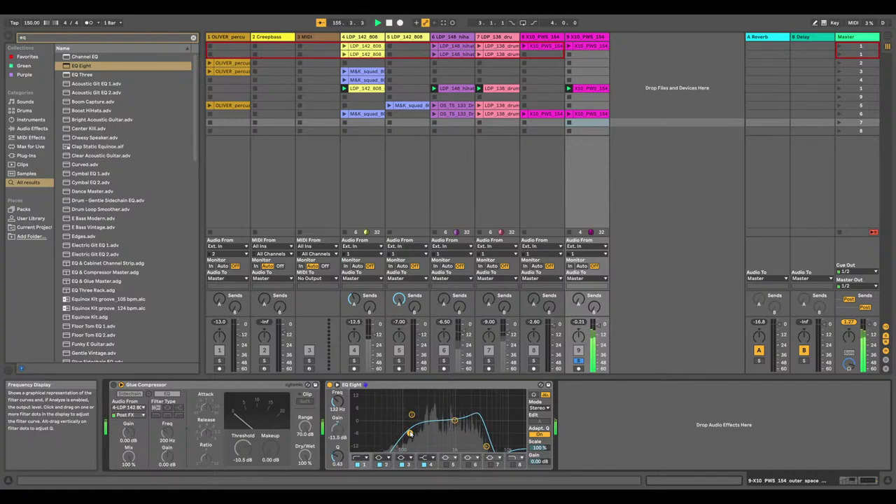
{"action": "left_click", "coordinate": [383, 459]}
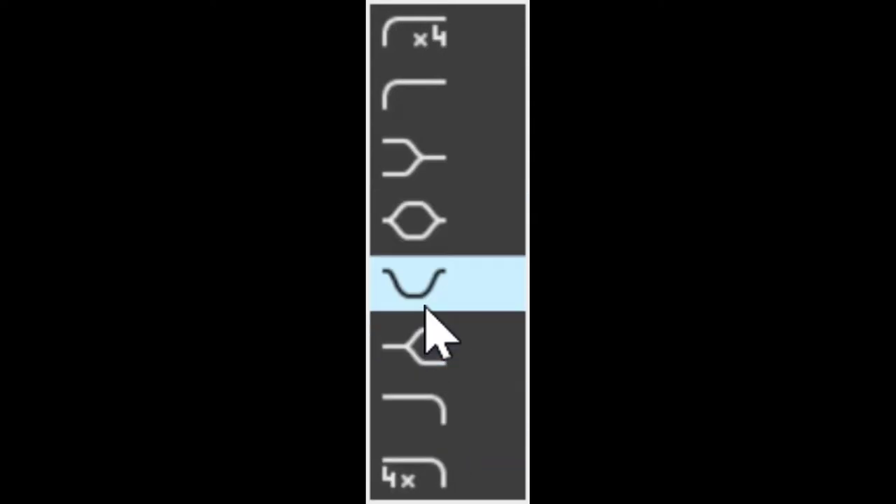
{"action": "left_click", "coordinate": [440, 102]}
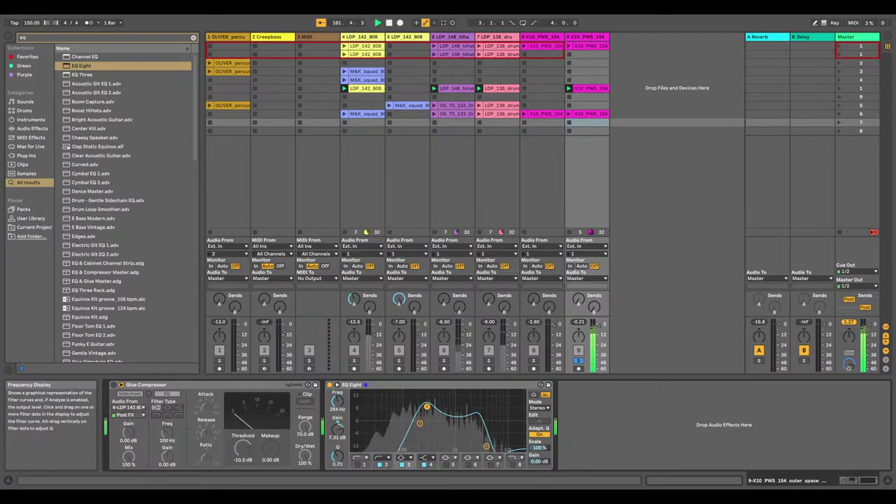
{"action": "left_click_drag", "start_coordinate": [426, 406], "coordinate": [425, 412]}
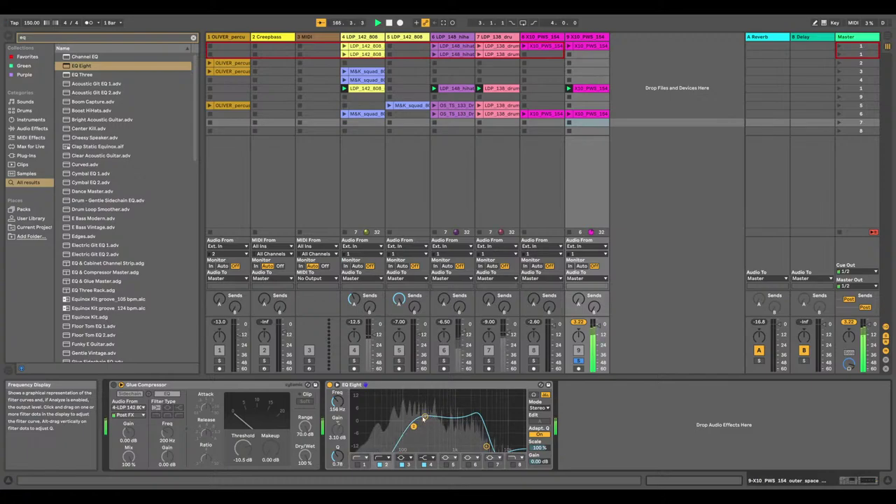
Set EQ Eight's band 3 to low cut, with its frequency at about 124 Hz and Q at 18
{"action": "left_click", "coordinate": [409, 458]}
{"action": "left_click", "coordinate": [482, 110]}
{"action": "left_click_drag", "start_coordinate": [428, 432], "coordinate": [408, 392]}
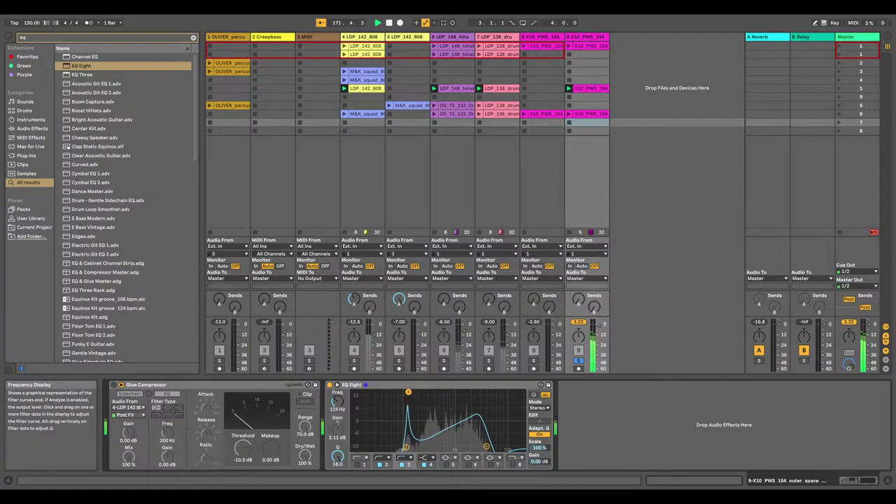
Try a bell filter on EQ Eight's band 3 and undo the change
{"action": "left_click", "coordinate": [406, 458]}
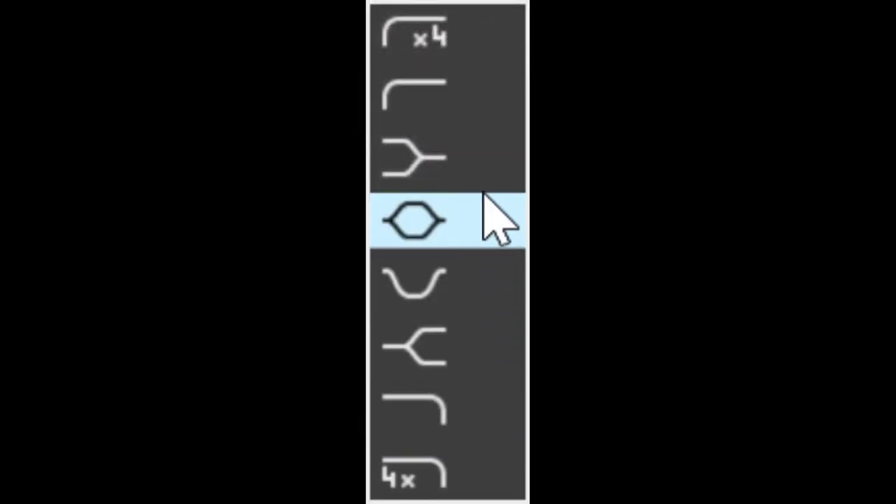
{"action": "left_click", "coordinate": [494, 220]}
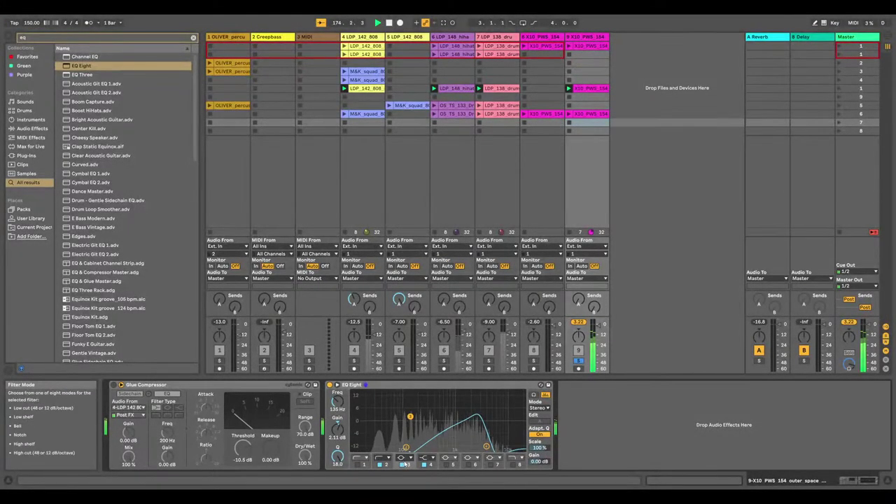
{"action": "key", "text": "ctrl+z"}
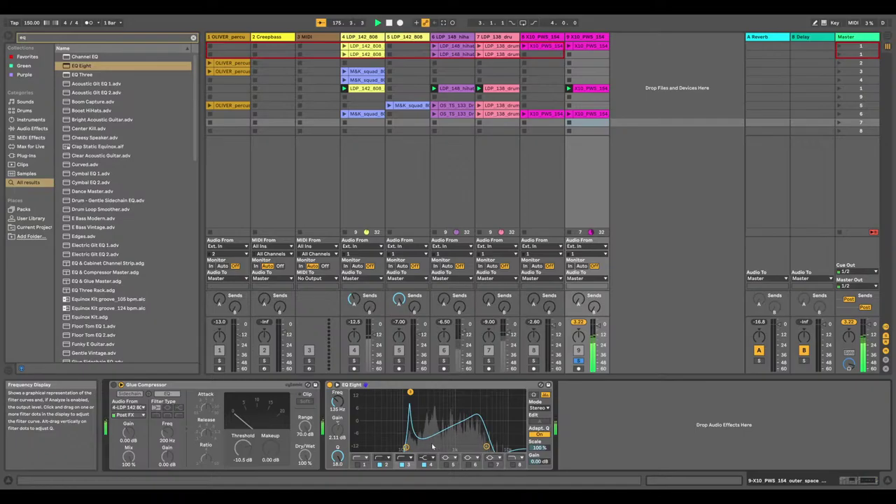
Set EQ Eight's band 3 to the x4 low cut, at about 297 Hz with a Q of about 2.7
{"action": "left_click", "coordinate": [406, 458]}
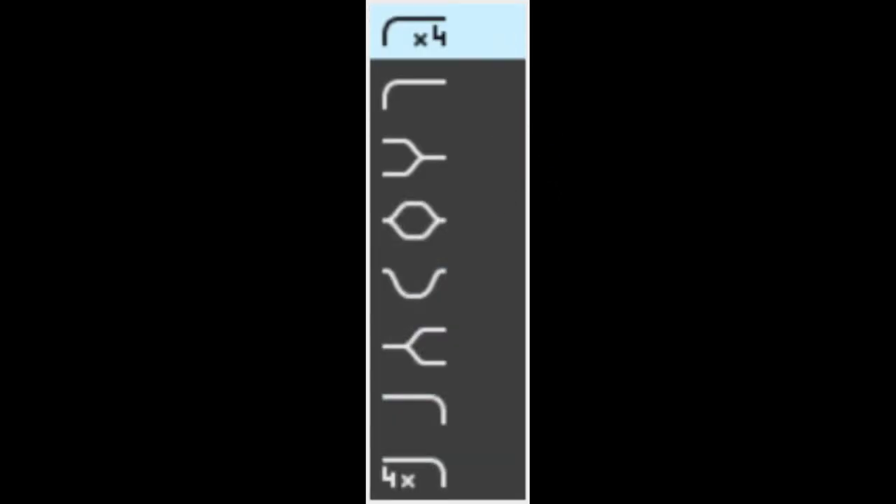
{"action": "left_click", "coordinate": [413, 31]}
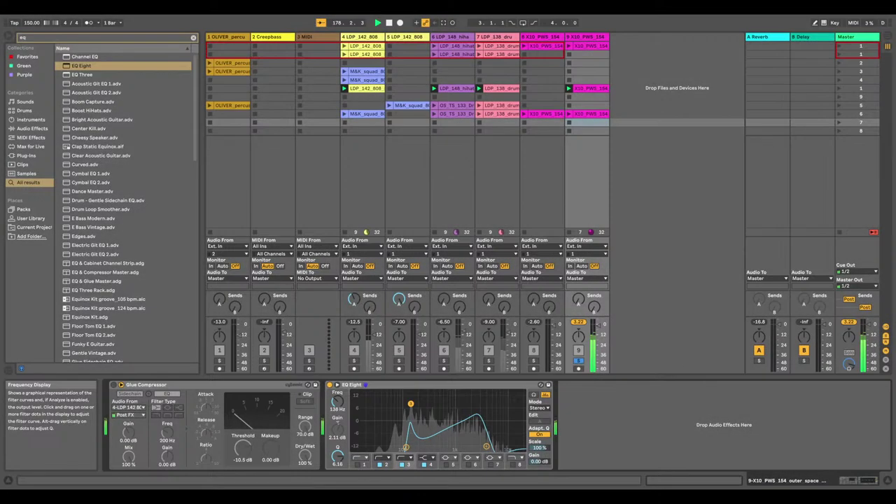
{"action": "left_click_drag", "start_coordinate": [410, 404], "coordinate": [407, 400]}
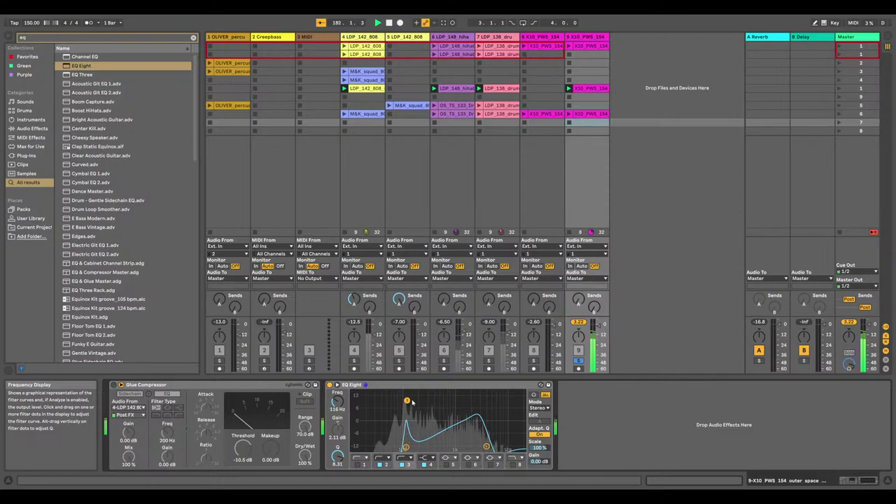
{"action": "left_click_drag", "start_coordinate": [409, 402], "coordinate": [423, 411]}
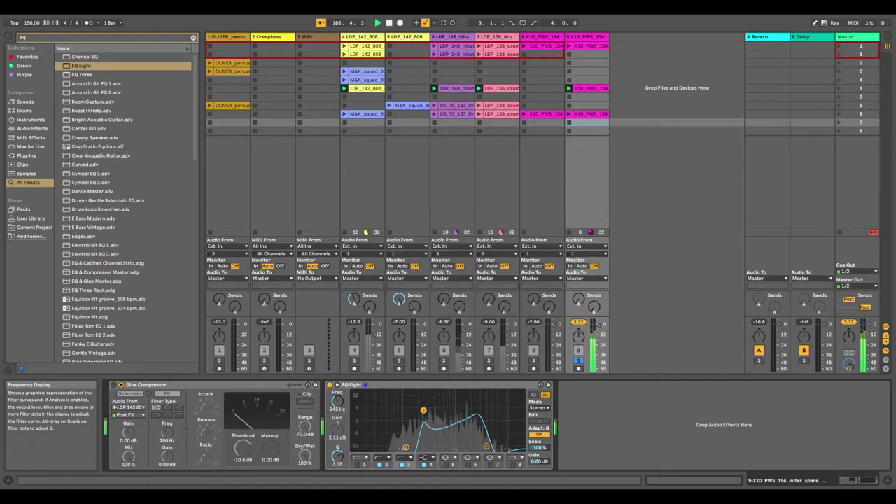
Enable EQ Eight's bands 5, 6 and 7, and move band 5 into the midrange with a slight boost
{"action": "left_click", "coordinate": [447, 464]}
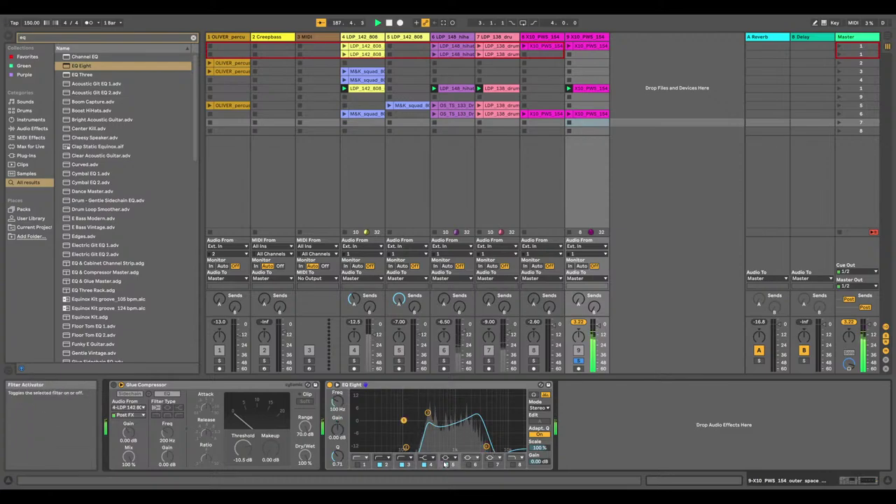
{"action": "left_click", "coordinate": [404, 421]}
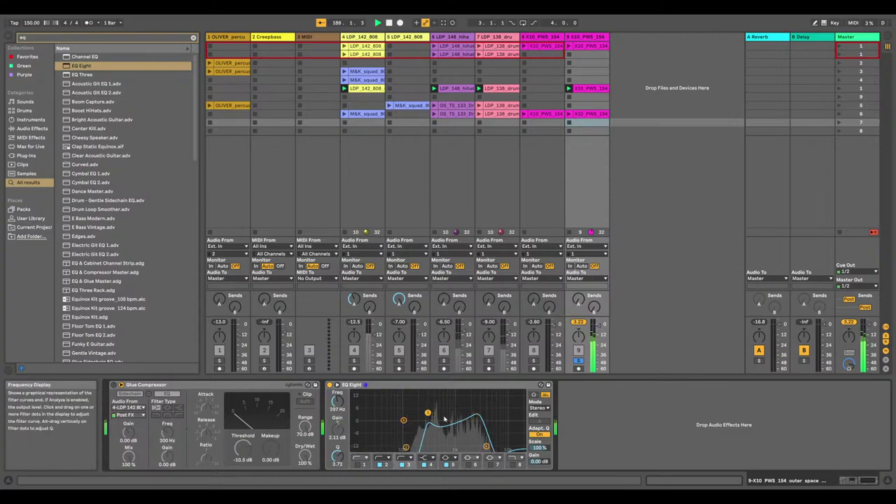
{"action": "left_click_drag", "start_coordinate": [404, 421], "coordinate": [458, 415]}
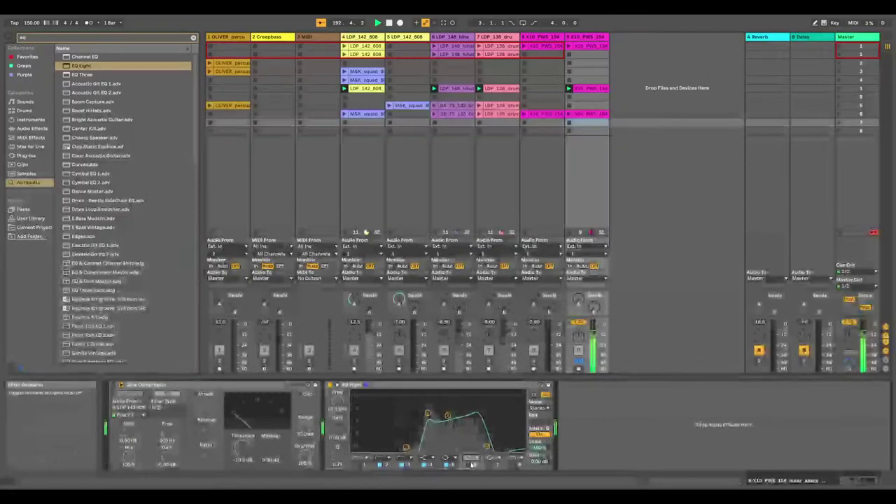
{"action": "left_click", "coordinate": [469, 464]}
{"action": "left_click", "coordinate": [493, 465]}
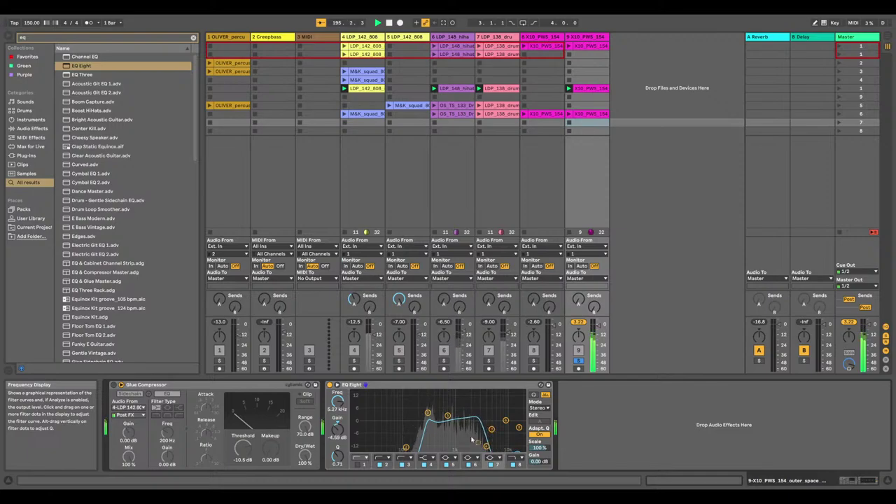
Move EQ Eight's band 4 to the low mids, cut band 7 about 6.3 dB near 4.1 kHz and boost band 6 about 5.3 dB near 7.7 kHz
{"action": "left_click_drag", "start_coordinate": [487, 447], "coordinate": [440, 423]}
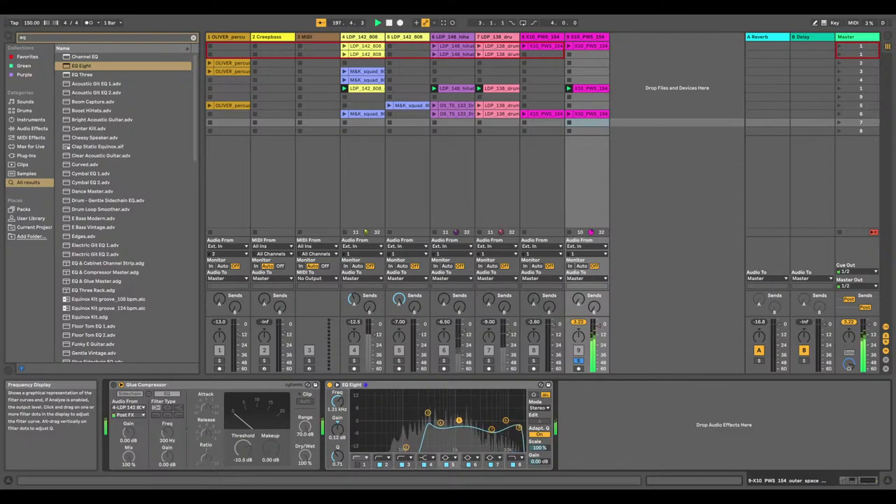
{"action": "left_click_drag", "start_coordinate": [491, 430], "coordinate": [486, 432]}
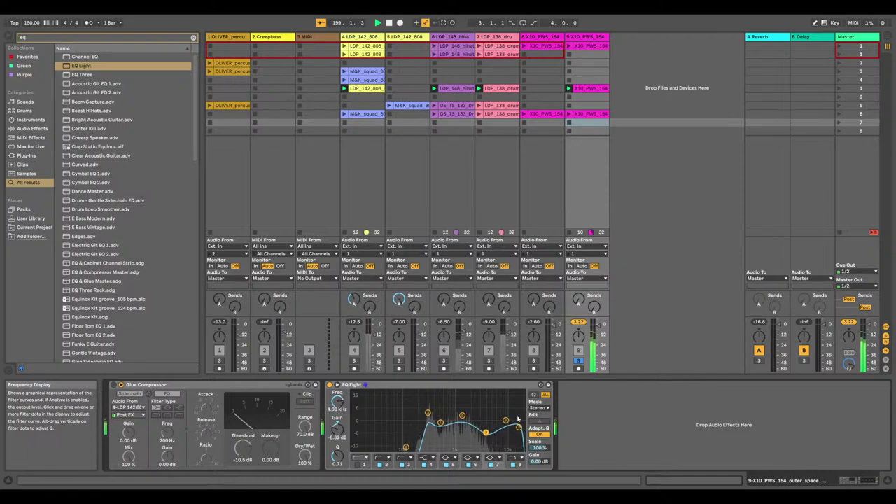
{"action": "left_click_drag", "start_coordinate": [521, 428], "coordinate": [500, 397]}
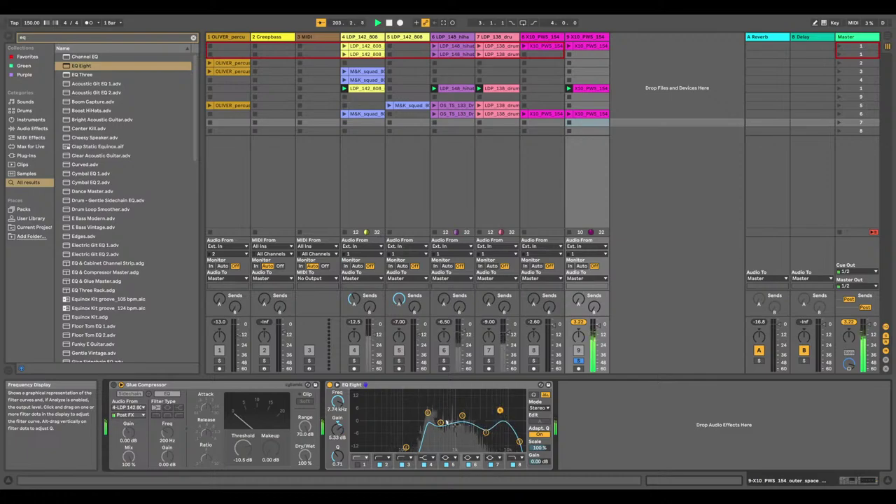
{"action": "left_click", "coordinate": [536, 407]}
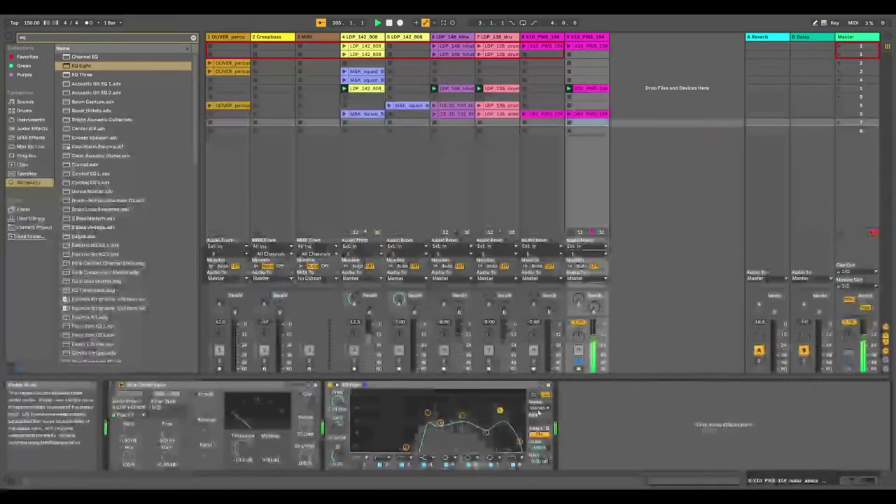
{"action": "left_click", "coordinate": [539, 410]}
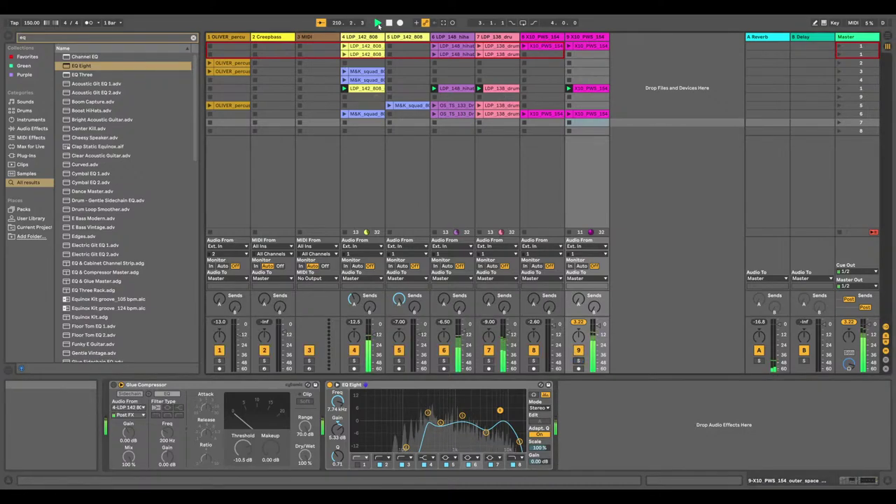
Return playback to the start and launch the copied scene 1 below scene 4
{"action": "double_click", "coordinate": [389, 24]}
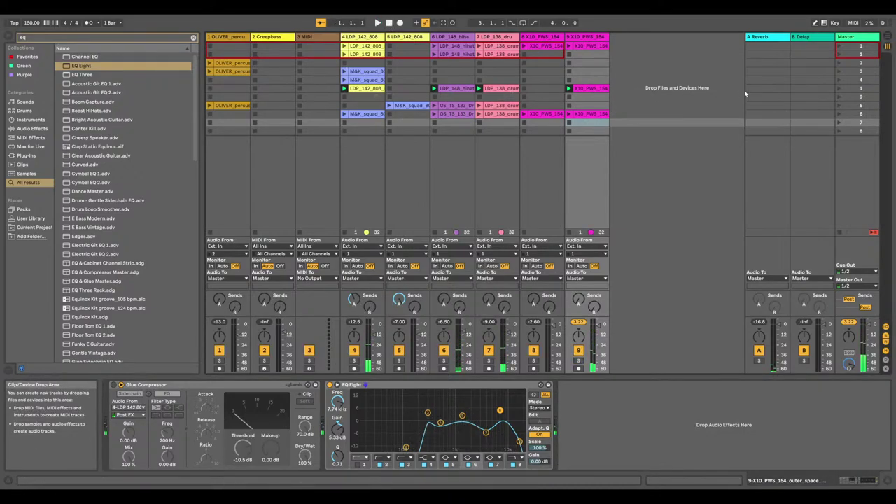
{"action": "left_click", "coordinate": [812, 98]}
{"action": "left_click", "coordinate": [840, 89]}
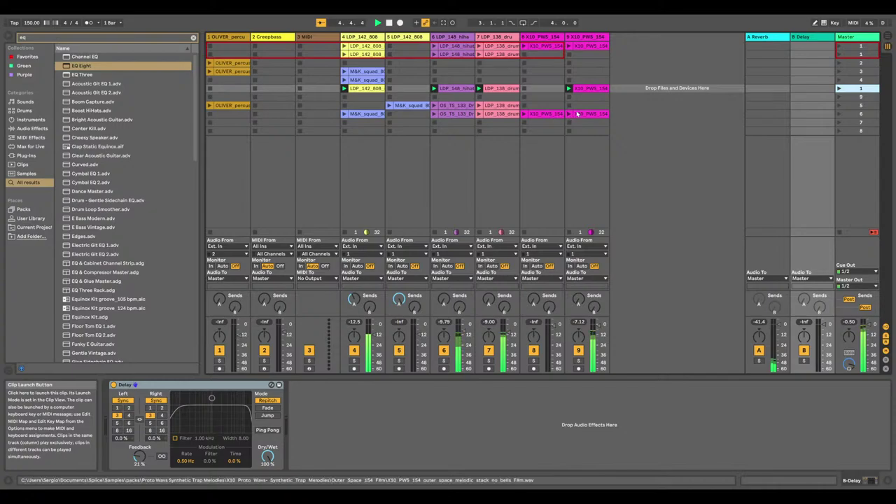
Launch scene 6 with track 9's X10 clip and mute track 8
{"action": "left_click", "coordinate": [571, 114]}
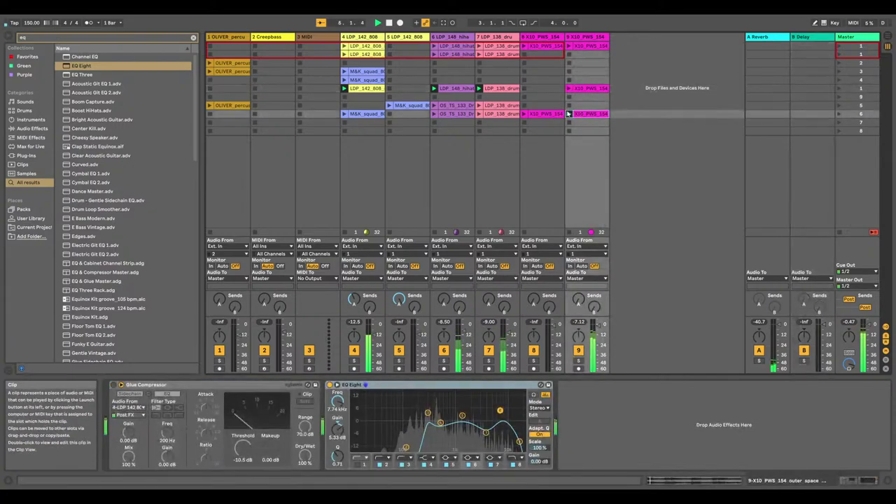
{"action": "left_click", "coordinate": [839, 114]}
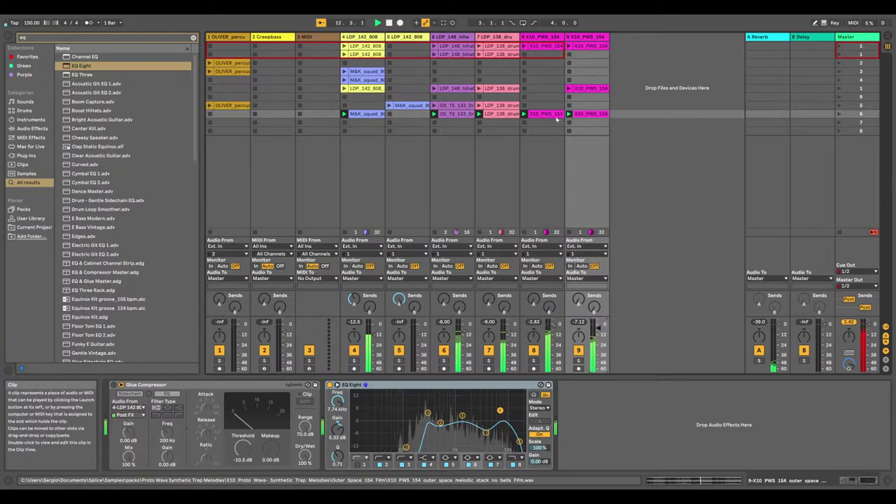
{"action": "left_click", "coordinate": [534, 350]}
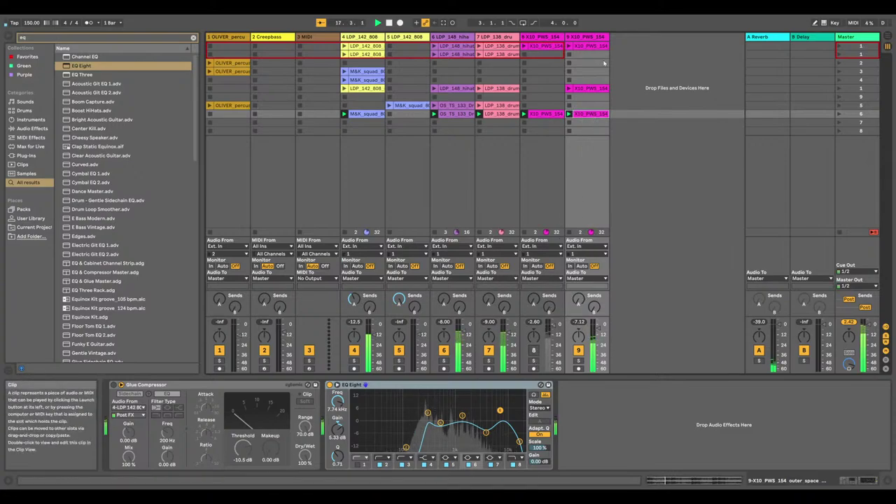
Duplicate track 9, delete track 8's X10 clip from scene 6 and relaunch scene 6
{"action": "right_click", "coordinate": [585, 37]}
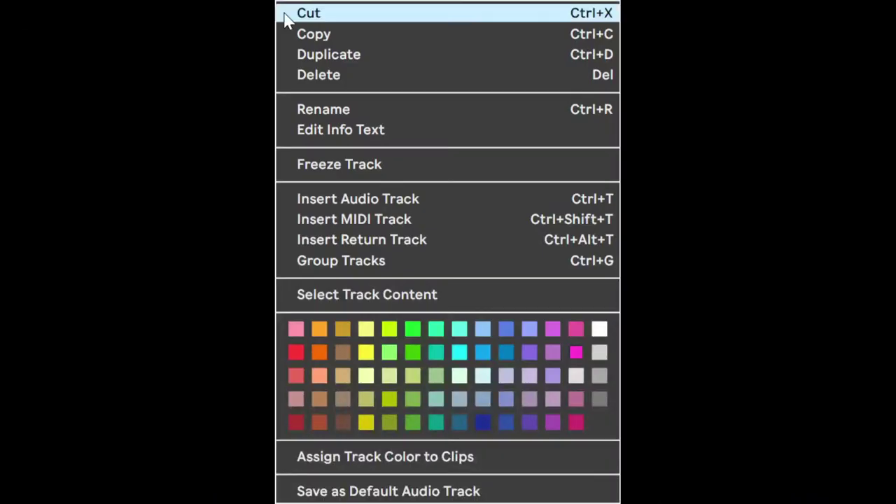
{"action": "left_click", "coordinate": [332, 56]}
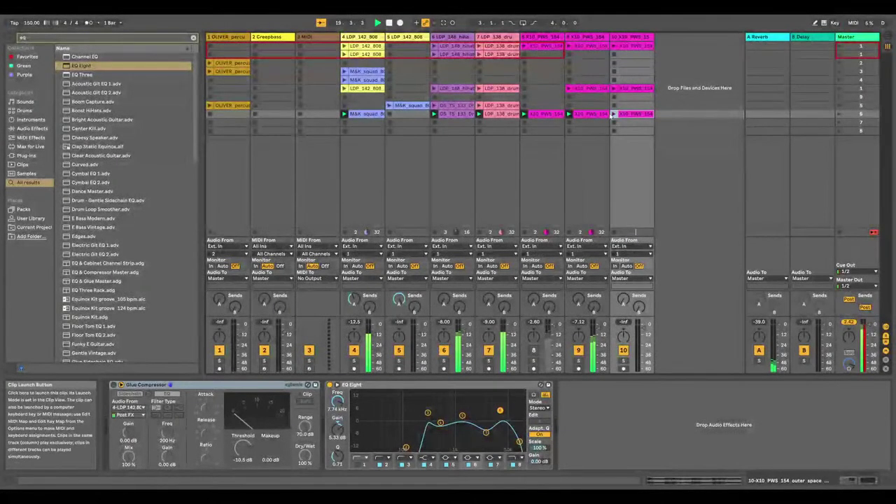
{"action": "right_click", "coordinate": [551, 114]}
{"action": "left_click", "coordinate": [374, 79]}
{"action": "left_click", "coordinate": [837, 112]}
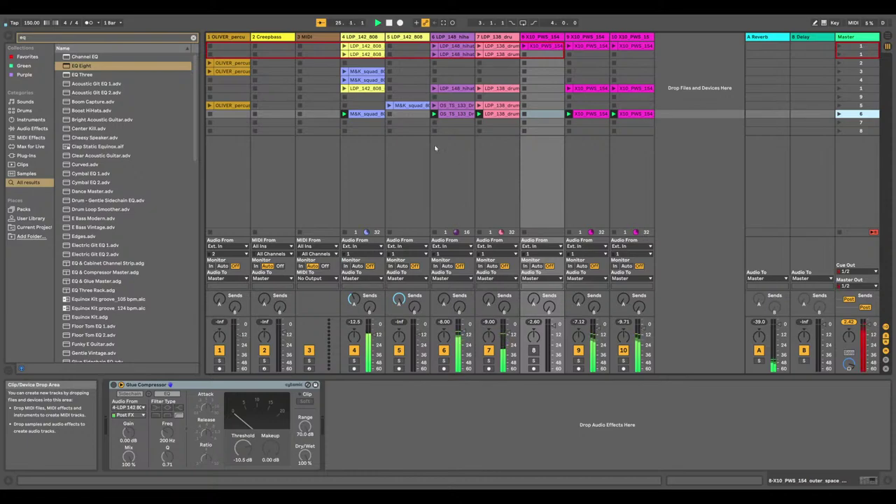
Restart playback with track 4's M&K squad 808 clip from scene 3 and place a copy of that clip in scene 6
{"action": "left_click", "coordinate": [344, 80]}
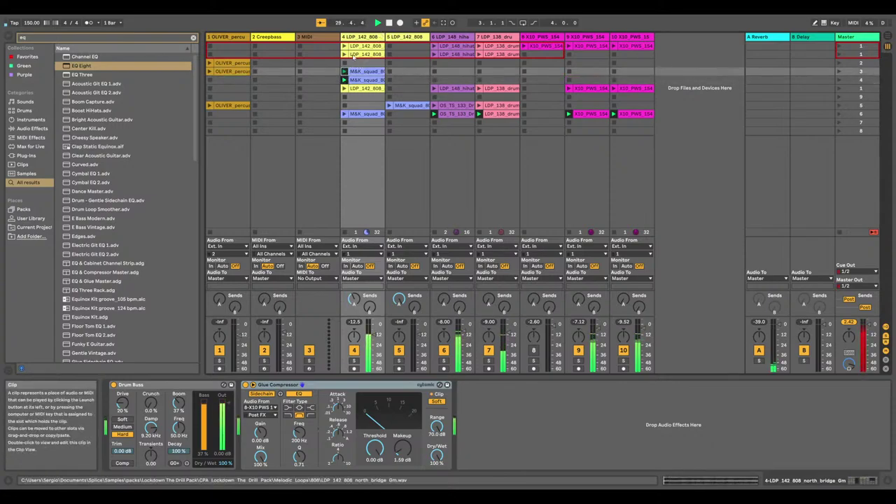
{"action": "left_click", "coordinate": [377, 23]}
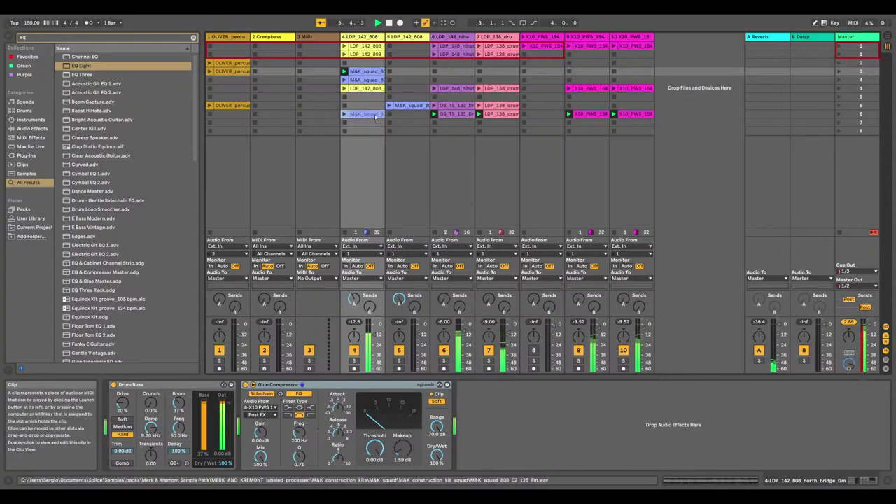
{"action": "left_click_drag", "start_coordinate": [375, 117], "coordinate": [376, 115]}
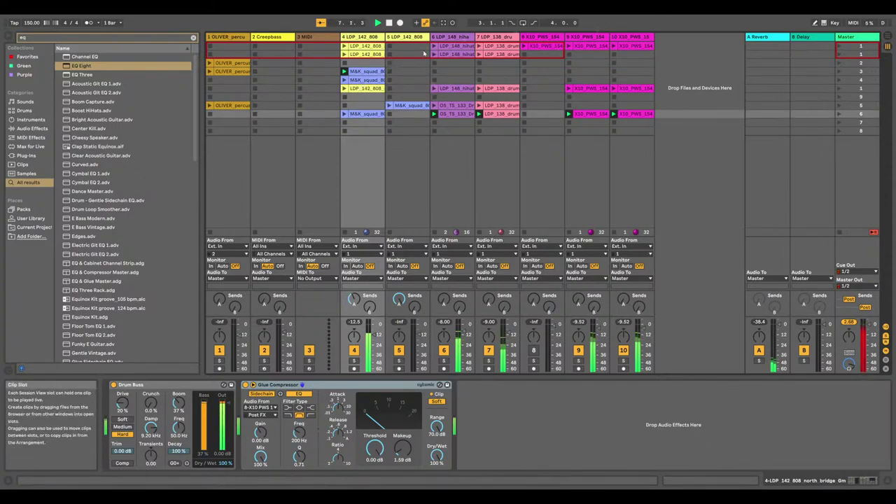
Audition the second scene 1's hi-hat and drum clips against scene 6's melody, then relaunch scene 6's drum clip
{"action": "left_click", "coordinate": [433, 54]}
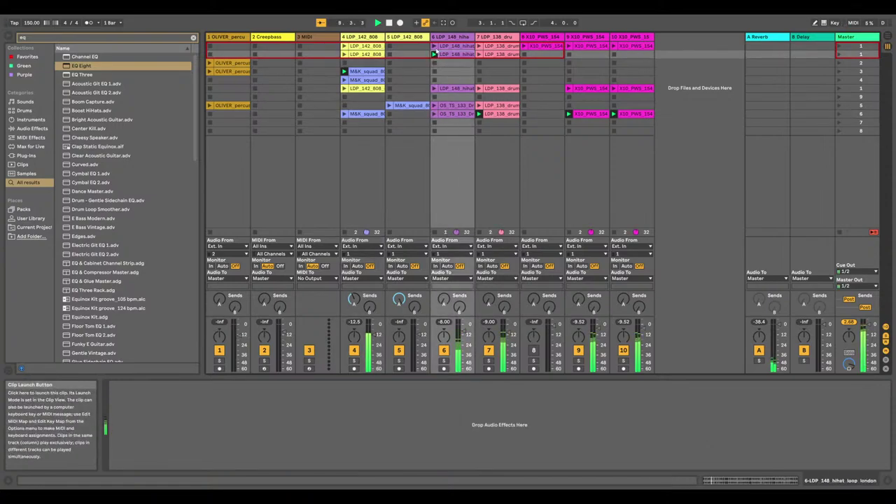
{"action": "left_click", "coordinate": [480, 54]}
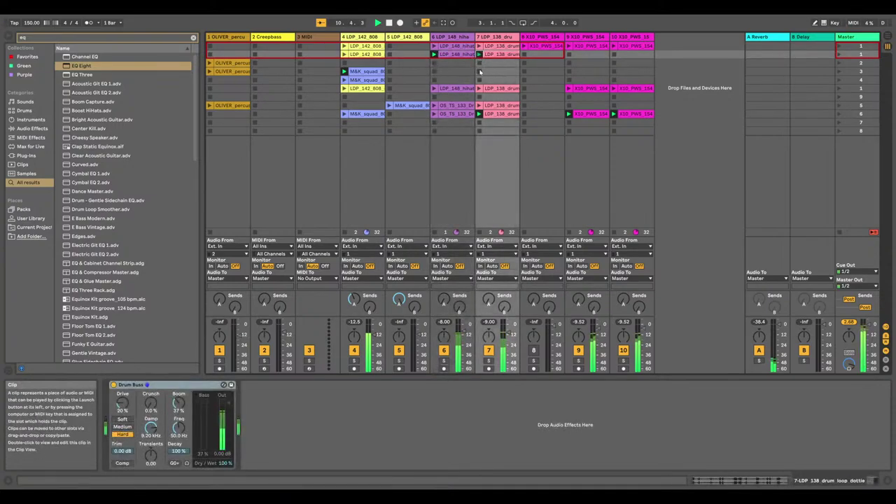
{"action": "left_click", "coordinate": [480, 113]}
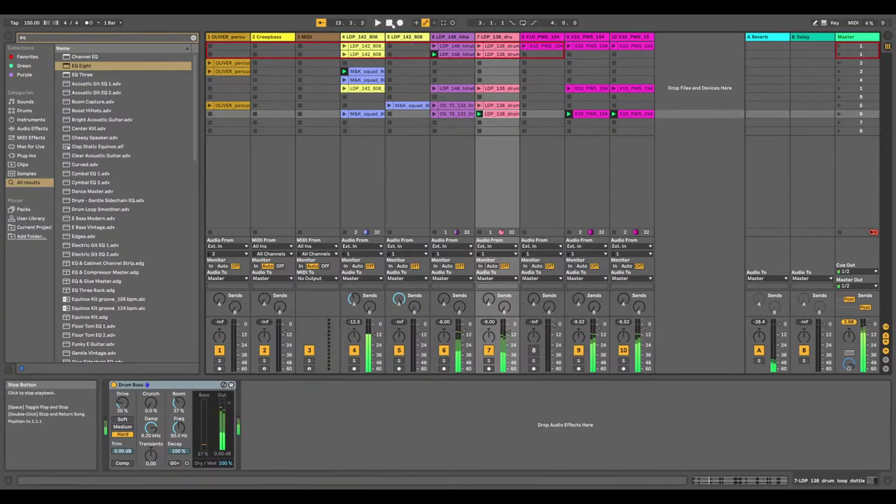
Launch the first scene 1 and restart its playback from the beginning
{"action": "left_click", "coordinate": [835, 46]}
{"action": "left_click", "coordinate": [838, 47]}
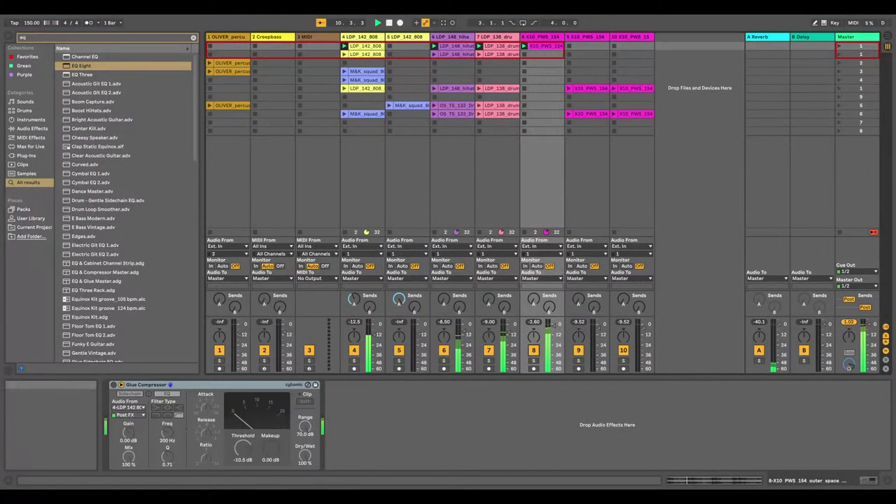
{"action": "left_click", "coordinate": [379, 23]}
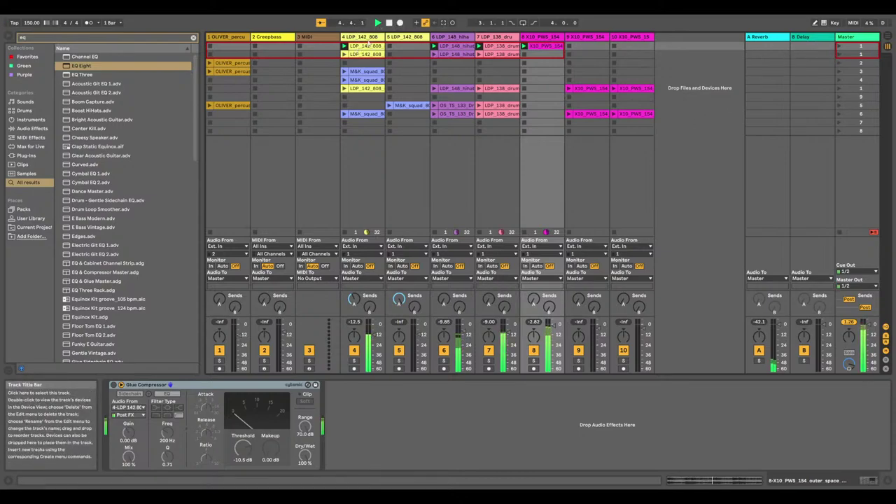
Place a copy of track 9's X10 clip in the first scene 1 and move track 8's X10 clip to the second scene 1
{"action": "left_click", "coordinate": [588, 88]}
{"action": "right_click", "coordinate": [588, 88]}
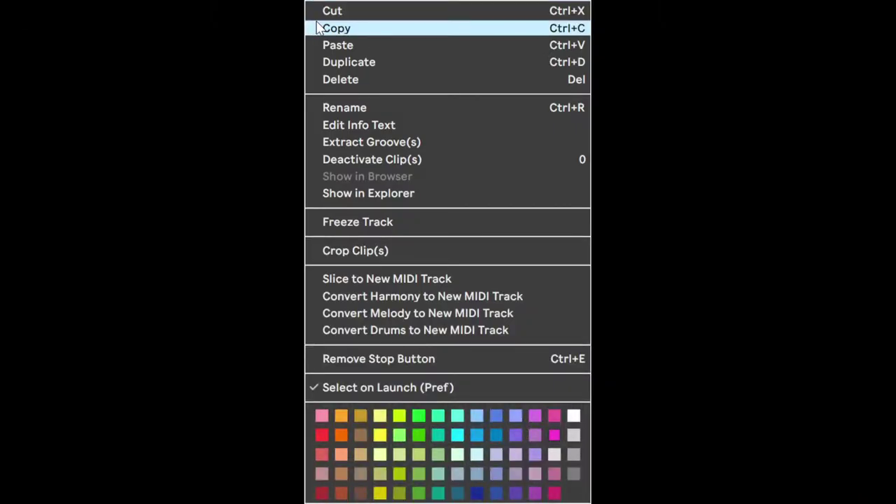
{"action": "left_click", "coordinate": [337, 28]}
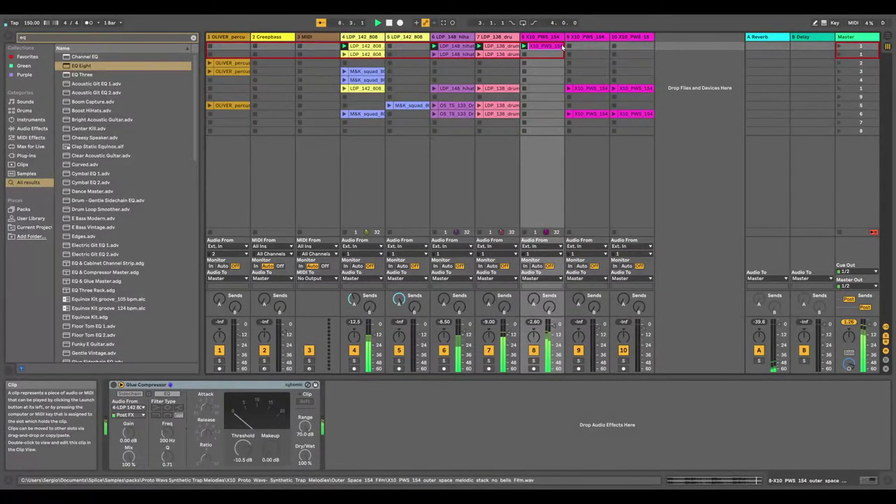
{"action": "right_click", "coordinate": [562, 46]}
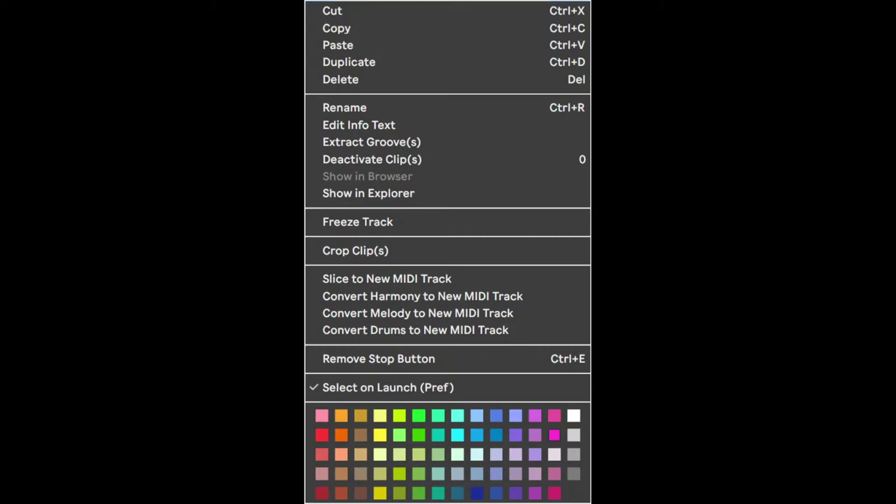
{"action": "left_click", "coordinate": [558, 43]}
{"action": "right_click", "coordinate": [576, 58]}
{"action": "left_click", "coordinate": [84, 189]}
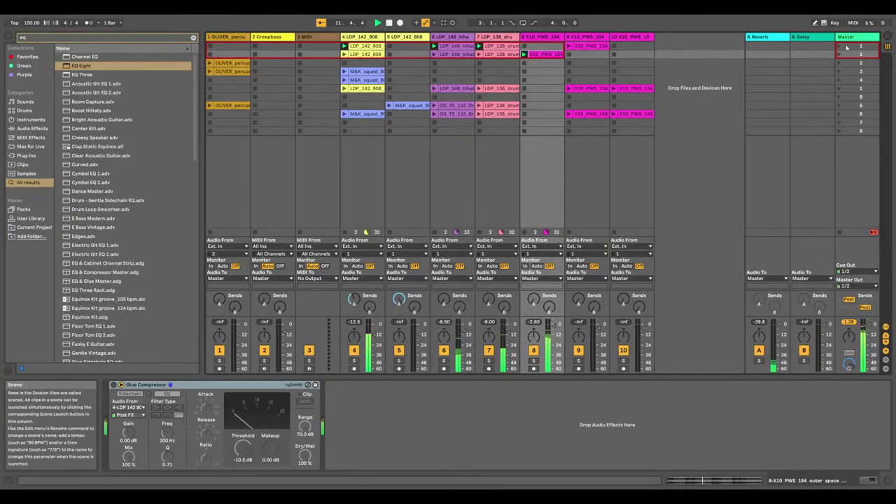
Play the first scene 1 from the start, open track 4's LDP 808 clip, and launch the second scene 1
{"action": "left_click", "coordinate": [839, 46]}
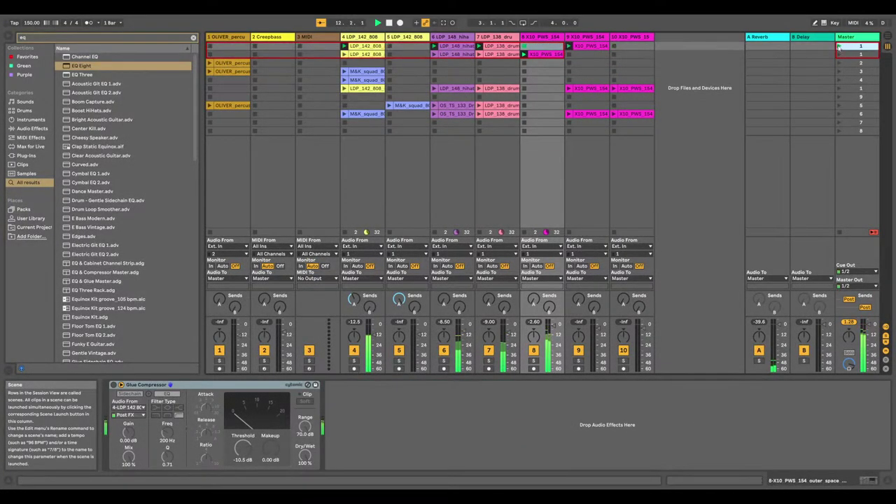
{"action": "left_click", "coordinate": [379, 23]}
{"action": "left_click", "coordinate": [378, 24]}
{"action": "double_click", "coordinate": [367, 54]}
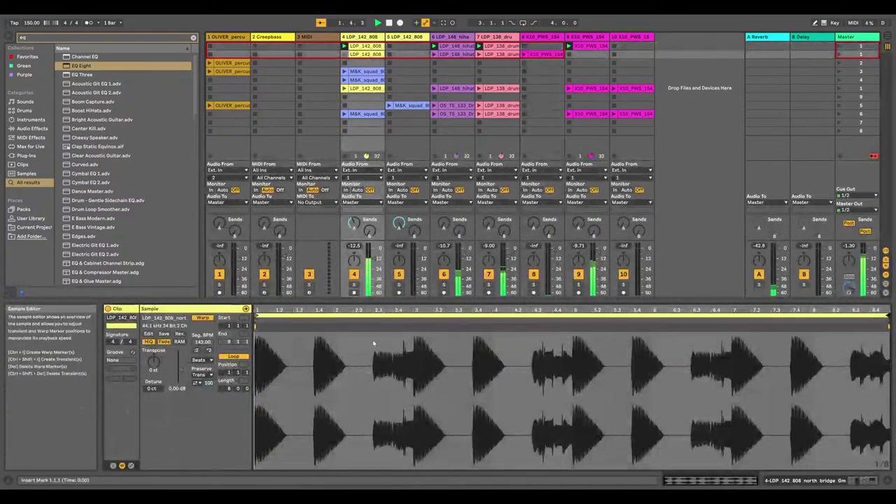
{"action": "left_click", "coordinate": [837, 55]}
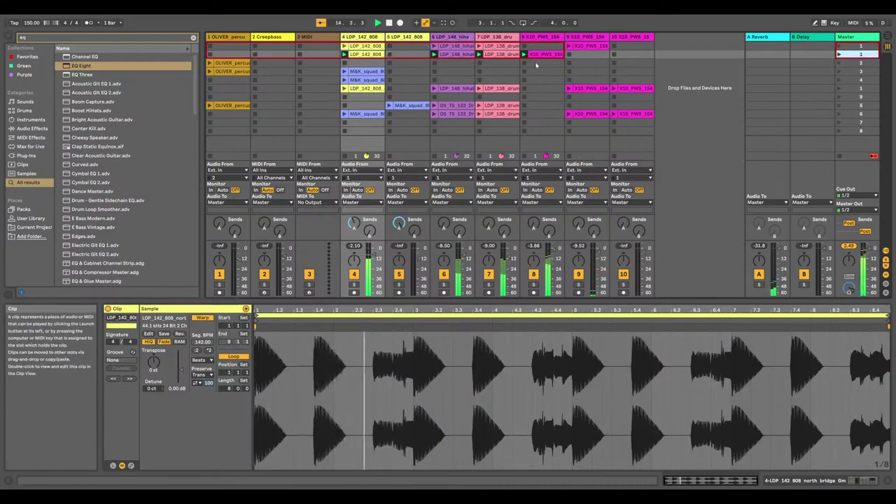
Try the second scene 1's X10 clip on track 9, then restore it to track 8 and launch it
{"action": "right_click", "coordinate": [378, 55]}
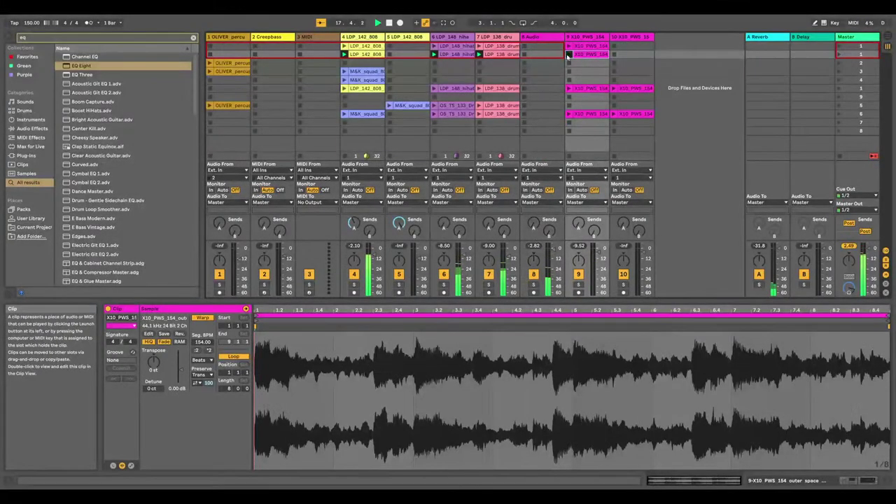
{"action": "left_click", "coordinate": [569, 55]}
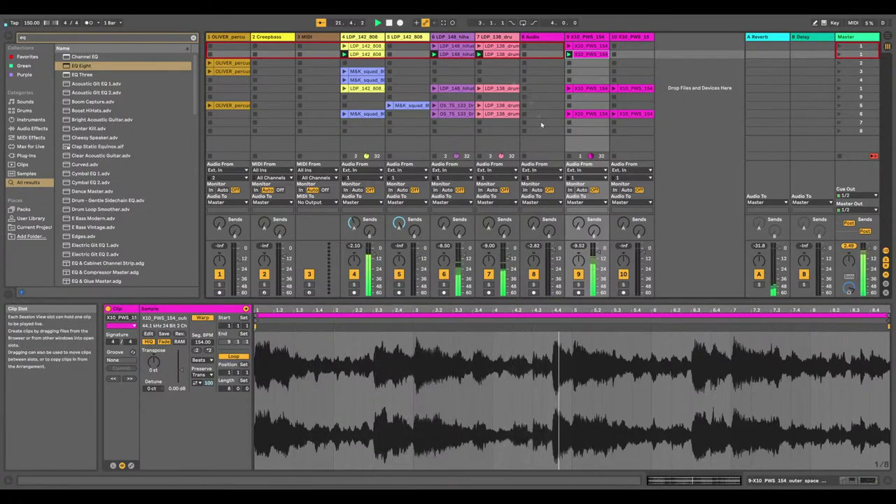
{"action": "right_click", "coordinate": [572, 54]}
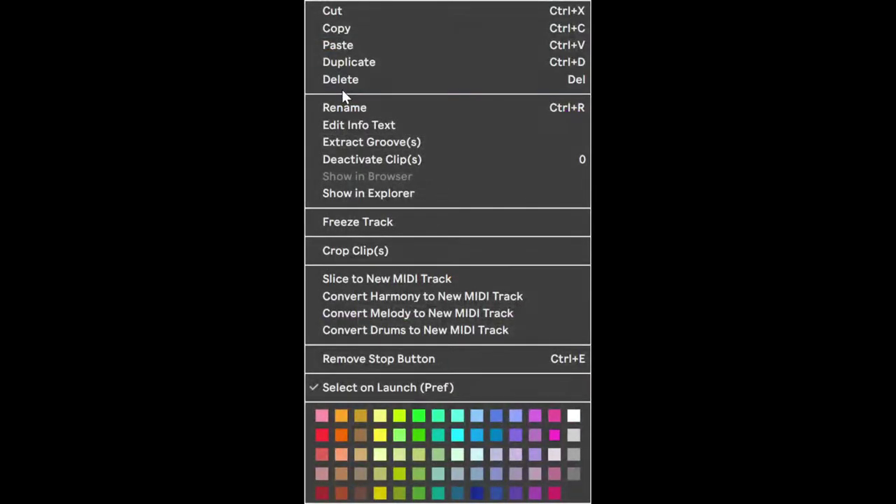
{"action": "left_click", "coordinate": [341, 79]}
{"action": "left_click", "coordinate": [380, 56]}
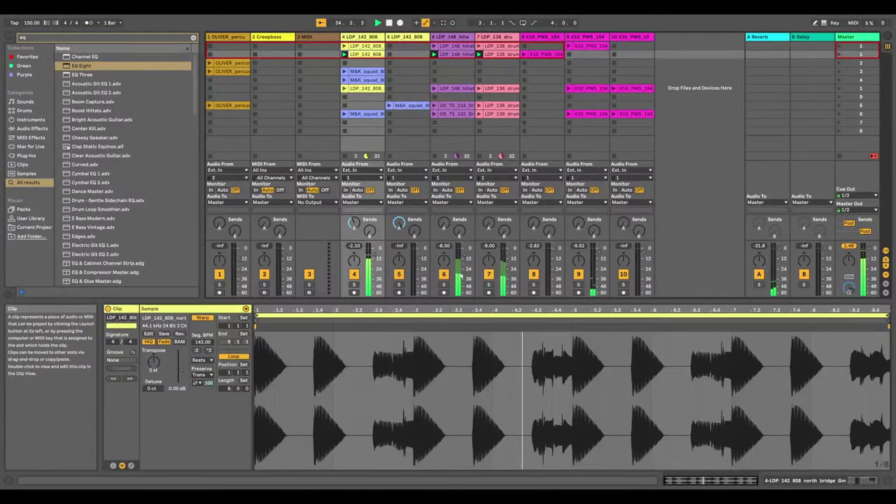
{"action": "left_click", "coordinate": [526, 55]}
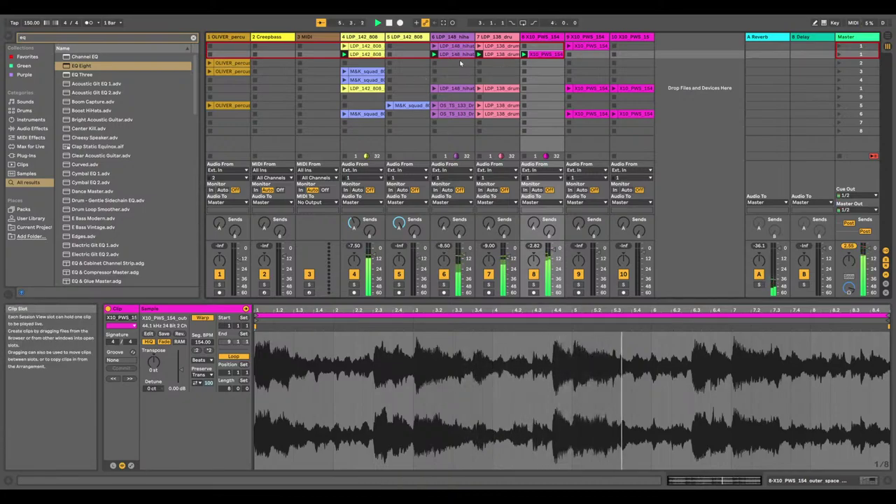
Listen through scene 3, scene 4 with its M&K squad 808 clip, and the copied scene 1 below them
{"action": "left_click", "coordinate": [839, 72]}
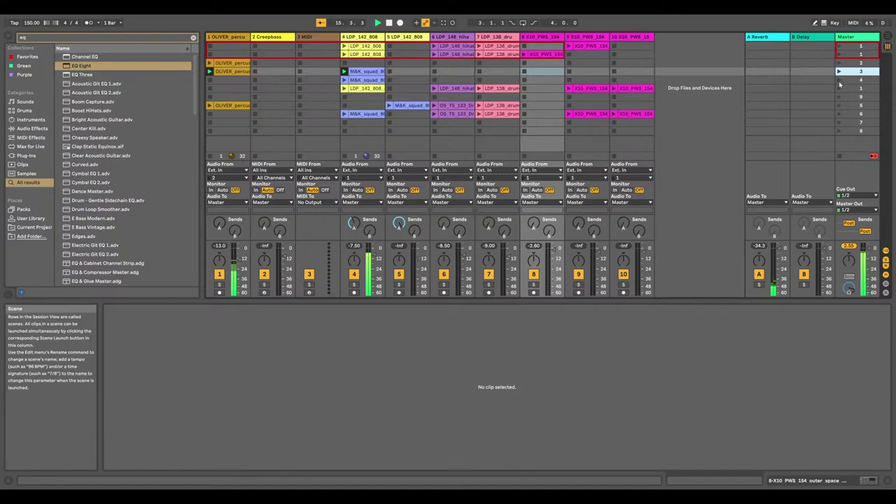
{"action": "left_click", "coordinate": [839, 80]}
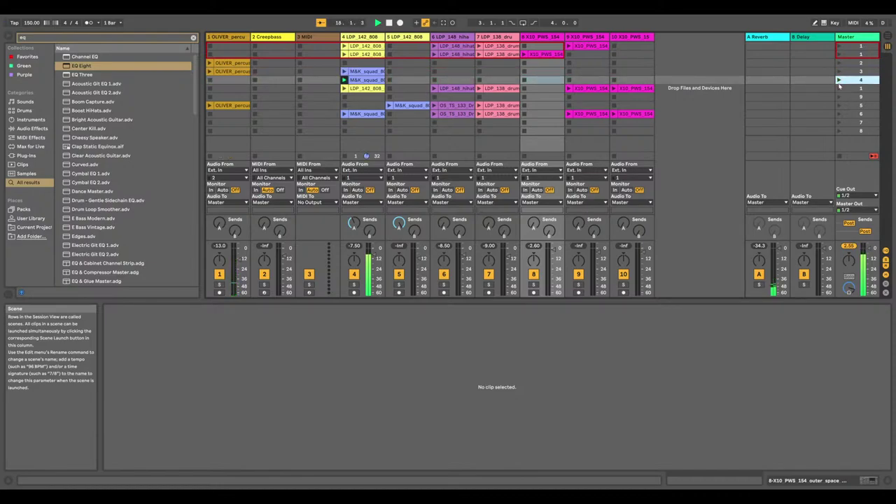
{"action": "left_click", "coordinate": [371, 80]}
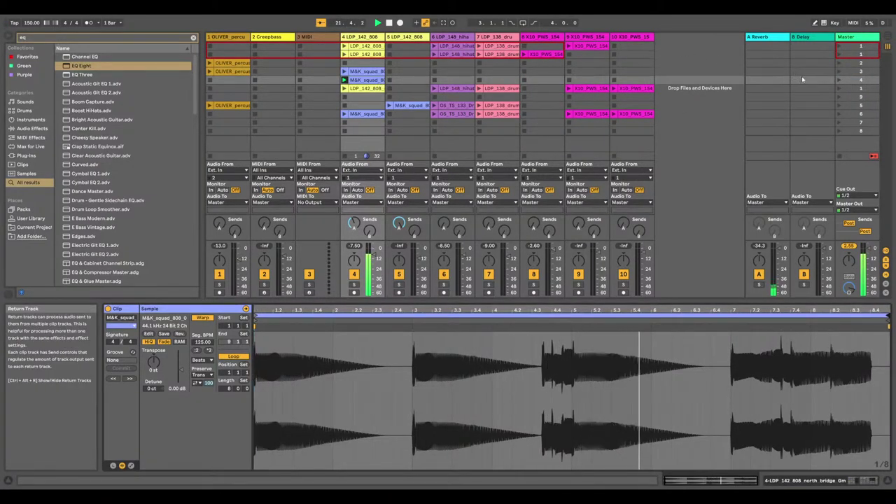
{"action": "left_click", "coordinate": [839, 89]}
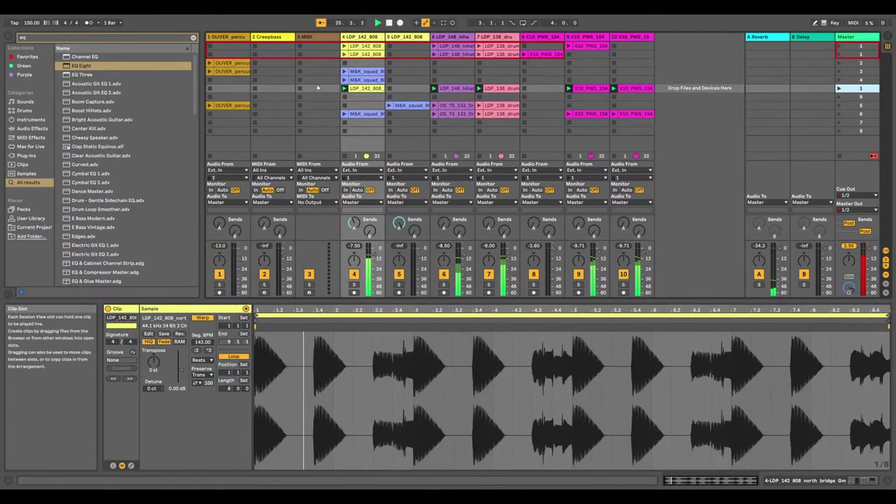
Play scene 4's M&K squad 808 clip over the copied scene 1 and duplicate scene 4 directly below itself
{"action": "left_click", "coordinate": [365, 80]}
{"action": "left_click", "coordinate": [362, 89]}
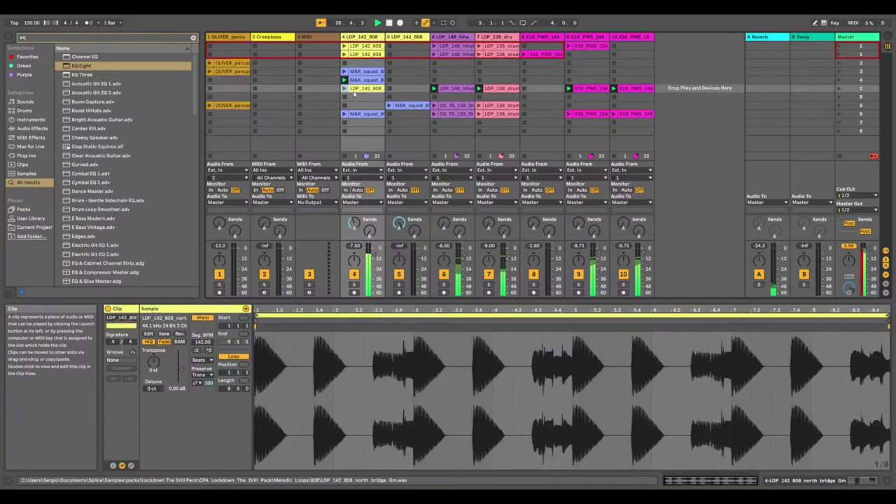
{"action": "right_click", "coordinate": [363, 90]}
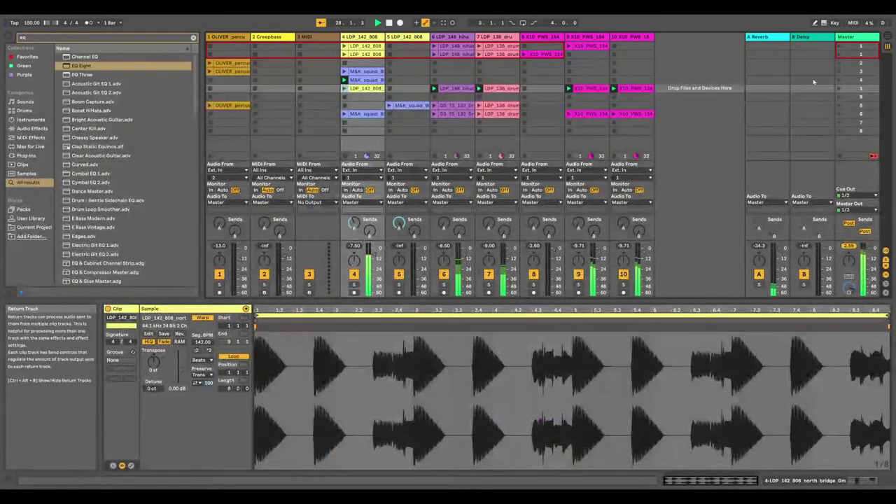
{"action": "right_click", "coordinate": [854, 89]}
{"action": "left_click", "coordinate": [326, 57]}
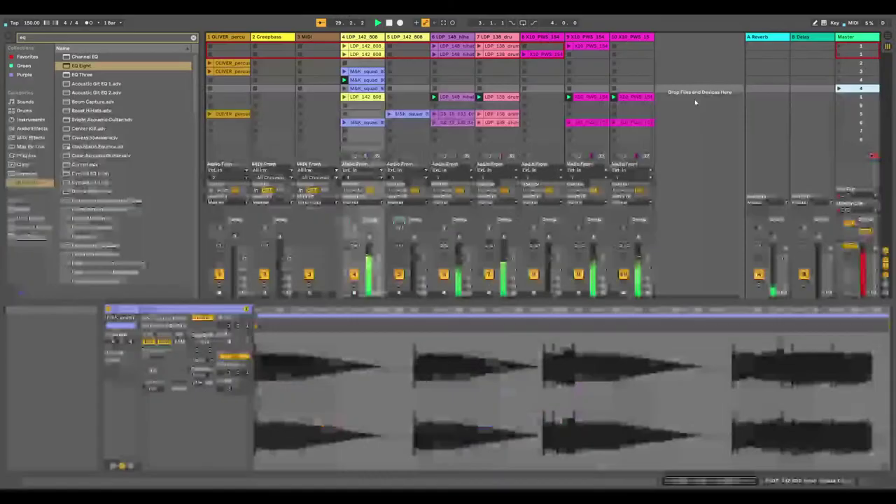
{"action": "right_click", "coordinate": [363, 89]}
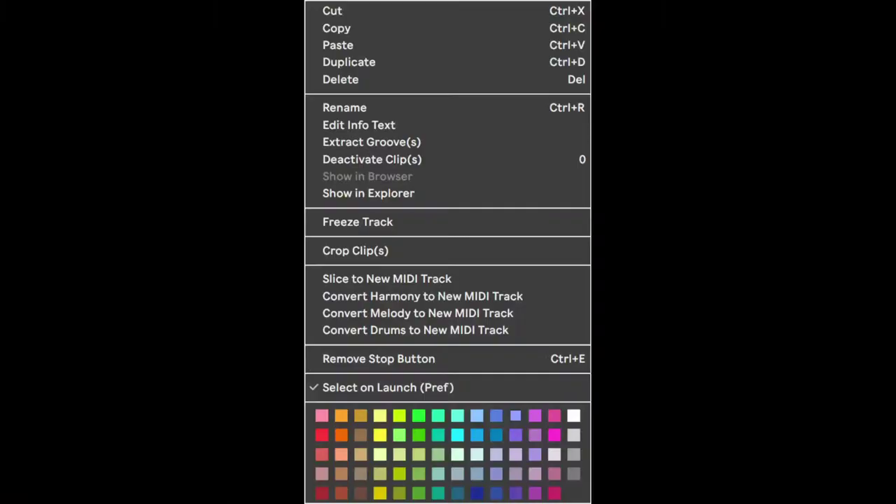
{"action": "left_click", "coordinate": [344, 73]}
{"action": "key", "text": "ctrl+z"}
{"action": "key", "text": "ctrl+z"}
{"action": "key", "text": "ctrl+z"}
Place the M&K squad 808 02 clip in track 4 of the duplicated scene 4 and launch that scene
{"action": "right_click", "coordinate": [363, 88]}
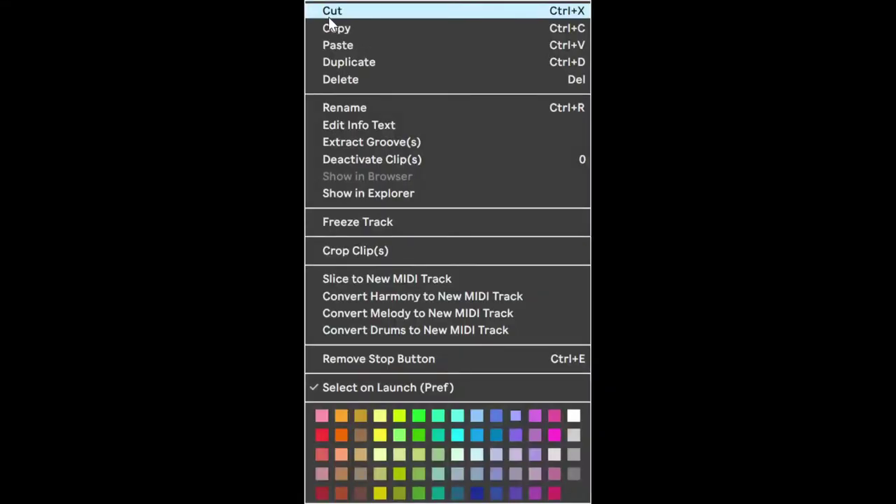
{"action": "left_click", "coordinate": [329, 28]}
{"action": "right_click", "coordinate": [362, 103]}
{"action": "left_click", "coordinate": [112, 203]}
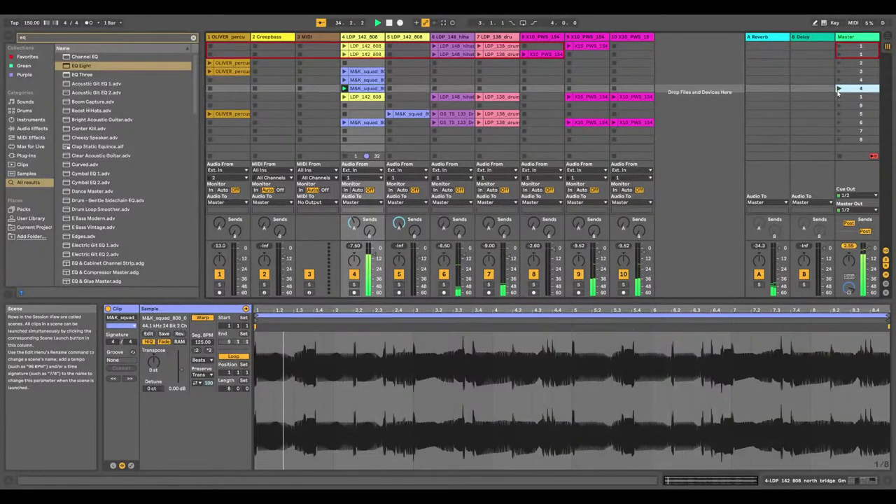
Launch the original scene 4, check the Arrangement View, and launch the duplicated scene 4 from the Session View
{"action": "left_click", "coordinate": [839, 80]}
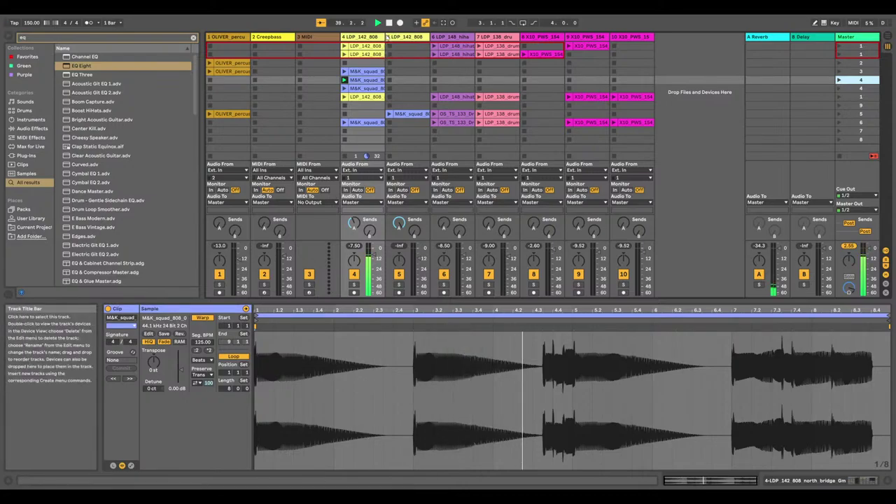
{"action": "key", "text": "Tab"}
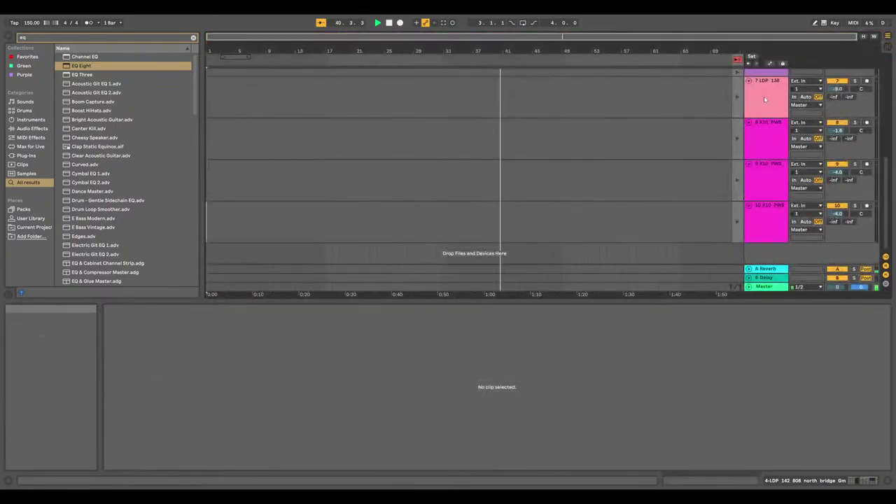
{"action": "key", "text": "Tab"}
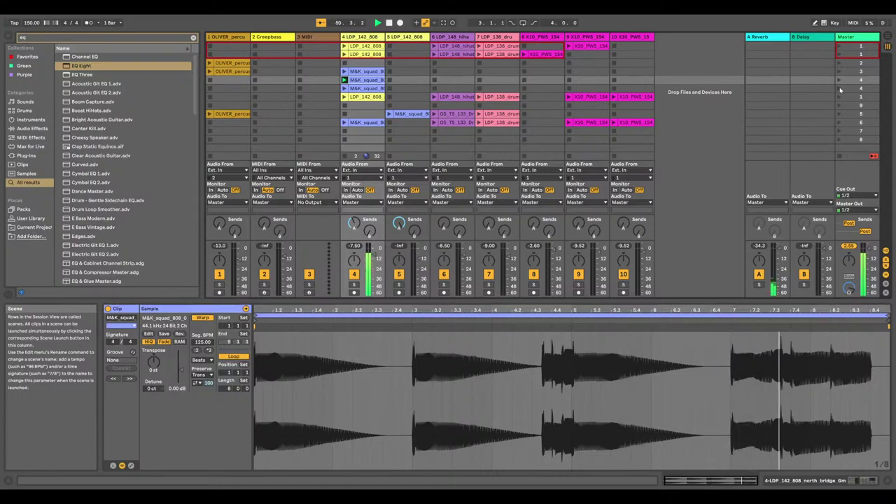
{"action": "left_click", "coordinate": [839, 89]}
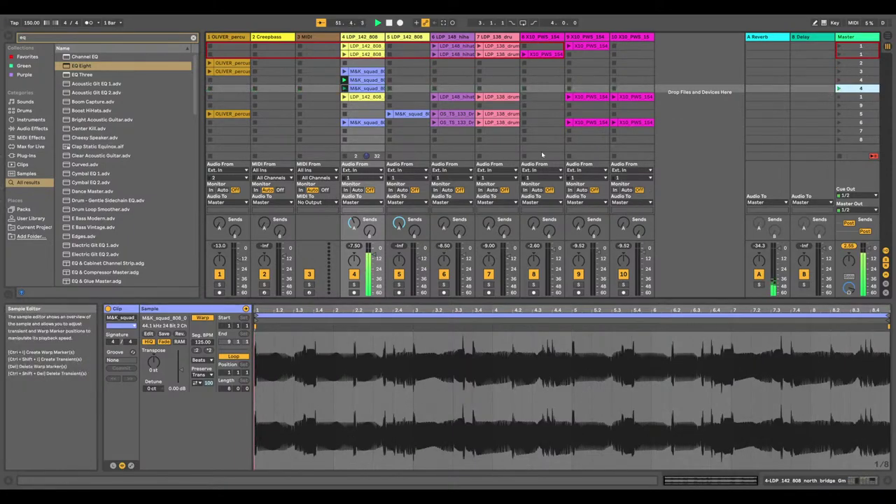
Set the warp mode of the duplicated scene 4's M&K squad 808 clip to Complex Pro and open the original scene 4's 808 clip
{"action": "left_click", "coordinate": [200, 360]}
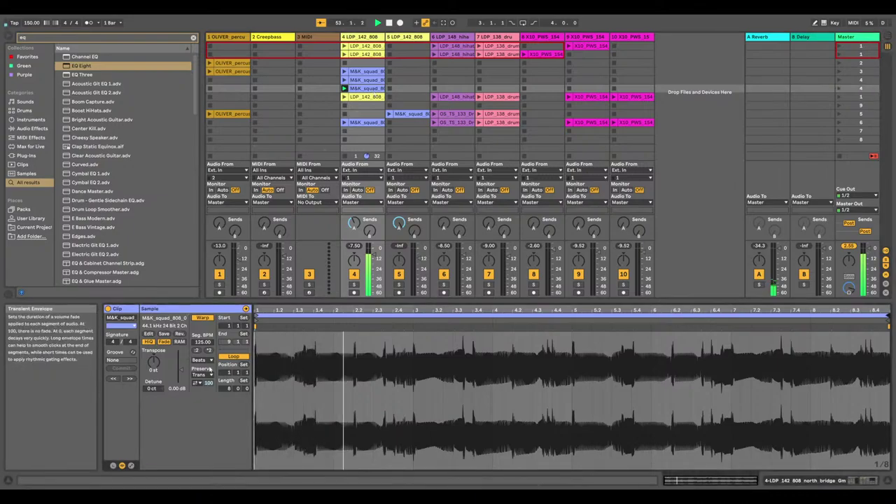
{"action": "left_click", "coordinate": [197, 399]}
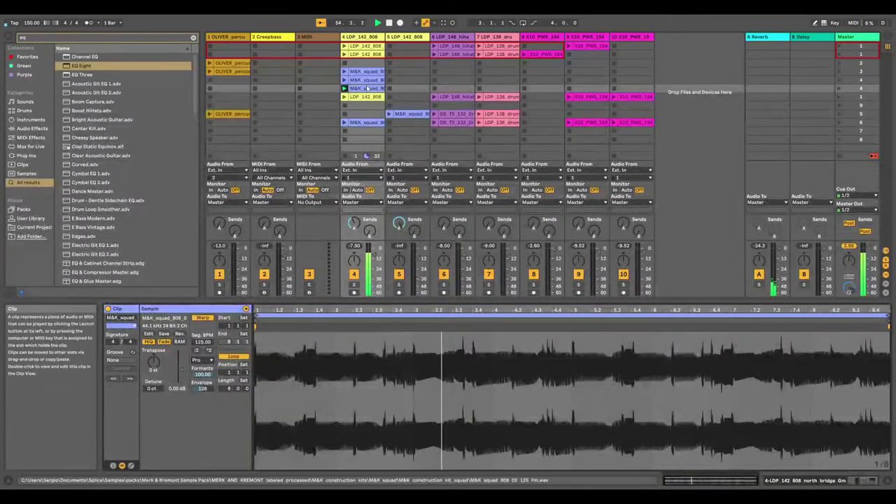
{"action": "left_click", "coordinate": [199, 361]}
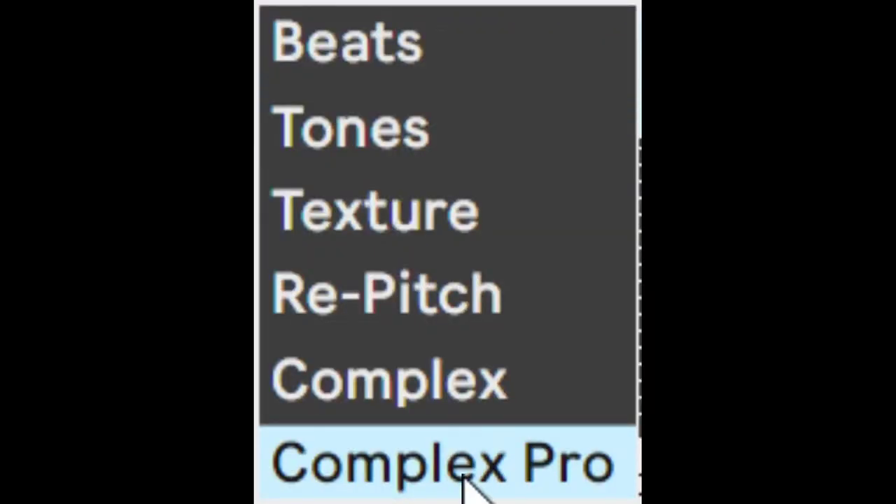
{"action": "left_click", "coordinate": [467, 490]}
{"action": "left_click", "coordinate": [360, 84]}
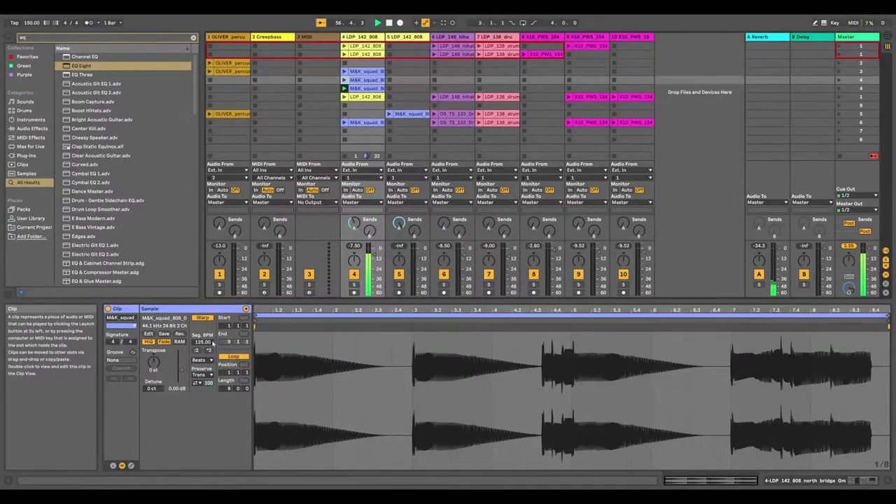
Set the original scene 4's M&K squad 808 clip to Complex Pro warping and launch the copied scene 1 below the duplicated scene 4
{"action": "left_click", "coordinate": [421, 482]}
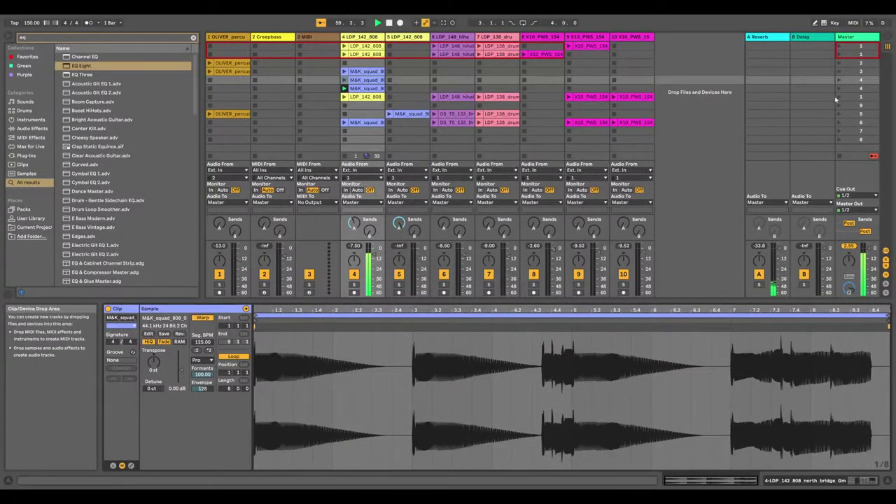
{"action": "left_click", "coordinate": [838, 95]}
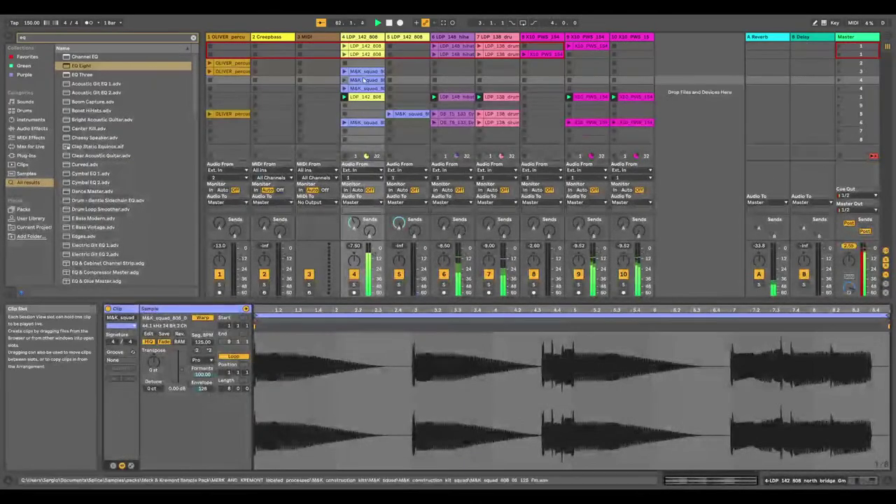
Set the warp mode of track 4's M&K squad 808 clips in scenes 3 and 6 to Complex Pro
{"action": "left_click", "coordinate": [364, 71]}
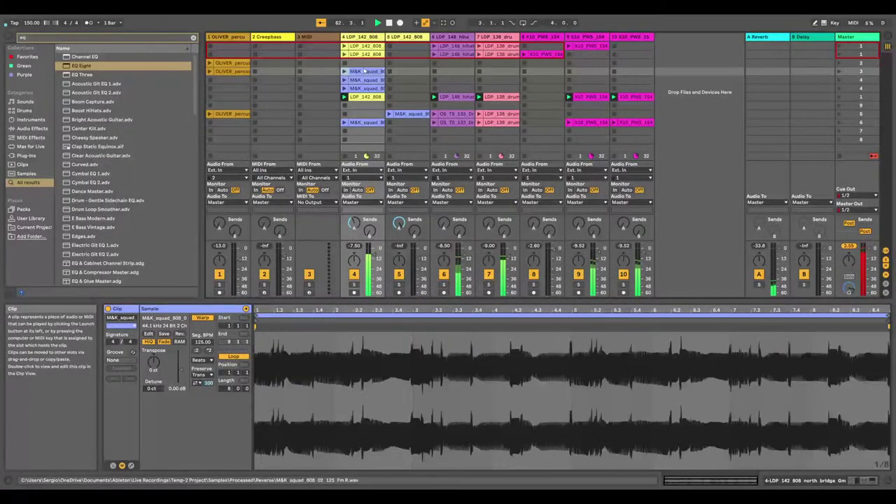
{"action": "left_click", "coordinate": [202, 360]}
{"action": "left_click", "coordinate": [205, 391]}
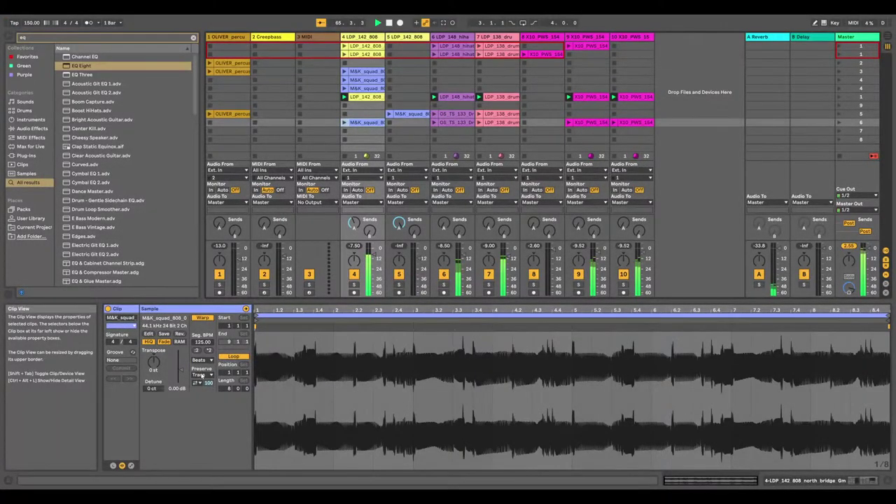
{"action": "left_click", "coordinate": [203, 375]}
{"action": "left_click", "coordinate": [205, 410]}
{"action": "left_click", "coordinate": [202, 360]}
{"action": "left_click", "coordinate": [206, 391]}
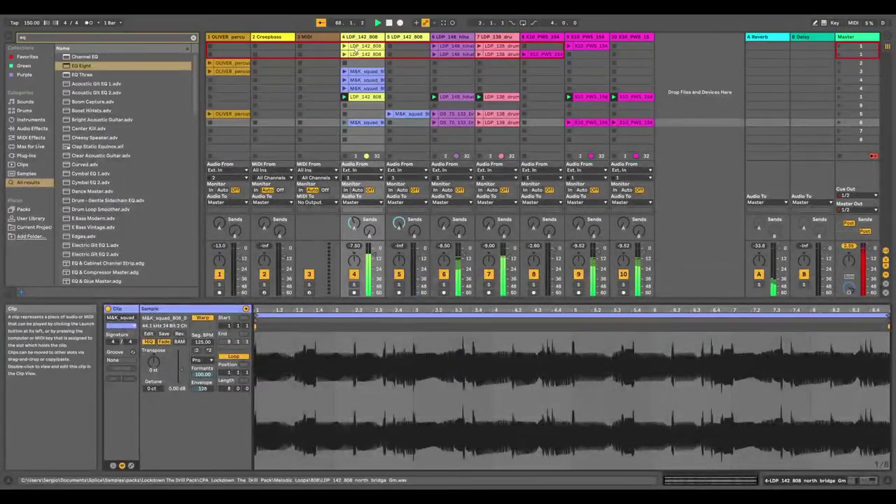
Set the warp mode of track 4's LDP_142_808 clips in the first two scenes to Complex Pro
{"action": "left_click", "coordinate": [356, 46]}
{"action": "left_click", "coordinate": [202, 360]}
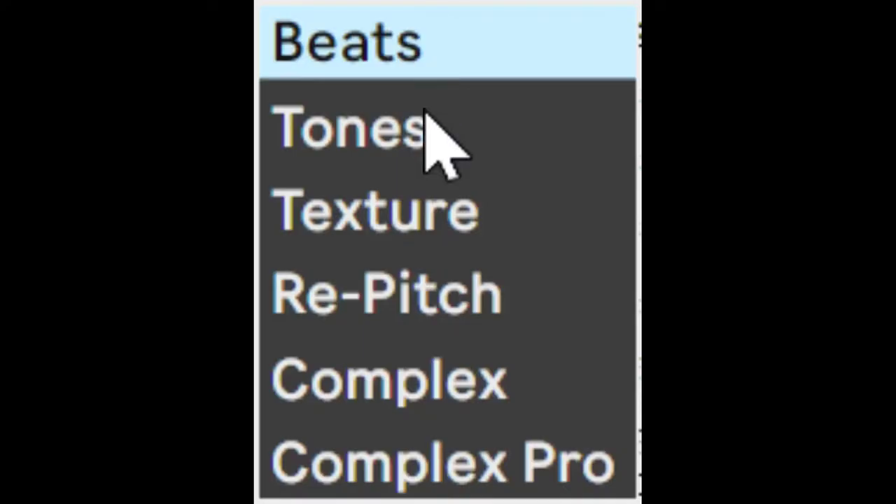
{"action": "left_click", "coordinate": [206, 391]}
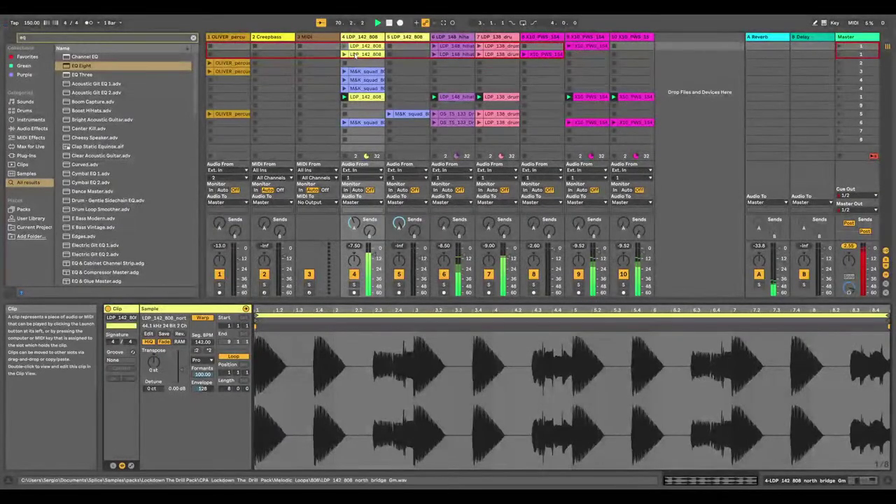
{"action": "left_click", "coordinate": [356, 55]}
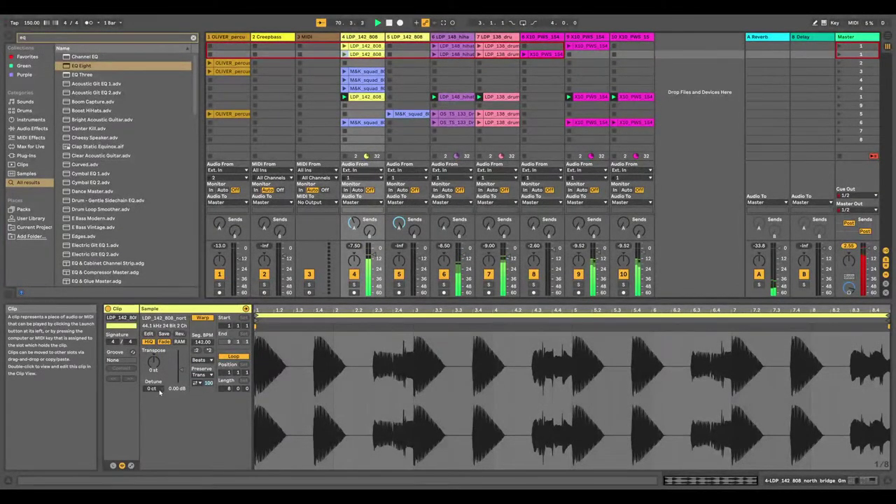
{"action": "left_click", "coordinate": [202, 360]}
{"action": "left_click", "coordinate": [206, 390]}
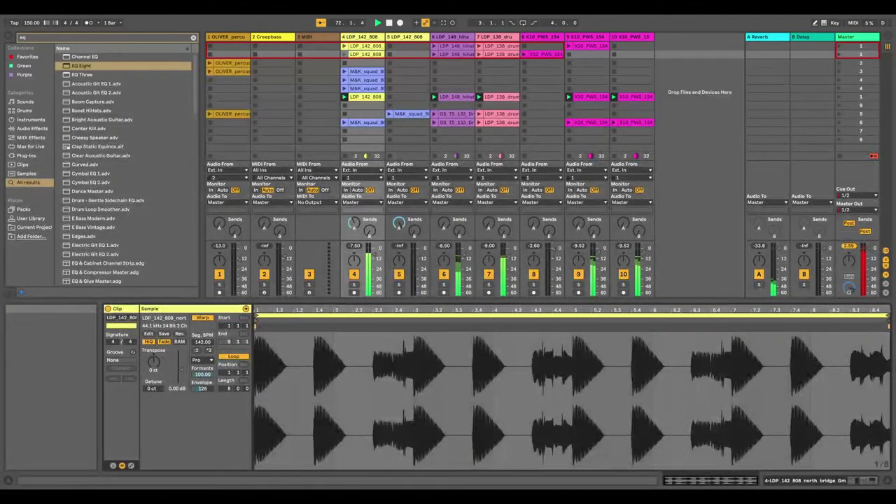
Set the warp mode of track 1's OLIVER percussion clips in scenes 2, 3 and 5 to Complex Pro
{"action": "left_click", "coordinate": [220, 63]}
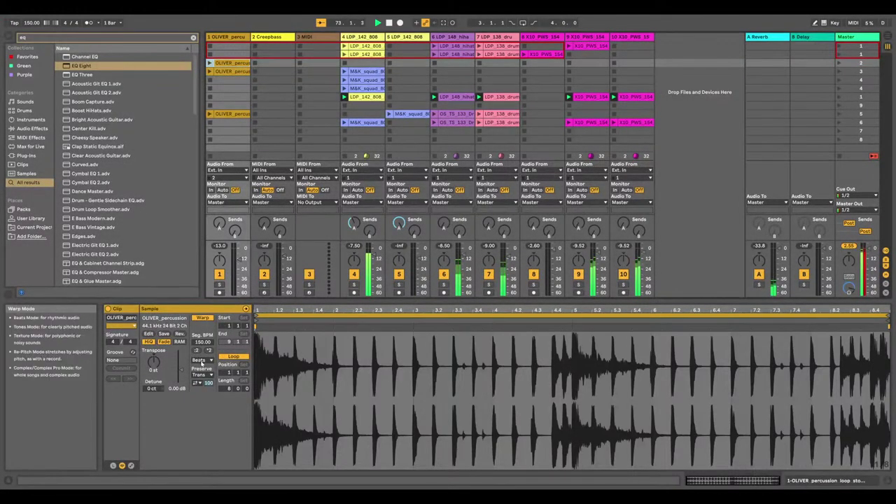
{"action": "left_click", "coordinate": [201, 361]}
{"action": "left_click", "coordinate": [208, 393]}
{"action": "left_click", "coordinate": [227, 72]}
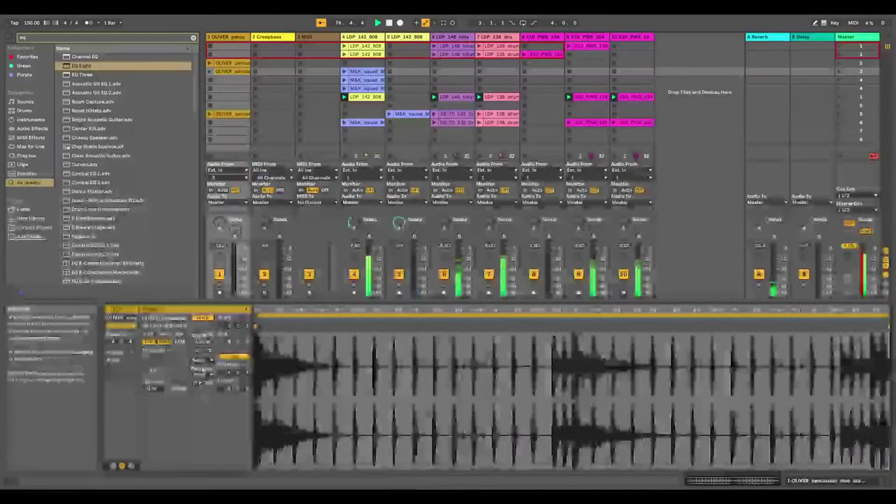
{"action": "left_click", "coordinate": [202, 360]}
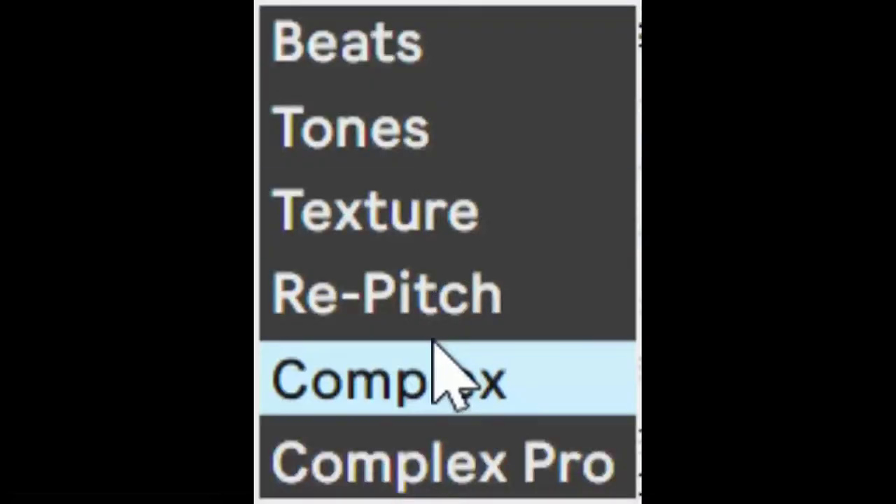
{"action": "left_click", "coordinate": [206, 393]}
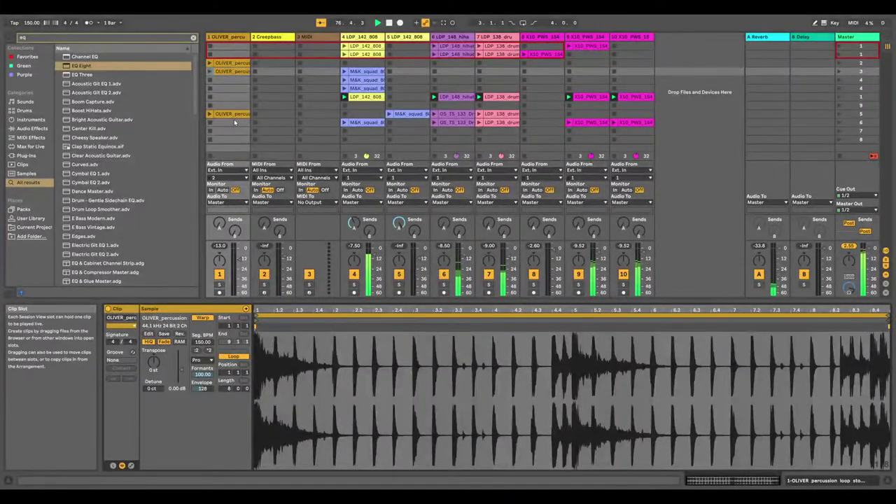
{"action": "left_click", "coordinate": [234, 115]}
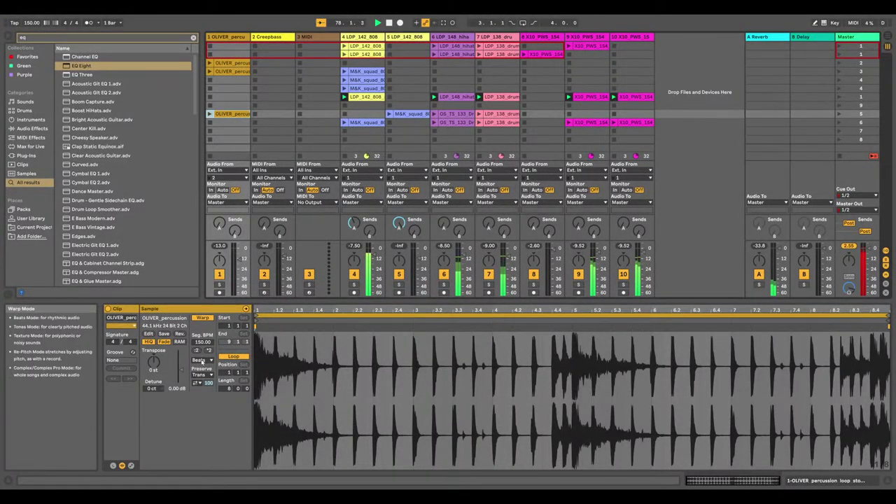
{"action": "left_click", "coordinate": [202, 361]}
{"action": "left_click", "coordinate": [208, 400]}
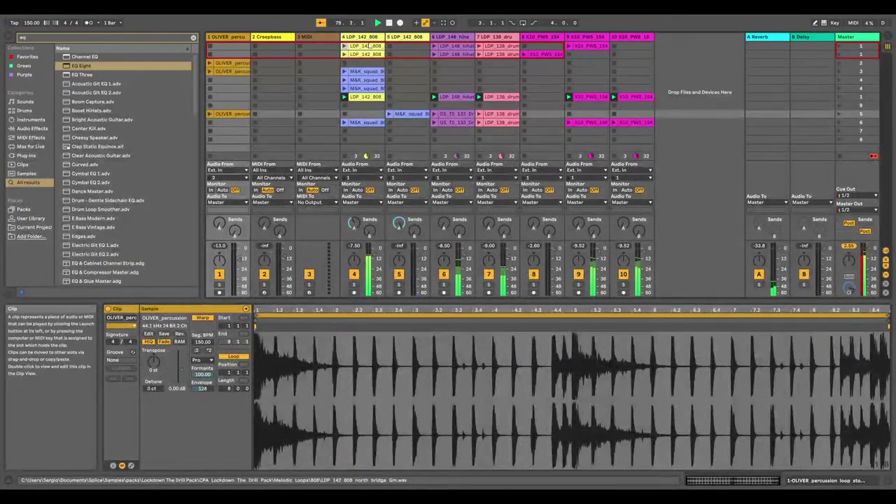
Set the first scene's LDP_148 hihat and LDP_138 drum loop clips to Complex Pro warping, launching the drum loop clip
{"action": "left_click", "coordinate": [367, 46]}
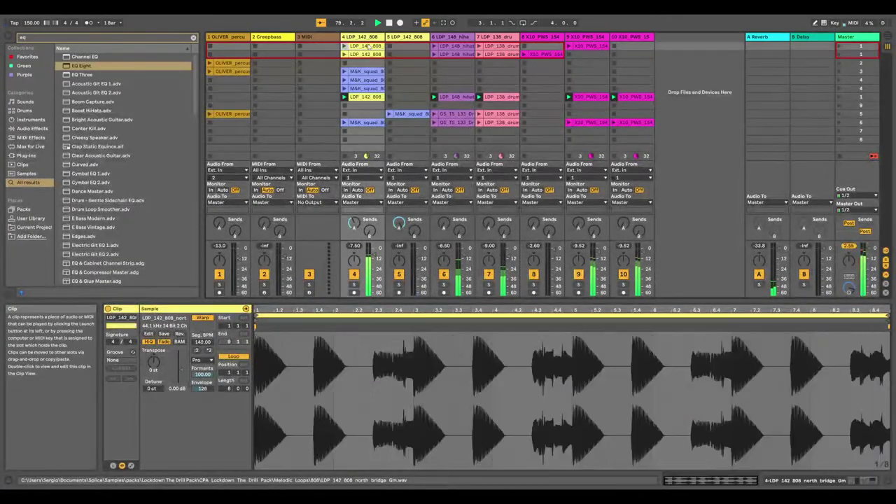
{"action": "left_click", "coordinate": [455, 46]}
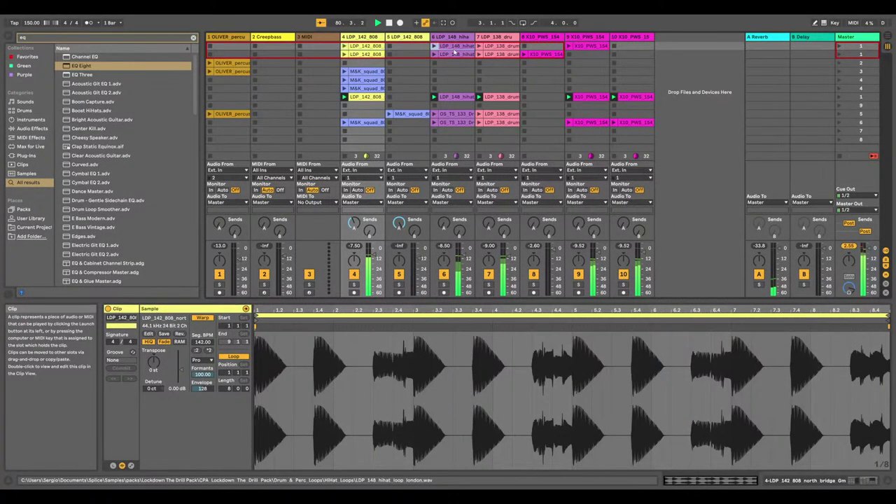
{"action": "left_click", "coordinate": [202, 360]}
{"action": "left_click", "coordinate": [207, 401]}
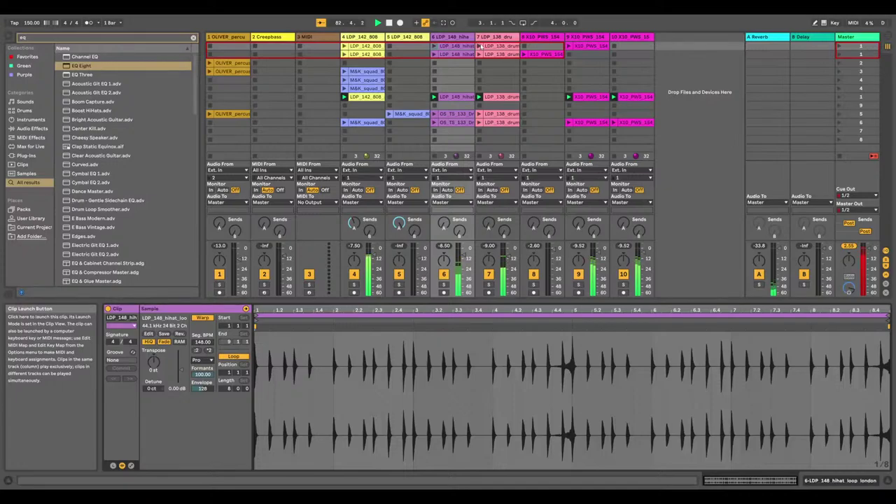
{"action": "left_click", "coordinate": [481, 46]}
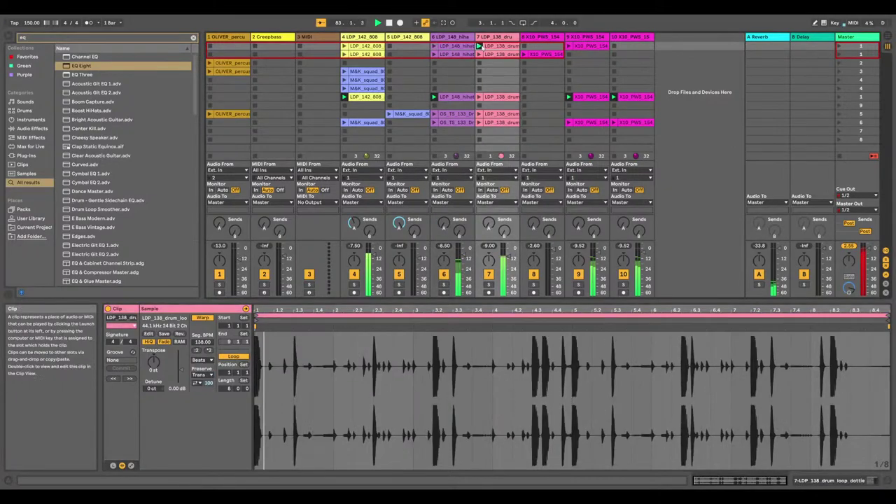
{"action": "left_click", "coordinate": [203, 360]}
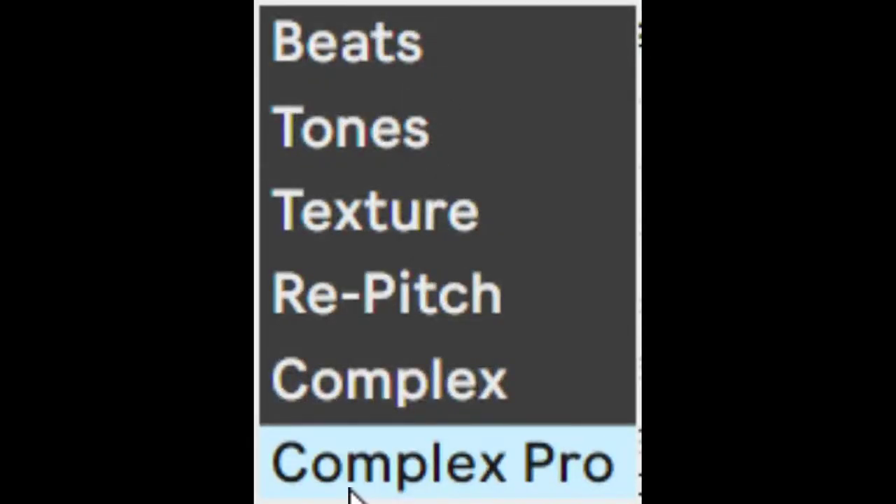
{"action": "left_click", "coordinate": [350, 484]}
Set the warp mode of track 9's X10_PWS_154 melody clip in the first scene to Complex Pro
{"action": "left_click", "coordinate": [588, 54]}
{"action": "left_click", "coordinate": [588, 46]}
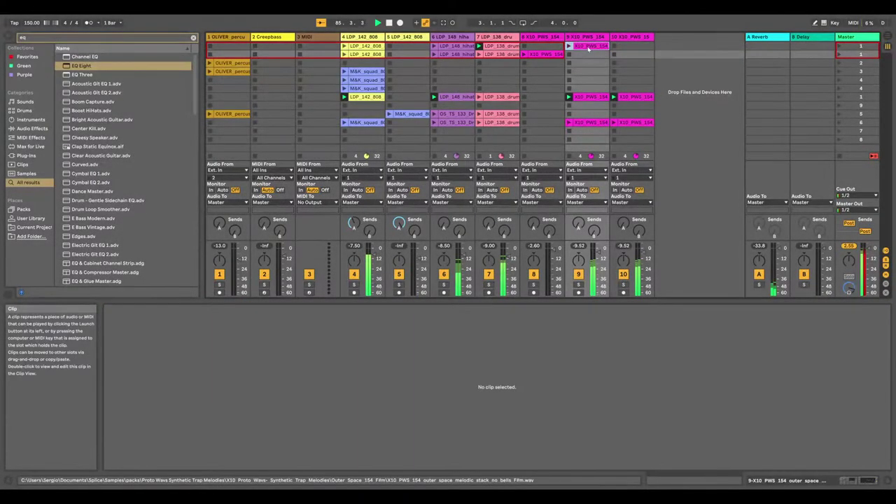
{"action": "left_click", "coordinate": [198, 373]}
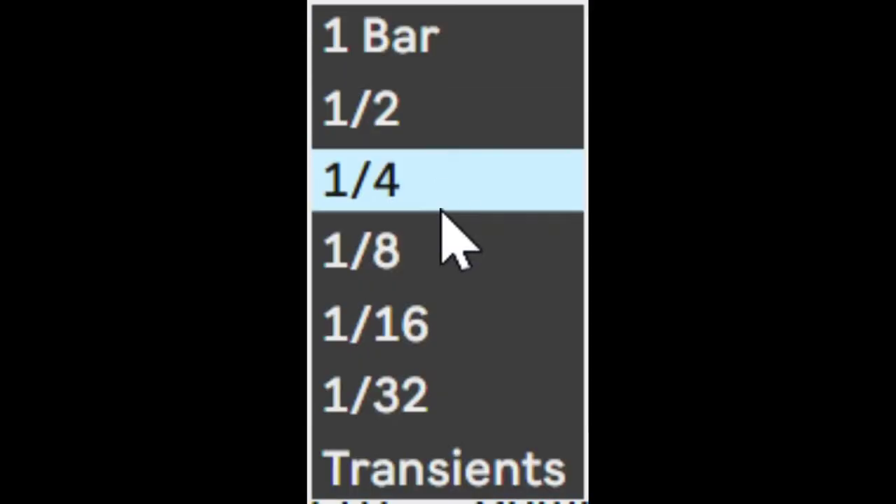
{"action": "left_click", "coordinate": [212, 360]}
{"action": "left_click", "coordinate": [211, 361]}
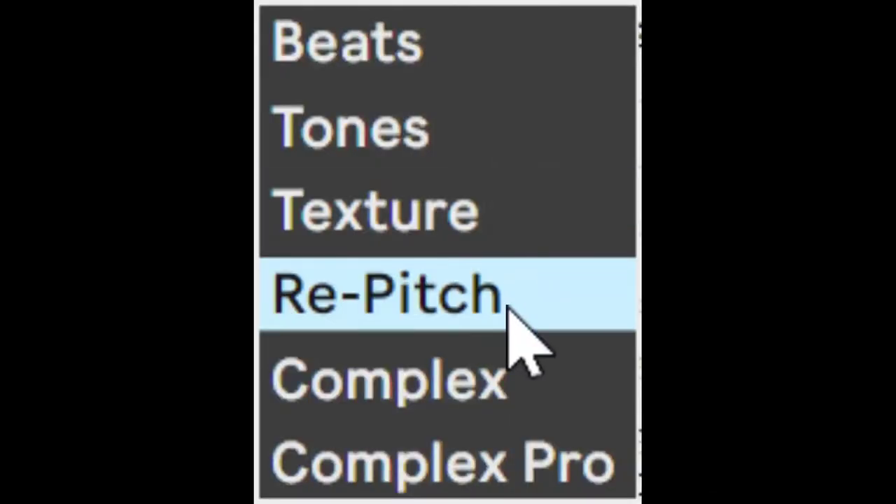
{"action": "left_click", "coordinate": [210, 406]}
Set the warp mode of the second scene's LDP_148 hihat and LDP_138 drum loop clips to Complex Pro
{"action": "left_click", "coordinate": [449, 56]}
{"action": "left_click", "coordinate": [211, 361]}
{"action": "left_click", "coordinate": [211, 361]}
{"action": "left_click", "coordinate": [211, 360]}
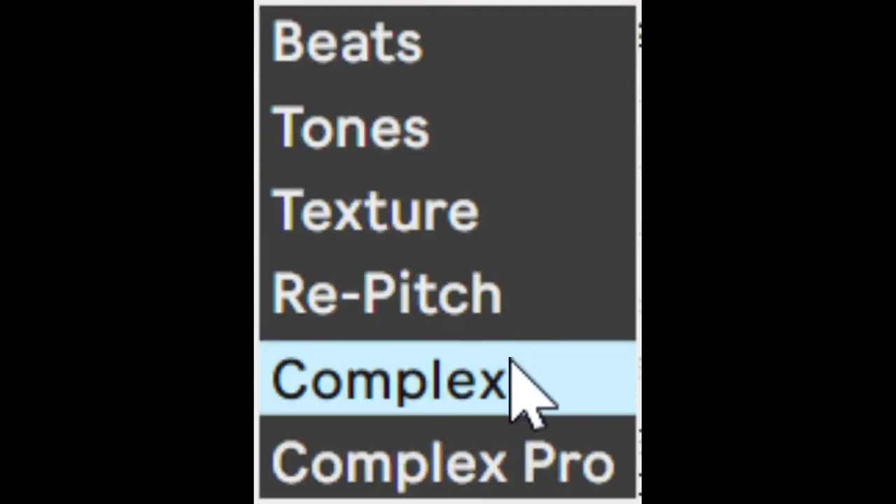
{"action": "left_click", "coordinate": [210, 406]}
{"action": "left_click", "coordinate": [509, 46]}
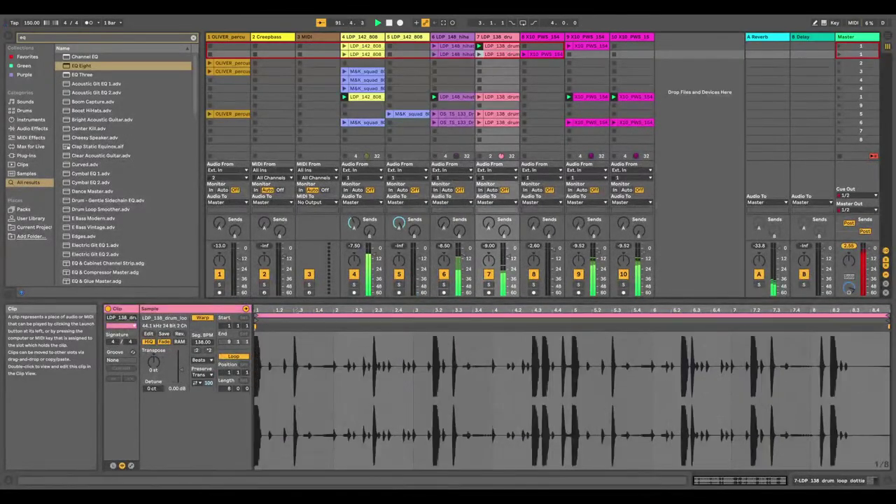
{"action": "left_click", "coordinate": [204, 360]}
{"action": "left_click", "coordinate": [433, 483]}
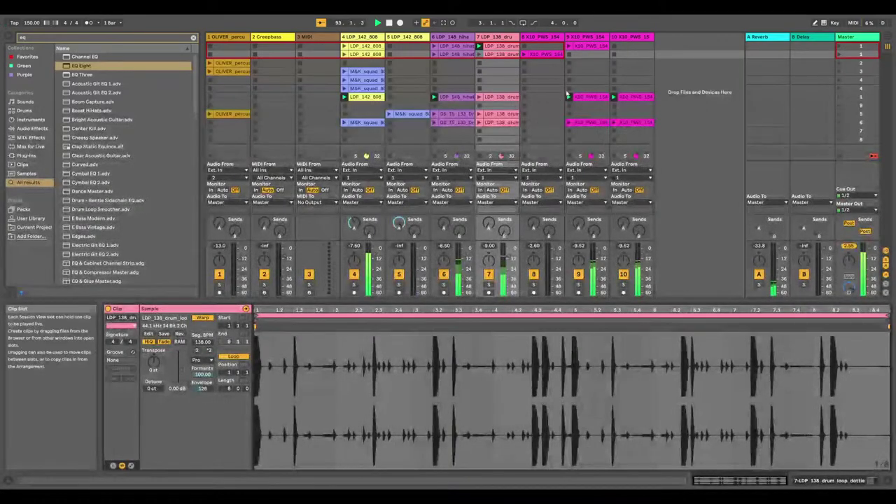
Set the warp mode of track 8's X10_PWS_154 melody clip in the second scene to Complex Pro
{"action": "left_click", "coordinate": [546, 54]}
{"action": "left_click", "coordinate": [198, 362]}
{"action": "left_click", "coordinate": [203, 404]}
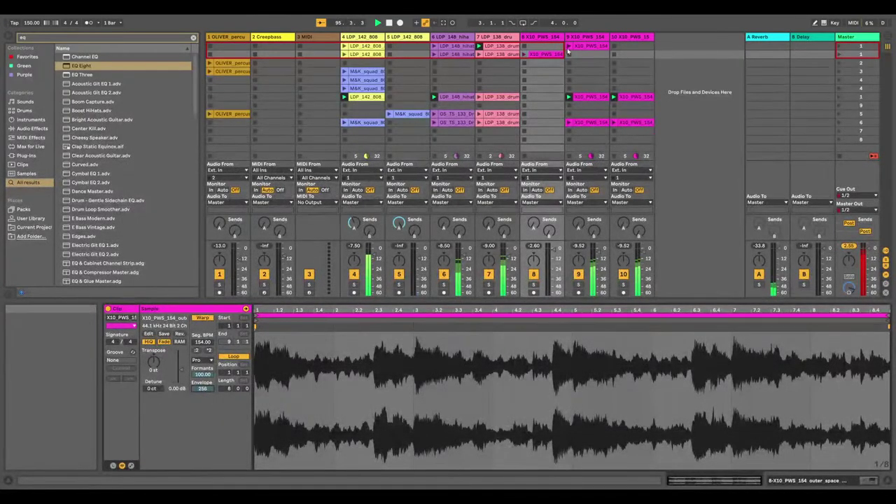
Set the warp mode of the LDP_148 hihat clip in the copied scene 1 below the duplicated scene 4 to Complex Pro
{"action": "left_click", "coordinate": [454, 54]}
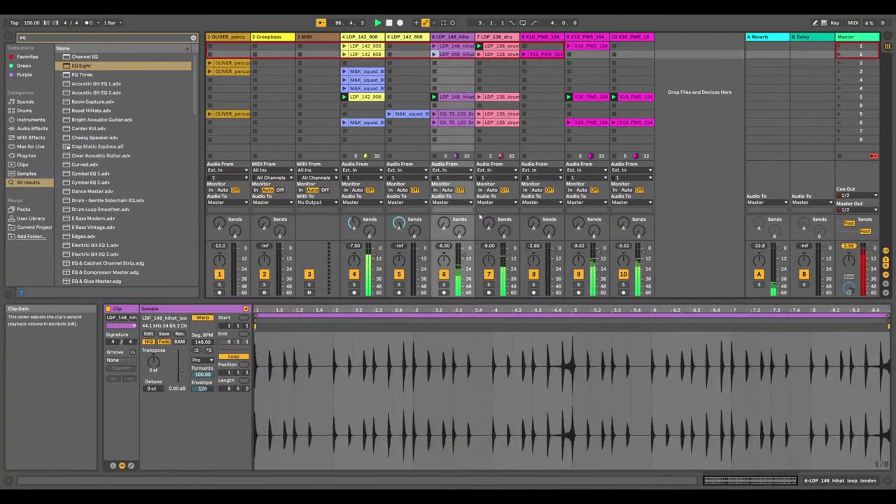
{"action": "left_click", "coordinate": [455, 97]}
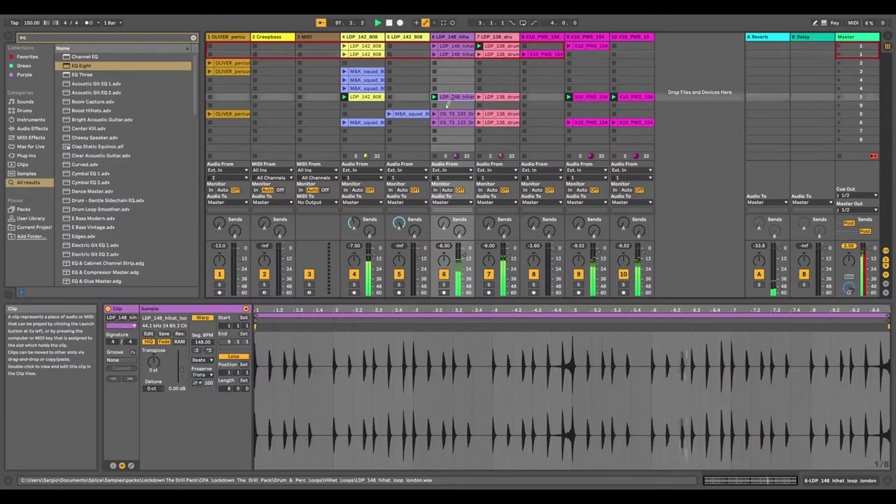
{"action": "left_click", "coordinate": [200, 361]}
{"action": "left_click", "coordinate": [207, 396]}
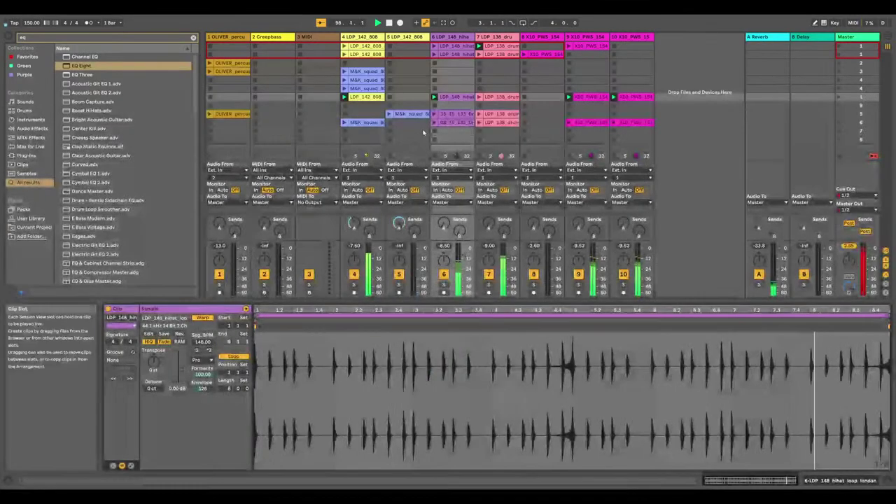
{"action": "left_click", "coordinate": [527, 98]}
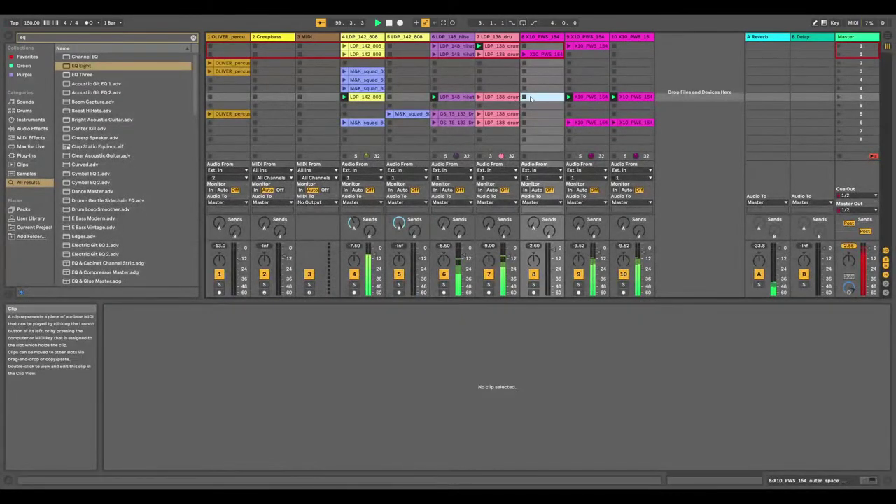
Launch the first scene and move band 4 of track 9's EQ Eight to 454 Hz with 3.84 dB gain
{"action": "left_click", "coordinate": [841, 47]}
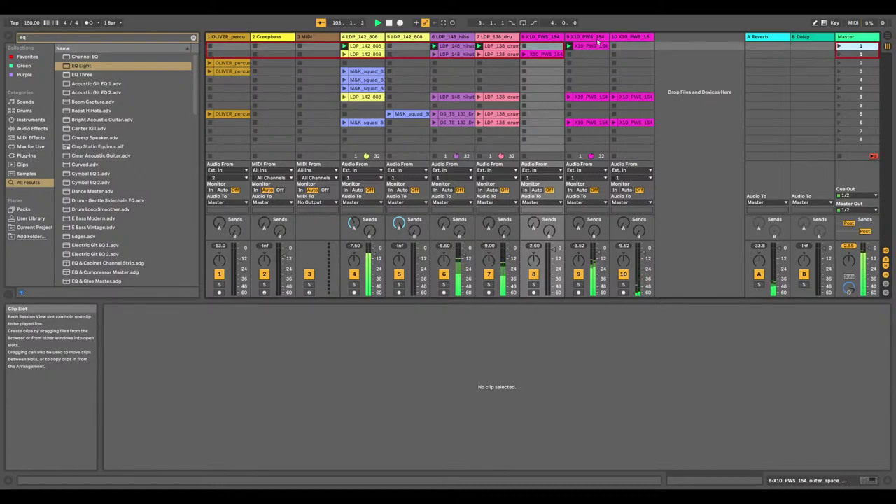
{"action": "left_click", "coordinate": [604, 47]}
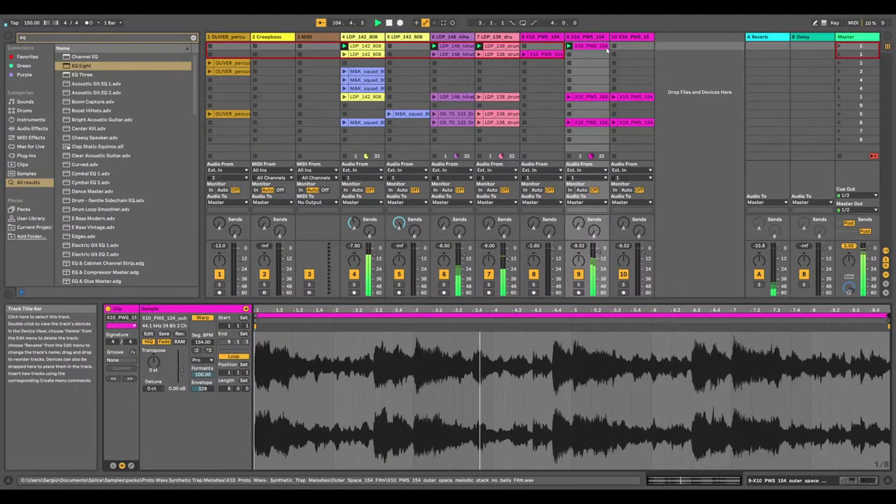
{"action": "left_click", "coordinate": [868, 480]}
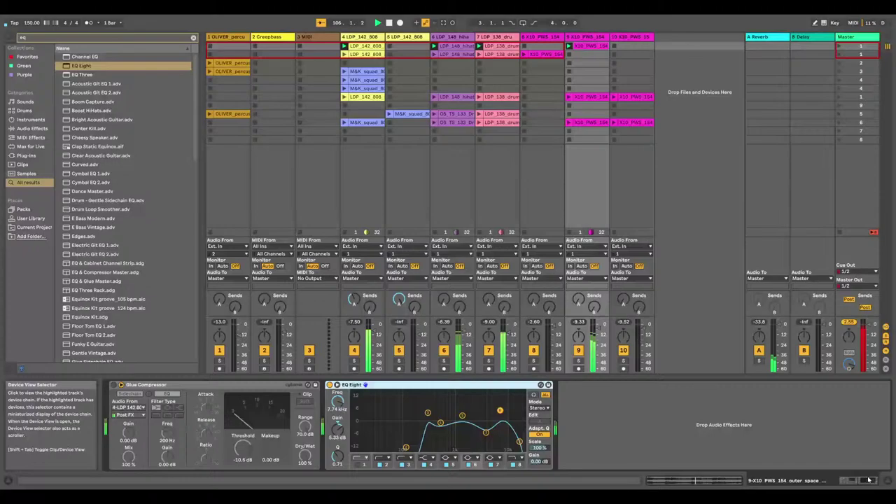
{"action": "left_click_drag", "start_coordinate": [441, 423], "coordinate": [438, 413]}
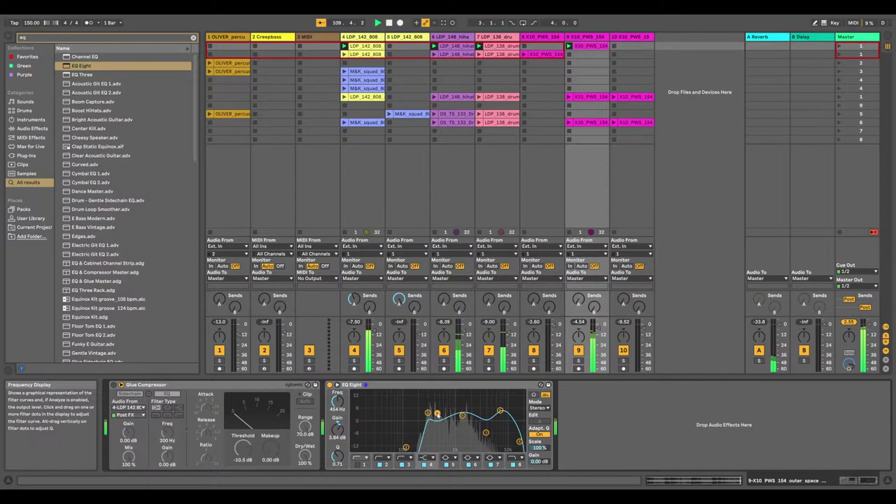
Launch the second scene and open its X10_PWS_154 melody clip on track 8 to view the waveform
{"action": "left_click", "coordinate": [841, 54]}
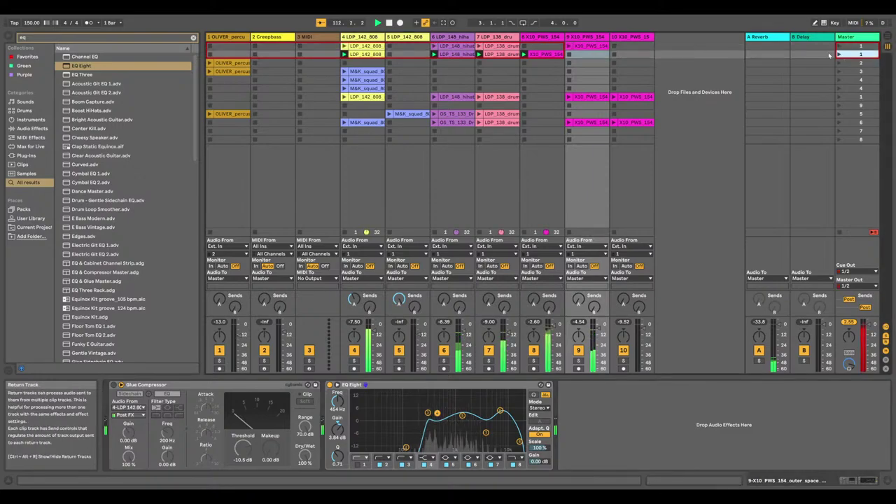
{"action": "left_click", "coordinate": [841, 46]}
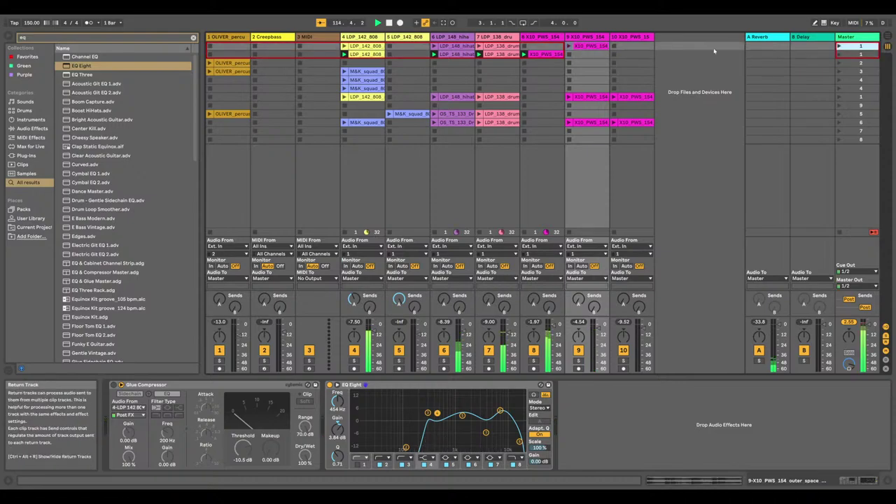
{"action": "left_click", "coordinate": [552, 56]}
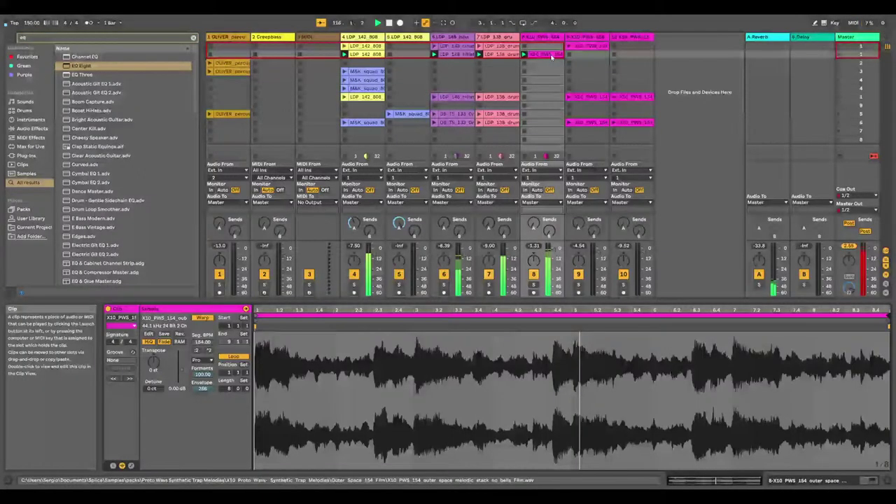
Convert the melody of track 4's second-scene LDP_142 808 clip to a new MIDI track and open the resulting MIDI clip
{"action": "left_click", "coordinate": [371, 54]}
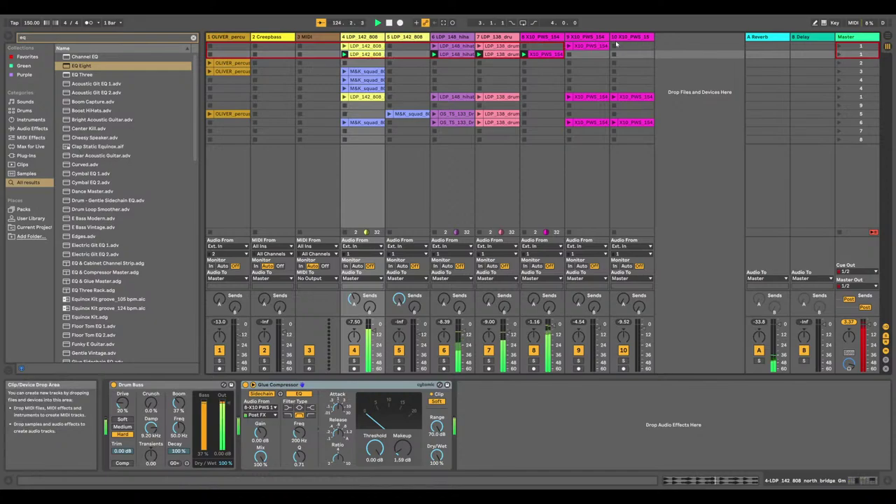
{"action": "left_click", "coordinate": [362, 55]}
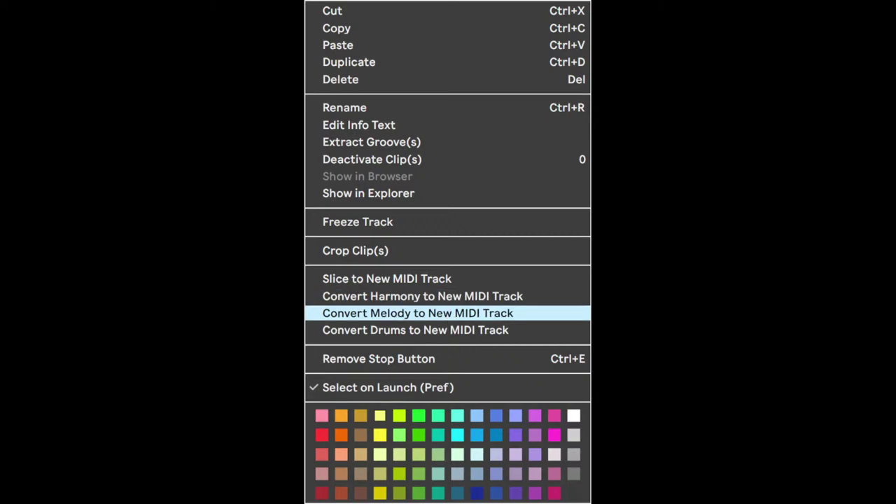
{"action": "left_click", "coordinate": [418, 313]}
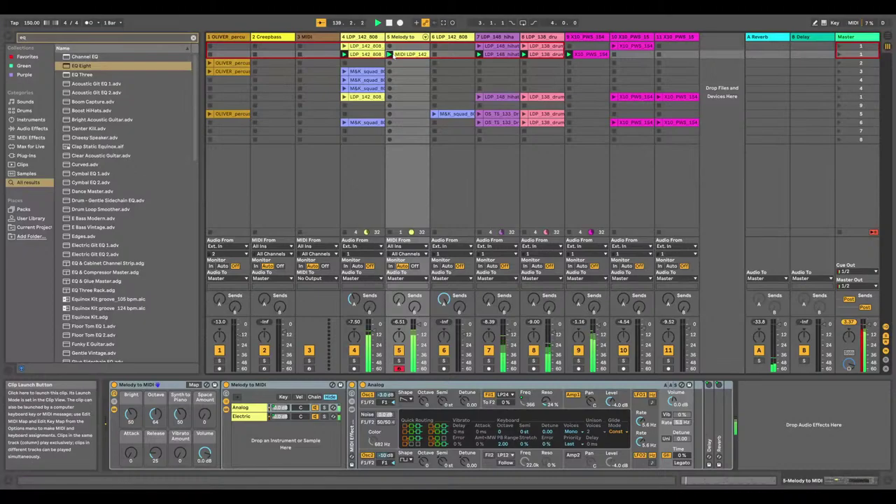
{"action": "double_click", "coordinate": [396, 56]}
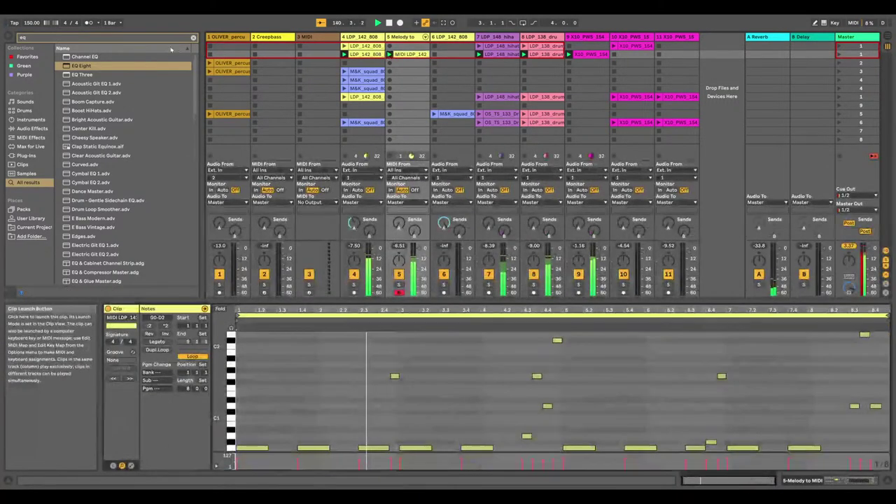
Search the browser for "guitar" sounds and insert an empty MIDI track after the Melody to MIDI track
{"action": "left_click", "coordinate": [192, 38]}
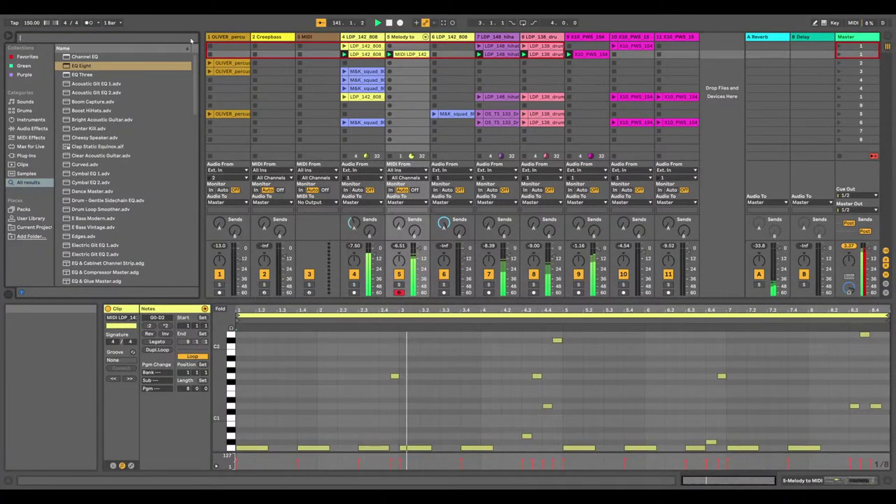
{"action": "type", "text": "guita"}
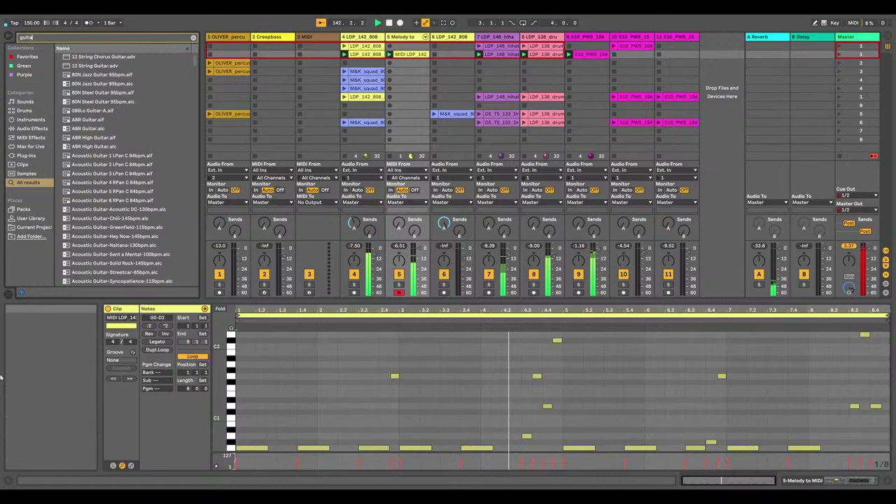
{"action": "type", "text": "r"}
{"action": "key", "text": "Down"}
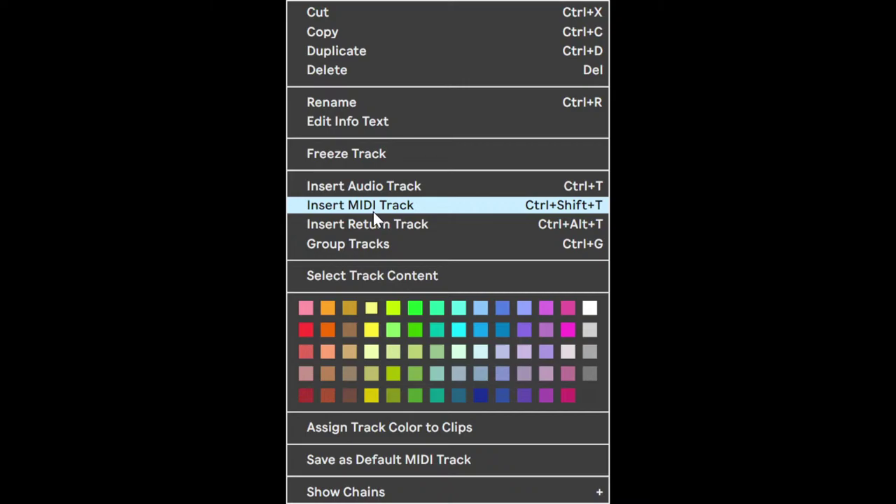
{"action": "left_click", "coordinate": [373, 212]}
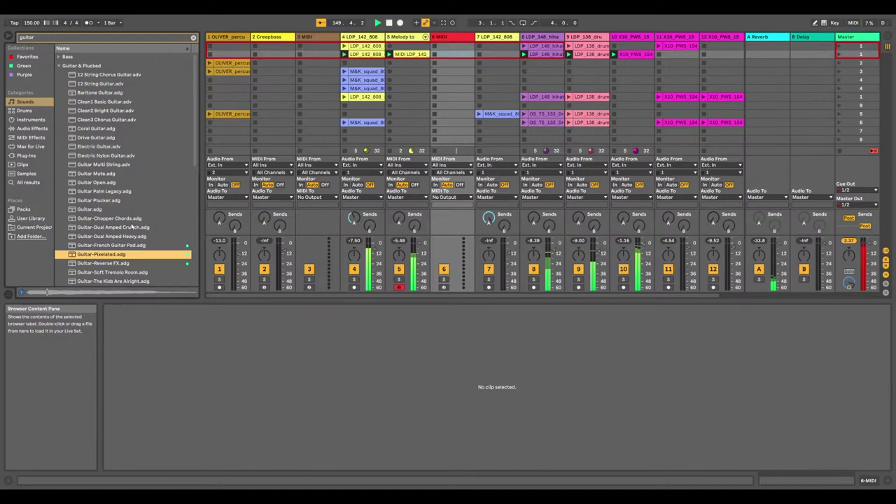
Preview guitar presets from Guitar-Dual Amped Crunch.adg to Guitar-Chopper Chords.adg in the Guitar & Plucked sounds
{"action": "left_click", "coordinate": [131, 226]}
{"action": "scroll", "coordinate": [137, 239], "scroll_direction": "down", "scroll_amount": 1}
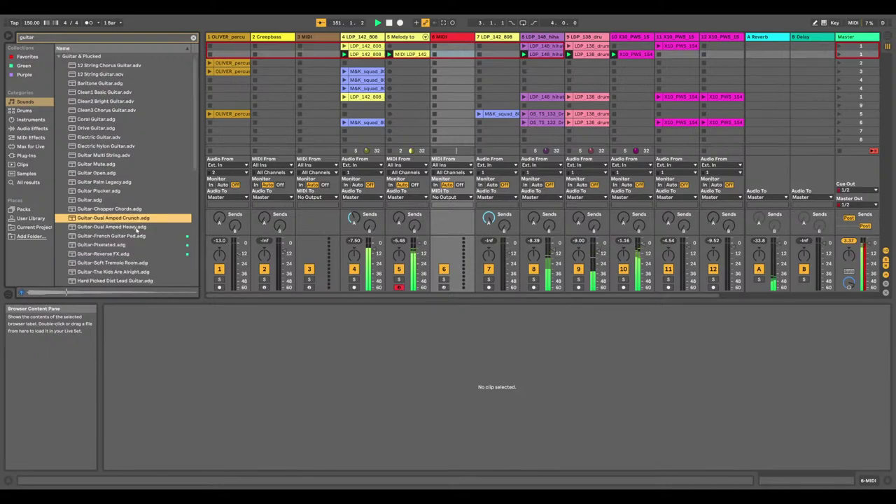
{"action": "scroll", "coordinate": [136, 231], "scroll_direction": "down", "scroll_amount": 1}
{"action": "key", "text": "Up"}
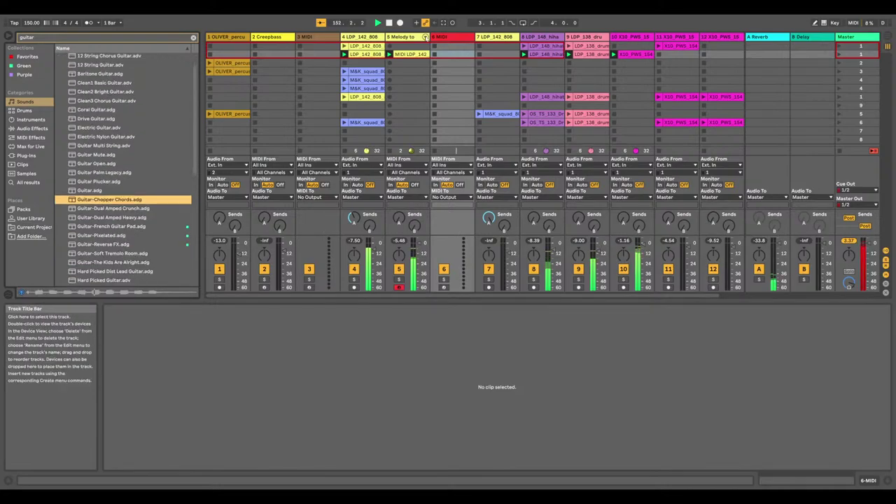
Replace the Melody to MIDI track with the new MIDI track, holding its MIDI clip and the Guitar-Chopper Chords.adg preset
{"action": "left_click", "coordinate": [452, 54]}
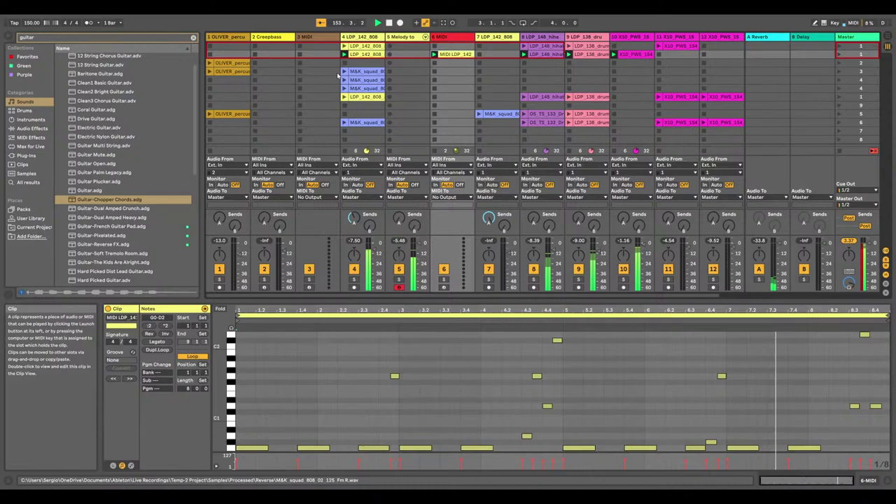
{"action": "double_click", "coordinate": [110, 200]}
{"action": "right_click", "coordinate": [403, 37]}
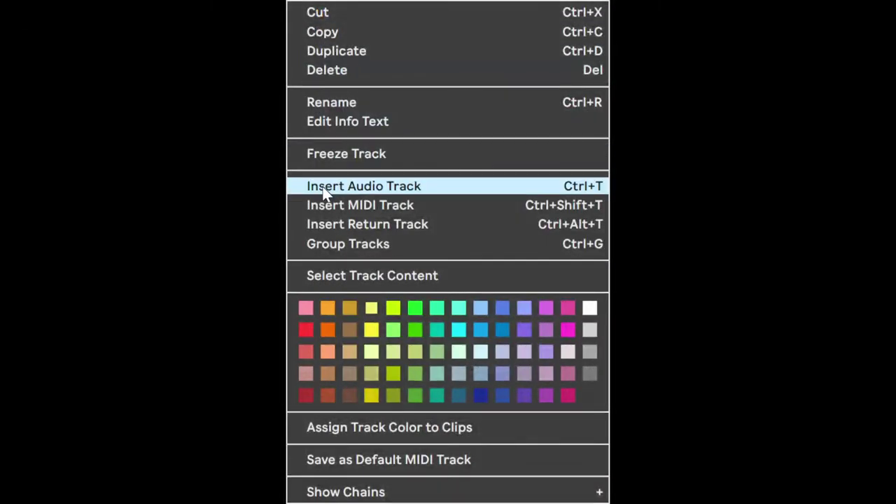
{"action": "left_click", "coordinate": [306, 330]}
Preview Jazz2 Soft Guitar.adv, clear the guitar search, and expand the Synth Rhythmic category of the sounds
{"action": "scroll", "coordinate": [166, 270], "scroll_direction": "down", "scroll_amount": 2}
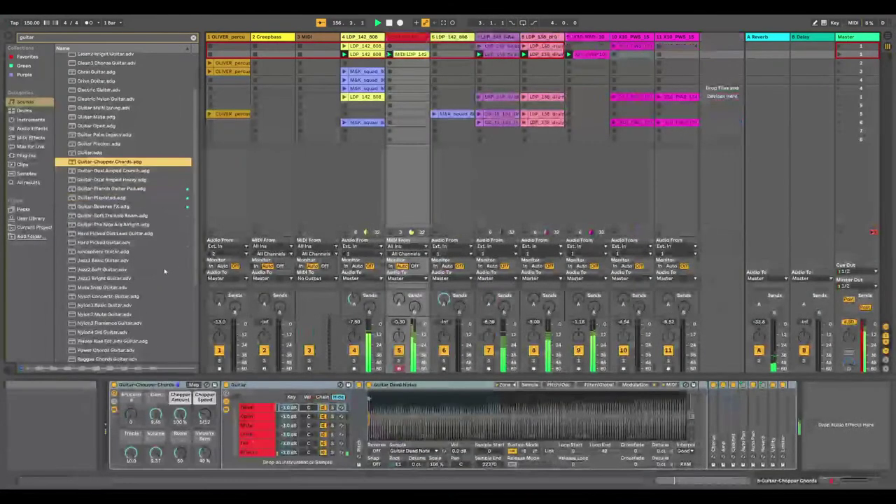
{"action": "left_click", "coordinate": [166, 271]}
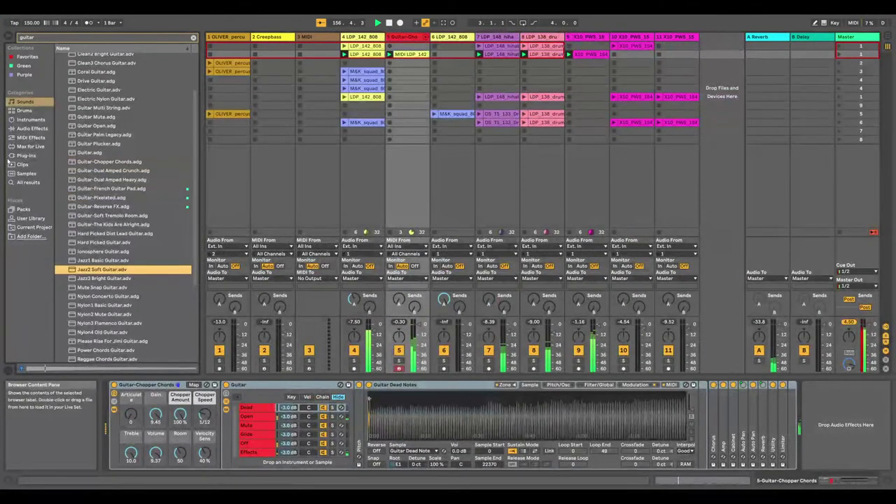
{"action": "left_click", "coordinate": [193, 37]}
{"action": "scroll", "coordinate": [113, 202], "scroll_direction": "down", "scroll_amount": 10}
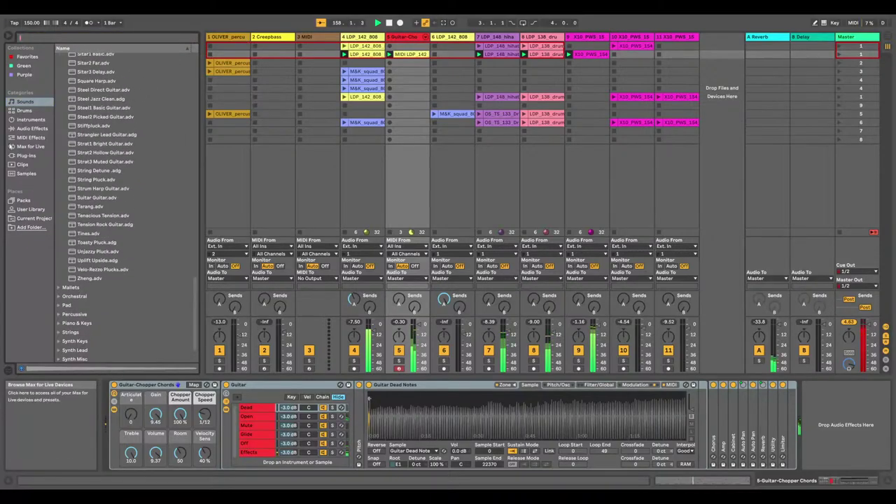
{"action": "scroll", "coordinate": [79, 355], "scroll_direction": "down", "scroll_amount": 1}
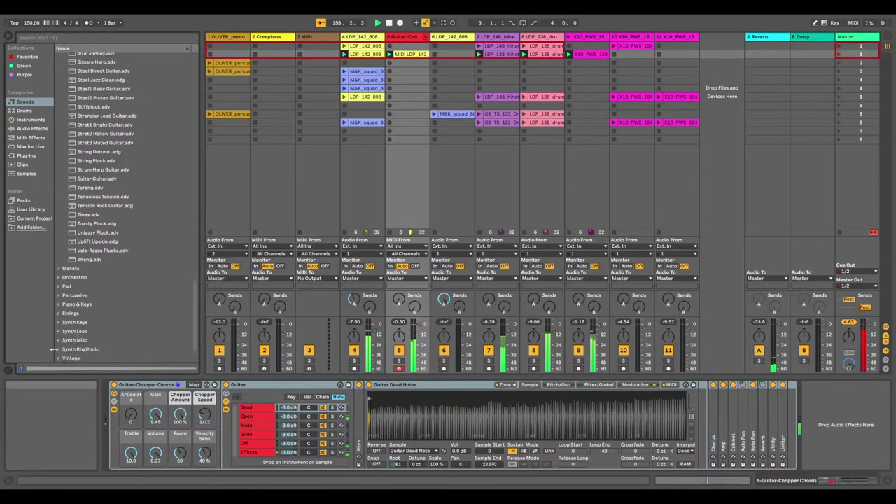
{"action": "left_click", "coordinate": [79, 351]}
{"action": "left_click", "coordinate": [79, 344]}
{"action": "double_click", "coordinate": [79, 344]}
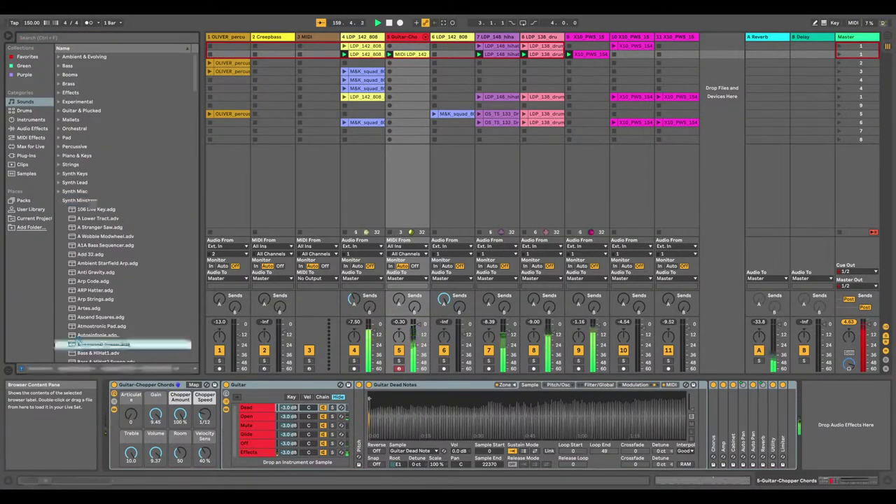
Try the Arp Strings, A Stranger Saw and 106 Live Key presets on track 5's MIDI clip
{"action": "double_click", "coordinate": [112, 299]}
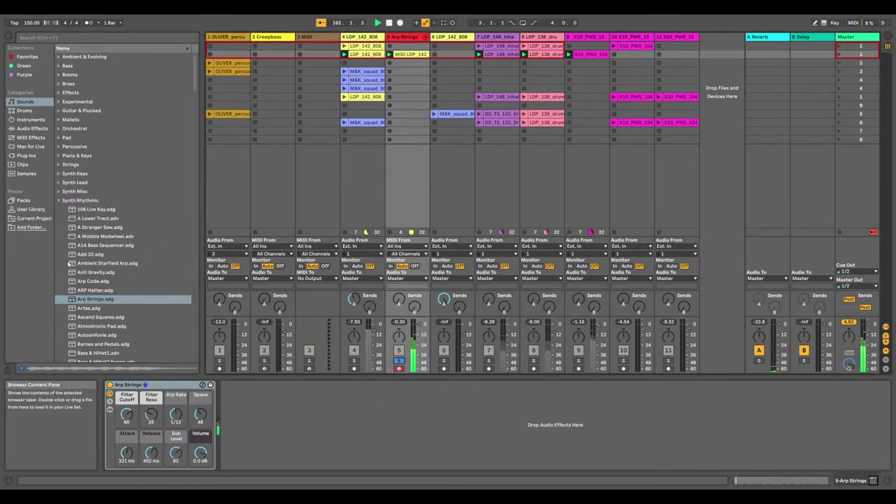
{"action": "double_click", "coordinate": [98, 228]}
{"action": "double_click", "coordinate": [96, 209]}
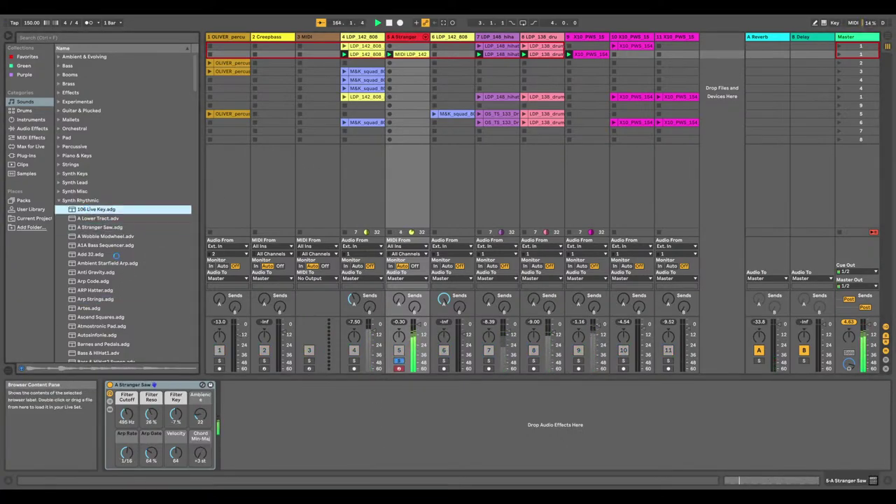
Try the Bass Buzz 16ths, Bass Groove and Bass & Perc Full presets on track 5
{"action": "scroll", "coordinate": [126, 294], "scroll_direction": "down", "scroll_amount": 3}
{"action": "left_click", "coordinate": [149, 313]}
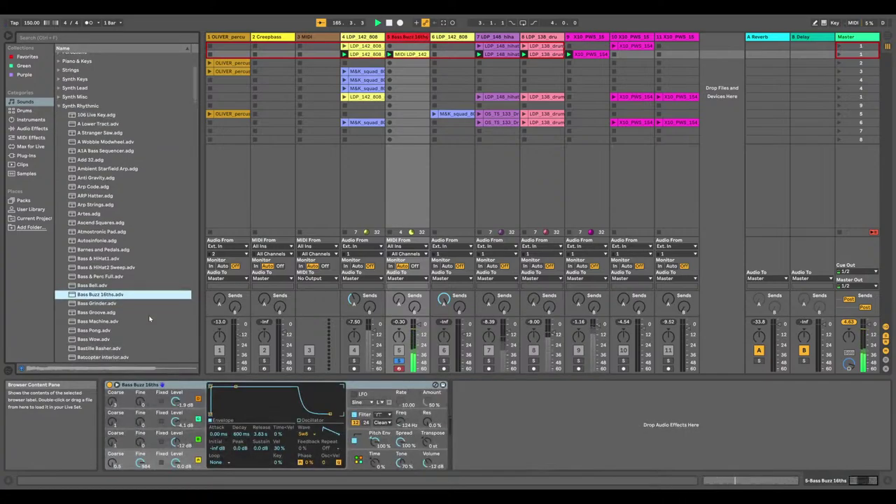
{"action": "left_click", "coordinate": [149, 313]}
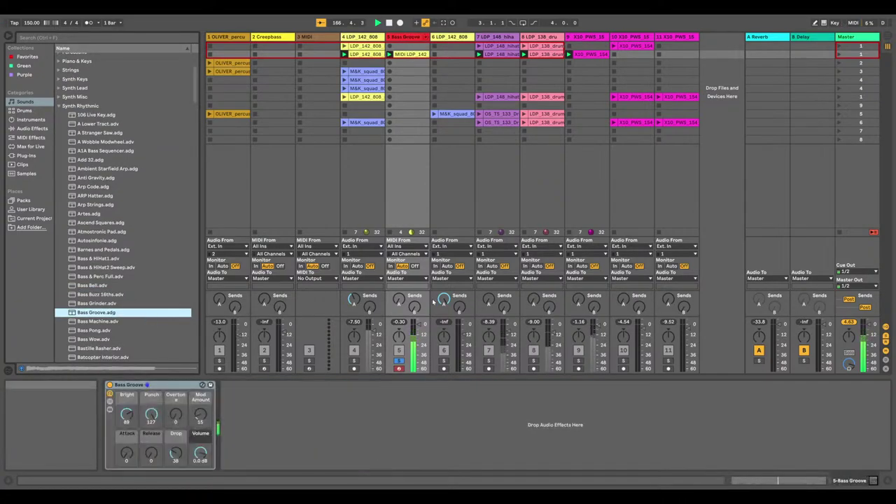
{"action": "left_click", "coordinate": [148, 339]}
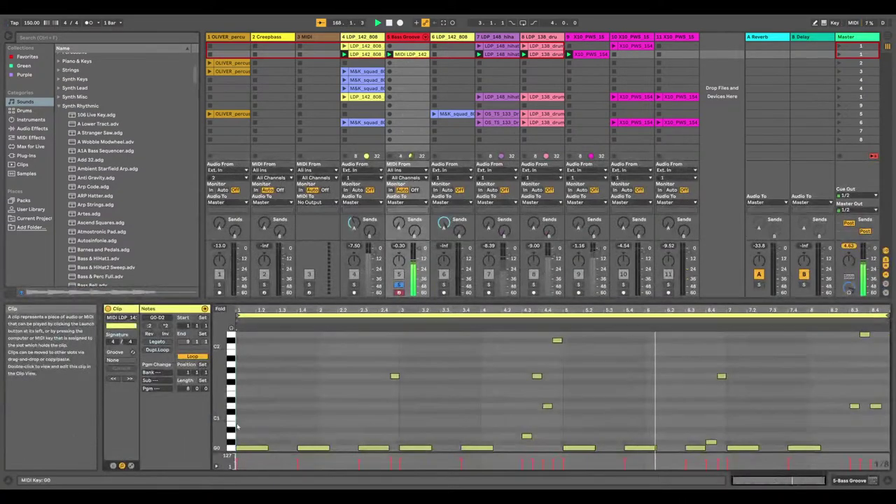
{"action": "left_click", "coordinate": [127, 277]}
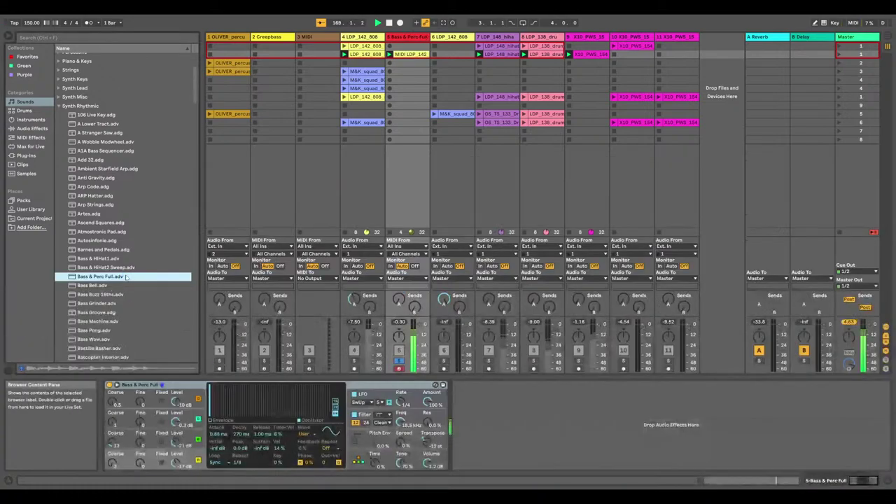
Audition further Synth Rhythmic presets on track 5, including Bright Plonks, Chunk-a-Lot and Cloud Cover, ending by loading Dark Ambience.adg
{"action": "scroll", "coordinate": [126, 277], "scroll_direction": "down", "scroll_amount": 3}
{"action": "left_click", "coordinate": [127, 275]}
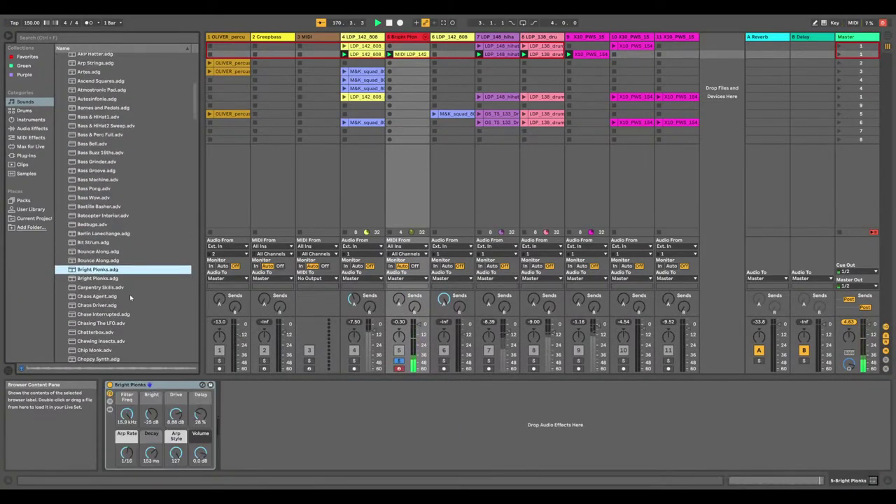
{"action": "left_click", "coordinate": [98, 311]}
{"action": "double_click", "coordinate": [137, 338]}
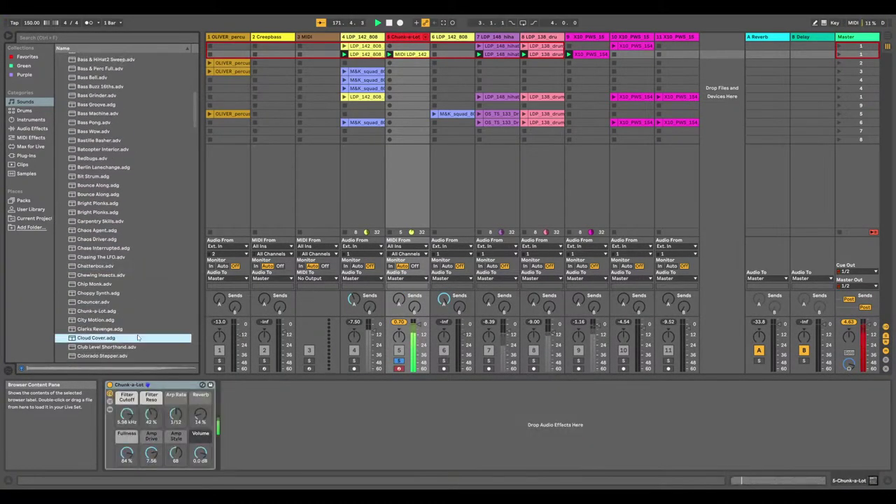
{"action": "scroll", "coordinate": [140, 331], "scroll_direction": "down", "scroll_amount": 3}
{"action": "double_click", "coordinate": [140, 327]}
{"action": "scroll", "coordinate": [140, 332], "scroll_direction": "down", "scroll_amount": 2}
{"action": "double_click", "coordinate": [140, 335]}
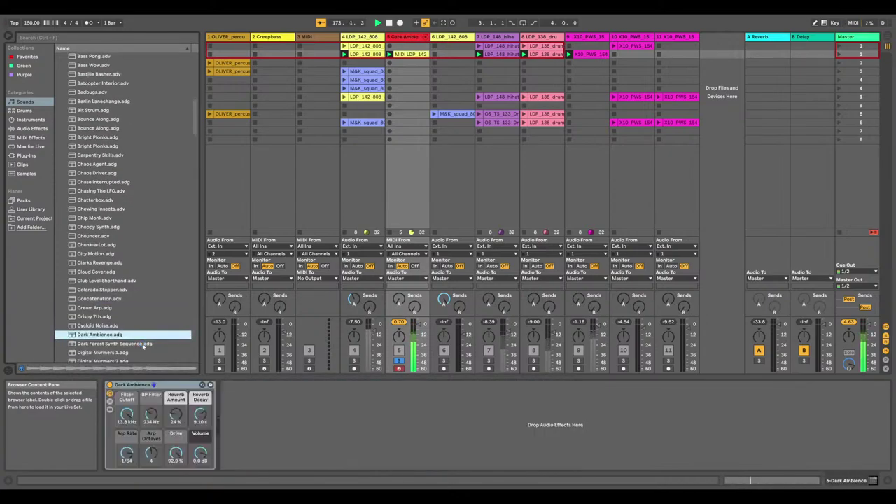
Audition synth presets on the soloed MIDI track, including Dark Forest Synth Sequence and Euro Dance Lead
{"action": "left_click", "coordinate": [143, 344]}
{"action": "scroll", "coordinate": [144, 336], "scroll_direction": "down", "scroll_amount": 2}
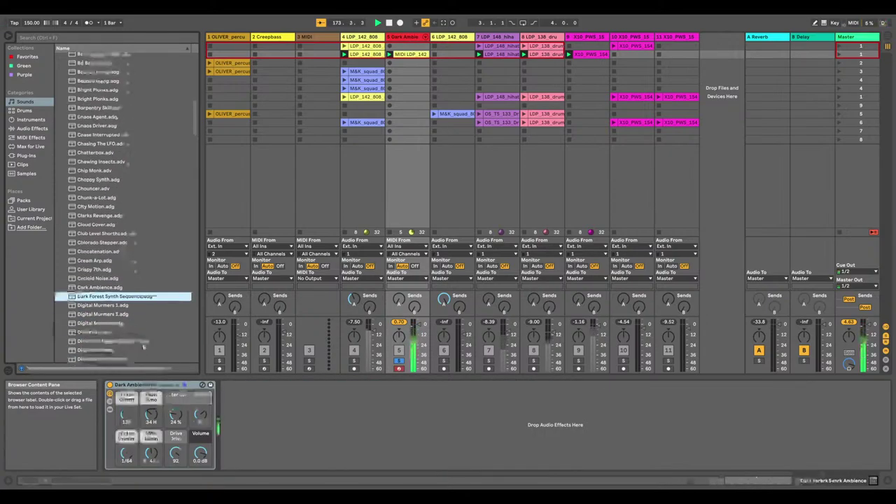
{"action": "left_click", "coordinate": [144, 332]}
{"action": "double_click", "coordinate": [144, 350]}
{"action": "scroll", "coordinate": [144, 350], "scroll_direction": "down", "scroll_amount": 3}
{"action": "double_click", "coordinate": [144, 348]}
{"action": "scroll", "coordinate": [140, 210], "scroll_direction": "down", "scroll_amount": 10}
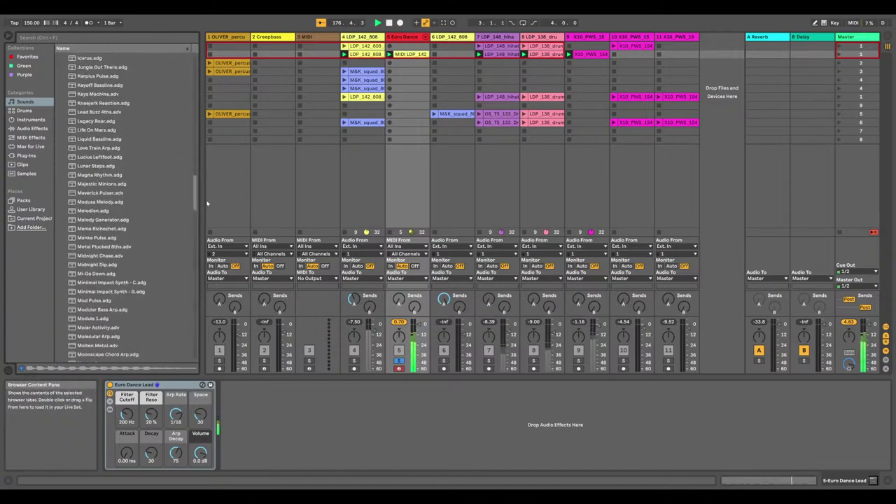
Load the Meme Richochet preset on track 5 and turn off the track's solo
{"action": "left_click", "coordinate": [133, 231]}
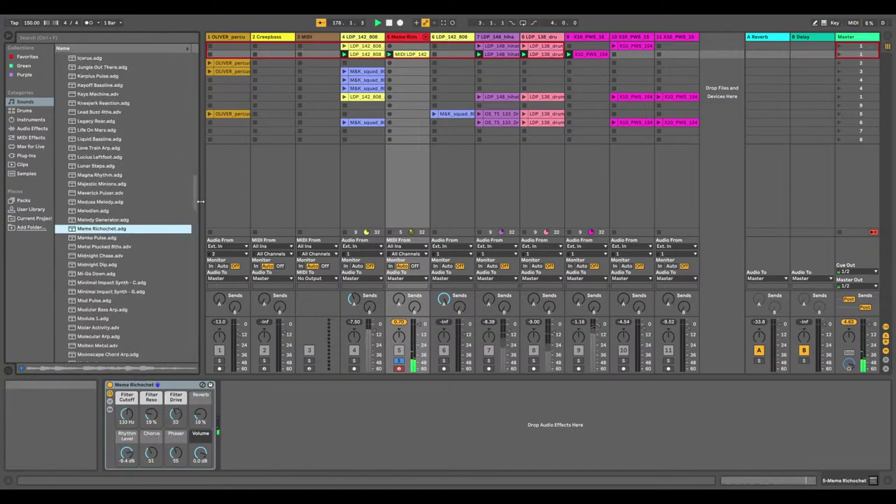
{"action": "scroll", "coordinate": [196, 206], "scroll_direction": "down", "scroll_amount": 8}
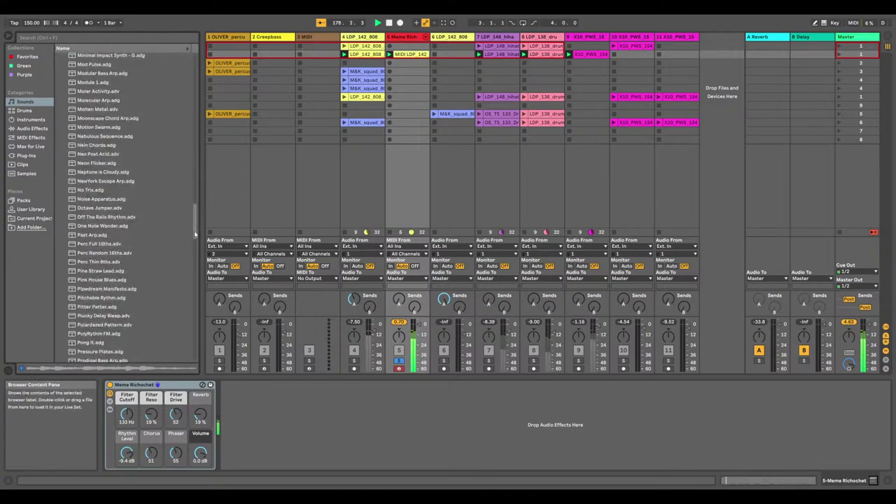
{"action": "left_click", "coordinate": [399, 361]}
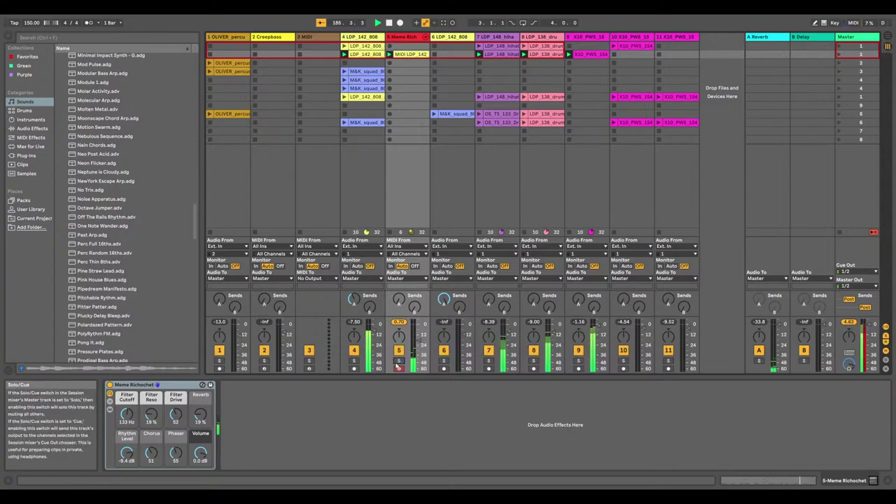
Duplicate the Meme Richochet track and move the duplicate's MIDI clip into track 5's scene 2 slot
{"action": "right_click", "coordinate": [406, 37]}
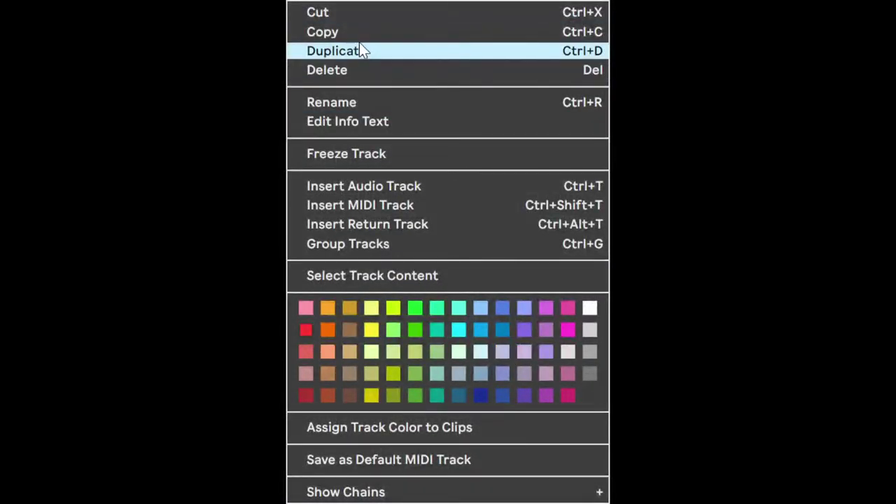
{"action": "left_click", "coordinate": [361, 50]}
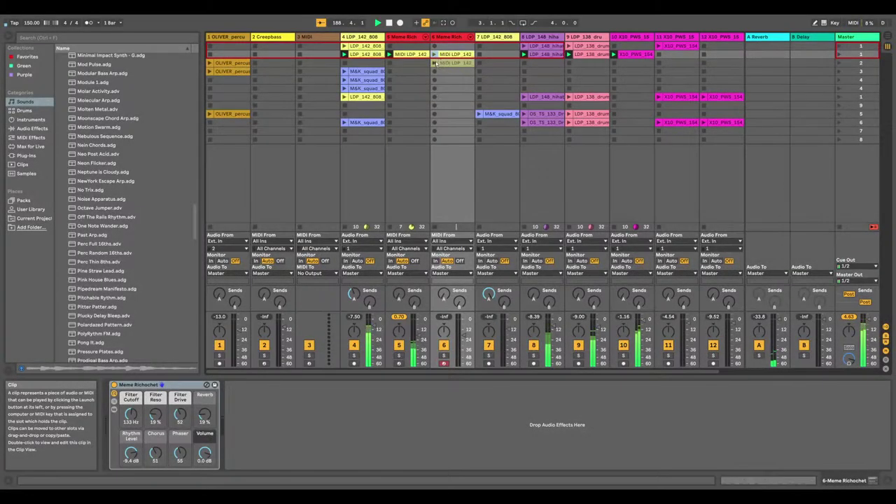
{"action": "left_click_drag", "start_coordinate": [434, 63], "coordinate": [412, 63]}
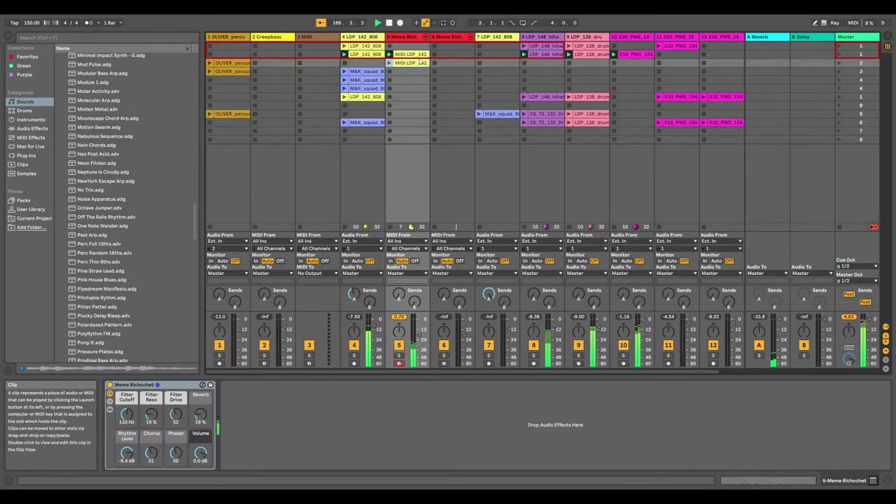
Search the browser for "auto pan" and add the Auto Pan effect to track 5
{"action": "left_click", "coordinate": [388, 35]}
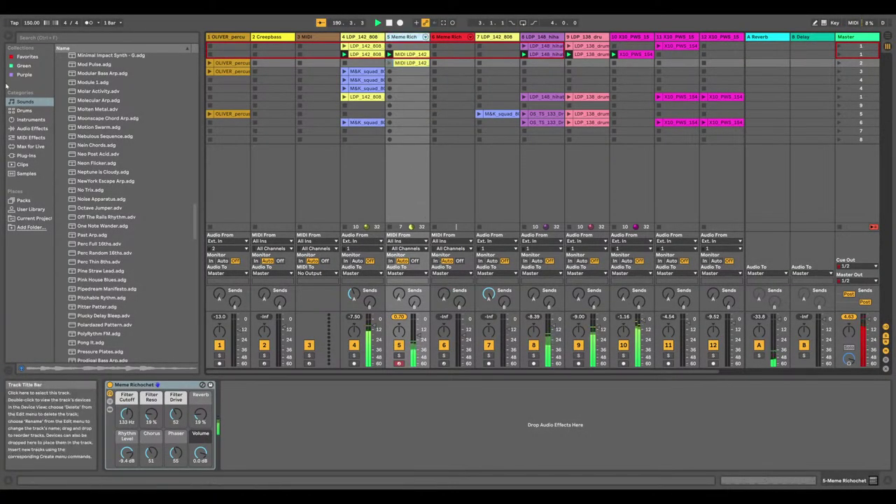
{"action": "left_click", "coordinate": [46, 38]}
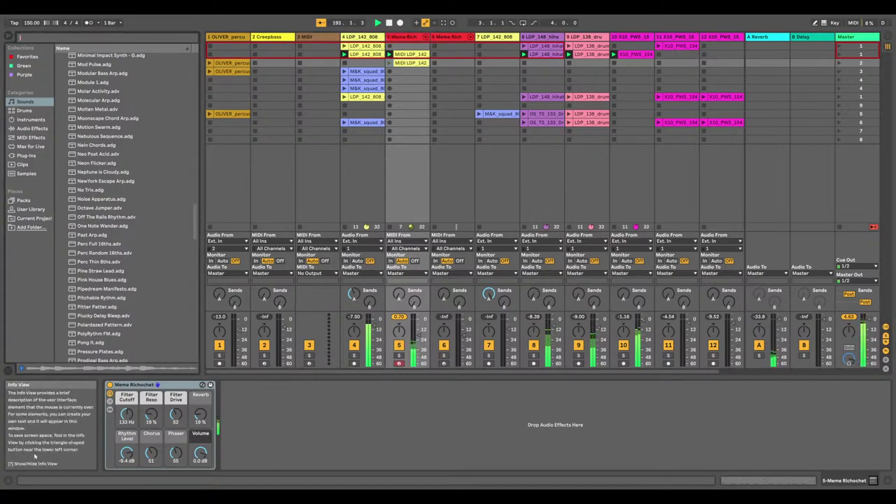
{"action": "key", "text": "ctrl+f"}
{"action": "type", "text": "auto pan"}
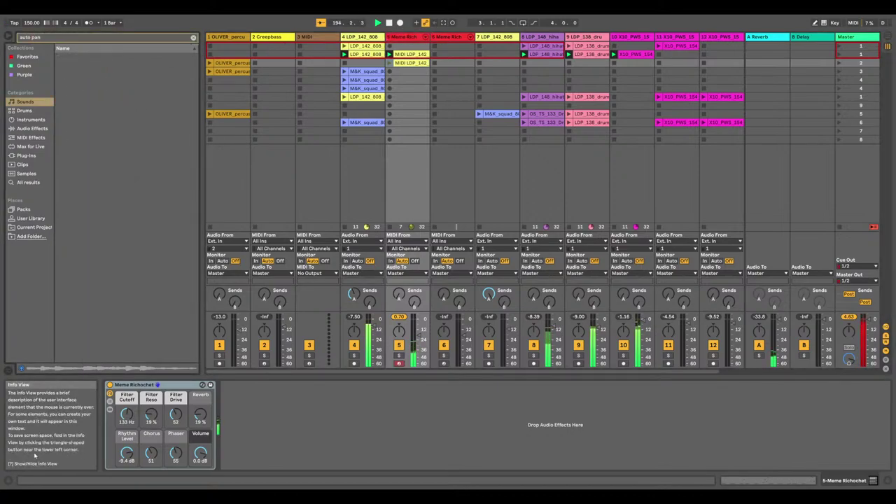
{"action": "left_click", "coordinate": [91, 49]}
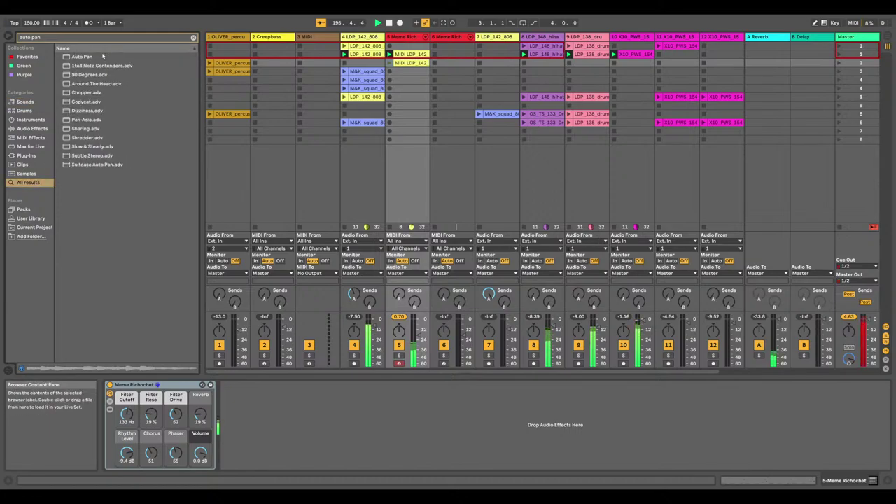
{"action": "double_click", "coordinate": [156, 57]}
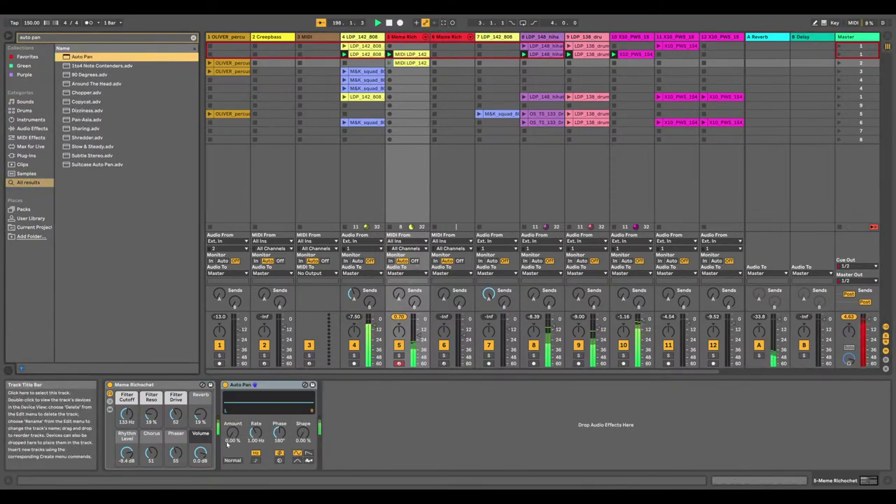
Set Auto Pan's amount to 100 % and shape to 23 %, and raise track 5's send A
{"action": "left_click_drag", "start_coordinate": [232, 433], "coordinate": [232, 399]}
{"action": "left_click_drag", "start_coordinate": [233, 435], "coordinate": [234, 417]}
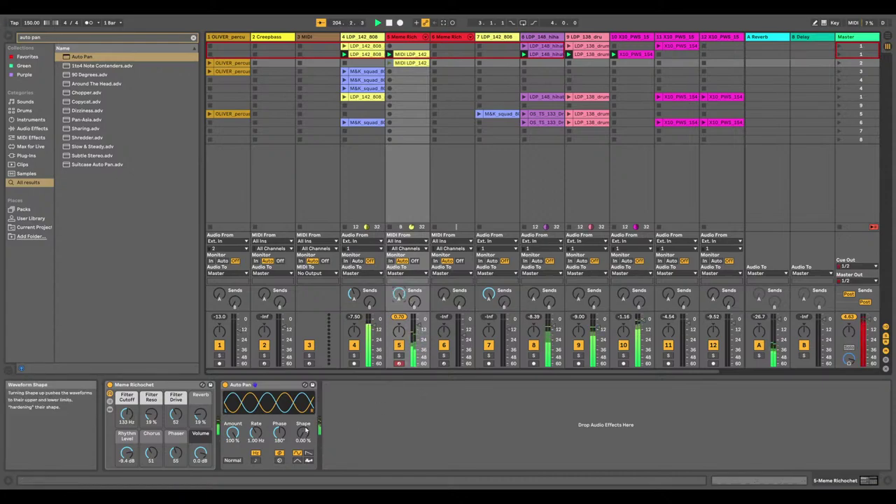
{"action": "left_click_drag", "start_coordinate": [302, 432], "coordinate": [303, 417]}
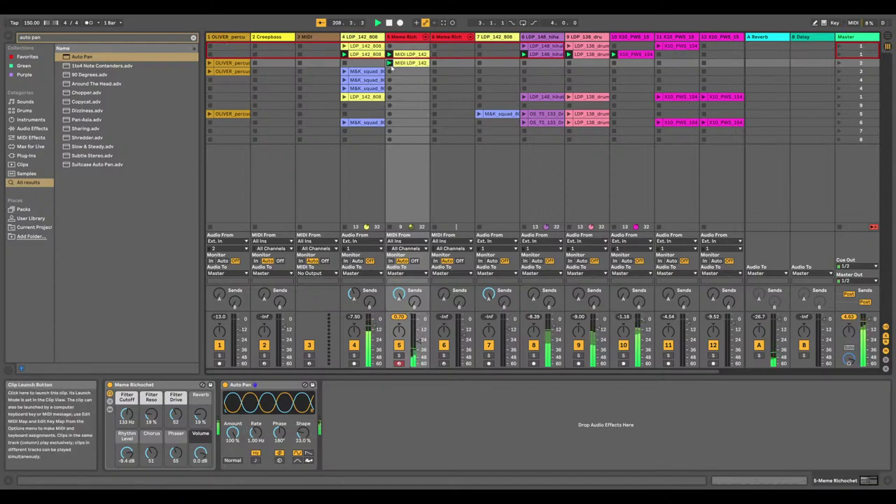
Duplicate track 5 together with its Auto Pan effect and delete the older, empty Meme Richochet duplicate
{"action": "mouse_move", "coordinate": [408, 71]}
{"action": "left_mouse_down"}
{"action": "mouse_move", "coordinate": [450, 55]}
{"action": "mouse_move", "coordinate": [410, 55]}
{"action": "left_mouse_up"}
{"action": "left_click", "coordinate": [410, 47]}
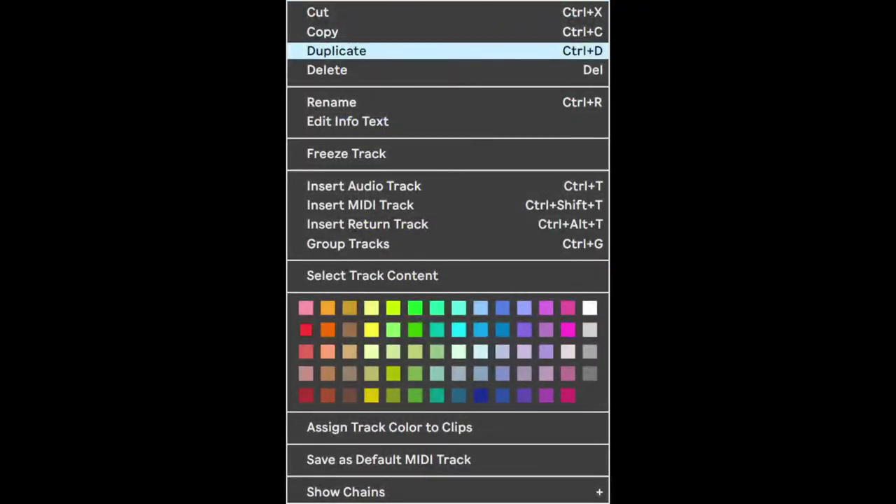
{"action": "left_click", "coordinate": [322, 51]}
{"action": "right_click", "coordinate": [507, 38]}
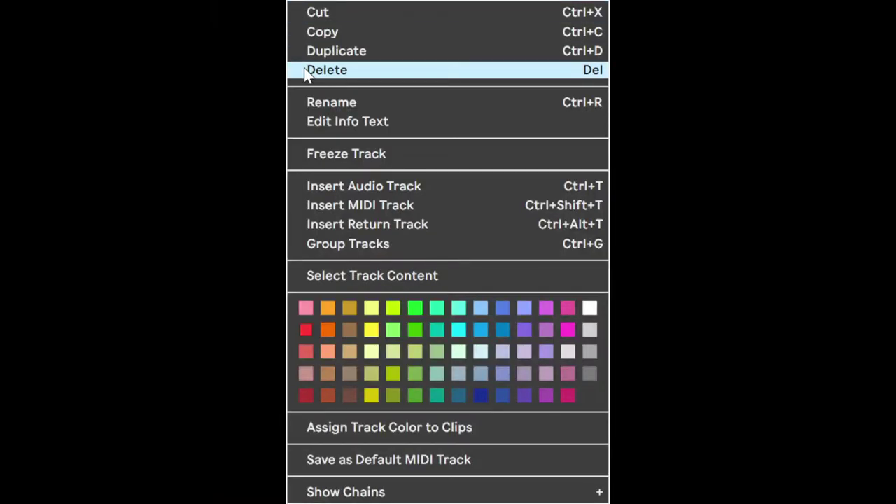
{"action": "left_click", "coordinate": [516, 59]}
Delete the scene 2 clips from both Meme Richochet tracks and play the scene 1 clips on both
{"action": "left_click", "coordinate": [434, 54]}
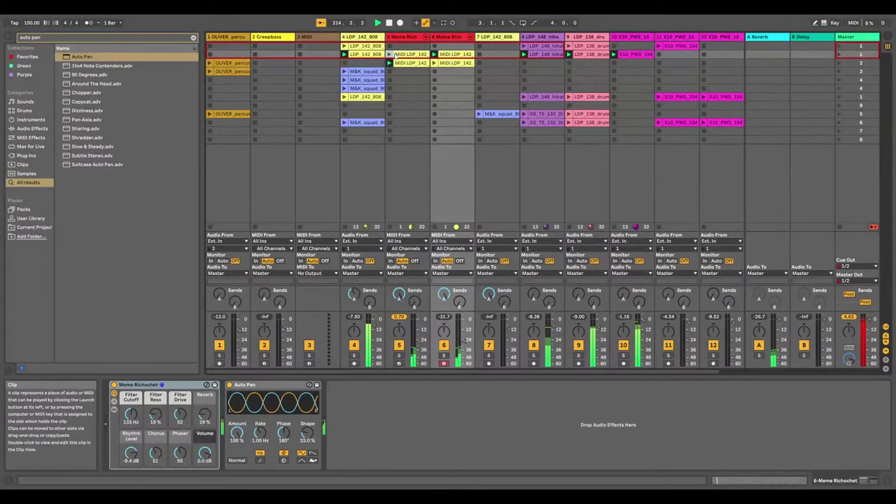
{"action": "right_click", "coordinate": [410, 54]}
{"action": "left_click", "coordinate": [326, 103]}
{"action": "right_click", "coordinate": [412, 64]}
{"action": "left_click", "coordinate": [319, 99]}
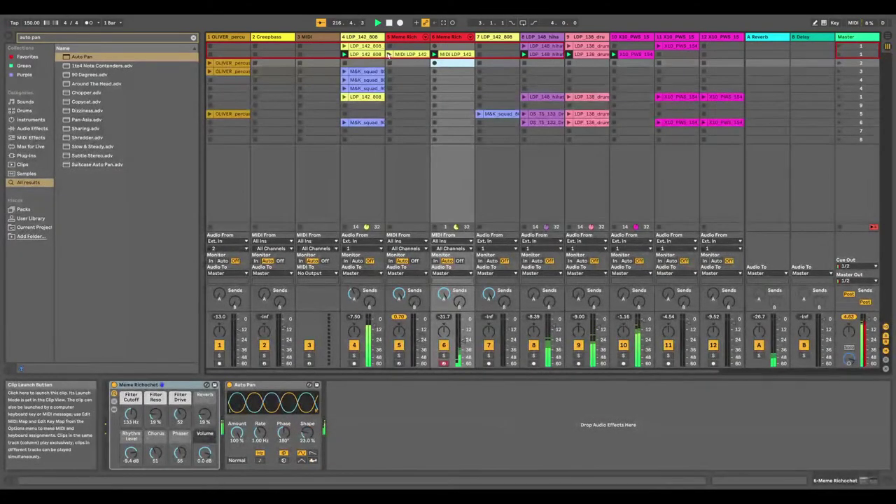
{"action": "left_click", "coordinate": [390, 55]}
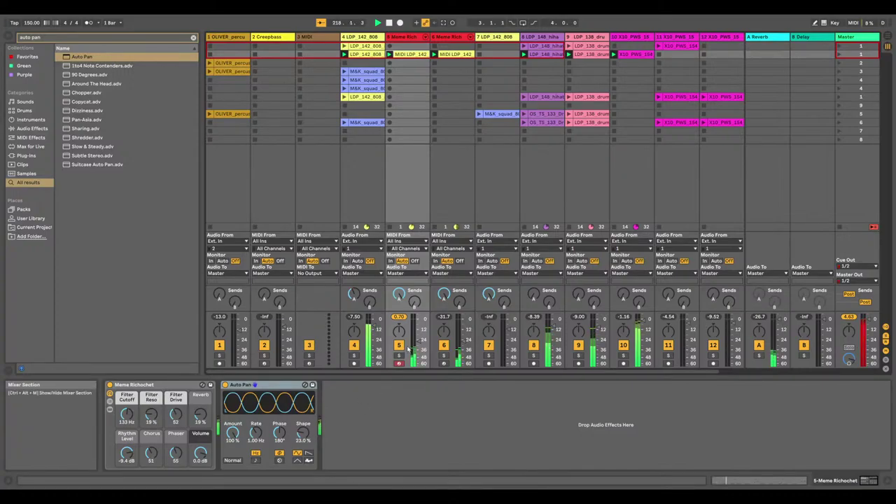
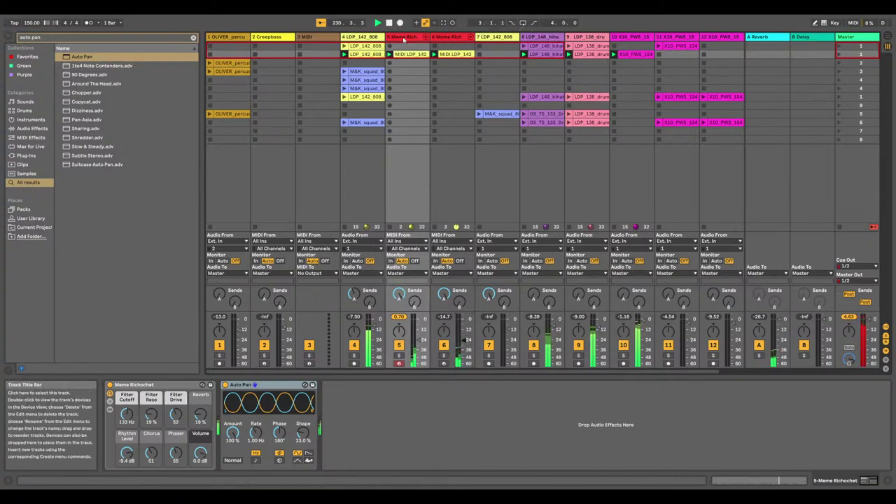
Launch scene 3 and restart playback of the set
{"action": "left_click", "coordinate": [831, 72]}
{"action": "left_click", "coordinate": [838, 72]}
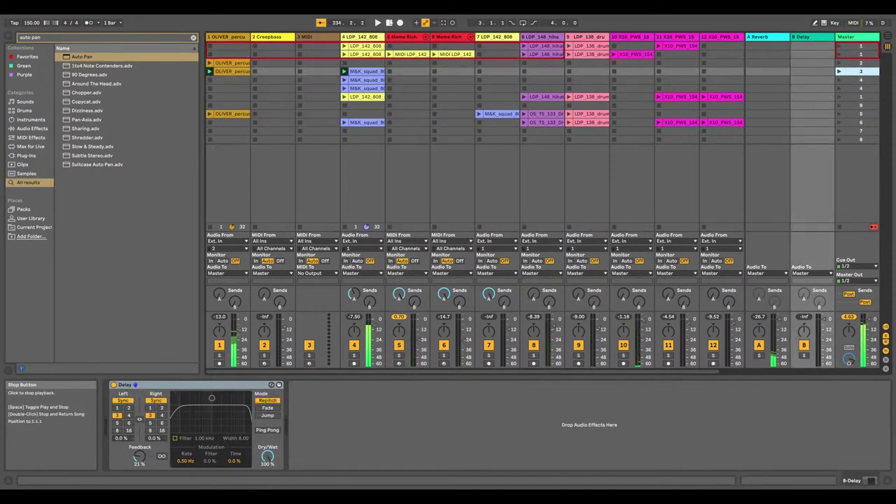
{"action": "left_click", "coordinate": [379, 23]}
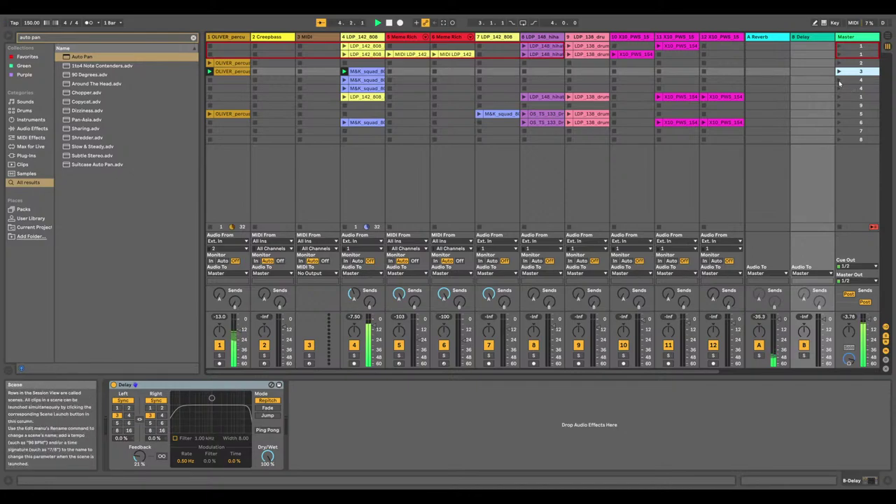
Try the Beats warp mode on the scene 3 OLIVER percussion clip, settling on Complex Pro with Envelope 256
{"action": "double_click", "coordinate": [231, 71]}
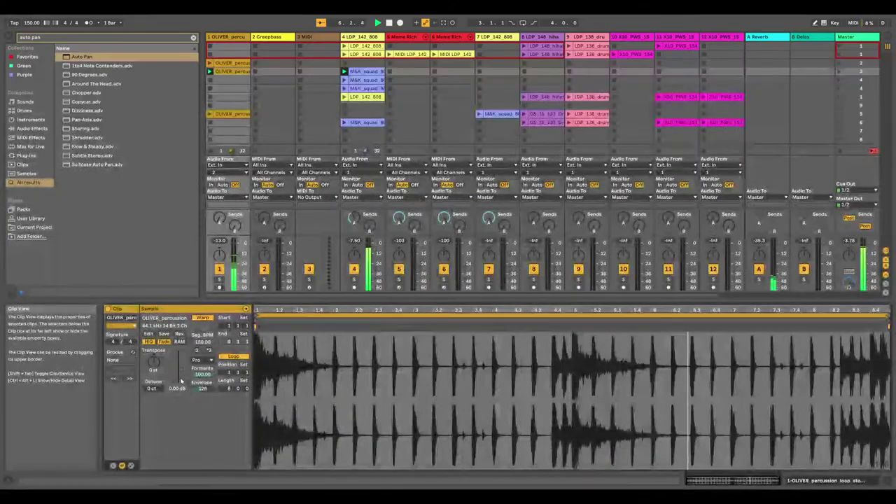
{"action": "left_click_drag", "start_coordinate": [202, 387], "coordinate": [202, 371]}
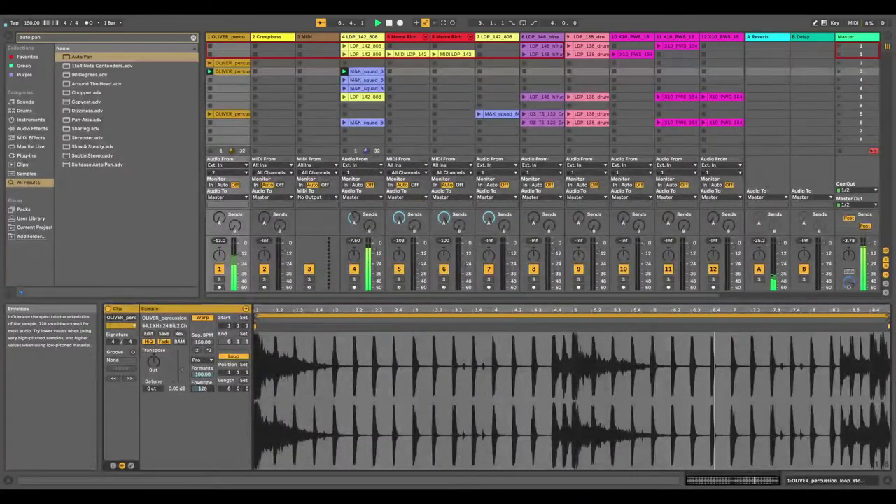
{"action": "left_click", "coordinate": [202, 360]}
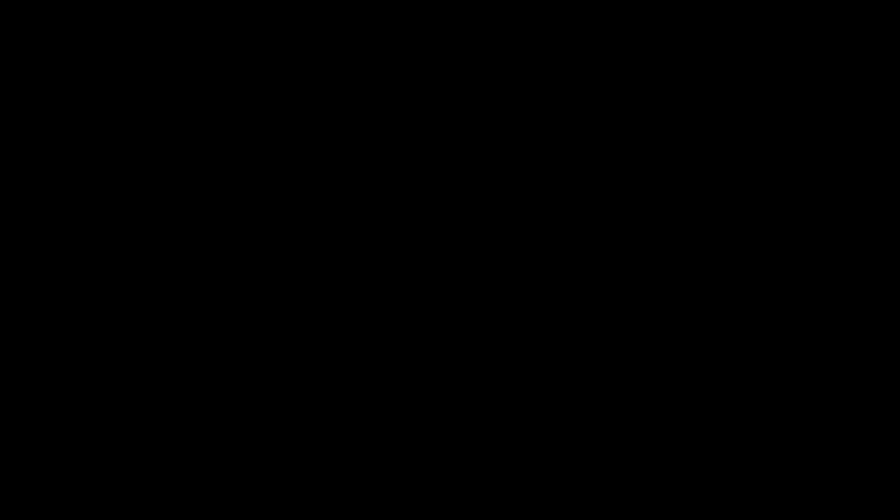
{"action": "left_click", "coordinate": [203, 368]}
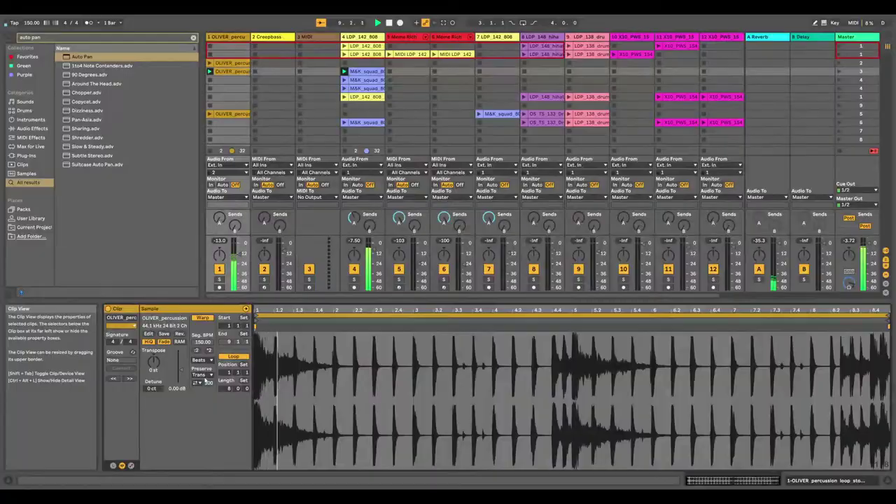
{"action": "left_click", "coordinate": [197, 383]}
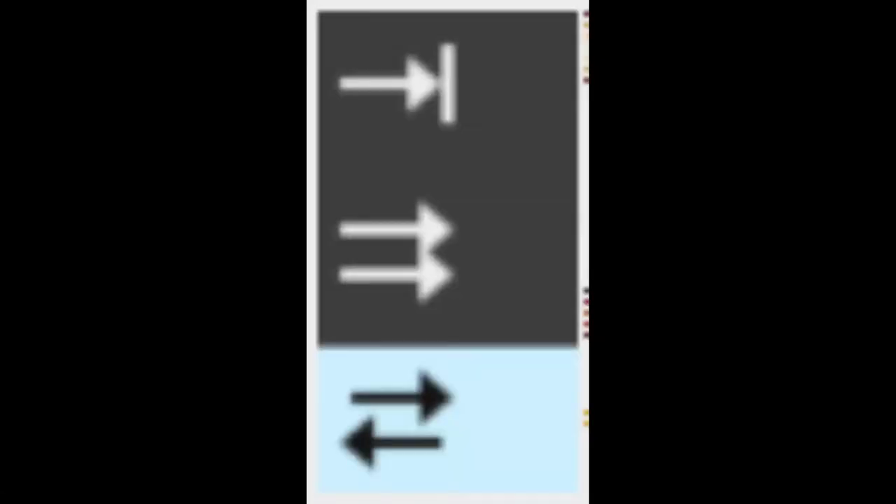
{"action": "left_click", "coordinate": [198, 369]}
{"action": "left_click", "coordinate": [203, 360]}
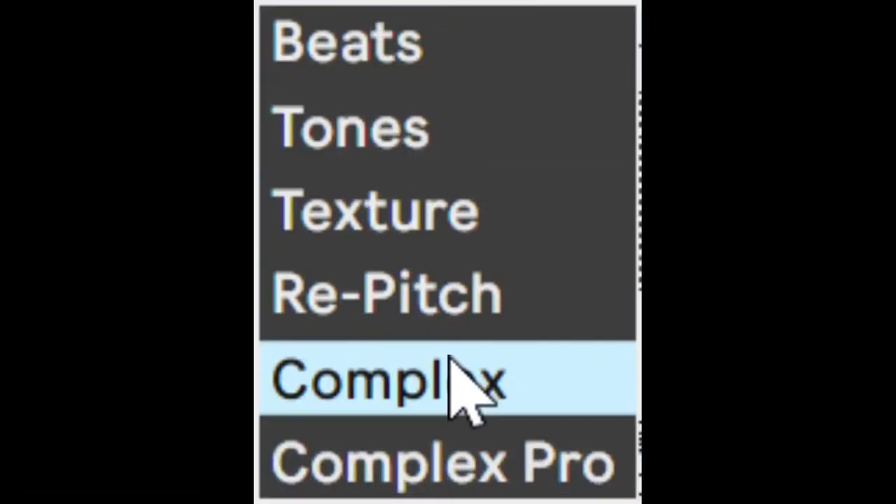
{"action": "left_click", "coordinate": [207, 385]}
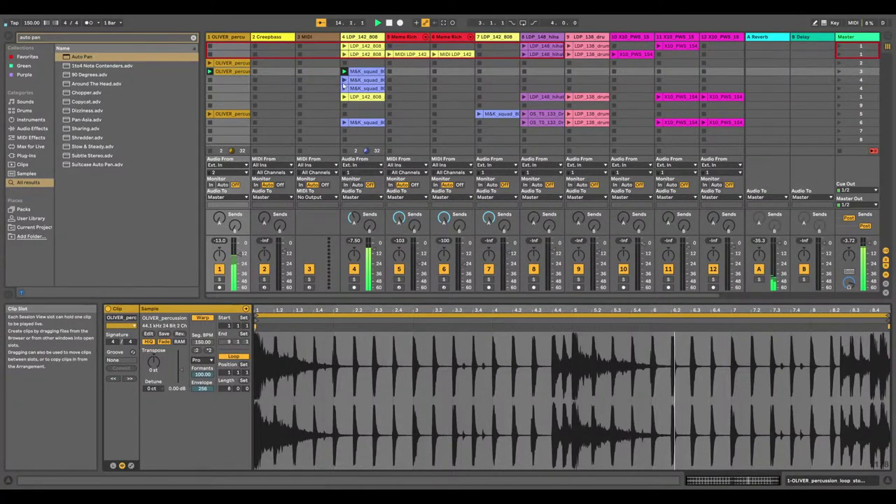
Launch the first scene 4 with track 5's MIDI clip and copy that clip into track 5's slot in this scene
{"action": "left_click", "coordinate": [841, 81]}
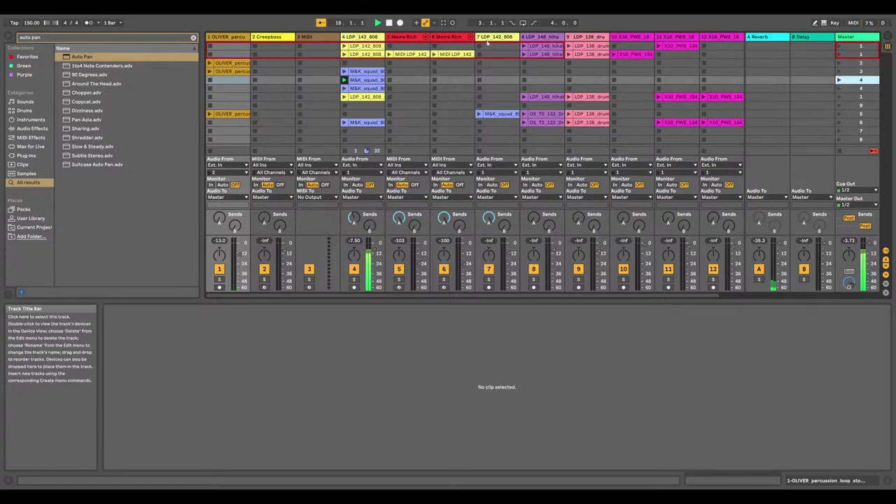
{"action": "left_click", "coordinate": [390, 56]}
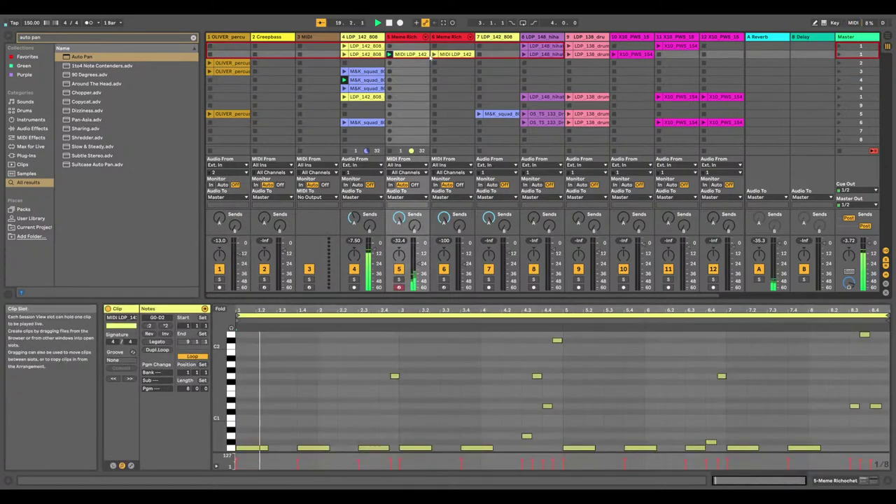
{"action": "right_click", "coordinate": [420, 56]}
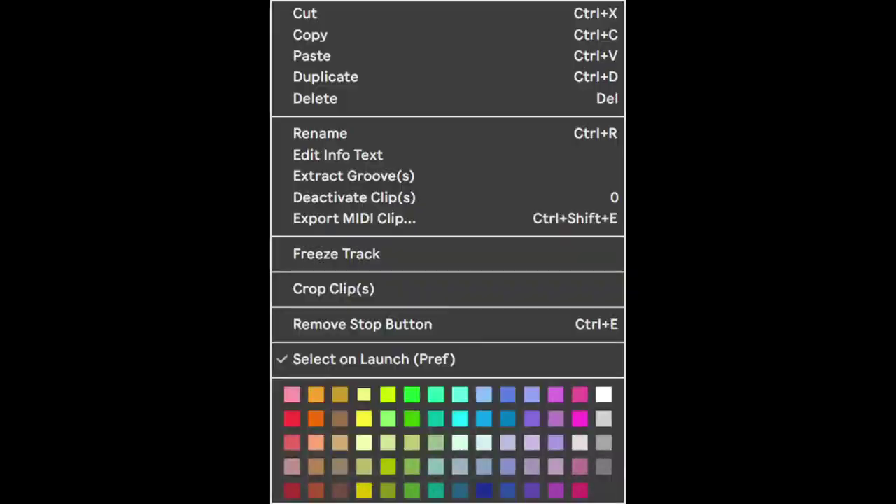
{"action": "left_click", "coordinate": [309, 34]}
{"action": "left_click", "coordinate": [402, 89]}
{"action": "right_click", "coordinate": [402, 89]}
{"action": "left_click", "coordinate": [410, 96]}
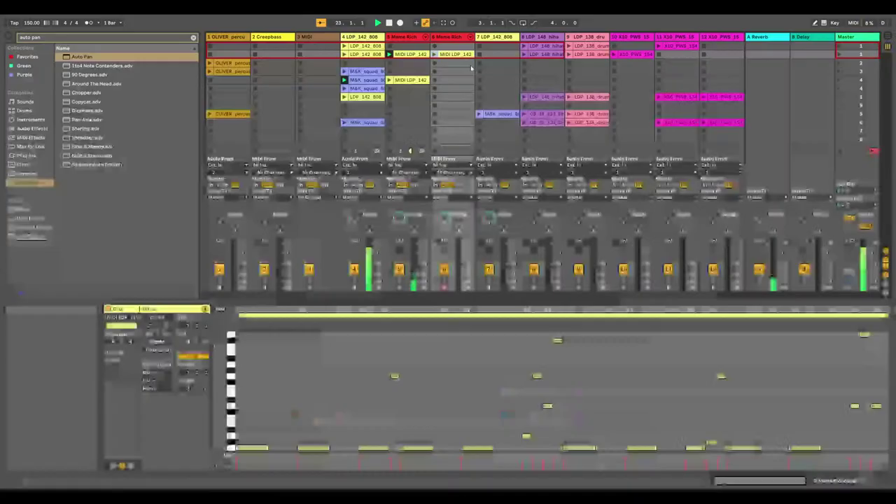
Paste the copied MIDI clip into track 6's slot in the first scene 4
{"action": "left_click", "coordinate": [460, 87]}
{"action": "right_click", "coordinate": [460, 86]}
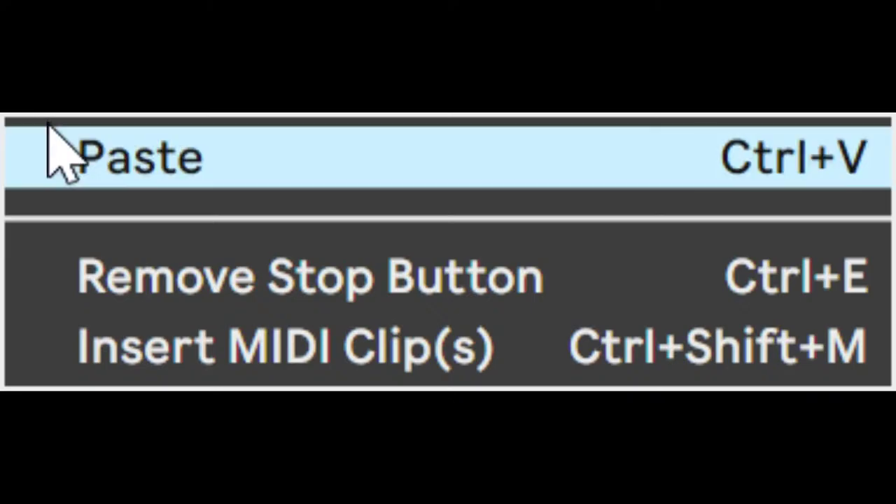
{"action": "left_click", "coordinate": [468, 92]}
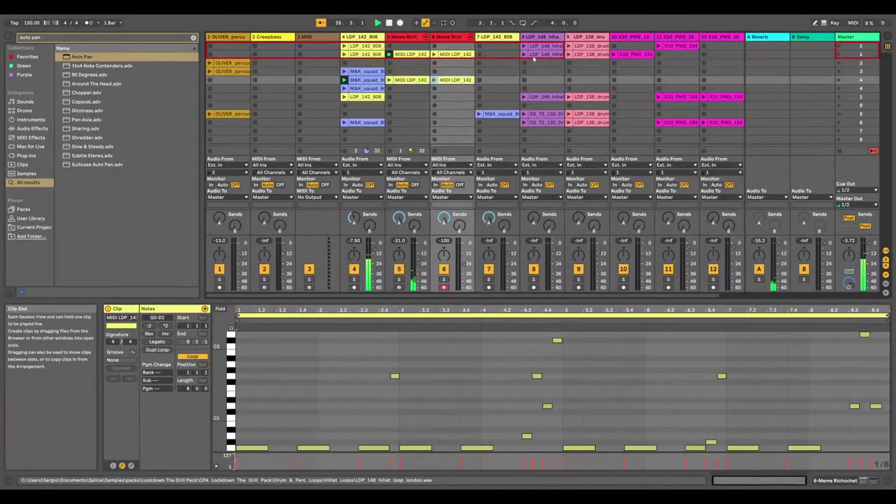
Launch track 8's hi-hat clip in the upper second scene and copy it into track 8's slot in the first scene 4
{"action": "left_click", "coordinate": [535, 55]}
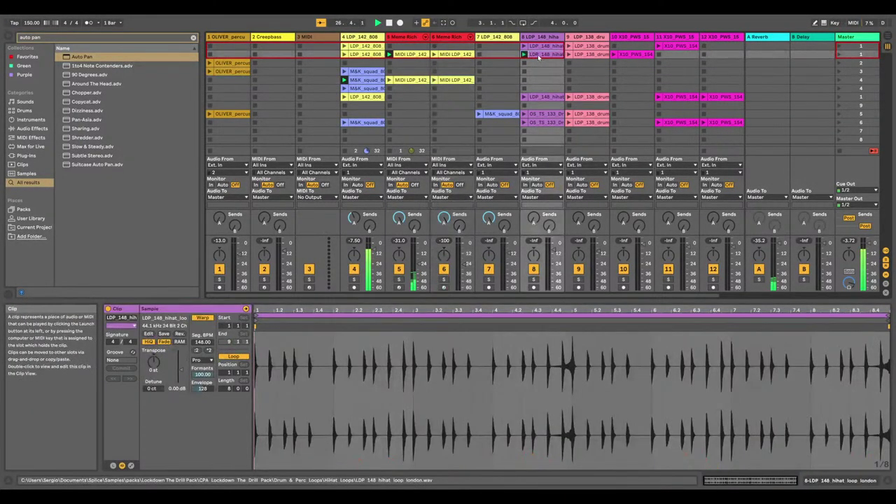
{"action": "right_click", "coordinate": [540, 57]}
{"action": "left_click", "coordinate": [548, 68]}
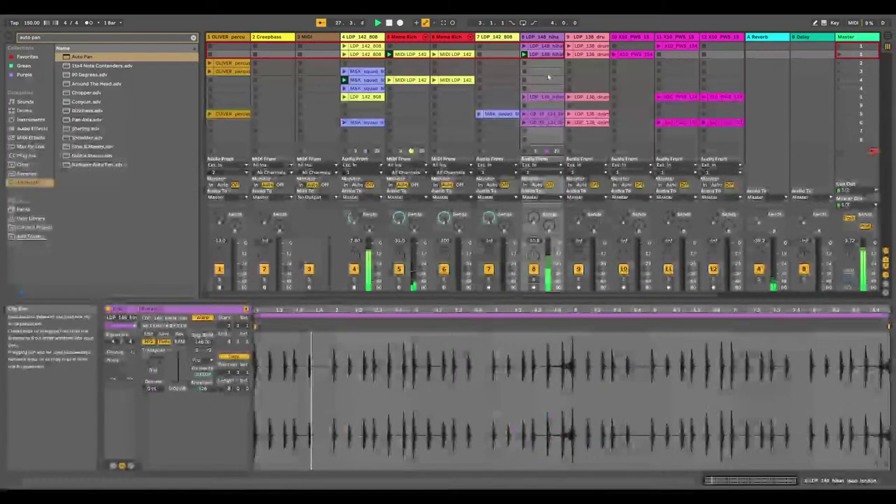
{"action": "right_click", "coordinate": [548, 78]}
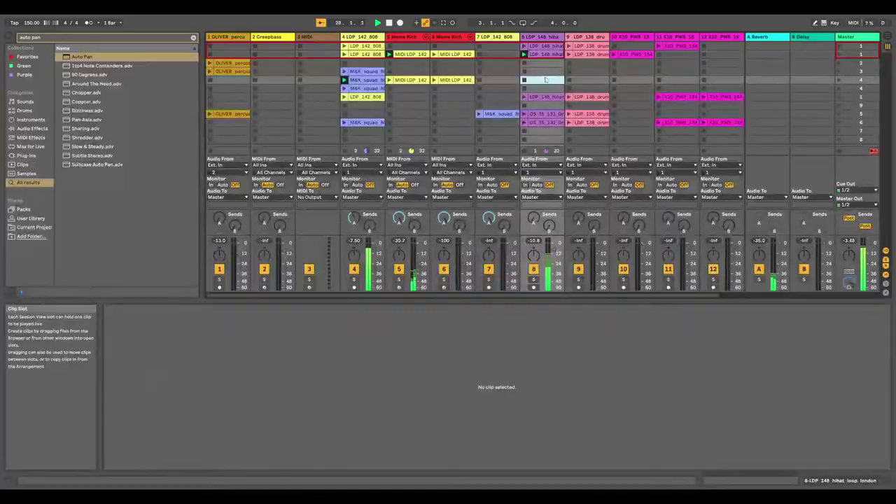
{"action": "left_click", "coordinate": [557, 85]}
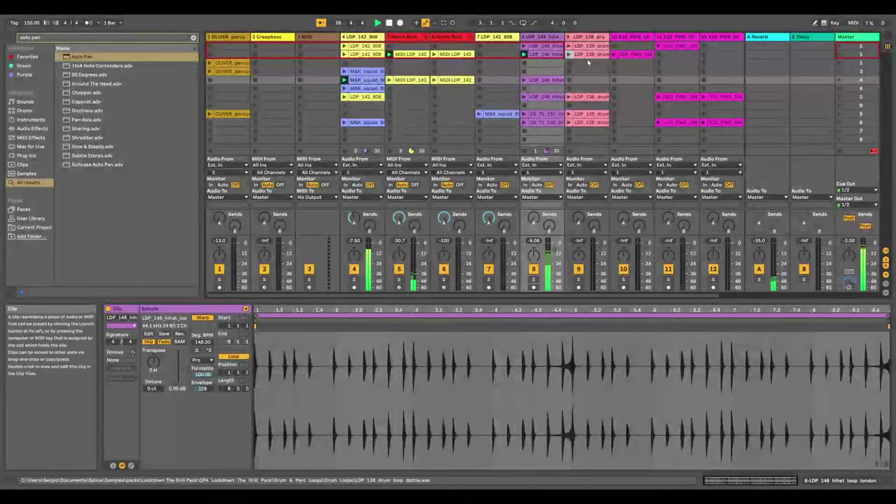
Launch track 9's LDP_138 drum loop in the upper second scene and copy it into track 9's slot in the second scene 4
{"action": "left_click", "coordinate": [586, 54]}
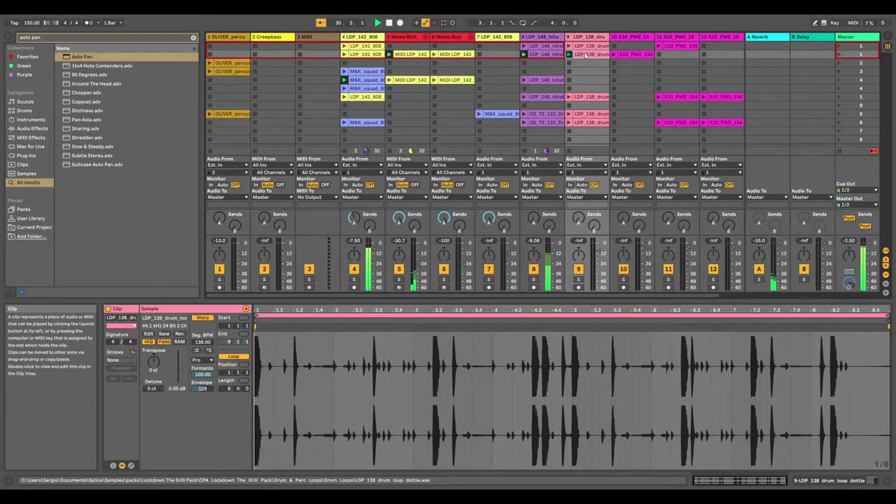
{"action": "right_click", "coordinate": [570, 54]}
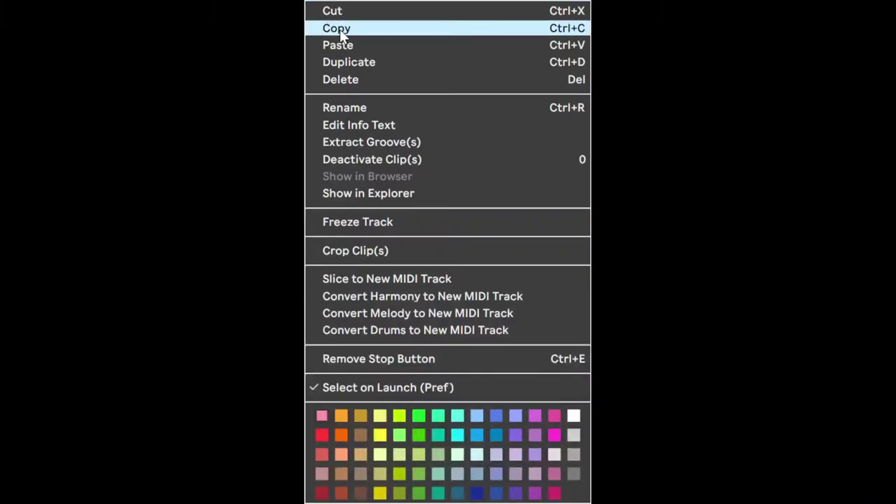
{"action": "left_click", "coordinate": [339, 28]}
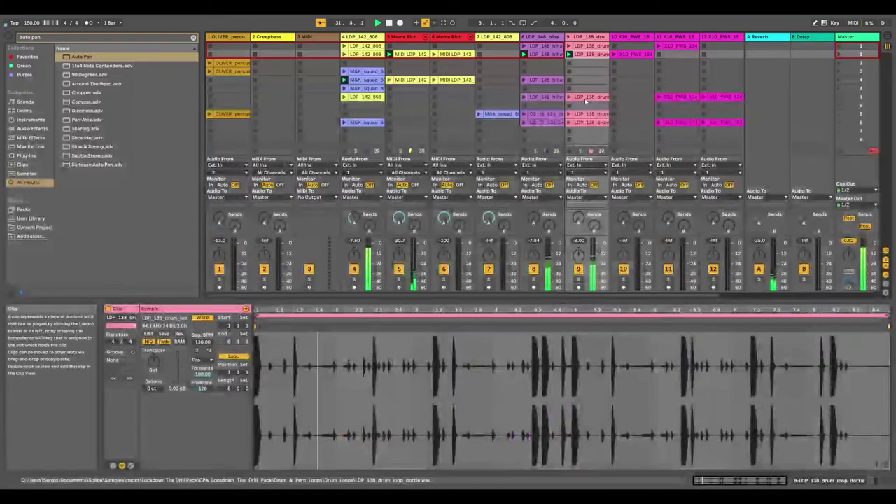
{"action": "right_click", "coordinate": [573, 88]}
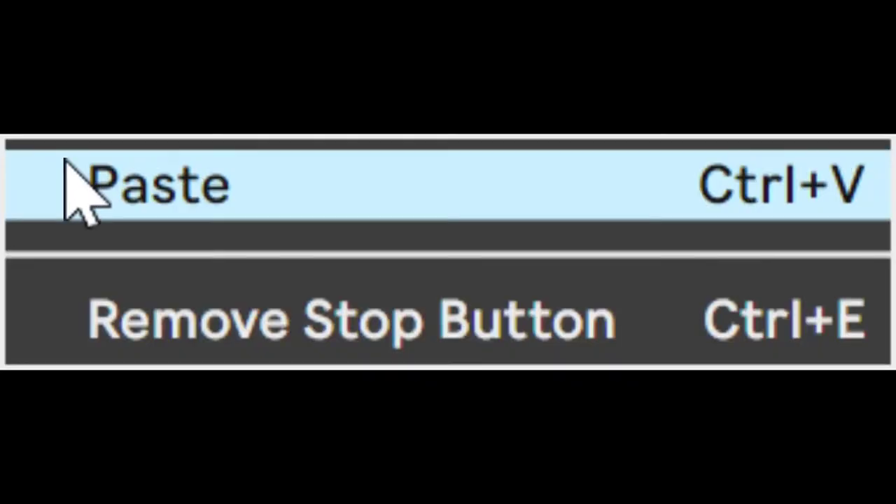
{"action": "left_click", "coordinate": [66, 178]}
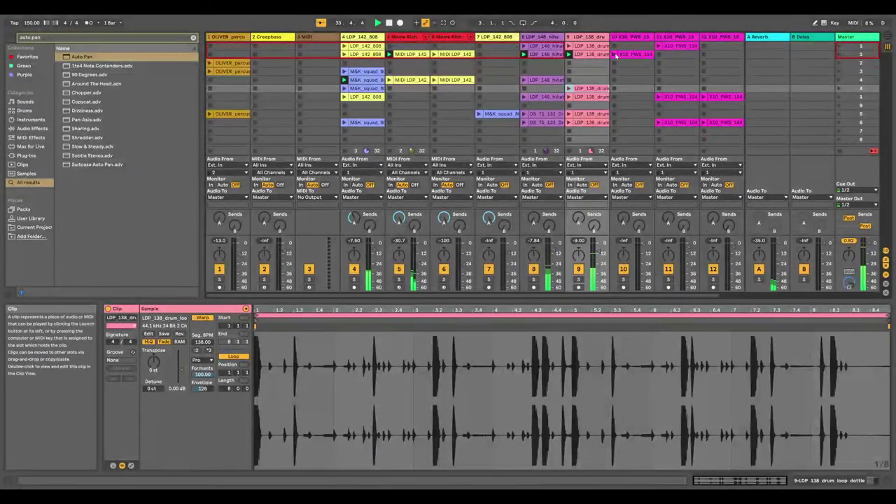
Audition track 10's X10_PWS clip, then compare the second and first scene 4 by launching them alternately
{"action": "left_click", "coordinate": [615, 54]}
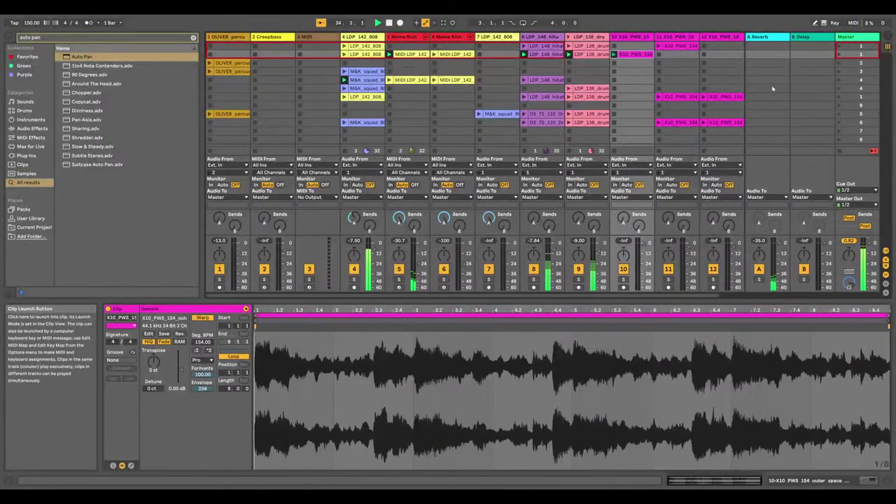
{"action": "left_click", "coordinate": [838, 89]}
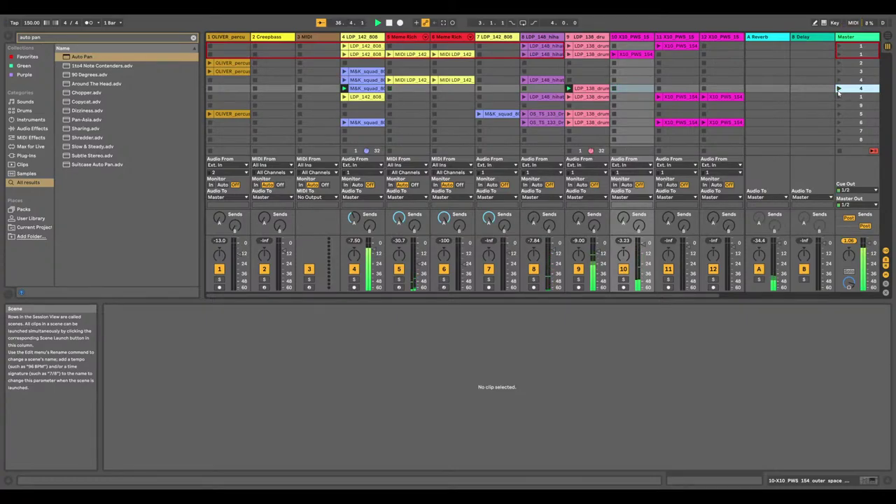
{"action": "left_click", "coordinate": [838, 82]}
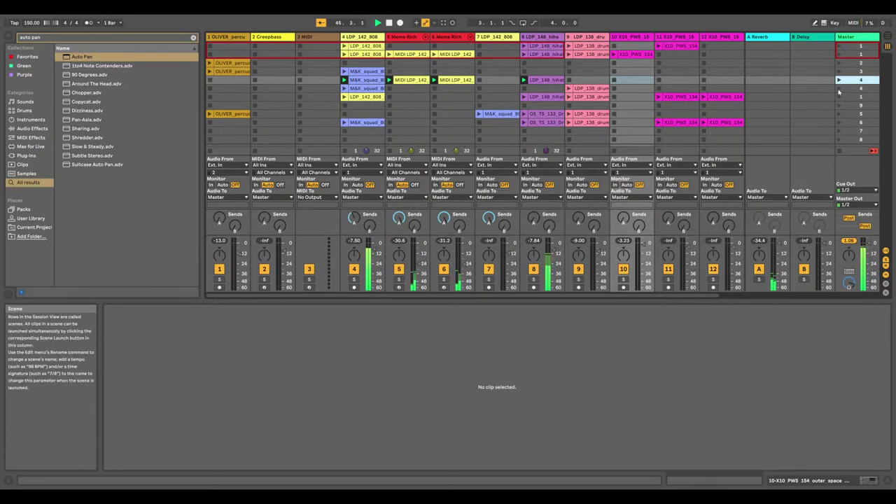
{"action": "left_click", "coordinate": [839, 89]}
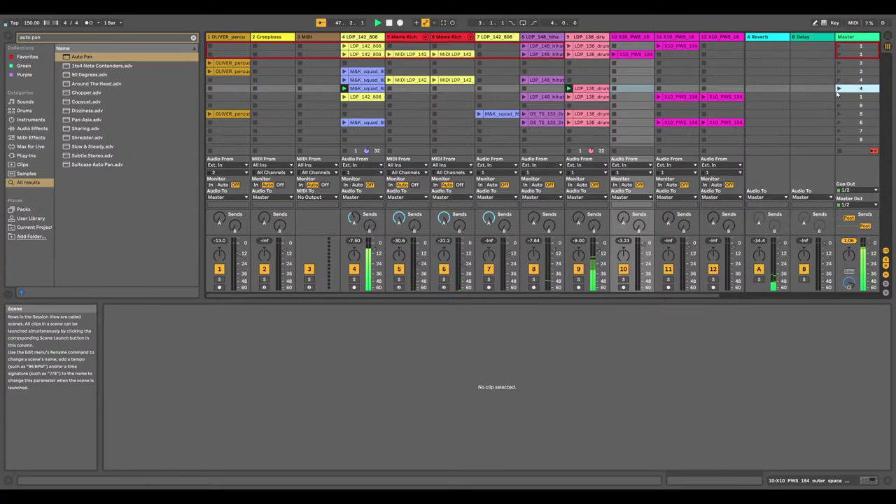
Copy track 8's LDP_148 hi-hat clip from the lower scene 1 into the second scene 4 and launch it there
{"action": "left_click", "coordinate": [542, 97]}
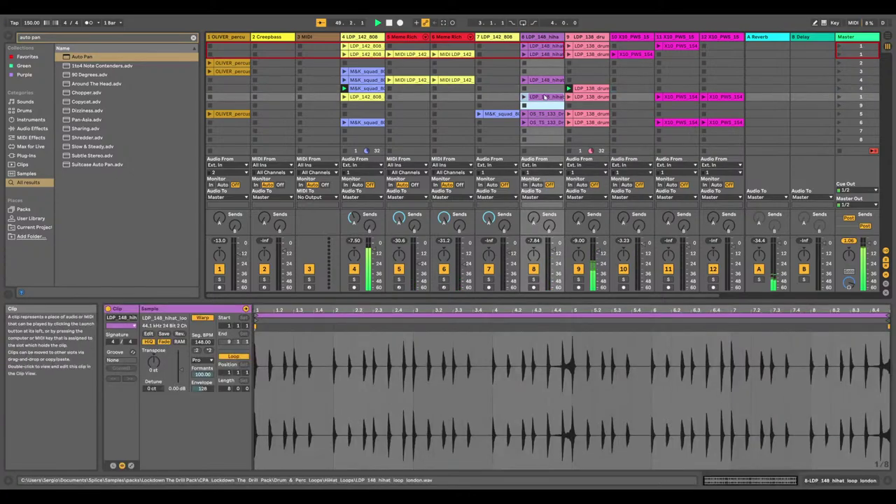
{"action": "right_click", "coordinate": [543, 97]}
{"action": "left_click", "coordinate": [329, 28]}
{"action": "left_click", "coordinate": [540, 90]}
{"action": "right_click", "coordinate": [539, 90]}
{"action": "left_click", "coordinate": [115, 188]}
{"action": "right_click", "coordinate": [540, 89]}
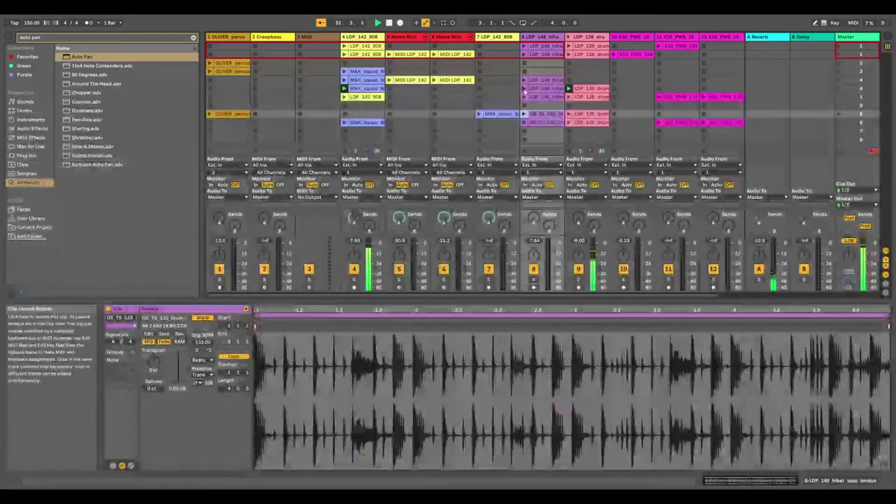
{"action": "left_click", "coordinate": [524, 89]}
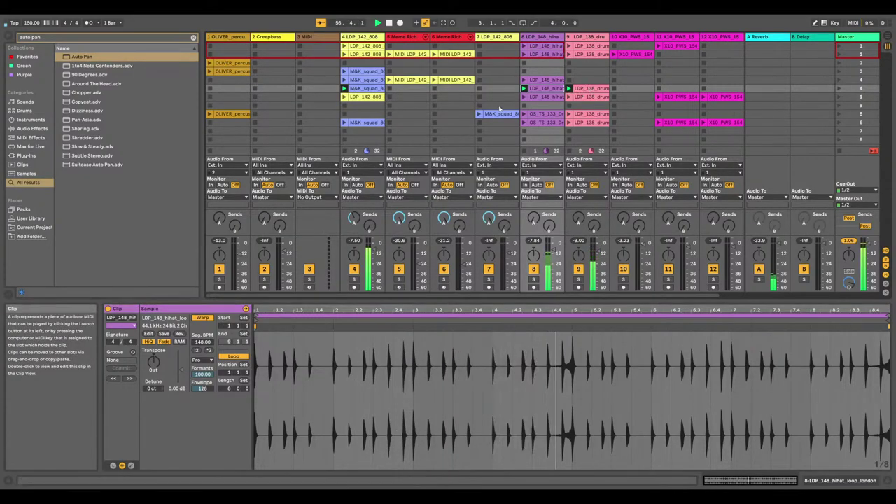
Launch the lower scene 1, move its LDP_142_808 clip to scene 9, and put a copy of the M&K_squad 808 clip in its place
{"action": "left_click", "coordinate": [840, 99]}
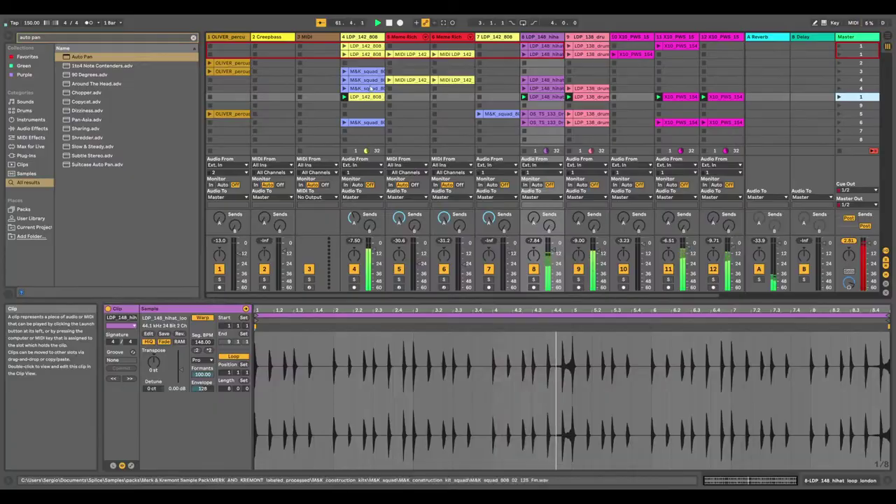
{"action": "right_click", "coordinate": [372, 96]}
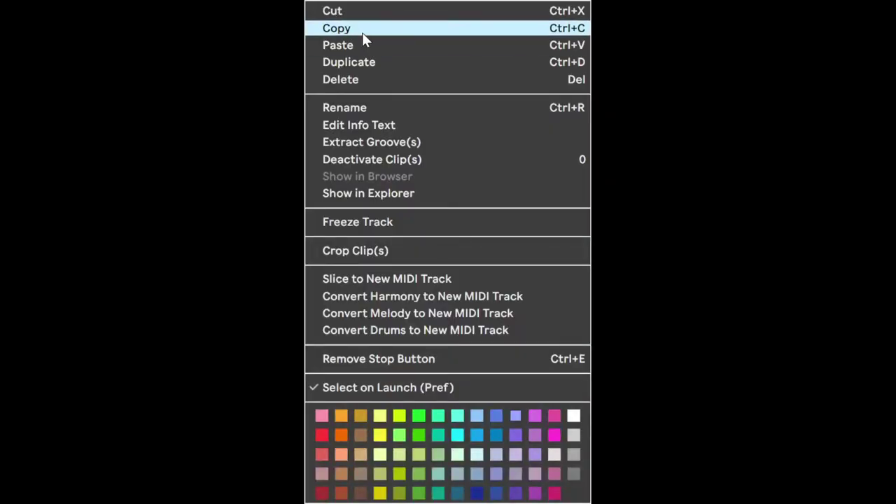
{"action": "left_click", "coordinate": [362, 32]}
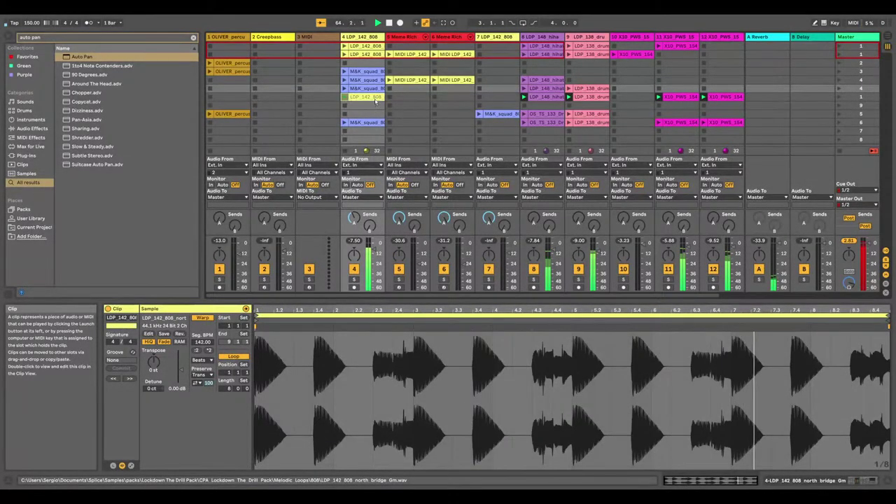
{"action": "right_click", "coordinate": [376, 104]}
{"action": "left_click", "coordinate": [160, 185]}
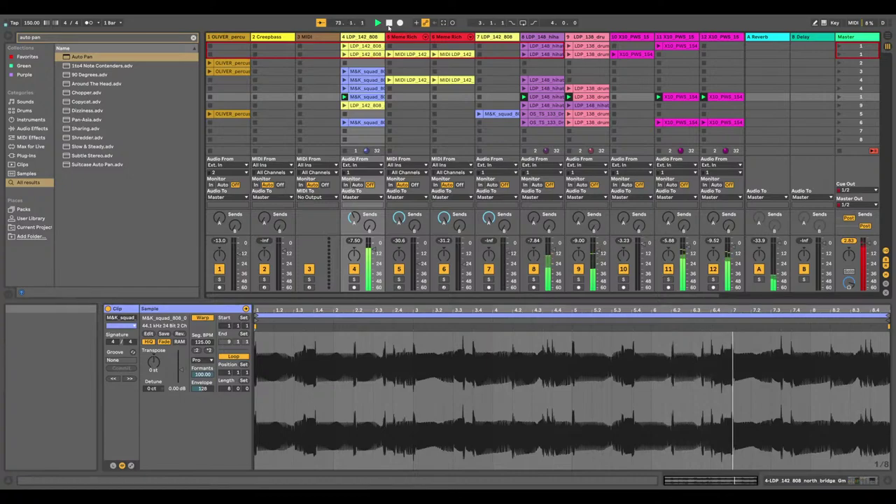
Audition the arrangement by launching the lower scene 1, the second scene 4, scene 3 and the first scene 4
{"action": "left_click", "coordinate": [840, 97]}
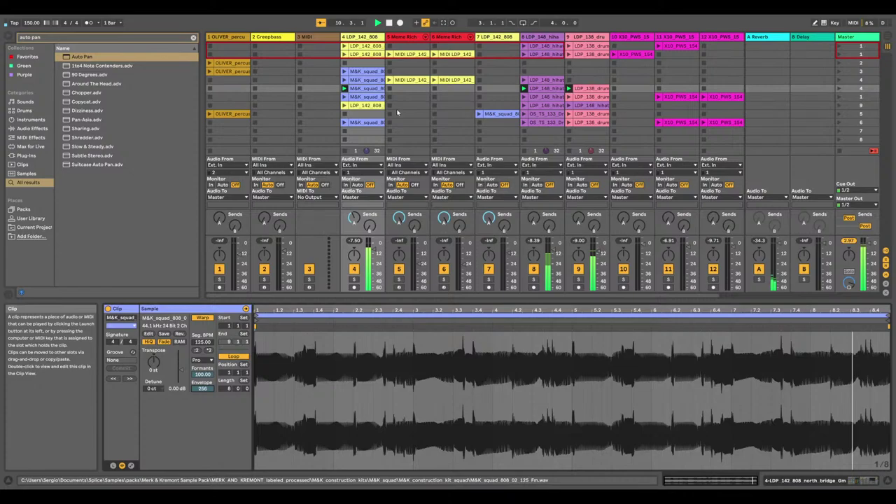
{"action": "left_click", "coordinate": [860, 89]}
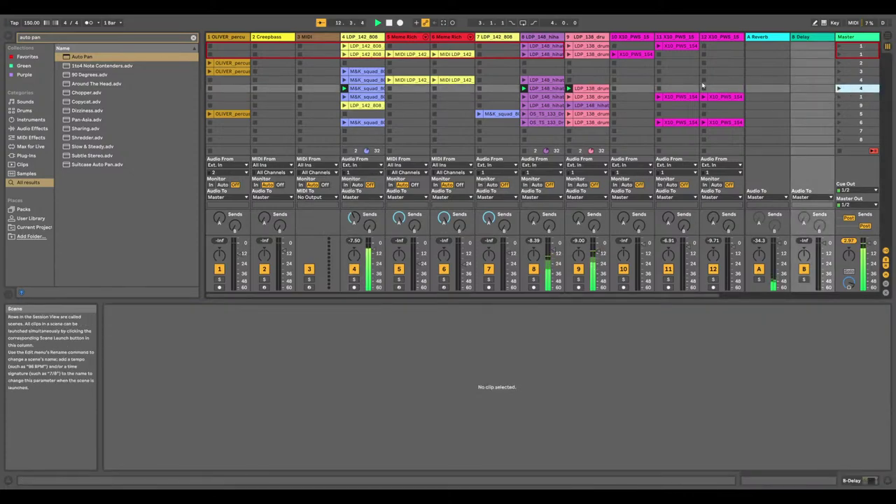
{"action": "left_click", "coordinate": [366, 89]}
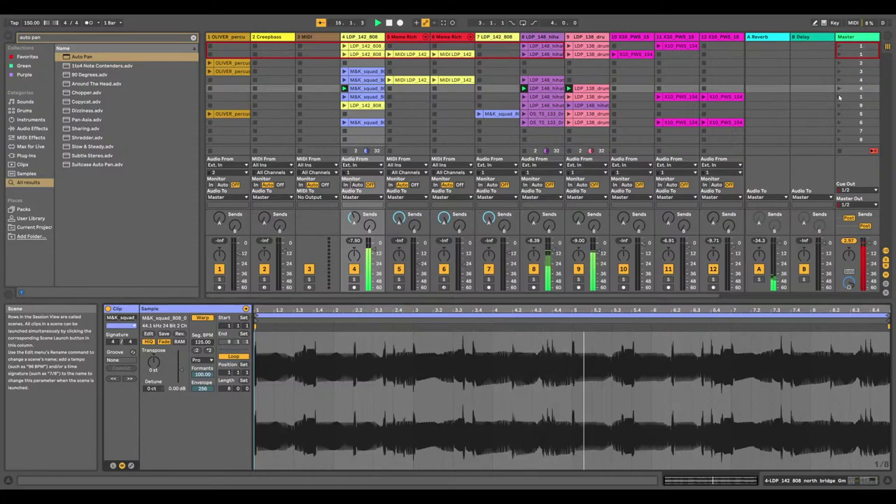
{"action": "left_click", "coordinate": [840, 71]}
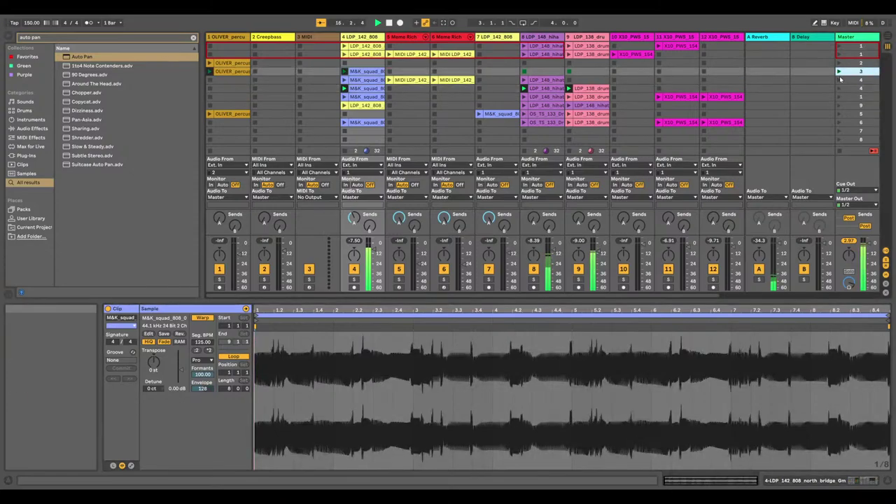
{"action": "left_click", "coordinate": [840, 79]}
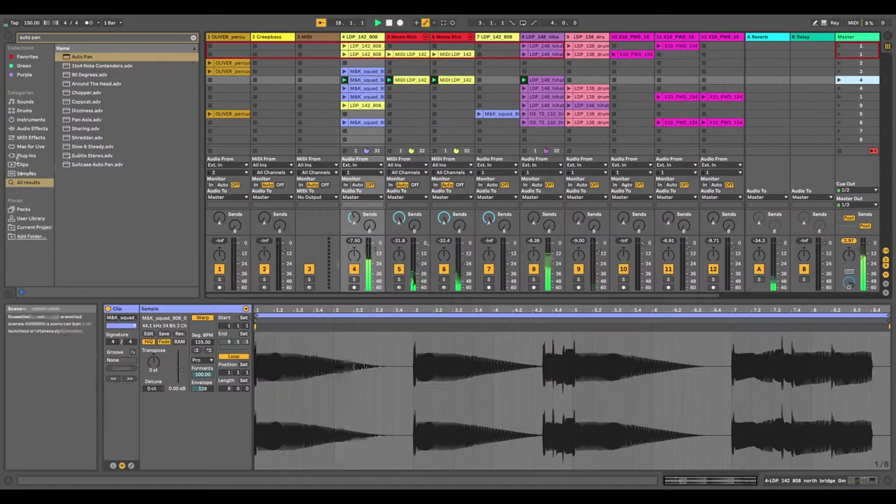
Show the Sounds category with the browser search cleared, and launch the second scene 4
{"action": "left_click", "coordinate": [28, 102]}
{"action": "left_click", "coordinate": [193, 38]}
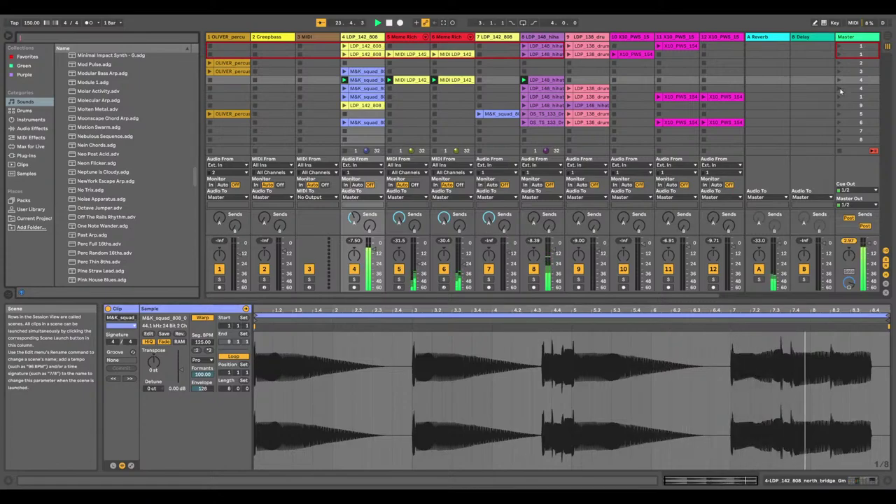
{"action": "left_click", "coordinate": [841, 88]}
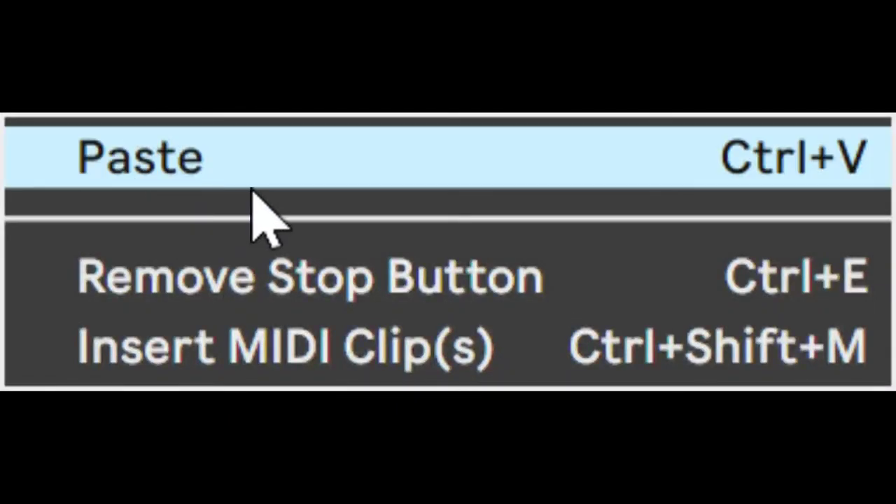
Paste the MIDI clip into tracks 5 and 6 in the second scene 4 and reverse the notes of both clips
{"action": "left_click", "coordinate": [226, 194]}
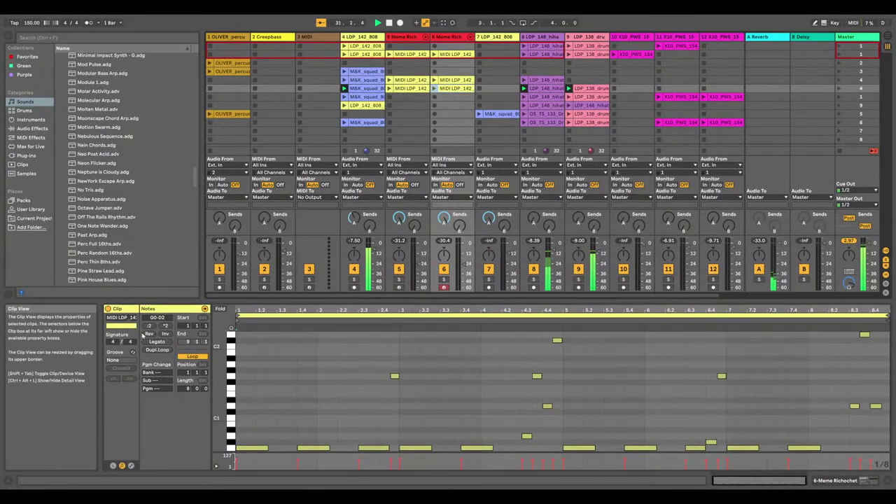
{"action": "left_click", "coordinate": [149, 334]}
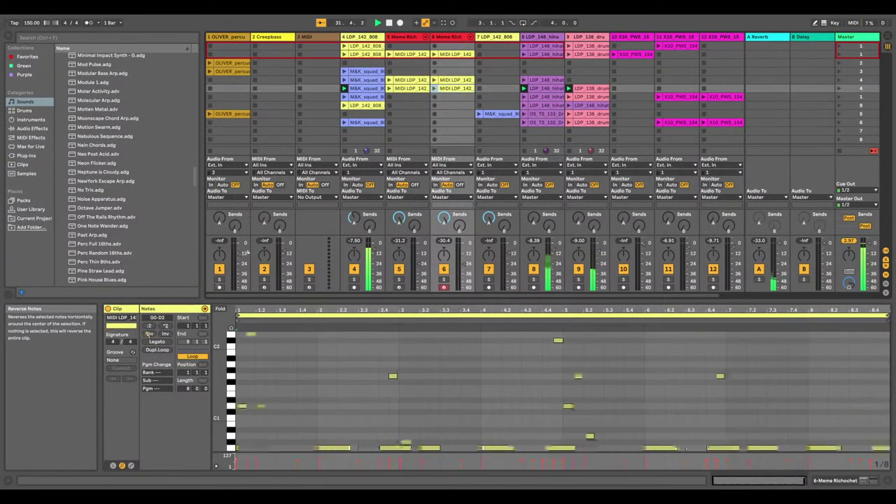
{"action": "left_click", "coordinate": [417, 88]}
{"action": "left_click", "coordinate": [149, 334]}
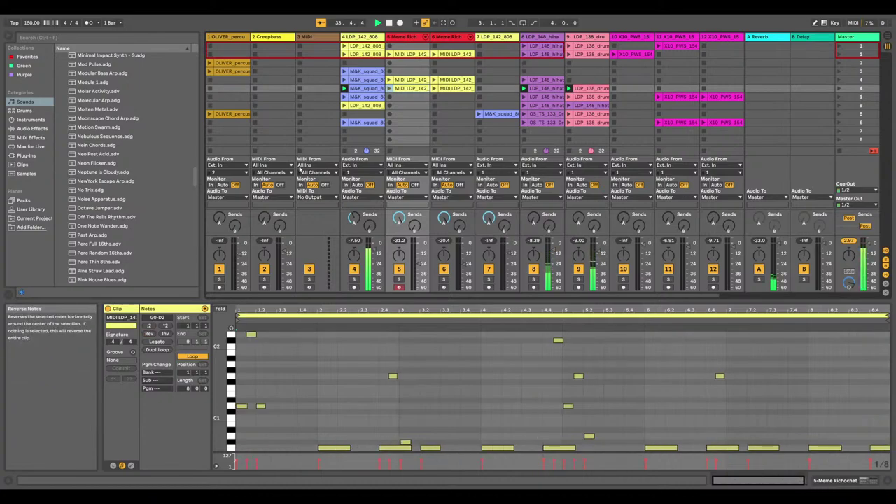
Copy track 5's reversed MIDI clip from the second scene 4 into tracks 5 and 6 in the lower scene 1
{"action": "left_click", "coordinate": [413, 96]}
{"action": "right_click", "coordinate": [419, 89]}
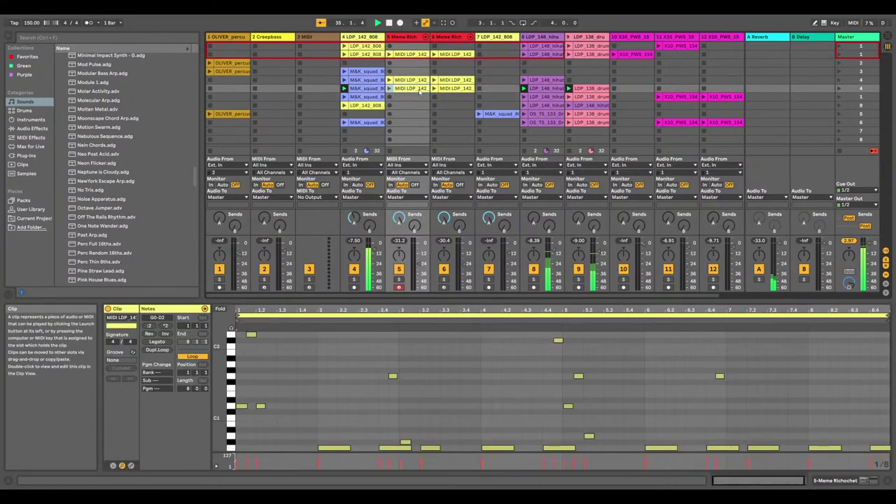
{"action": "left_click", "coordinate": [306, 35]}
{"action": "right_click", "coordinate": [453, 97]}
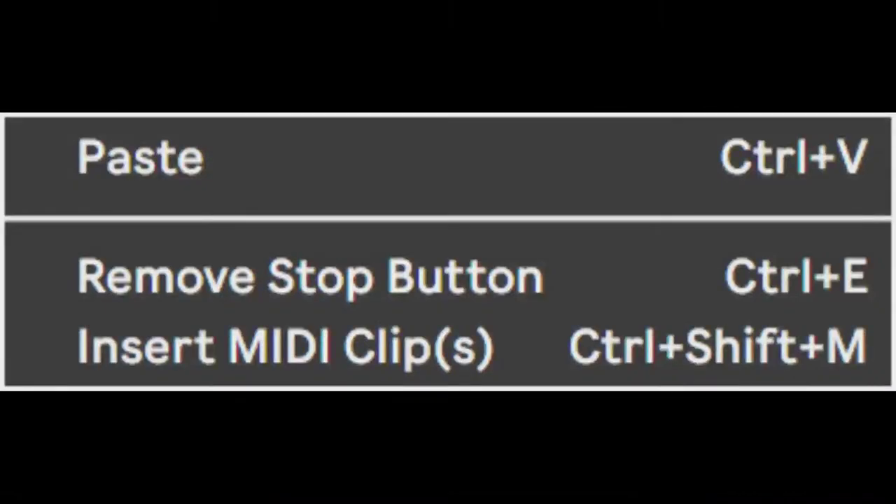
{"action": "left_click", "coordinate": [471, 125]}
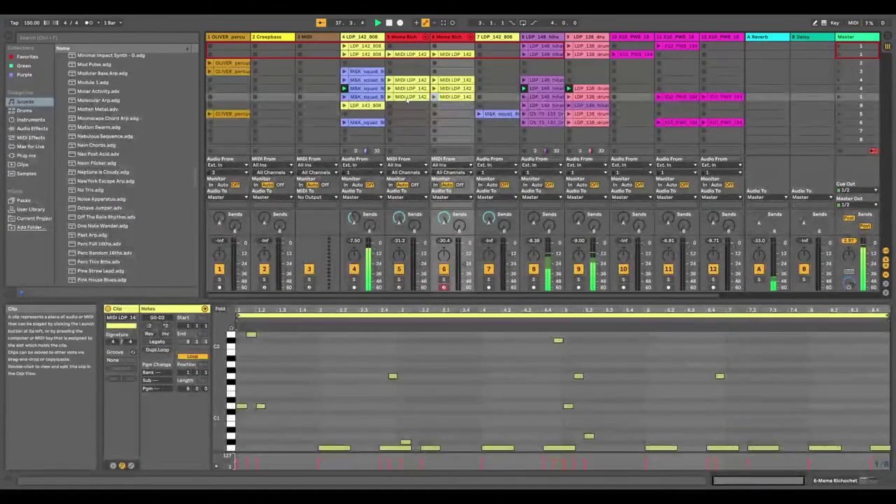
Invert the notes of track 5's MIDI clip in the lower scene 1, and try the inversion on track 6's clip
{"action": "left_click", "coordinate": [451, 98]}
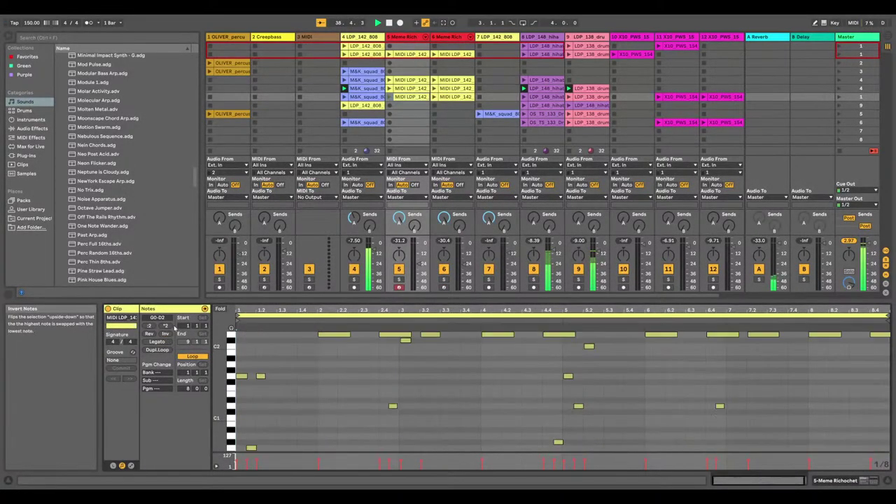
{"action": "left_click", "coordinate": [449, 100]}
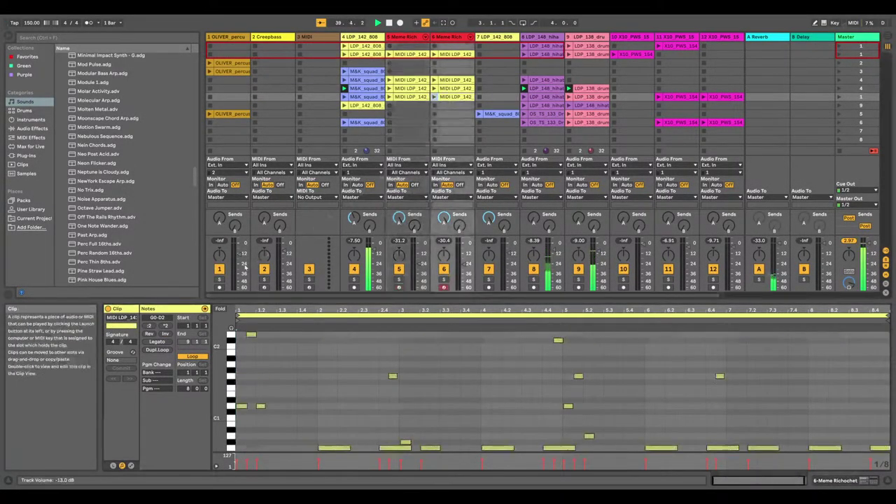
{"action": "left_click", "coordinate": [166, 334]}
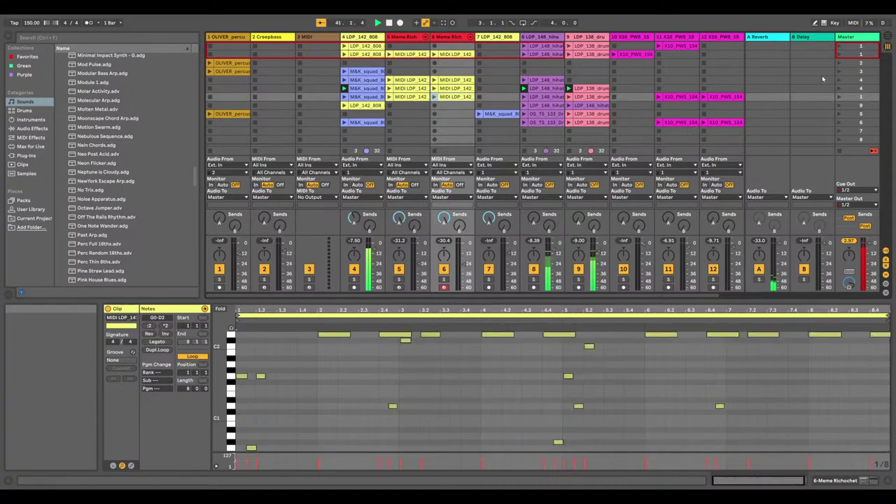
{"action": "left_click", "coordinate": [166, 334]}
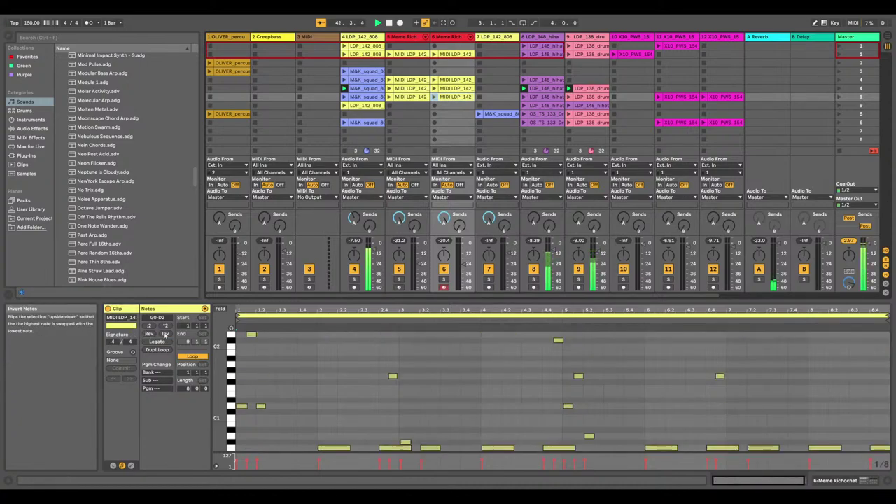
Launch the lower scene 1, solo track 6 and set its Auto Pan to 100% amount, 2.69 Hz rate, 274° phase and 32.5% shape
{"action": "double_click", "coordinate": [450, 37]}
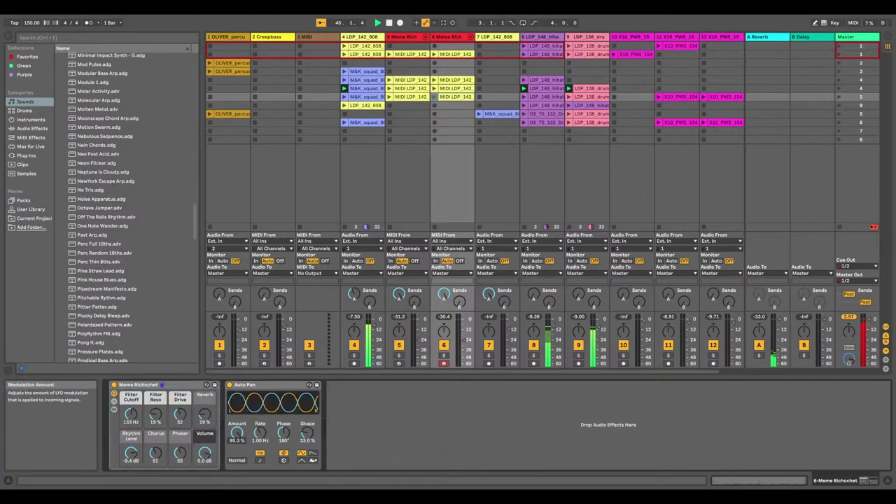
{"action": "left_click_drag", "start_coordinate": [259, 433], "coordinate": [259, 406]}
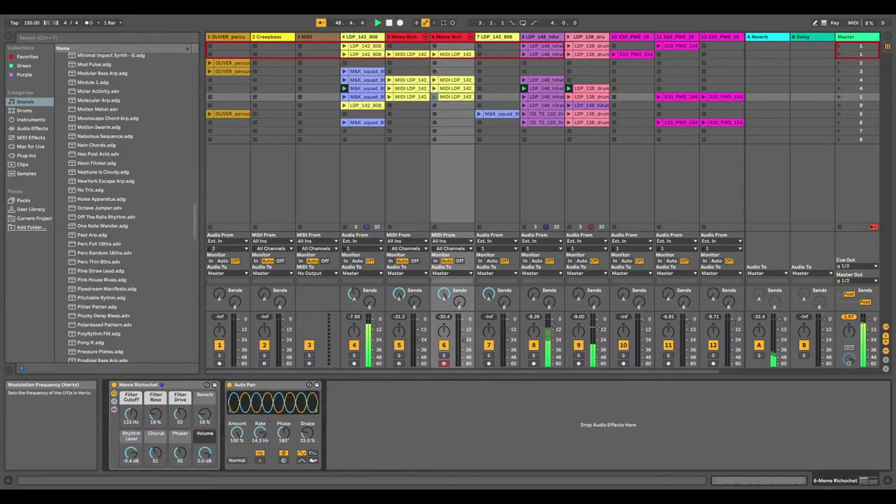
{"action": "left_click", "coordinate": [840, 97]}
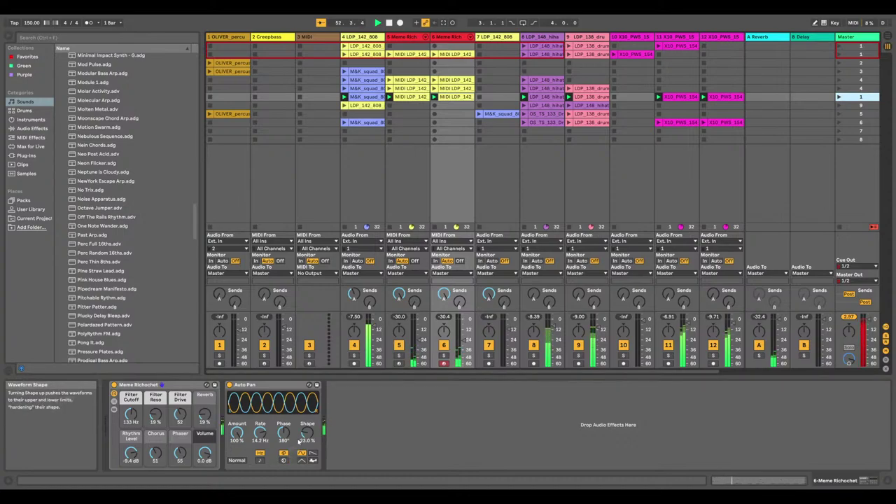
{"action": "left_click", "coordinate": [443, 355]}
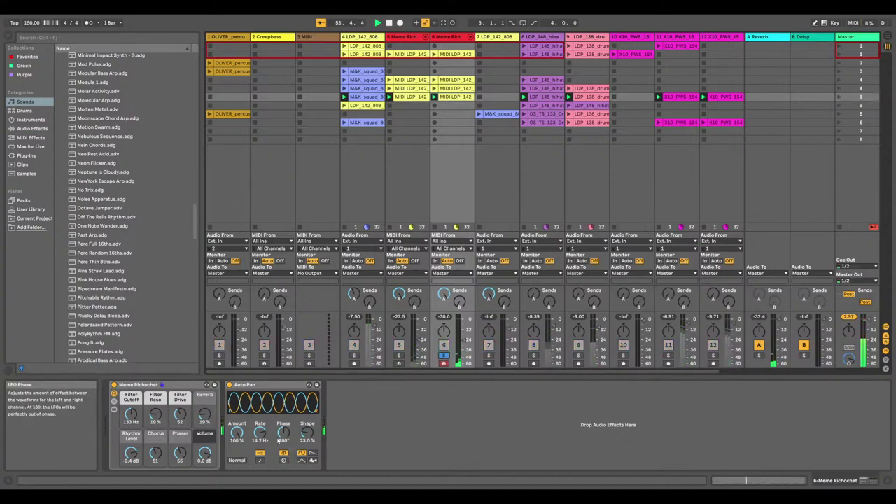
{"action": "left_click_drag", "start_coordinate": [260, 433], "coordinate": [285, 425]}
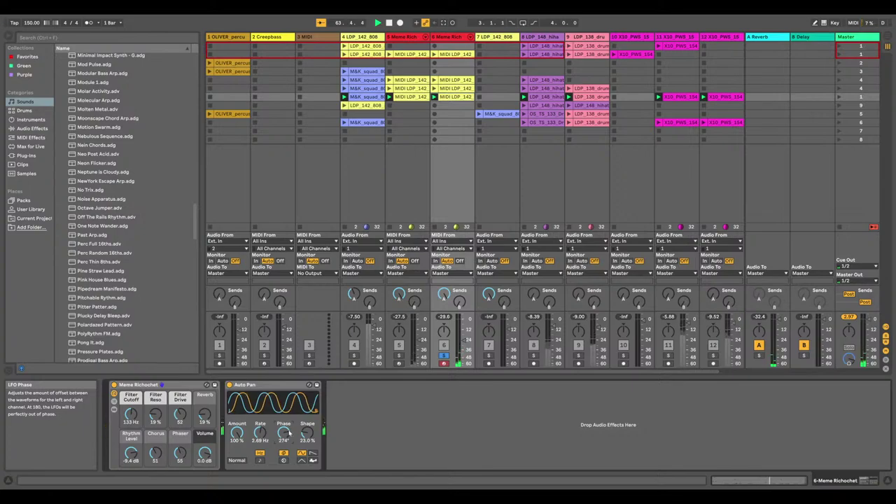
{"action": "left_click_drag", "start_coordinate": [307, 432], "coordinate": [307, 428]}
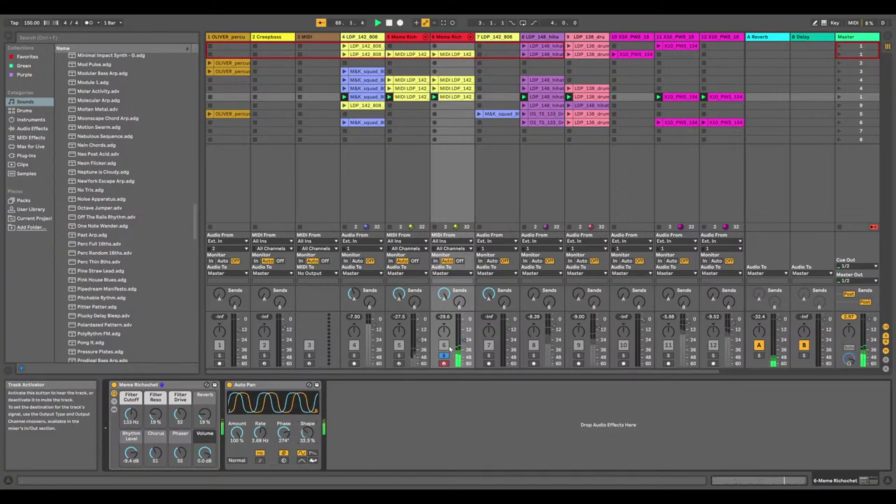
Set track 6's volume to -14 dB and track 5's to -10 dB, and unsolo track 6
{"action": "left_click_drag", "start_coordinate": [464, 341], "coordinate": [462, 326]}
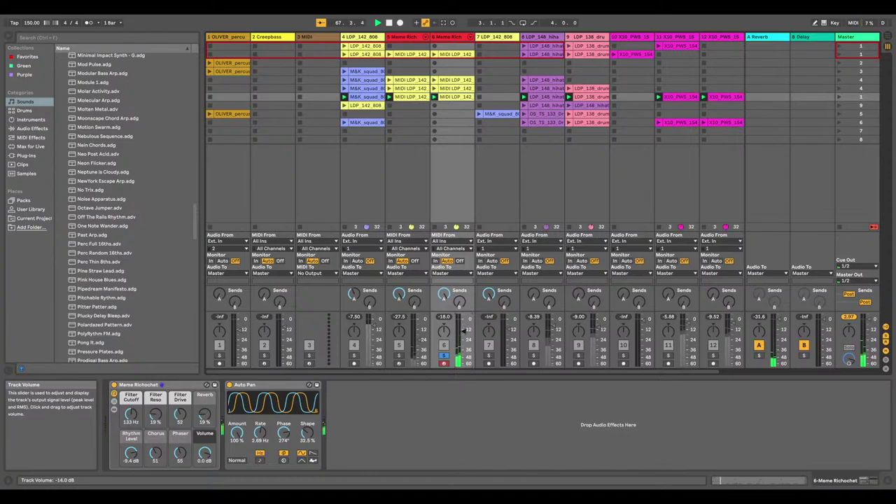
{"action": "left_click_drag", "start_coordinate": [420, 340], "coordinate": [420, 328]}
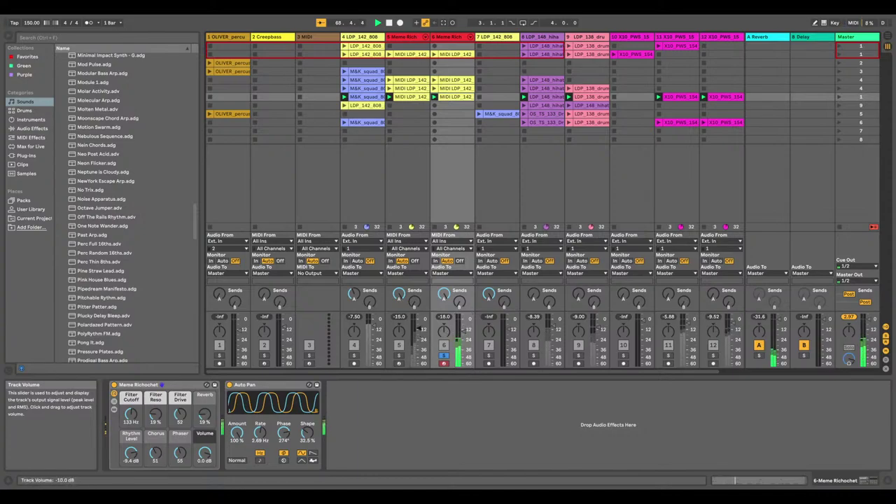
{"action": "left_click", "coordinate": [444, 356]}
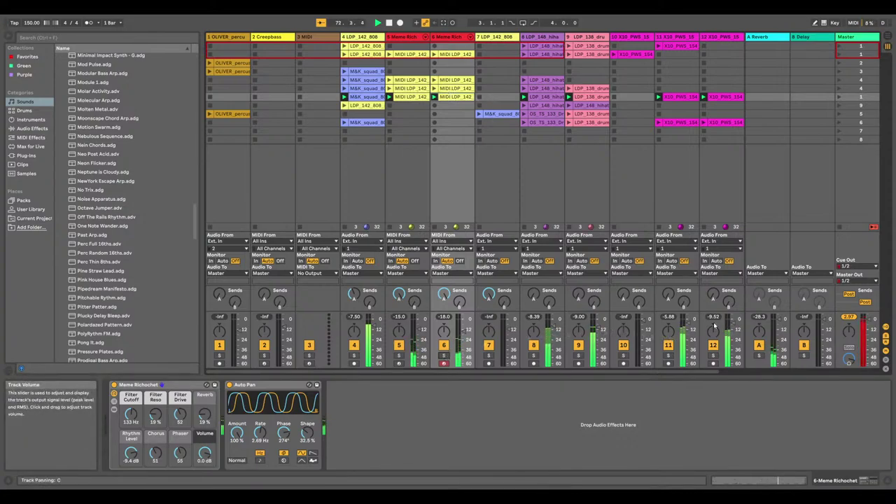
Raise track 11's volume slightly and move the clips of tracks 11 and 12 from the lower scene 1 into scene 9
{"action": "scroll", "coordinate": [535, 369], "scroll_direction": "right", "scroll_amount": 3}
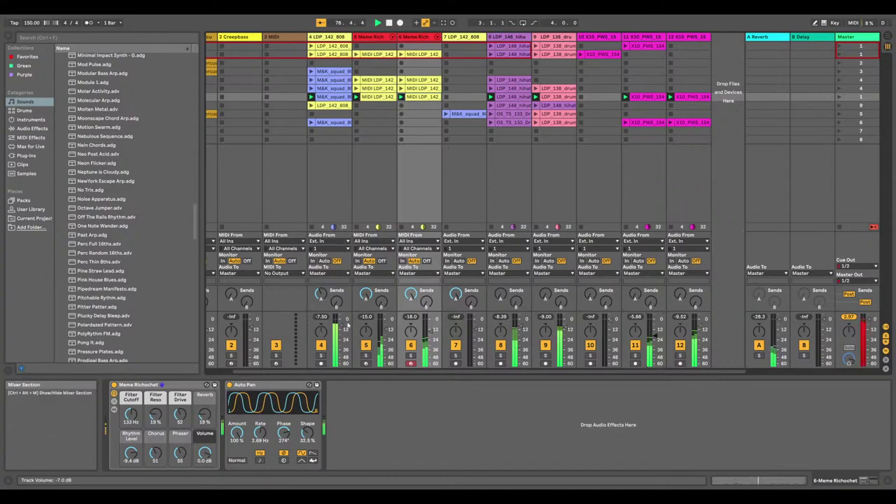
{"action": "left_click_drag", "start_coordinate": [655, 337], "coordinate": [656, 332]}
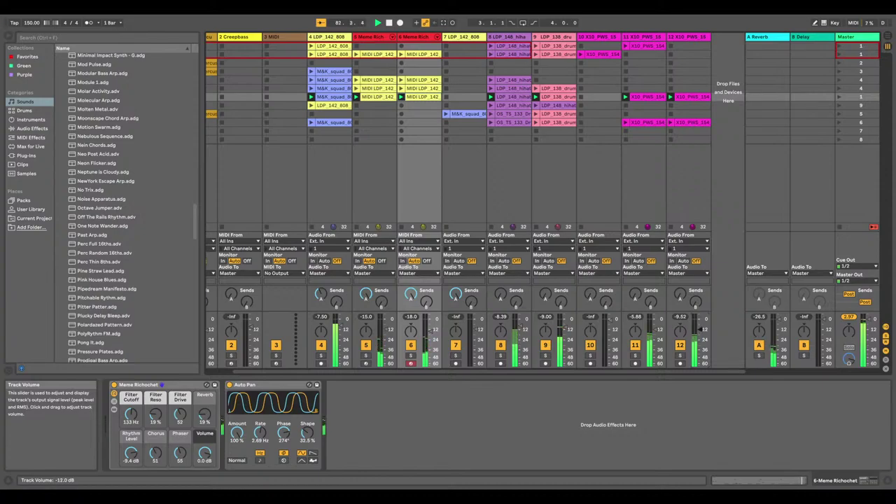
{"action": "left_click", "coordinate": [645, 98]}
{"action": "left_click_drag", "start_coordinate": [644, 99], "coordinate": [693, 105]}
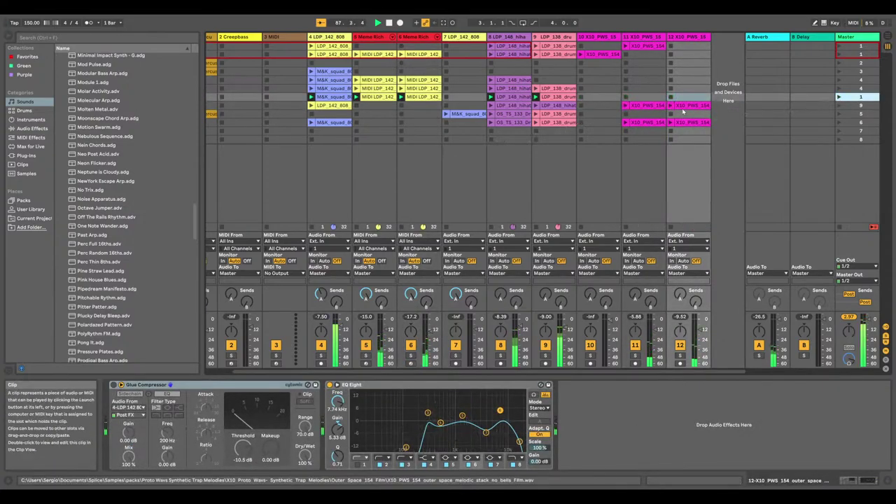
Audition the arrangement by launching the first scene 4, scene 3 and scene 2
{"action": "left_click", "coordinate": [840, 80]}
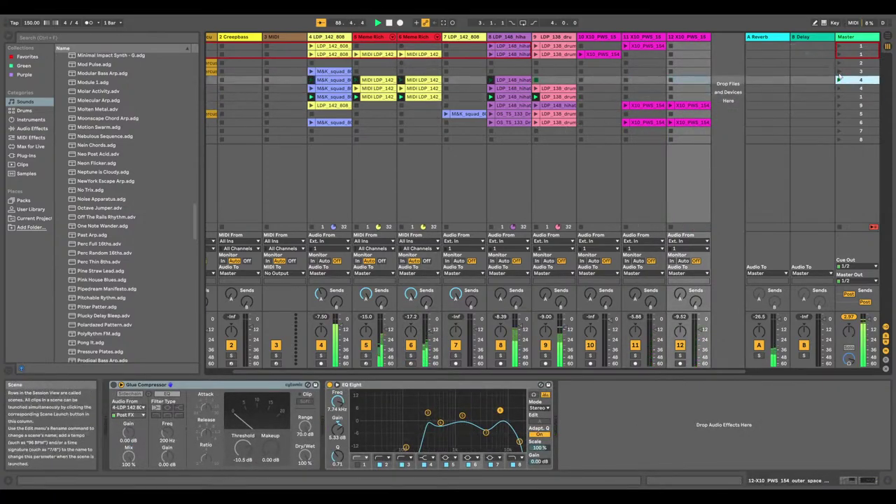
{"action": "left_click", "coordinate": [839, 71]}
{"action": "left_click", "coordinate": [839, 63]}
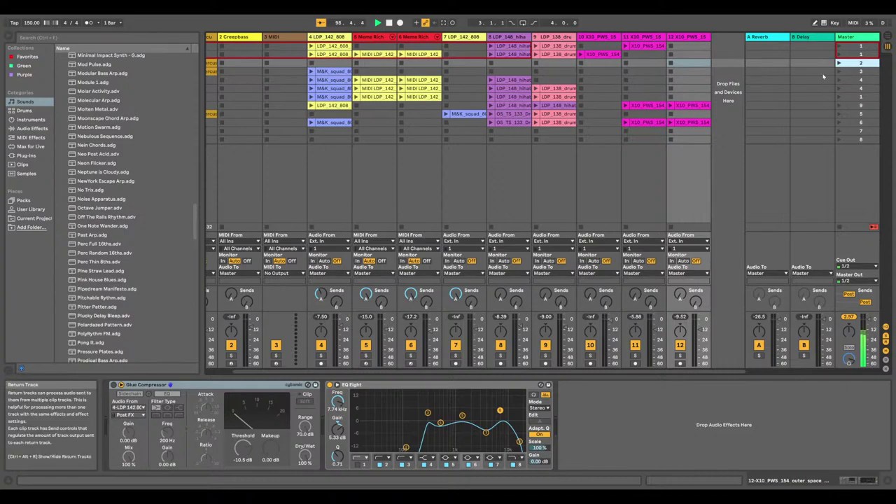
Launch scene 3 and both scenes 4 in order, and raise the Delay sends of tracks 5 and 6
{"action": "left_click", "coordinate": [833, 74]}
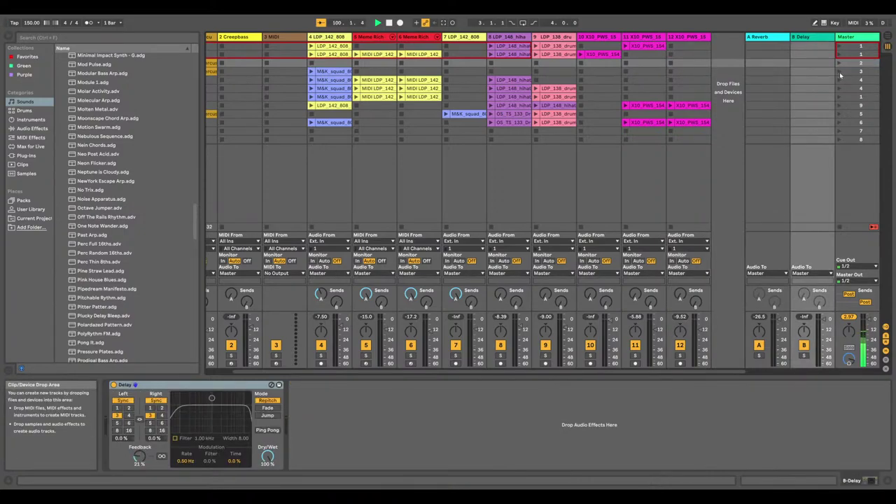
{"action": "left_click", "coordinate": [841, 73]}
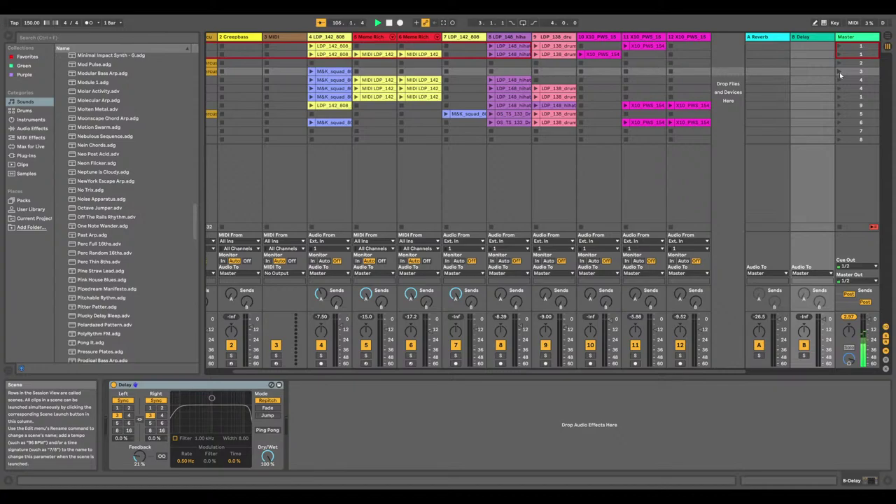
{"action": "left_click", "coordinate": [839, 72]}
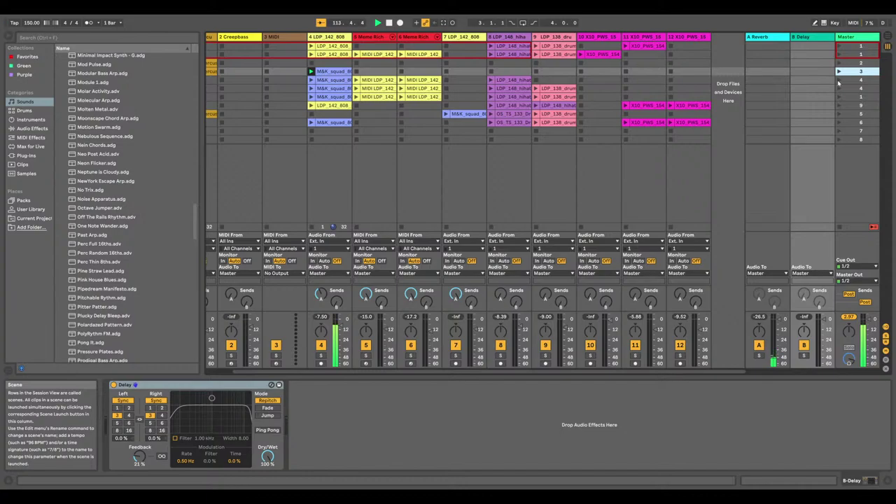
{"action": "left_click", "coordinate": [839, 80]}
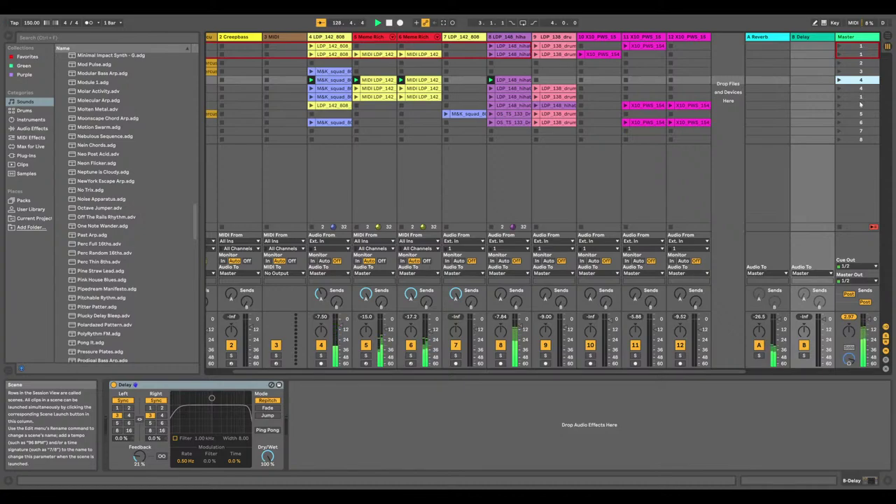
{"action": "left_click", "coordinate": [839, 89]}
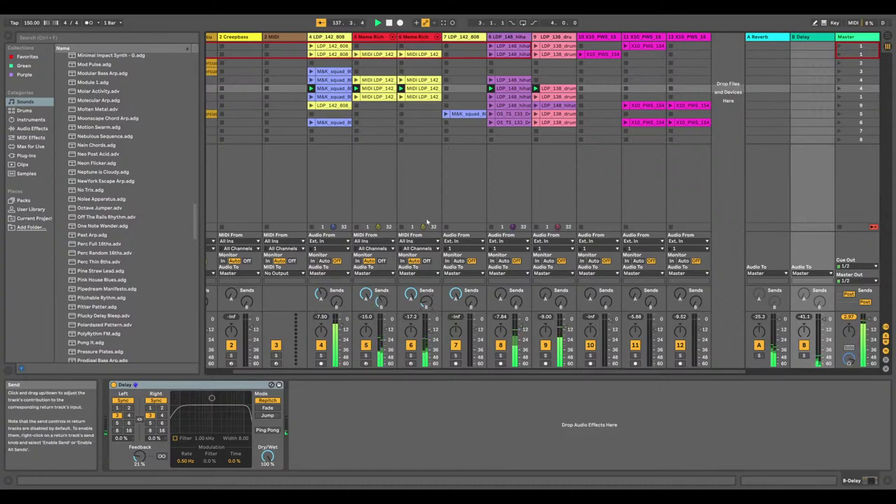
Launch the lower scene 1 in place of scene 9, open track 5's MIDI clip there and lower track 5's volume
{"action": "left_click", "coordinate": [839, 104]}
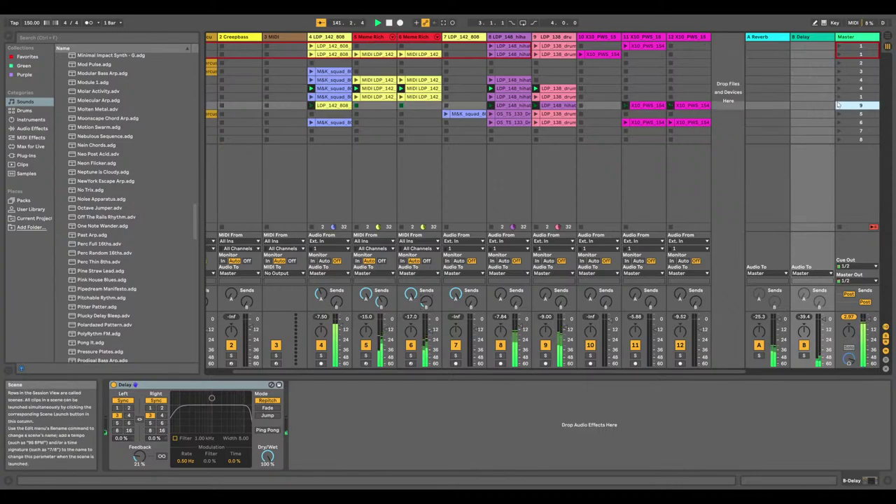
{"action": "left_click", "coordinate": [839, 96]}
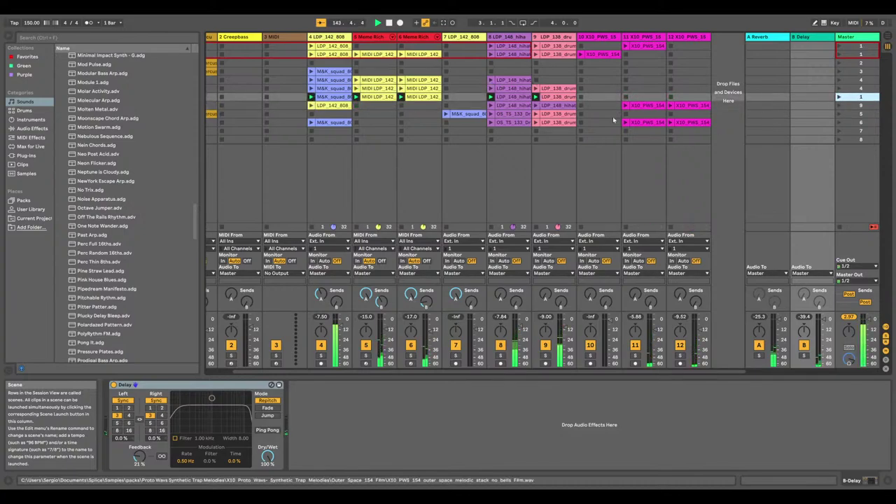
{"action": "left_click", "coordinate": [415, 99]}
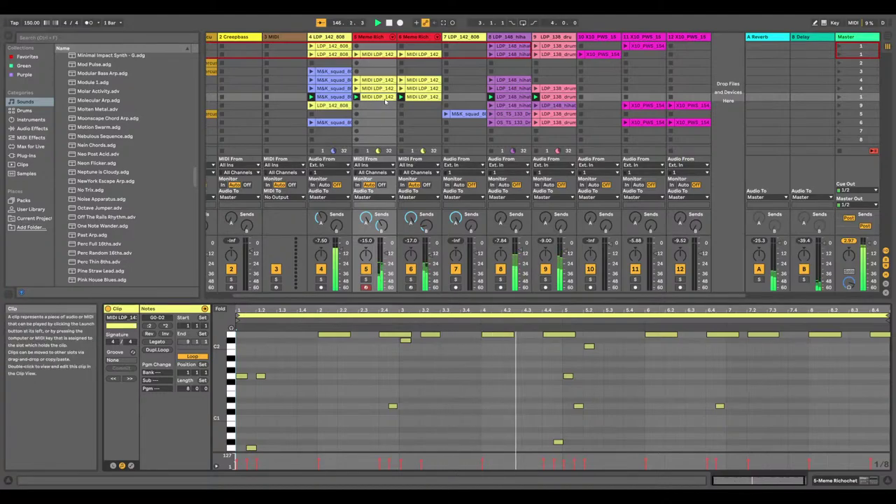
{"action": "left_click", "coordinate": [385, 98]}
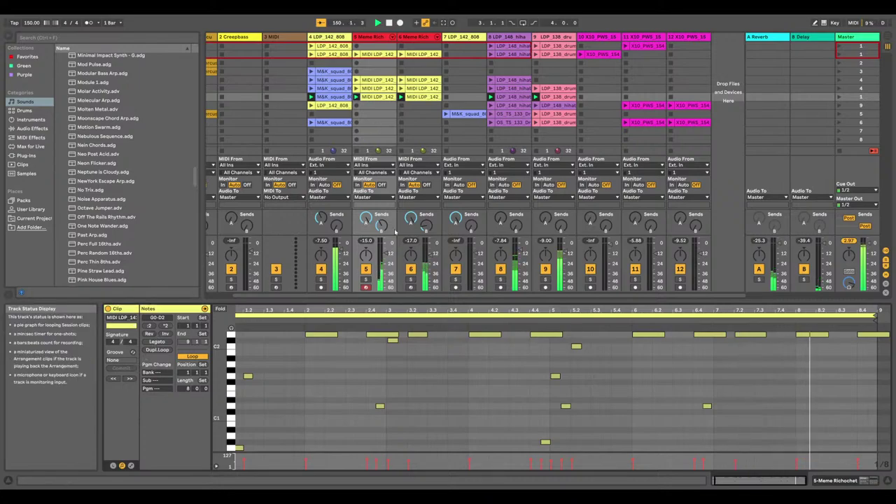
{"action": "left_click_drag", "start_coordinate": [388, 255], "coordinate": [387, 261]}
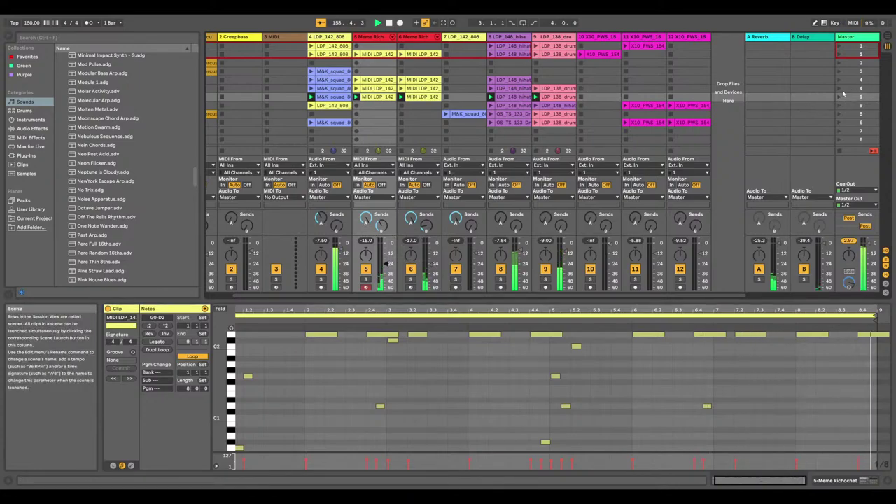
Play the second scene 4, reverse the notes of the track 5 and 6 clips in the lower scene 1, and relaunch that scene
{"action": "left_click", "coordinate": [875, 86]}
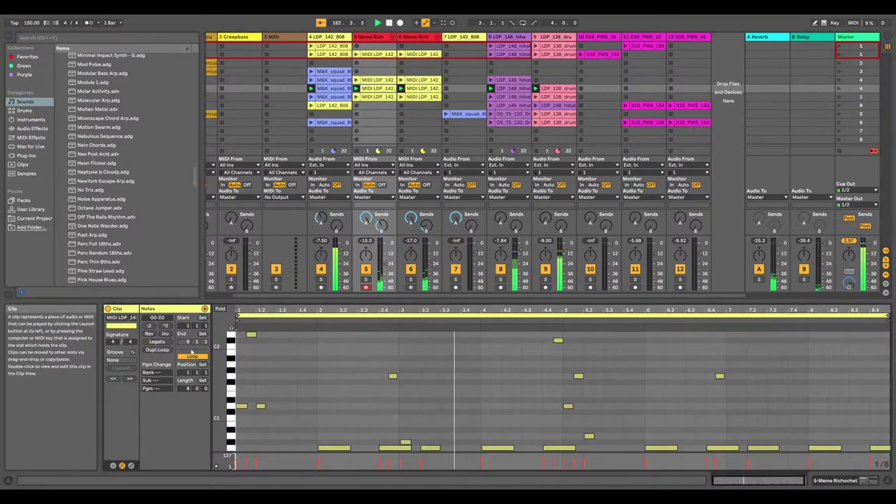
{"action": "left_click", "coordinate": [382, 98]}
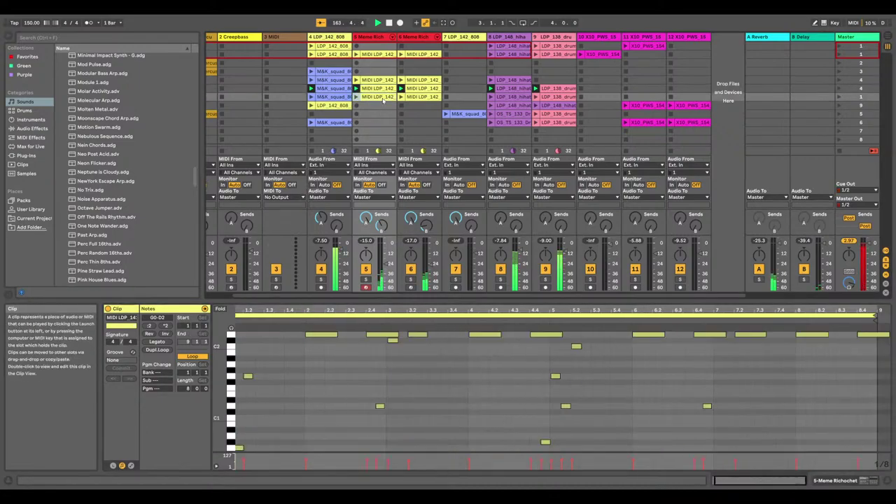
{"action": "left_click", "coordinate": [149, 334]}
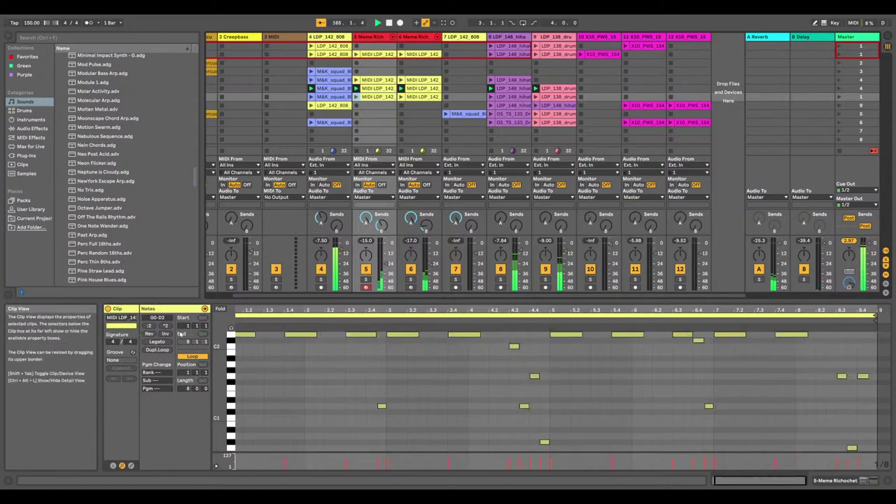
{"action": "left_click", "coordinate": [422, 98]}
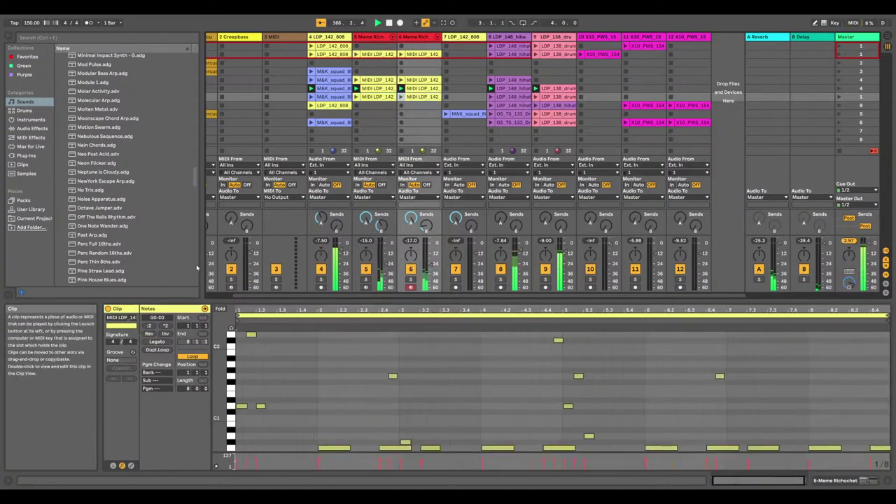
{"action": "left_click", "coordinate": [150, 334]}
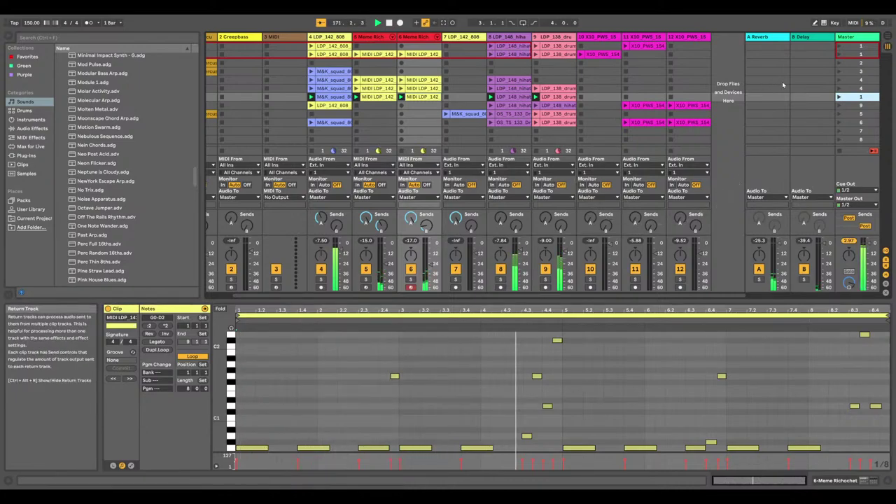
Launch scene 5 and select track 6's empty clip slot in that scene
{"action": "left_click", "coordinate": [840, 113]}
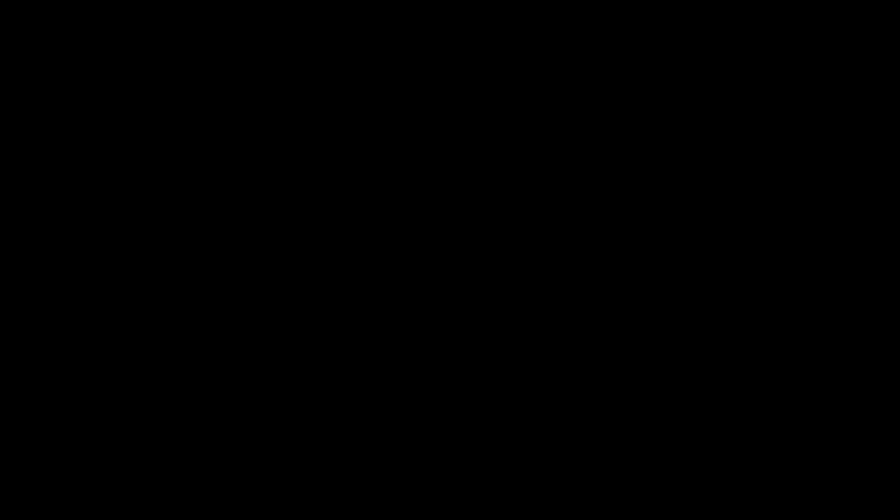
{"action": "right_click", "coordinate": [412, 114]}
{"action": "left_click", "coordinate": [428, 147]}
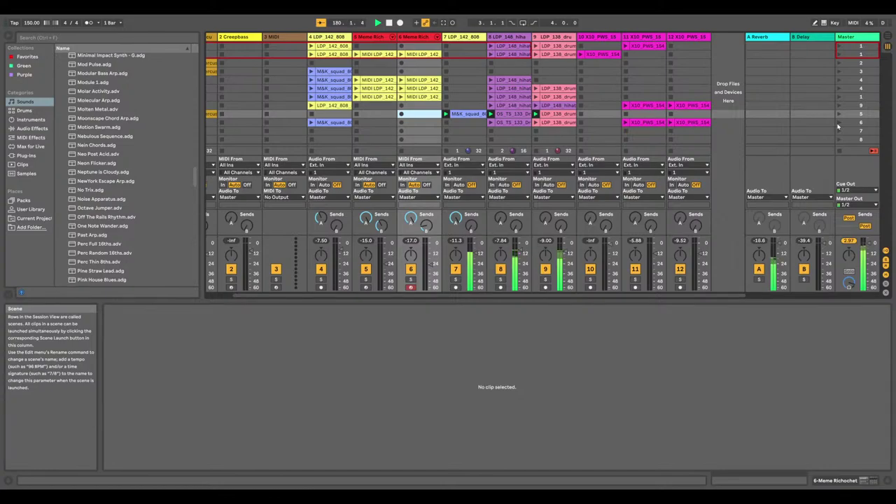
Launch scene 6 and delete the newly recorded clip from track 6's slot in that scene
{"action": "left_click", "coordinate": [839, 122]}
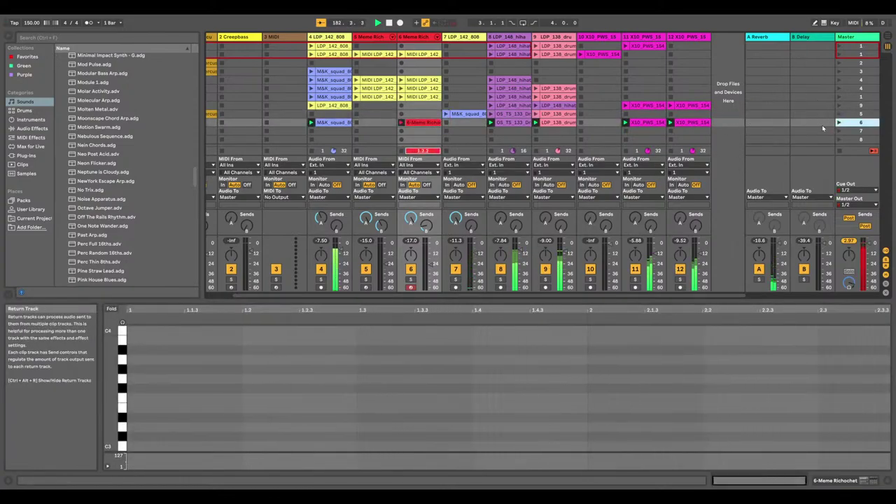
{"action": "right_click", "coordinate": [861, 123]}
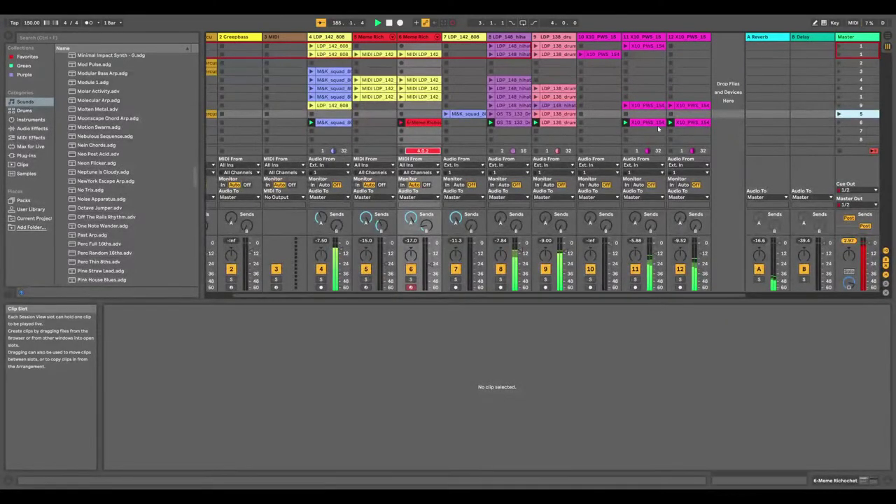
{"action": "left_click", "coordinate": [409, 124]}
{"action": "right_click", "coordinate": [408, 125]}
{"action": "left_click", "coordinate": [476, 155]}
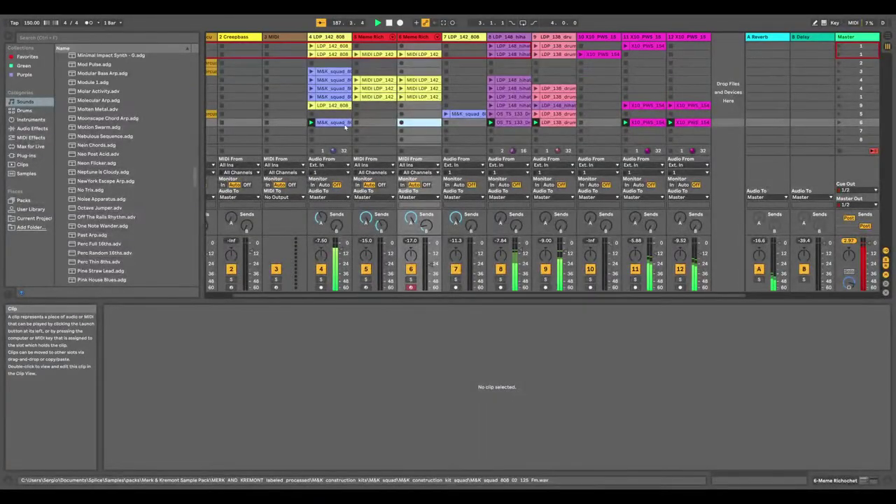
Shorten the loop of track 4's M&K_squad clip in scene 6 to its first four bars
{"action": "left_click", "coordinate": [344, 125]}
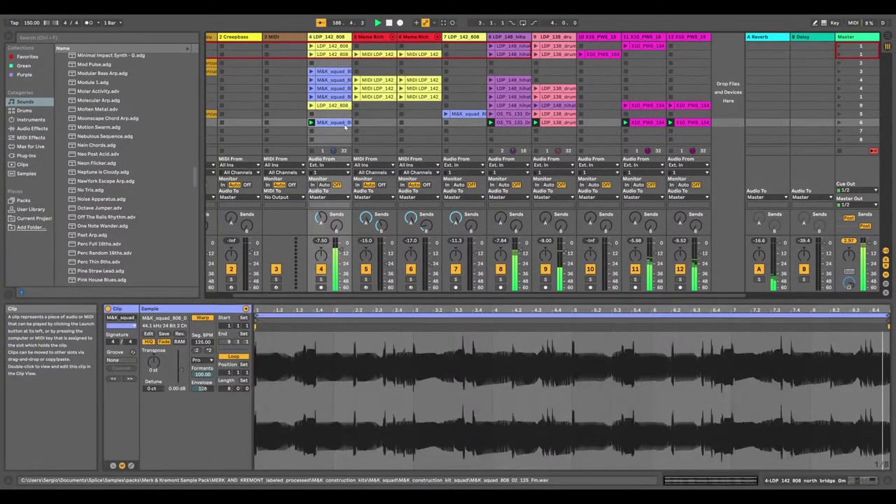
{"action": "right_click", "coordinate": [343, 124]}
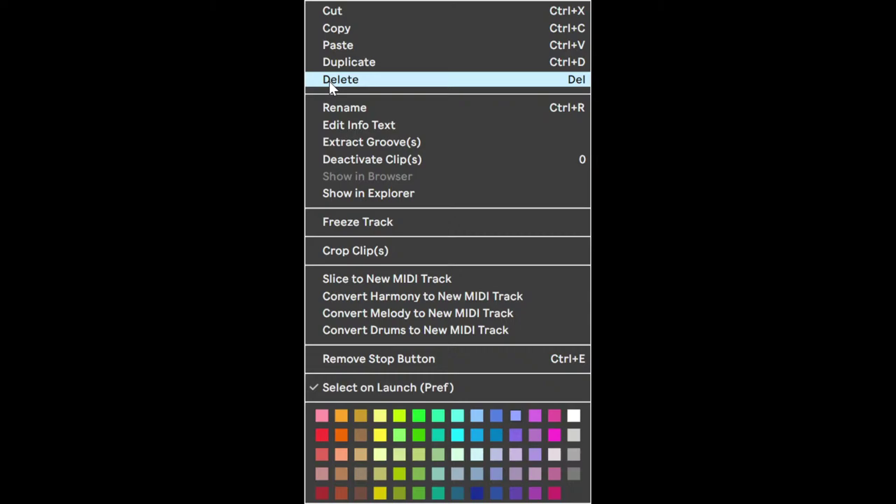
{"action": "left_click", "coordinate": [638, 359]}
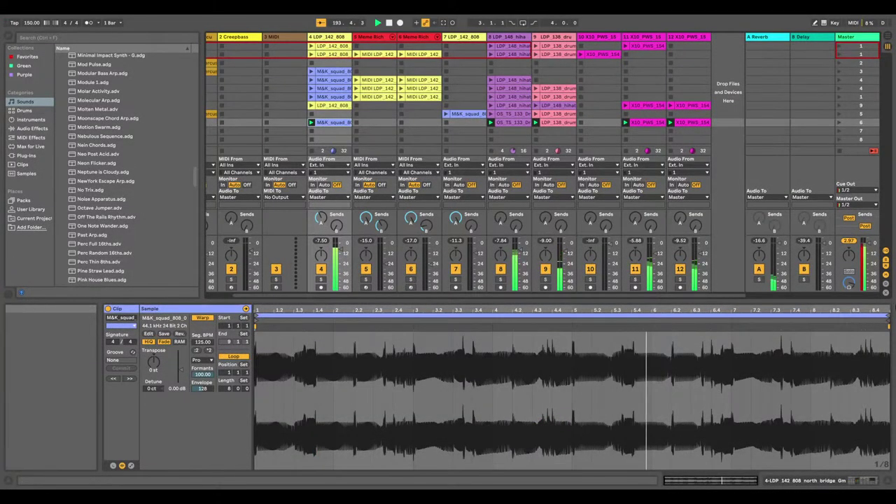
{"action": "mouse_move", "coordinate": [889, 325]}
{"action": "left_mouse_down"}
{"action": "mouse_move", "coordinate": [560, 316]}
{"action": "mouse_move", "coordinate": [570, 316]}
{"action": "left_mouse_up"}
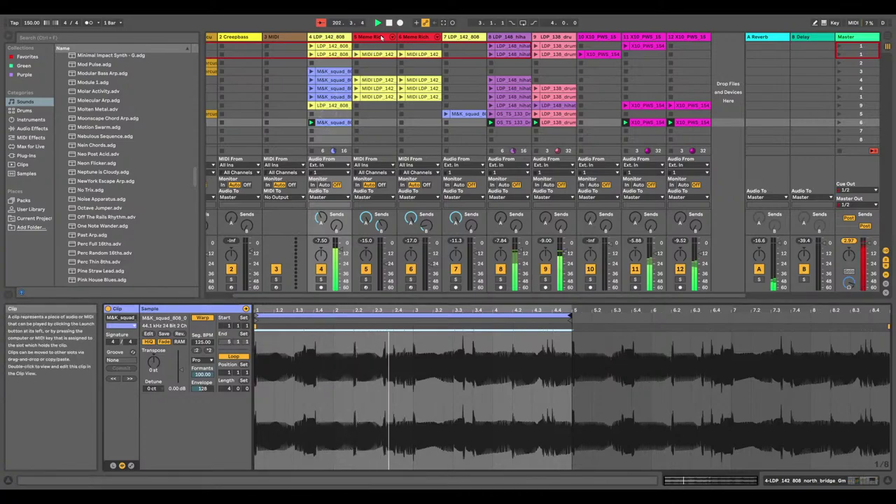
Stop playback, reset it to the beginning and relaunch scene 6
{"action": "double_click", "coordinate": [390, 23]}
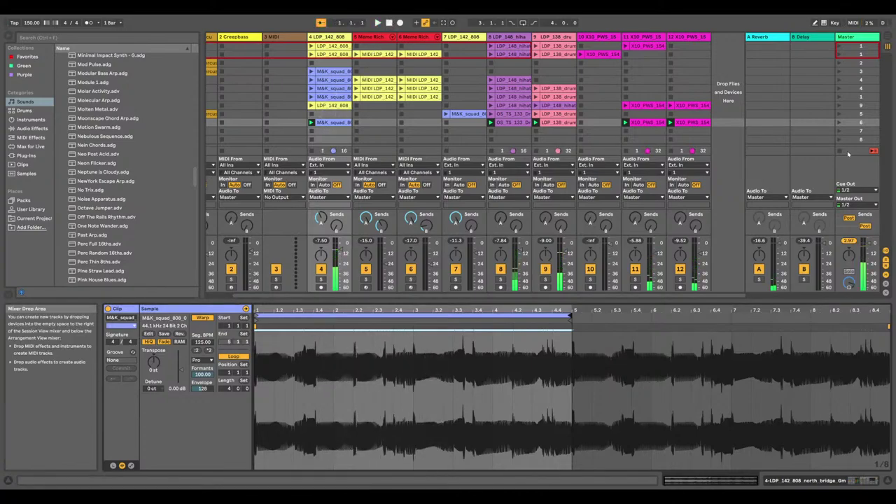
{"action": "left_click", "coordinate": [840, 122]}
{"action": "left_click", "coordinate": [839, 123]}
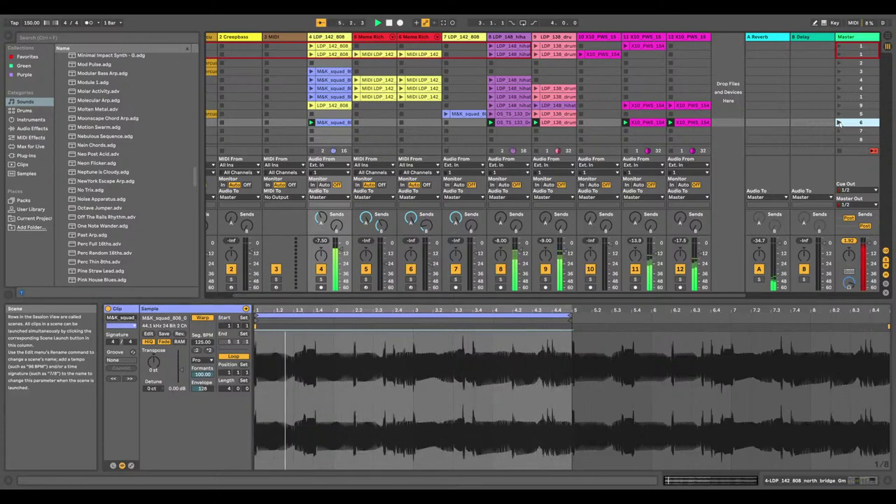
Shift the four-bar loop of track 4's scene 6 clip to start at bar 5 and transpose the clip to 2 st
{"action": "left_click_drag", "start_coordinate": [536, 315], "coordinate": [856, 315]}
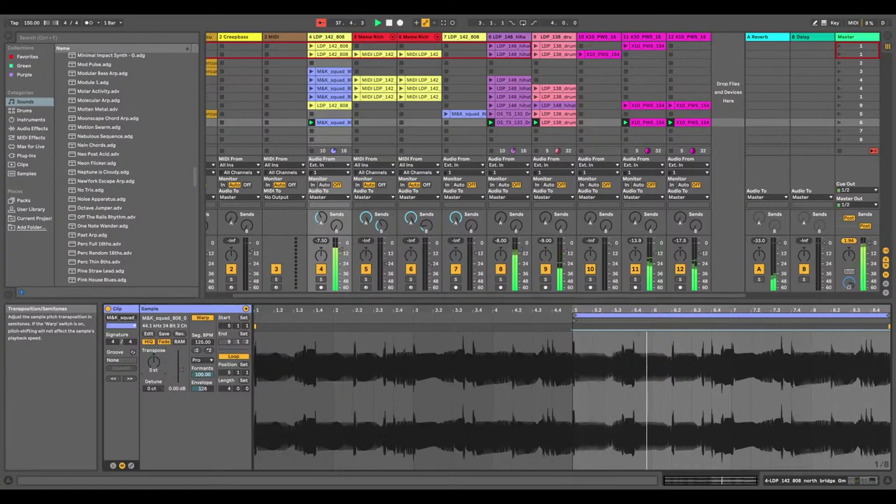
{"action": "left_click_drag", "start_coordinate": [154, 361], "coordinate": [158, 344]}
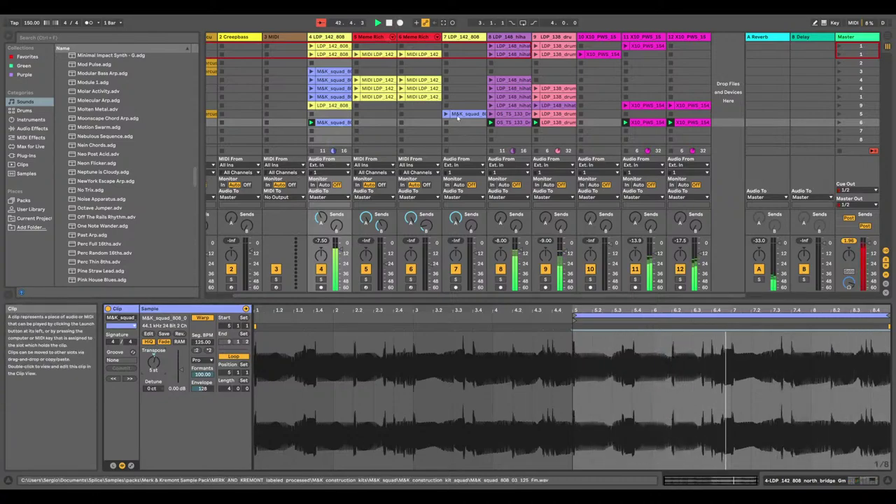
{"action": "left_click", "coordinate": [458, 117]}
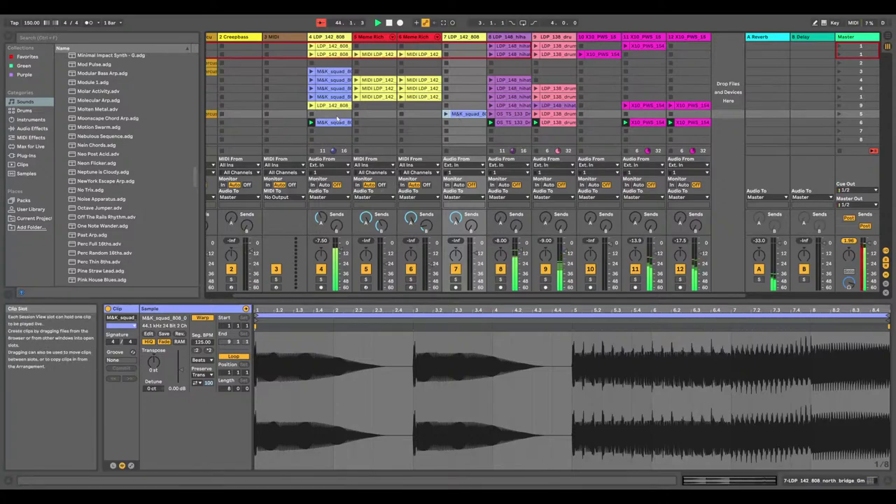
{"action": "left_click", "coordinate": [334, 123]}
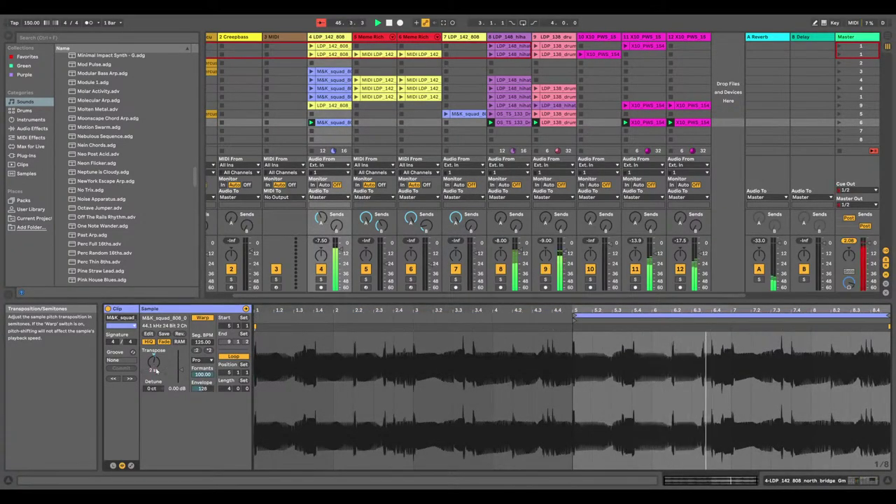
Audition scene 6, scene 5 and scene 6 again, and set the transposition of track 4's scene 6 clip to 1 st
{"action": "left_click", "coordinate": [839, 123]}
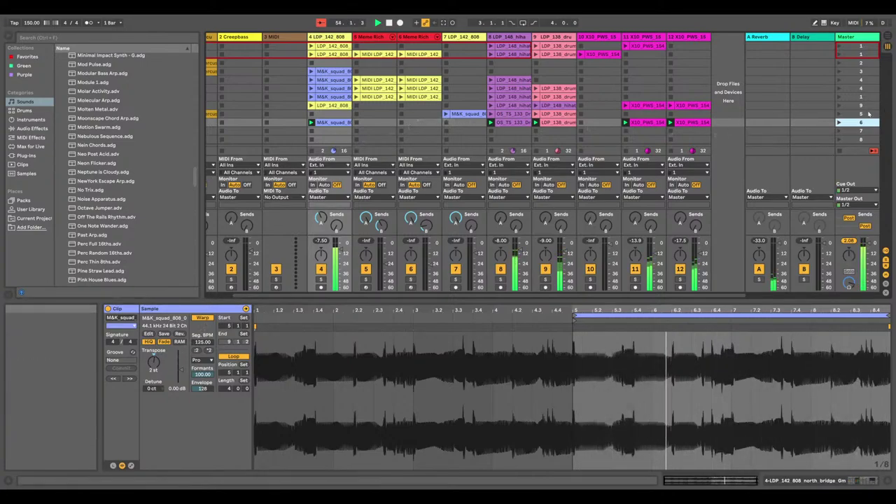
{"action": "left_click", "coordinate": [839, 114]}
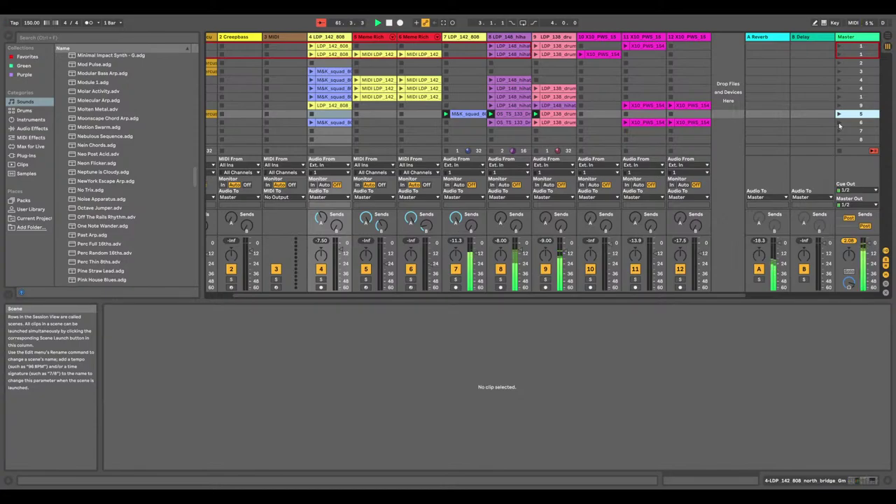
{"action": "left_click", "coordinate": [839, 123]}
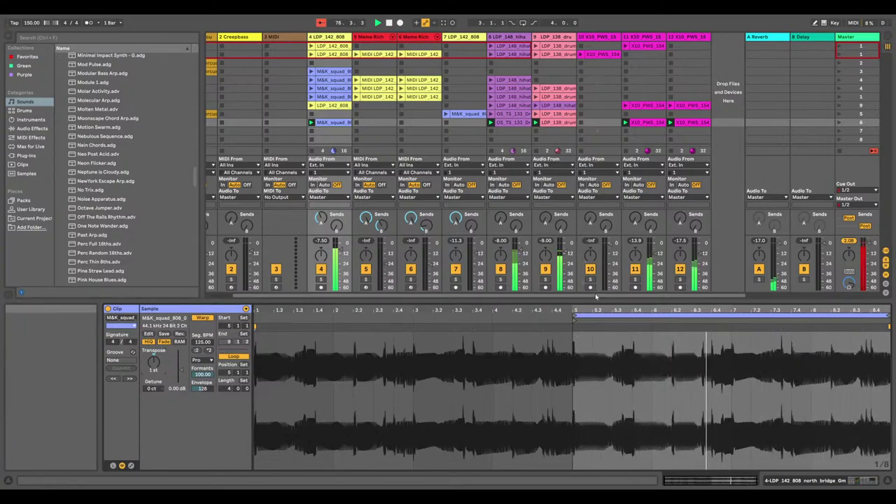
Stop playback, reset it to the beginning and launch the first scene 1
{"action": "scroll", "coordinate": [346, 227], "scroll_direction": "left", "scroll_amount": 2}
{"action": "double_click", "coordinate": [389, 22]}
{"action": "left_click", "coordinate": [839, 46]}
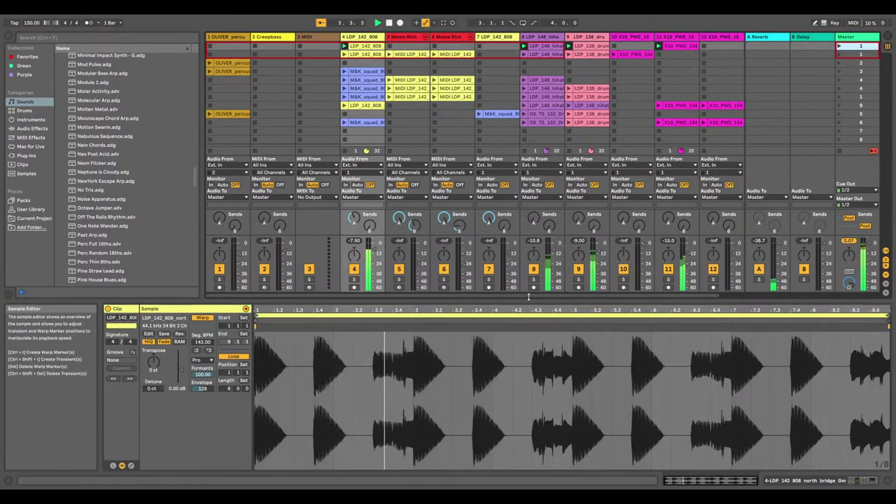
Duplicate the first scene 1 directly below itself
{"action": "scroll", "coordinate": [571, 301], "scroll_direction": "right", "scroll_amount": 2}
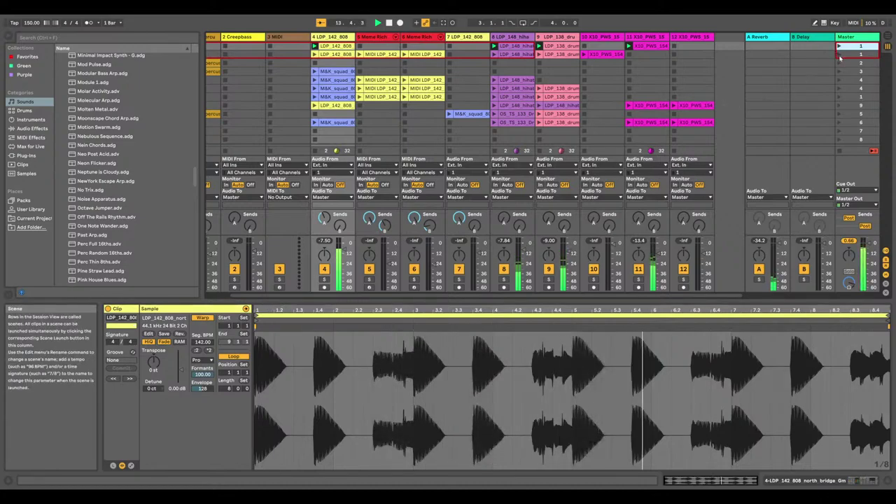
{"action": "right_click", "coordinate": [842, 55]}
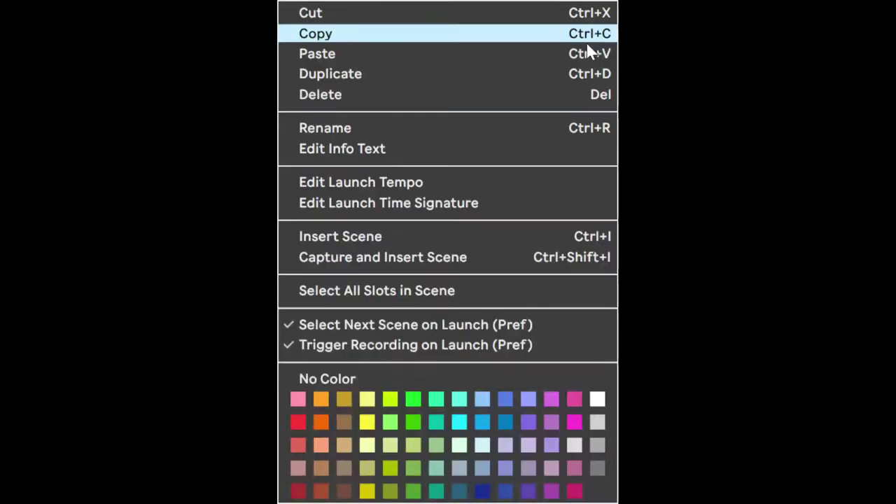
{"action": "left_click", "coordinate": [819, 78]}
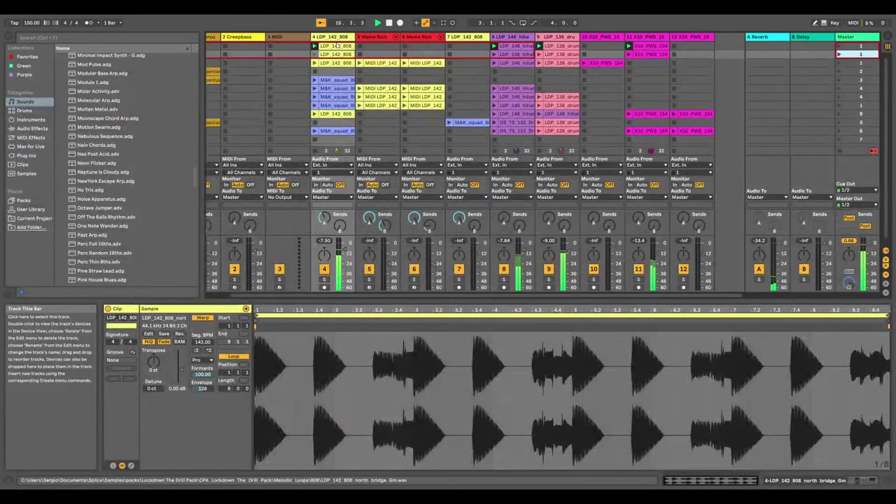
Delete track 4's 808 clip from the top scene, relaunch that scene and paste track 10's X10_PWS_154 clip into its slot there
{"action": "right_click", "coordinate": [333, 54]}
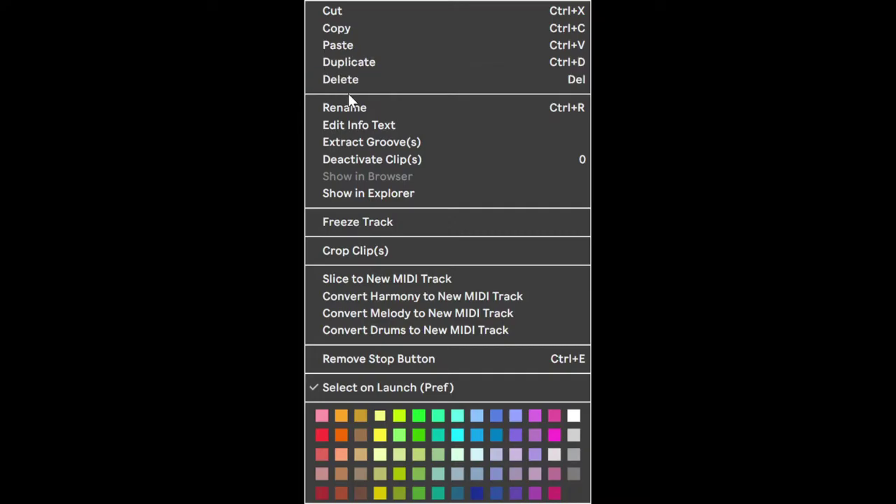
{"action": "left_click", "coordinate": [344, 80]}
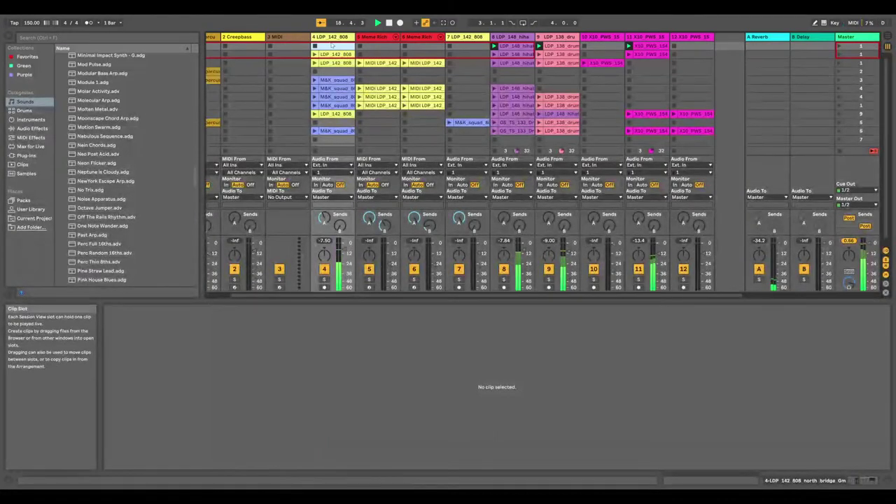
{"action": "left_click", "coordinate": [840, 47]}
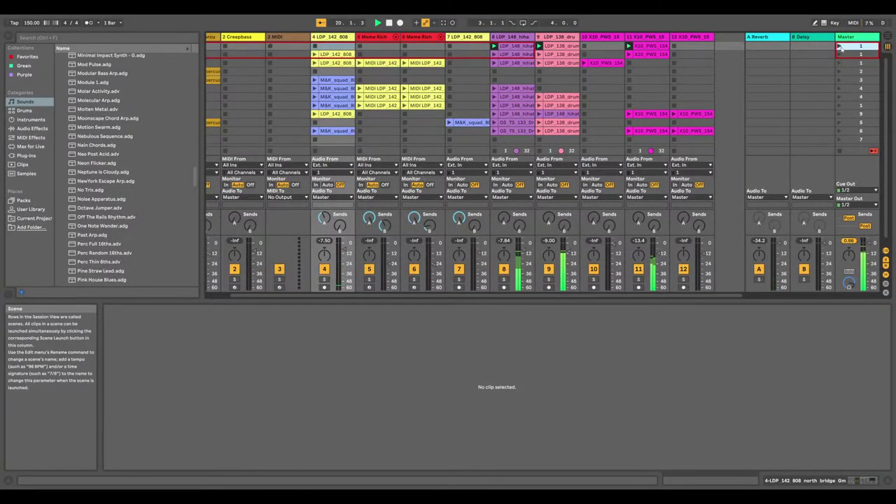
{"action": "right_click", "coordinate": [595, 66]}
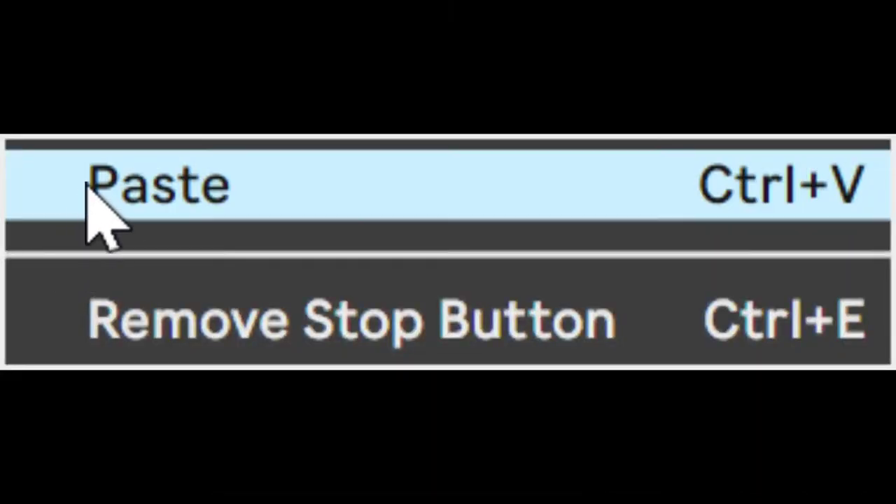
{"action": "left_click", "coordinate": [607, 54]}
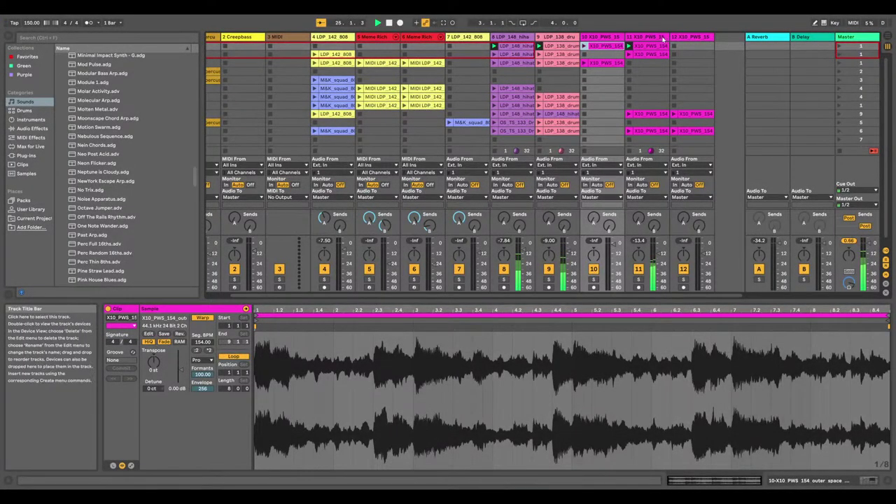
Delete track 12, which holds the X10_PWS_154 clips in scenes 9 and 6
{"action": "left_click", "coordinate": [686, 48]}
{"action": "left_click", "coordinate": [674, 114]}
{"action": "left_click", "coordinate": [675, 131]}
{"action": "right_click", "coordinate": [677, 38]}
{"action": "left_click", "coordinate": [320, 77]}
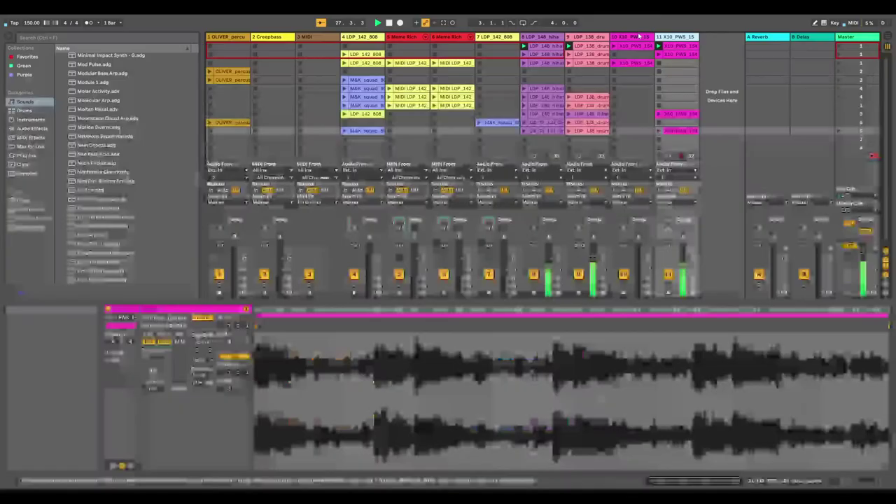
Copy track 10 and paste its clips into a newly inserted track 12 after track 11
{"action": "right_click", "coordinate": [628, 38]}
{"action": "left_click", "coordinate": [293, 33]}
{"action": "right_click", "coordinate": [715, 61]}
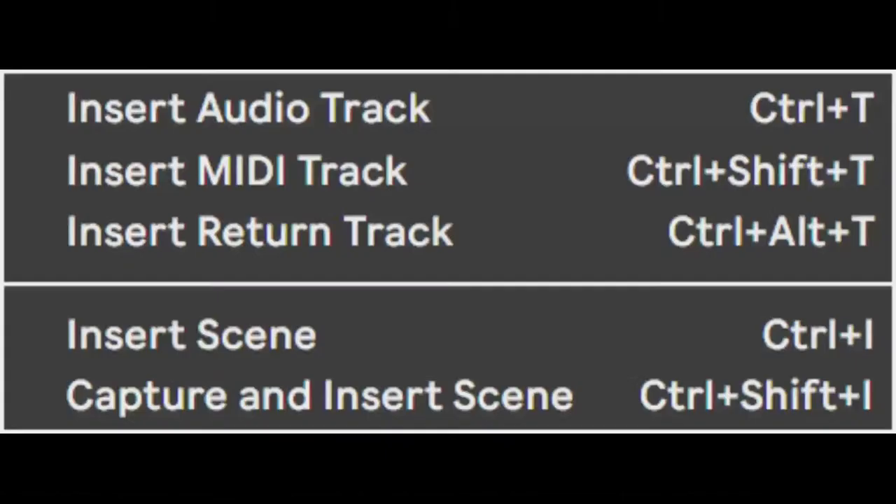
{"action": "left_click", "coordinate": [43, 176]}
{"action": "right_click", "coordinate": [722, 48]}
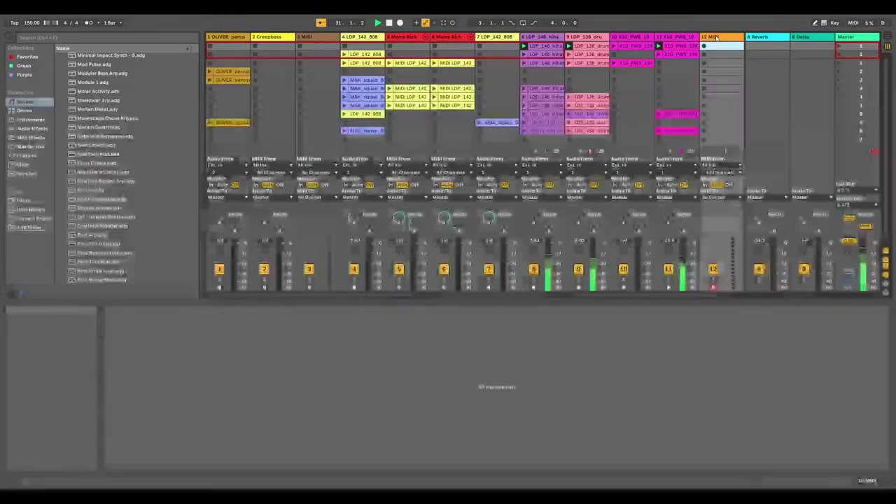
{"action": "right_click", "coordinate": [720, 38]}
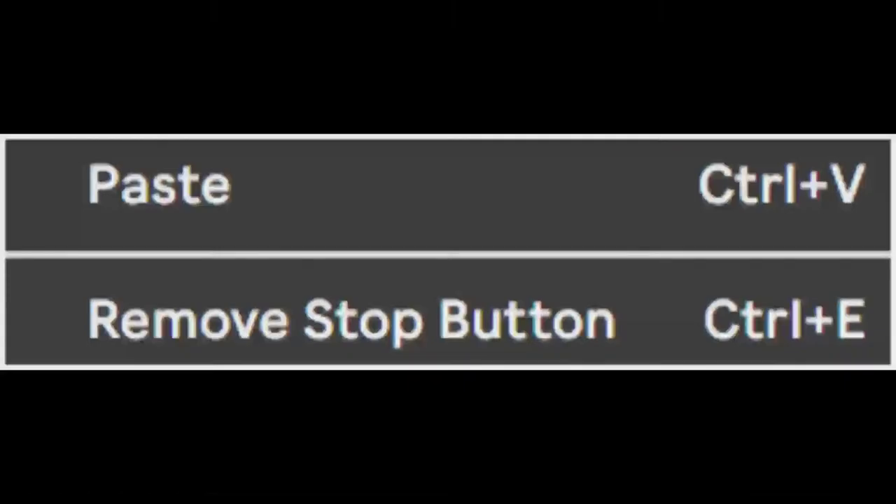
{"action": "left_click", "coordinate": [54, 196]}
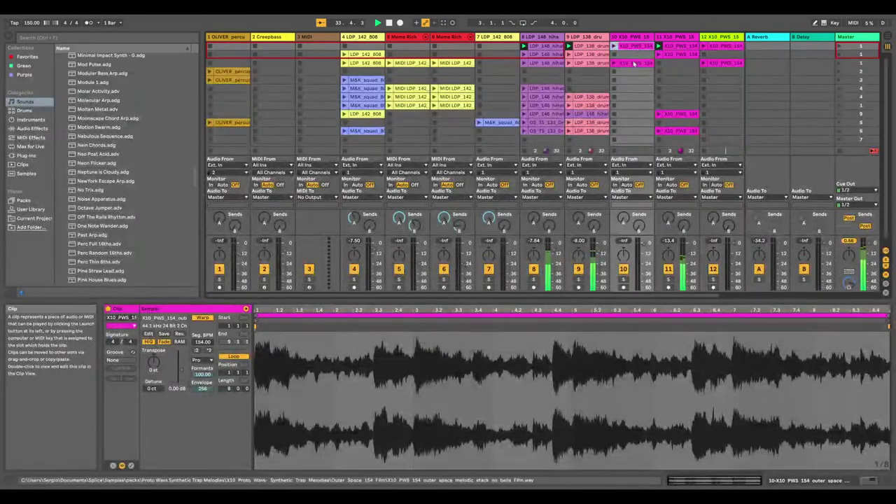
Launch track 10's clip in the top scene and duplicate track 10 together with its Glue Compressor
{"action": "left_click", "coordinate": [614, 46]}
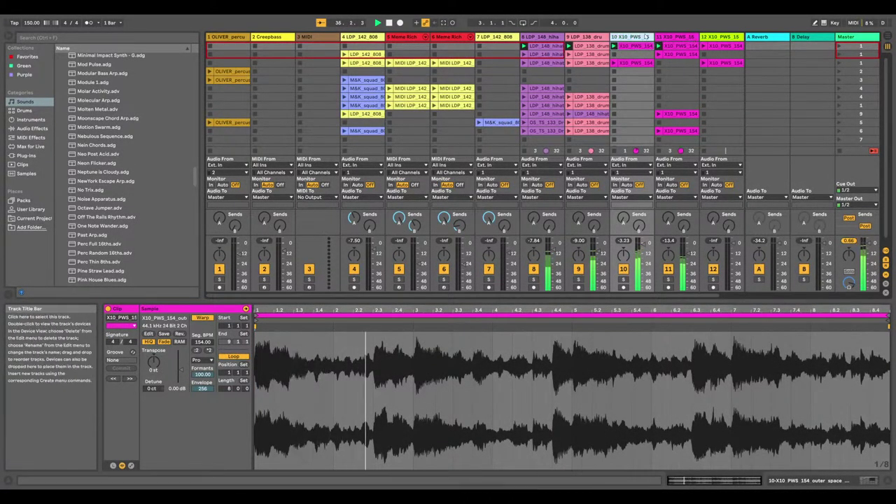
{"action": "double_click", "coordinate": [690, 38]}
{"action": "right_click", "coordinate": [690, 39]}
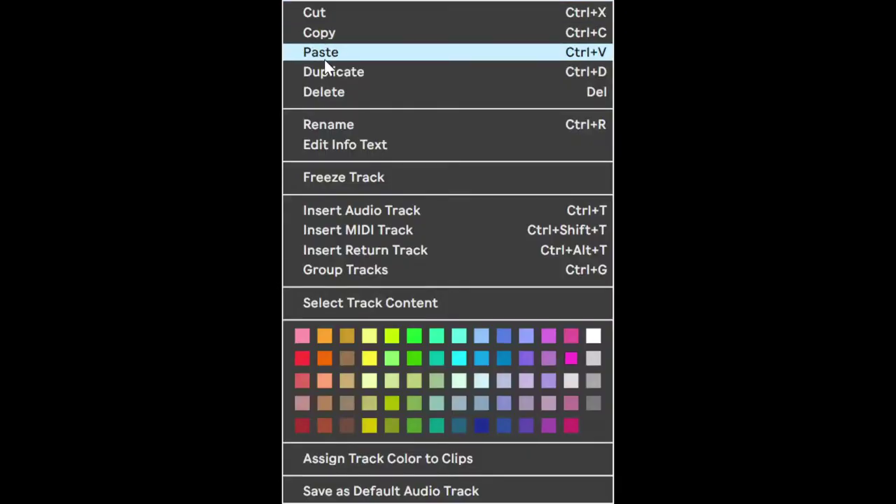
{"action": "left_click", "coordinate": [327, 72]}
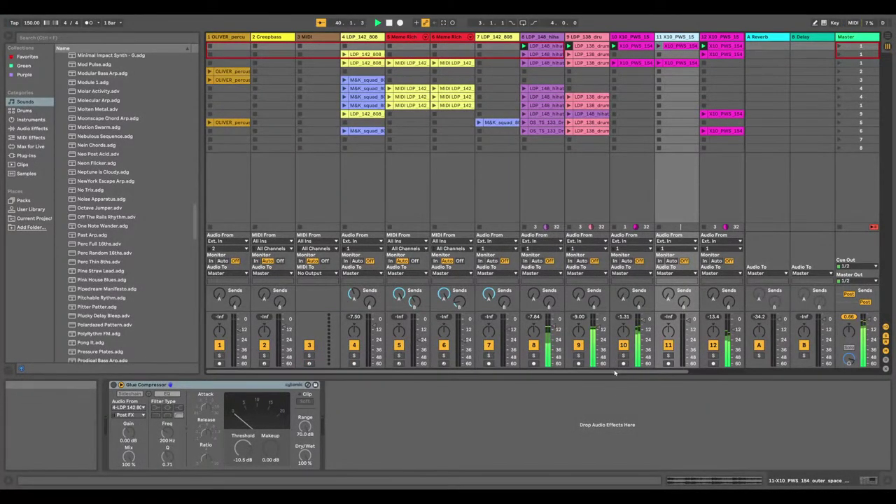
{"action": "scroll", "coordinate": [615, 369], "scroll_direction": "right", "scroll_amount": 3}
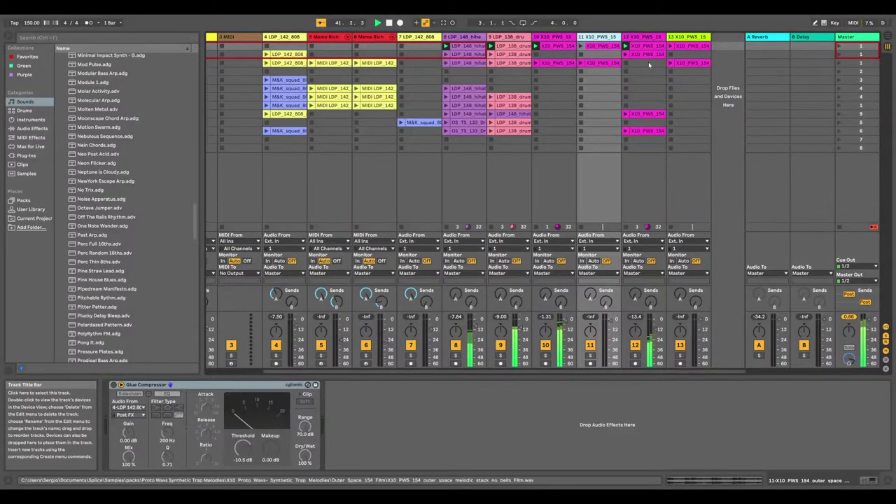
{"action": "right_click", "coordinate": [609, 37]}
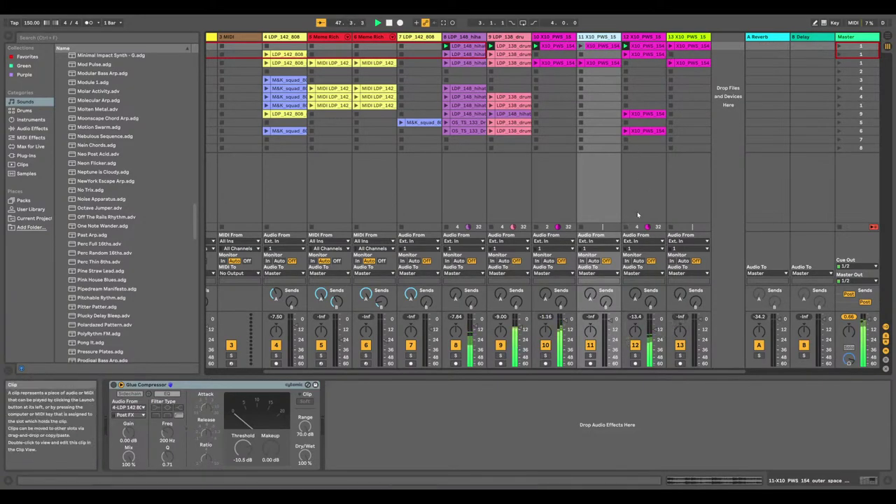
Toggle track 10's solo, raise track 12's Reverb send and lower track 12's volume slightly
{"action": "left_click", "coordinate": [544, 357]}
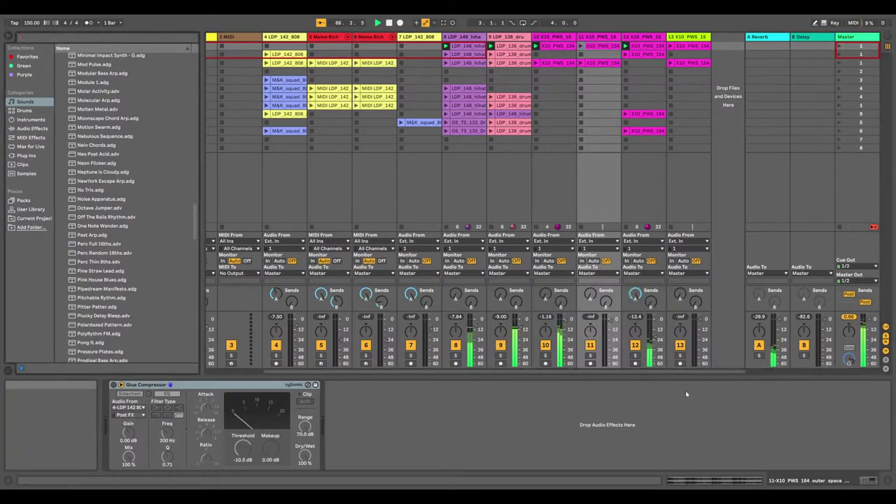
{"action": "left_click_drag", "start_coordinate": [659, 326], "coordinate": [658, 332]}
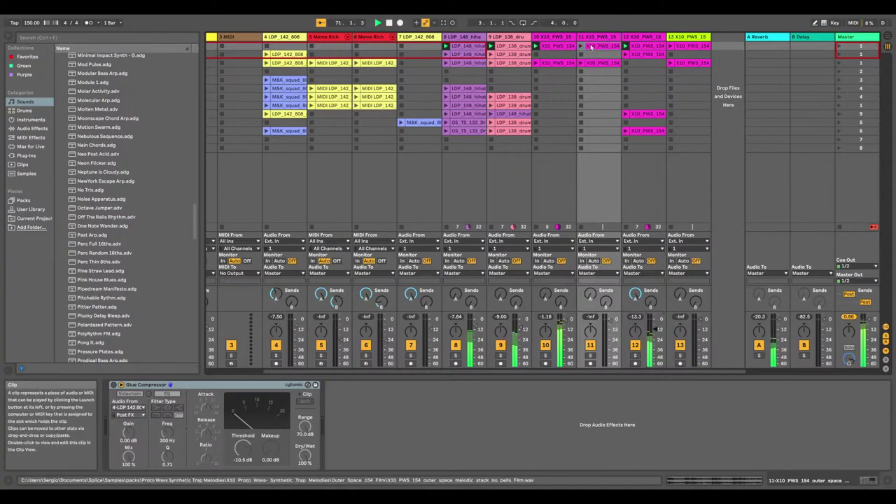
Copy an X10_PWS_154 clip from the top scene and paste it into track 10's slot in the third scene
{"action": "right_click", "coordinate": [635, 46]}
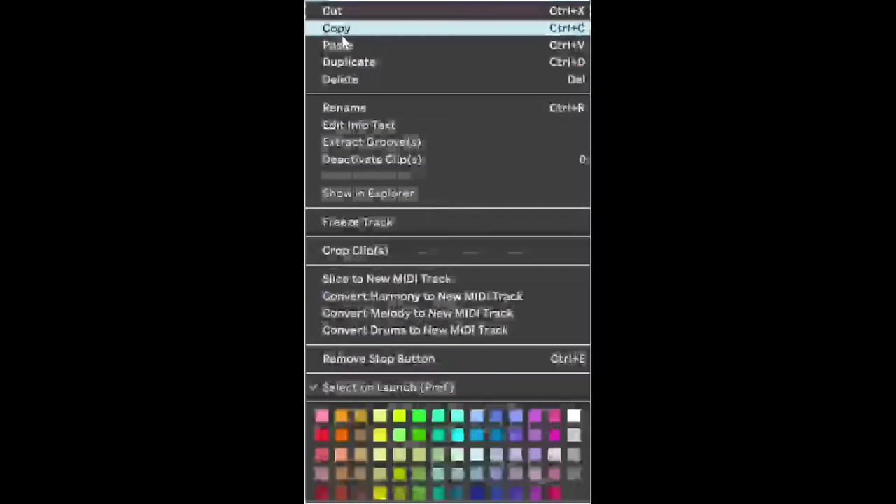
{"action": "left_click", "coordinate": [390, 27]}
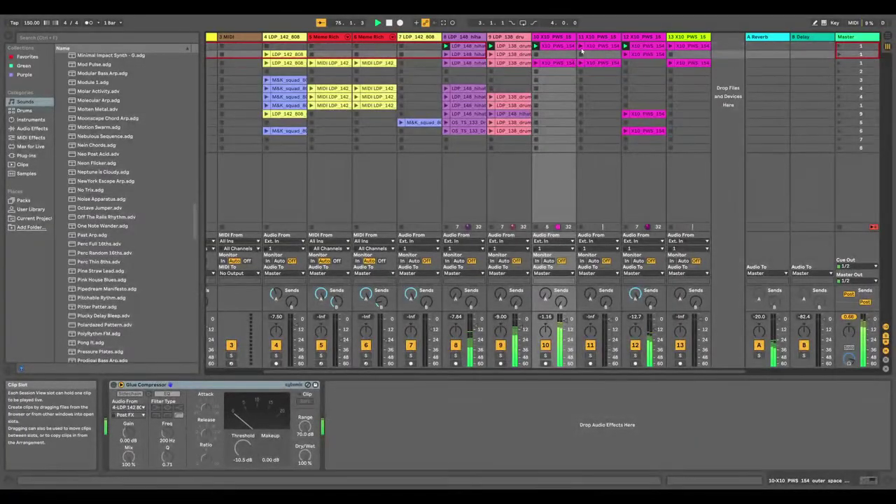
{"action": "left_click", "coordinate": [592, 46]}
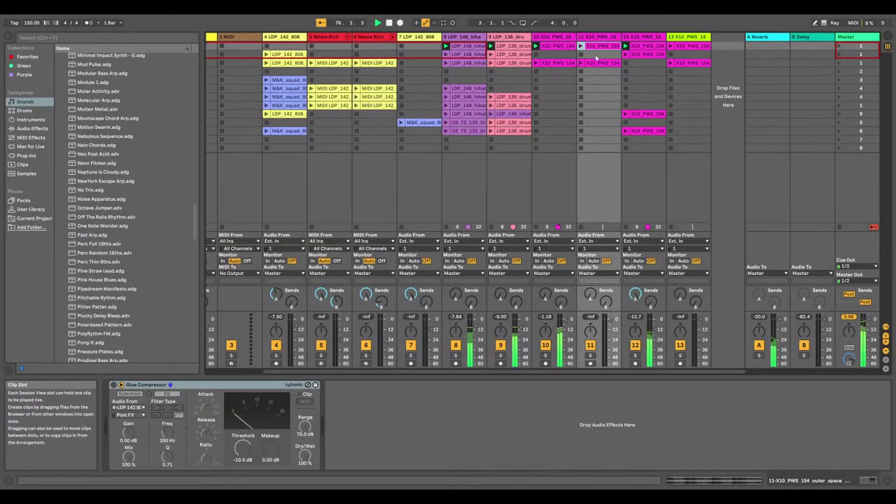
{"action": "right_click", "coordinate": [560, 47]}
{"action": "left_click", "coordinate": [336, 30]}
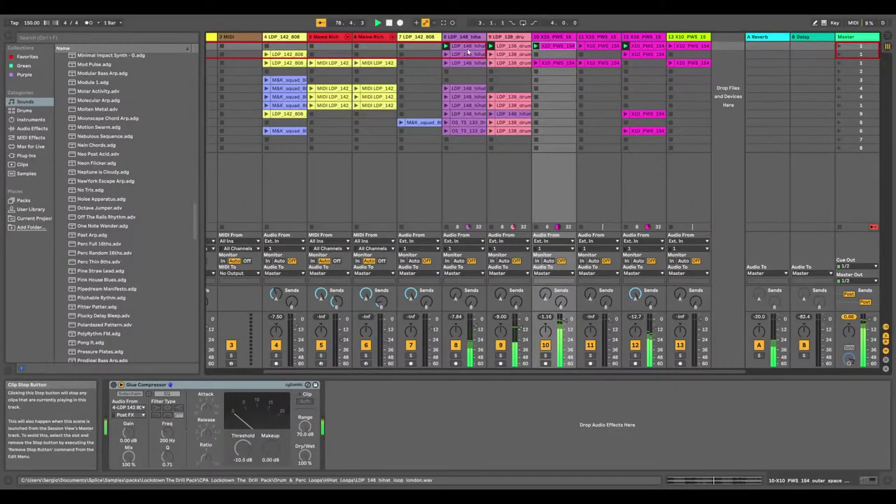
Copy track 11's X10_PWS_154 clip from the top scene into its second-scene slot and launch the second scene
{"action": "right_click", "coordinate": [606, 46]}
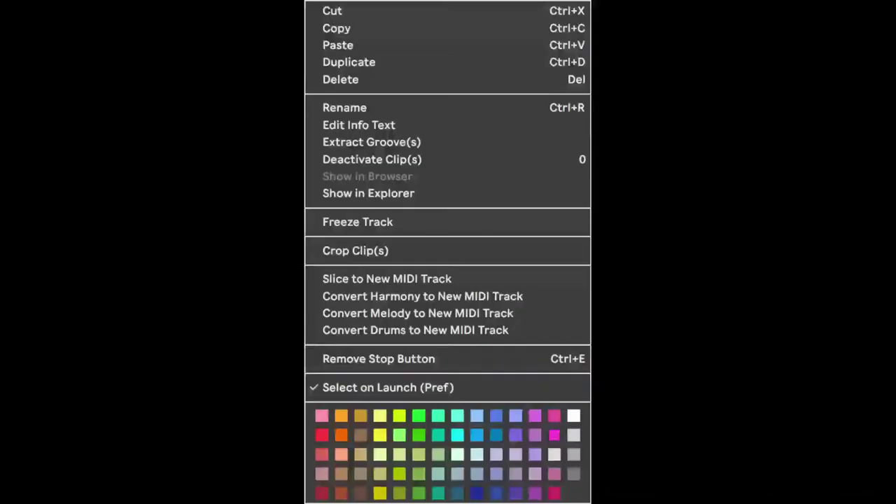
{"action": "left_click", "coordinate": [321, 31]}
{"action": "right_click", "coordinate": [605, 54]}
{"action": "left_click", "coordinate": [88, 199]}
{"action": "left_click", "coordinate": [840, 54]}
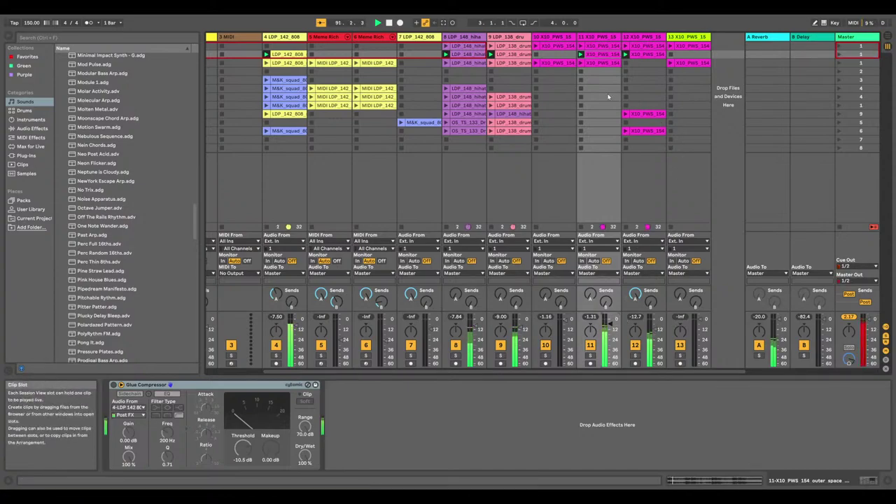
Audition the third, second and top scenes and delete track 10's X10_PWS_154 clip from the third scene
{"action": "left_click", "coordinate": [839, 63]}
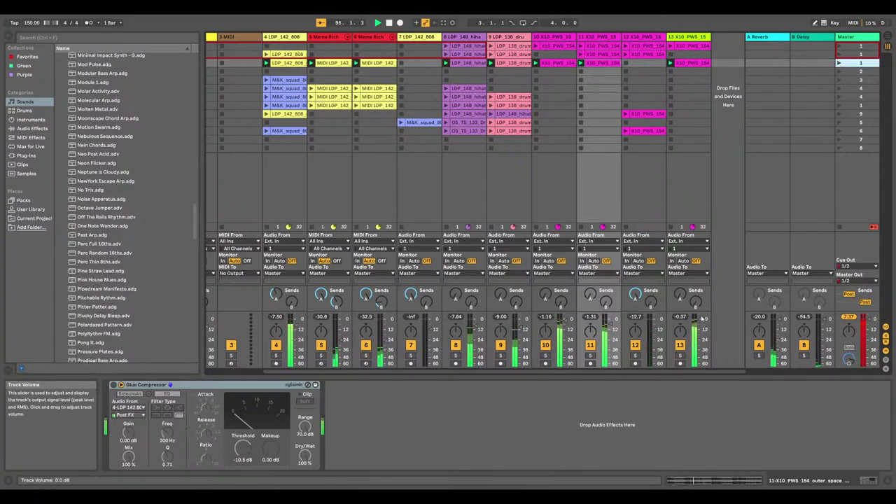
{"action": "left_click", "coordinate": [839, 55]}
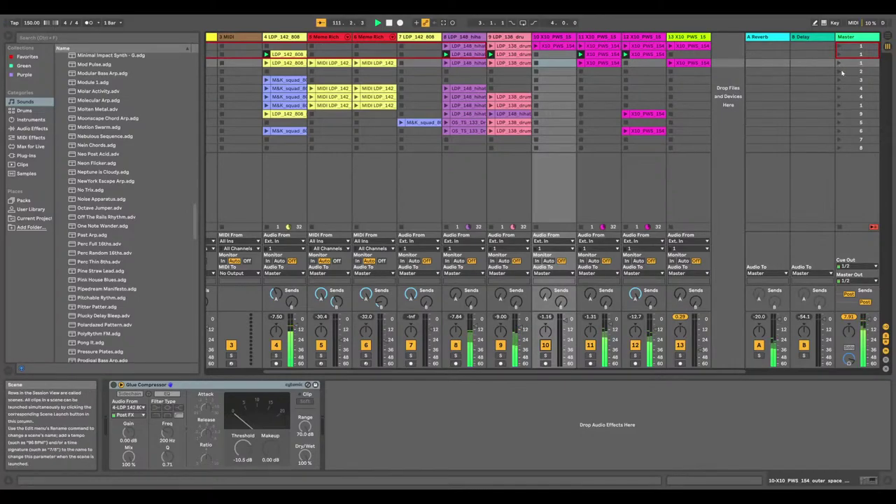
{"action": "left_click", "coordinate": [839, 63]}
{"action": "left_click", "coordinate": [839, 47]}
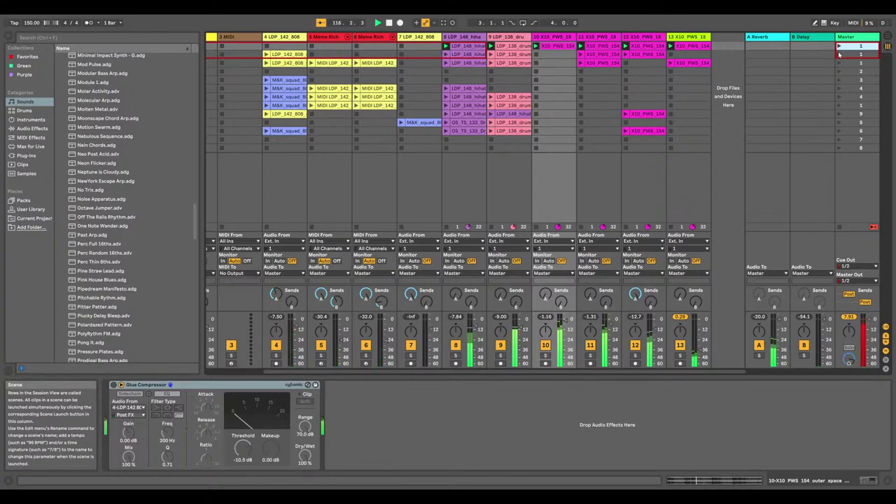
Play the second scene, raise track 12's Delay send to about -36 dB and launch the third scene
{"action": "left_click", "coordinate": [840, 54]}
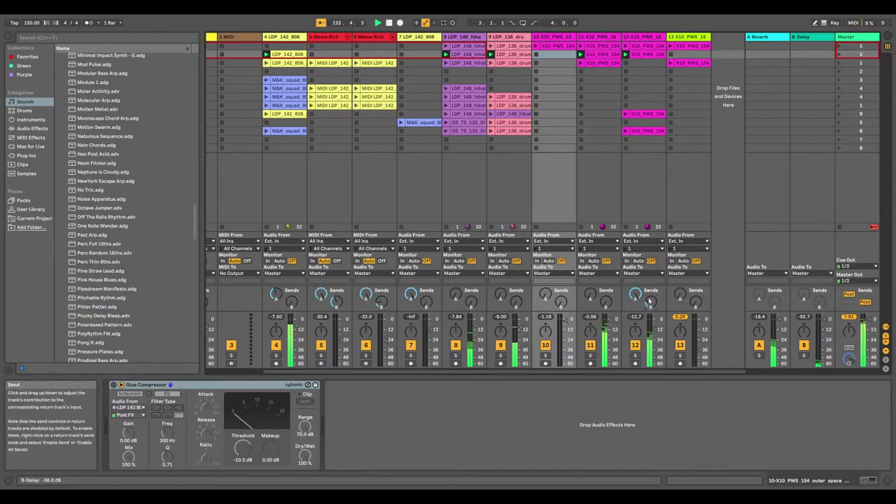
{"action": "left_click", "coordinate": [839, 64]}
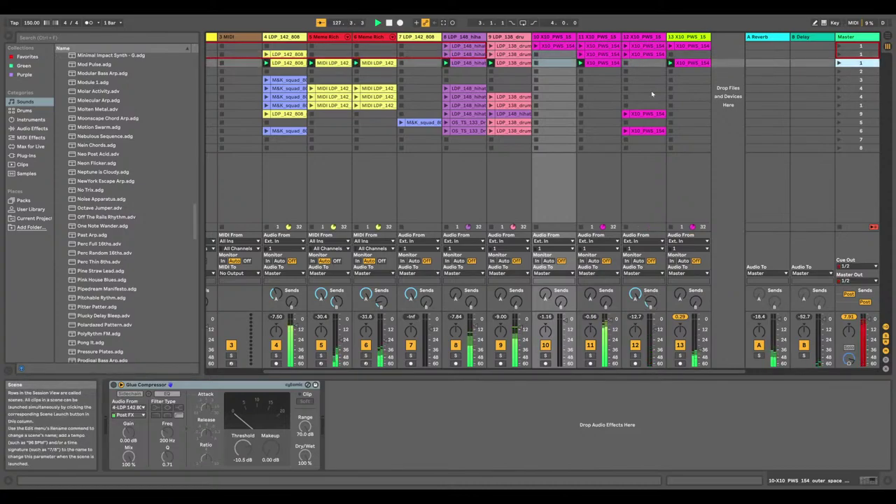
Move track 13's third-scene X10_PWS_154 clip to track 12 and lower the clip's gain to -3.94 dB
{"action": "left_click_drag", "start_coordinate": [687, 64], "coordinate": [645, 64]}
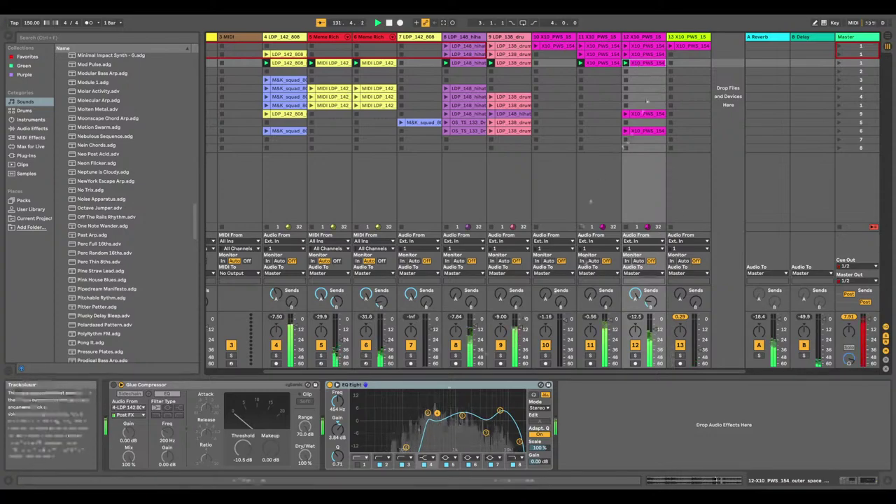
{"action": "double_click", "coordinate": [657, 64]}
{"action": "mouse_move", "coordinate": [170, 367]}
{"action": "left_mouse_down"}
{"action": "mouse_move", "coordinate": [171, 378]}
{"action": "mouse_move", "coordinate": [181, 371]}
{"action": "left_mouse_up"}
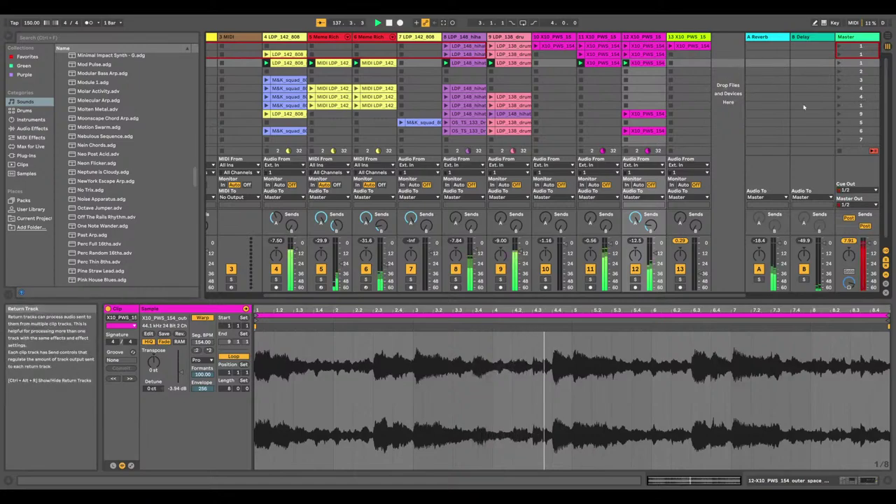
Relaunch the third scene and delete track 4's LDP_142_808 clip from it
{"action": "left_click", "coordinate": [840, 72]}
{"action": "scroll", "coordinate": [581, 295], "scroll_direction": "left", "scroll_amount": 3}
{"action": "left_click", "coordinate": [840, 63]}
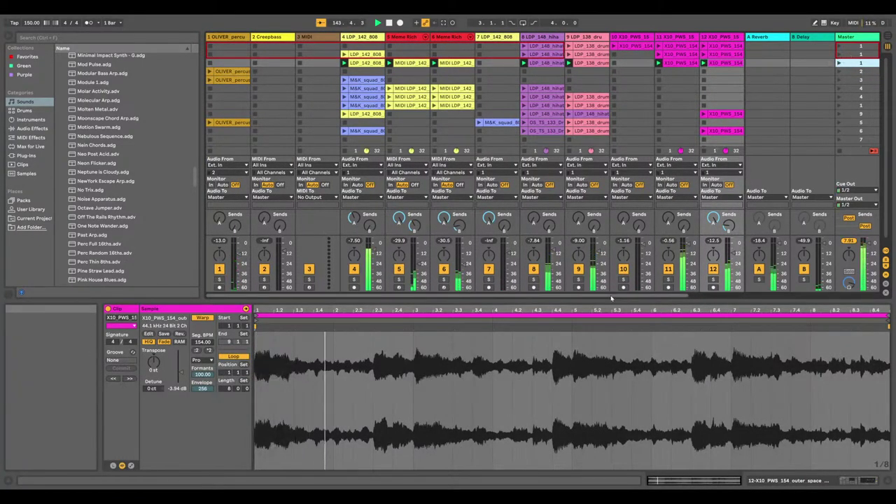
{"action": "scroll", "coordinate": [624, 295], "scroll_direction": "right", "scroll_amount": 1}
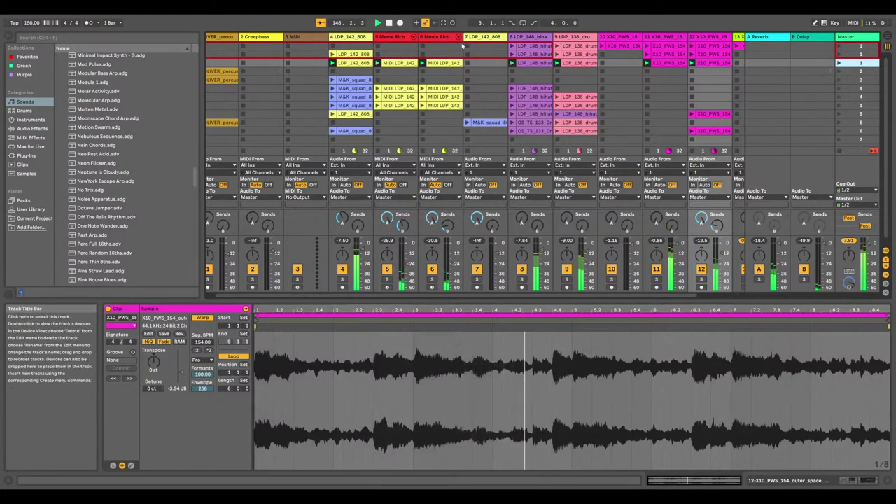
{"action": "right_click", "coordinate": [713, 63]}
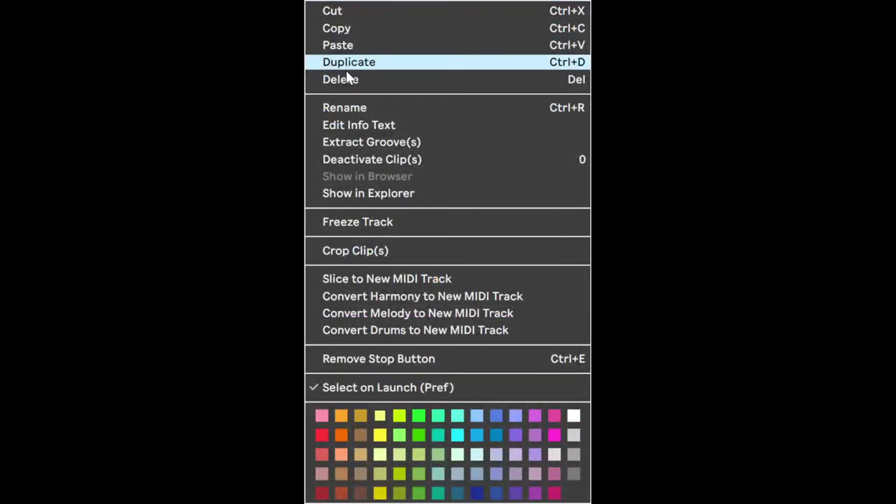
{"action": "left_click", "coordinate": [346, 62]}
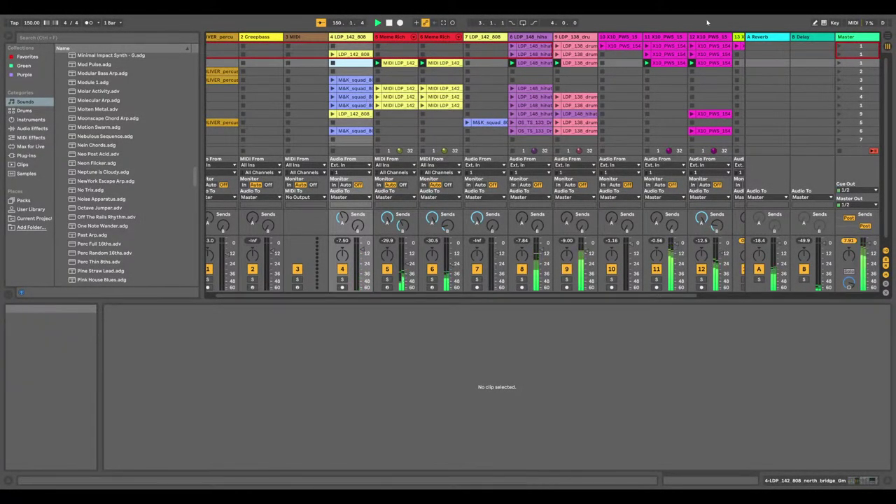
Play the top scene with track 11's clip and lower that clip's gain to about -12.1 dB
{"action": "left_click", "coordinate": [840, 47]}
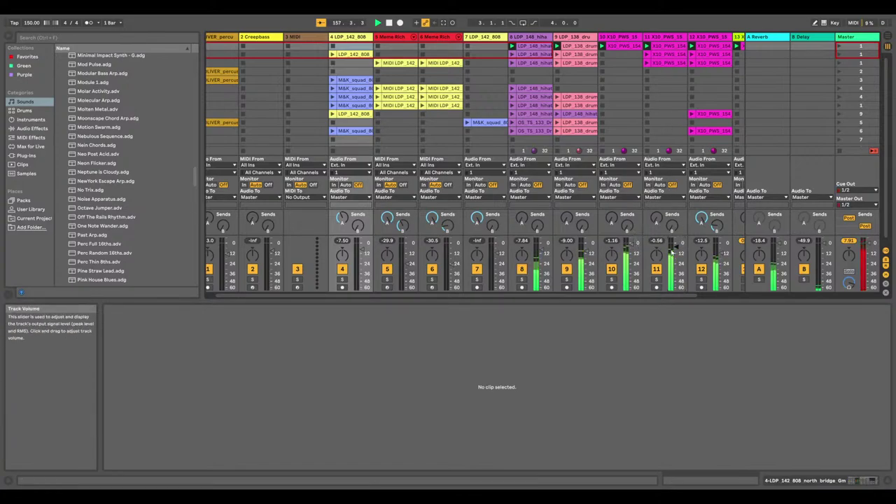
{"action": "left_click", "coordinate": [674, 47]}
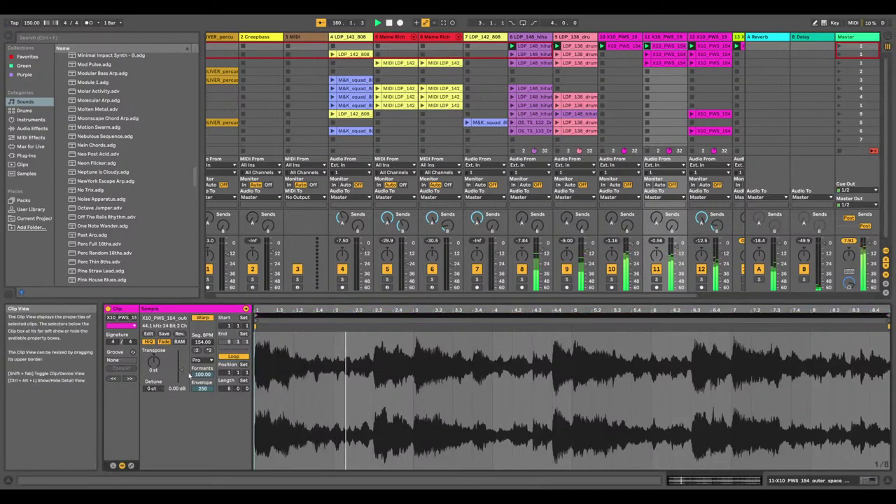
{"action": "left_click_drag", "start_coordinate": [180, 373], "coordinate": [180, 398]}
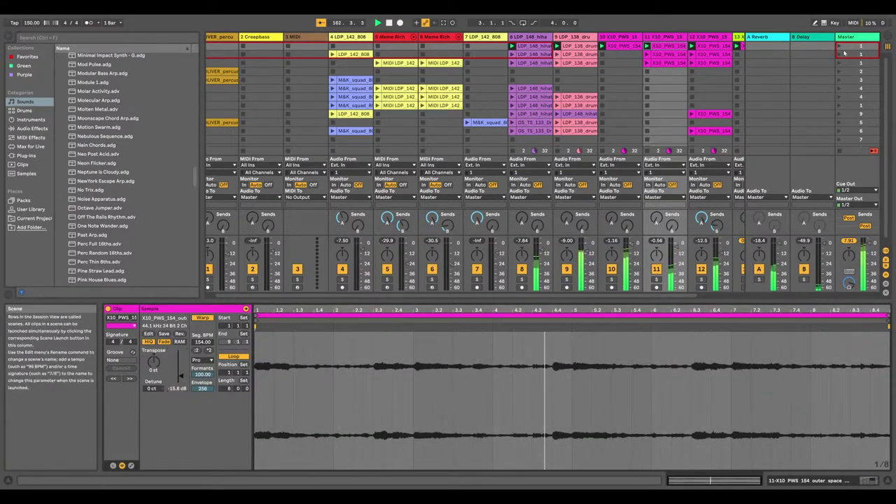
{"action": "left_click_drag", "start_coordinate": [180, 376], "coordinate": [180, 368]}
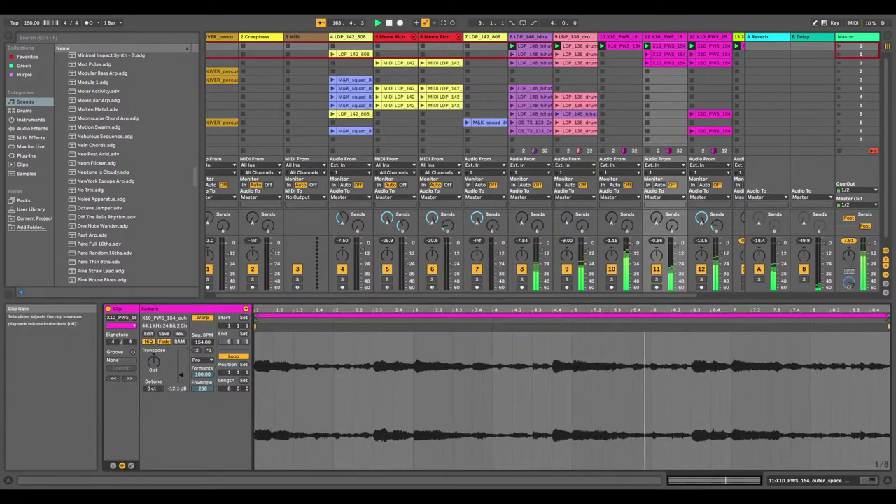
Play the second scene and lower the gain of track 12's X10_PWS_154 clip there to about -4.85 dB
{"action": "left_click", "coordinate": [840, 55]}
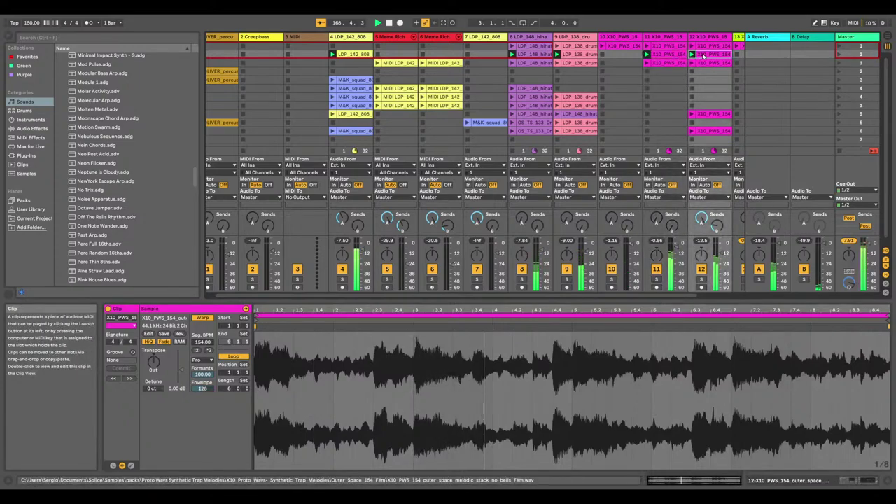
{"action": "left_click_drag", "start_coordinate": [178, 365], "coordinate": [178, 375]}
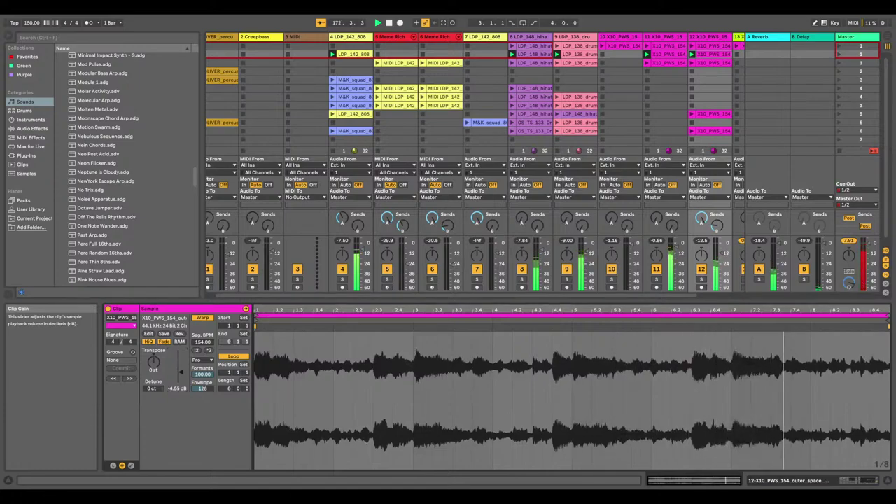
{"action": "left_click_drag", "start_coordinate": [181, 372], "coordinate": [181, 373]}
Play the third scene, show track 4's LDP_142_808 clip from the second scene and adjust track 4's volume
{"action": "left_click", "coordinate": [839, 63]}
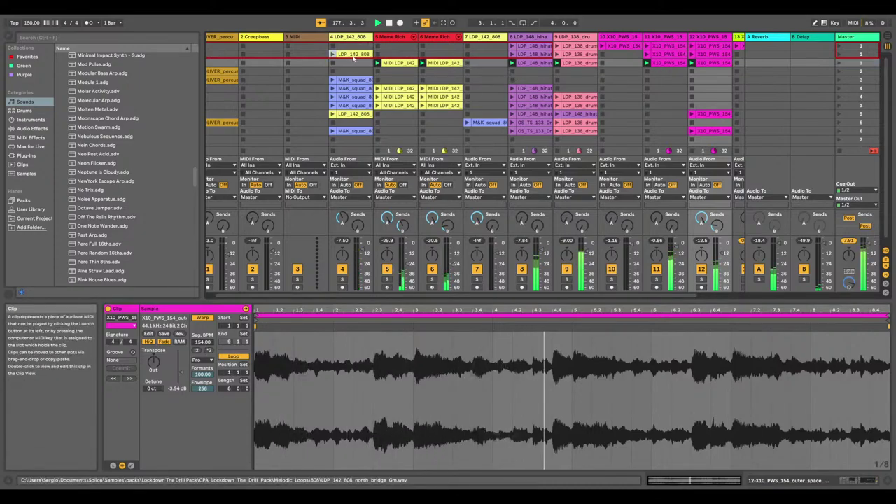
{"action": "left_click", "coordinate": [365, 253]}
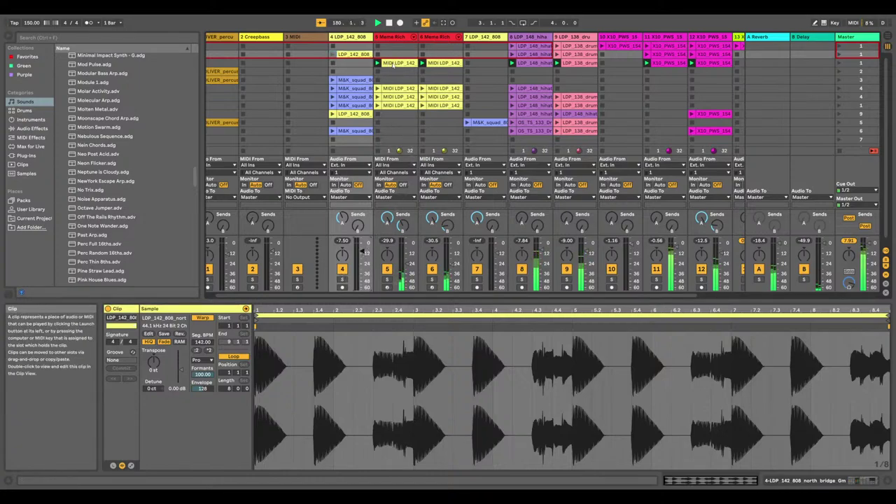
Audition scenes 2 and 3 and both scenes numbered 4, returning to scene 3
{"action": "left_click", "coordinate": [839, 72]}
{"action": "left_click", "coordinate": [839, 88]}
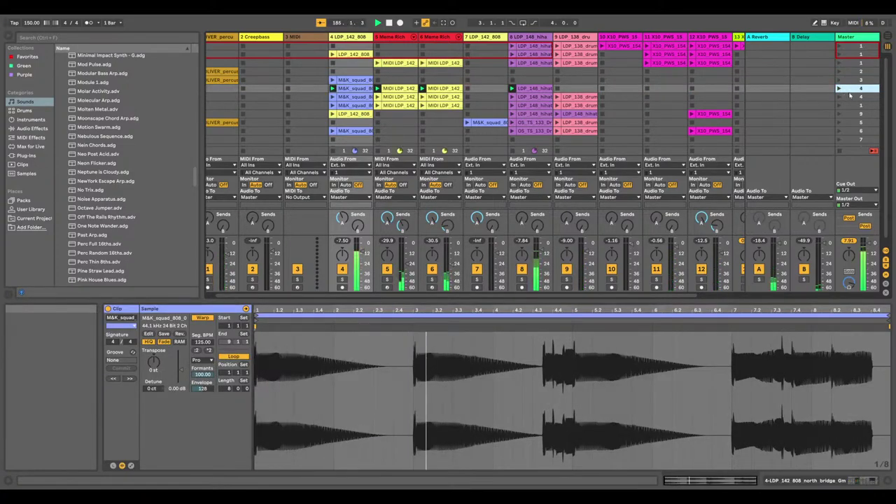
{"action": "left_click", "coordinate": [840, 80]}
{"action": "left_click", "coordinate": [839, 88]}
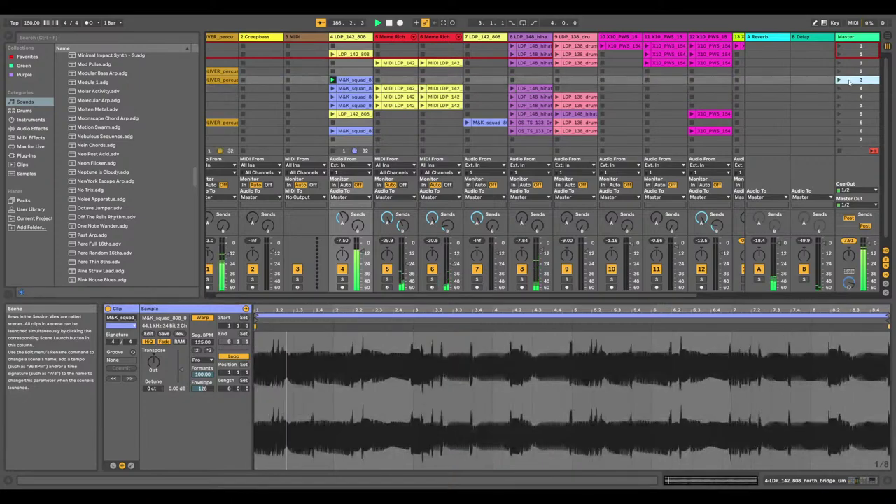
{"action": "left_click", "coordinate": [838, 96]}
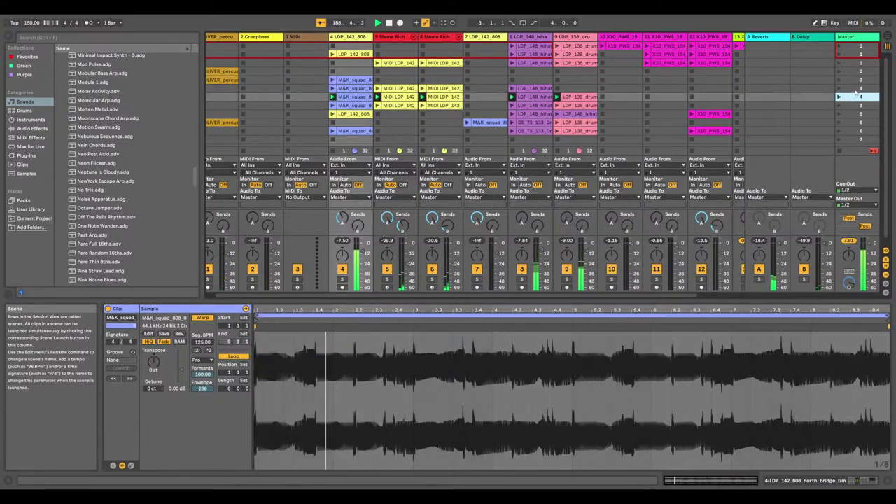
{"action": "left_click", "coordinate": [840, 80]}
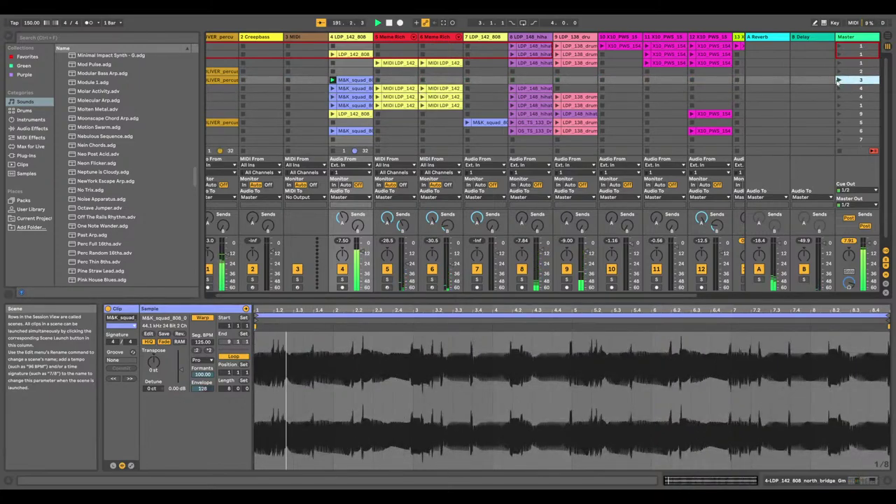
Move track 4's M&K_squad clip from scene 3 to scene 7 and delete scene 2
{"action": "left_click", "coordinate": [364, 82]}
{"action": "left_click_drag", "start_coordinate": [364, 82], "coordinate": [357, 133]}
{"action": "right_click", "coordinate": [849, 65]}
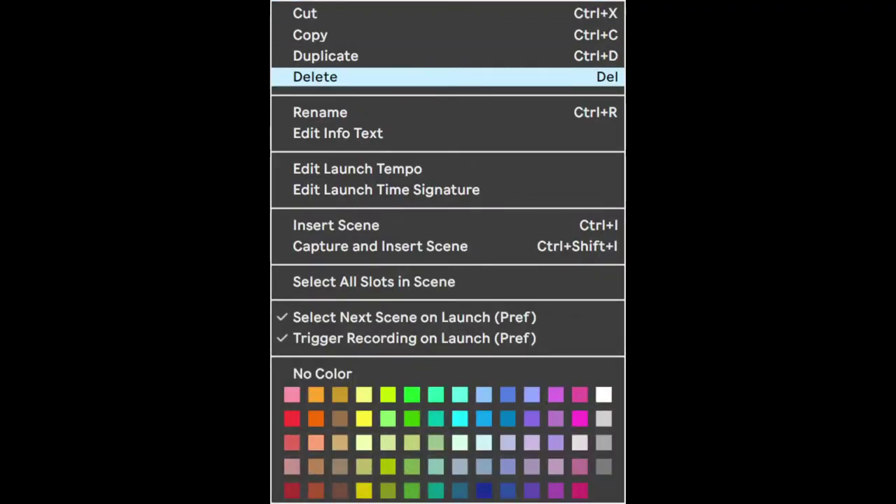
{"action": "left_click", "coordinate": [462, 77]}
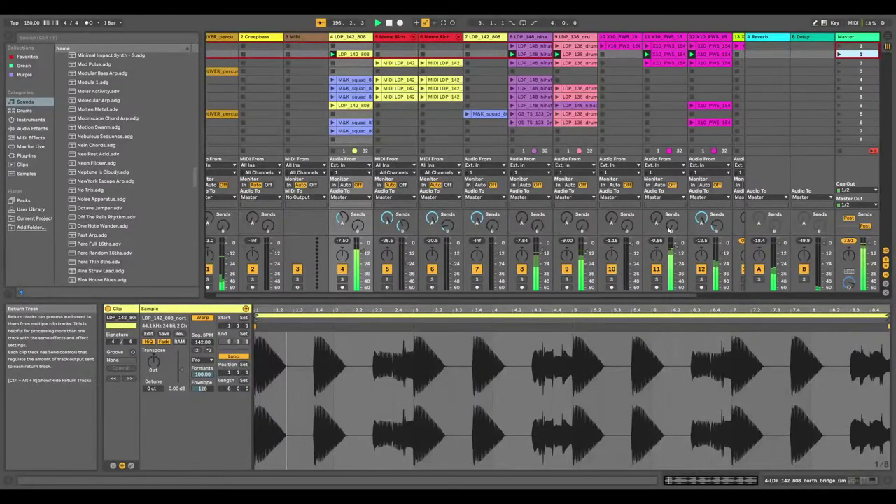
Audition the transition from the third scene from the top into scene 3
{"action": "left_click", "coordinate": [840, 63]}
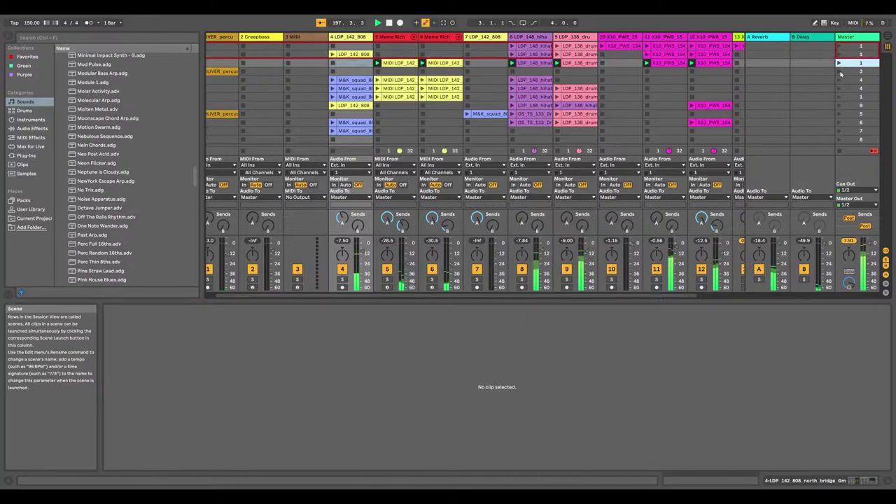
{"action": "left_click", "coordinate": [841, 72]}
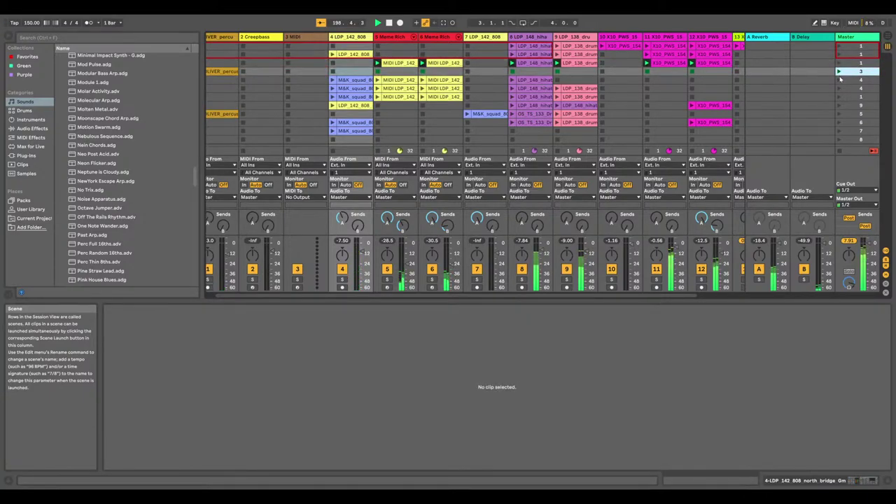
Move the upper scene 4 above scene 3 and audition the transition into it from the third scene from the top
{"action": "left_click", "coordinate": [839, 80]}
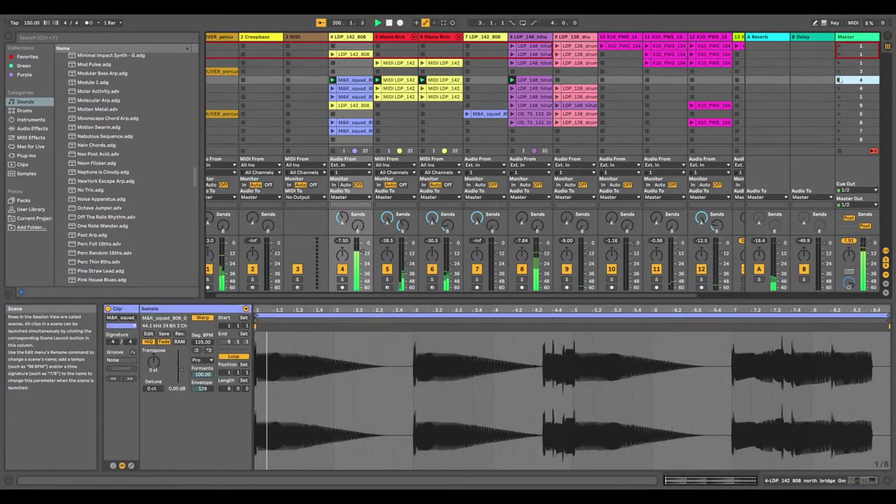
{"action": "left_click", "coordinate": [842, 70]}
{"action": "left_click", "coordinate": [843, 64]}
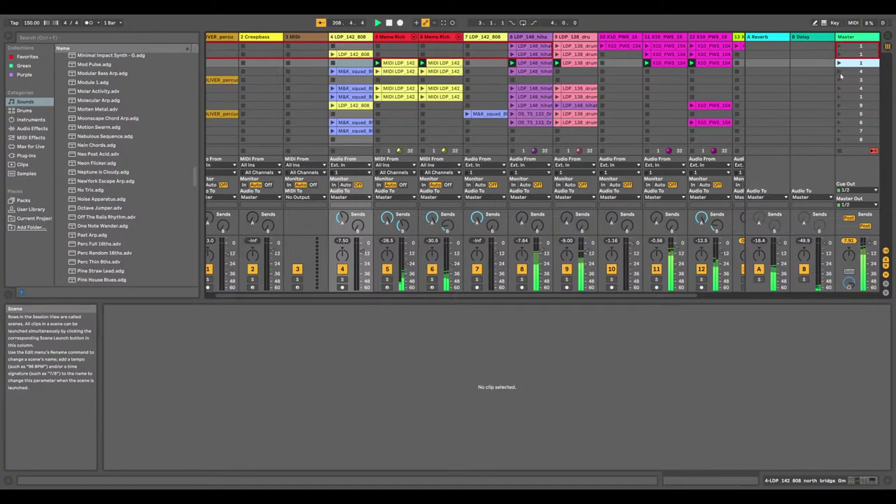
{"action": "left_click", "coordinate": [724, 64]}
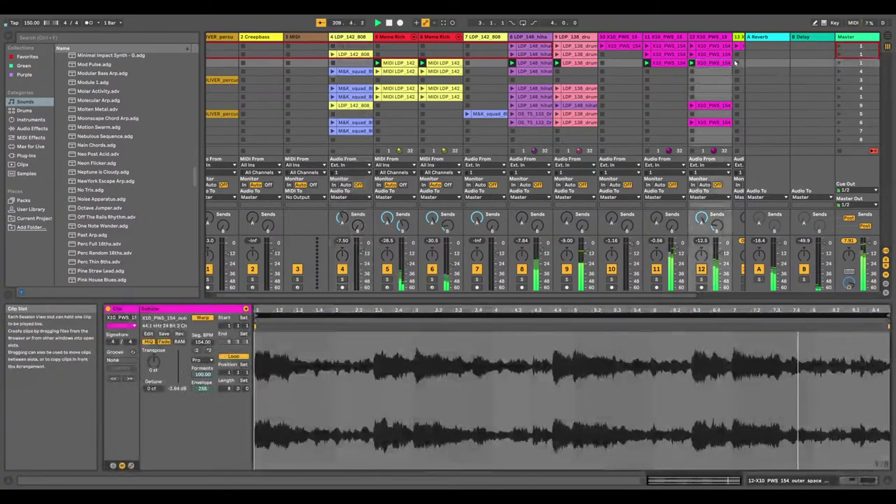
{"action": "left_click", "coordinate": [839, 63]}
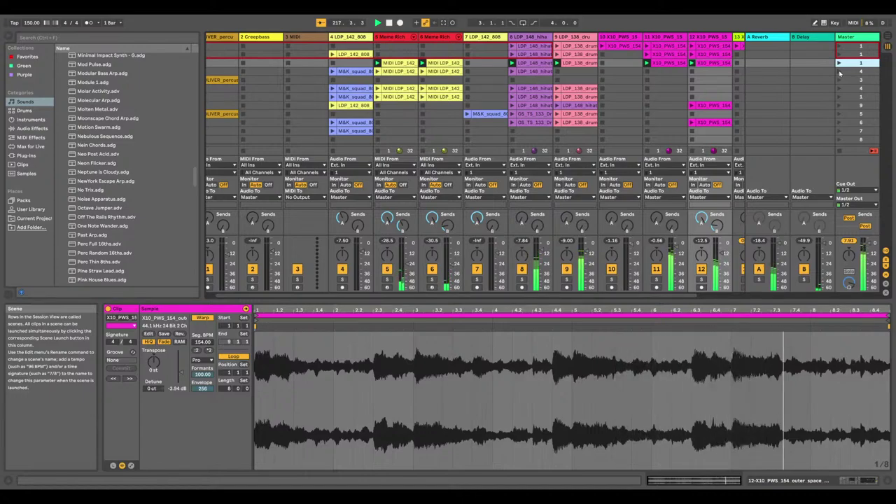
{"action": "left_click", "coordinate": [840, 72]}
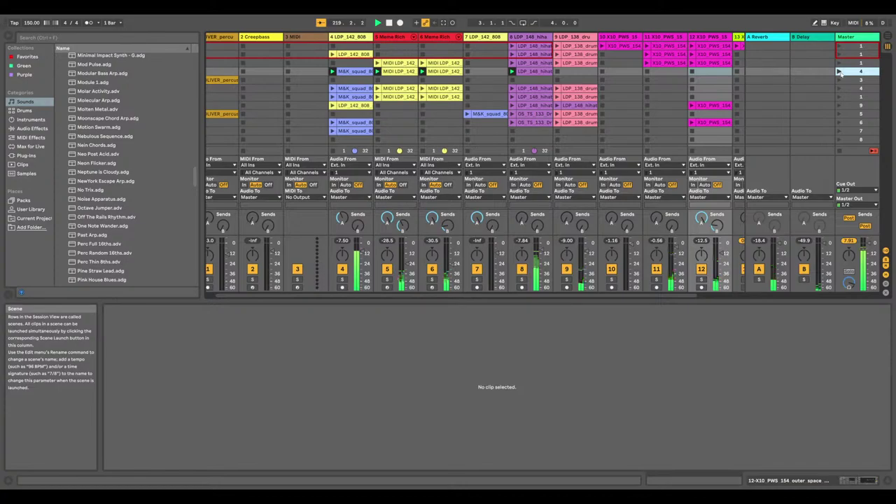
Add a reversed copy of the third scene's track 12 X10_PWS clip to the upper scene 4 and play that scene from the start
{"action": "right_click", "coordinate": [710, 63]}
{"action": "right_click", "coordinate": [725, 74]}
{"action": "left_click", "coordinate": [733, 79]}
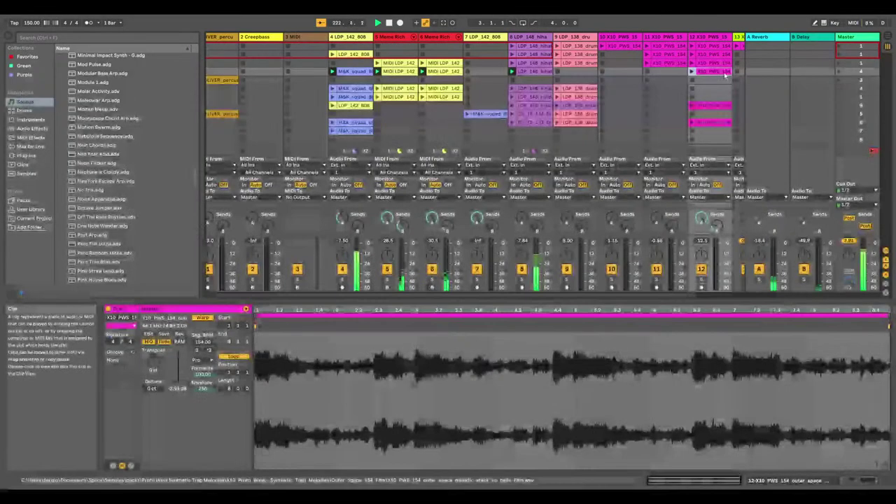
{"action": "left_click", "coordinate": [180, 335]}
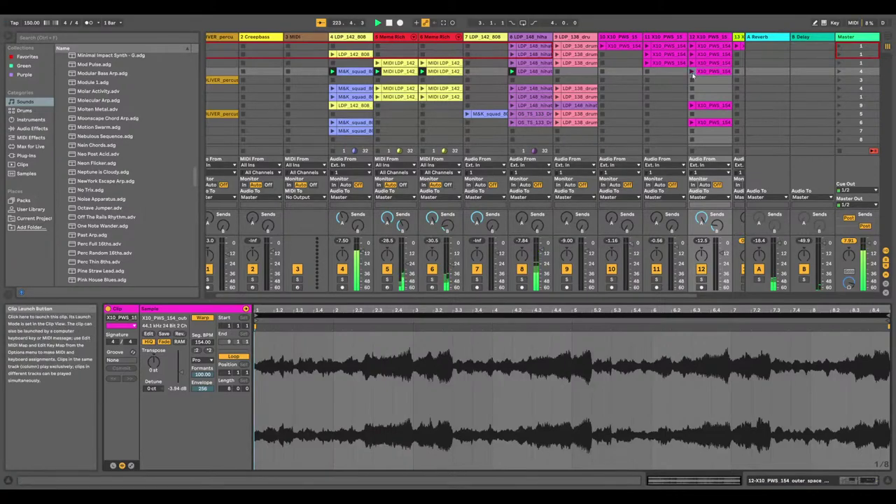
{"action": "left_click", "coordinate": [394, 23]}
{"action": "left_click", "coordinate": [839, 71]}
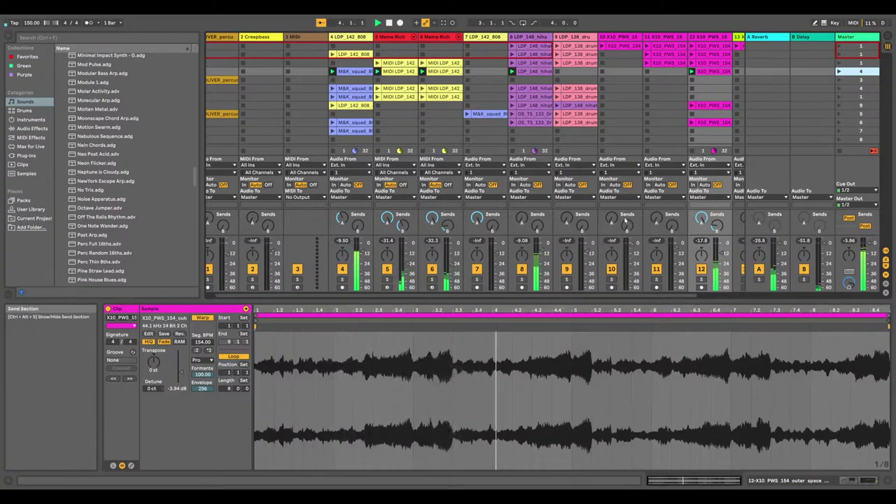
Place and launch a reversed X10_PWS clip on track 10 in the upper scene 4, and lower that scene's track 12 clip gain to -13.1 dB
{"action": "right_click", "coordinate": [706, 71]}
{"action": "left_click", "coordinate": [338, 45]}
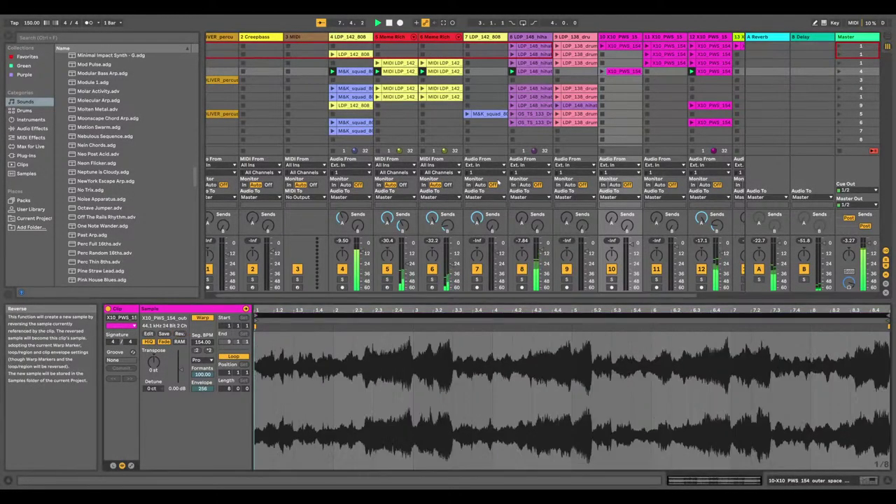
{"action": "right_click", "coordinate": [719, 73]}
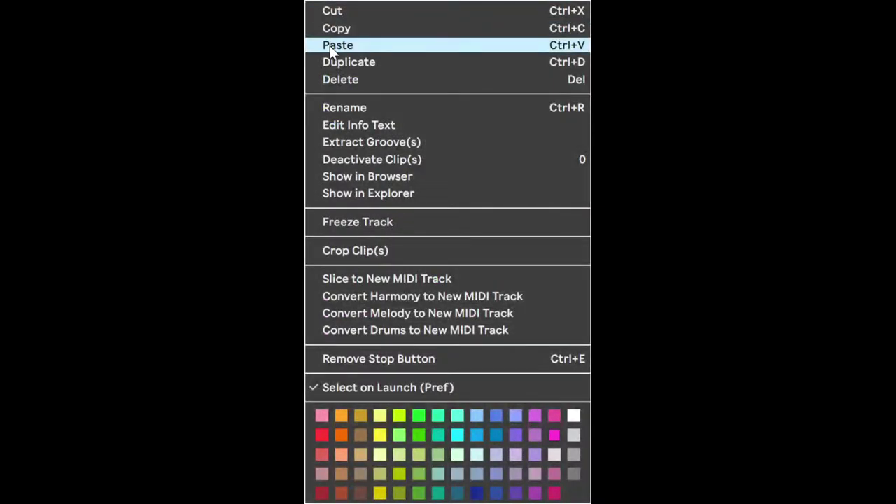
{"action": "left_click", "coordinate": [329, 82]}
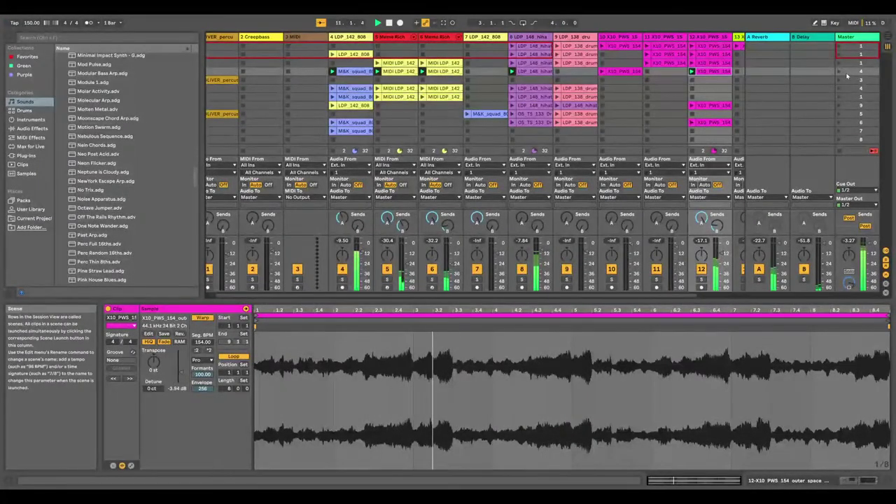
{"action": "left_click", "coordinate": [847, 75]}
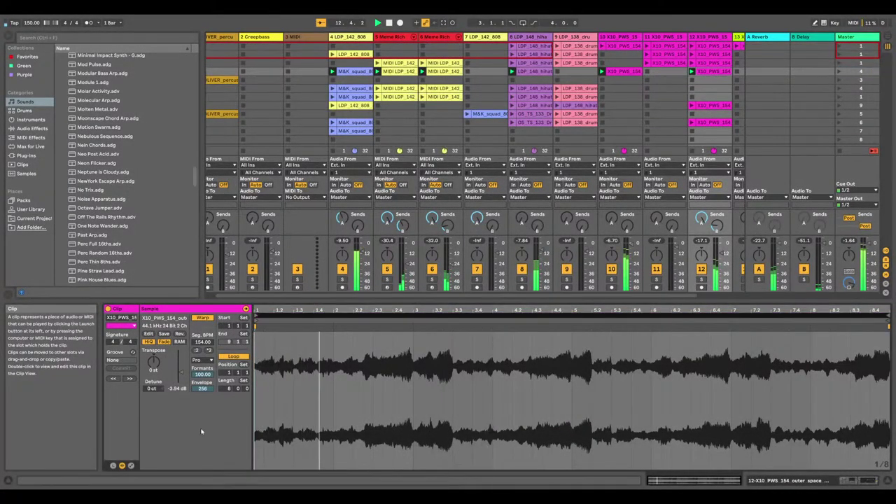
{"action": "left_click_drag", "start_coordinate": [181, 372], "coordinate": [179, 391]}
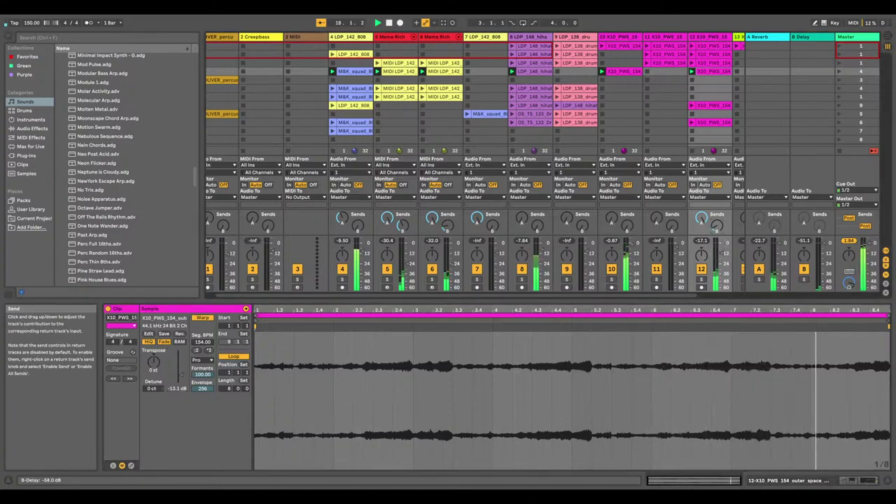
Play scene 3, move its OLIVER percussion clip on track 1 up to the scene 4 above, and duplicate that scene
{"action": "left_click", "coordinate": [838, 80]}
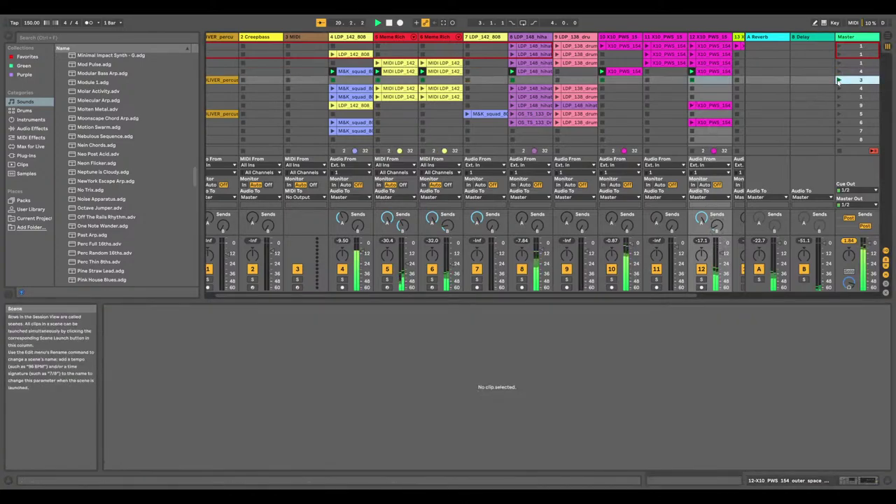
{"action": "right_click", "coordinate": [850, 85]}
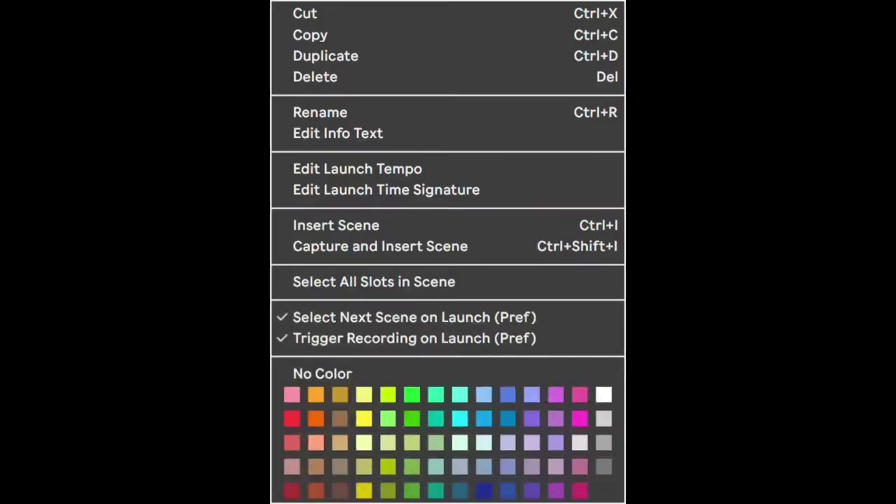
{"action": "key", "text": "Escape"}
{"action": "scroll", "coordinate": [218, 79], "scroll_direction": "left", "scroll_amount": 1}
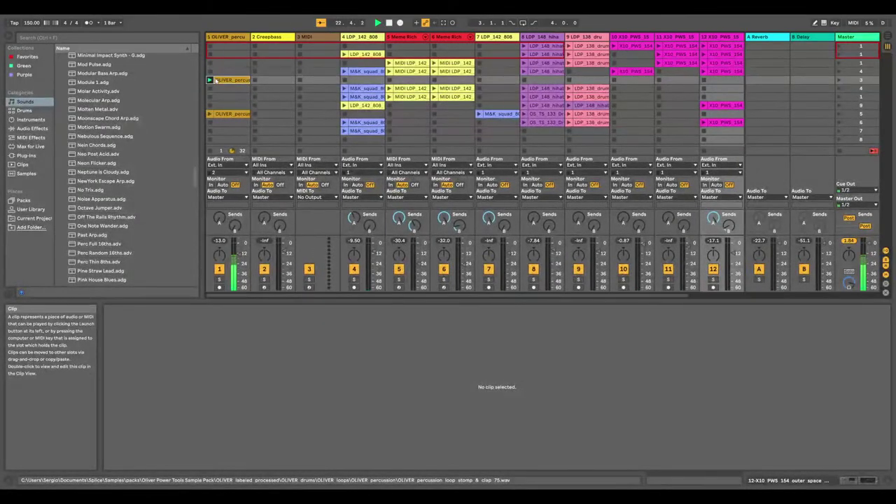
{"action": "left_click", "coordinate": [217, 79]}
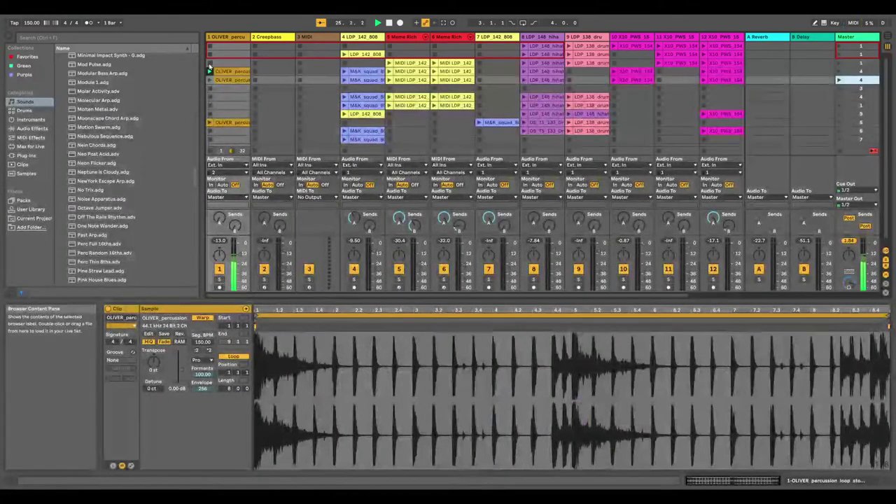
{"action": "key", "text": "ctrl+d"}
Delete the OLIVER percussion clip from the first scene 4 and remove scene 3
{"action": "right_click", "coordinate": [227, 73]}
{"action": "left_click", "coordinate": [244, 97]}
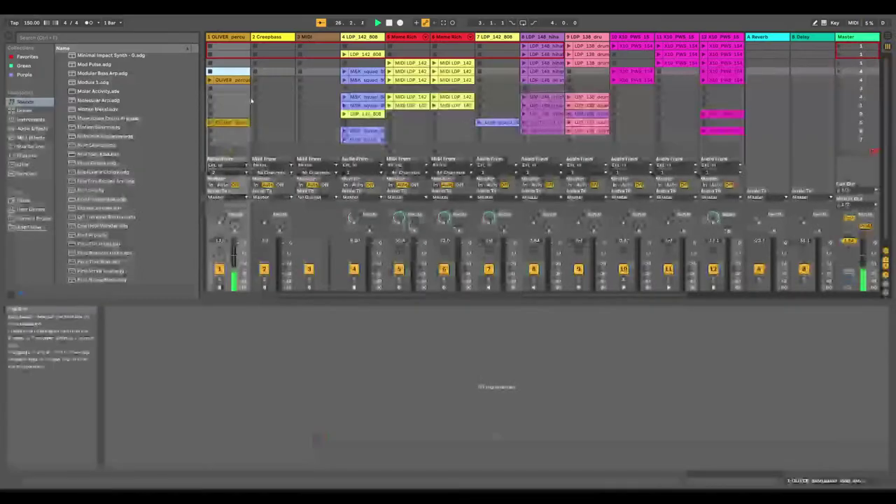
{"action": "right_click", "coordinate": [860, 72]}
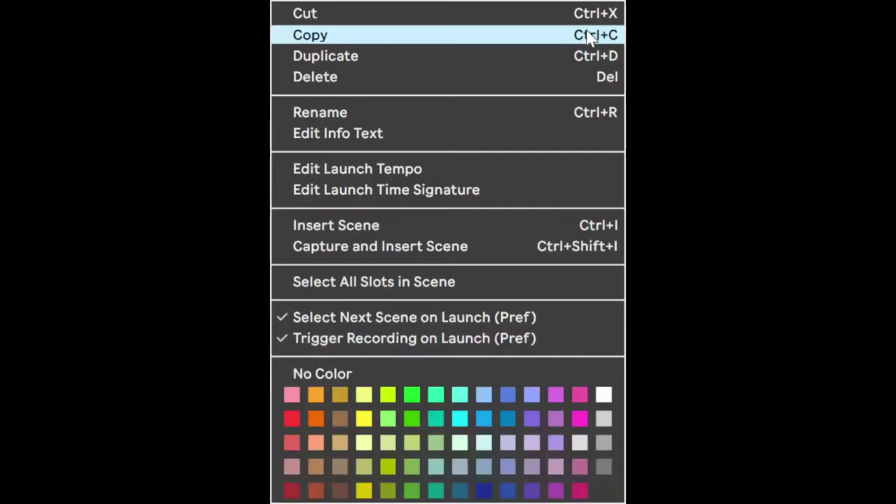
{"action": "left_click", "coordinate": [428, 78]}
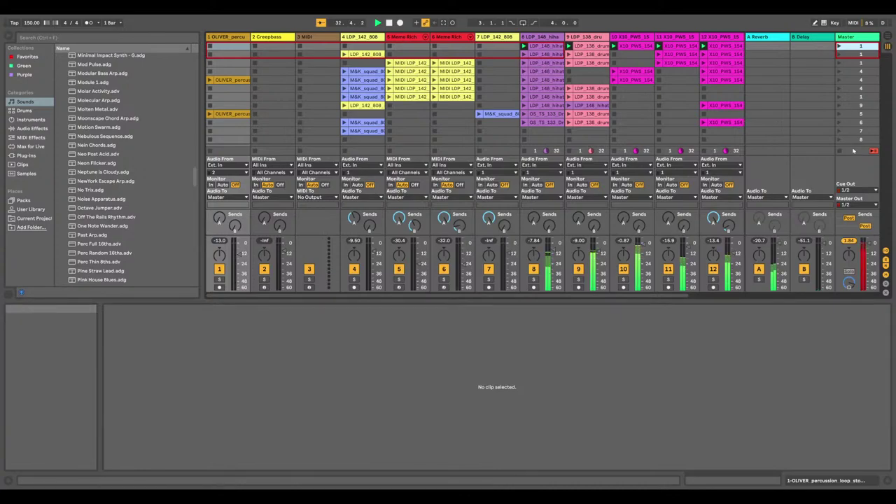
Play the second scene and set track 4's Glue Compressor to a -32.1 dB threshold with a high-pass sidechain filter
{"action": "left_click", "coordinate": [839, 54]}
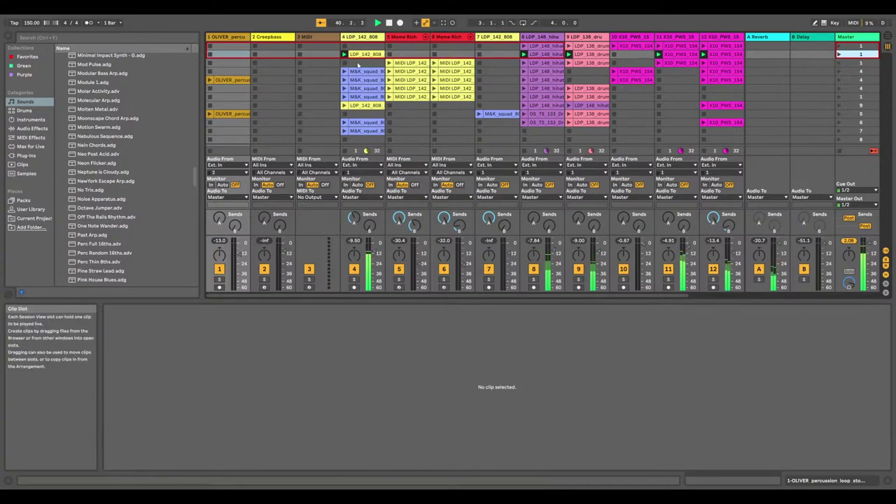
{"action": "left_click", "coordinate": [359, 62]}
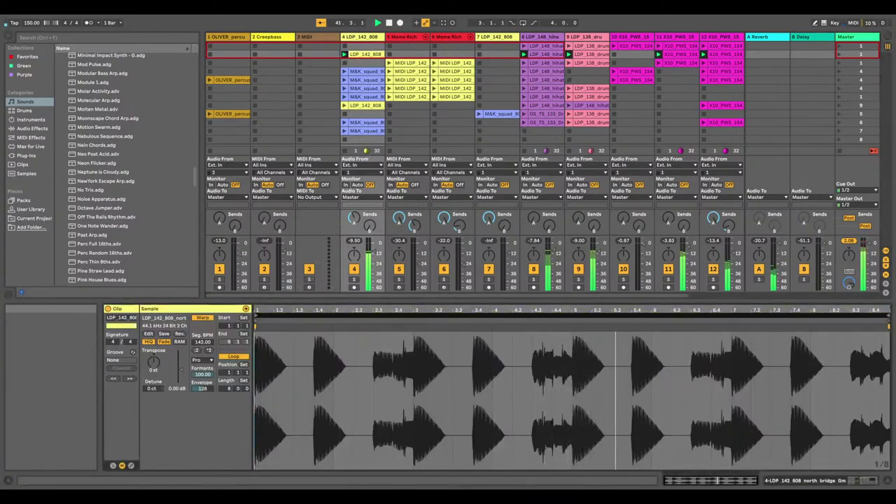
{"action": "key", "text": "shift+Tab"}
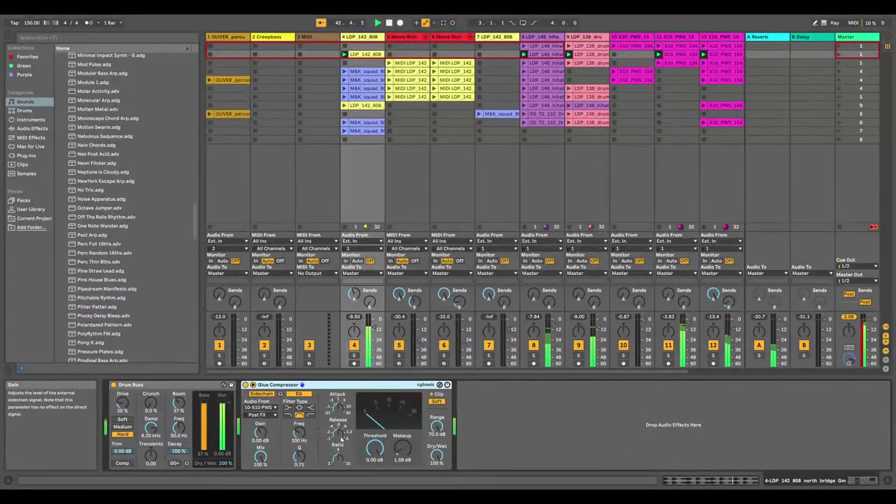
{"action": "left_click_drag", "start_coordinate": [376, 456], "coordinate": [376, 477]}
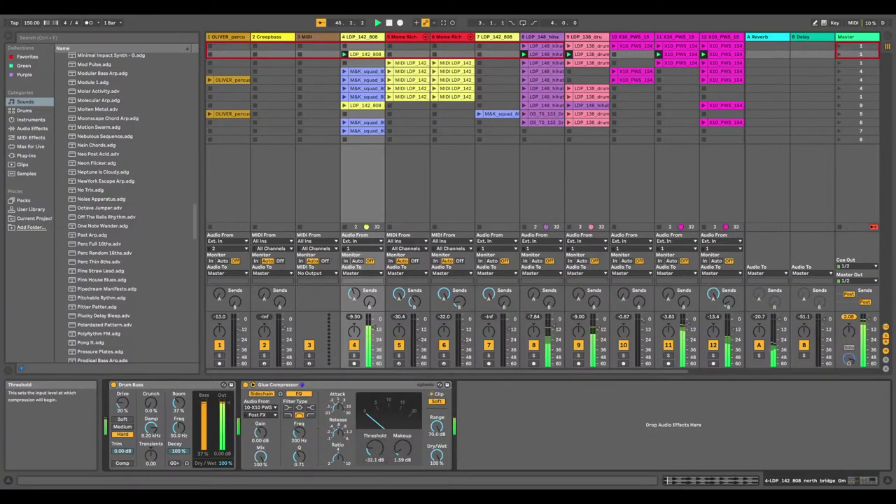
{"action": "left_click", "coordinate": [288, 416]}
Set track 4's Glue Compressor sidechain source to track 11 X10 PWS, threshold to -7.30 dB and makeup to 3.33 dB
{"action": "left_click_drag", "start_coordinate": [375, 448], "coordinate": [375, 420]}
{"action": "mouse_move", "coordinate": [402, 448]}
{"action": "left_mouse_down"}
{"action": "mouse_move", "coordinate": [402, 399]}
{"action": "mouse_move", "coordinate": [405, 448]}
{"action": "left_mouse_up"}
{"action": "left_click", "coordinate": [270, 408]}
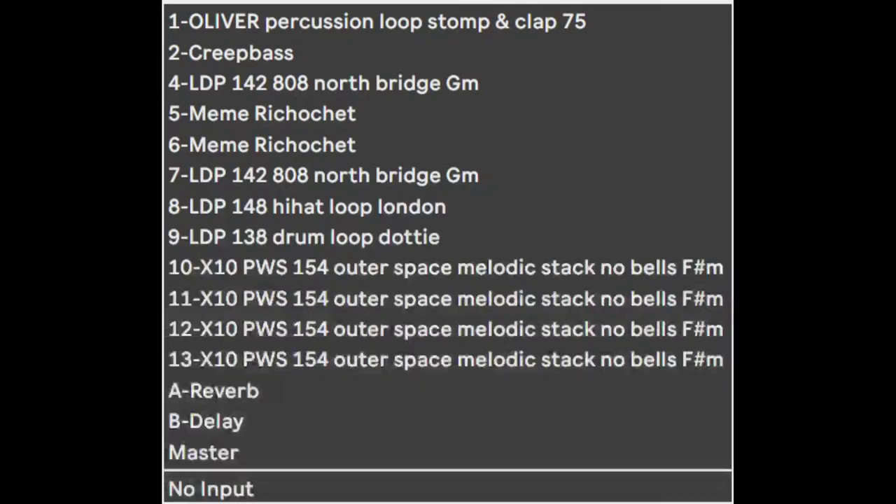
{"action": "left_click", "coordinate": [306, 298]}
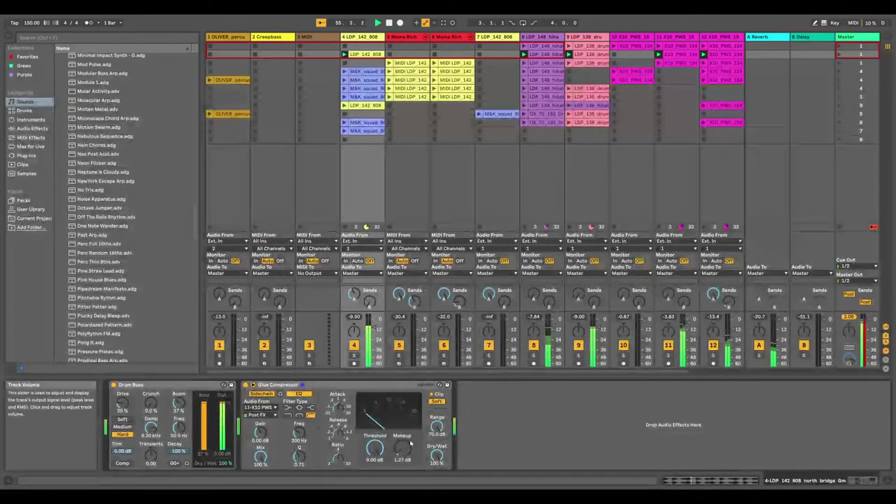
{"action": "mouse_move", "coordinate": [374, 448]}
{"action": "left_mouse_down"}
{"action": "mouse_move", "coordinate": [375, 478]}
{"action": "mouse_move", "coordinate": [375, 463]}
{"action": "mouse_move", "coordinate": [403, 439]}
{"action": "mouse_move", "coordinate": [378, 449]}
{"action": "left_mouse_up"}
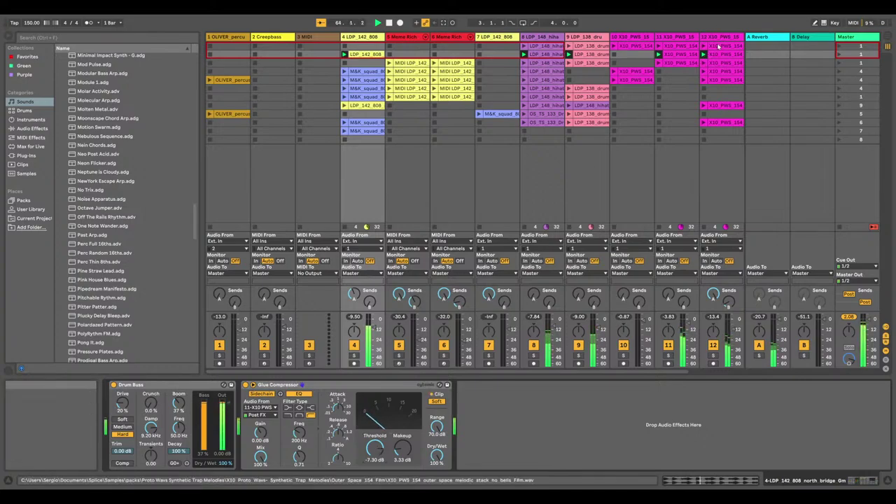
Set track 11's Glue Compressor sidechain filter to band-pass at 336 Hz with a Q of 12.0
{"action": "left_click", "coordinate": [681, 36]}
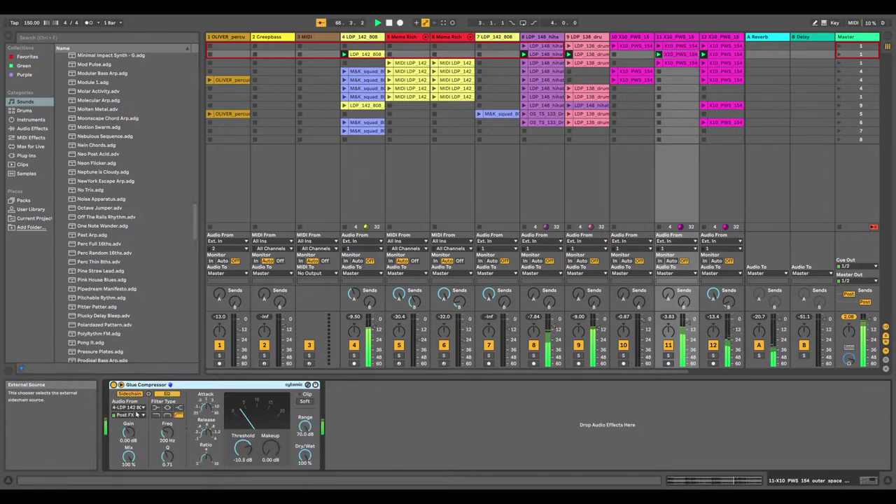
{"action": "left_click", "coordinate": [167, 415]}
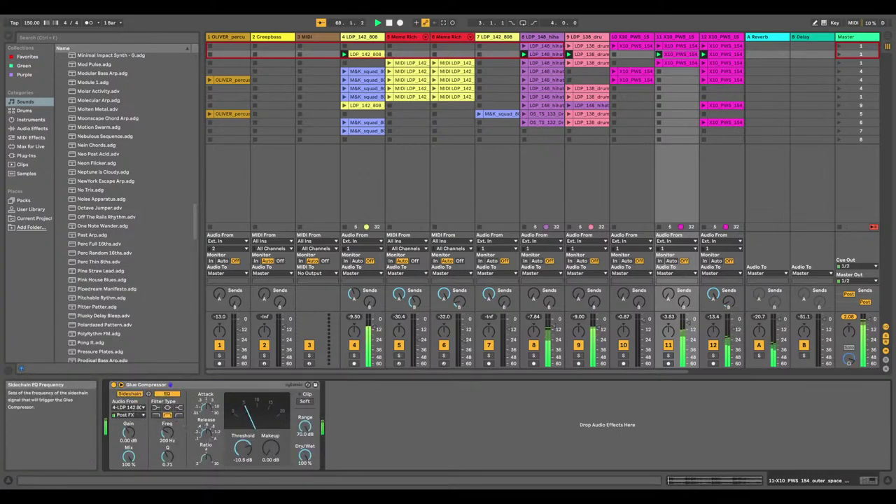
{"action": "left_click_drag", "start_coordinate": [166, 433], "coordinate": [167, 456]}
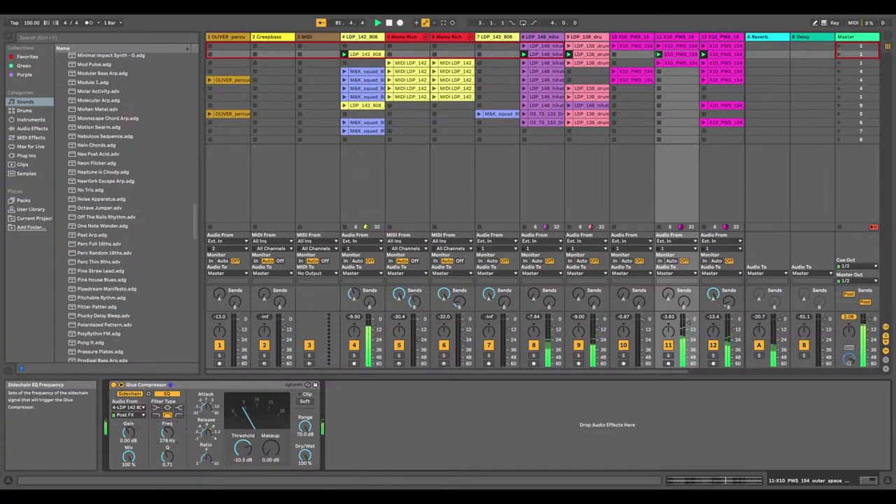
{"action": "left_click_drag", "start_coordinate": [167, 432], "coordinate": [167, 401]}
{"action": "left_click_drag", "start_coordinate": [167, 433], "coordinate": [172, 456]}
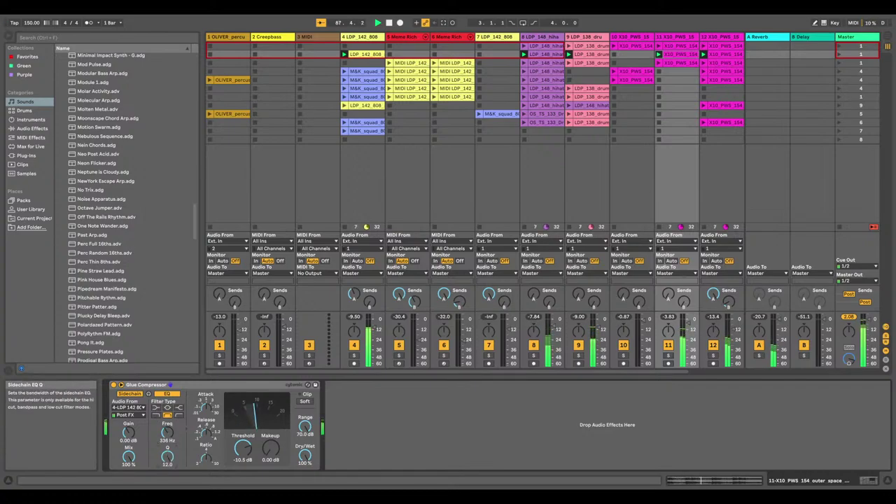
Reset the track 11 sidechain filter's Q to 0.71 and raise its frequency to 1.14 kHz
{"action": "mouse_move", "coordinate": [167, 456]}
{"action": "left_mouse_down"}
{"action": "mouse_move", "coordinate": [166, 467]}
{"action": "mouse_move", "coordinate": [168, 450]}
{"action": "left_mouse_up"}
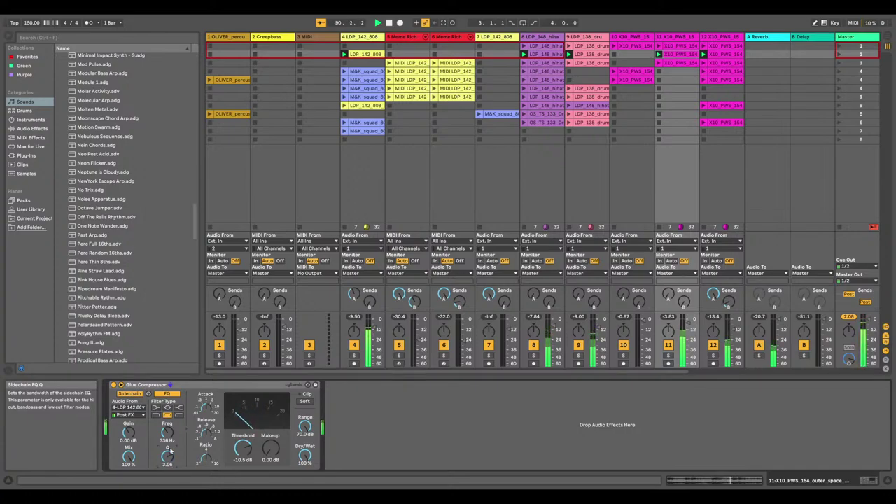
{"action": "key", "text": "Delete"}
{"action": "left_click_drag", "start_coordinate": [167, 432], "coordinate": [167, 423]}
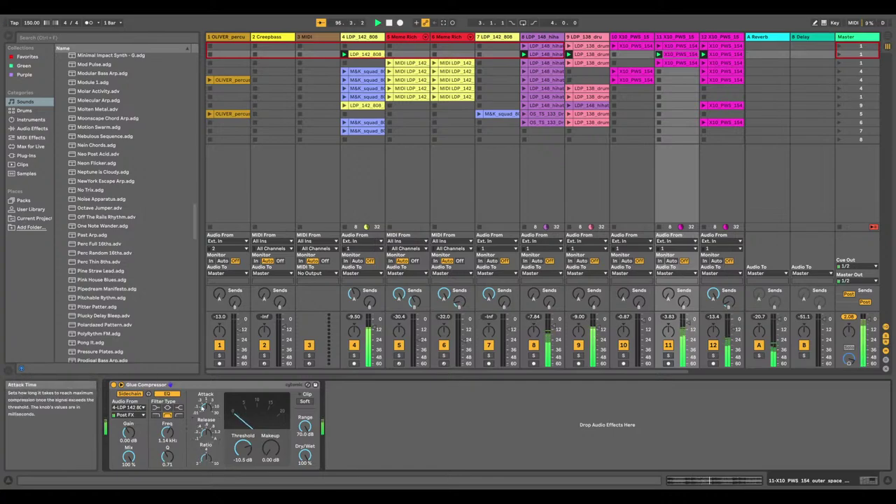
Enable soft clipping on track 11's Glue Compressor and set its Dry/Wet to 73%
{"action": "left_click", "coordinate": [306, 404]}
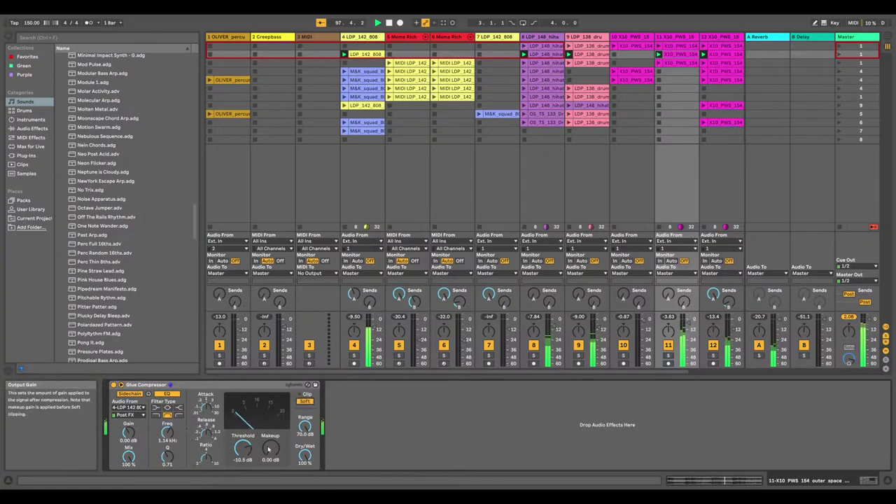
{"action": "left_click_drag", "start_coordinate": [304, 458], "coordinate": [303, 477]}
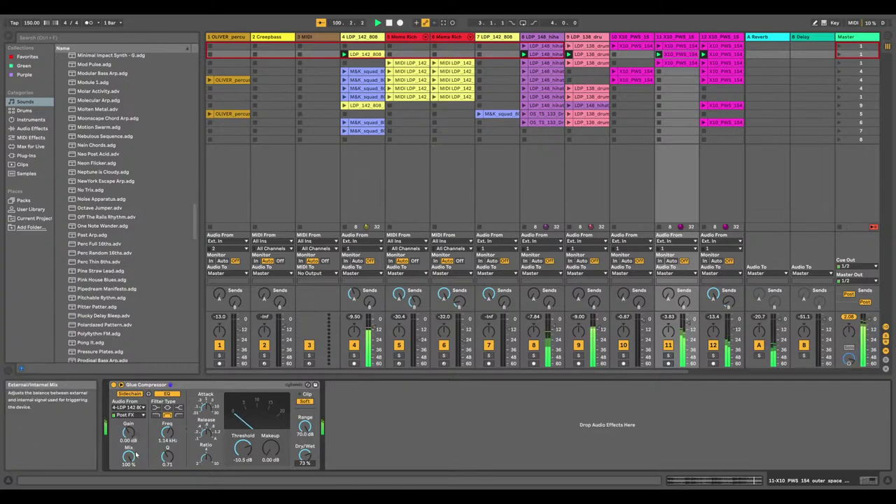
Try the different sidechain filter types on track 11's Glue Compressor and settle on the high-pass filter
{"action": "left_click", "coordinate": [168, 409]}
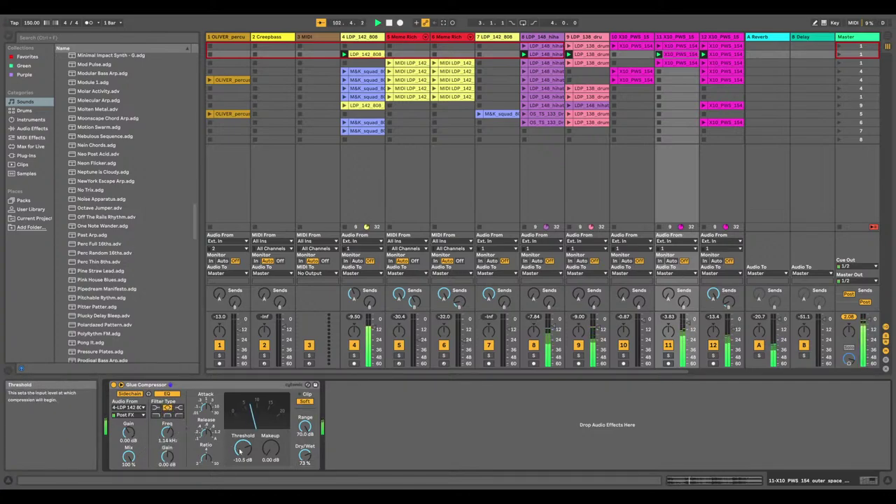
{"action": "left_click", "coordinate": [180, 409]}
{"action": "left_click", "coordinate": [162, 408]}
{"action": "left_click", "coordinate": [180, 408]}
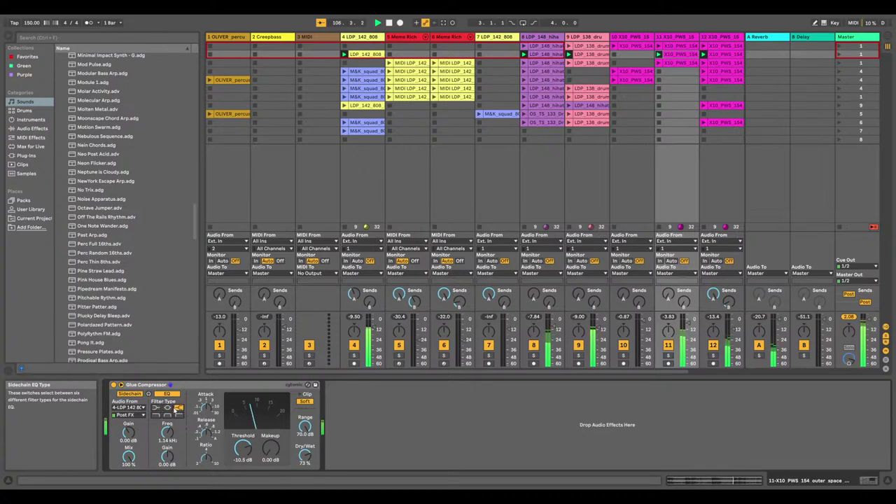
{"action": "left_click", "coordinate": [156, 415]}
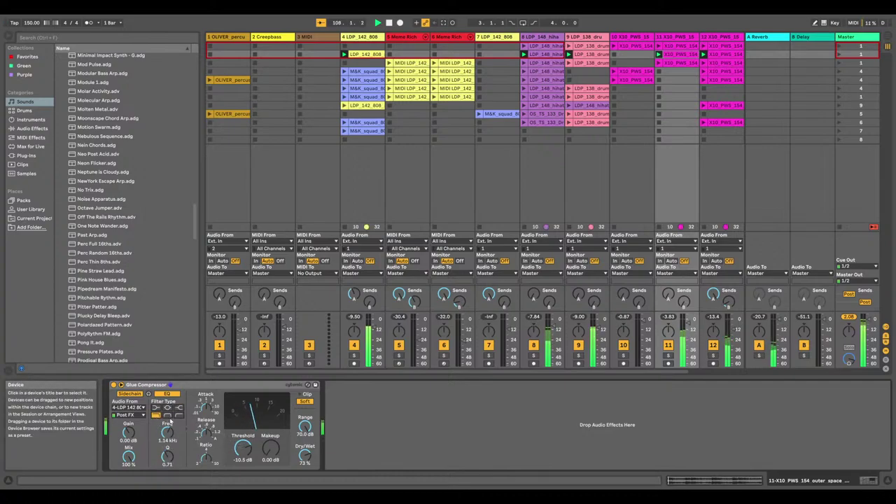
{"action": "left_click", "coordinate": [176, 418]}
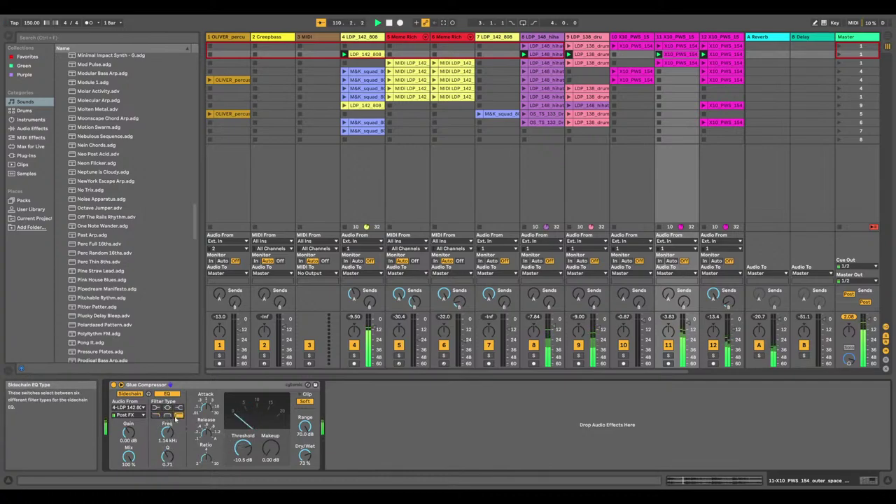
Lower track 11's Glue Compressor threshold to -15.6 dB and its sidechain filter frequency to 227 Hz
{"action": "left_click_drag", "start_coordinate": [242, 448], "coordinate": [242, 464]}
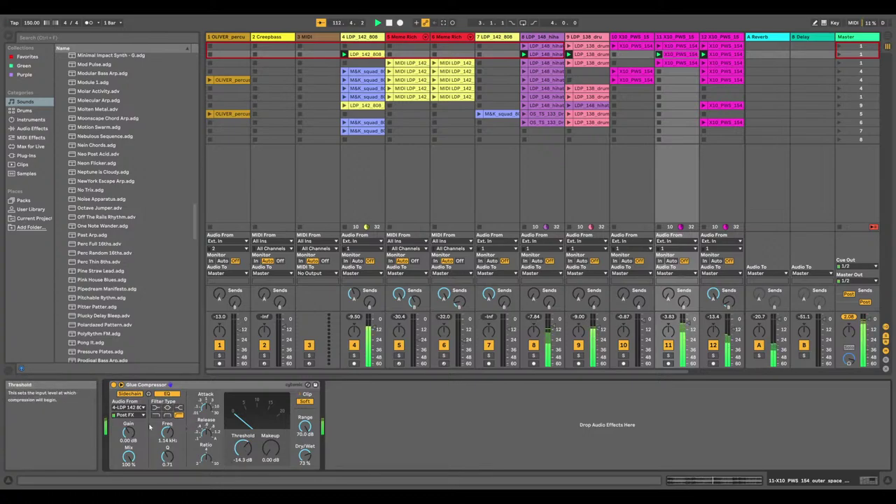
{"action": "left_click_drag", "start_coordinate": [163, 431], "coordinate": [163, 459]}
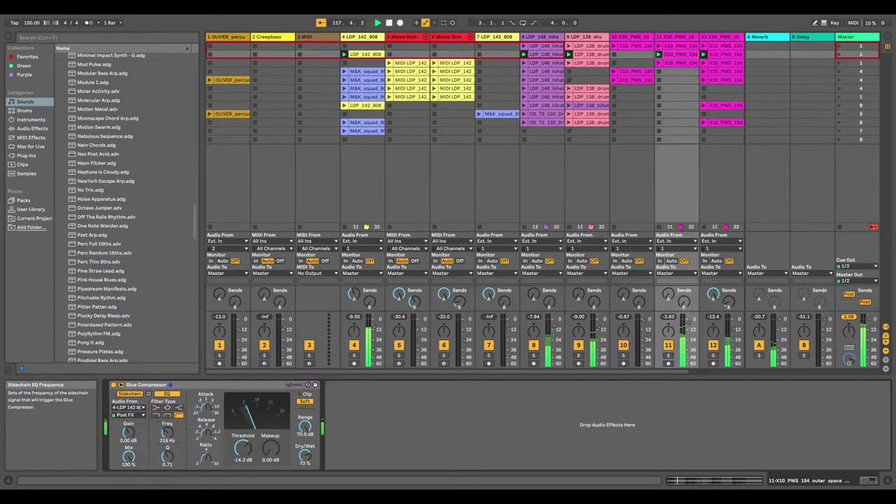
{"action": "left_click_drag", "start_coordinate": [167, 432], "coordinate": [167, 437]}
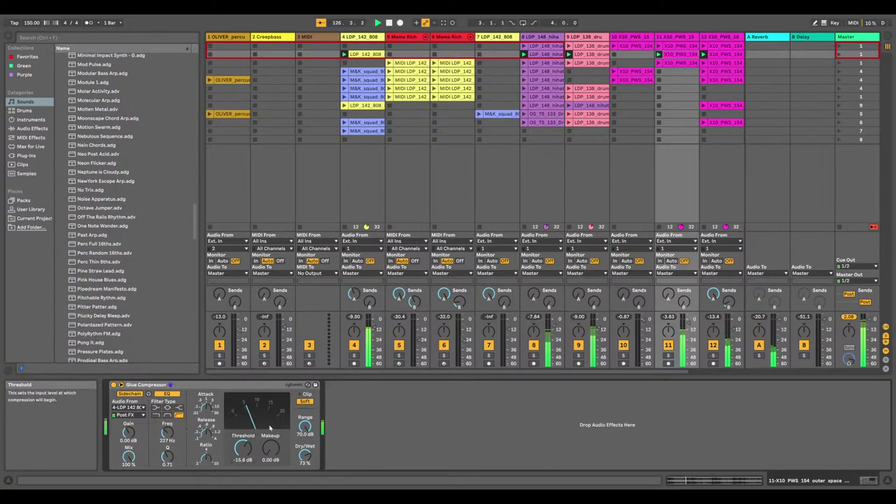
Raise the clip gain of track 12's second-scene clip to -1.77 dB
{"action": "double_click", "coordinate": [725, 55]}
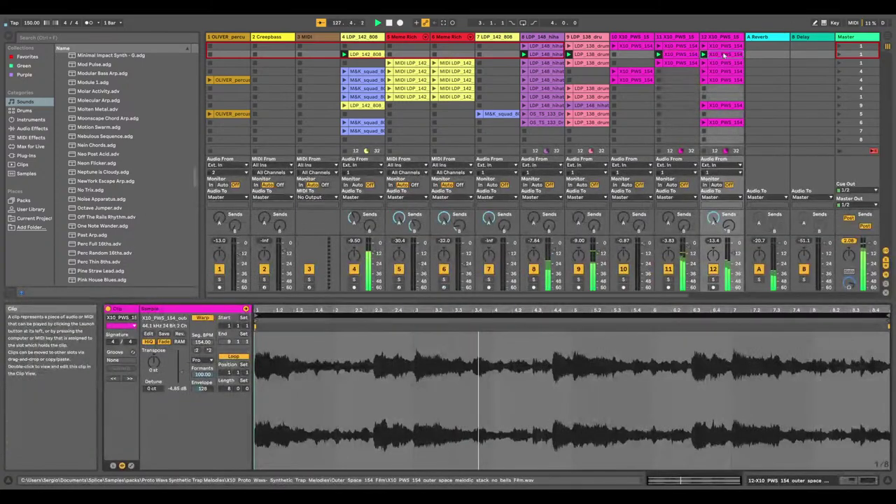
{"action": "mouse_move", "coordinate": [176, 370]}
{"action": "left_mouse_down"}
{"action": "mouse_move", "coordinate": [176, 357]}
{"action": "mouse_move", "coordinate": [181, 367]}
{"action": "left_mouse_up"}
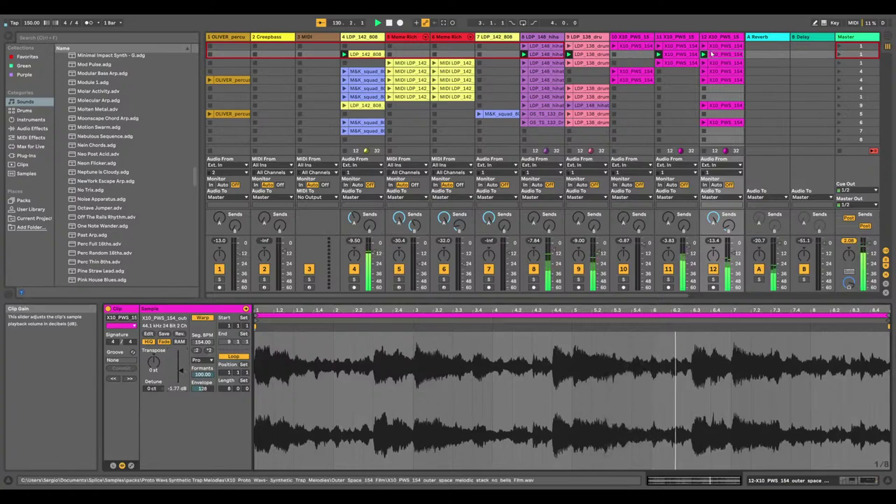
Move the low-frequency band of track 12's EQ Eight to 527 Hz with a Q of 1.37
{"action": "left_click", "coordinate": [729, 36]}
{"action": "left_click", "coordinate": [726, 36]}
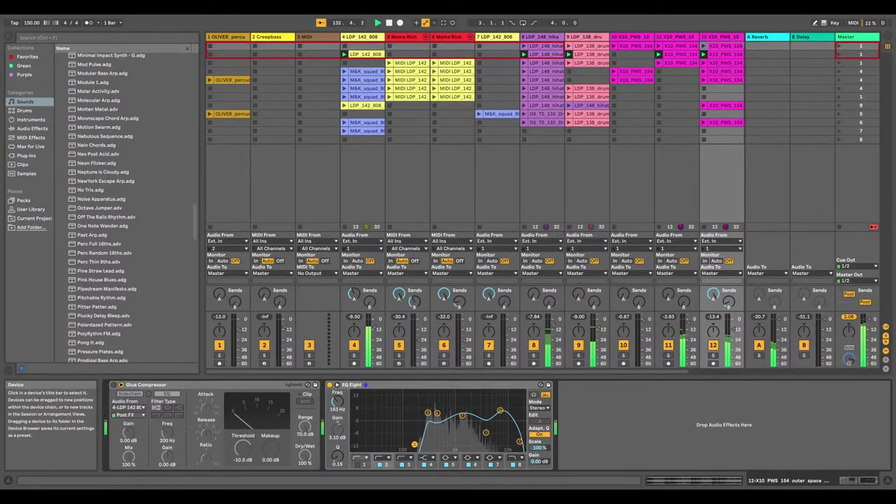
{"action": "left_click_drag", "start_coordinate": [425, 438], "coordinate": [437, 416]}
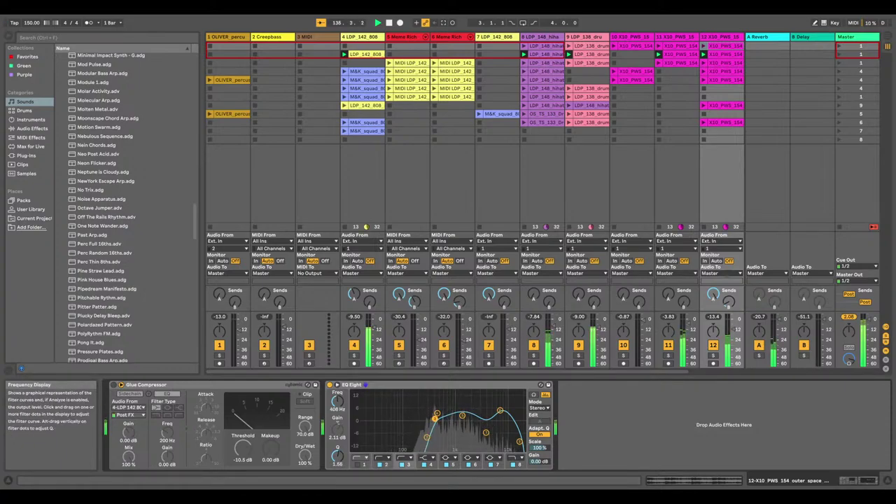
{"action": "left_click_drag", "start_coordinate": [439, 414], "coordinate": [441, 420]}
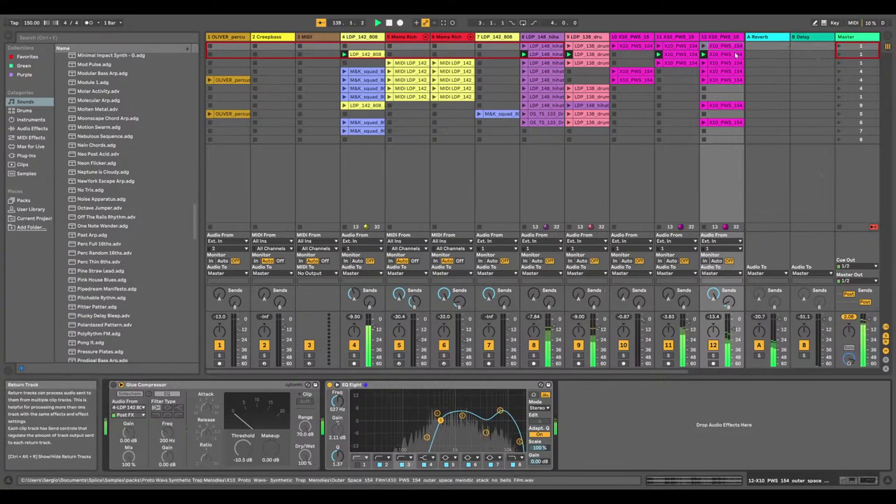
Compare track 11's clips in the first two scenes and set its Glue Compressor threshold to -19.4 dB
{"action": "double_click", "coordinate": [678, 54]}
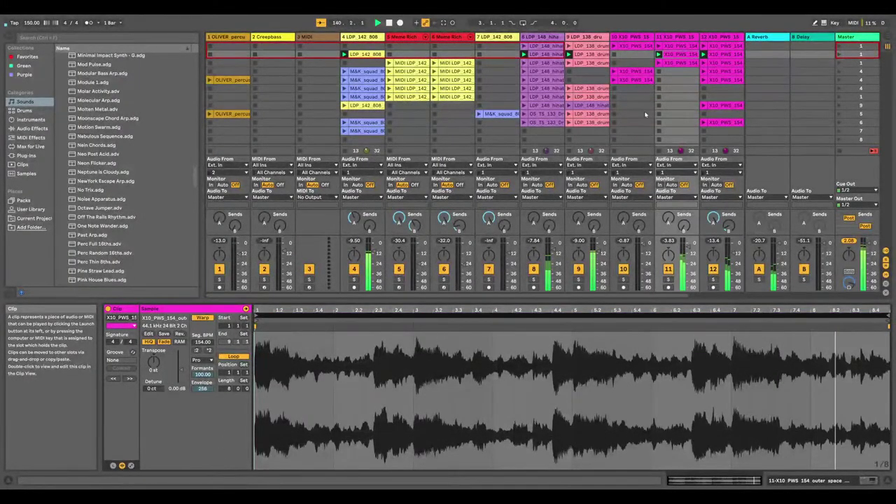
{"action": "left_click", "coordinate": [678, 47]}
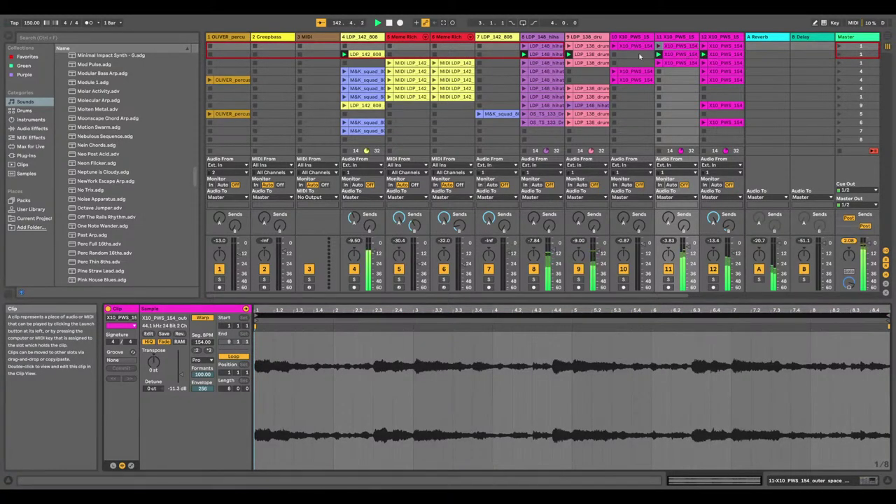
{"action": "left_click", "coordinate": [679, 54]}
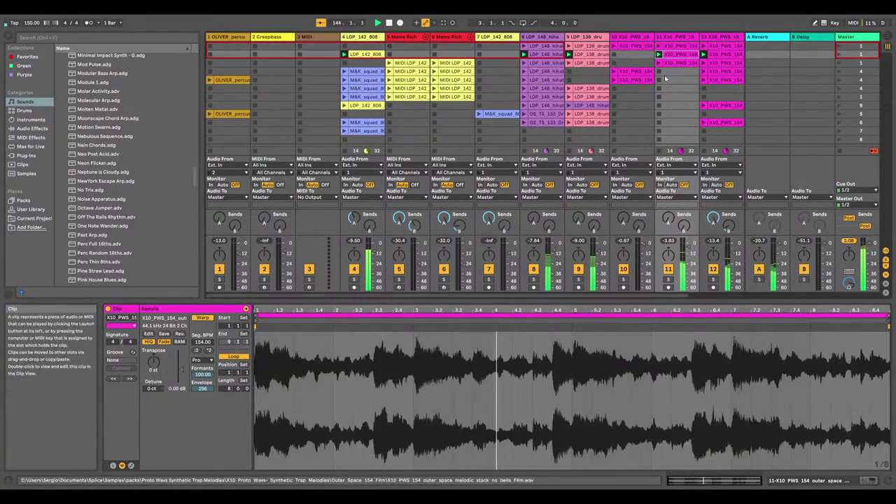
{"action": "left_click", "coordinate": [868, 482]}
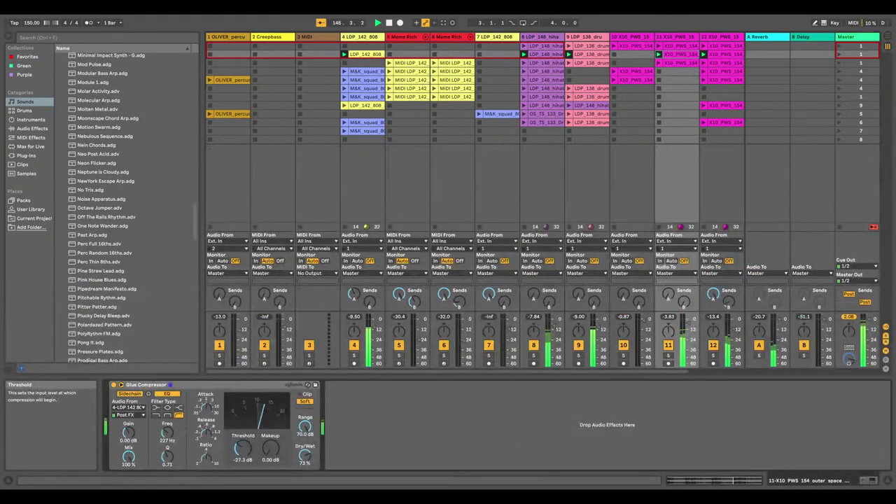
{"action": "left_click_drag", "start_coordinate": [243, 448], "coordinate": [243, 435]}
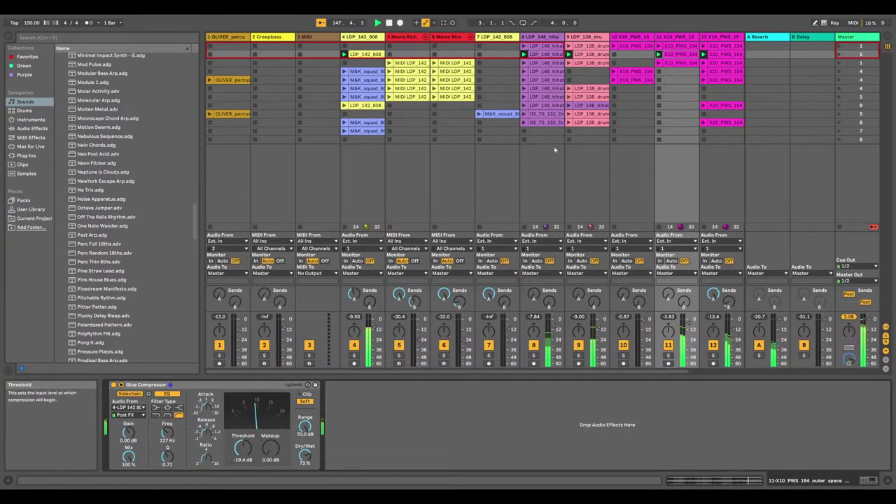
Set the clip gain of track 12's second-scene clip to 5.19 dB
{"action": "left_click", "coordinate": [703, 47]}
{"action": "left_click", "coordinate": [745, 52]}
{"action": "double_click", "coordinate": [721, 54]}
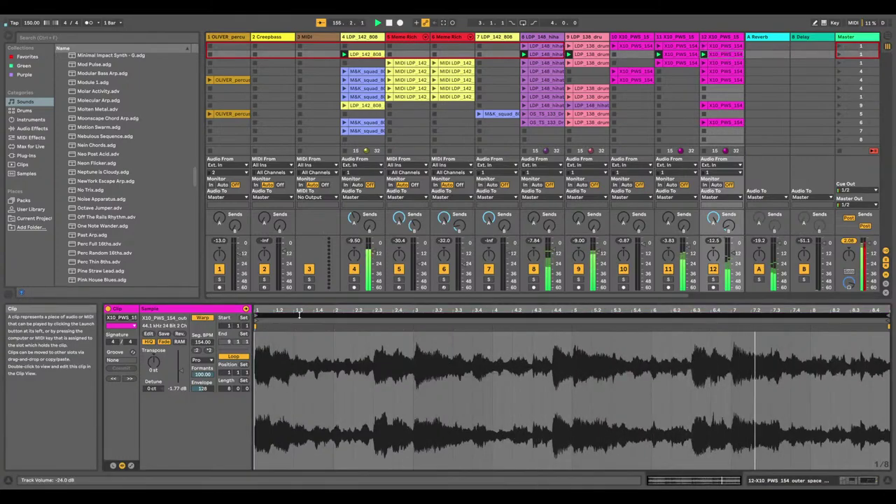
{"action": "left_click_drag", "start_coordinate": [180, 370], "coordinate": [175, 355]}
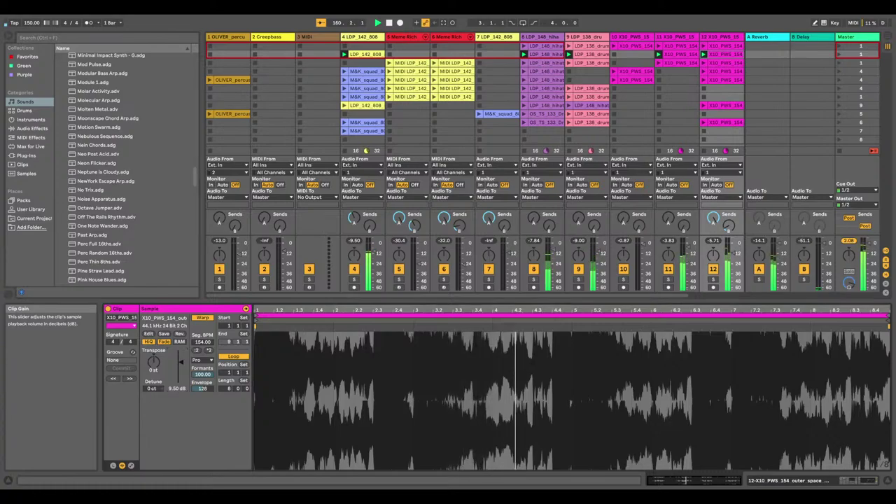
{"action": "left_click_drag", "start_coordinate": [180, 362], "coordinate": [181, 365]}
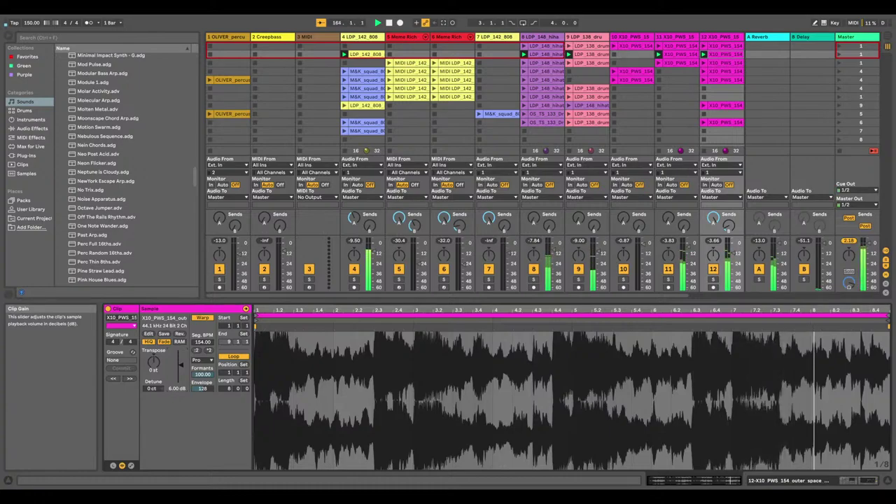
{"action": "left_click_drag", "start_coordinate": [175, 365], "coordinate": [176, 367]}
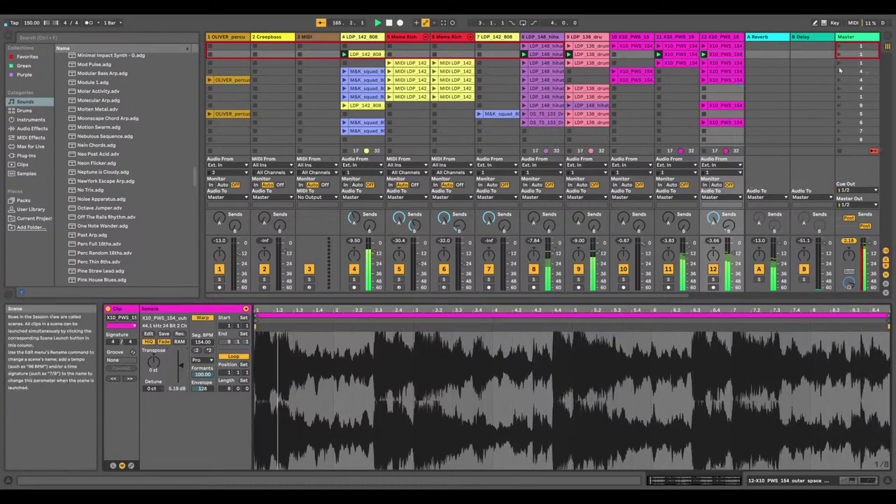
Launch the third scene to audition it
{"action": "left_click", "coordinate": [839, 71]}
{"action": "left_click", "coordinate": [839, 63]}
Try removing track 11's clip from the third scene and undo the deletion
{"action": "right_click", "coordinate": [736, 55]}
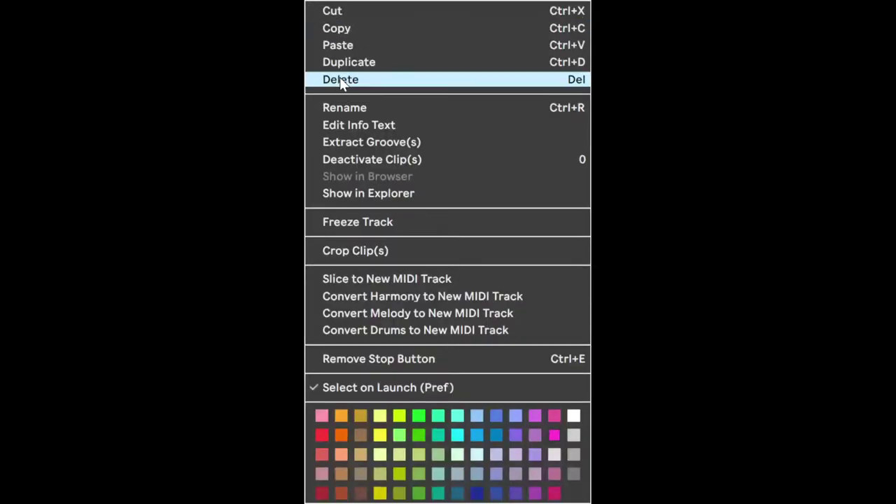
{"action": "left_click", "coordinate": [697, 100]}
{"action": "right_click", "coordinate": [691, 64]}
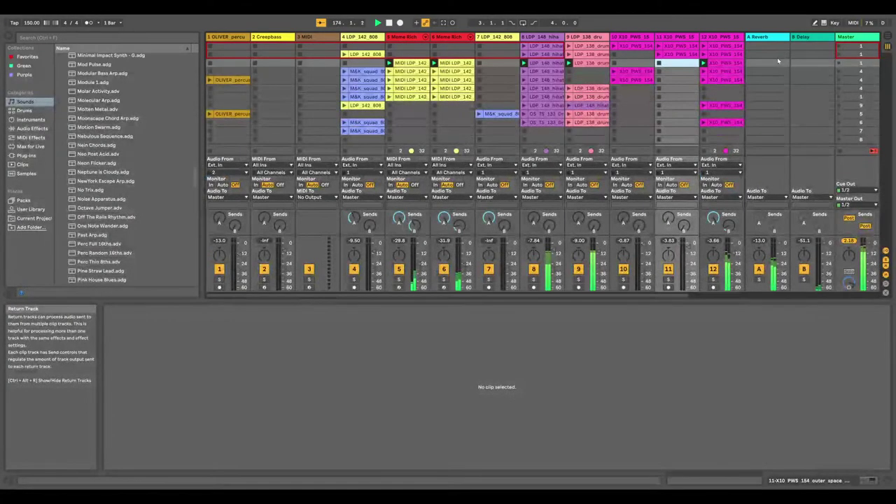
{"action": "key", "text": "ctrl+z"}
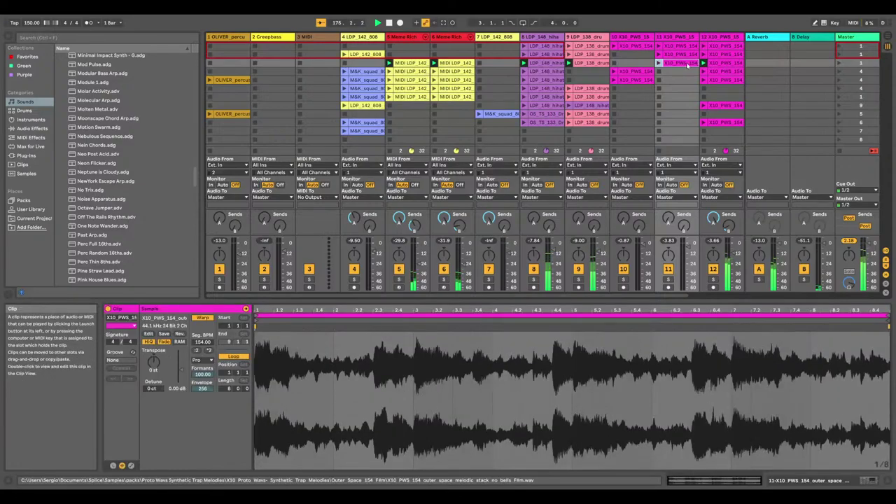
Audition track 11's third-scene clip while checking its compressor and sample, and restart playback
{"action": "left_click", "coordinate": [660, 63]}
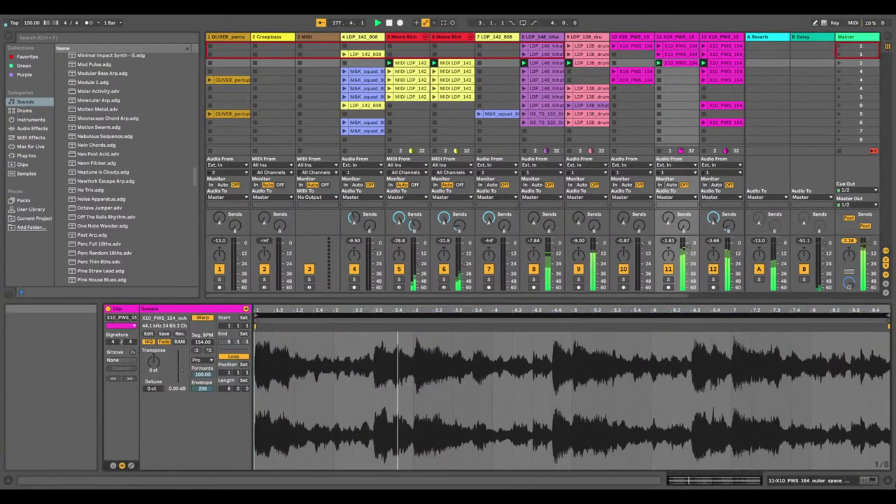
{"action": "key", "text": "shift+Tab"}
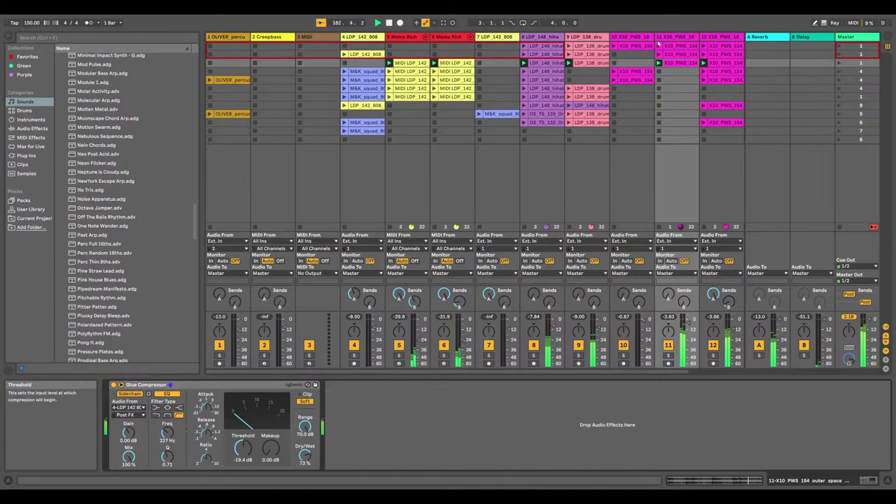
{"action": "left_click", "coordinate": [680, 62]}
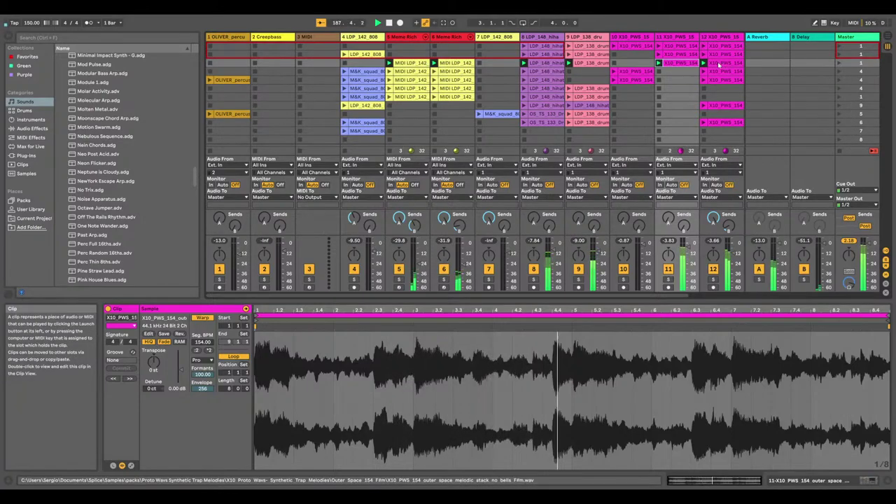
{"action": "left_click", "coordinate": [378, 23]}
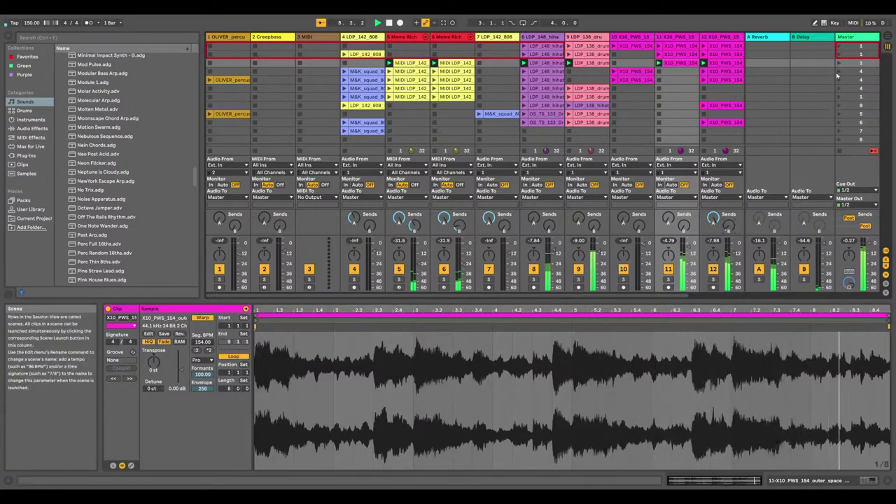
Audition the fourth, fifth and sixth scenes, returning to the fifth
{"action": "left_click", "coordinate": [840, 72]}
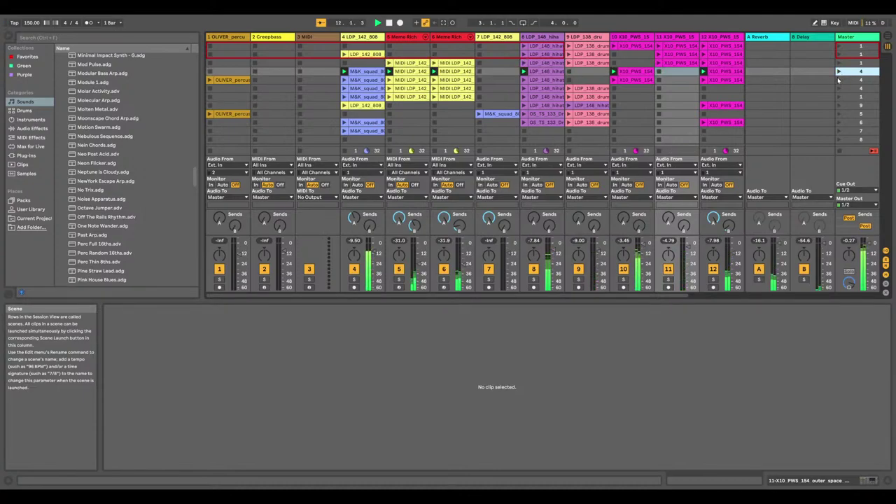
{"action": "left_click", "coordinate": [839, 80]}
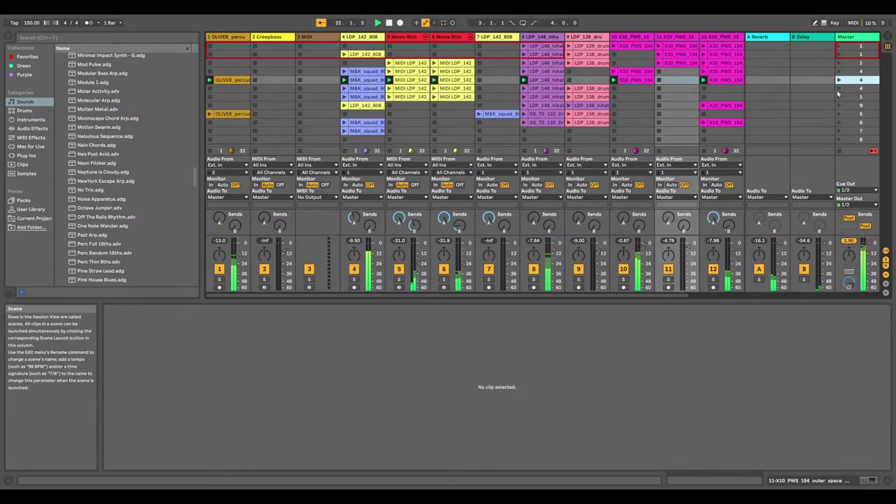
{"action": "left_click", "coordinate": [838, 89]}
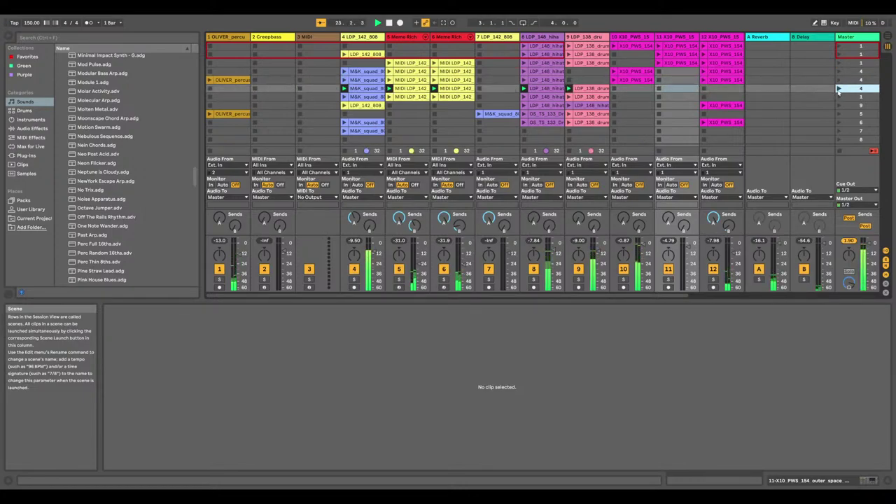
{"action": "left_click", "coordinate": [839, 80]}
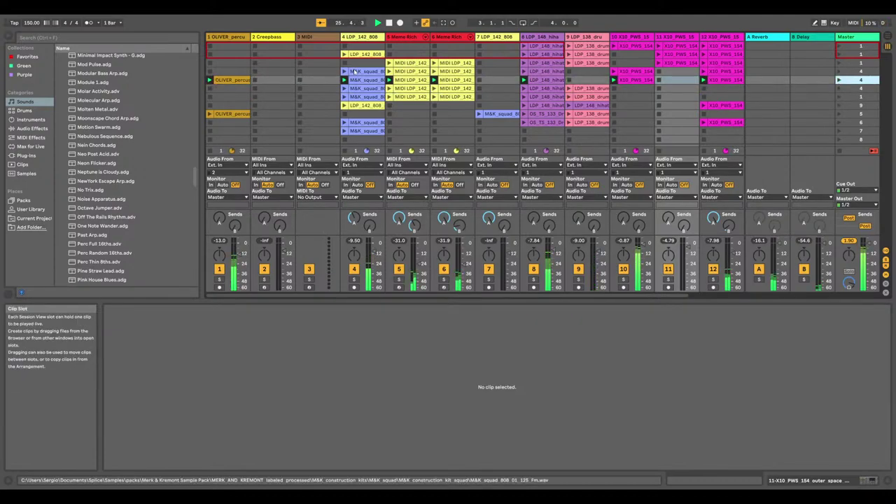
Copy track 7's M&K_squad 808 clip into track 4
{"action": "right_click", "coordinate": [500, 115]}
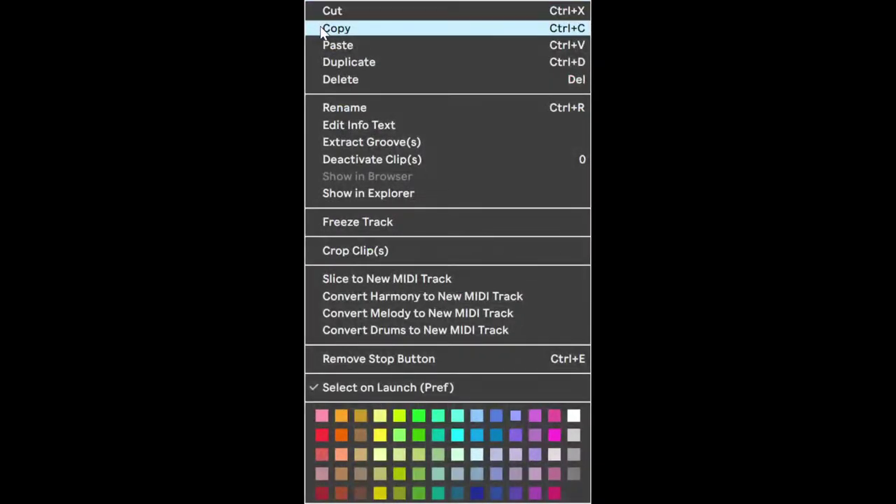
{"action": "left_click", "coordinate": [336, 28]}
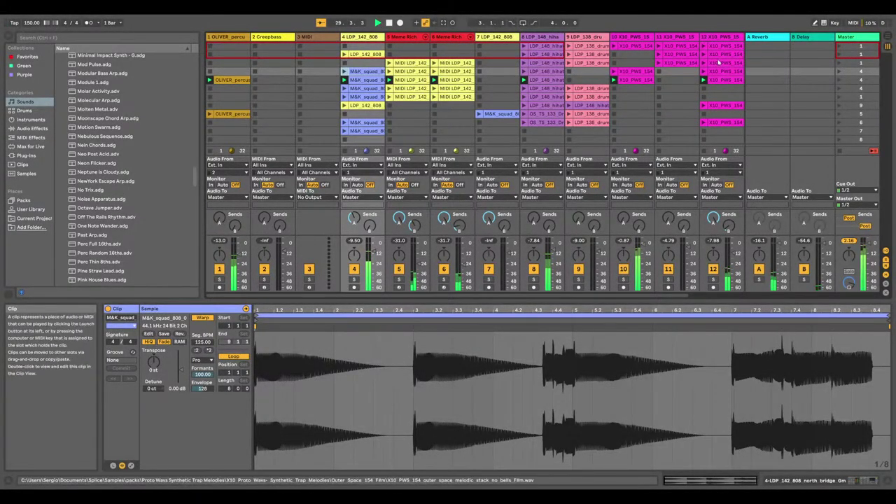
Duplicate the third scene and paste the M&K_squad 808 clip into track 4's slot of the new fourth scene
{"action": "right_click", "coordinate": [850, 63]}
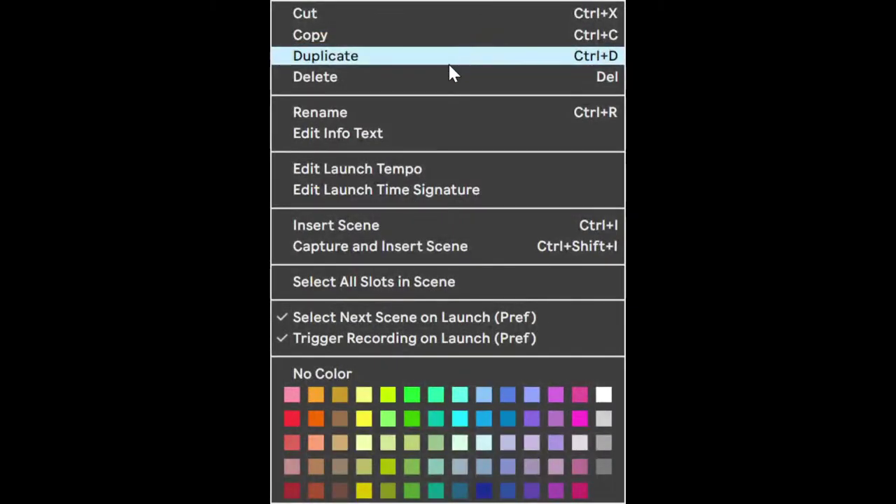
{"action": "left_click", "coordinate": [588, 57]}
{"action": "right_click", "coordinate": [345, 73]}
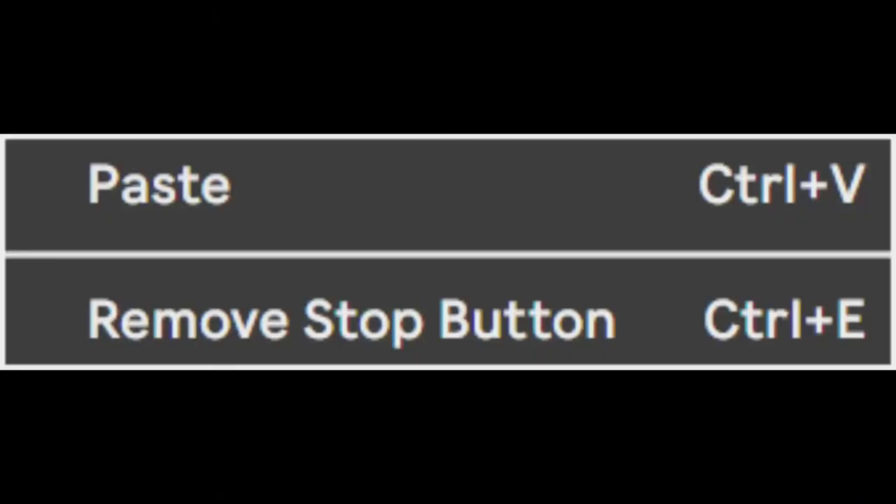
{"action": "left_click", "coordinate": [360, 79]}
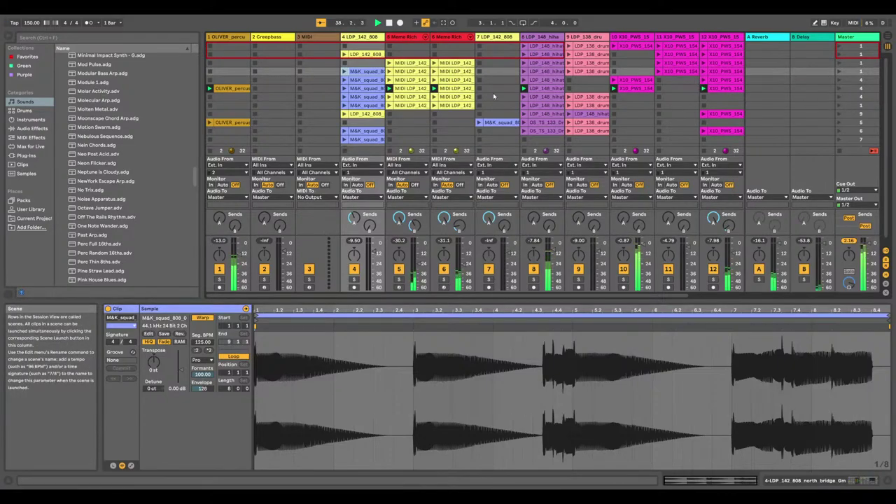
Launch the sixth scene, restart playback to audition it, and display track 4's devices
{"action": "left_click", "coordinate": [840, 89]}
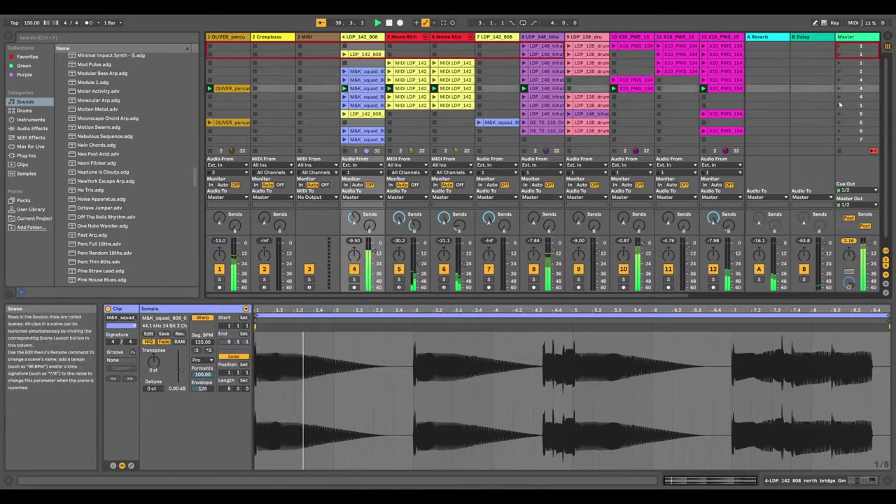
{"action": "double_click", "coordinate": [387, 23]}
{"action": "left_click", "coordinate": [377, 23]}
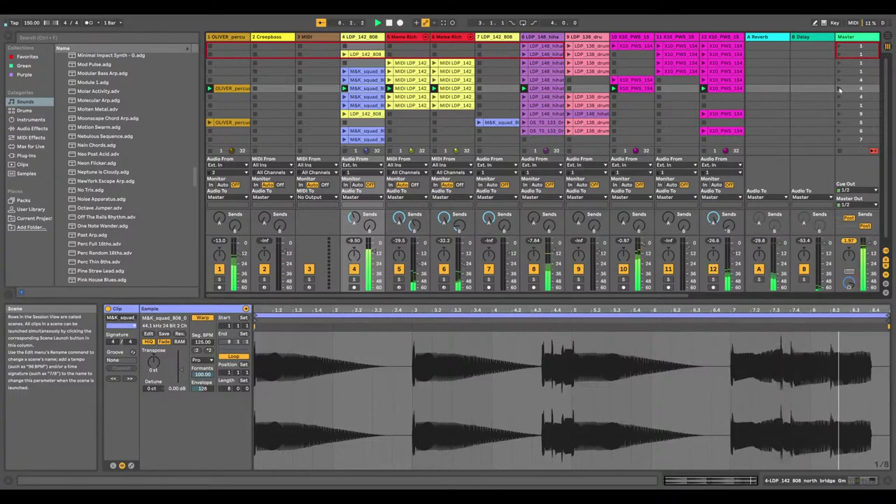
{"action": "left_click", "coordinate": [840, 90]}
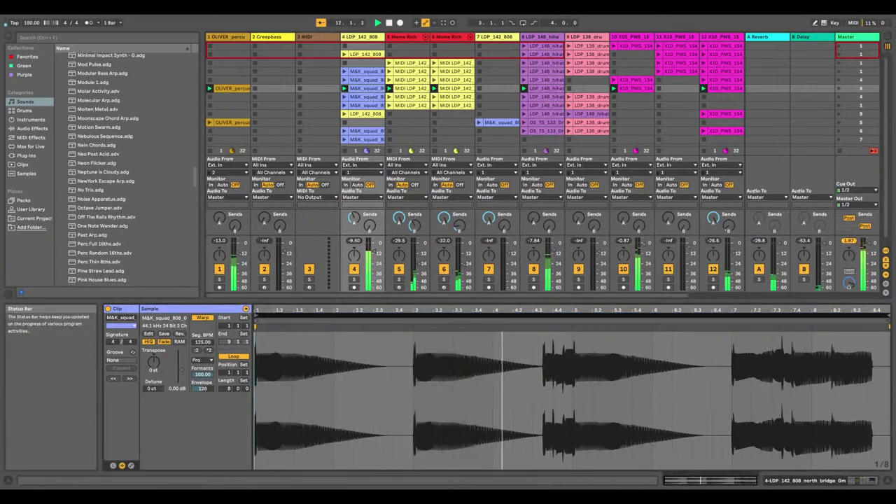
{"action": "left_click", "coordinate": [850, 481]}
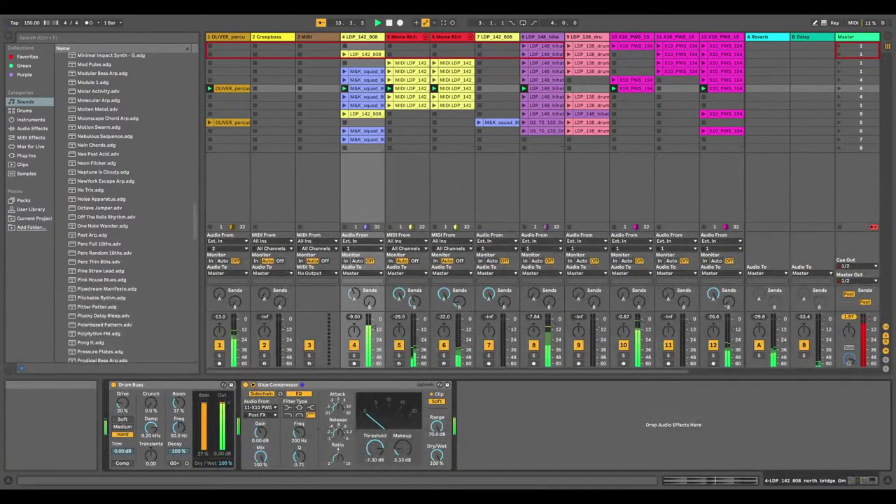
Copy track 11's X10_PWS_154 clip from the fourth scene into the sixth scene
{"action": "left_click", "coordinate": [624, 88]}
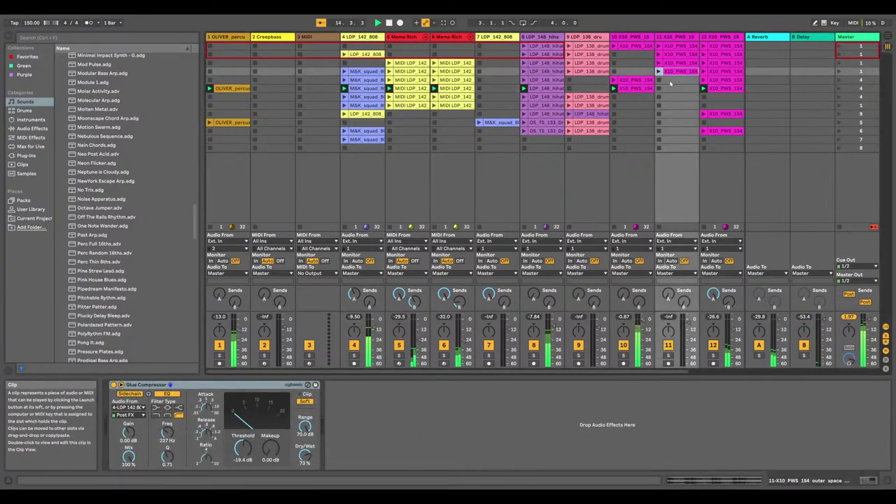
{"action": "right_click", "coordinate": [668, 66]}
{"action": "left_click", "coordinate": [320, 27]}
{"action": "right_click", "coordinate": [673, 74]}
{"action": "left_click", "coordinate": [349, 33]}
{"action": "right_click", "coordinate": [675, 88]}
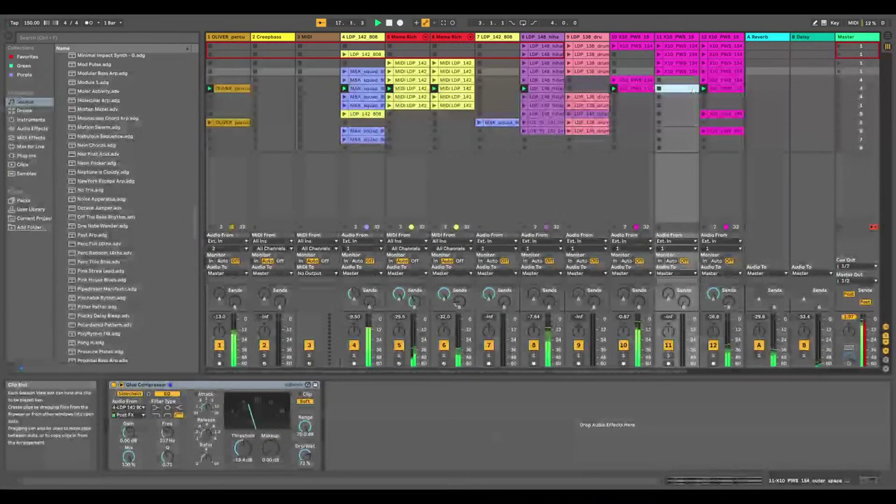
{"action": "left_click", "coordinate": [56, 210]}
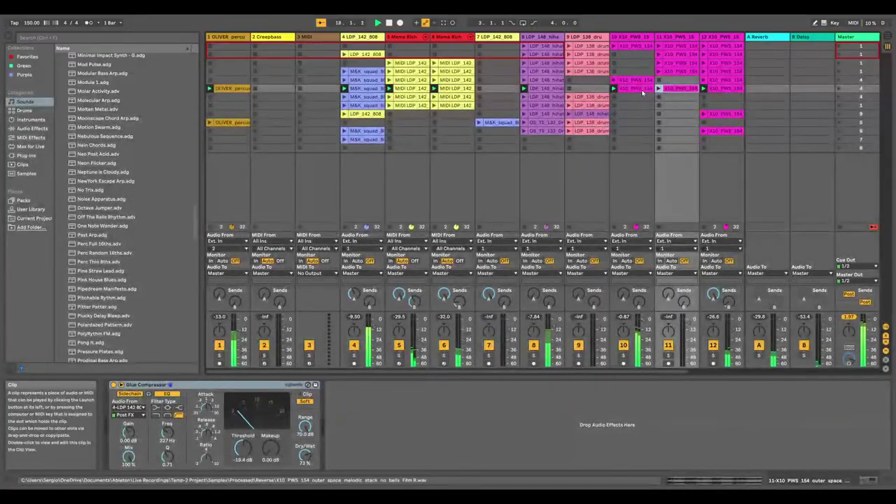
Delete track 10's clip from the sixth scene and restart playback
{"action": "right_click", "coordinate": [643, 92]}
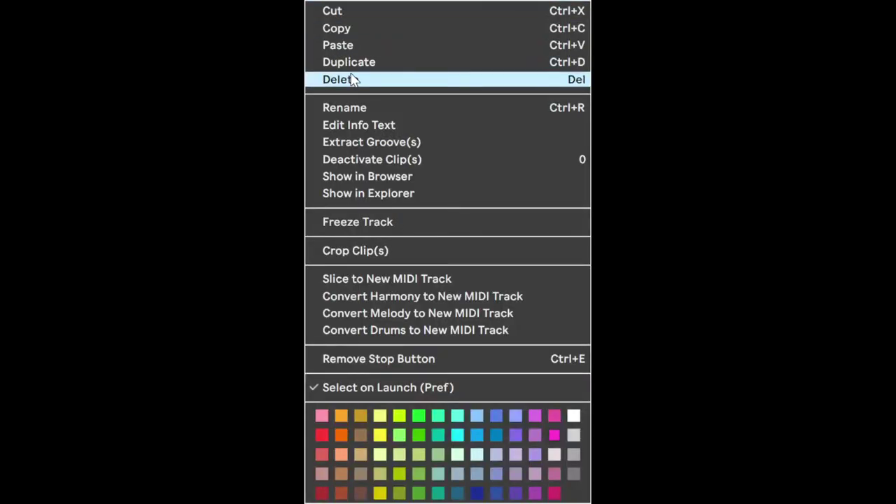
{"action": "left_click", "coordinate": [352, 79]}
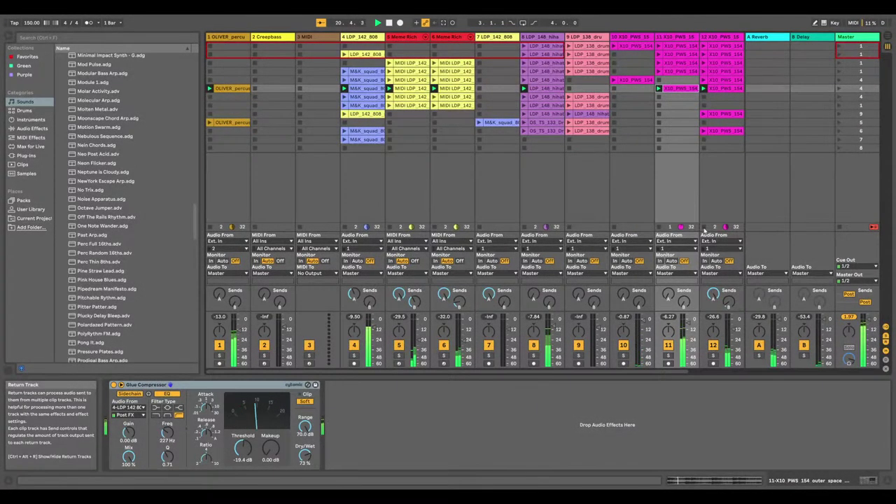
{"action": "left_click", "coordinate": [379, 24]}
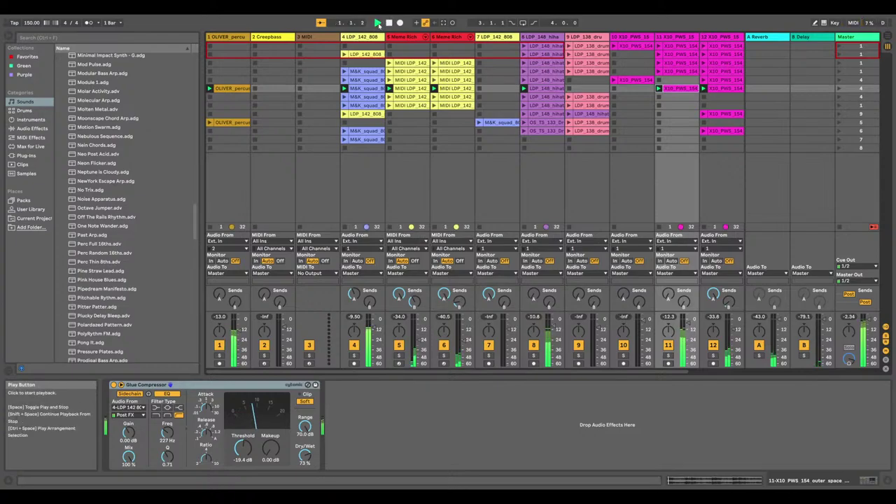
Reverse the sample of track 11's clip in the sixth scene and restart playback
{"action": "left_click", "coordinate": [676, 89]}
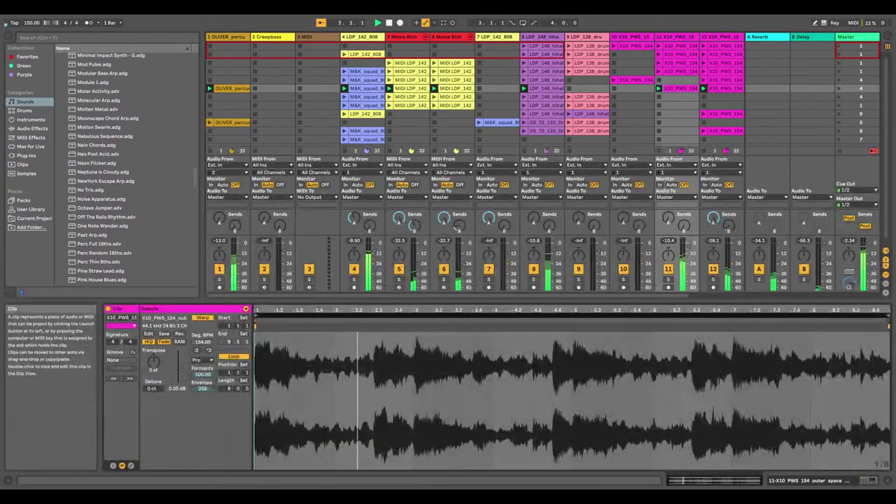
{"action": "left_click", "coordinate": [181, 334]}
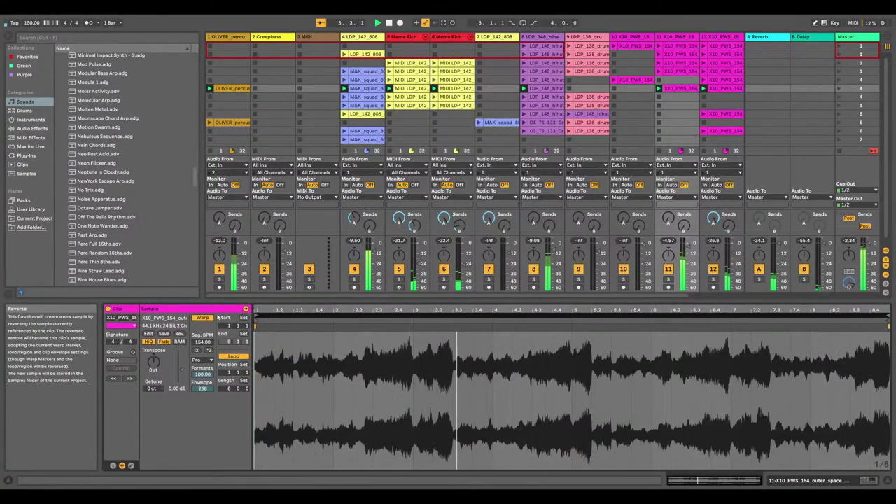
{"action": "left_click", "coordinate": [378, 24]}
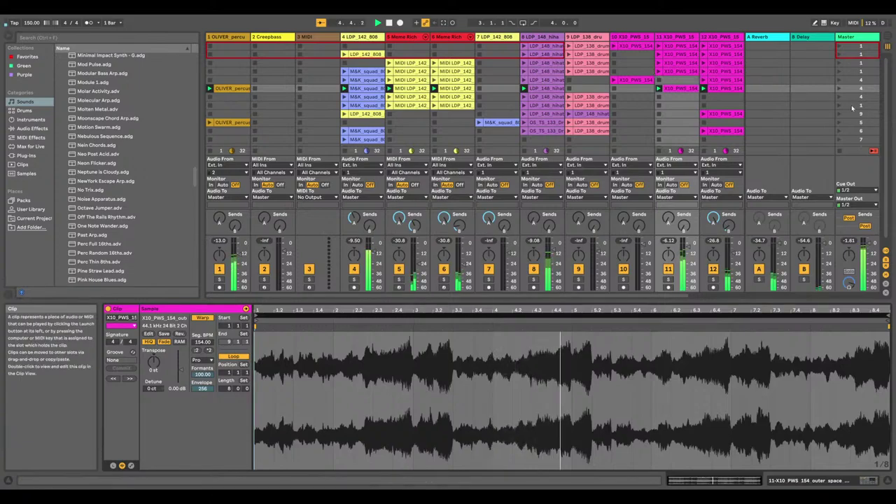
Audition the fifth through eighth scenes, inspecting track 4's 808 clips in the sixth and seventh
{"action": "left_click", "coordinate": [839, 80]}
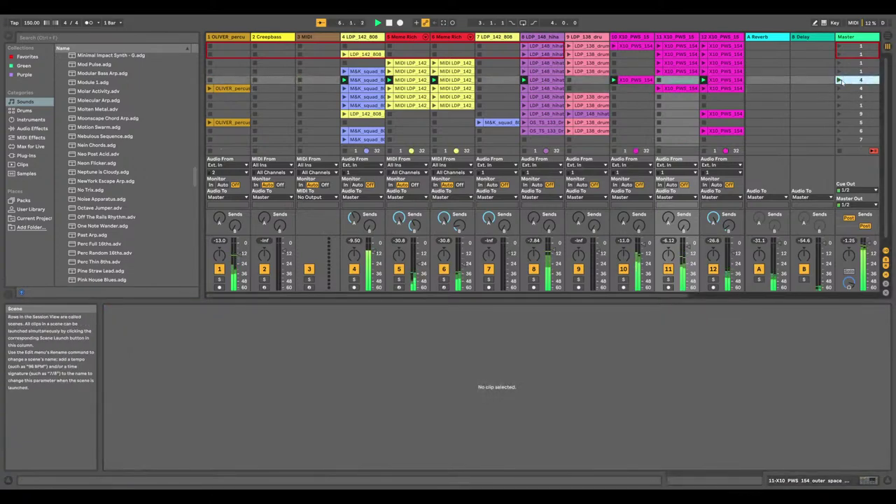
{"action": "left_click", "coordinate": [838, 88]}
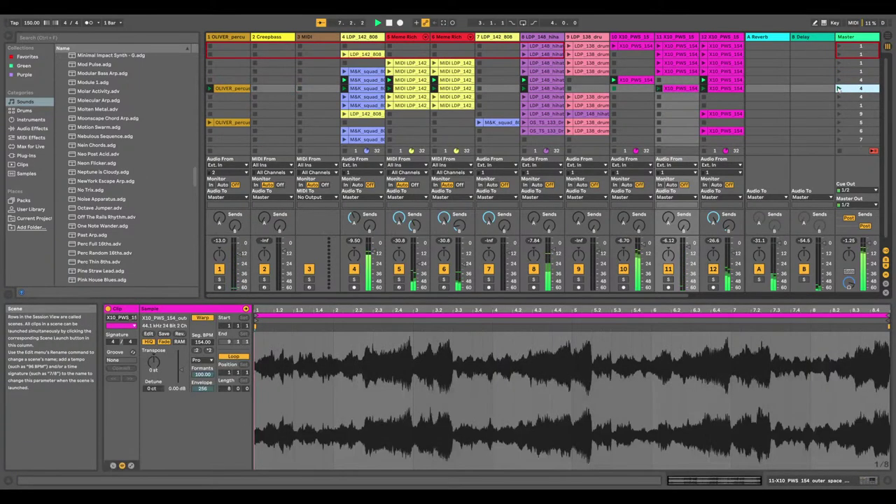
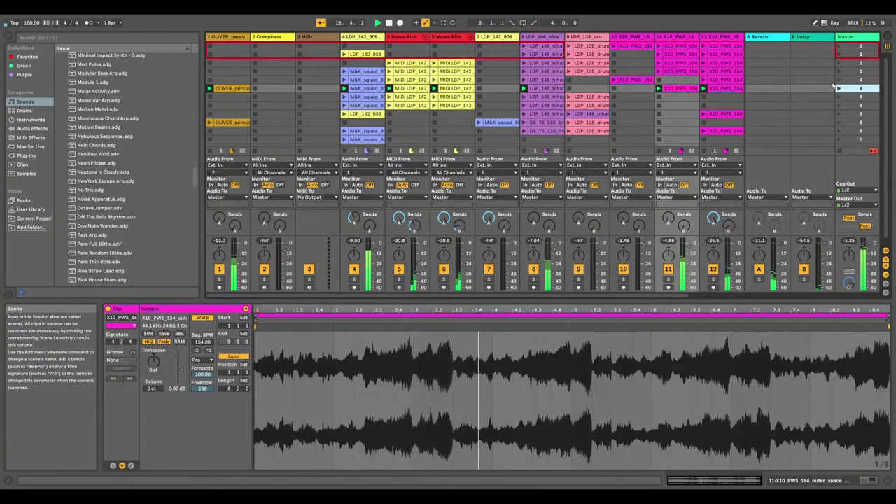
{"action": "left_click", "coordinate": [359, 94]}
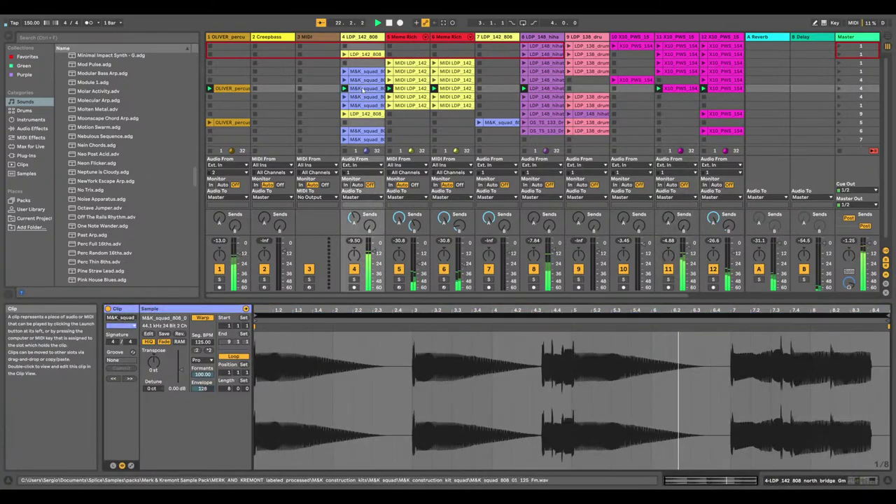
{"action": "left_click", "coordinate": [363, 96]}
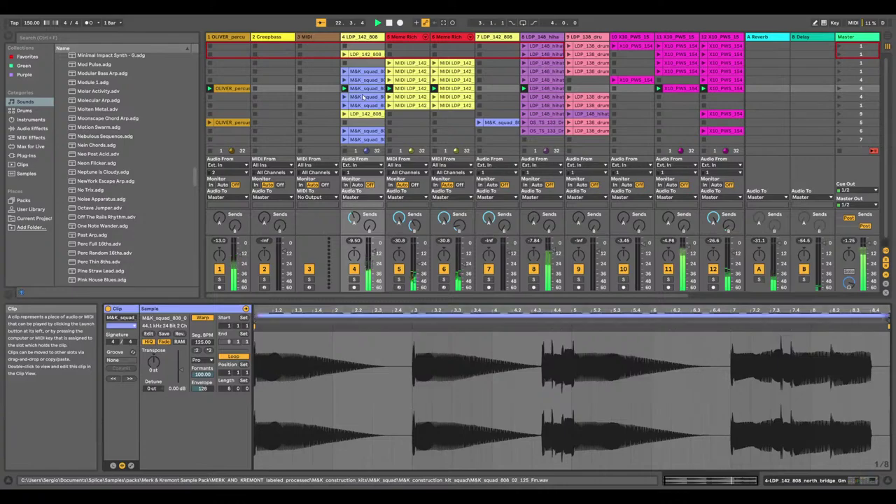
{"action": "left_click", "coordinate": [841, 97]}
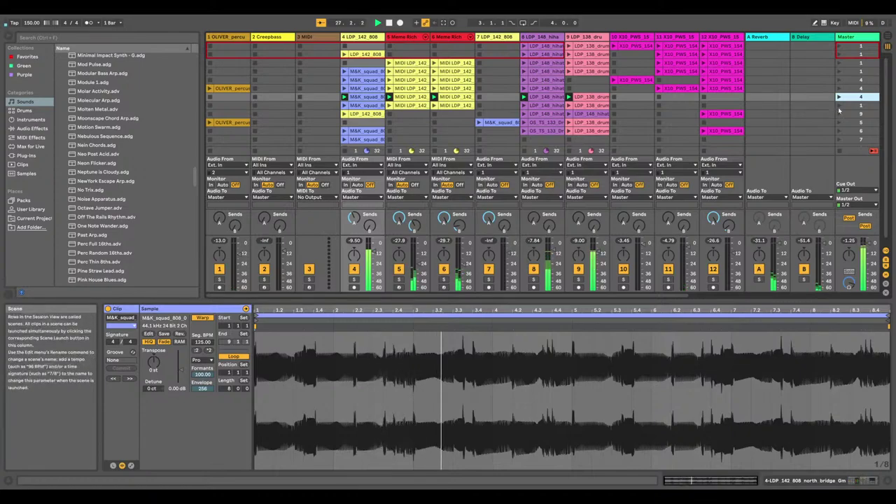
{"action": "left_click", "coordinate": [839, 106]}
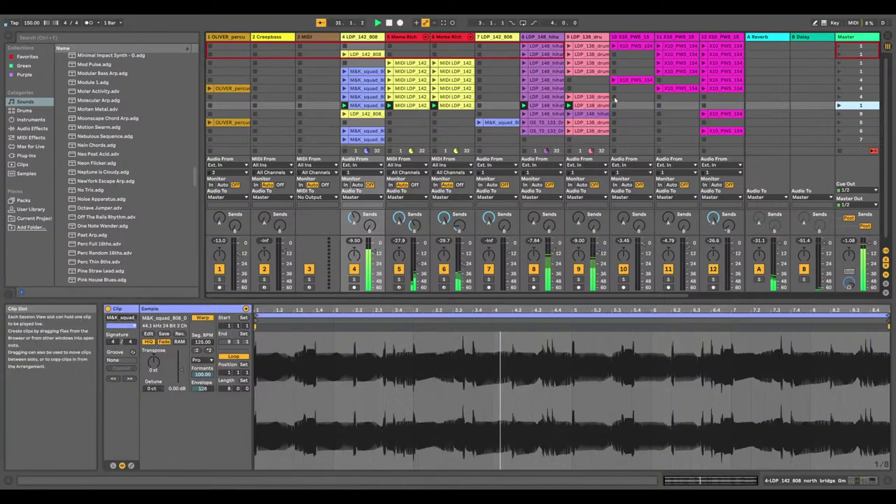
Audition the scenes numbered 9 and 5, and move scene 5 above scene 9
{"action": "left_click", "coordinate": [843, 115]}
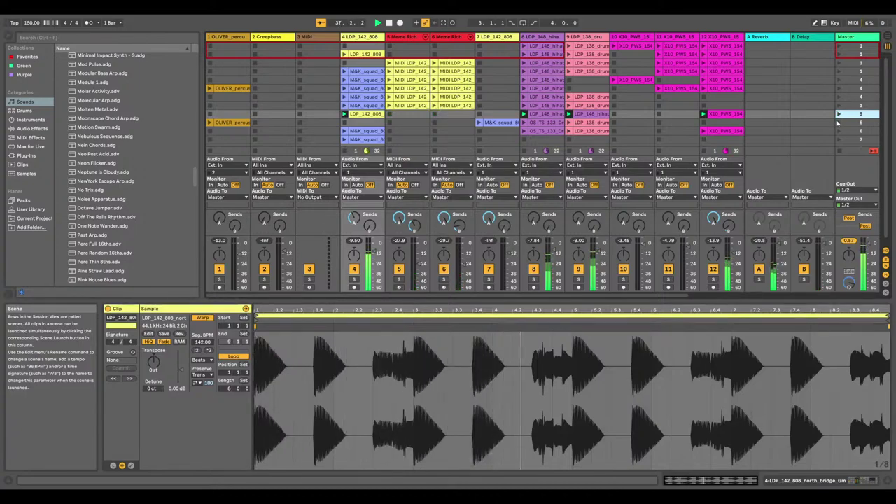
{"action": "left_click", "coordinate": [839, 123]}
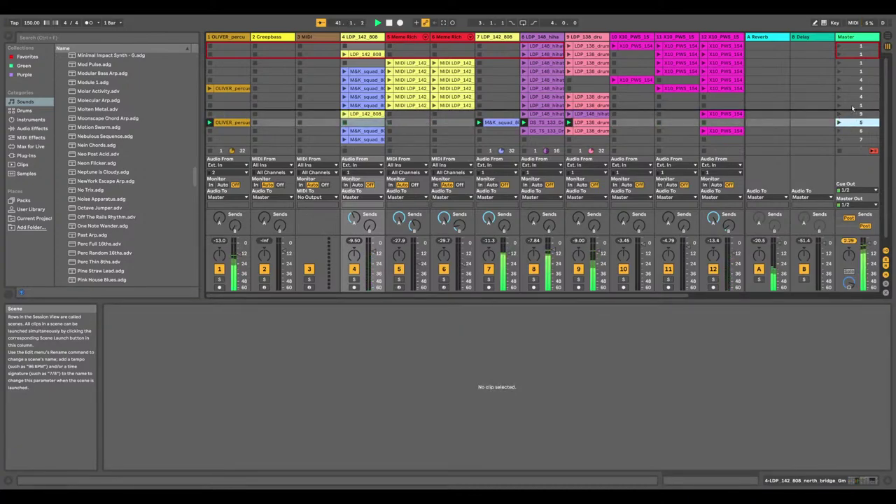
{"action": "left_click", "coordinate": [840, 114]}
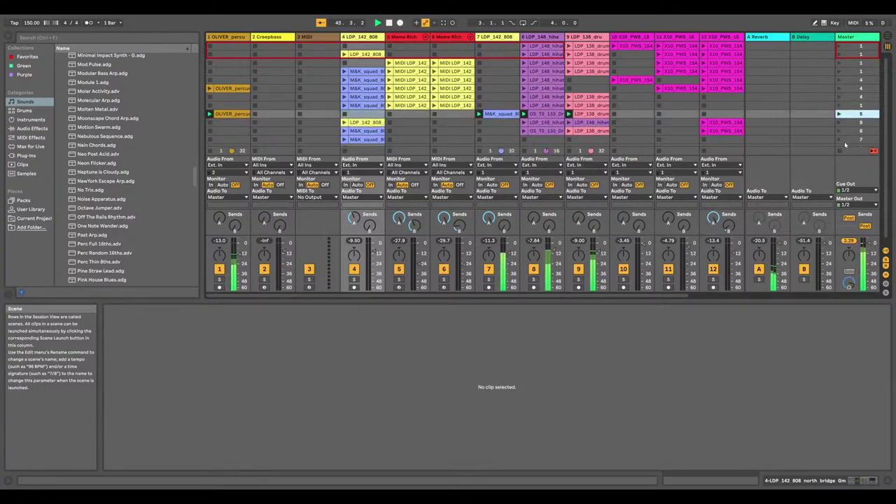
Audition the scene numbered 7, move it above scene 9, and launch scene 9 again
{"action": "left_click", "coordinate": [840, 140]}
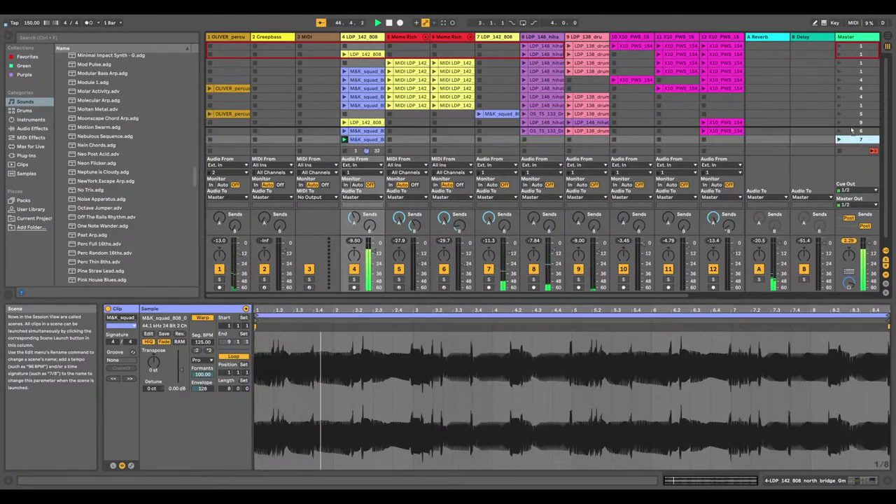
{"action": "scroll", "coordinate": [847, 128], "scroll_direction": "down", "scroll_amount": 1}
{"action": "left_click", "coordinate": [842, 126]}
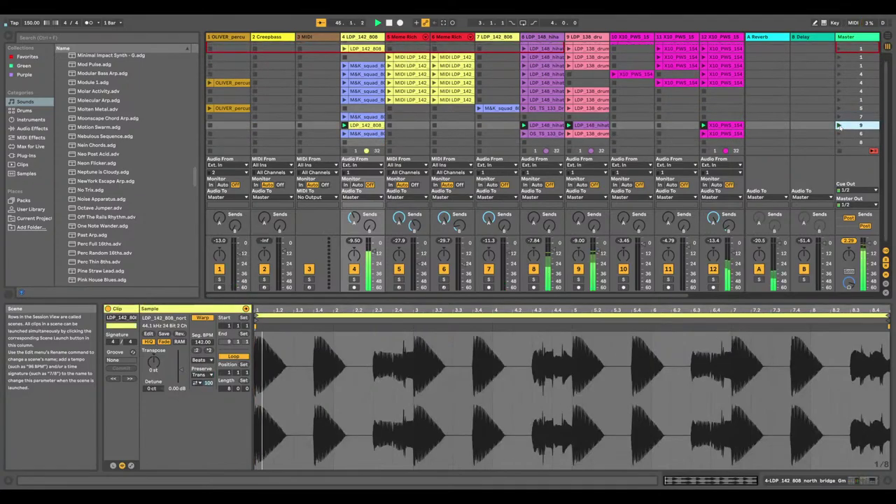
Audition the fourth scene, swapping in track 4's 808 clips from the scene numbered 7 and the eighth scene
{"action": "left_click", "coordinate": [840, 65]}
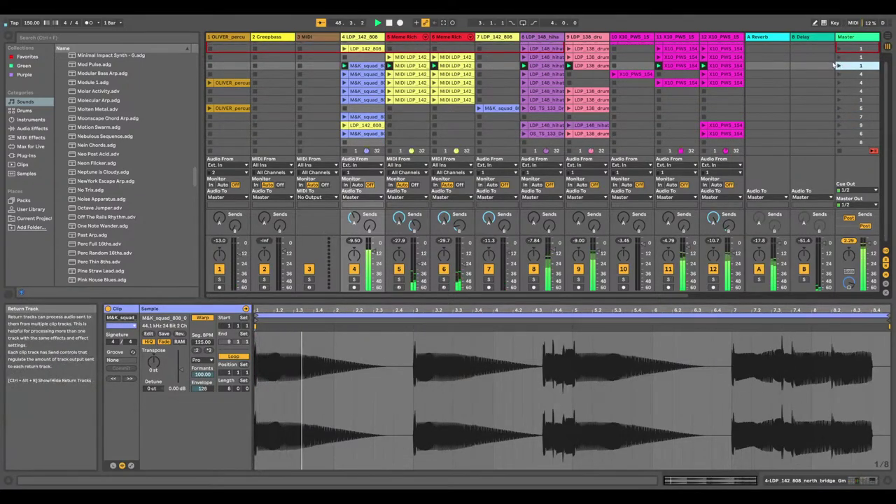
{"action": "scroll", "coordinate": [826, 105], "scroll_direction": "up", "scroll_amount": 1}
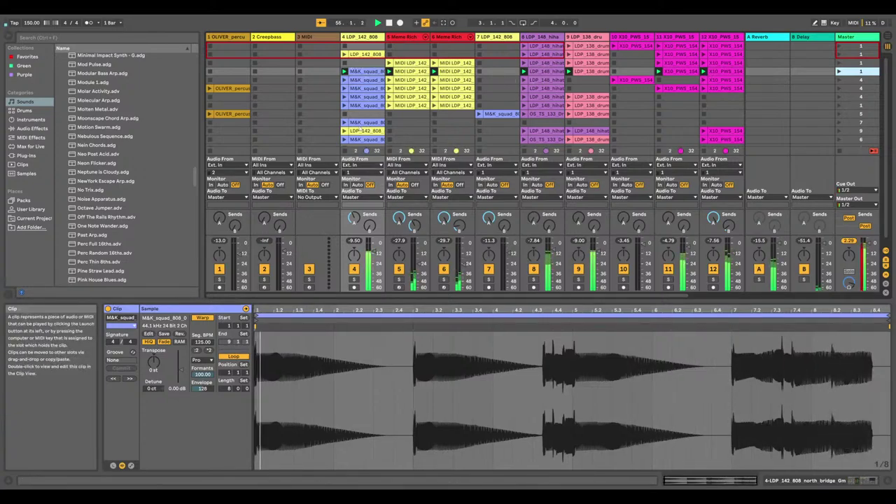
{"action": "left_click", "coordinate": [354, 123]}
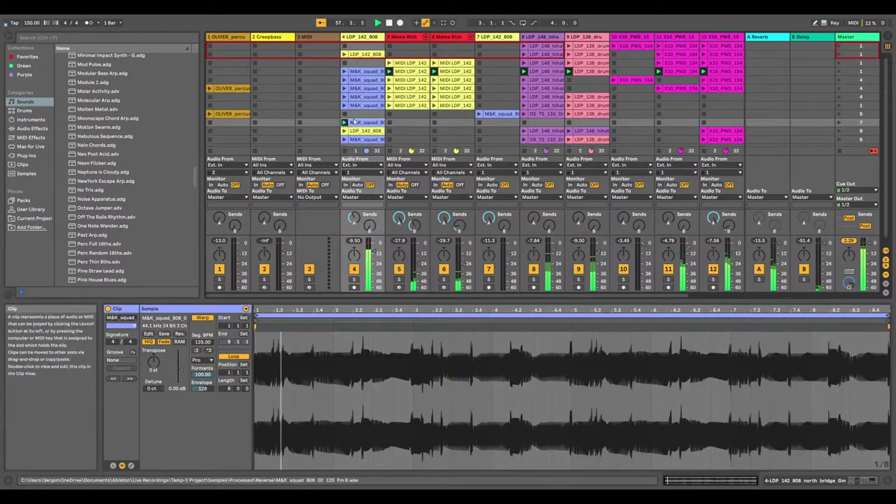
{"action": "left_click", "coordinate": [345, 106]}
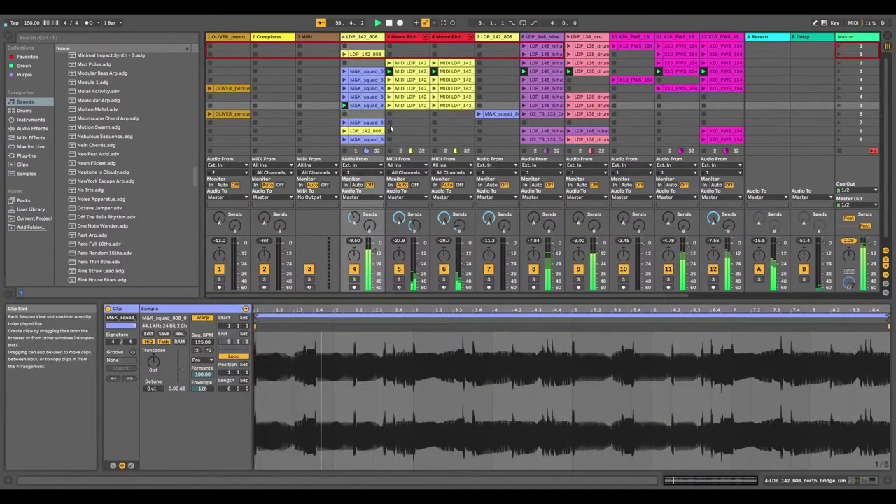
Solo track 4 and audition its 808 clips from the scenes numbered 7 and 6
{"action": "left_click", "coordinate": [354, 280]}
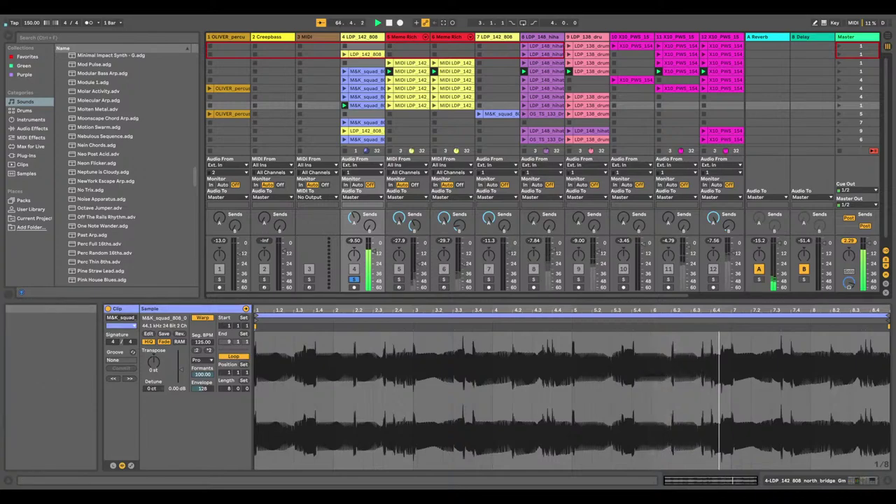
{"action": "left_click", "coordinate": [344, 122]}
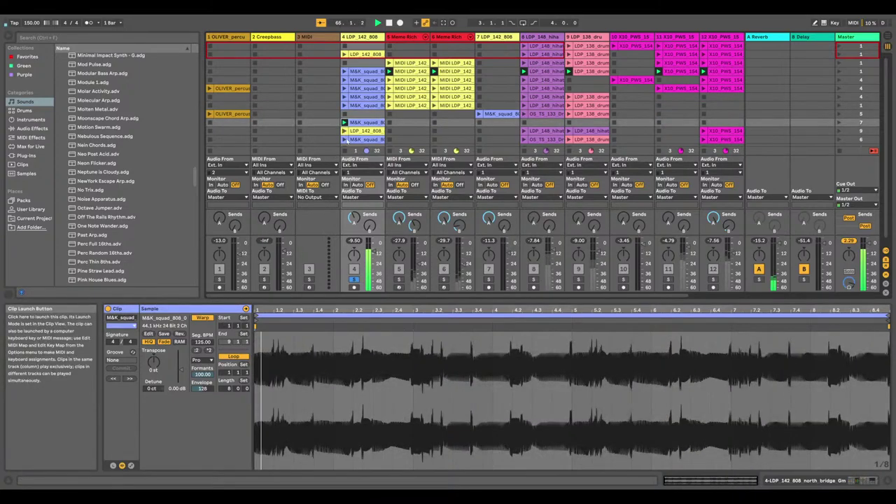
{"action": "left_click", "coordinate": [344, 139]}
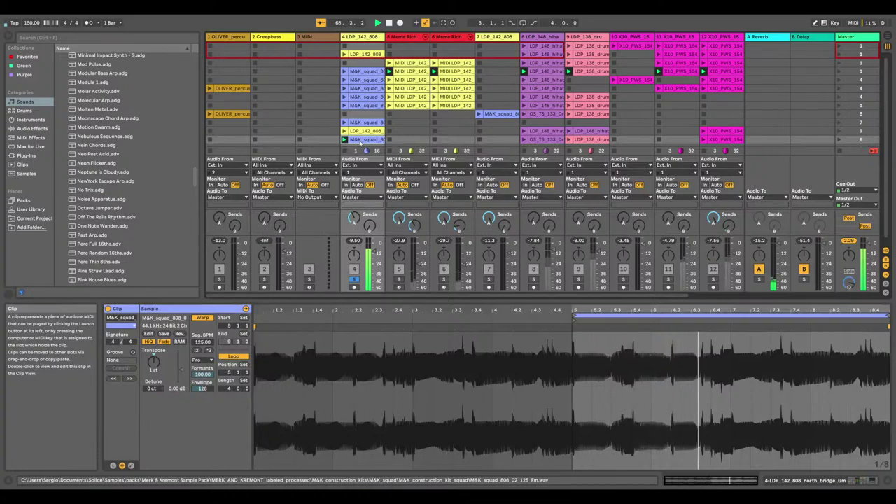
Audition track 4's 808 clips from the scenes numbered 9 and 7, and track 7's 808 clip from scene 5, soloing track 7
{"action": "left_click", "coordinate": [343, 130]}
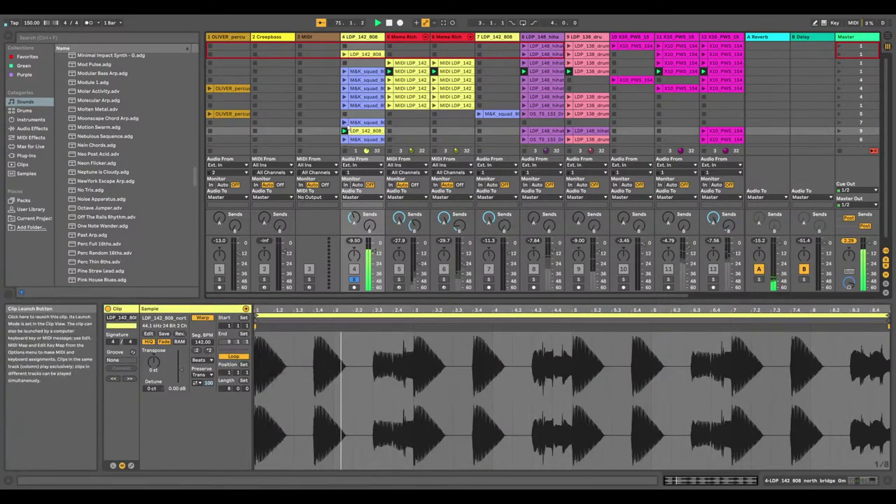
{"action": "left_click", "coordinate": [344, 121]}
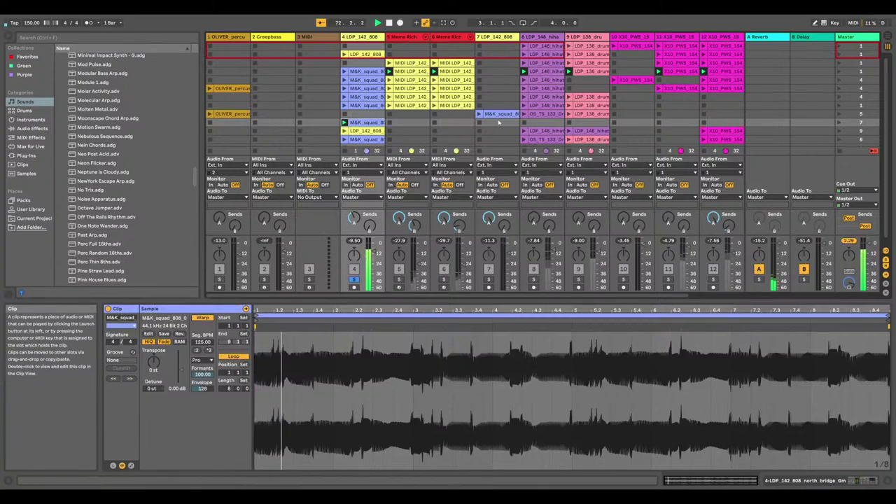
{"action": "left_click", "coordinate": [487, 114]}
{"action": "left_click", "coordinate": [488, 280]}
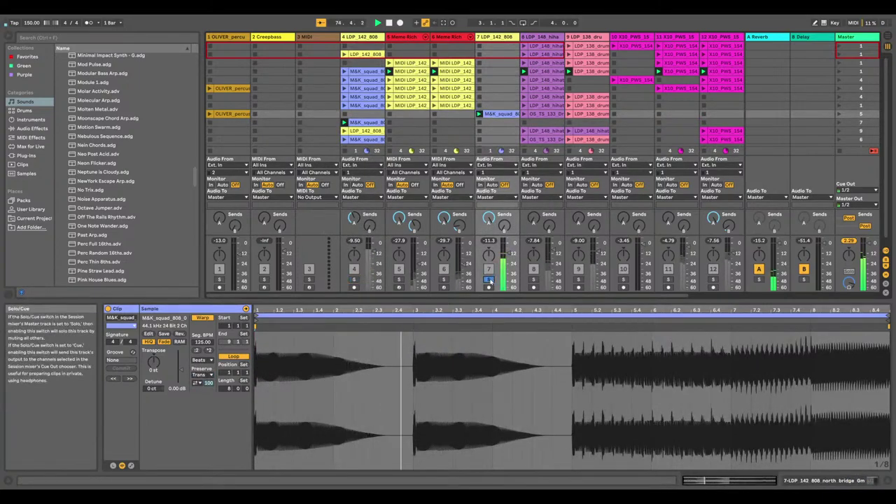
Copy track 7's M&K squad 808 clip from the scene numbered 5 over track 4's clip in the fourth scene
{"action": "right_click", "coordinate": [503, 115]}
{"action": "left_click", "coordinate": [326, 28]}
{"action": "right_click", "coordinate": [343, 65]}
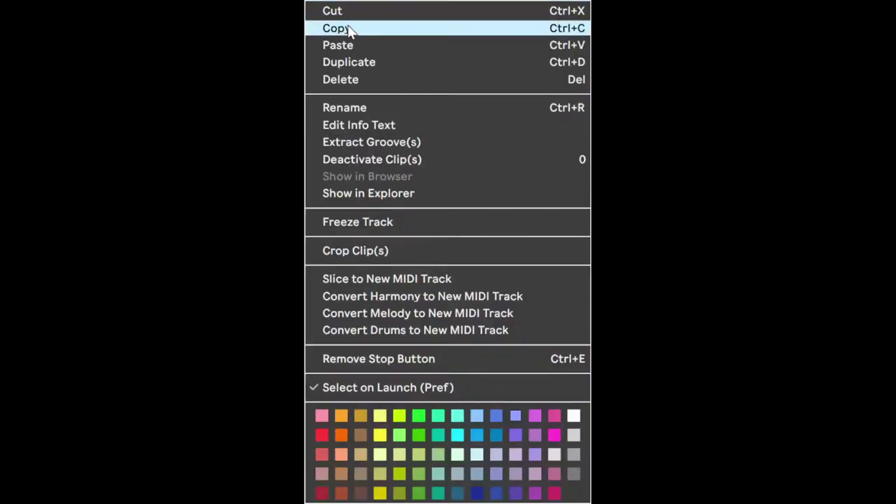
{"action": "left_click", "coordinate": [373, 93]}
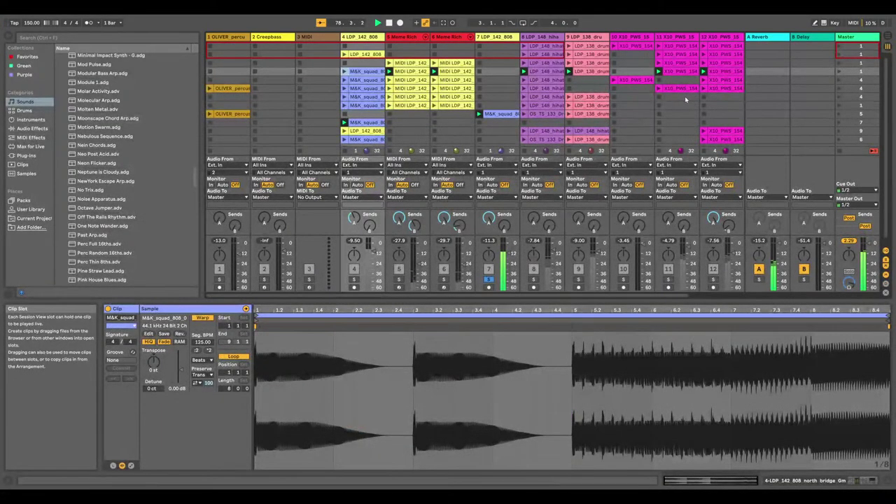
Audition the fourth, fifth and sixth scenes in turn
{"action": "left_click", "coordinate": [839, 71]}
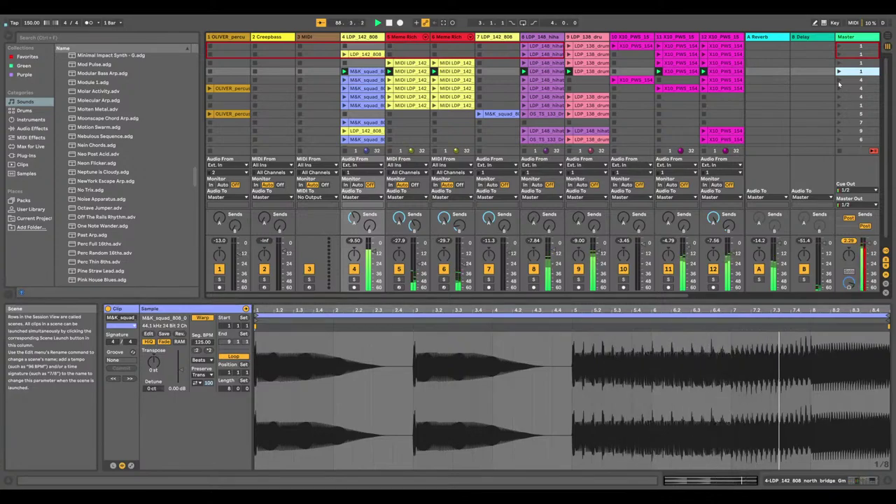
{"action": "left_click", "coordinate": [838, 81]}
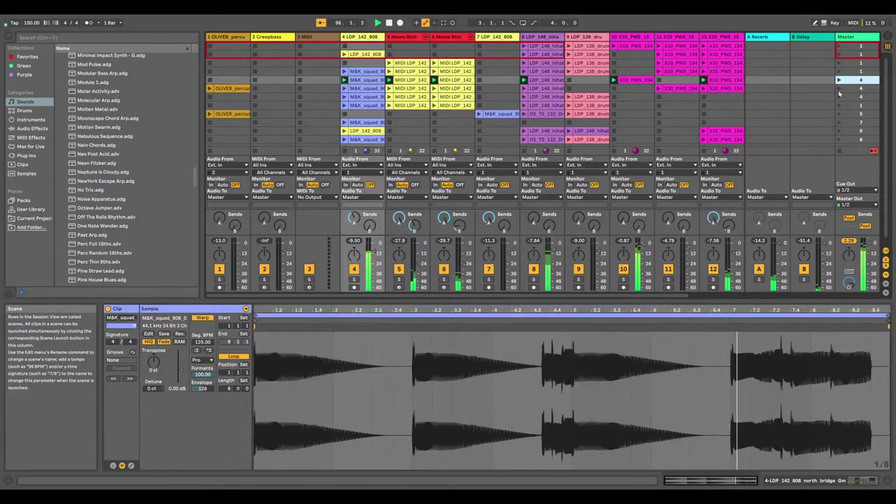
{"action": "left_click", "coordinate": [839, 89]}
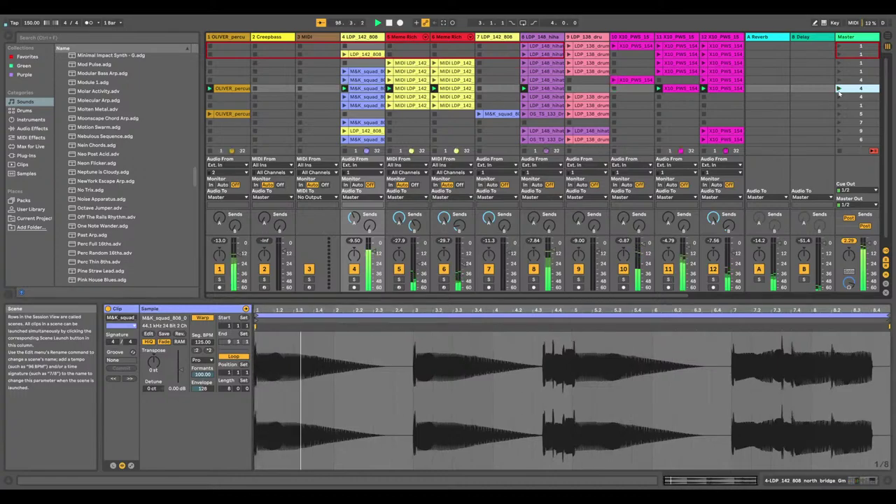
Copy track 4's 808 clip from the fourth scene over its clip in the sixth scene, and audition it against the seventh scene
{"action": "right_click", "coordinate": [367, 71]}
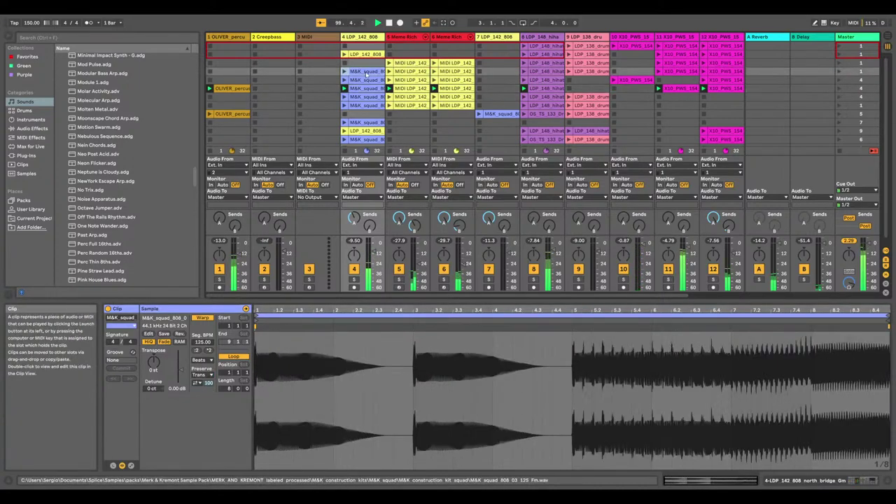
{"action": "left_click", "coordinate": [339, 29]}
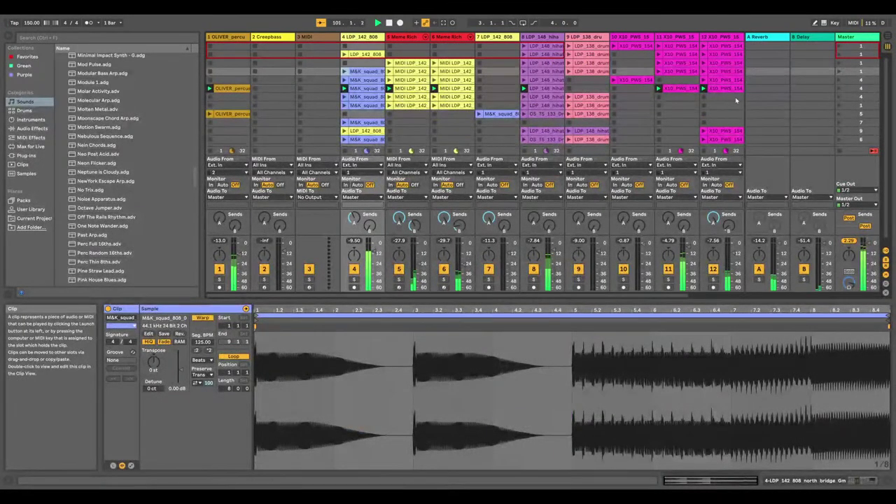
{"action": "left_click", "coordinate": [840, 97]}
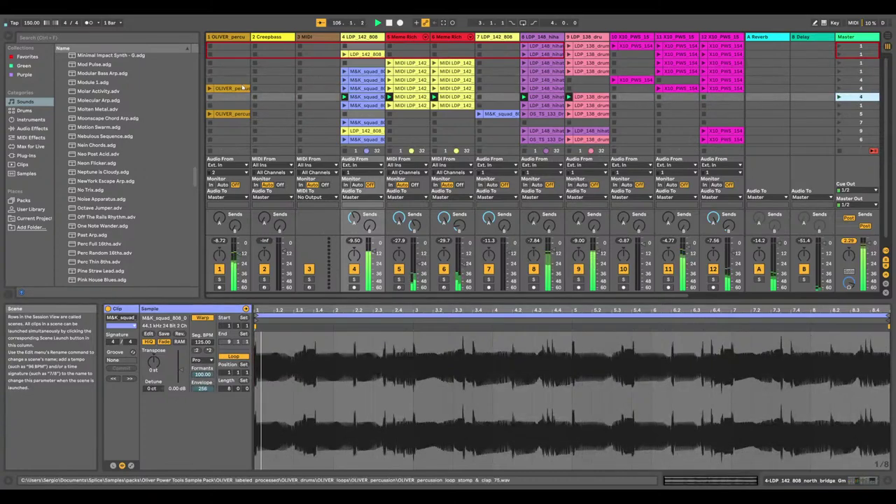
{"action": "left_click", "coordinate": [345, 92]}
{"action": "right_click", "coordinate": [354, 89]}
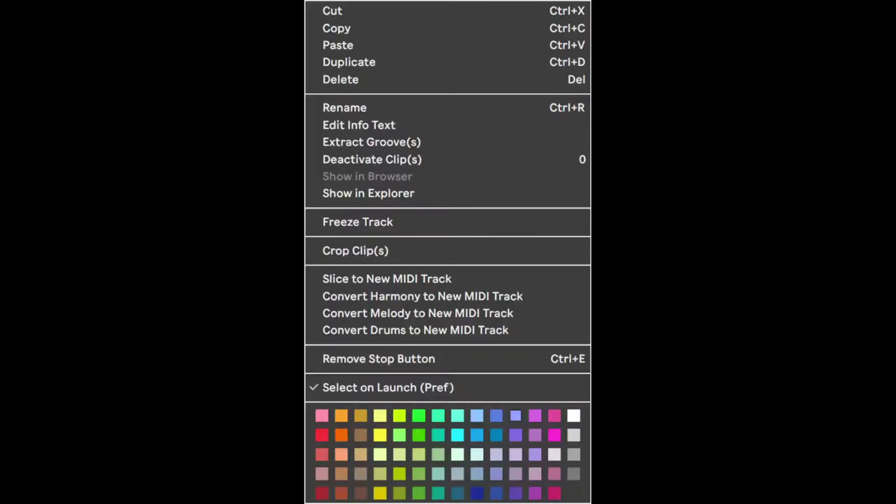
{"action": "left_click", "coordinate": [340, 52]}
{"action": "left_click", "coordinate": [345, 89]}
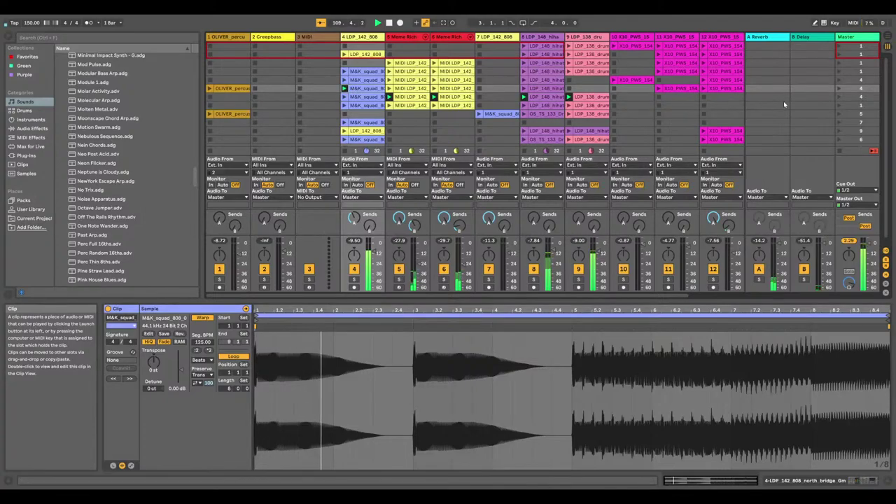
Launch the sixth scene, restart playback, and audition the seventh and eighth scenes and the scenes numbered 5 and 7
{"action": "left_click", "coordinate": [839, 89]}
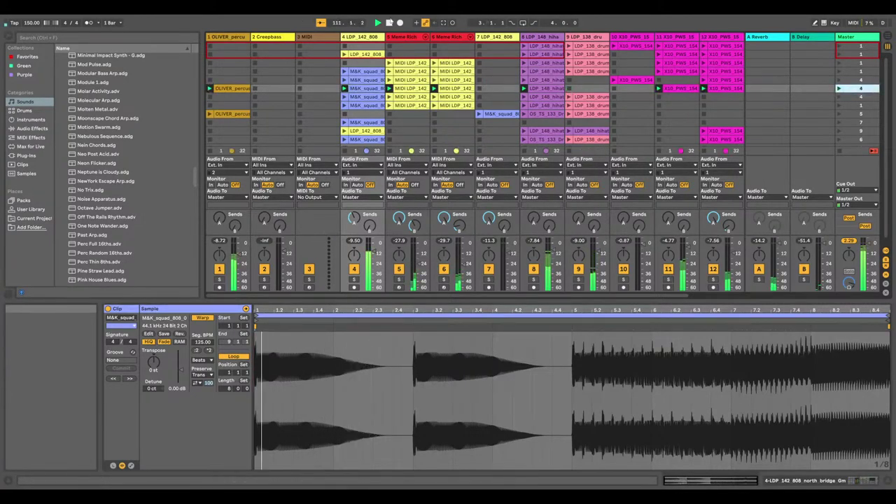
{"action": "left_click", "coordinate": [389, 23]}
{"action": "left_click", "coordinate": [378, 23]}
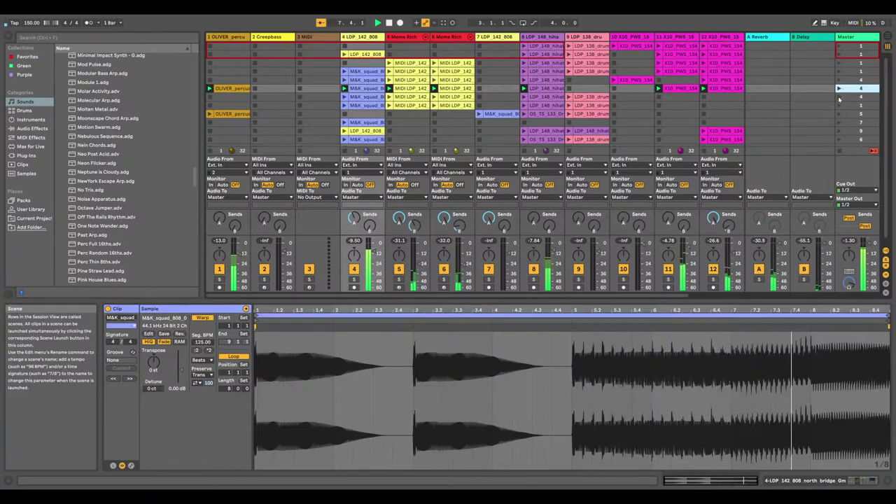
{"action": "left_click", "coordinate": [839, 98]}
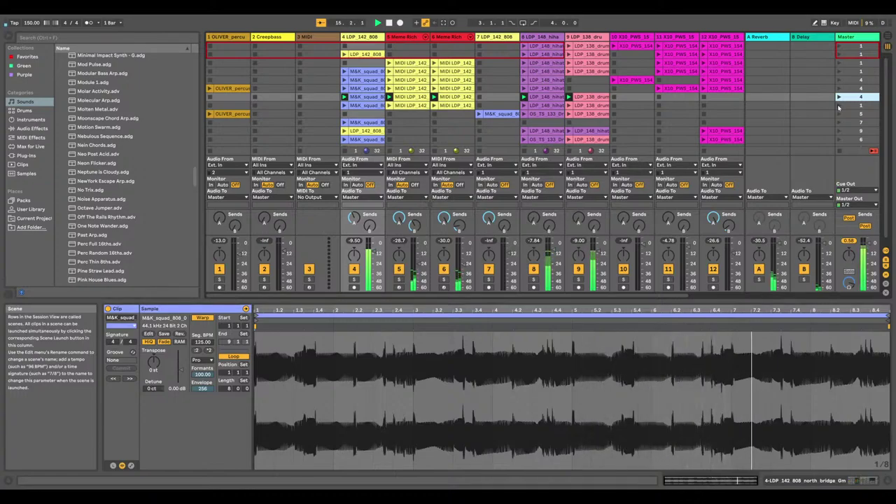
{"action": "left_click", "coordinate": [838, 105]}
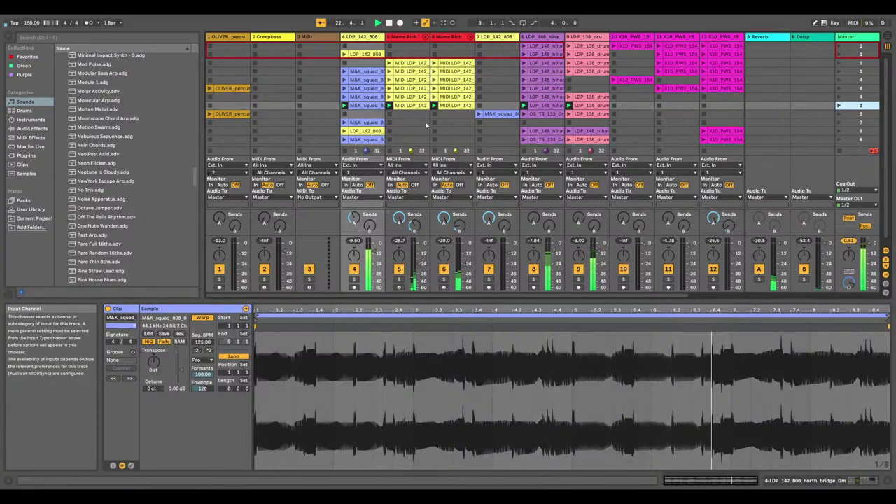
{"action": "left_click", "coordinate": [840, 113]}
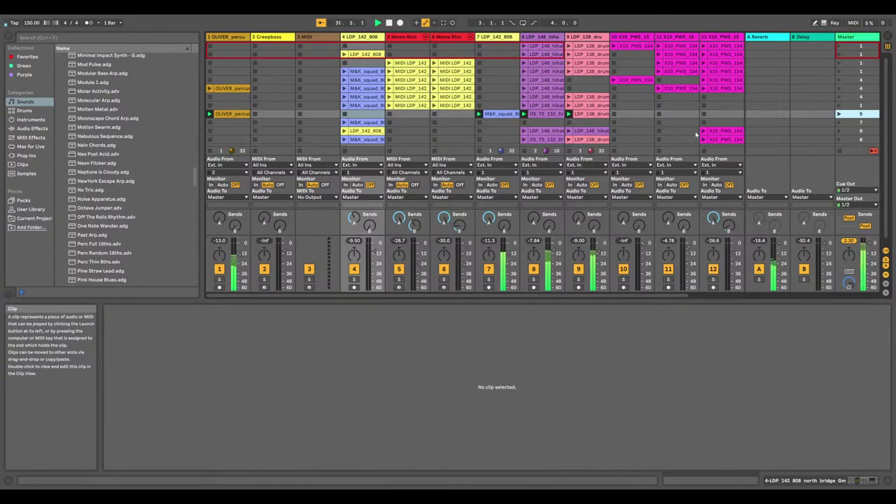
{"action": "left_click", "coordinate": [840, 124]}
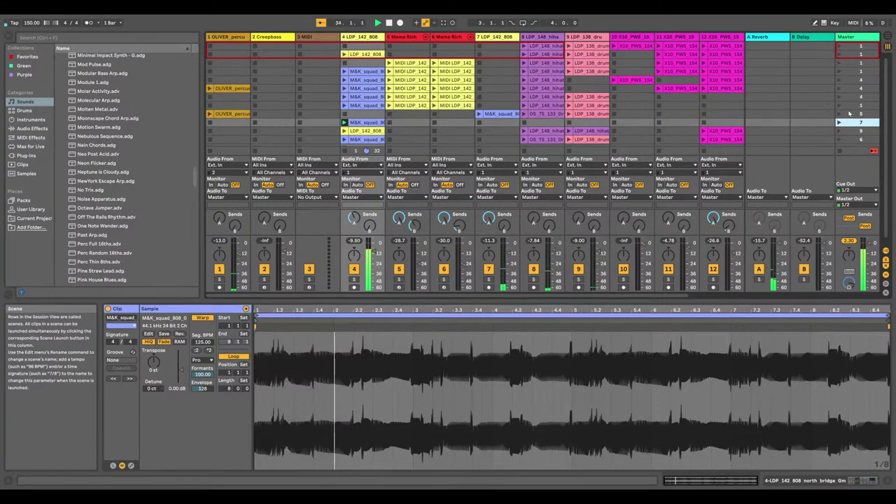
Audition track 4's clip from the eighth scene, and compare the eighth, seventh, fourth and fifth scenes with the scene numbered 5
{"action": "left_click", "coordinate": [850, 114]}
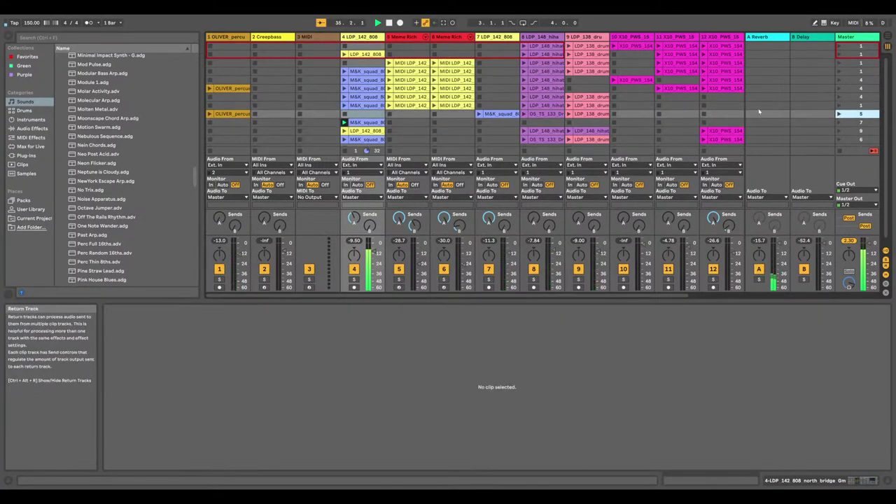
{"action": "left_click", "coordinate": [364, 105]}
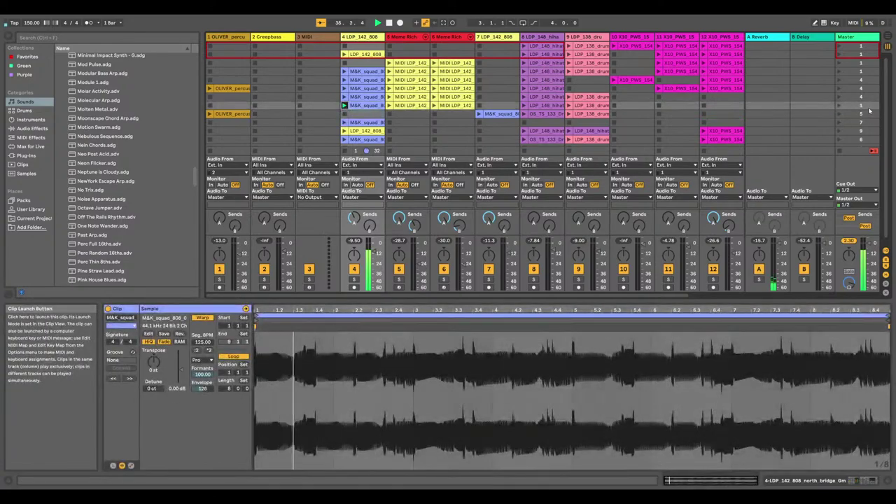
{"action": "left_click", "coordinate": [839, 105]}
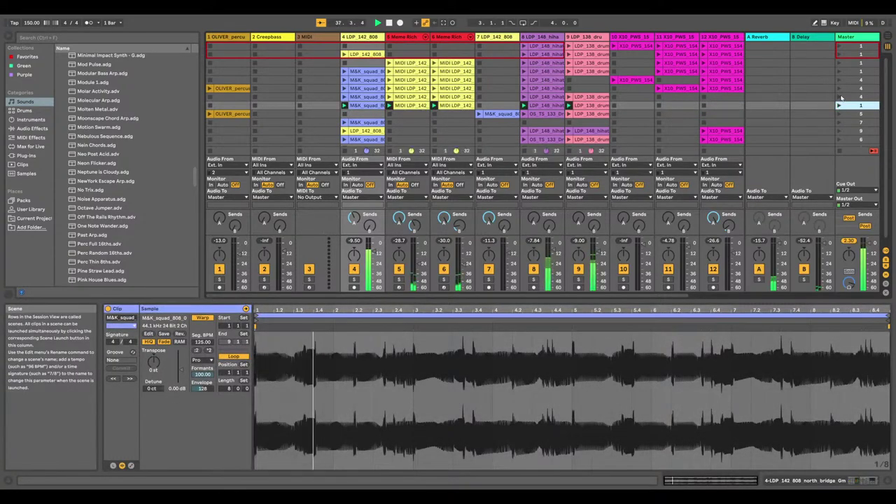
{"action": "left_click", "coordinate": [840, 97]}
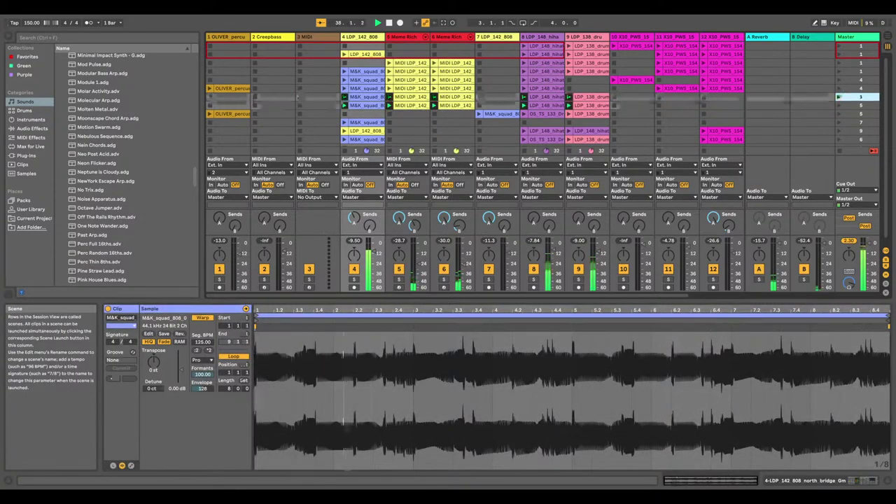
{"action": "left_click", "coordinate": [839, 72]}
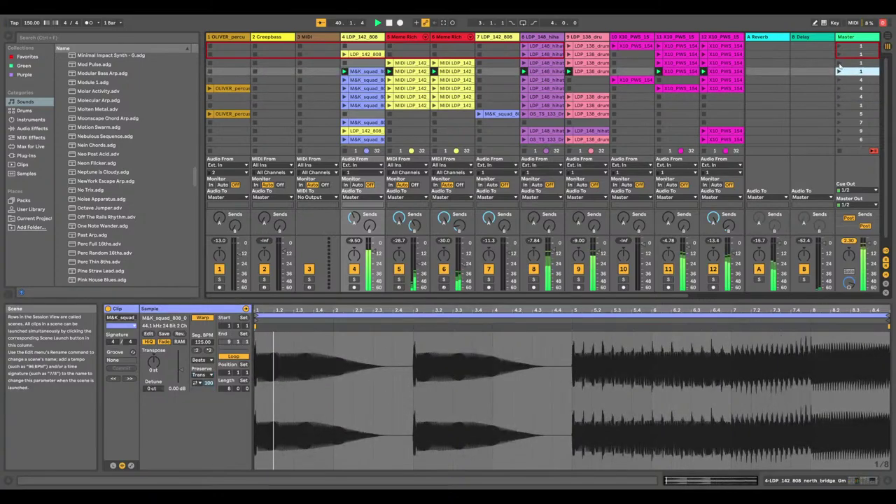
{"action": "left_click", "coordinate": [839, 79]}
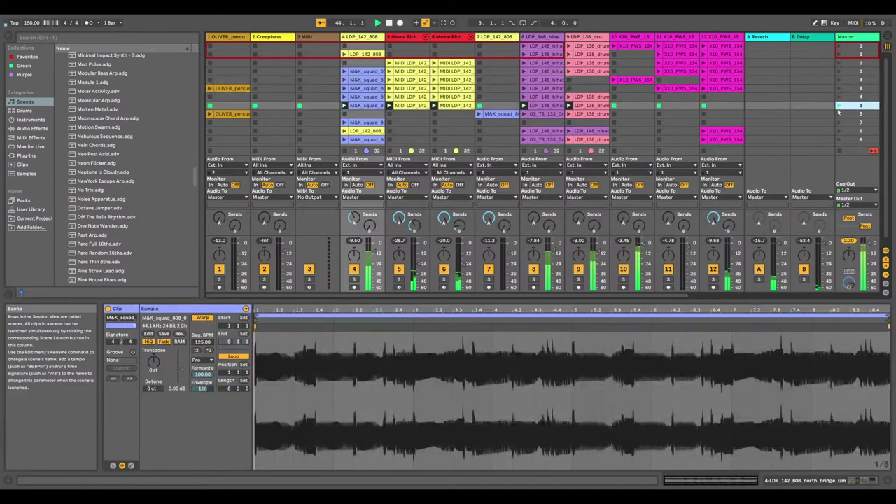
{"action": "left_click", "coordinate": [840, 114]}
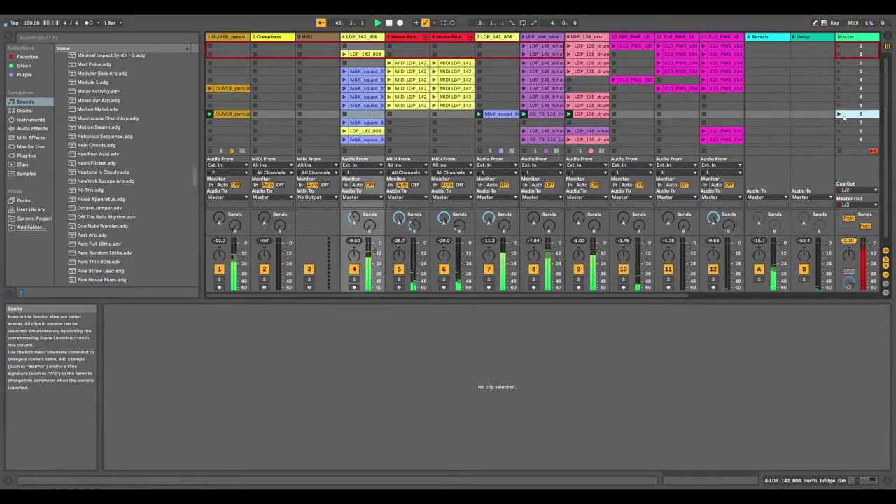
Move the scene numbered 5 up to directly below the fifth scene, and audition the third, fourth and fifth scenes
{"action": "left_click_drag", "start_coordinate": [851, 117], "coordinate": [846, 62]}
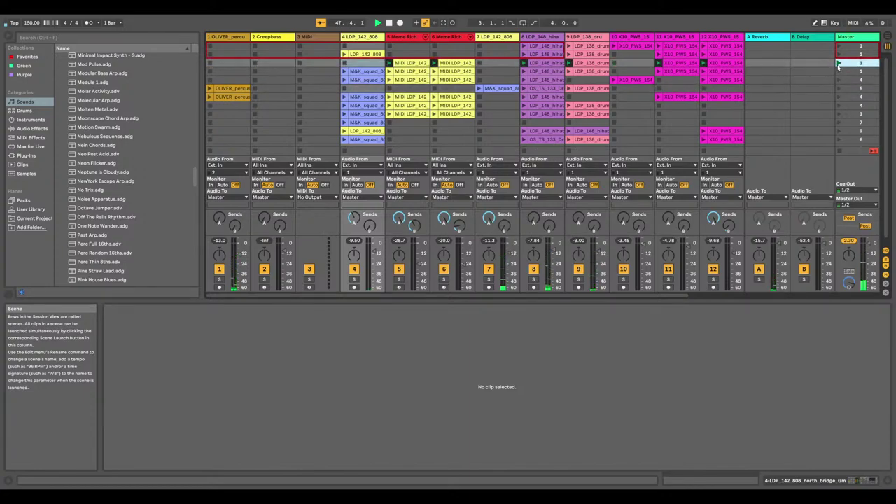
{"action": "left_click", "coordinate": [840, 70]}
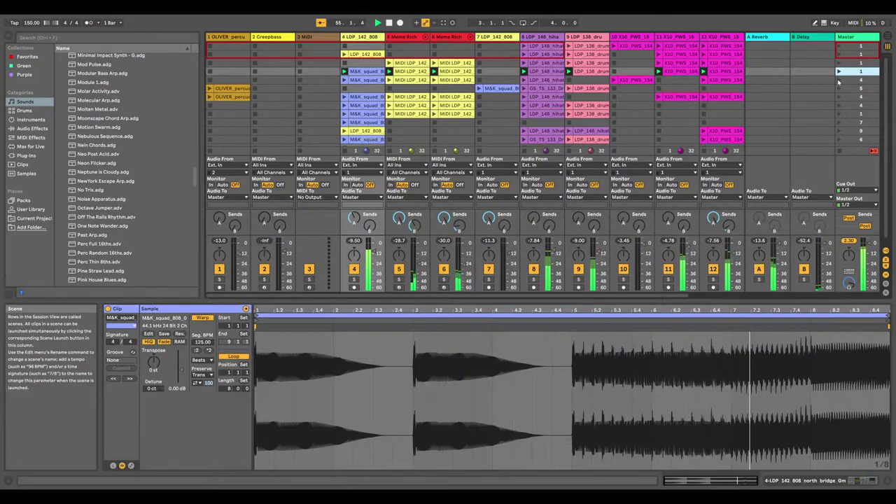
{"action": "left_click", "coordinate": [839, 80]}
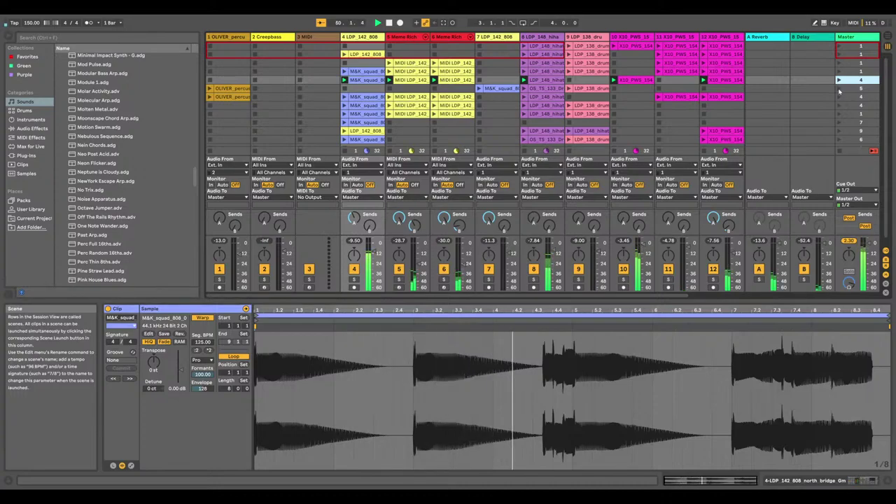
Move the scene numbered 5 one row down, below the second scene numbered 4, and audition the sixth scene
{"action": "left_click", "coordinate": [847, 96]}
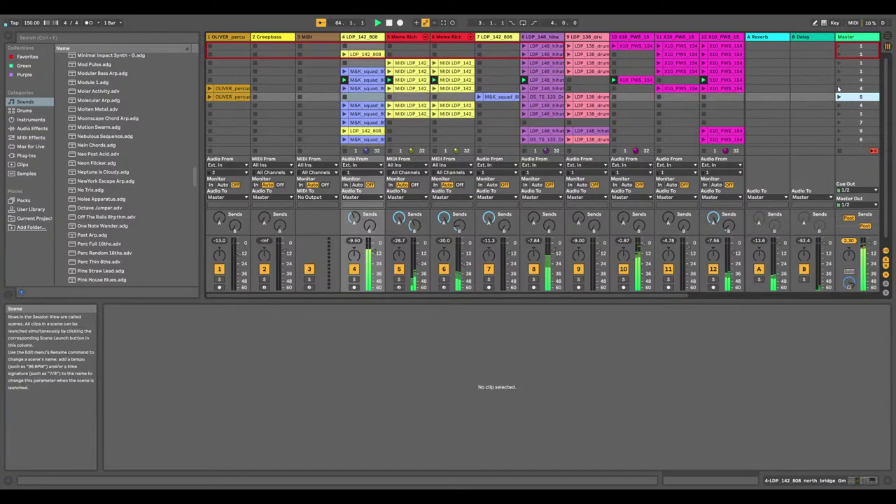
{"action": "left_click", "coordinate": [840, 88]}
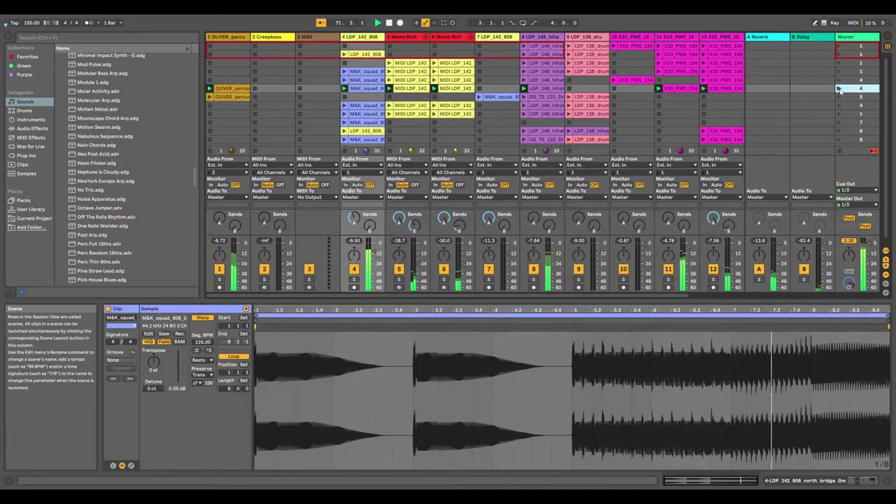
{"action": "left_click", "coordinate": [841, 90]}
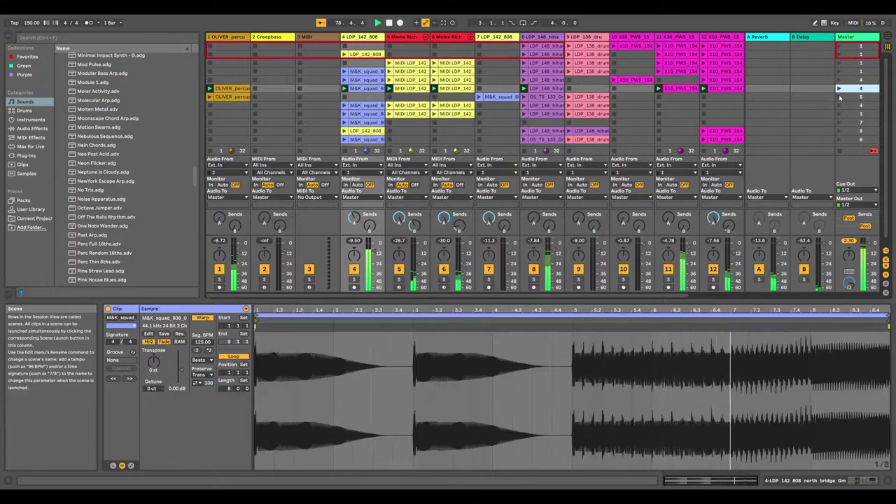
Audition the scene numbered 5 and the eighth scene, and move scene 5's drum clips on tracks 8 and 9 into the sixth scene
{"action": "left_click", "coordinate": [844, 97]}
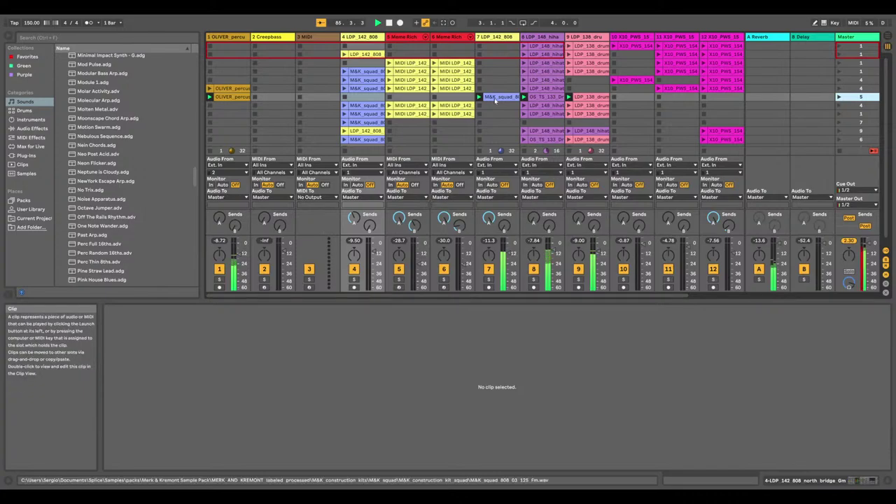
{"action": "left_click", "coordinate": [840, 105]}
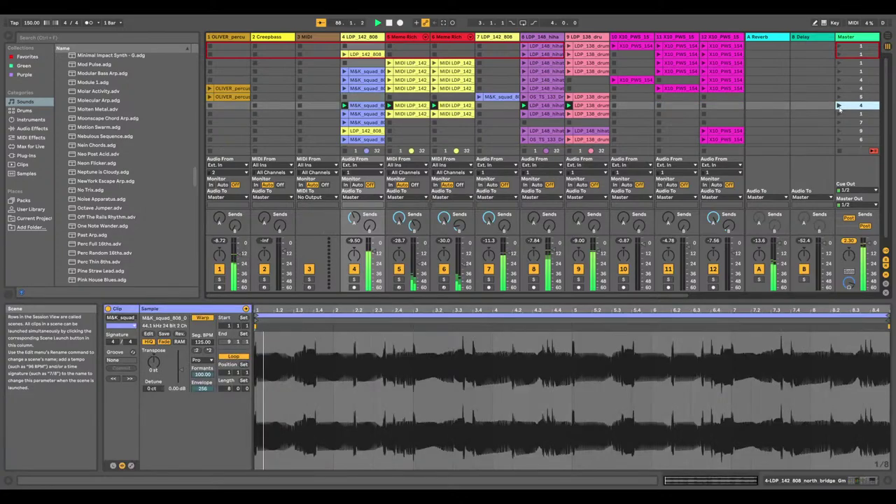
{"action": "left_click_drag", "start_coordinate": [587, 97], "coordinate": [541, 88]}
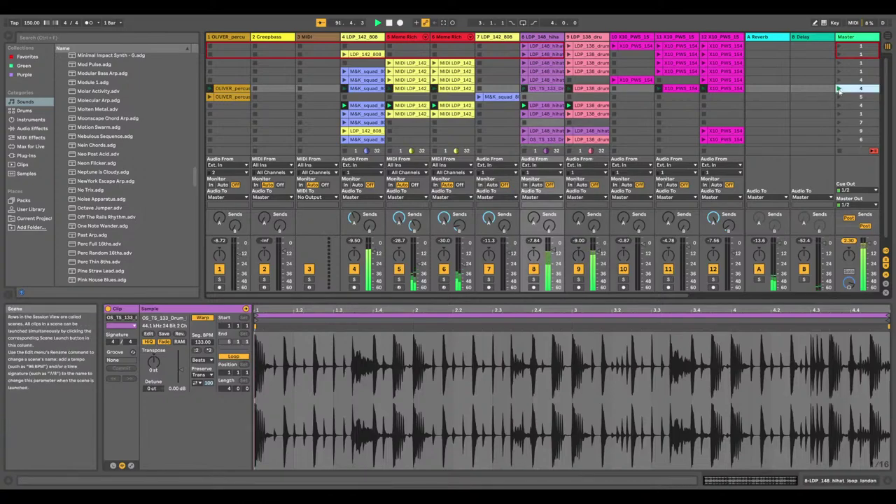
Audition the fifth and sixth scenes, and copy the sixth scene's drum clips on tracks 8 and 9 into the scene numbered 5
{"action": "left_click", "coordinate": [839, 81]}
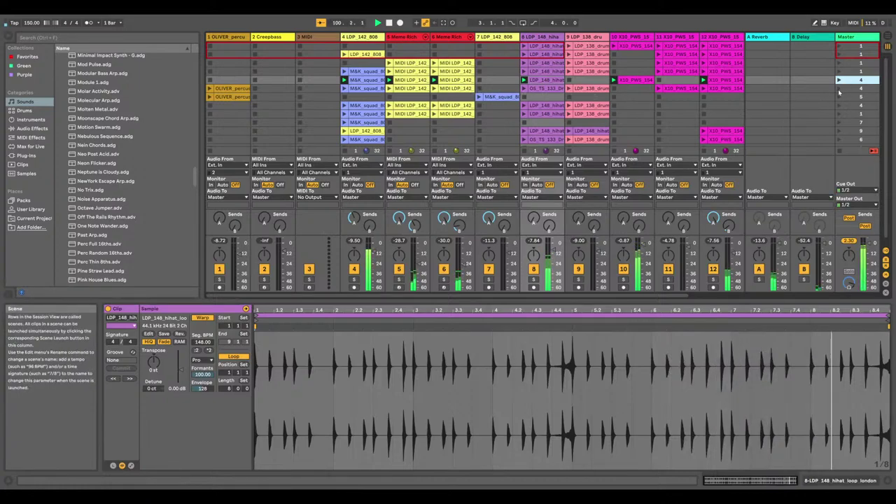
{"action": "left_click", "coordinate": [839, 89]}
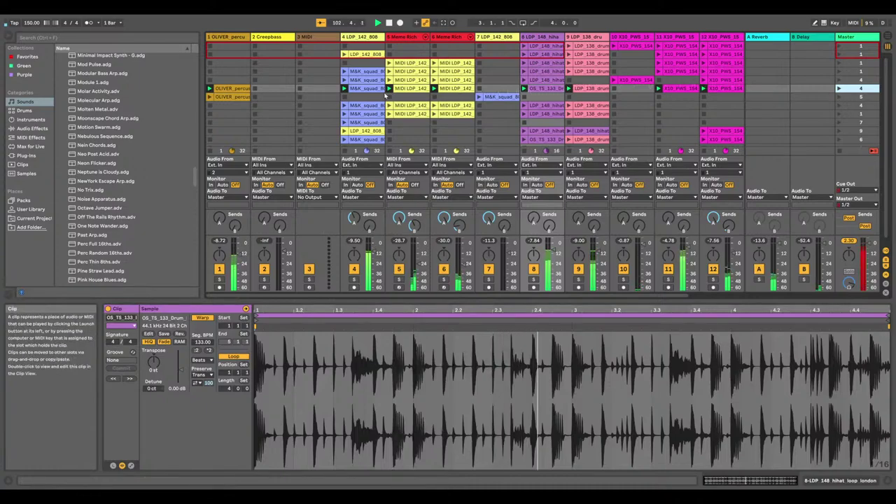
{"action": "right_click", "coordinate": [544, 91]}
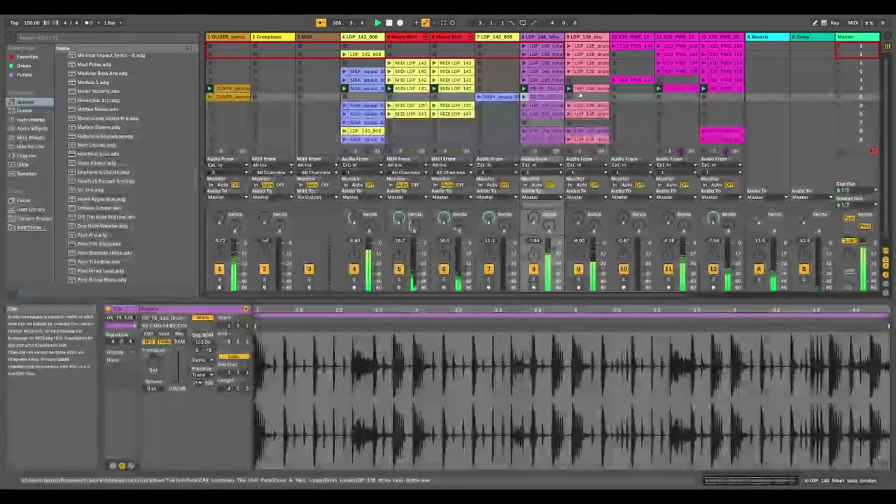
{"action": "right_click", "coordinate": [580, 94]}
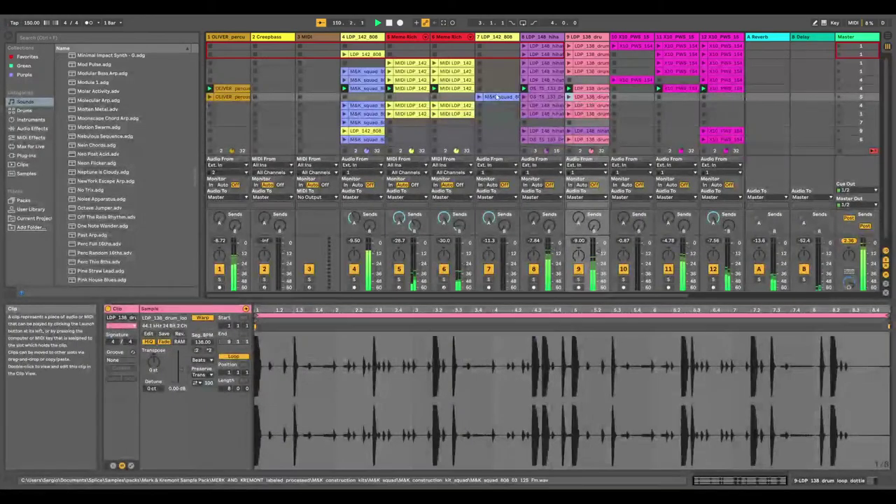
Audition the eighth to eleventh scenes, move the scene numbered 9 up to directly below the sixth scene, and audition the sixth scene
{"action": "left_click", "coordinate": [839, 107]}
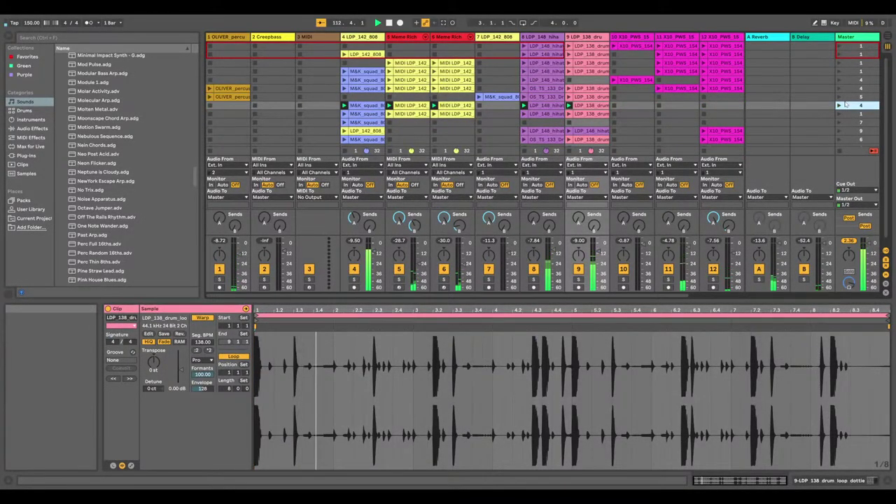
{"action": "left_click", "coordinate": [840, 114]}
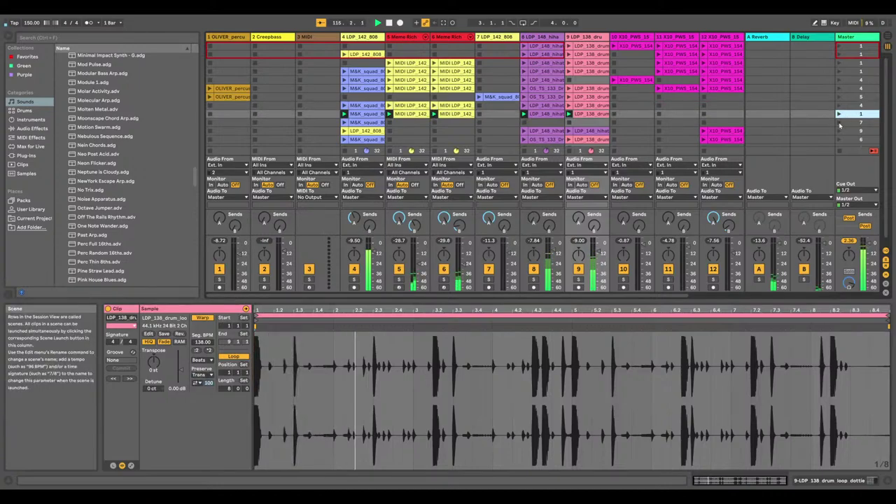
{"action": "left_click", "coordinate": [840, 124]}
{"action": "left_click", "coordinate": [840, 132]}
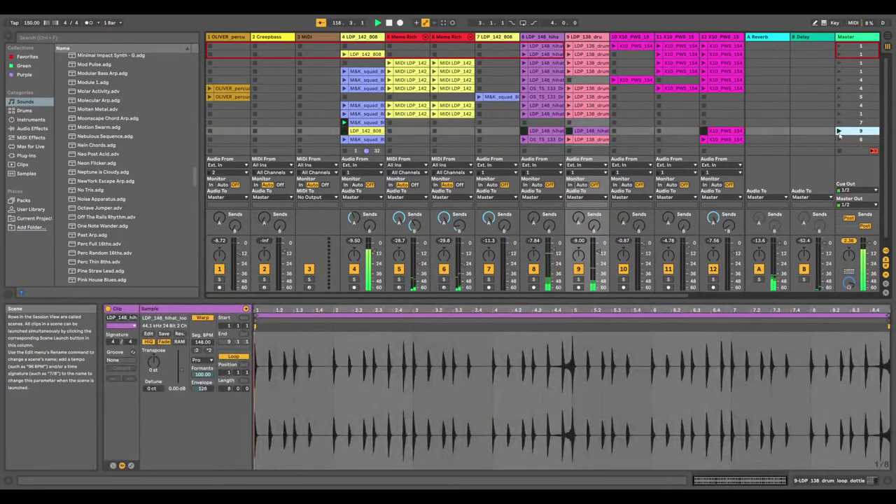
{"action": "left_click", "coordinate": [840, 88]}
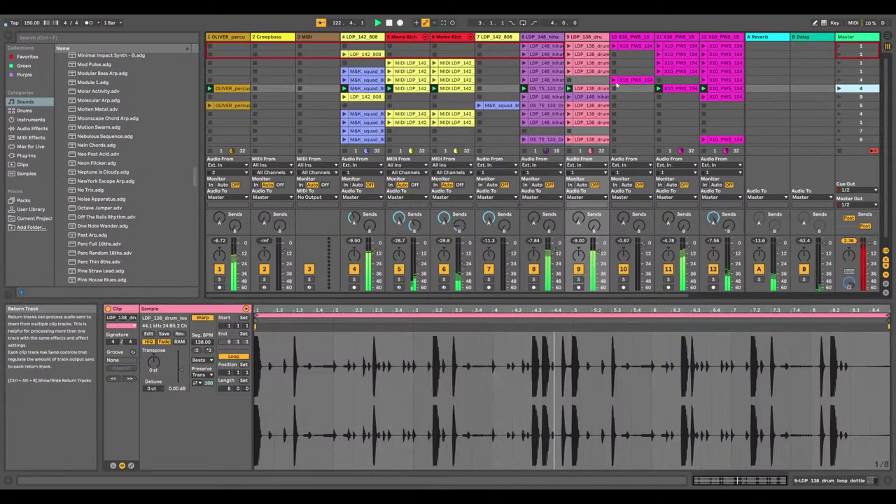
Audition the scene numbered 9 in its place below the sixth scene
{"action": "right_click", "coordinate": [589, 89]}
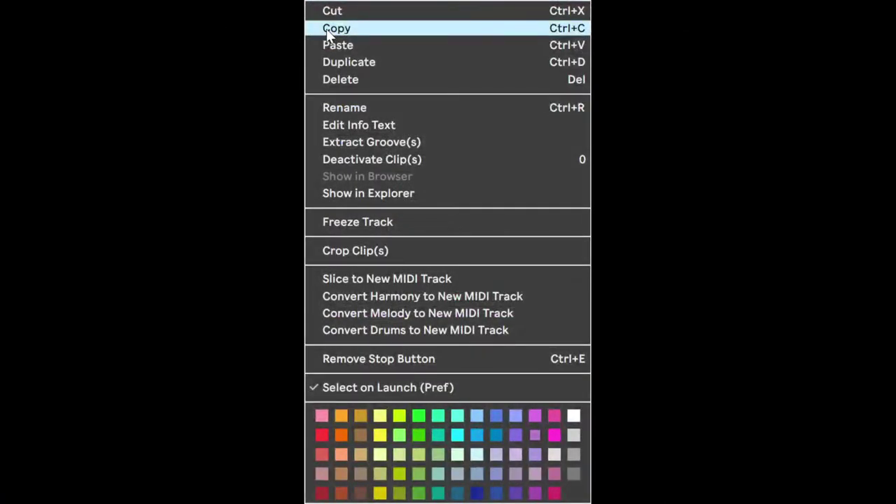
{"action": "left_click", "coordinate": [774, 98]}
{"action": "left_click", "coordinate": [774, 98]}
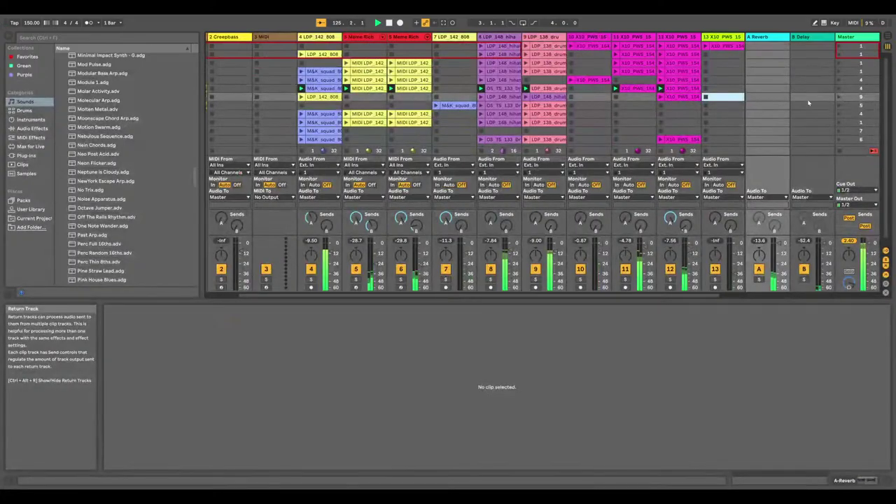
{"action": "left_click", "coordinate": [839, 98]}
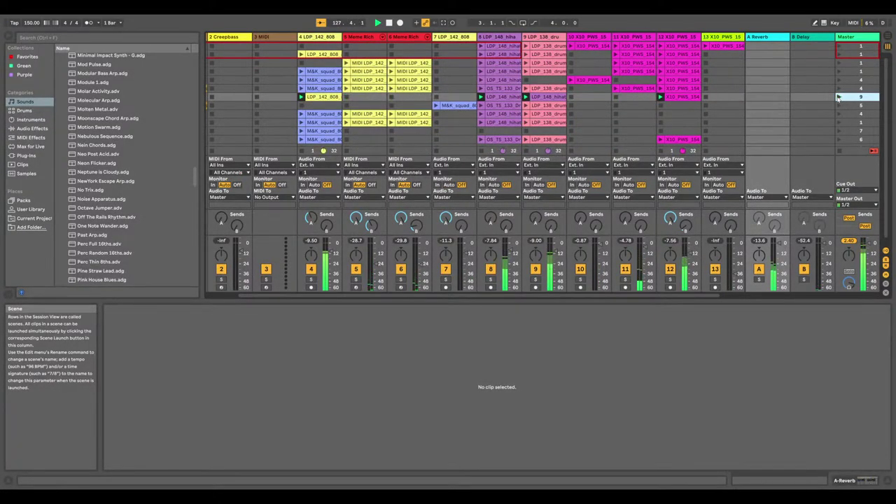
Reverse the sixth scene's drum clips on tracks 8 and 9, and compare the scene numbered 9 with the sixth scene
{"action": "left_click", "coordinate": [501, 89]}
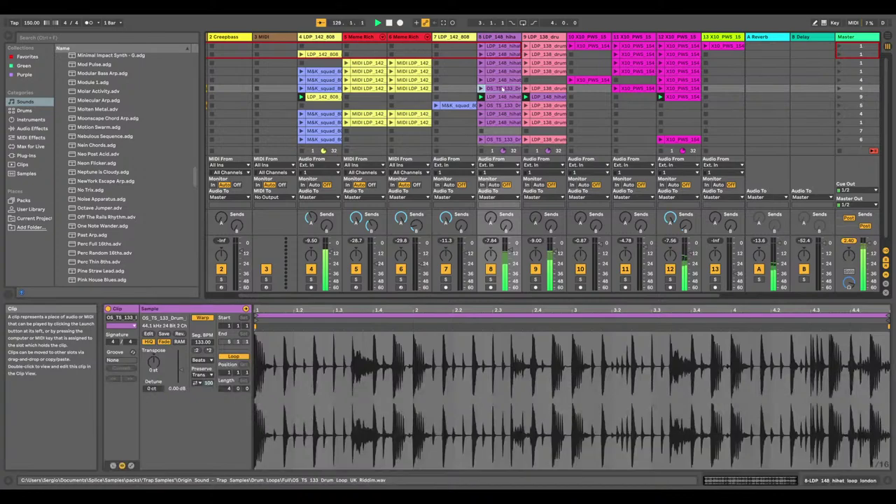
{"action": "left_click", "coordinate": [179, 334]}
{"action": "left_click", "coordinate": [546, 89]}
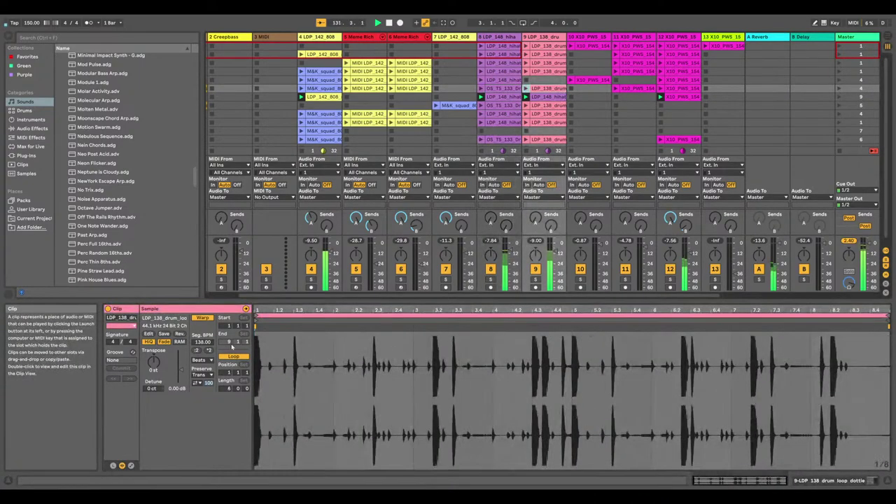
{"action": "left_click", "coordinate": [180, 334]}
{"action": "left_click", "coordinate": [839, 100]}
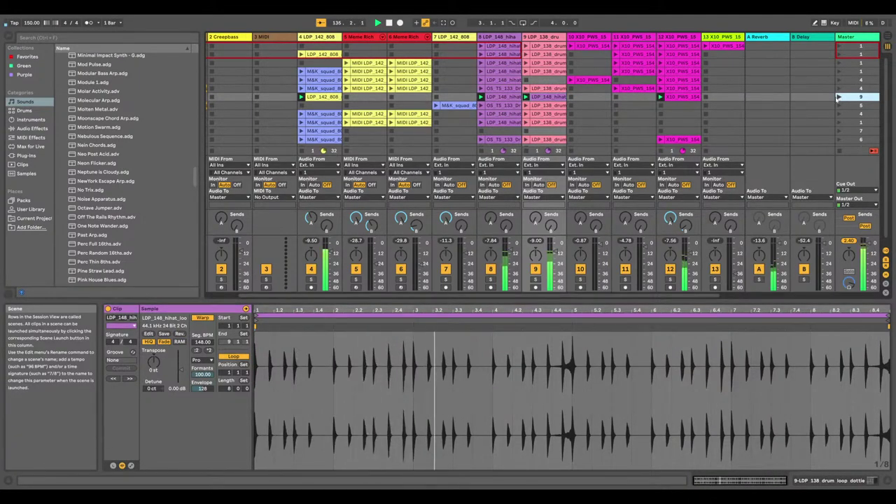
{"action": "left_click", "coordinate": [838, 89]}
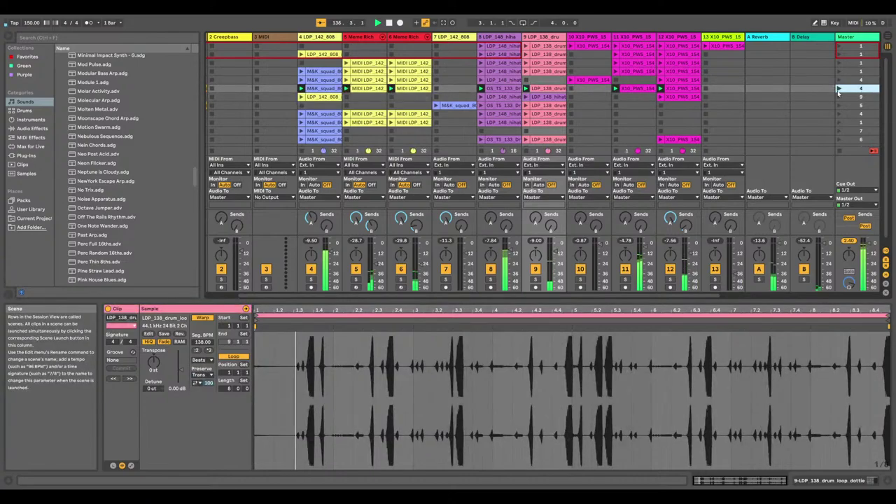
Toggle reversal on the sixth scene's track 8 clip to compare, and return its track 9 clip to forward playback
{"action": "left_click", "coordinate": [506, 89]}
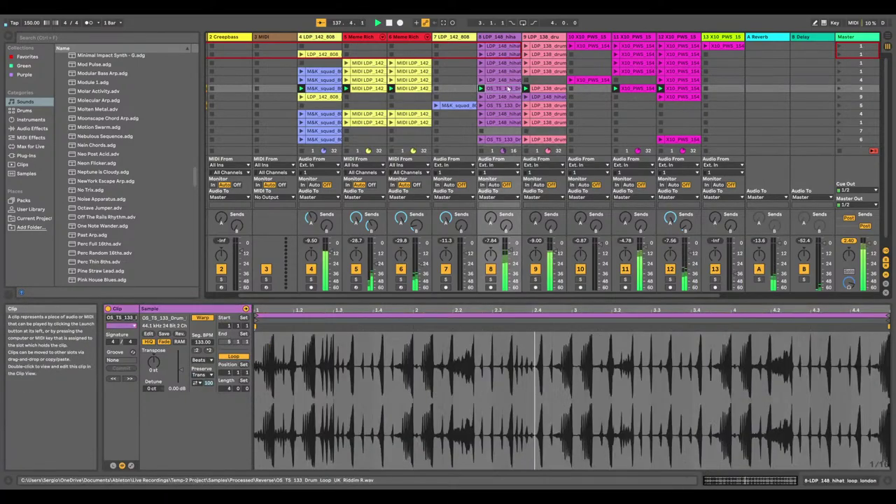
{"action": "left_click", "coordinate": [179, 335]}
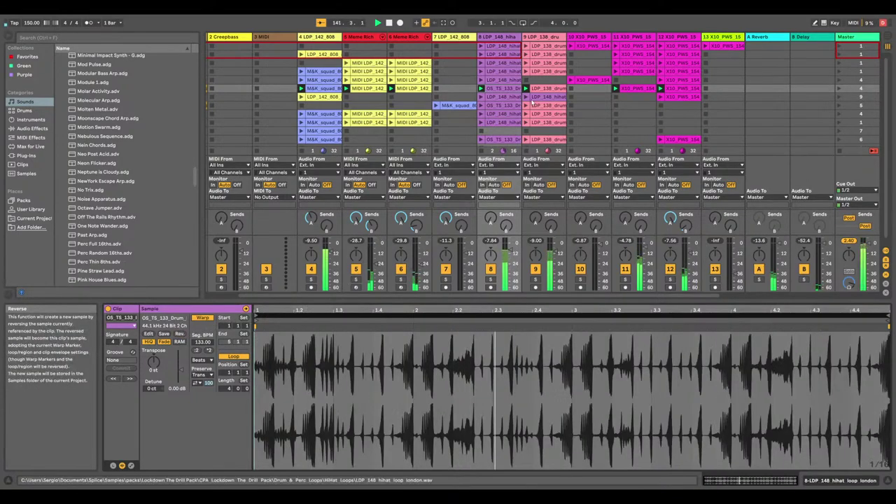
{"action": "key", "text": "Right"}
{"action": "left_click", "coordinate": [180, 335]}
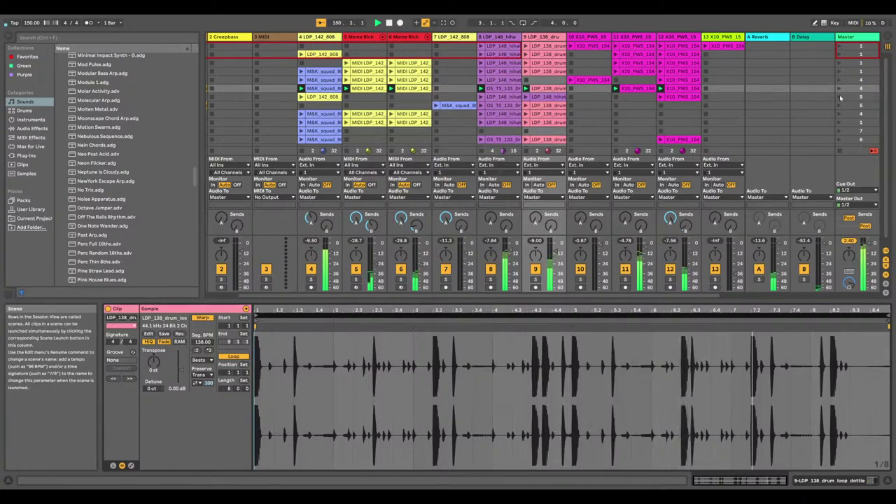
{"action": "left_click", "coordinate": [514, 89]}
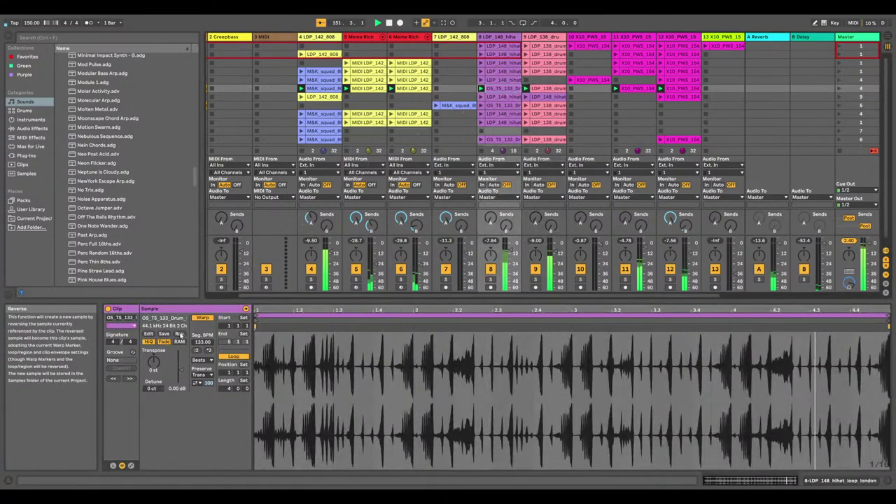
{"action": "left_click", "coordinate": [180, 334]}
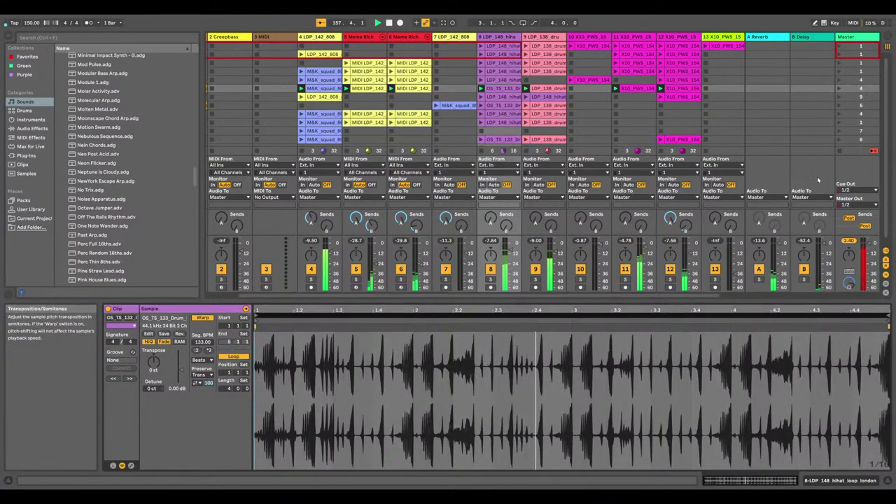
Copy the reversed track 8 clip from the sixth scene into the scene numbered 9, and audition that scene
{"action": "right_click", "coordinate": [490, 88]}
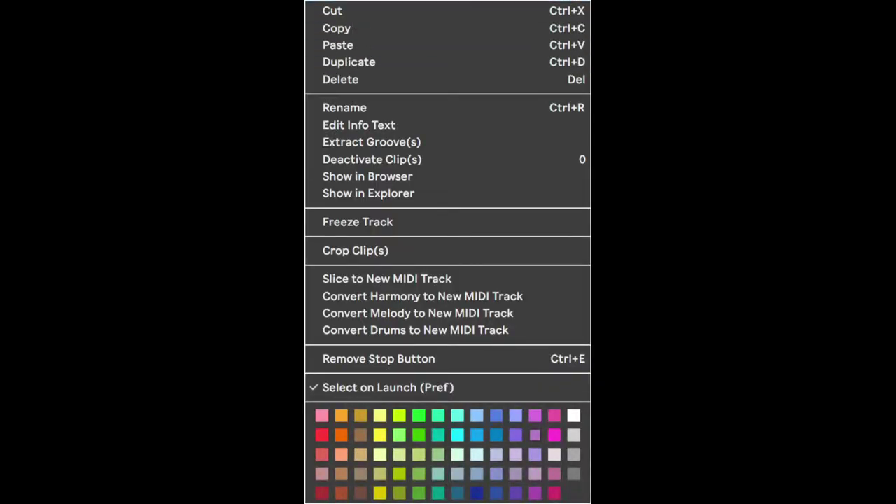
{"action": "left_click", "coordinate": [507, 81]}
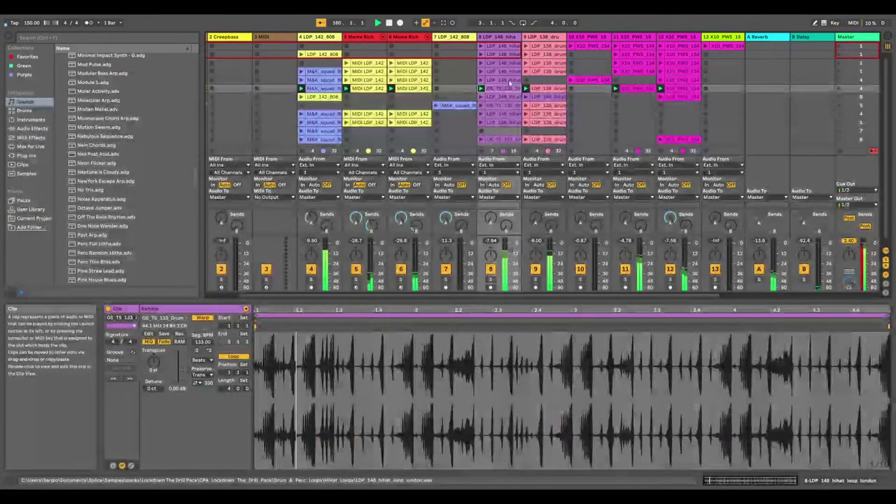
{"action": "left_click", "coordinate": [509, 89]}
{"action": "right_click", "coordinate": [509, 89]}
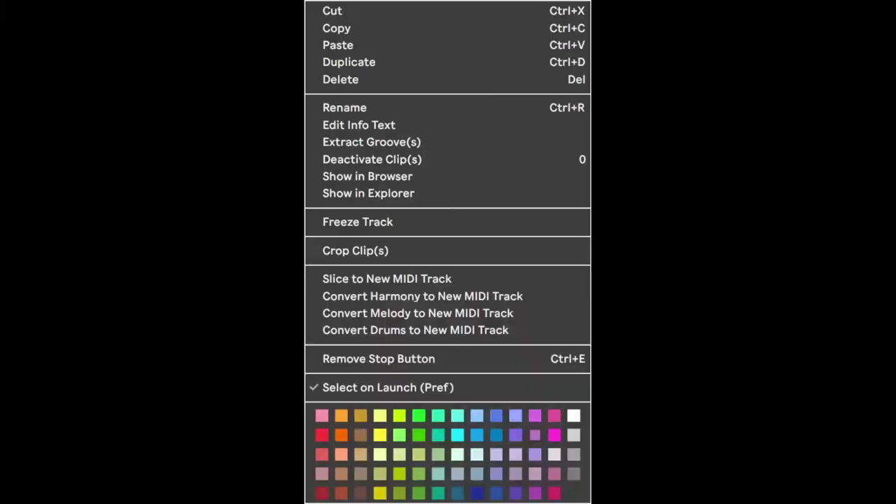
{"action": "left_click", "coordinate": [316, 29]}
{"action": "right_click", "coordinate": [508, 81]}
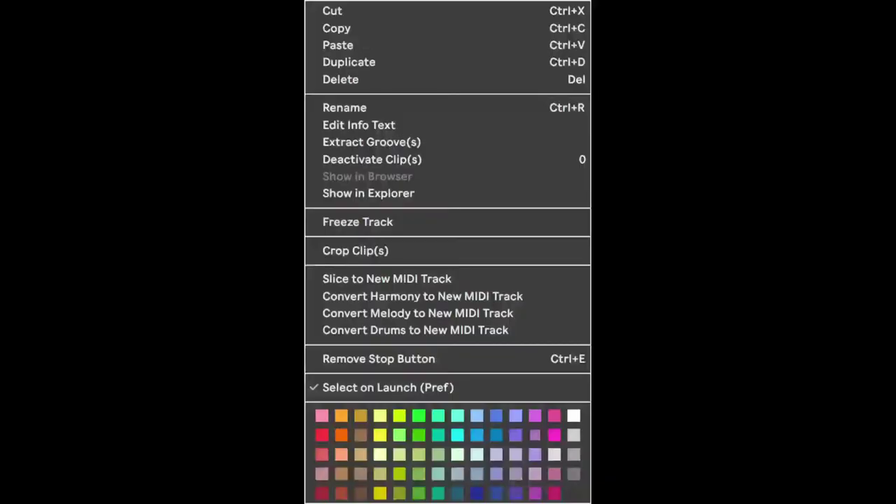
{"action": "left_click", "coordinate": [350, 45]}
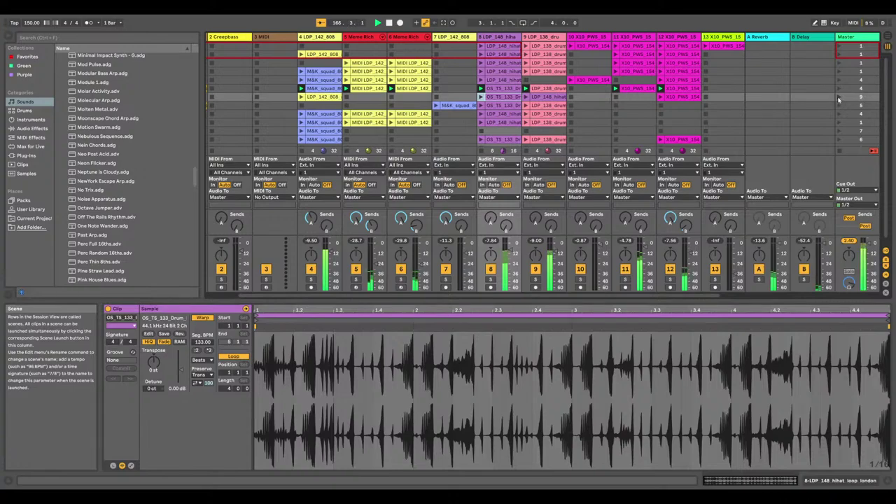
{"action": "left_click", "coordinate": [838, 98]}
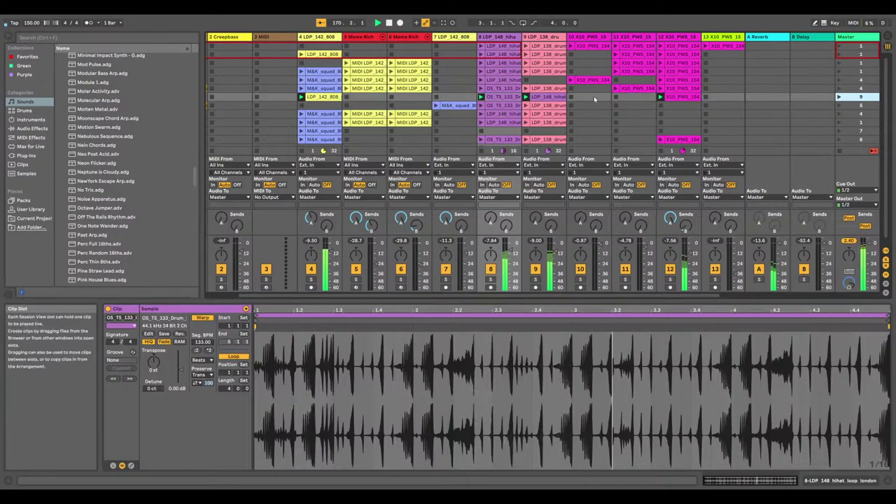
Return scene 9's track 8 clip to forward playback, and audition the neighbouring track 8 clips and track 7's clip in scene 5
{"action": "left_click", "coordinate": [546, 98]}
{"action": "right_click", "coordinate": [497, 98]}
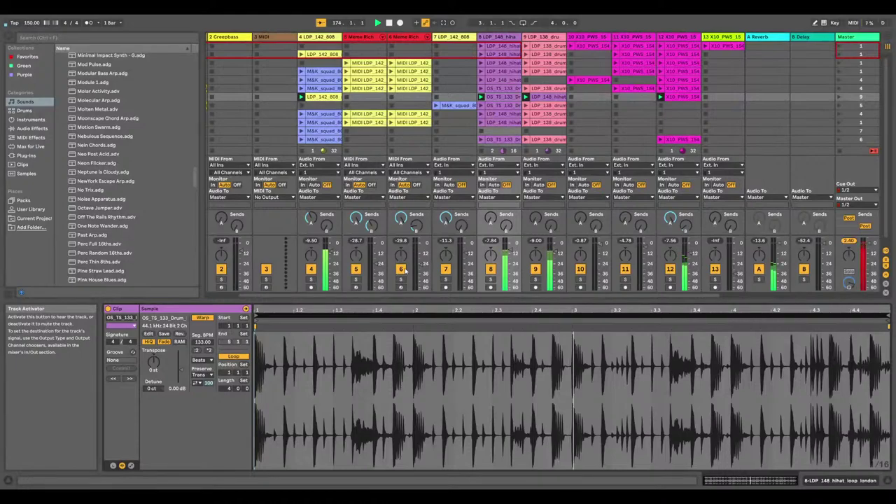
{"action": "left_click", "coordinate": [490, 89]}
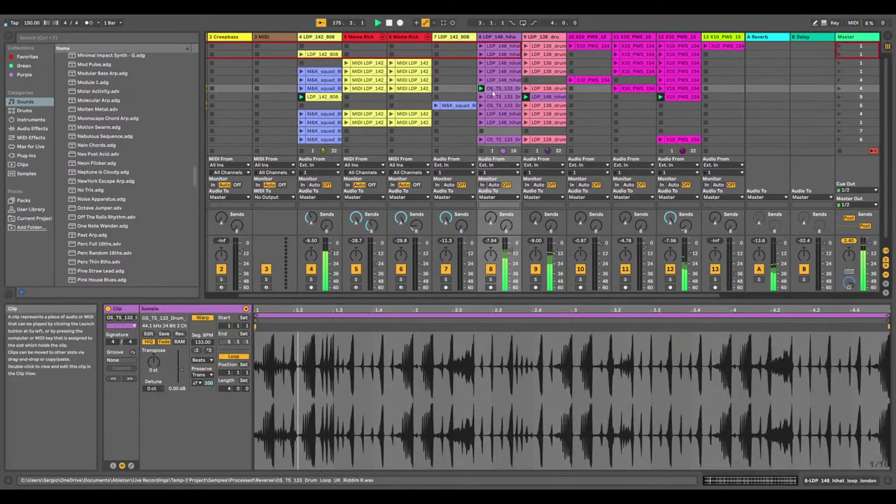
{"action": "left_click", "coordinate": [482, 97]}
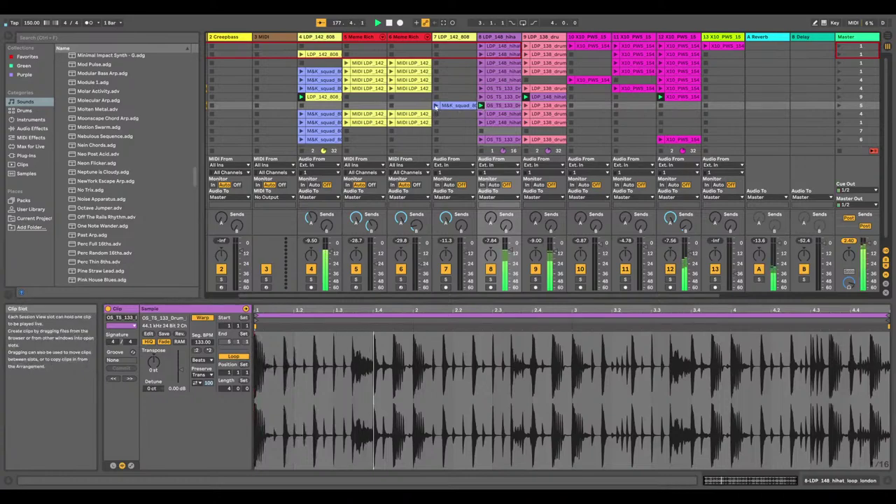
{"action": "left_click", "coordinate": [435, 105]}
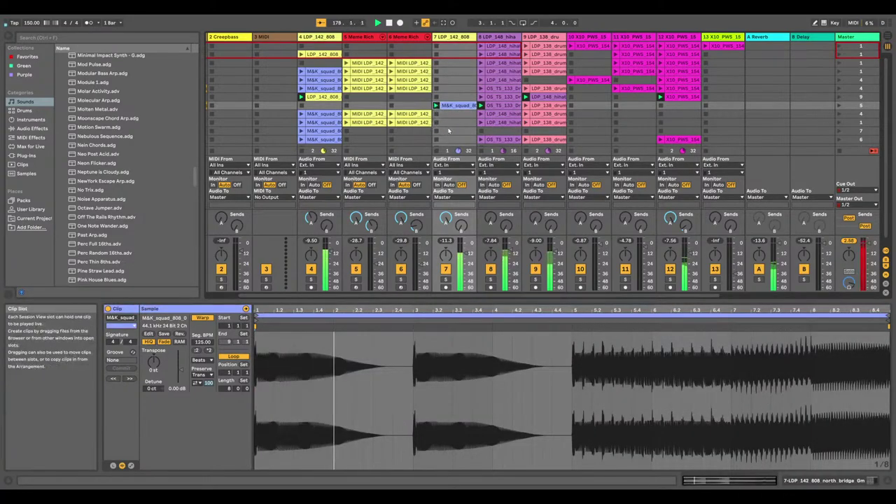
Launch the first scene, and stop all clips and the playback
{"action": "left_click", "coordinate": [840, 47]}
{"action": "left_click", "coordinate": [874, 152]}
{"action": "left_click", "coordinate": [389, 23]}
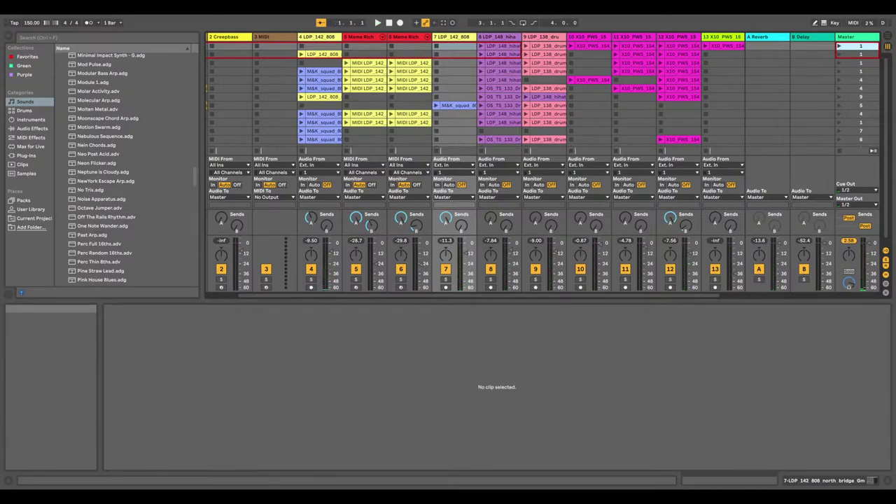